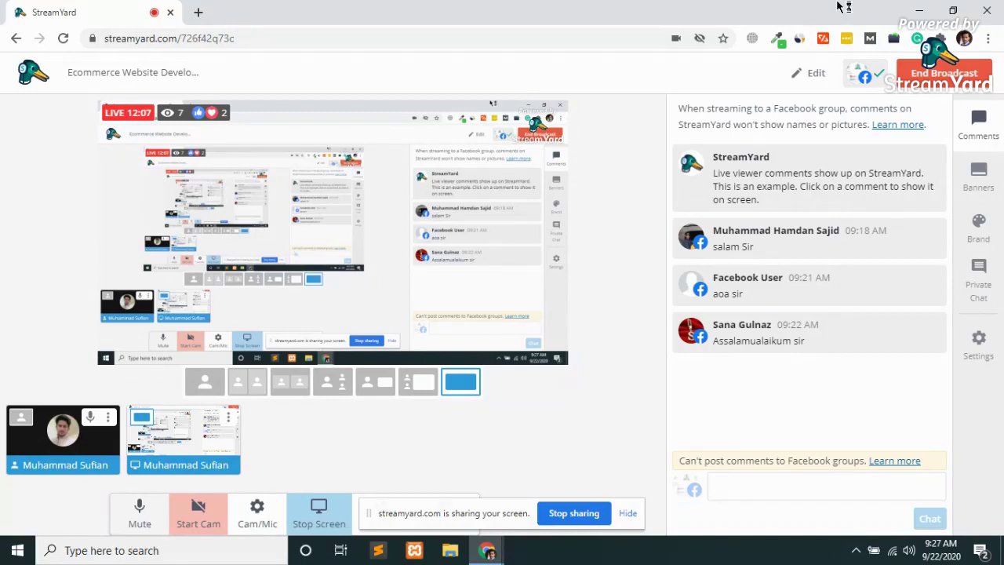
- Open the seogrowth.tools home page in a new browser tab
{"action": "left_click", "coordinate": [199, 13]}
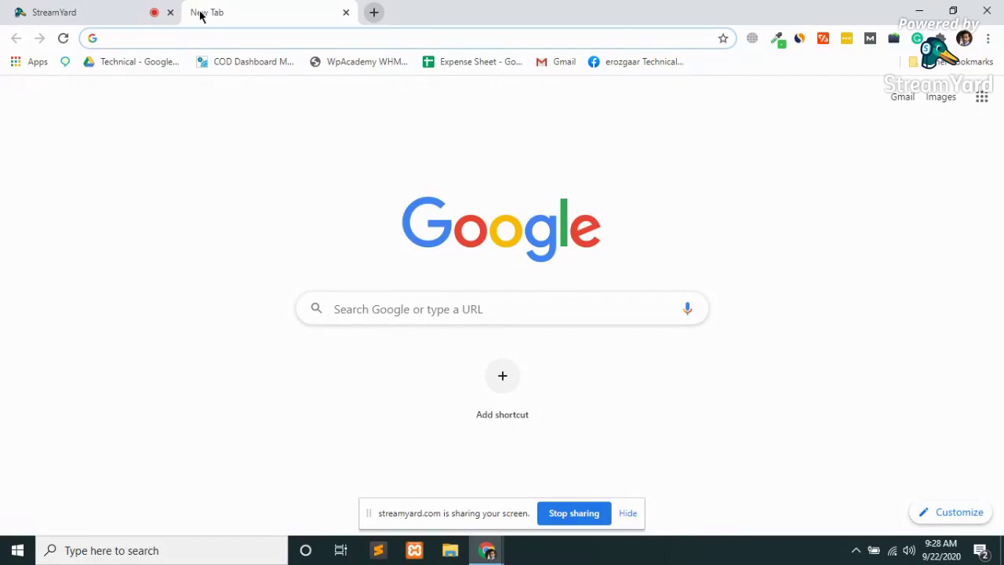
{"action": "type", "text": "seogrowth.tools"}
{"action": "key", "text": "Return"}
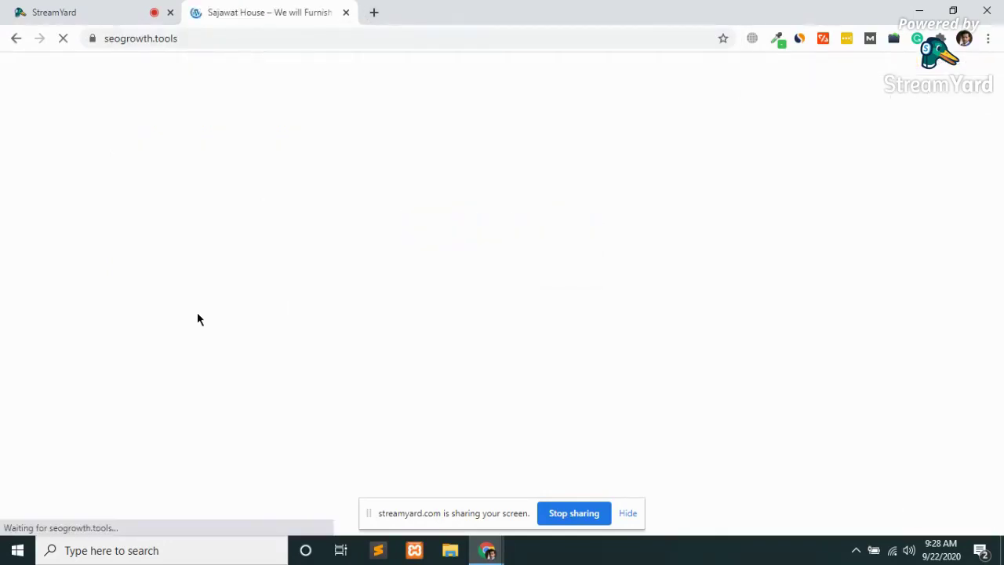
{"action": "left_click", "coordinate": [90, 10]}
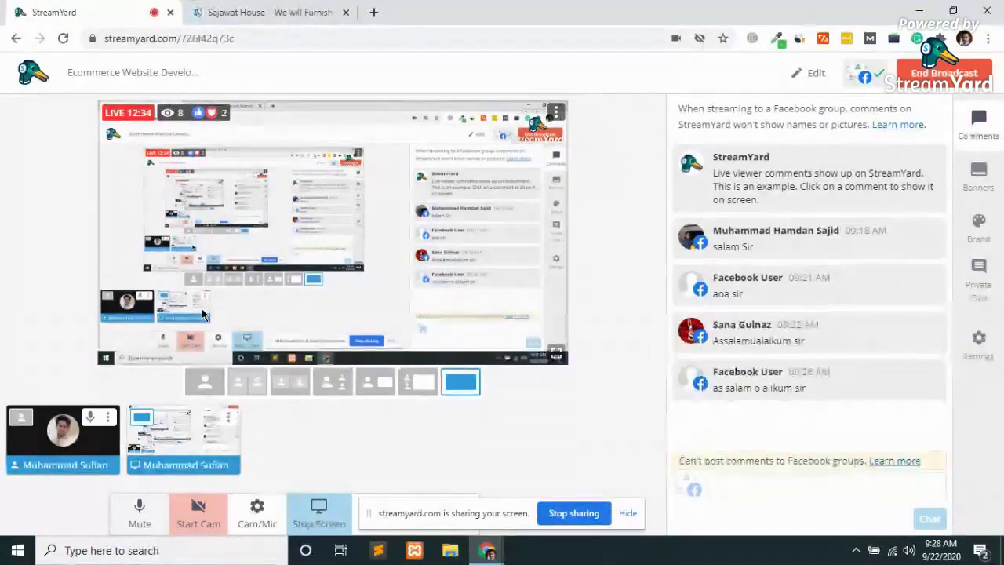
{"action": "left_click", "coordinate": [236, 12]}
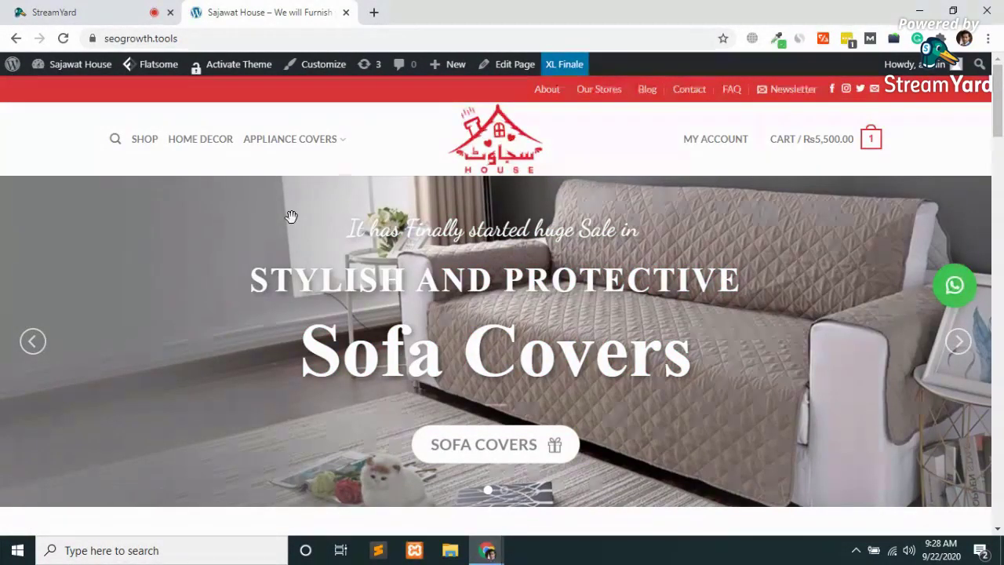
{"action": "scroll", "coordinate": [291, 217], "scroll_direction": "down", "scroll_amount": 1}
{"action": "scroll", "coordinate": [291, 217], "scroll_direction": "up", "scroll_amount": 1}
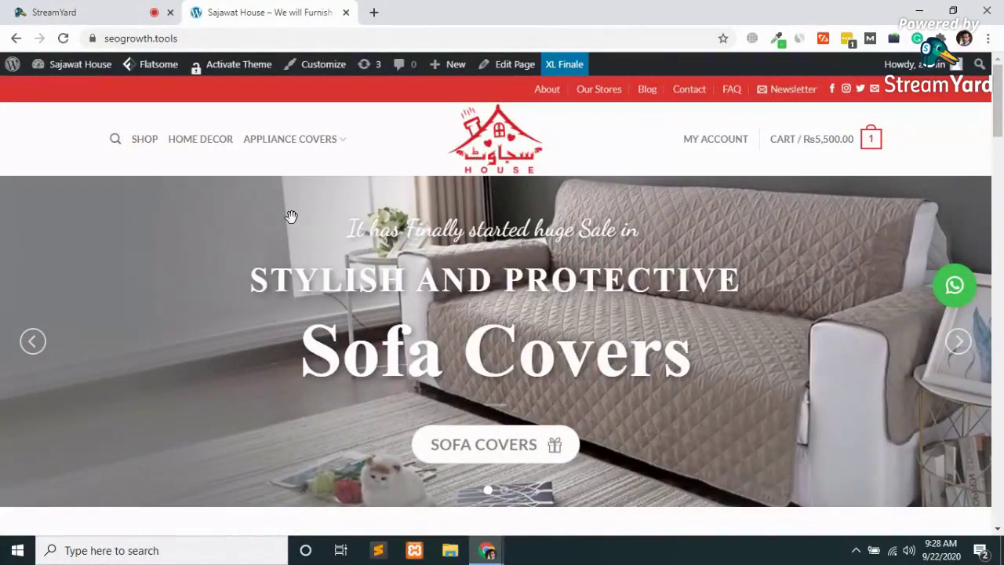
- Open sajawat.house in another browser tab and look over its home page sections
{"action": "left_click", "coordinate": [376, 12]}
{"action": "type", "text": "saja"}
{"action": "key", "text": "Return"}
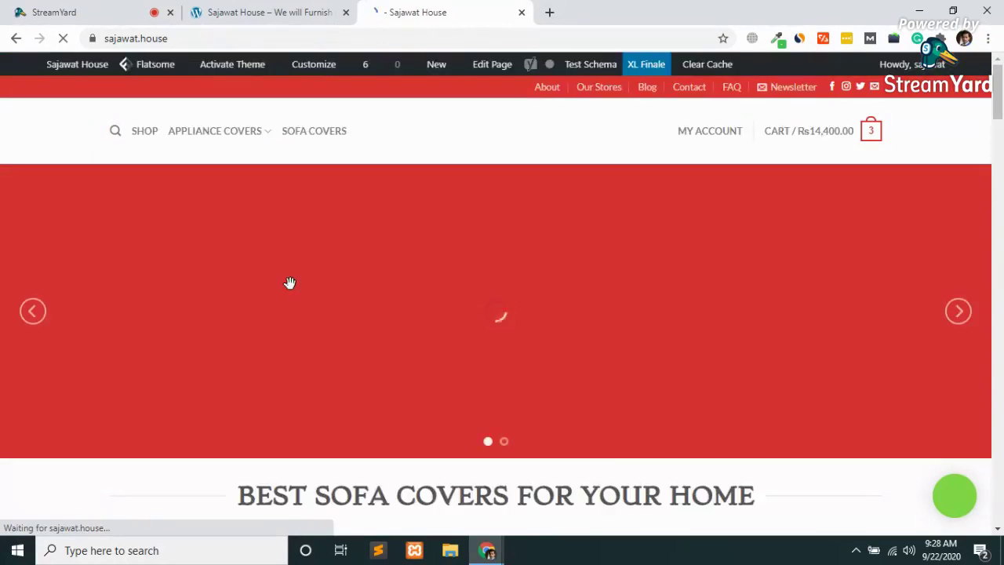
{"action": "scroll", "coordinate": [289, 282], "scroll_direction": "down", "scroll_amount": 5}
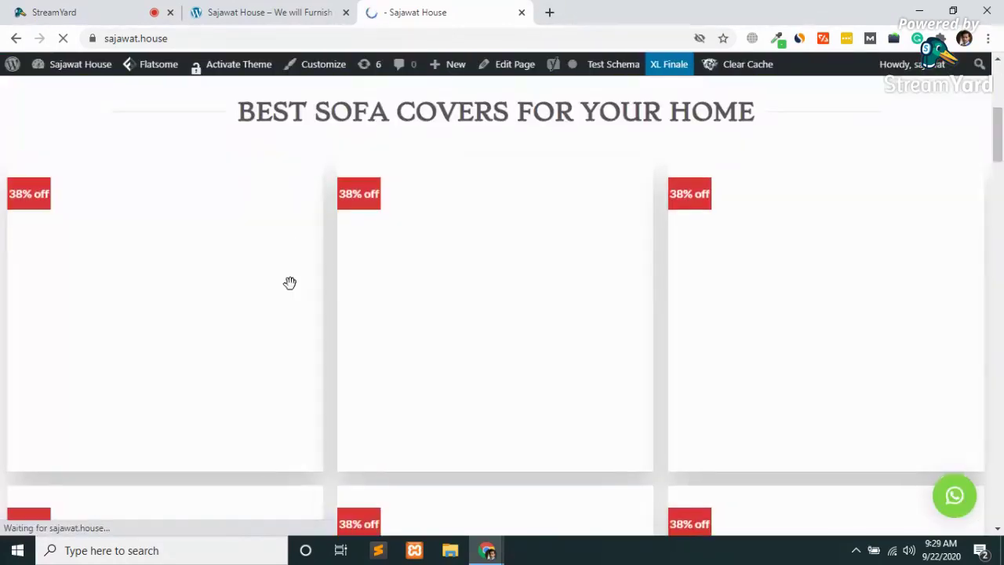
{"action": "mouse_move", "coordinate": [293, 291]}
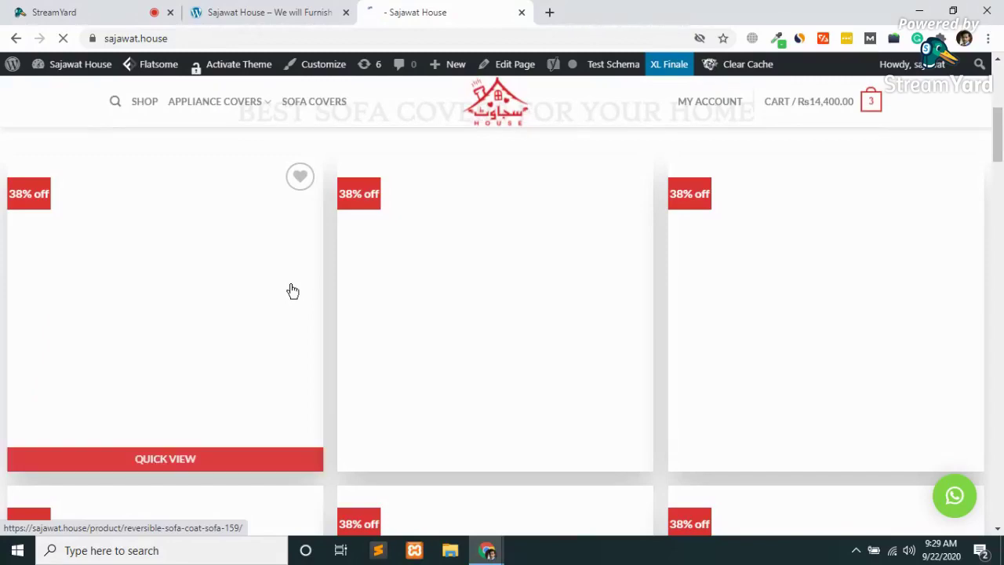
{"action": "scroll", "coordinate": [293, 291], "scroll_direction": "down", "scroll_amount": 6}
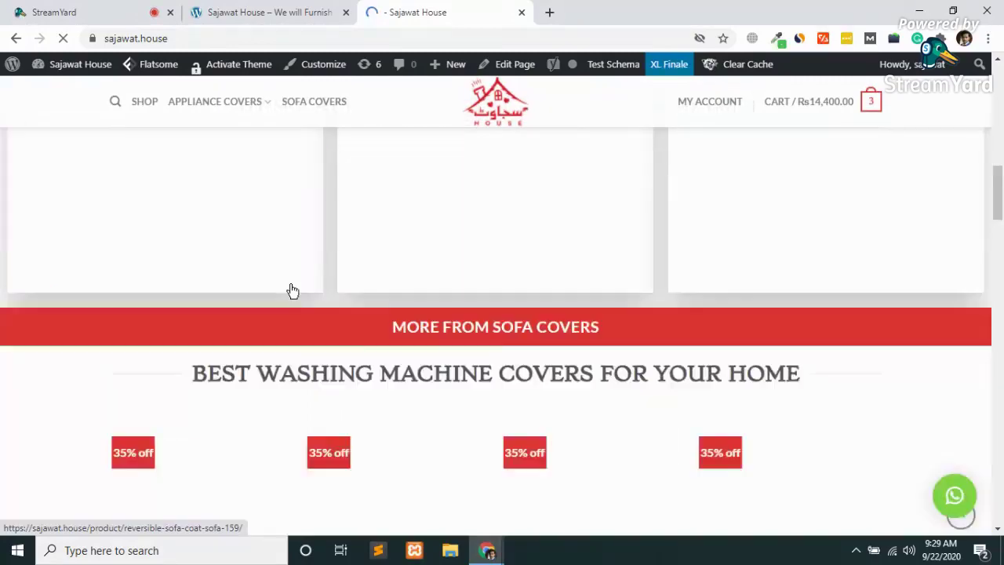
{"action": "scroll", "coordinate": [293, 291], "scroll_direction": "up", "scroll_amount": 11}
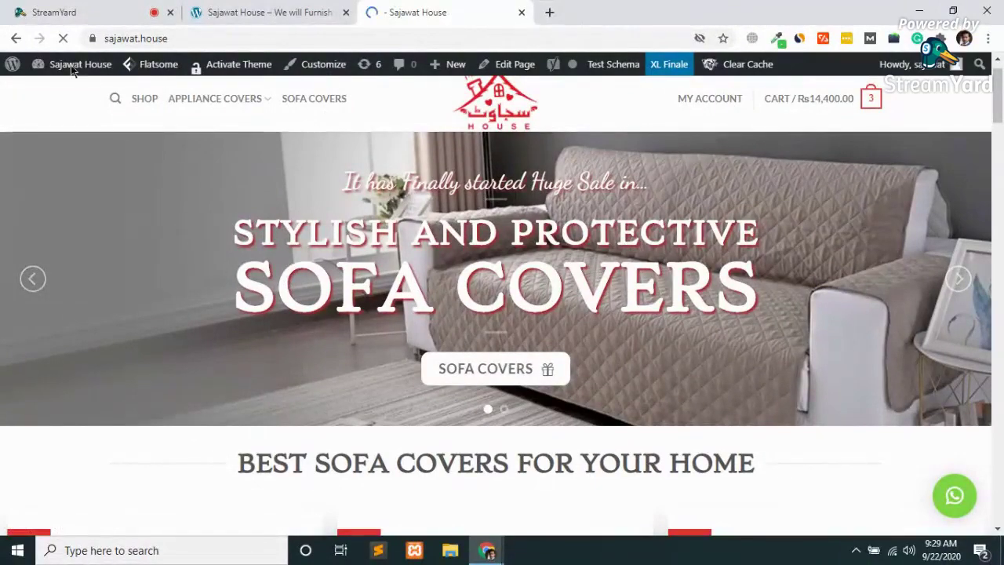
{"action": "left_click", "coordinate": [273, 8]}
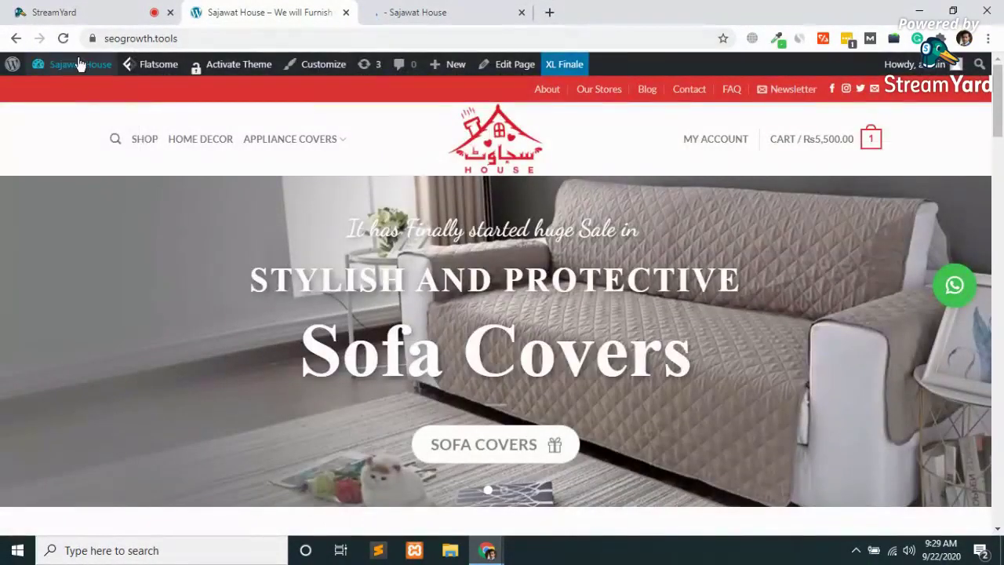
{"action": "mouse_move", "coordinate": [76, 66]}
{"action": "left_click", "coordinate": [48, 92]}
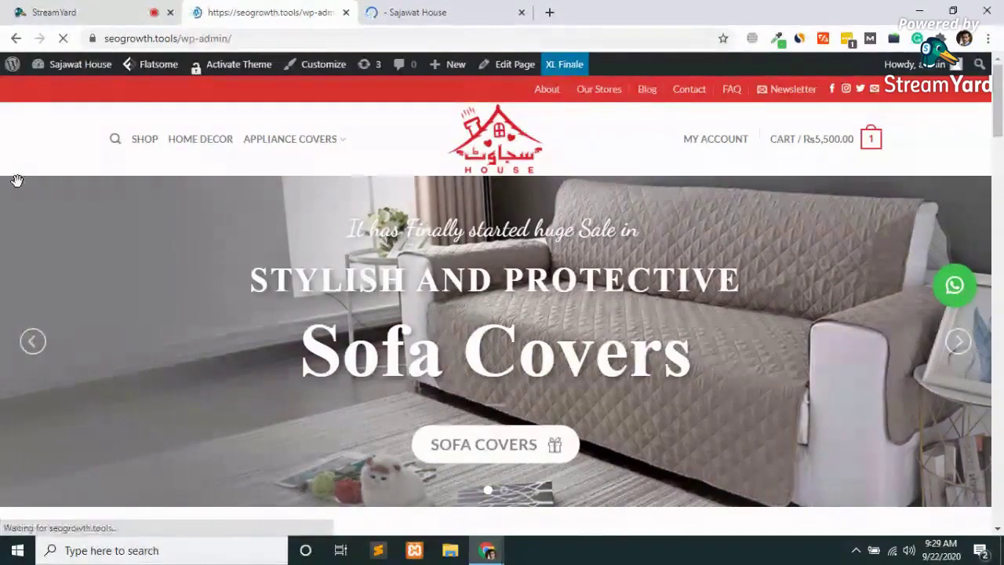
{"action": "left_click", "coordinate": [424, 11]}
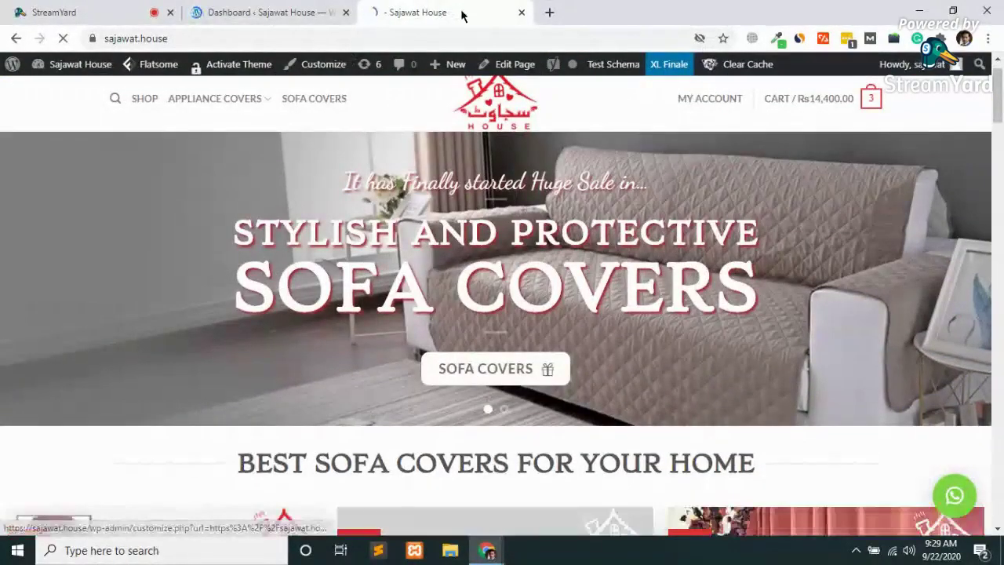
{"action": "left_click", "coordinate": [281, 9]}
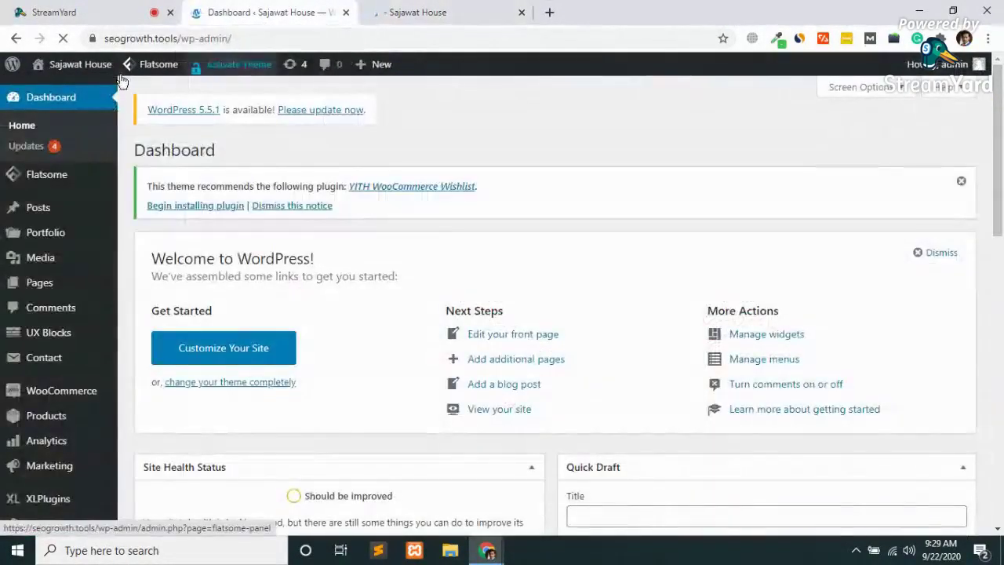
{"action": "mouse_move", "coordinate": [89, 69]}
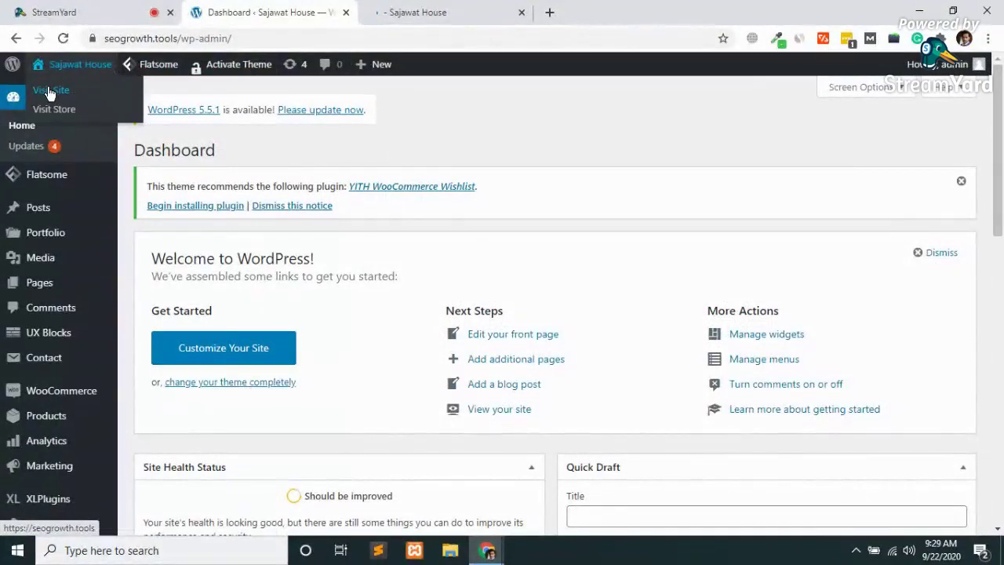
{"action": "left_click", "coordinate": [49, 91]}
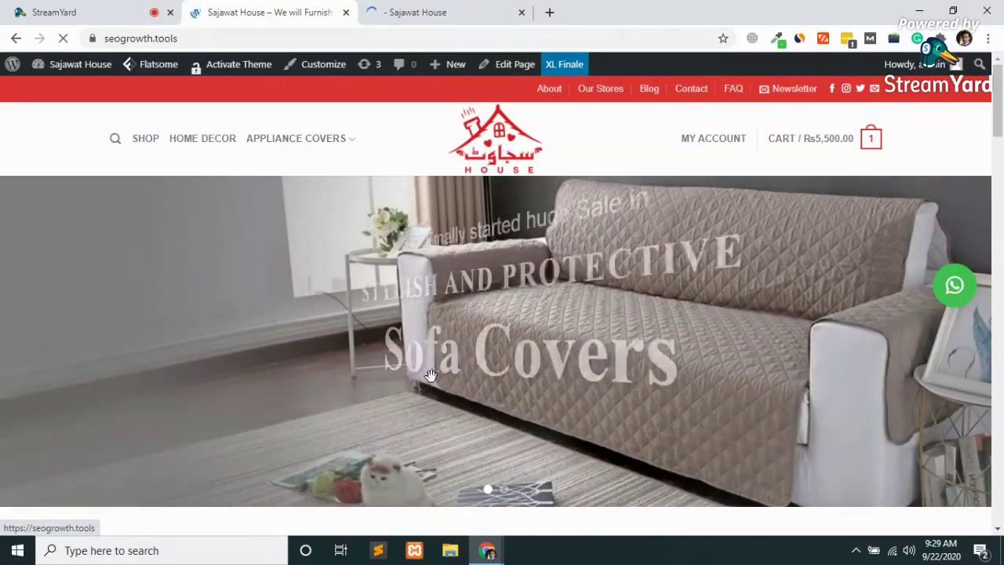
- Open the seogrowth.tools home page for editing with UX Builder
{"action": "scroll", "coordinate": [437, 381], "scroll_direction": "down", "scroll_amount": 1}
{"action": "scroll", "coordinate": [435, 318], "scroll_direction": "down", "scroll_amount": 5}
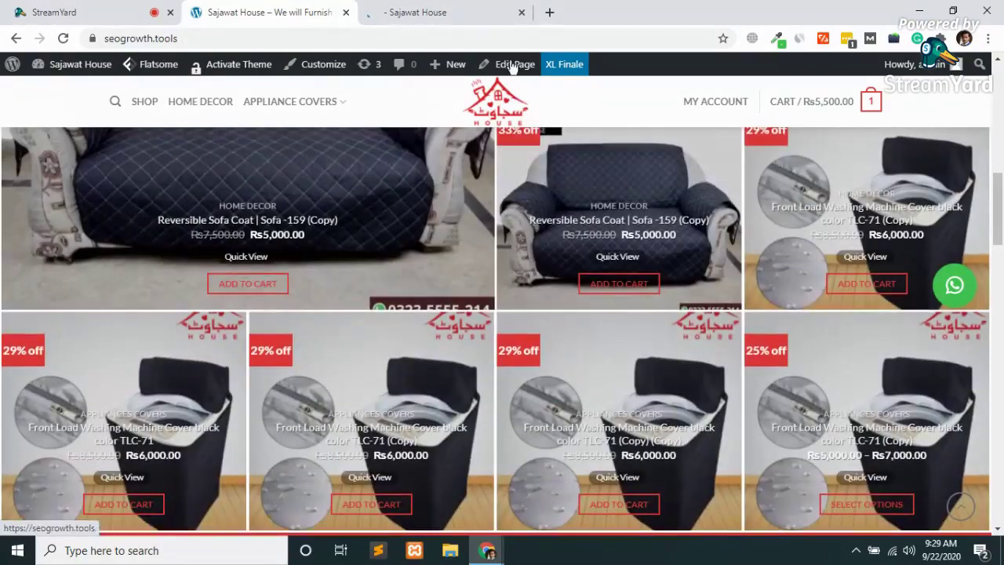
{"action": "mouse_move", "coordinate": [511, 64]}
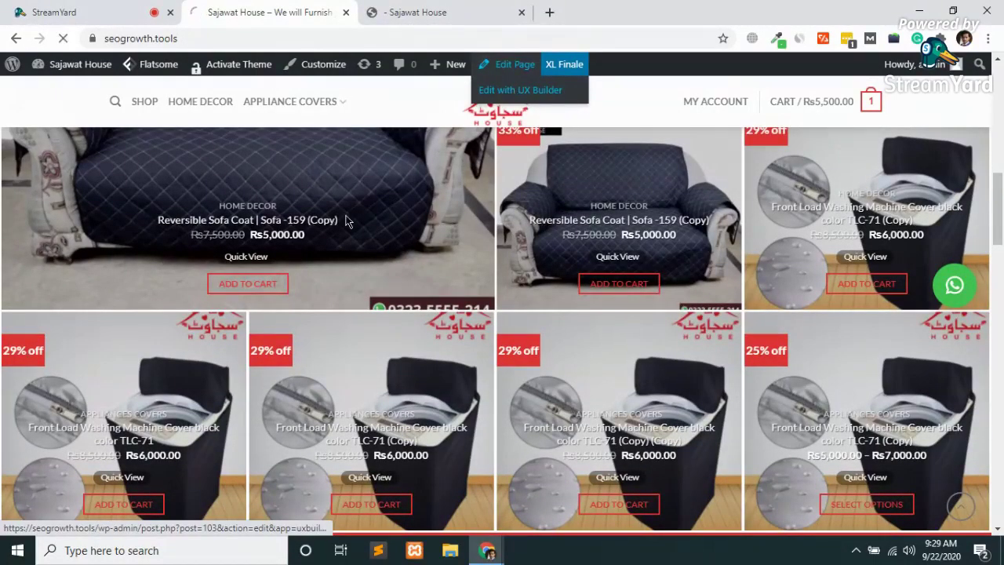
- Review the sofa cover and washing machine cover sections on the sajawat.house home page
{"action": "left_click", "coordinate": [378, 11]}
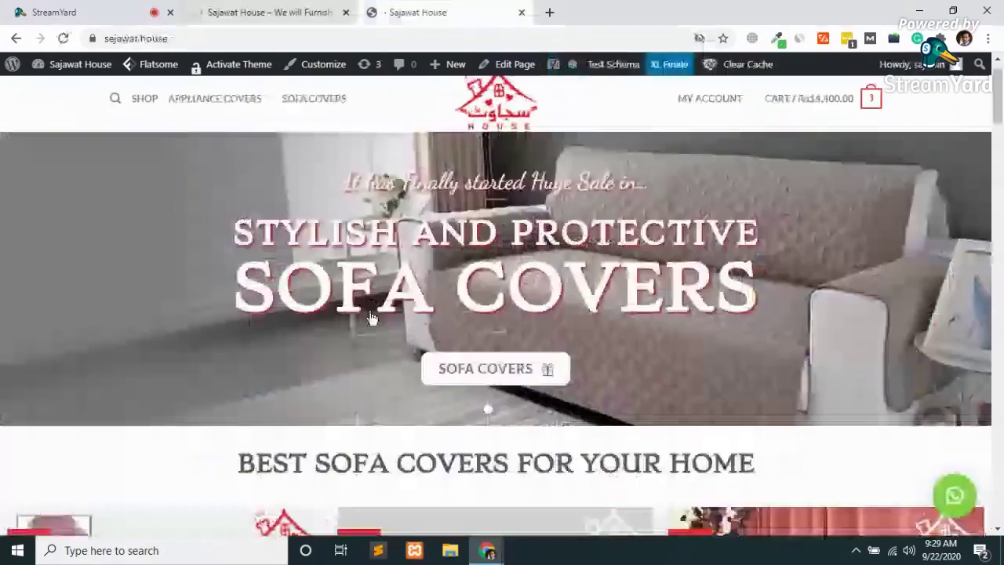
{"action": "scroll", "coordinate": [370, 313], "scroll_direction": "down", "scroll_amount": 10}
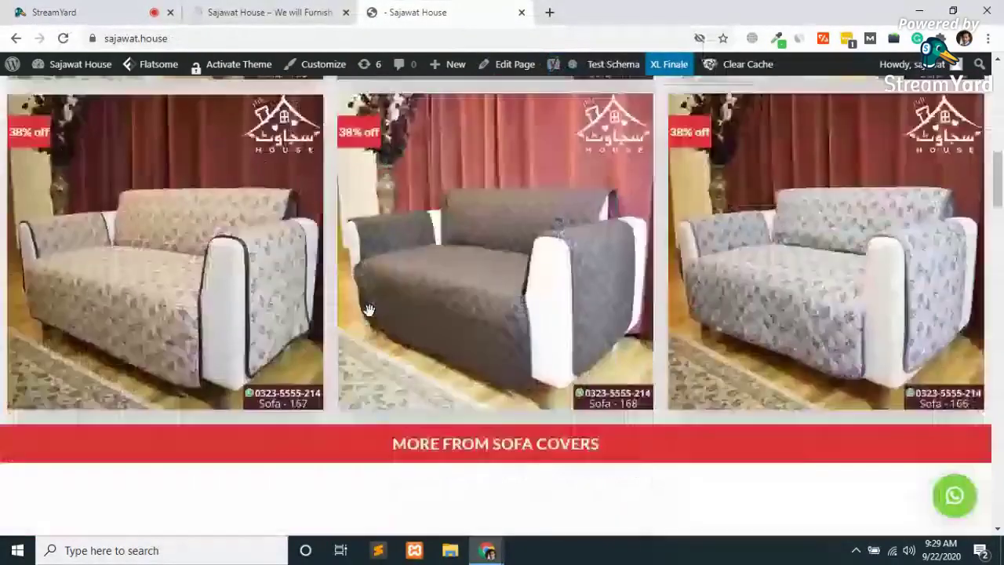
{"action": "scroll", "coordinate": [369, 310], "scroll_direction": "down", "scroll_amount": 5}
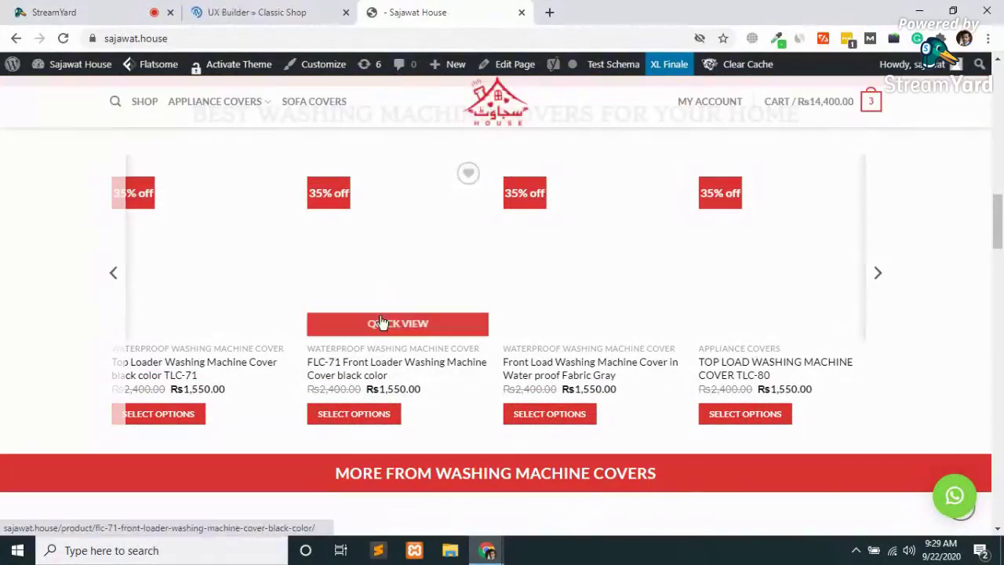
- Return to the Classic Shop page in UX Builder and examine its layout from the slider through the product categories and shipping information
{"action": "left_click", "coordinate": [271, 9]}
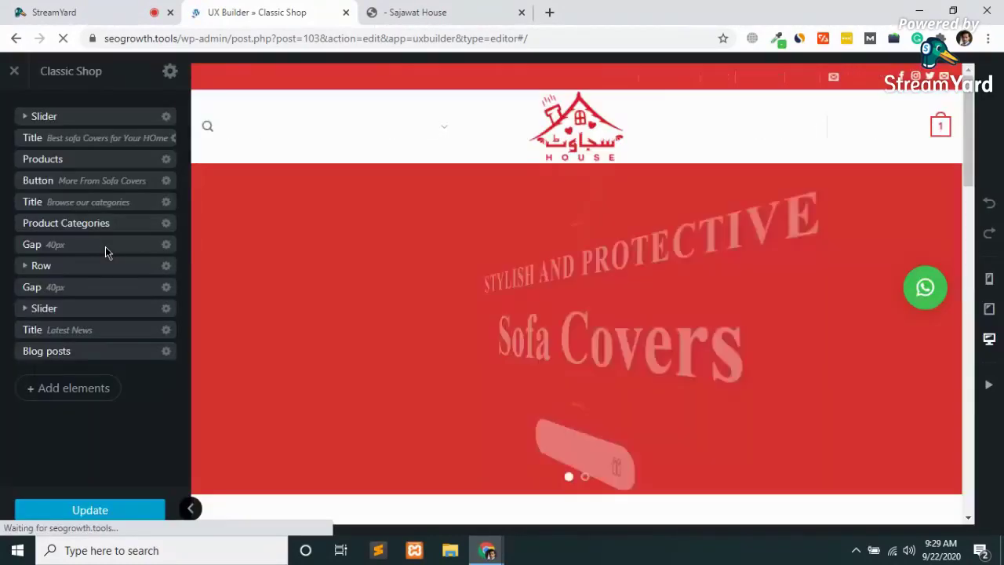
{"action": "left_click", "coordinate": [105, 246]}
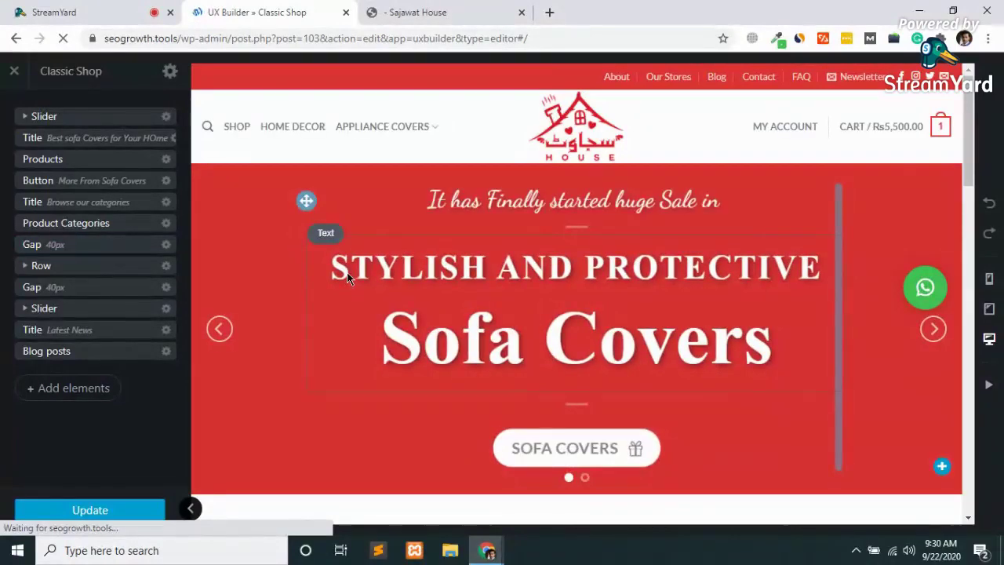
{"action": "scroll", "coordinate": [347, 274], "scroll_direction": "down", "scroll_amount": 4}
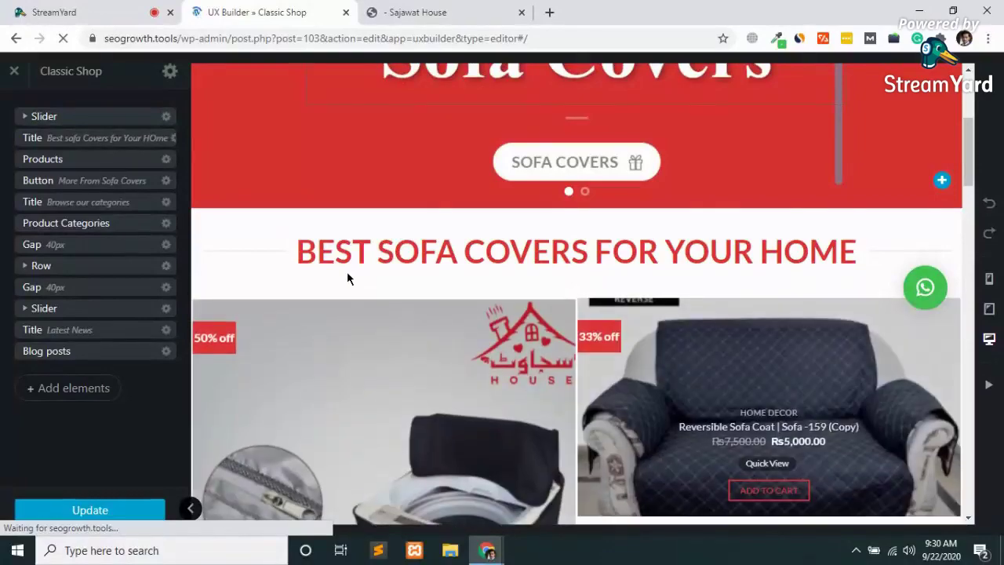
{"action": "scroll", "coordinate": [347, 279], "scroll_direction": "down", "scroll_amount": 3}
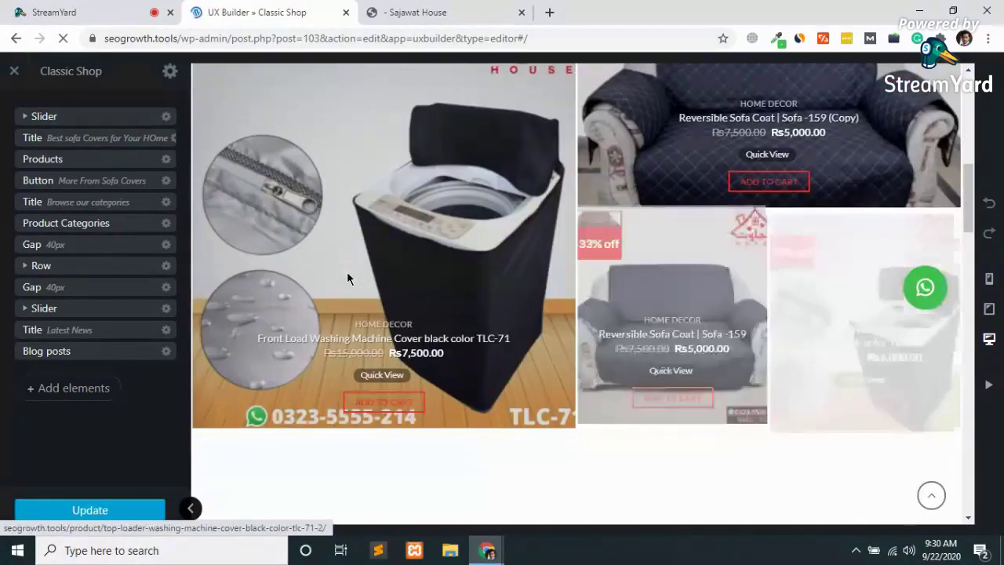
{"action": "scroll", "coordinate": [347, 272], "scroll_direction": "down", "scroll_amount": 1}
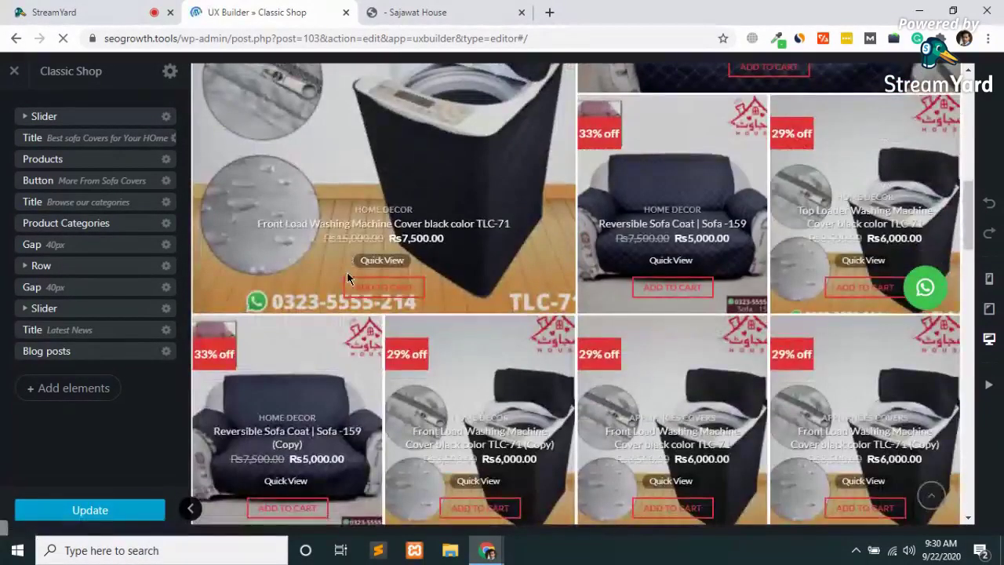
{"action": "scroll", "coordinate": [346, 272], "scroll_direction": "down", "scroll_amount": 2}
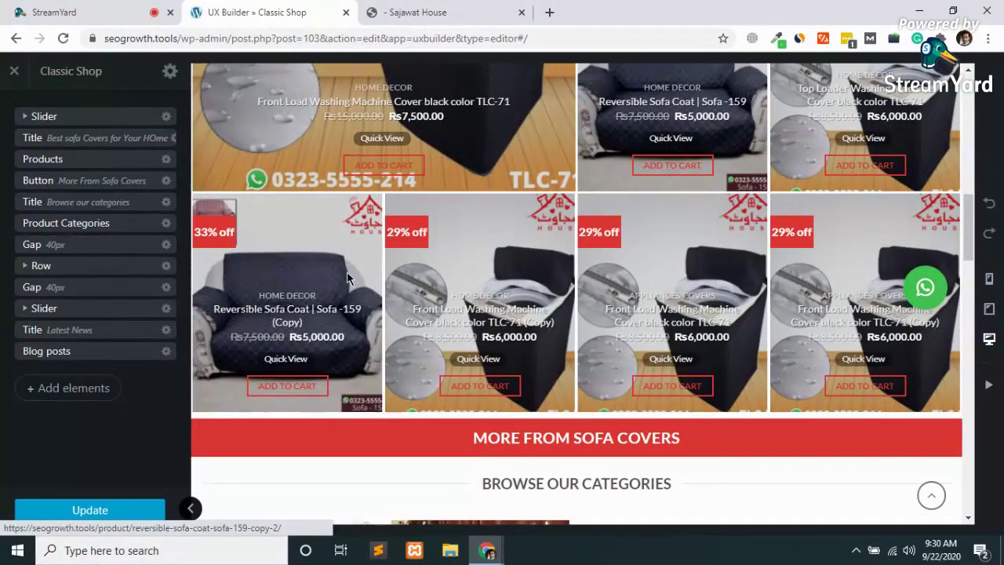
{"action": "scroll", "coordinate": [346, 278], "scroll_direction": "down", "scroll_amount": 2}
{"action": "scroll", "coordinate": [349, 278], "scroll_direction": "down", "scroll_amount": 1}
{"action": "scroll", "coordinate": [349, 278], "scroll_direction": "down", "scroll_amount": 4}
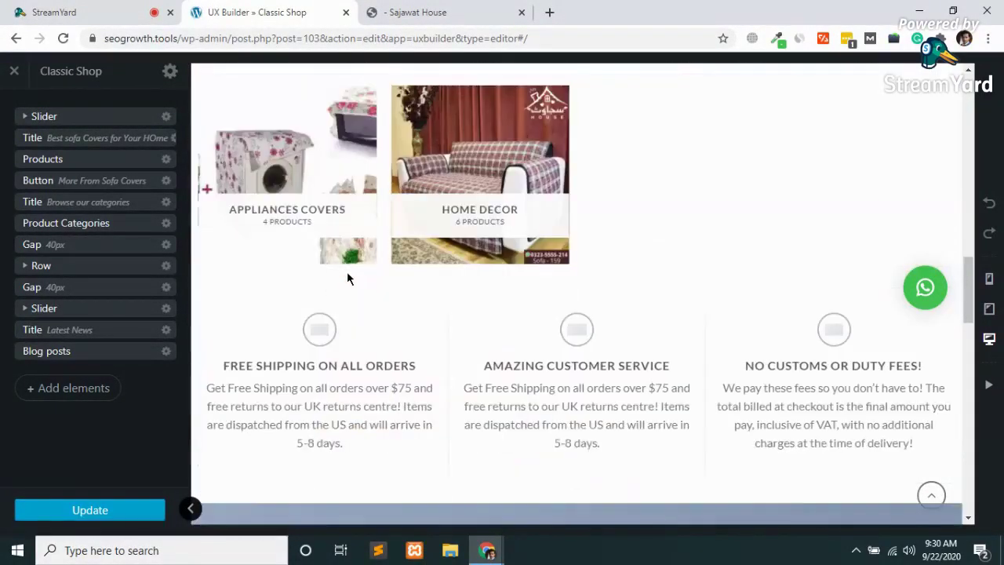
{"action": "scroll", "coordinate": [347, 272], "scroll_direction": "up", "scroll_amount": 5}
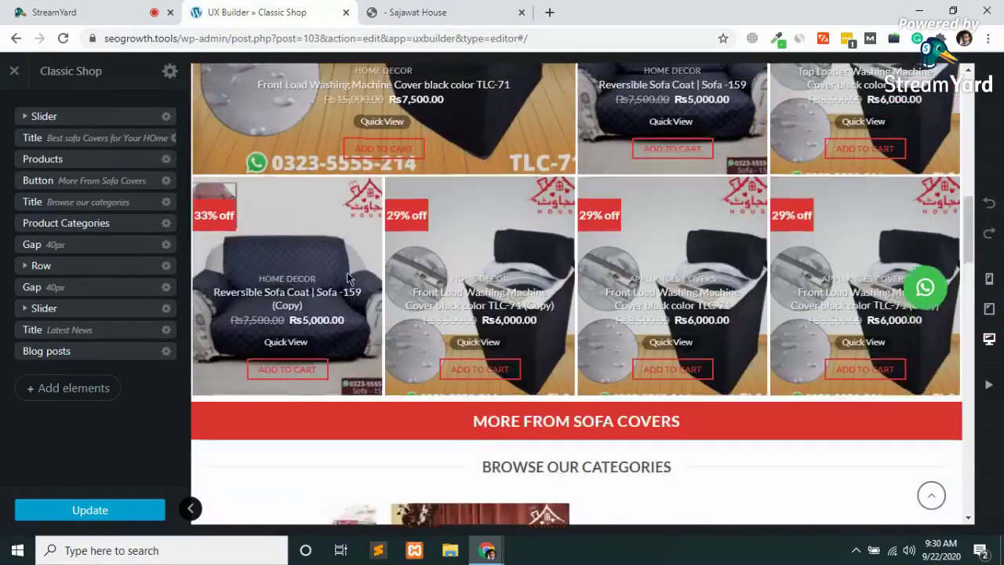
{"action": "scroll", "coordinate": [349, 277], "scroll_direction": "up", "scroll_amount": 2}
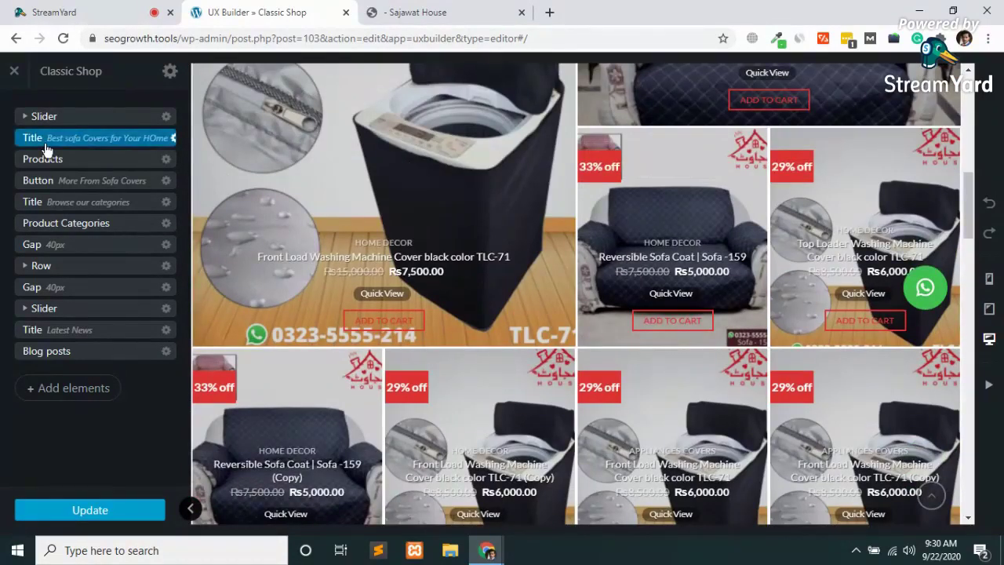
- Locate the Title, Products and "More From Sofa Covers" Button elements that make up the sofa covers section
{"action": "left_click", "coordinate": [46, 144]}
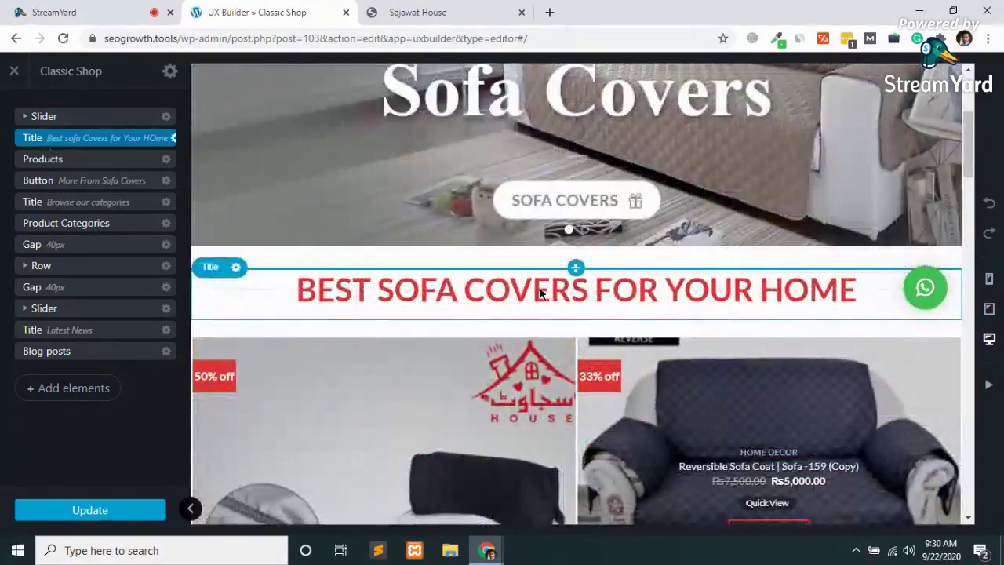
{"action": "left_click", "coordinate": [41, 170]}
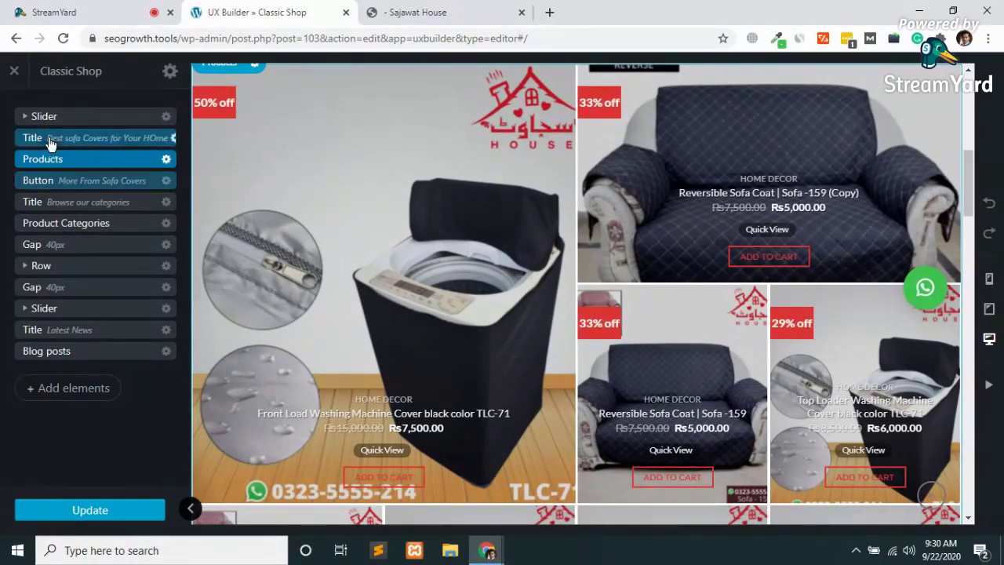
{"action": "left_click", "coordinate": [36, 181]}
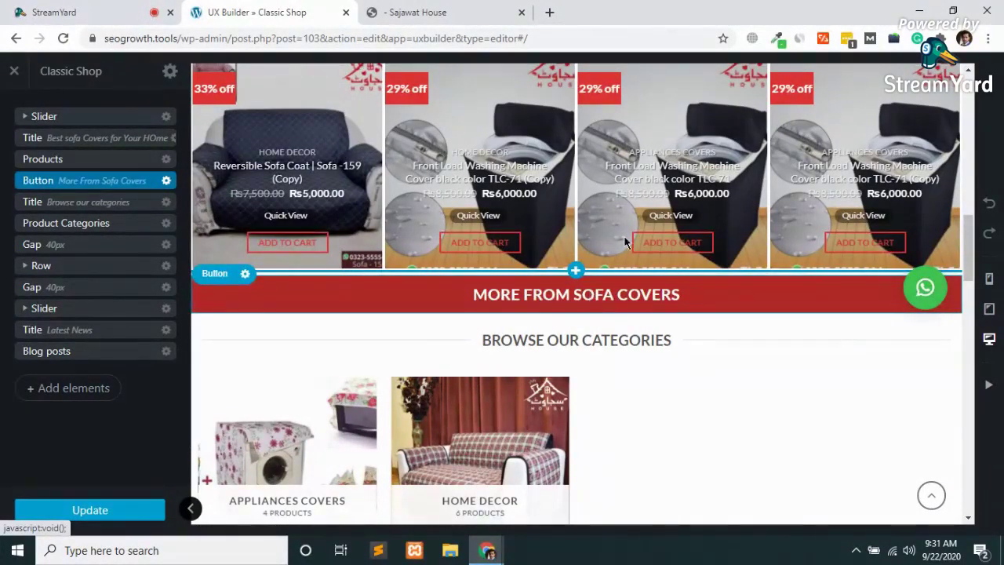
- Duplicate the "Best sofa Covers for Your HOme" title element
{"action": "left_click", "coordinate": [135, 146]}
{"action": "right_click", "coordinate": [135, 145]}
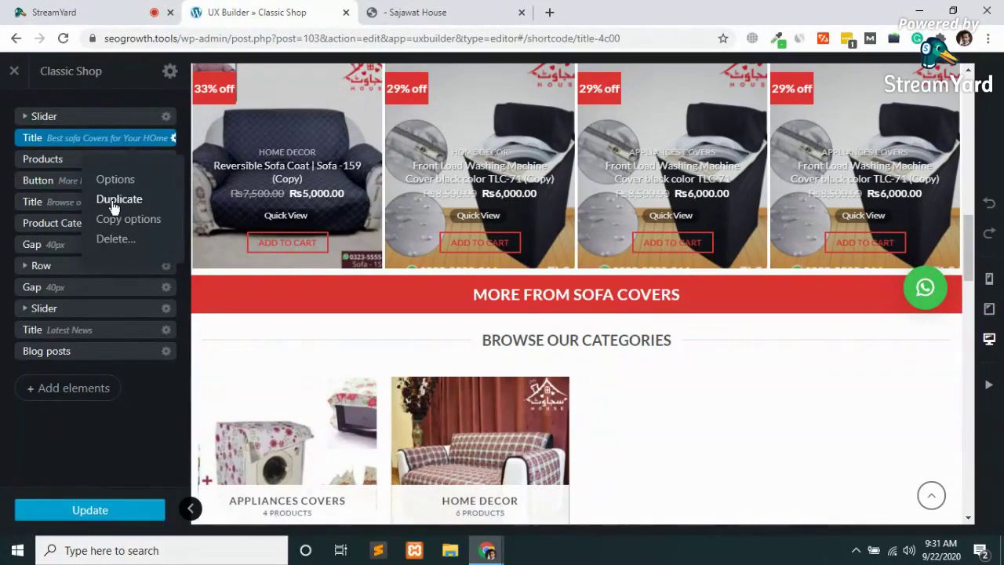
{"action": "left_click", "coordinate": [115, 201]}
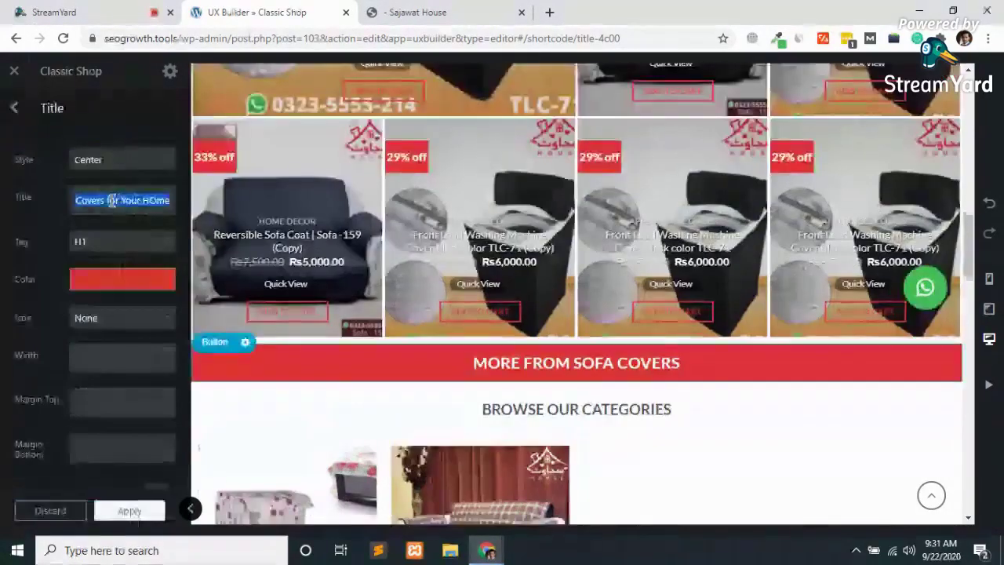
- Duplicate the Products element and the "More From Sofa Covers" Button element
{"action": "left_click", "coordinate": [14, 110]}
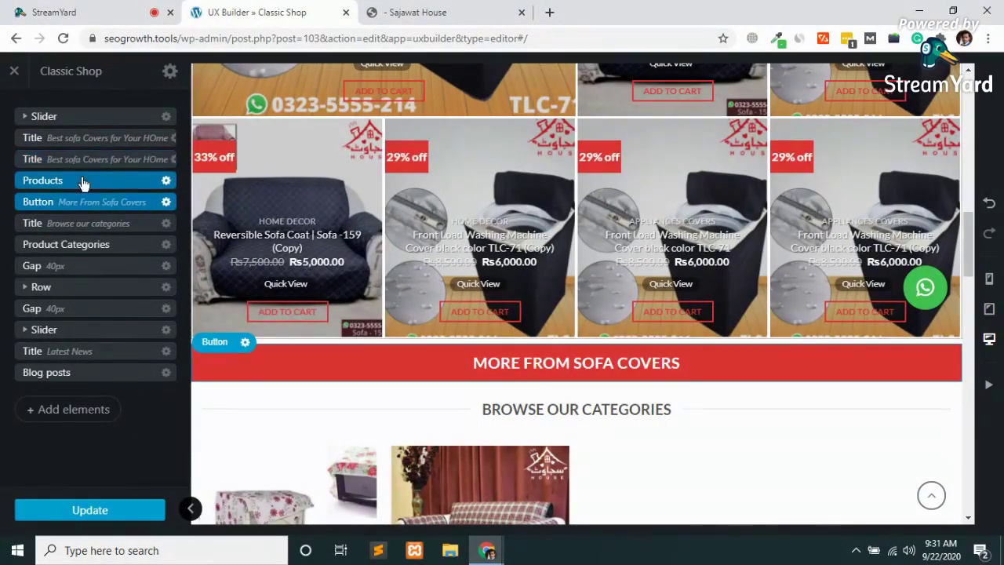
{"action": "right_click", "coordinate": [83, 182]}
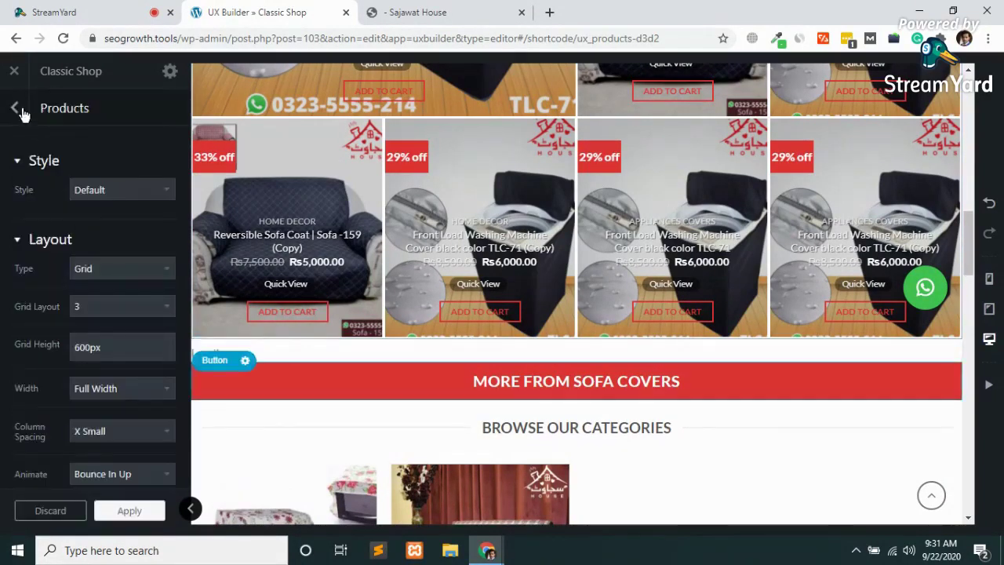
{"action": "left_click", "coordinate": [16, 107]}
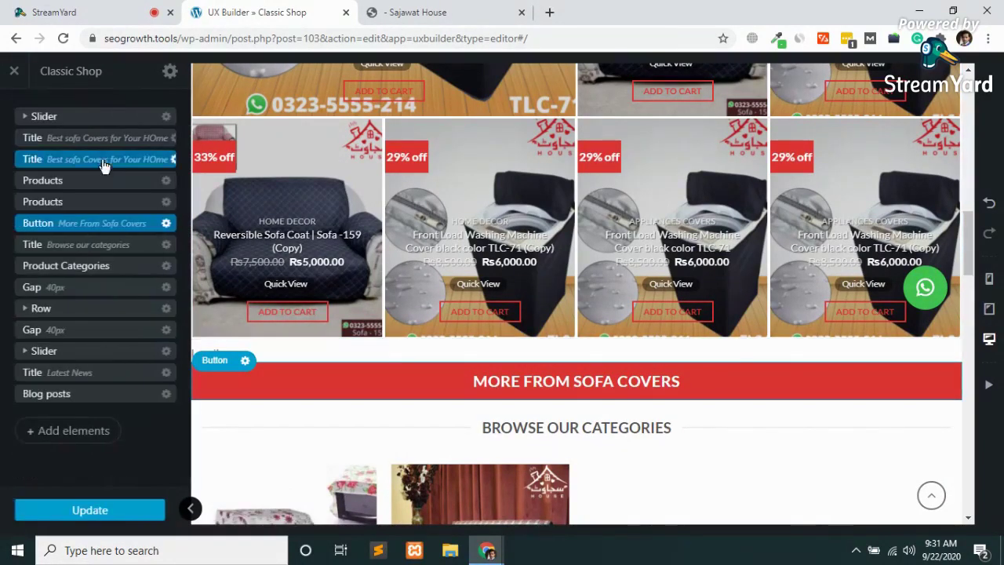
{"action": "right_click", "coordinate": [64, 223]}
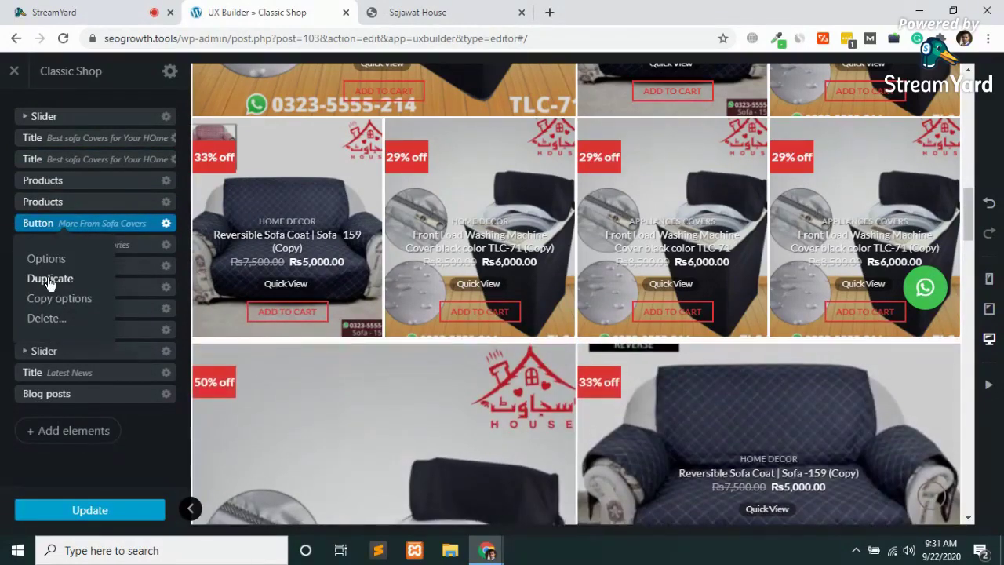
{"action": "left_click", "coordinate": [50, 280]}
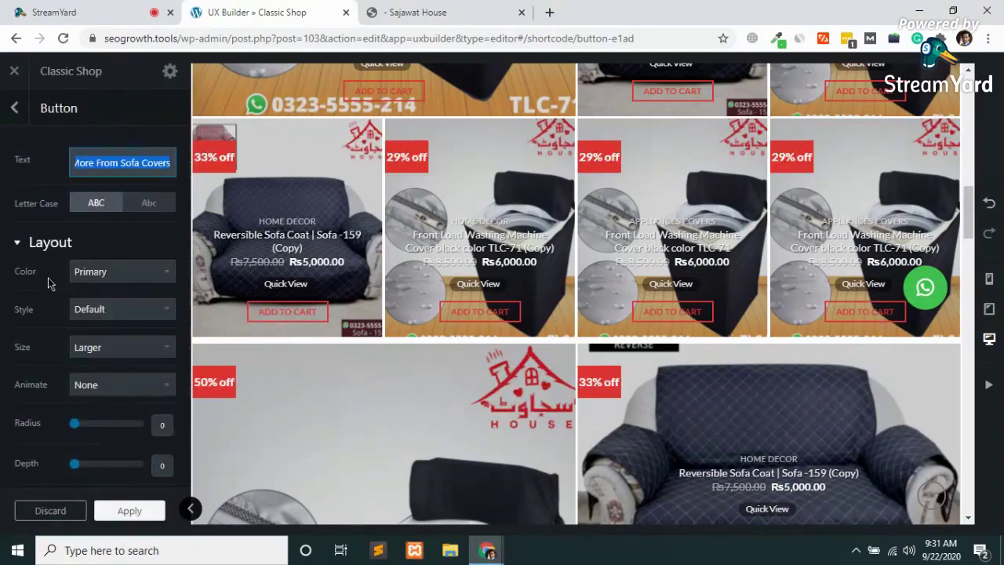
{"action": "left_click", "coordinate": [17, 111]}
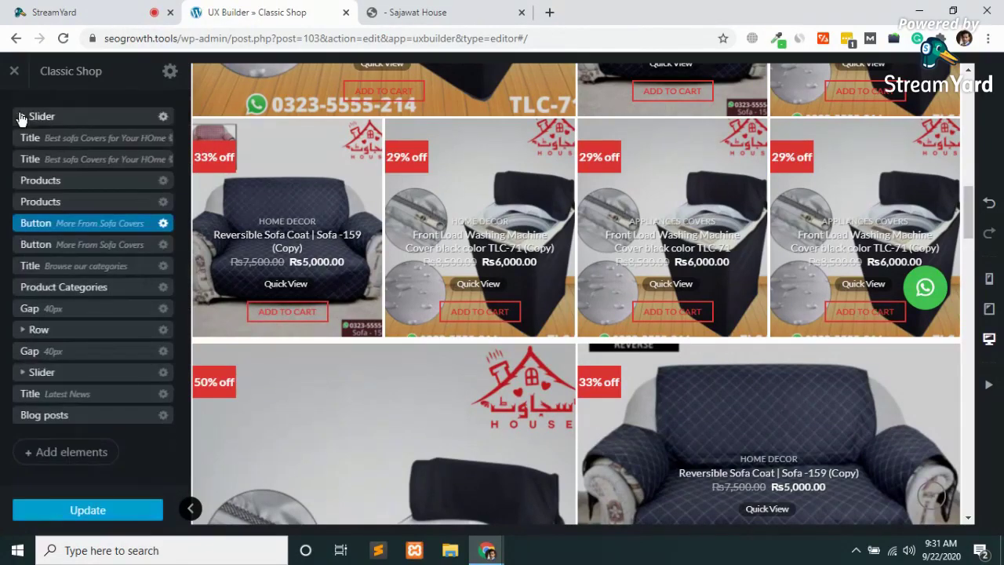
- Reorder the duplicated elements into two consecutive sections, each with a Title, Products and Button, and check them in the page preview
{"action": "left_click_drag", "start_coordinate": [45, 179], "coordinate": [40, 159]}
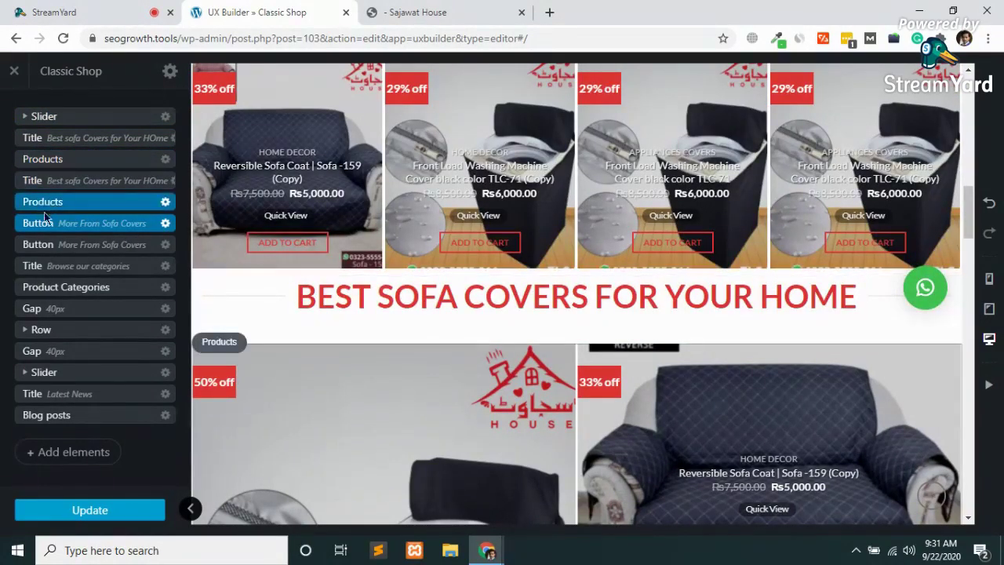
{"action": "left_click_drag", "start_coordinate": [40, 224], "coordinate": [40, 168]}
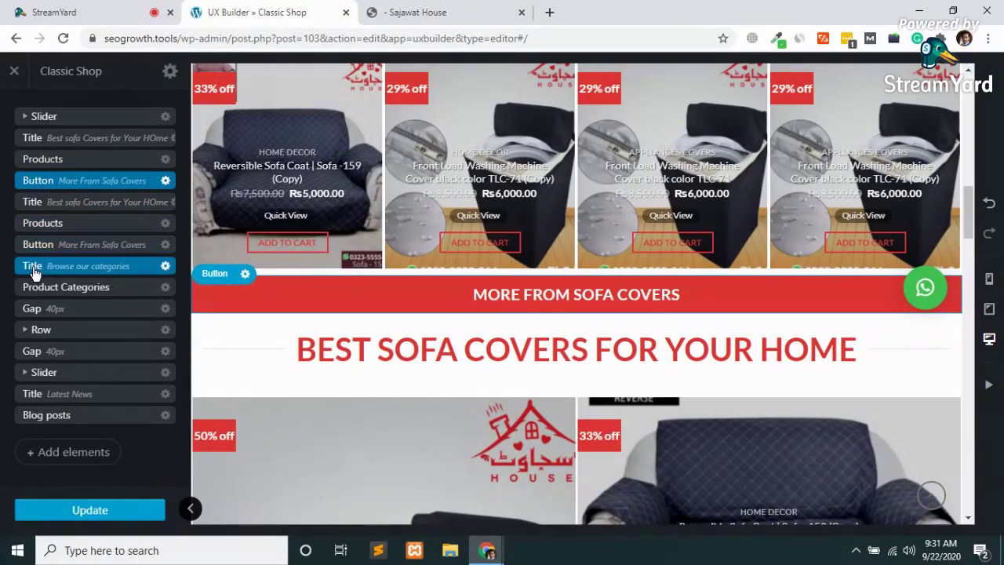
{"action": "scroll", "coordinate": [557, 318], "scroll_direction": "down", "scroll_amount": 3}
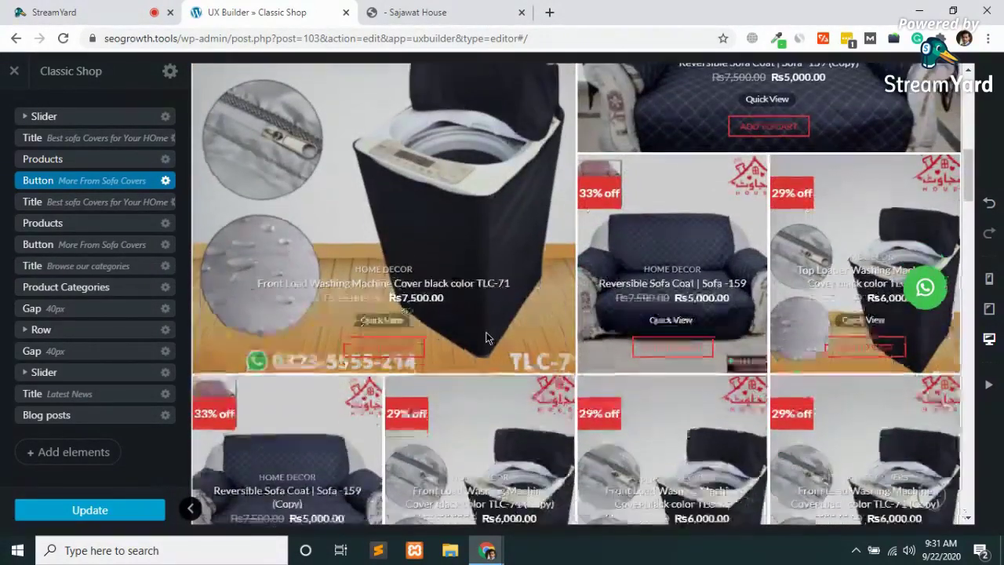
{"action": "scroll", "coordinate": [486, 337], "scroll_direction": "down", "scroll_amount": 4}
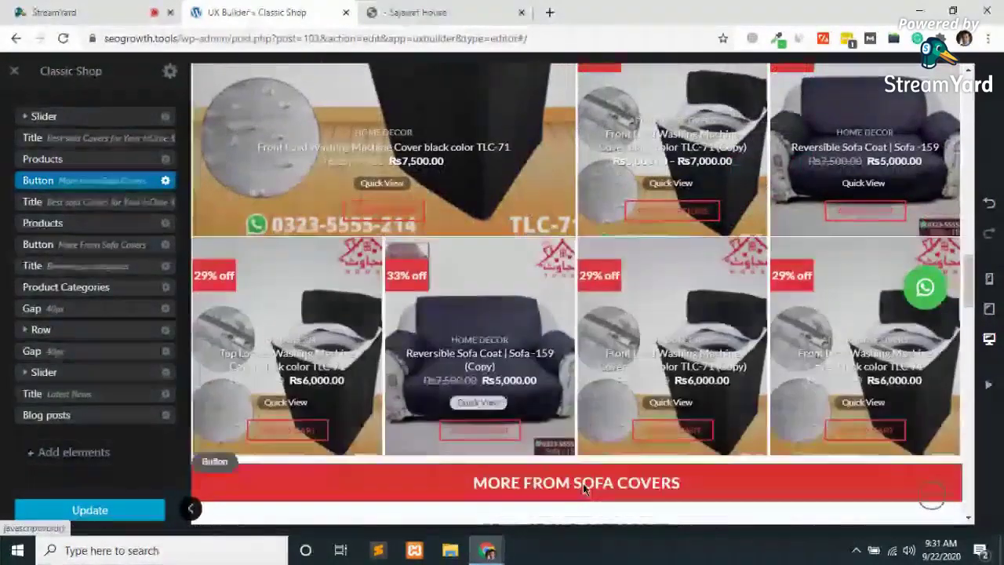
{"action": "scroll", "coordinate": [583, 484], "scroll_direction": "down", "scroll_amount": 3}
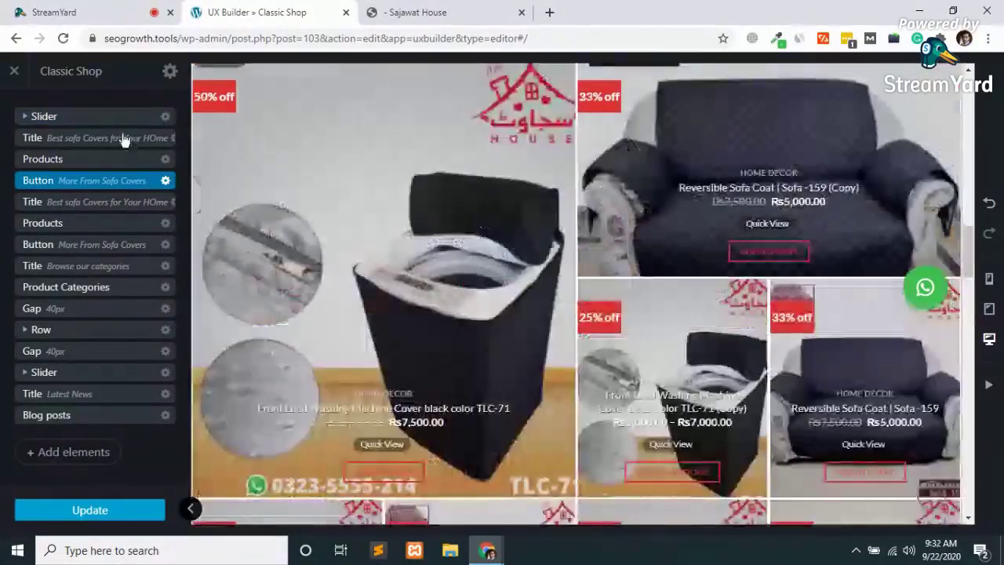
- Try the Slider layout type on the Products element of the first sofa covers section
{"action": "left_click", "coordinate": [78, 161]}
{"action": "left_click", "coordinate": [78, 163]}
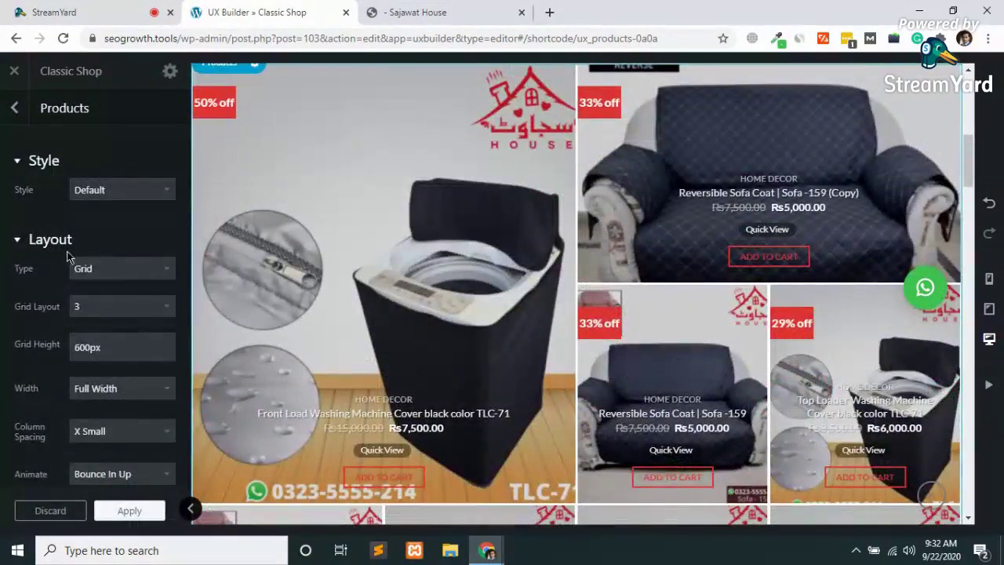
{"action": "left_click", "coordinate": [93, 271]}
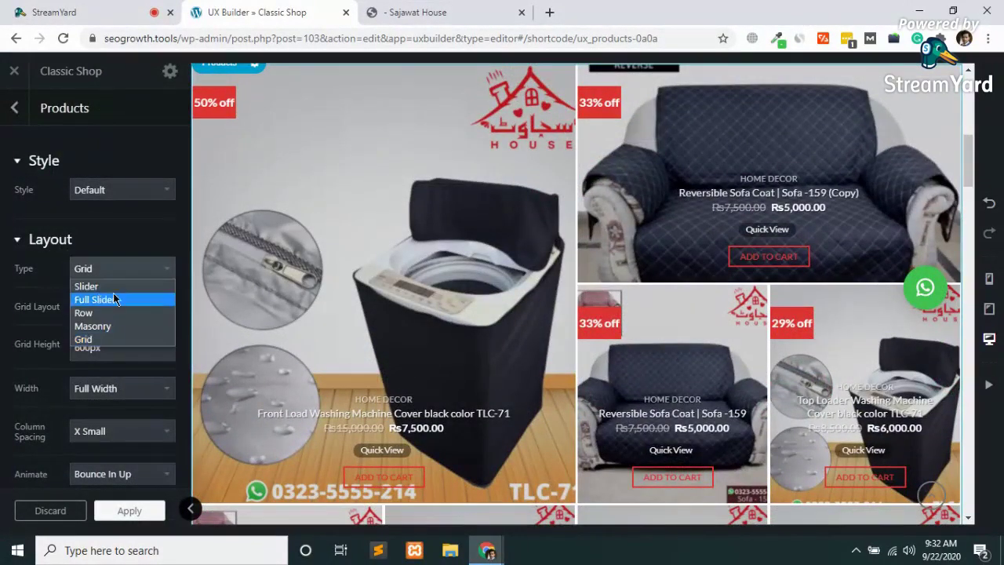
{"action": "left_click", "coordinate": [123, 287]}
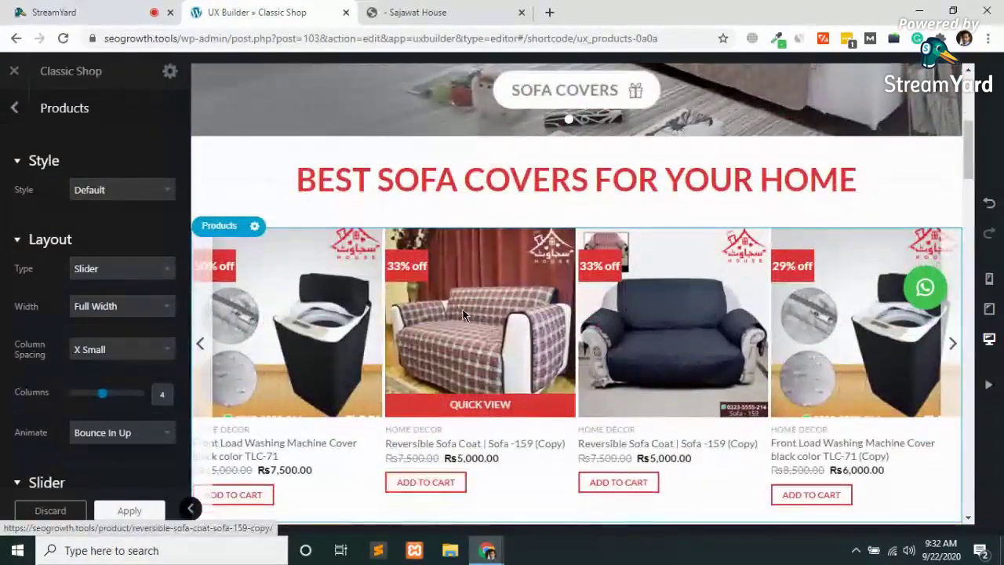
- Examine the first section's product slider, advancing through its products and comparing it with the banner above and the grid section below
{"action": "scroll", "coordinate": [515, 384], "scroll_direction": "down", "scroll_amount": 1}
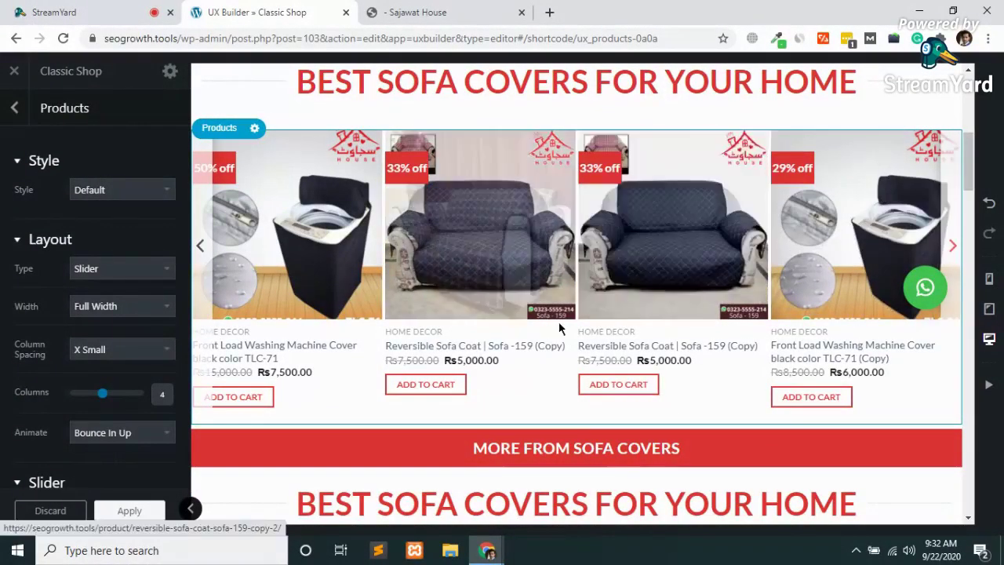
{"action": "scroll", "coordinate": [559, 322], "scroll_direction": "down", "scroll_amount": 1}
{"action": "left_click", "coordinate": [952, 139]}
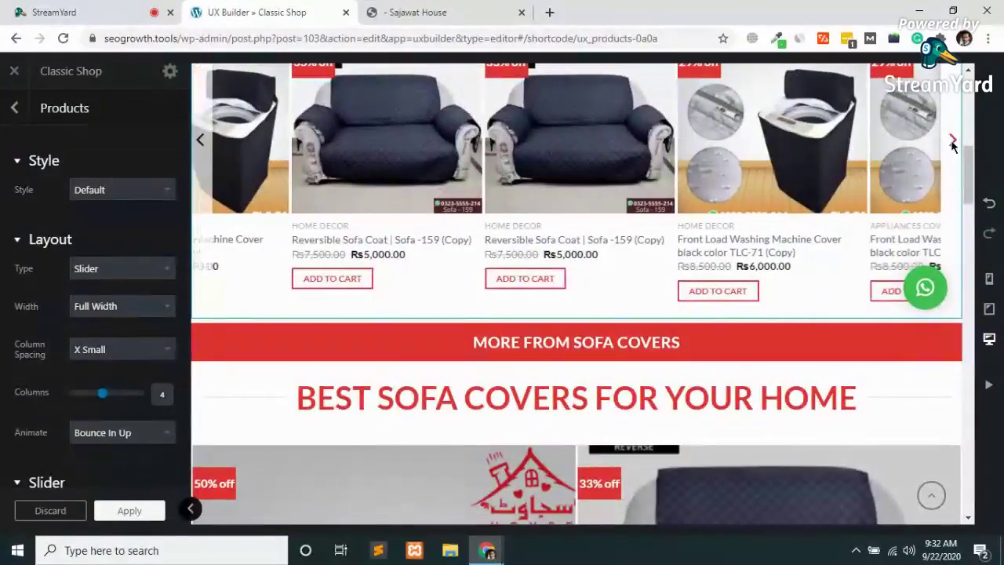
{"action": "left_click", "coordinate": [952, 140]}
{"action": "left_click", "coordinate": [952, 143]}
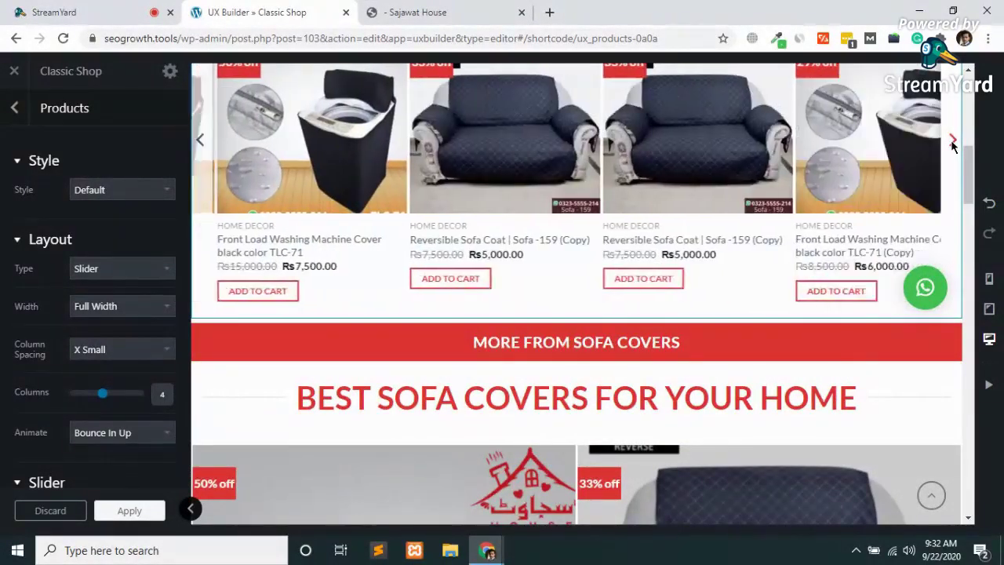
{"action": "scroll", "coordinate": [652, 251], "scroll_direction": "up", "scroll_amount": 5}
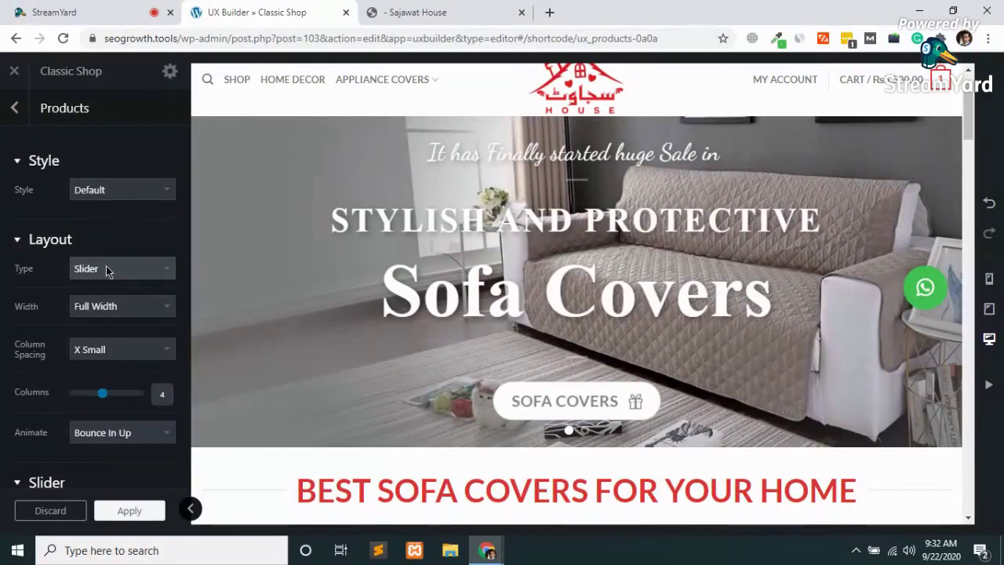
{"action": "scroll", "coordinate": [471, 378], "scroll_direction": "down", "scroll_amount": 4}
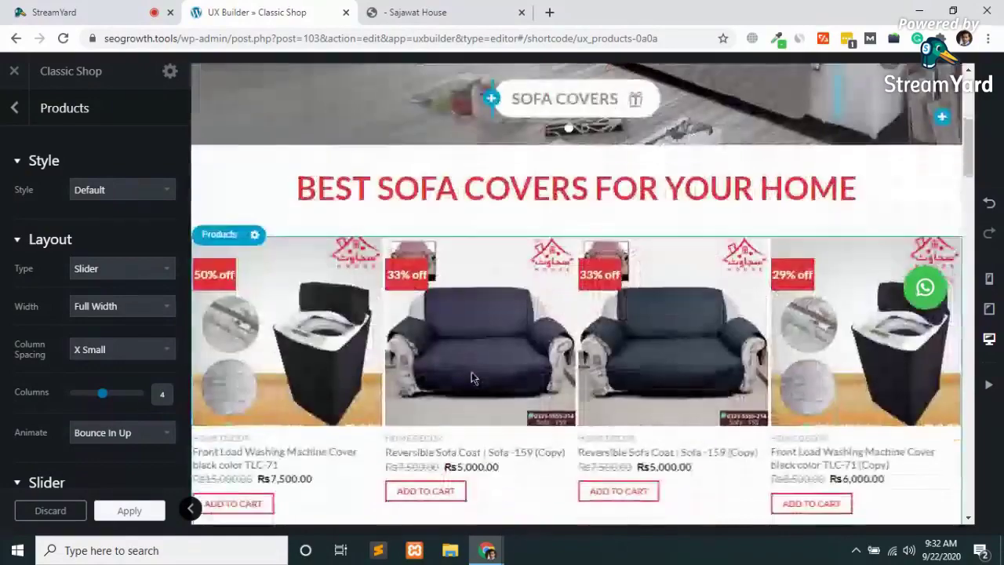
{"action": "scroll", "coordinate": [471, 378], "scroll_direction": "down", "scroll_amount": 5}
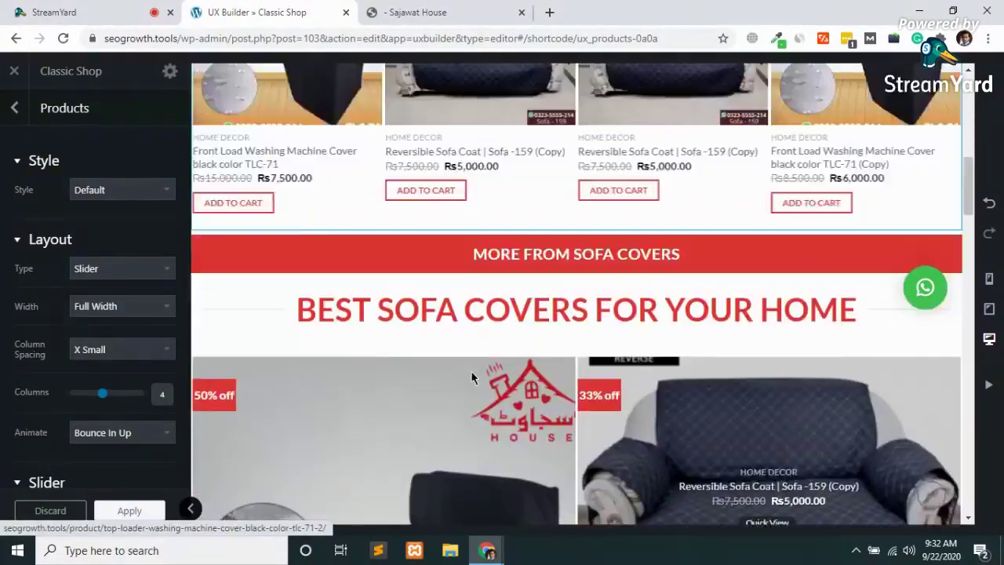
{"action": "scroll", "coordinate": [470, 370], "scroll_direction": "up", "scroll_amount": 3}
{"action": "scroll", "coordinate": [471, 372], "scroll_direction": "up", "scroll_amount": 5}
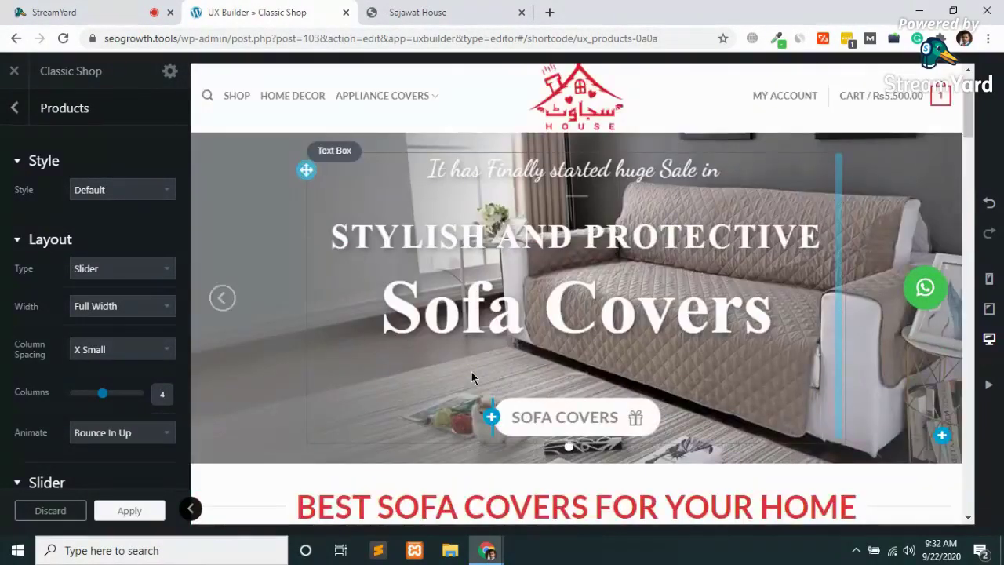
{"action": "scroll", "coordinate": [471, 372], "scroll_direction": "down", "scroll_amount": 4}
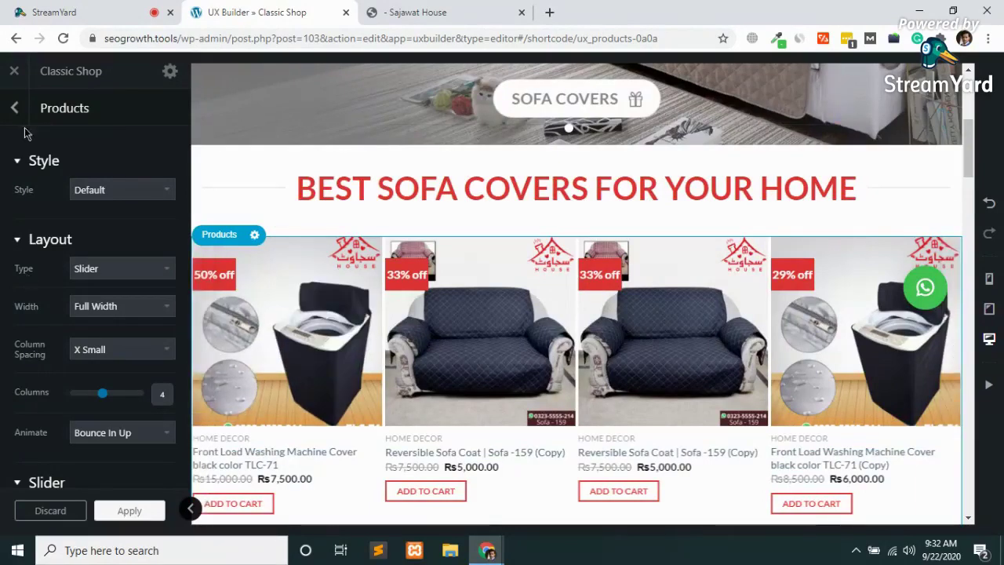
- Restore the first section's Products element to the Grid type with grid layout 3, apply it and update the page
{"action": "left_click", "coordinate": [76, 274]}
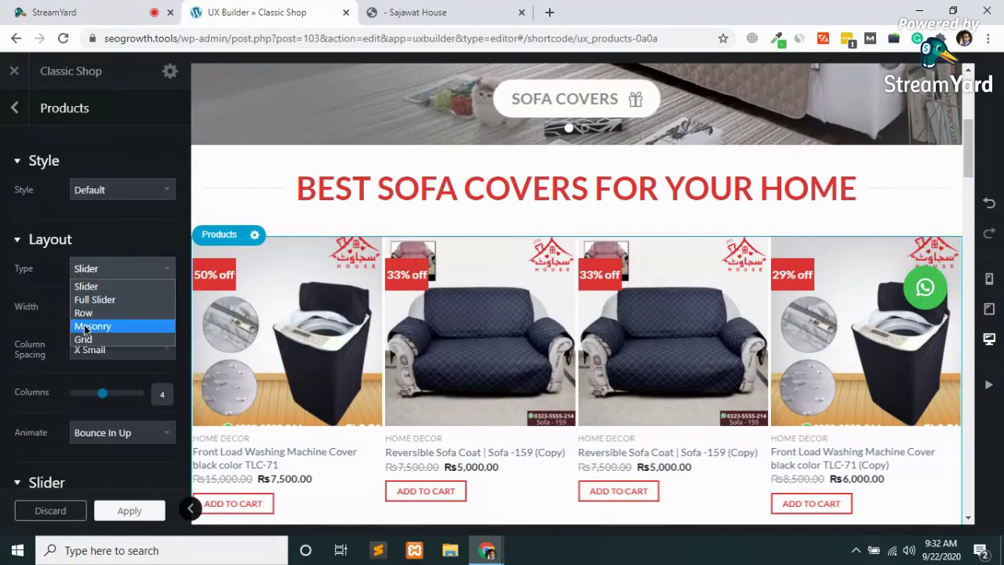
{"action": "left_click", "coordinate": [89, 337]}
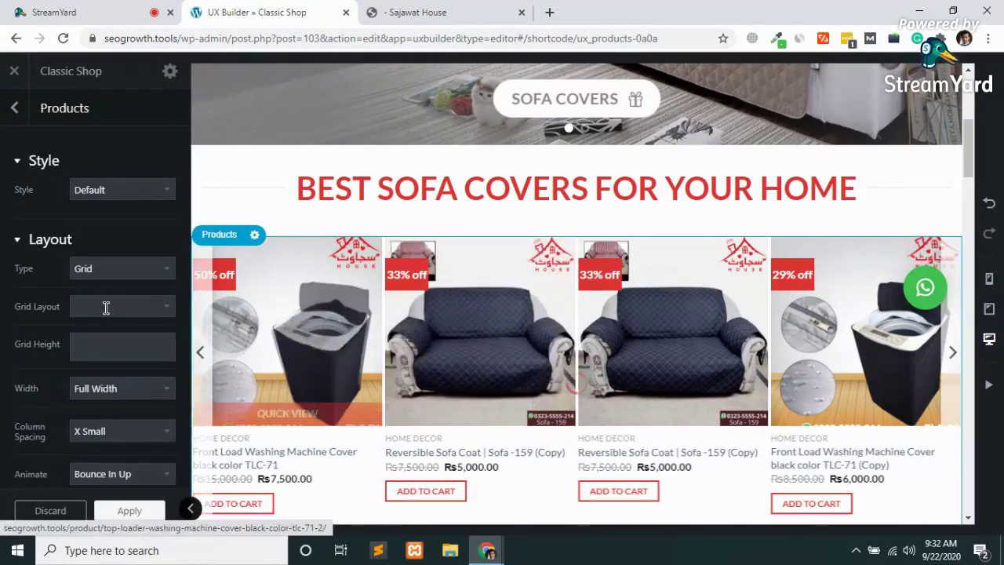
{"action": "left_click", "coordinate": [105, 307]}
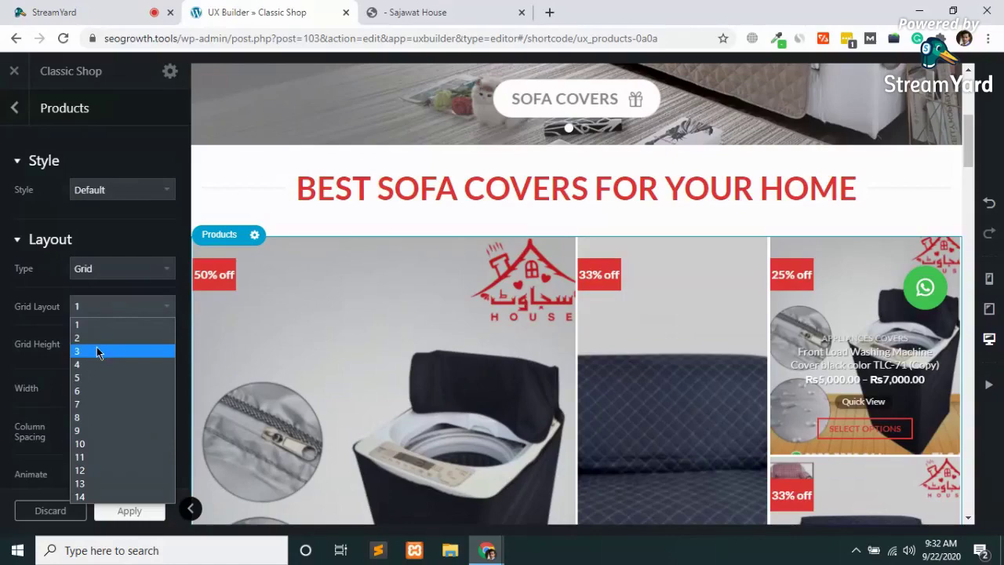
{"action": "left_click", "coordinate": [98, 351]}
{"action": "scroll", "coordinate": [466, 384], "scroll_direction": "down", "scroll_amount": 4}
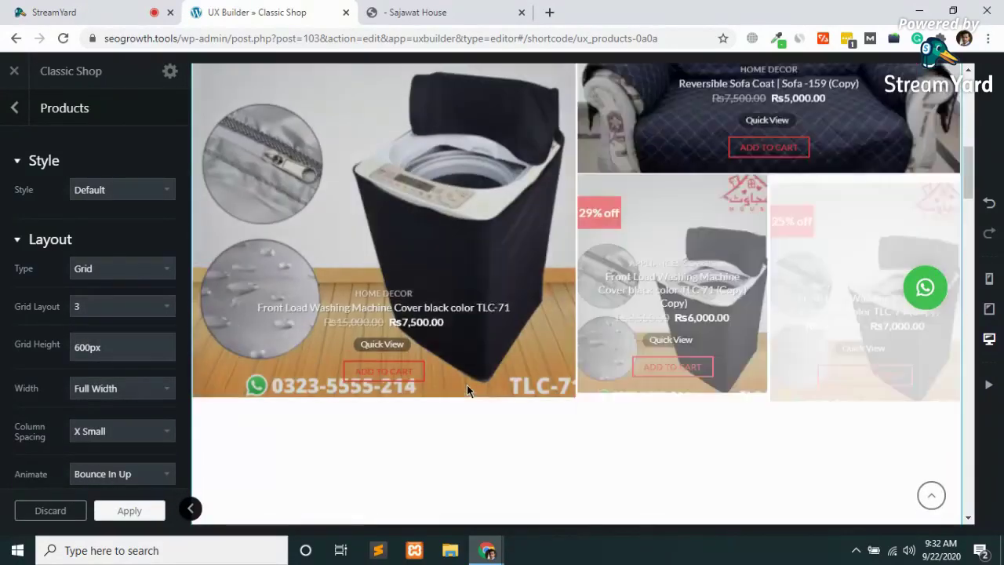
{"action": "scroll", "coordinate": [467, 385], "scroll_direction": "down", "scroll_amount": 1}
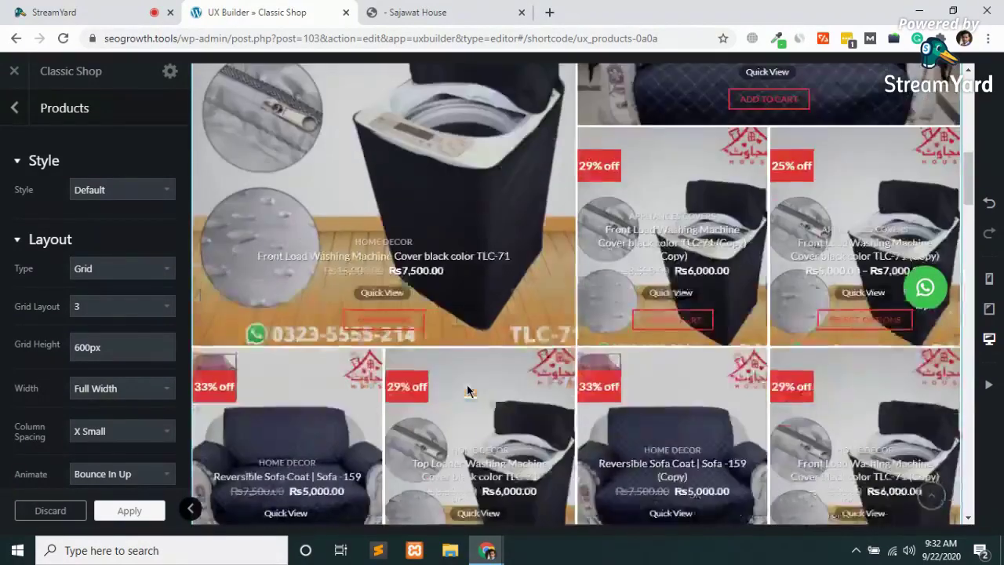
{"action": "scroll", "coordinate": [467, 385], "scroll_direction": "down", "scroll_amount": 2}
{"action": "left_click", "coordinate": [132, 510]}
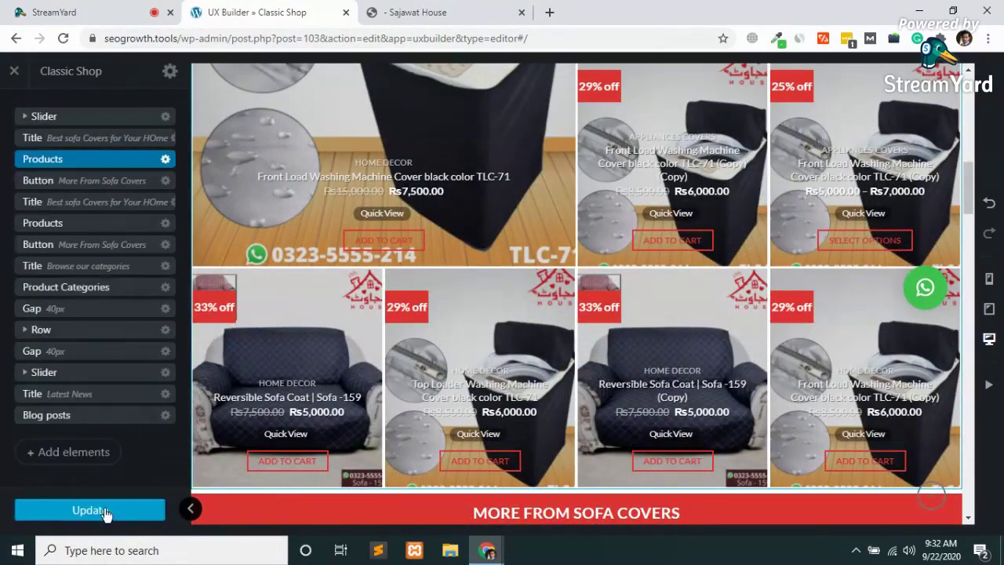
{"action": "left_click", "coordinate": [106, 513]}
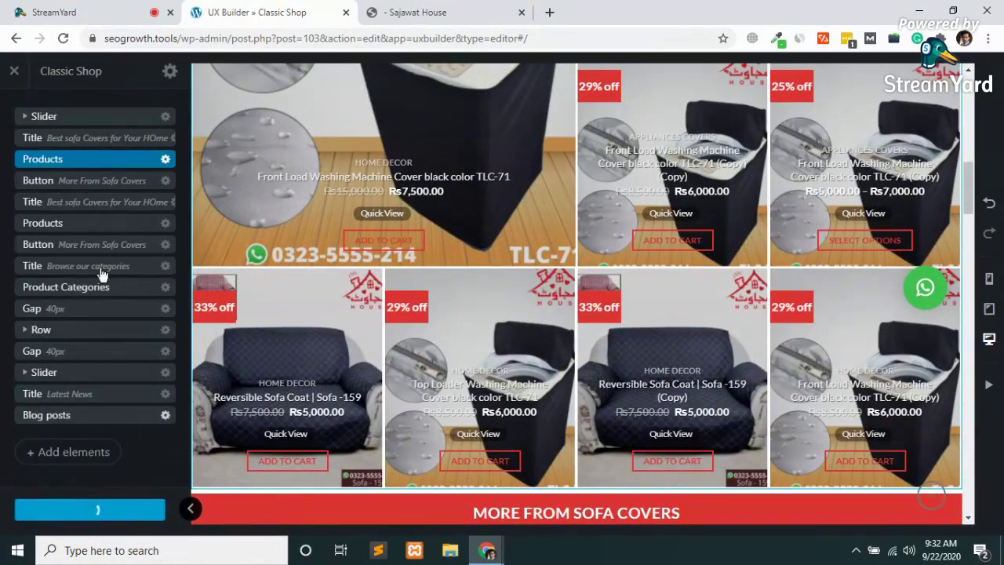
- Set the second section's Products element to the Slider type with 3 columns
{"action": "left_click", "coordinate": [45, 226]}
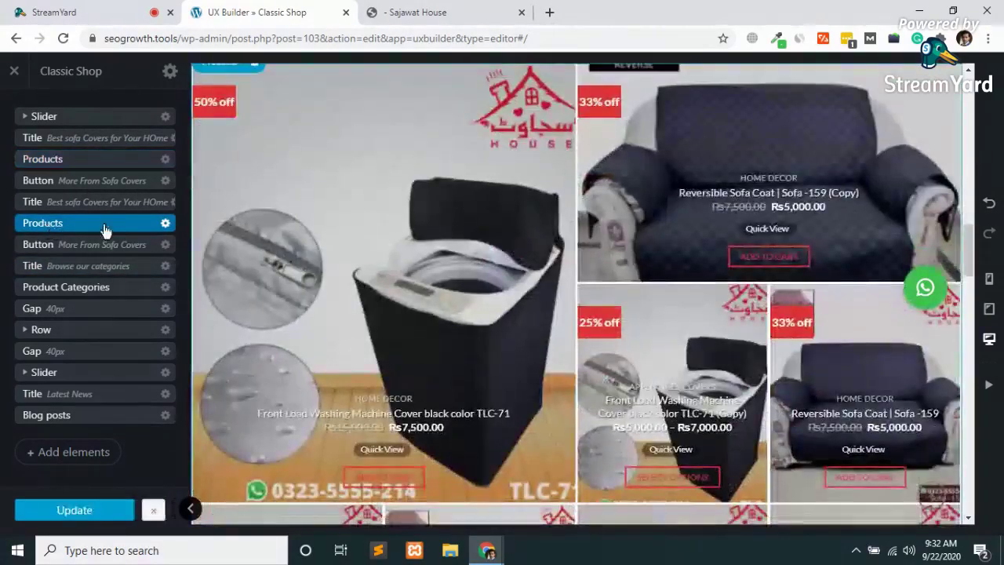
{"action": "left_click", "coordinate": [106, 230]}
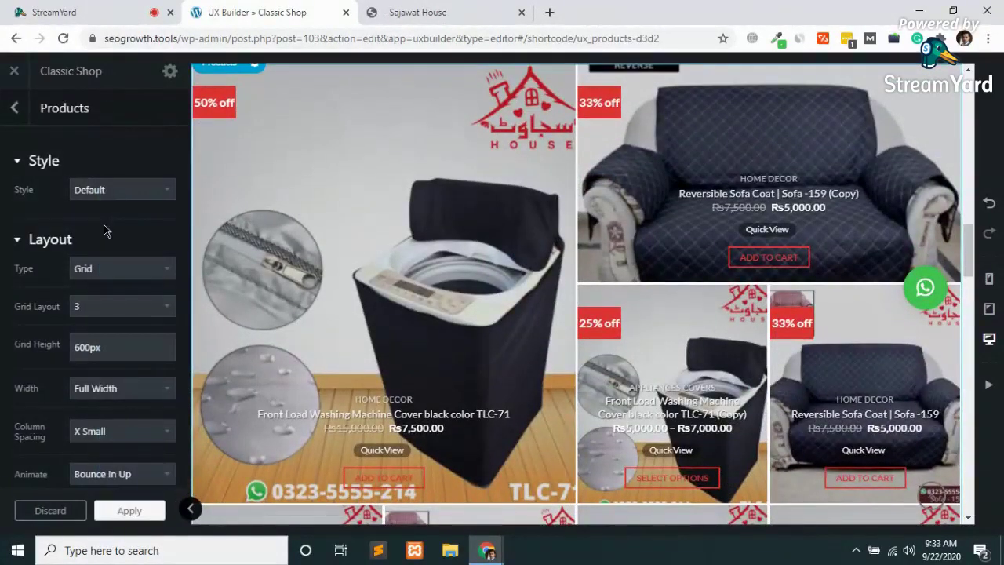
{"action": "left_click", "coordinate": [122, 274]}
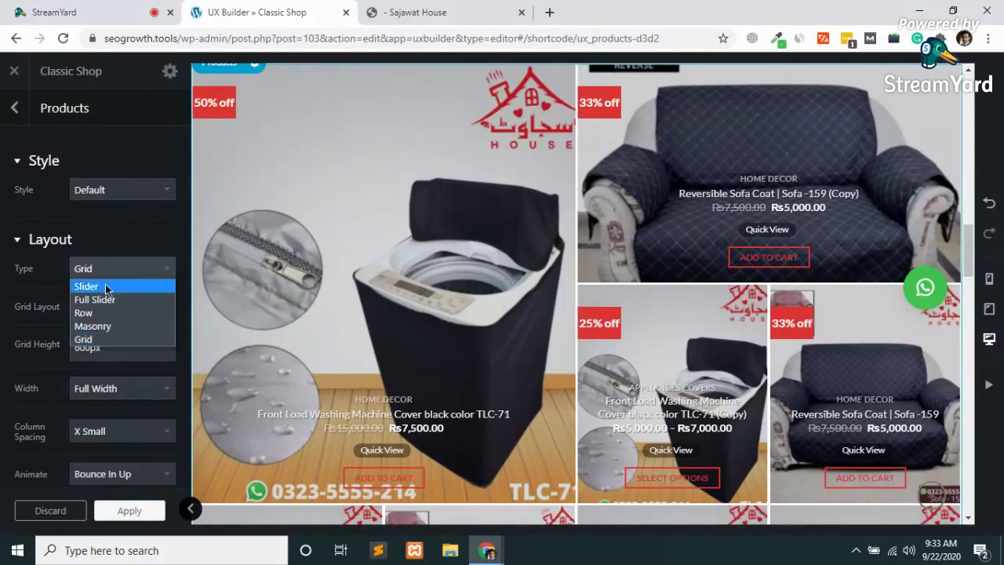
{"action": "left_click", "coordinate": [106, 284]}
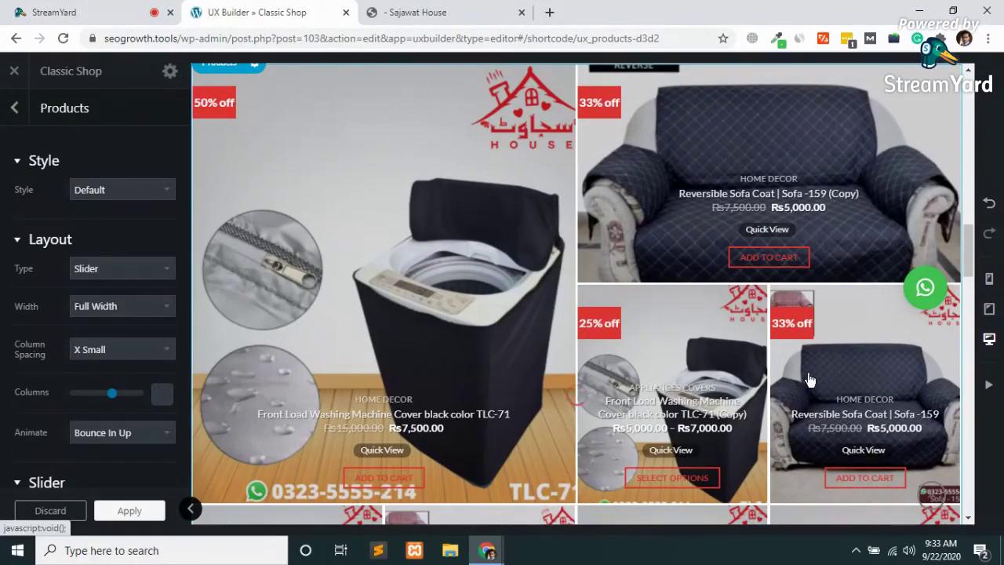
{"action": "scroll", "coordinate": [810, 380], "scroll_direction": "up", "scroll_amount": 1}
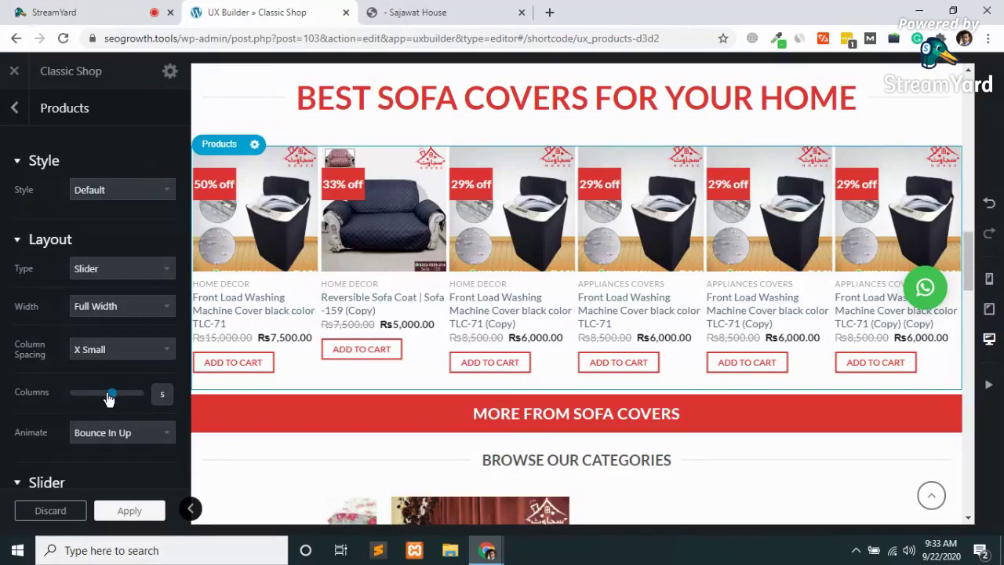
{"action": "left_click", "coordinate": [102, 395]}
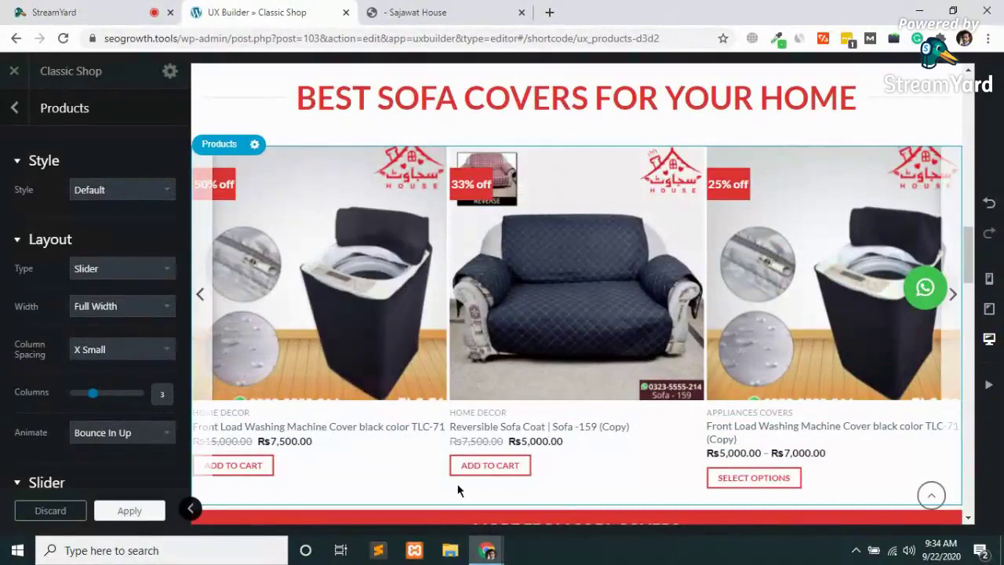
- Apply the slider settings of the second section's Products element and update the page
{"action": "left_click", "coordinate": [143, 519]}
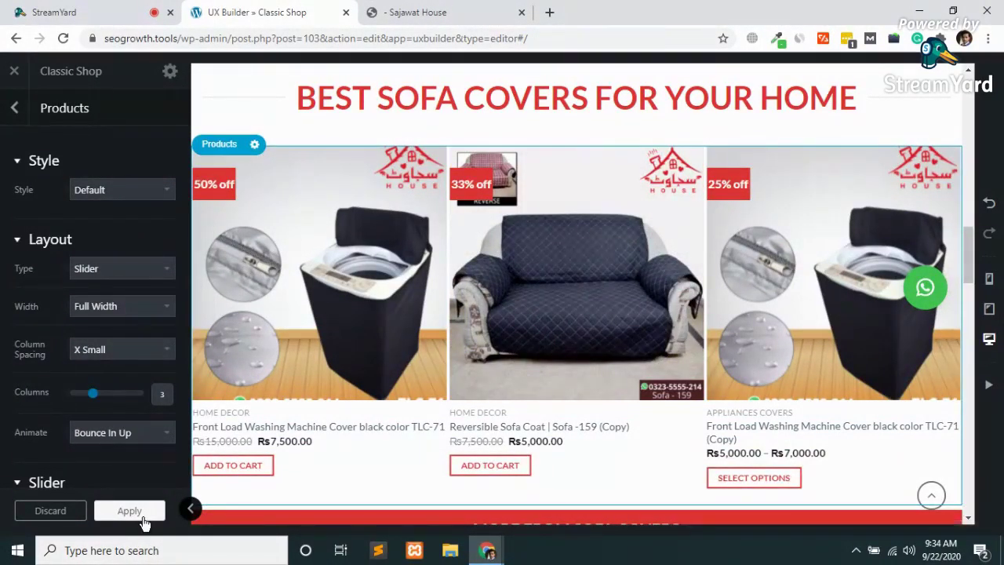
{"action": "left_click", "coordinate": [112, 516]}
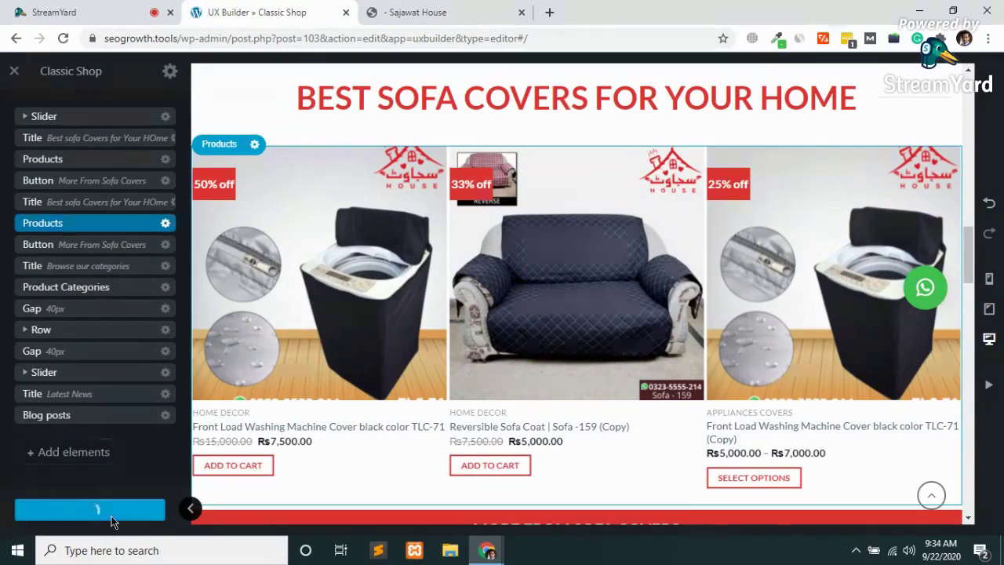
- Inspect the text, layout and link settings of the second section's More From Sofa Covers button and the categories section below
{"action": "scroll", "coordinate": [544, 436], "scroll_direction": "down", "scroll_amount": 2}
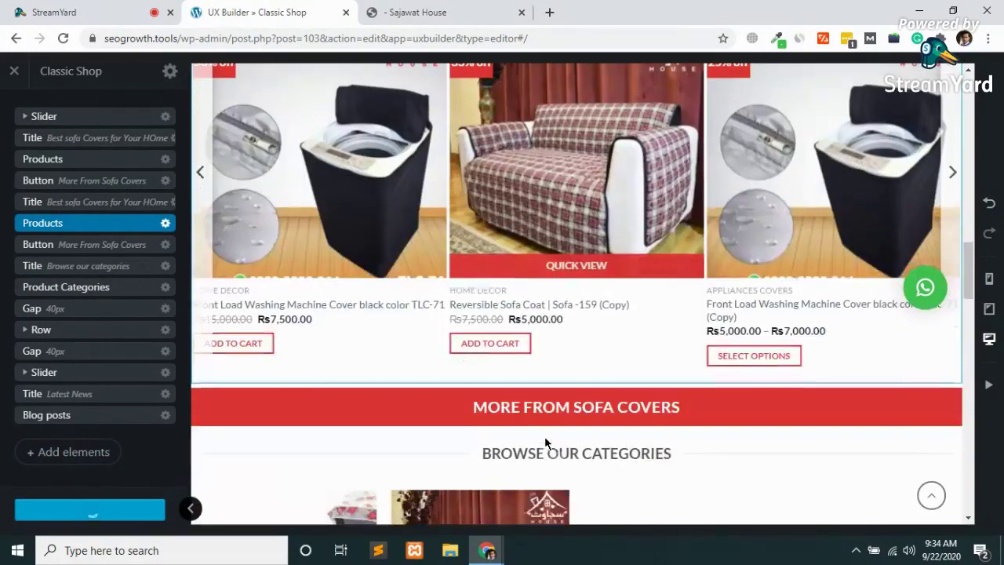
{"action": "left_click", "coordinate": [565, 411]}
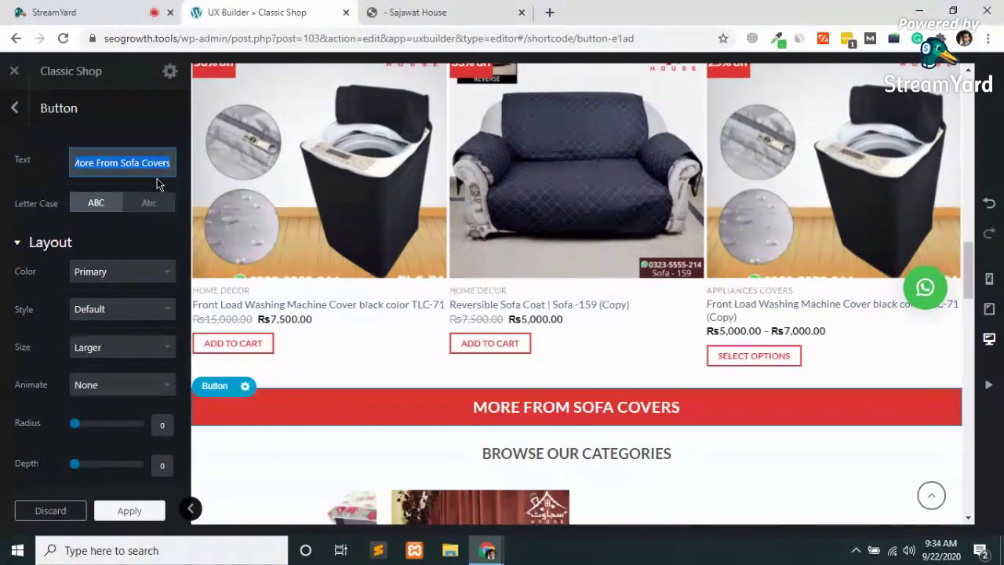
{"action": "scroll", "coordinate": [67, 362], "scroll_direction": "down", "scroll_amount": 3}
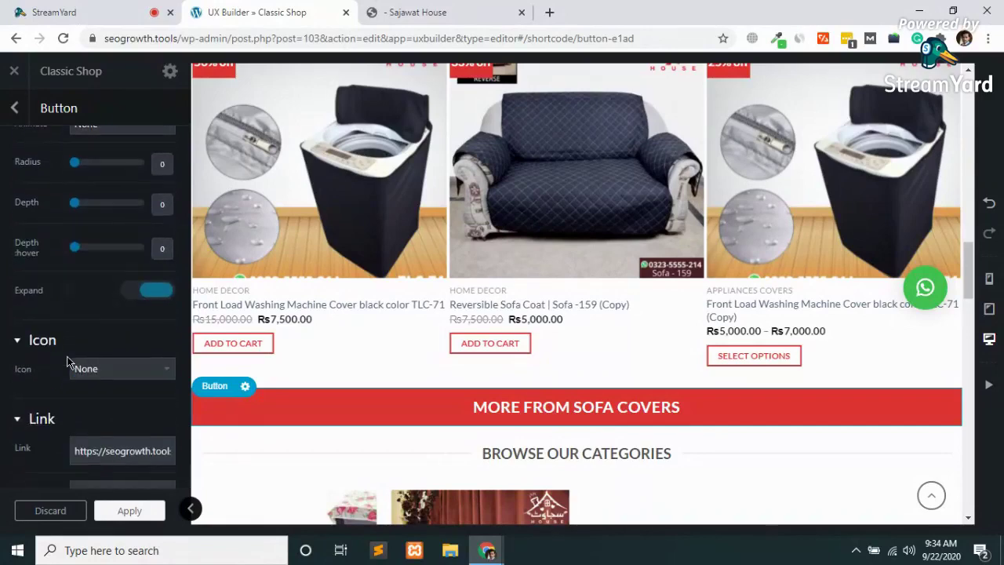
{"action": "left_click", "coordinate": [107, 447]}
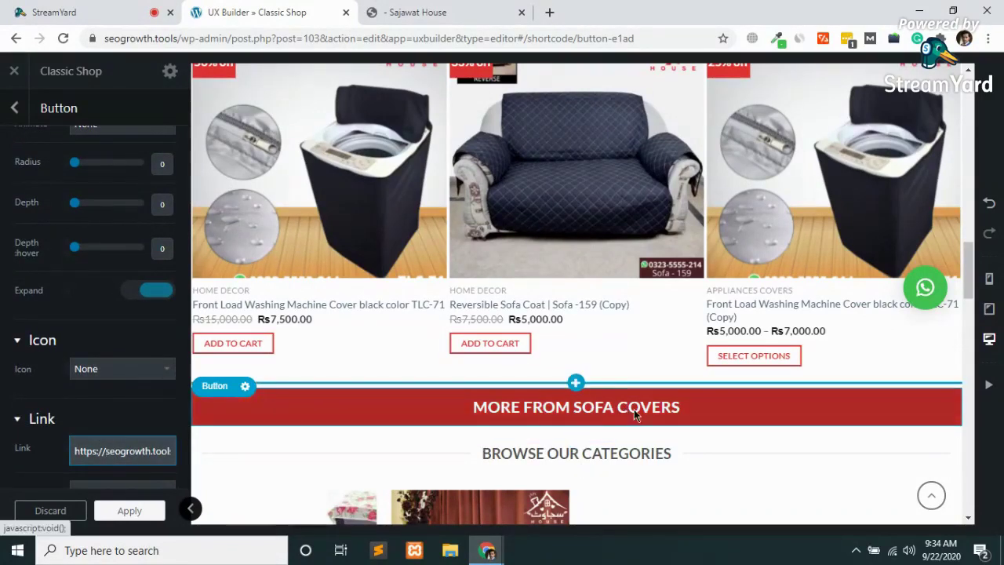
{"action": "scroll", "coordinate": [634, 408], "scroll_direction": "down", "scroll_amount": 4}
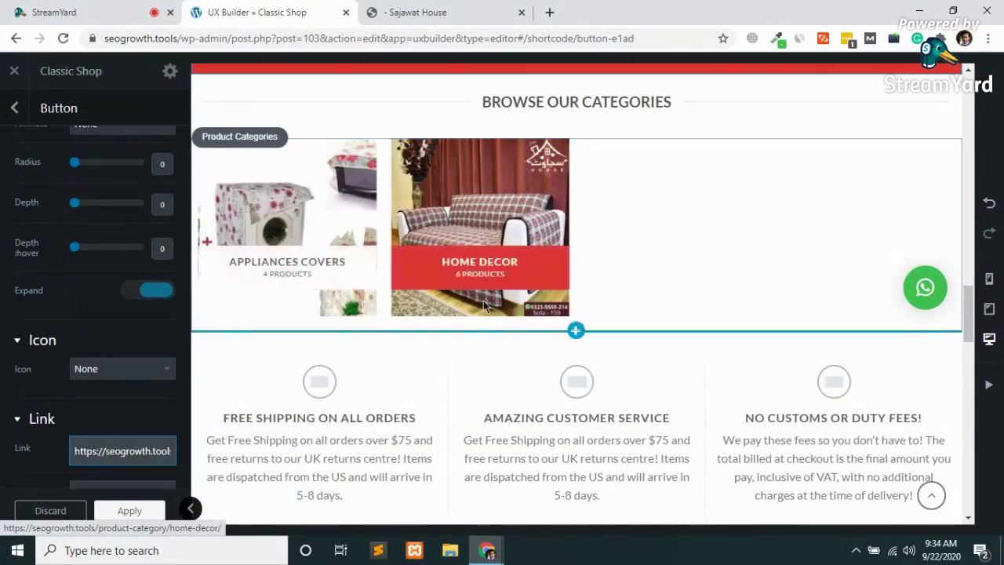
- Open the settings of the Product Categories element under the Browse Our Categories title
{"action": "left_click", "coordinate": [15, 109]}
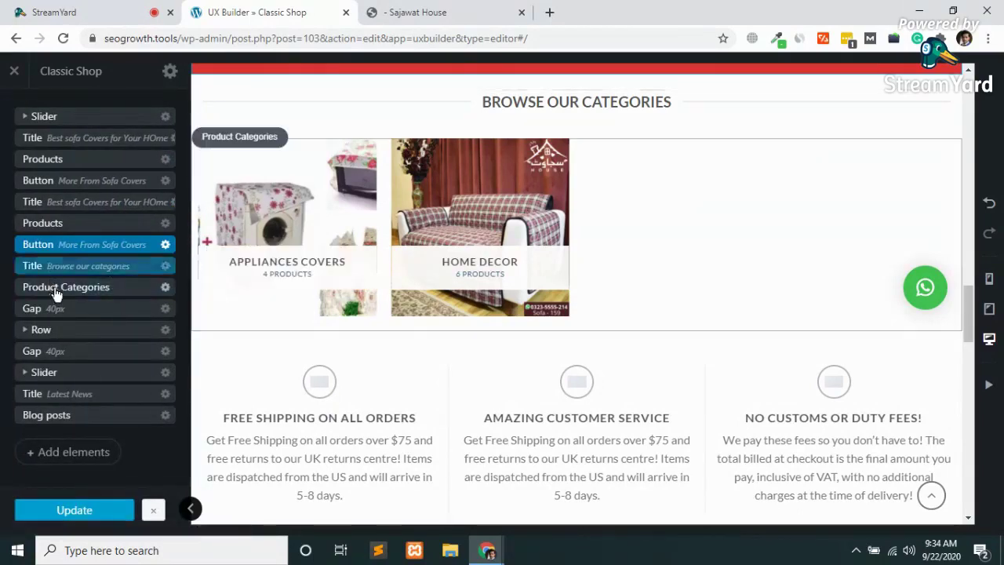
{"action": "left_click", "coordinate": [56, 294]}
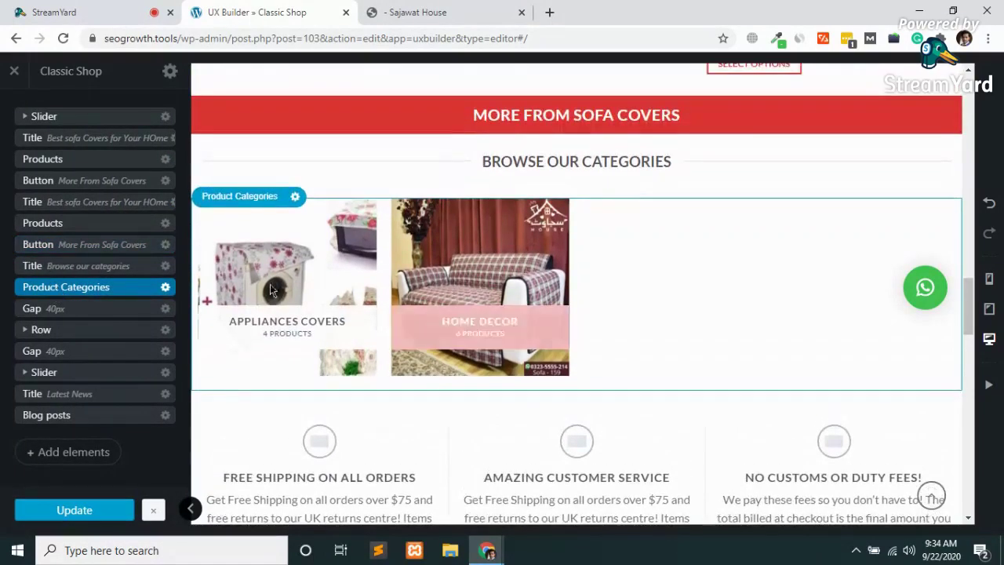
{"action": "left_click", "coordinate": [122, 293]}
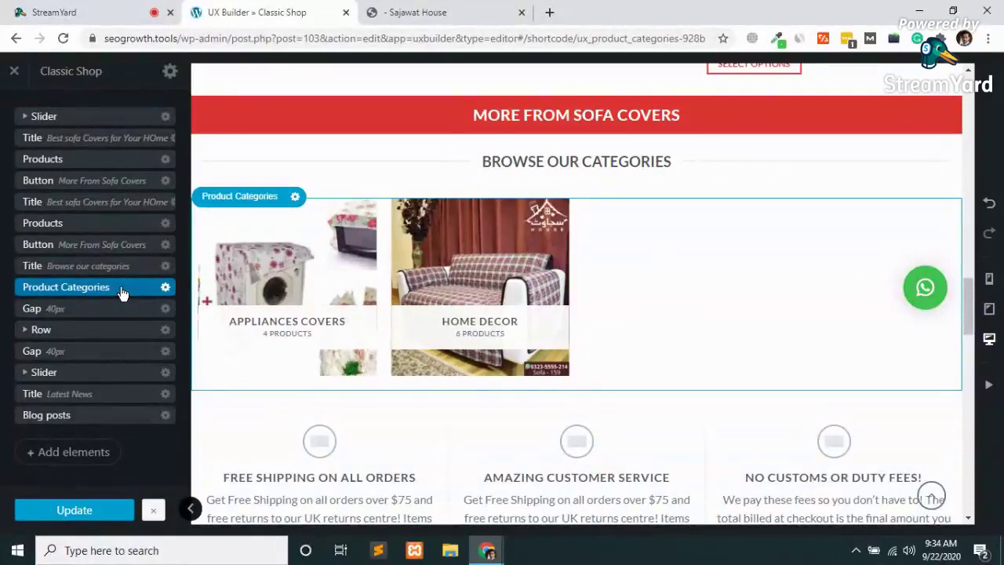
{"action": "left_click", "coordinate": [122, 293]}
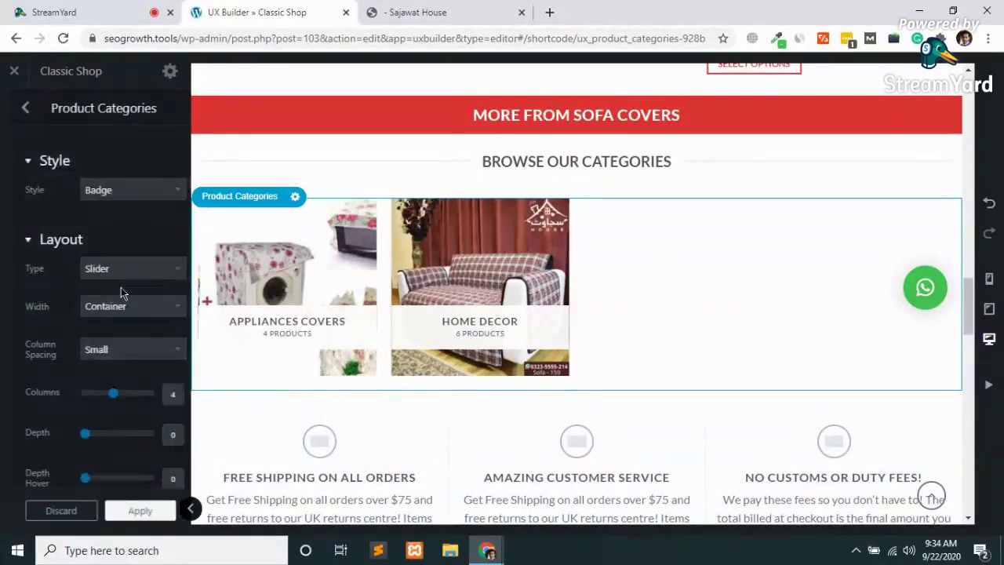
- Try the Vertical, Push and Bounce styles on the Product Categories element and return it to Badge
{"action": "left_click", "coordinate": [128, 189]}
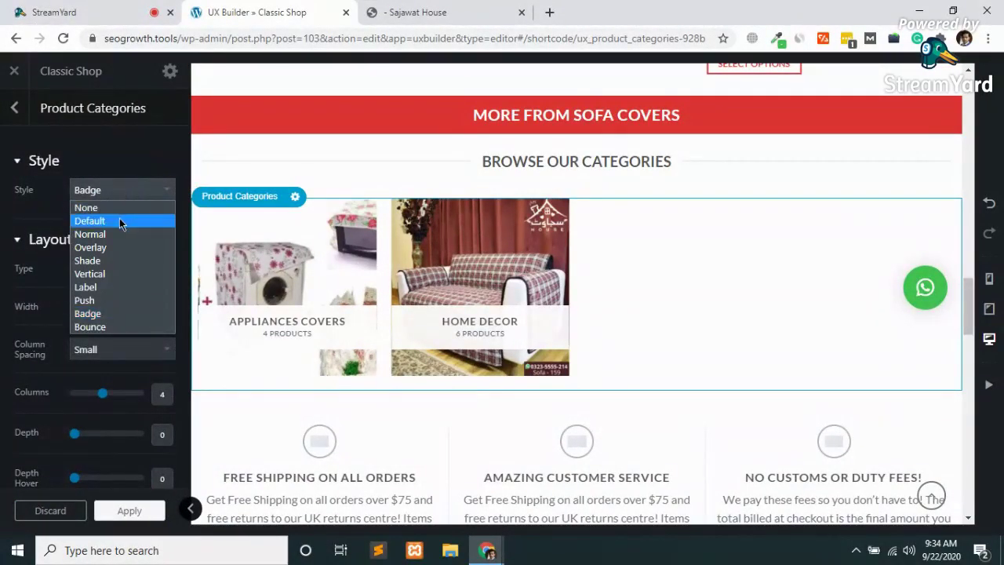
{"action": "left_click", "coordinate": [107, 274]}
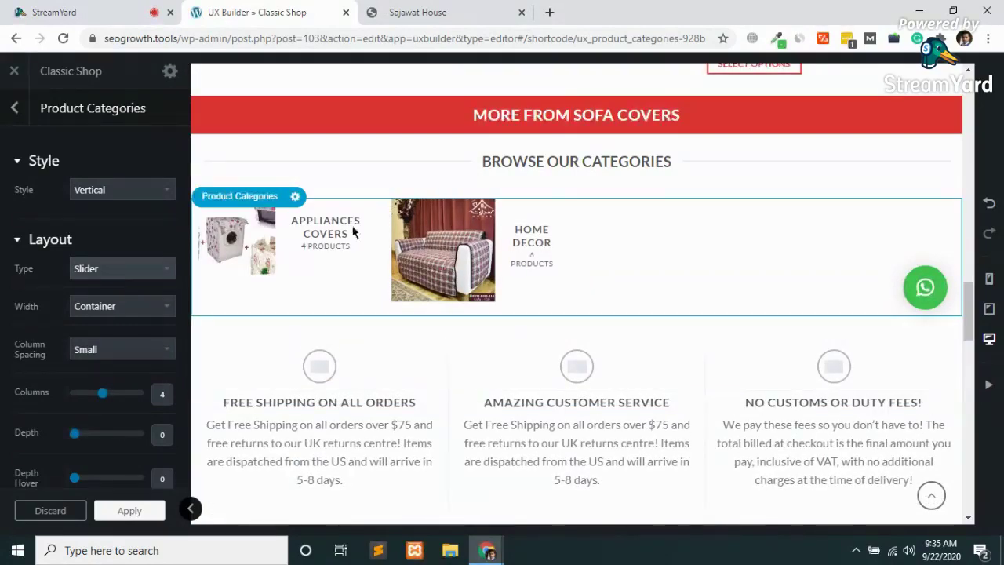
{"action": "left_click", "coordinate": [106, 190]}
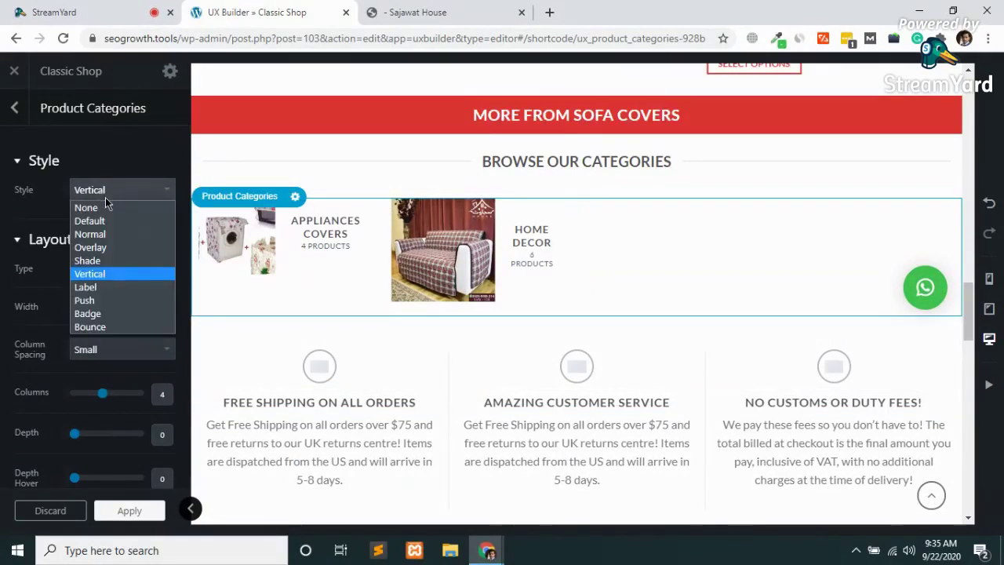
{"action": "left_click", "coordinate": [99, 304]}
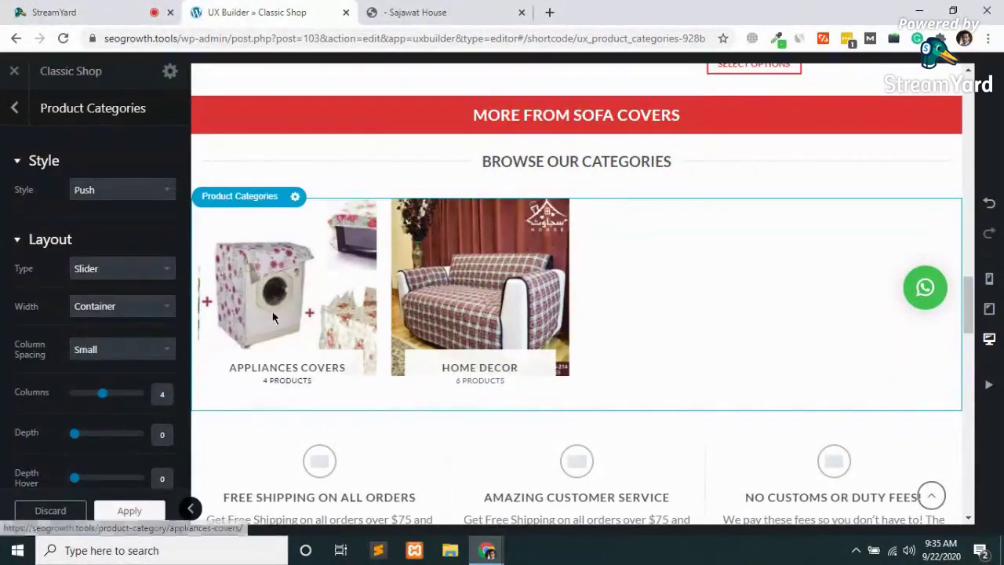
{"action": "left_click", "coordinate": [118, 196]}
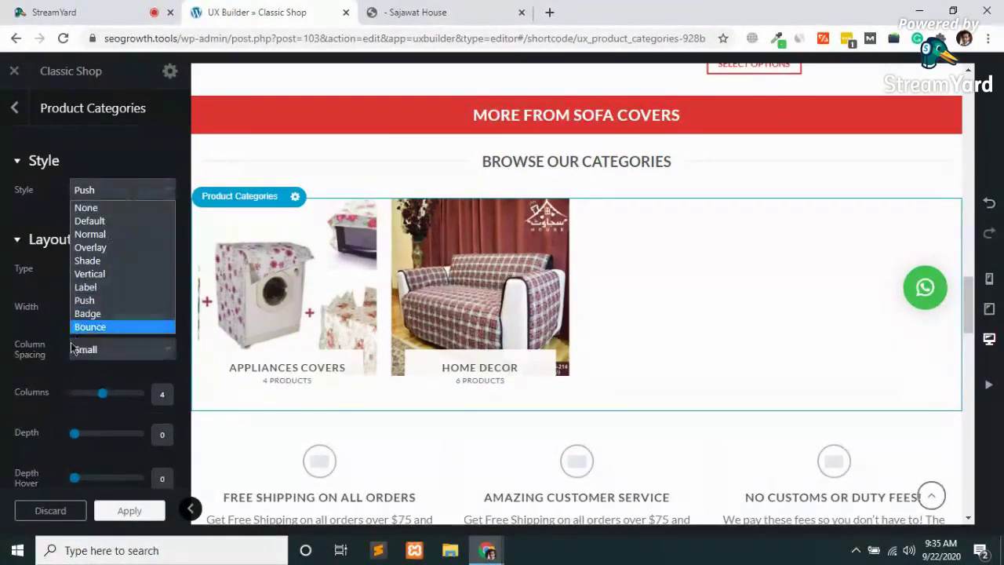
{"action": "left_click", "coordinate": [105, 327]}
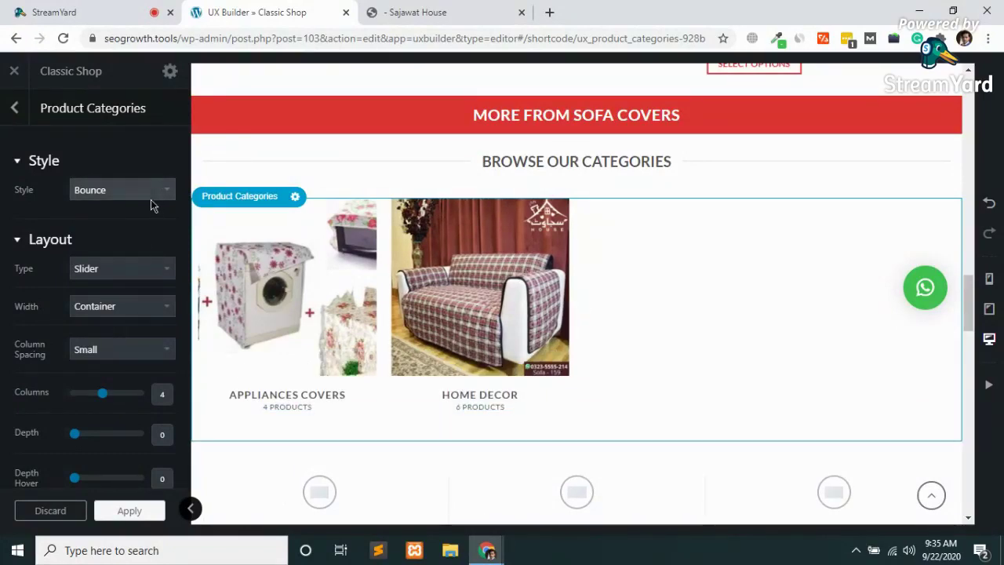
{"action": "left_click", "coordinate": [122, 191]}
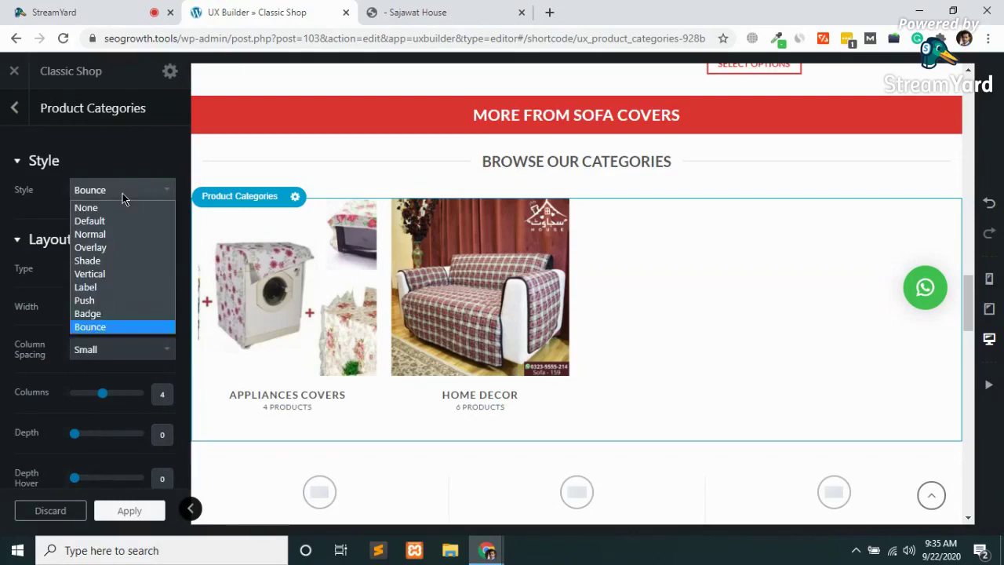
{"action": "left_click", "coordinate": [92, 314]}
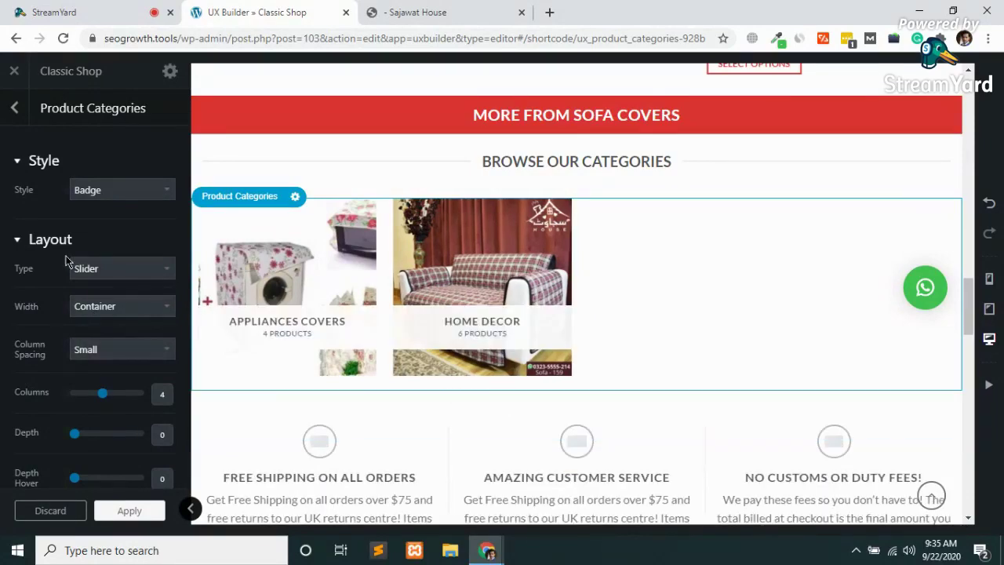
- Try the Grid type with grid layouts 1 and 2 on the Product Categories element and return it to Slider
{"action": "left_click", "coordinate": [102, 274]}
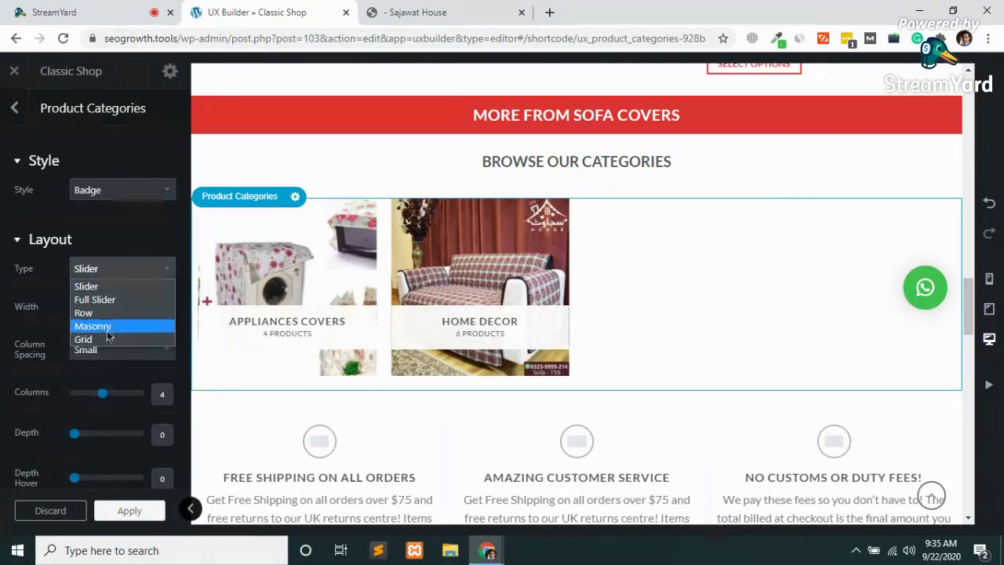
{"action": "left_click", "coordinate": [84, 340]}
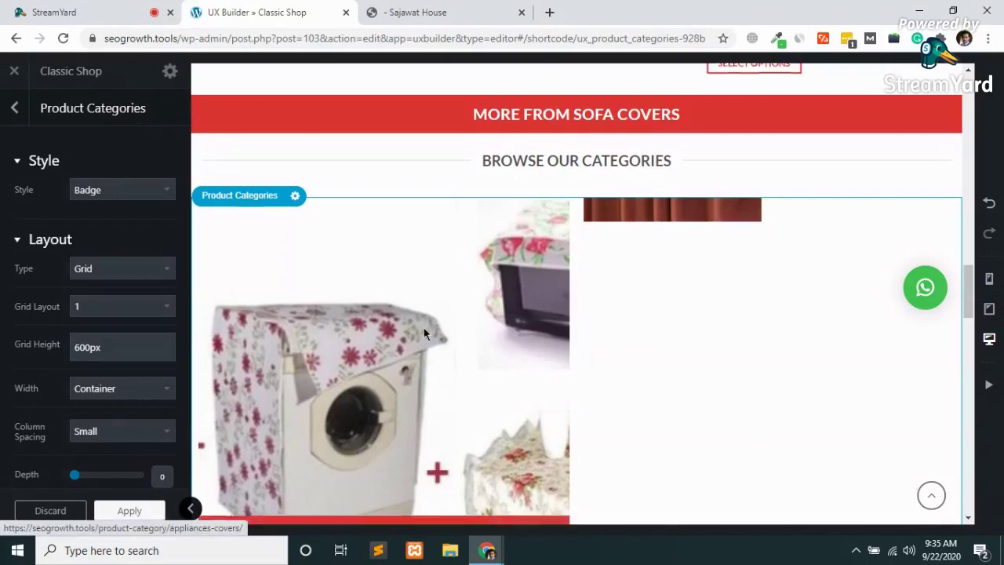
{"action": "scroll", "coordinate": [423, 333], "scroll_direction": "down", "scroll_amount": 3}
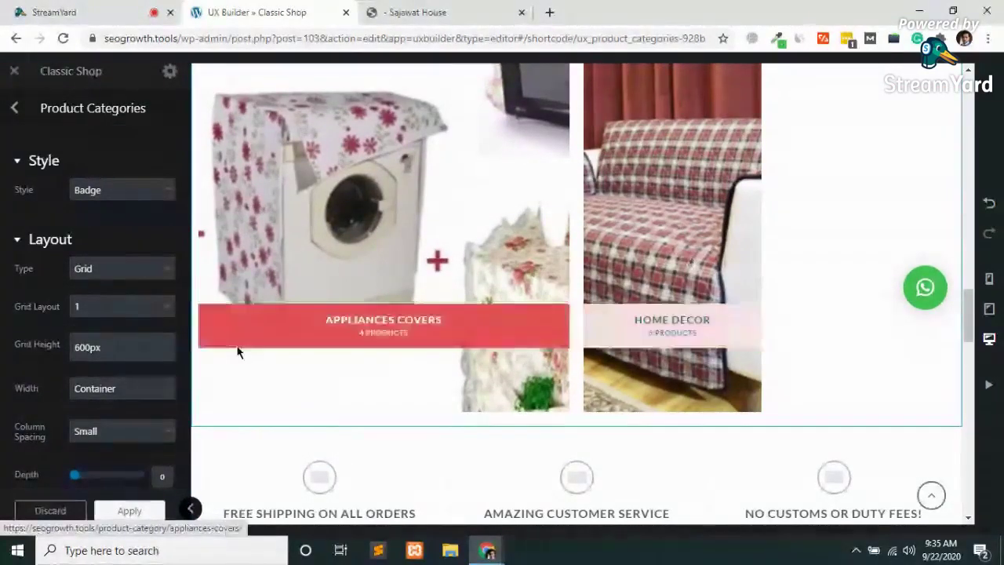
{"action": "left_click", "coordinate": [105, 306]}
{"action": "left_click", "coordinate": [87, 332]}
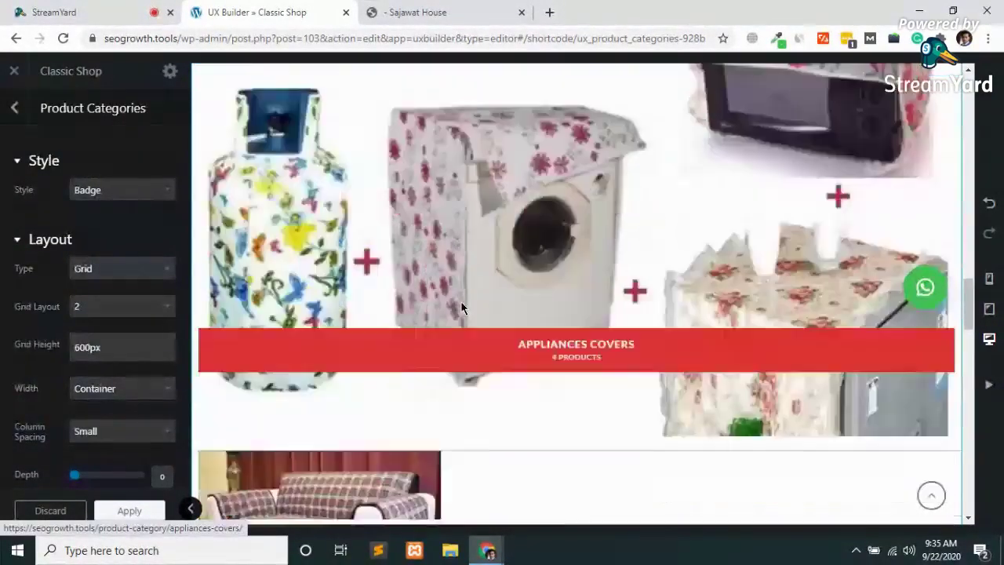
{"action": "scroll", "coordinate": [461, 304], "scroll_direction": "down", "scroll_amount": 3}
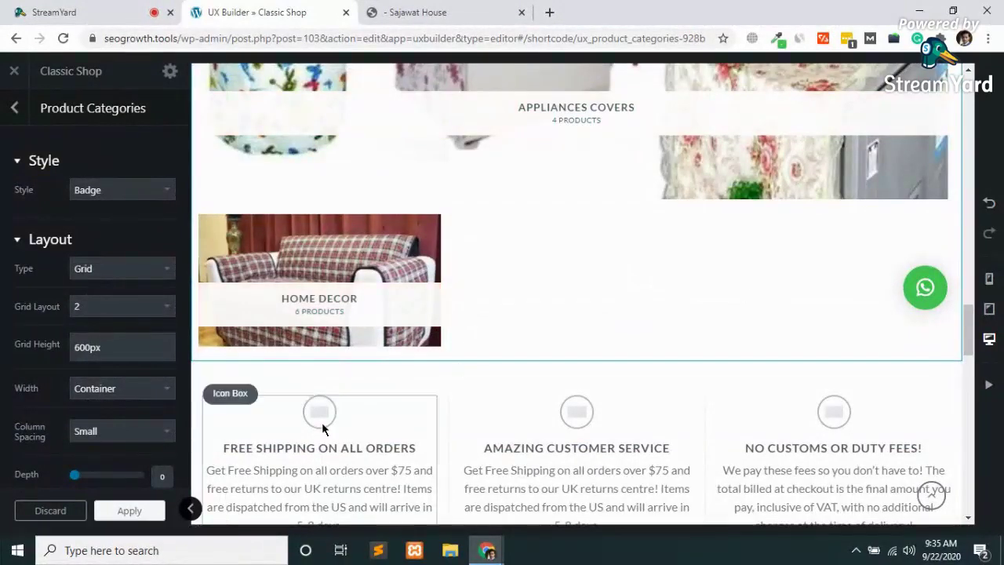
{"action": "left_click", "coordinate": [96, 270]}
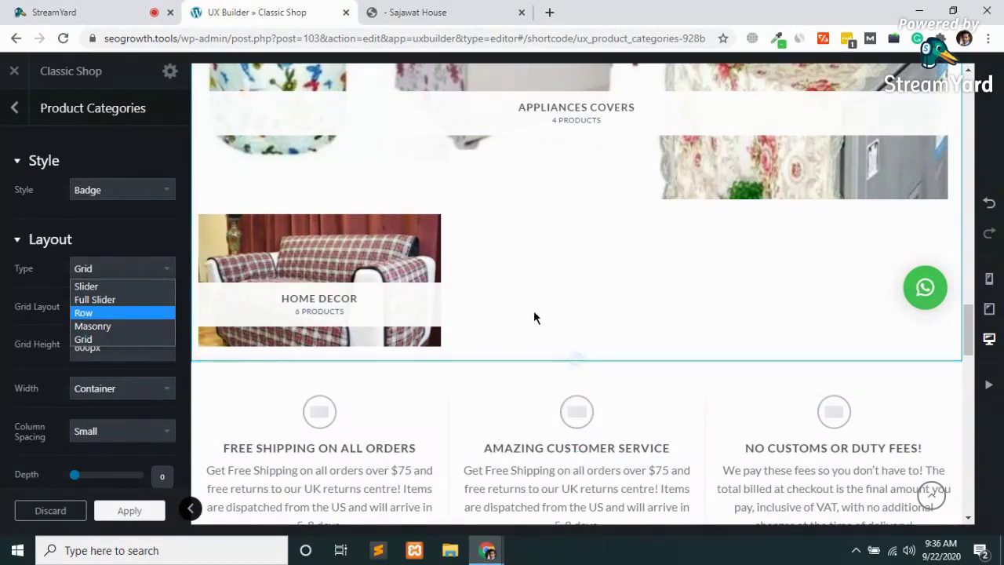
{"action": "left_click", "coordinate": [102, 288]}
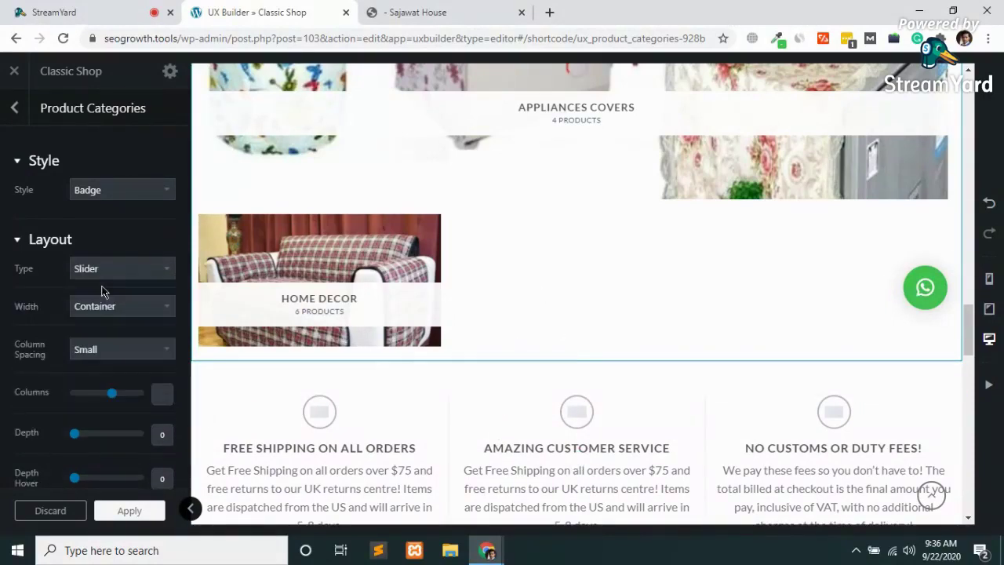
- Review the slider, meta, image, text and advanced settings of the Product Categories element
{"action": "scroll", "coordinate": [8, 355], "scroll_direction": "down", "scroll_amount": 8}
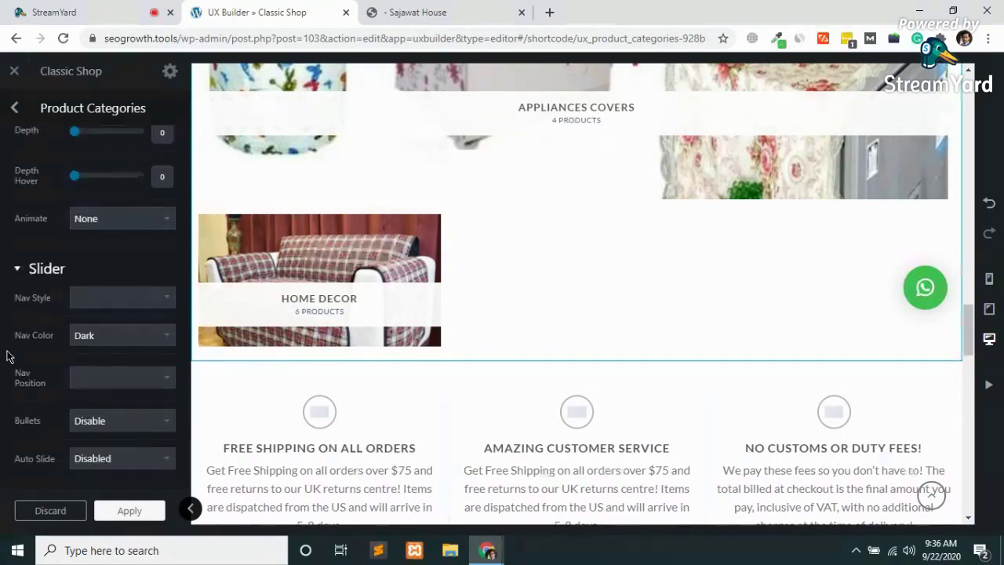
{"action": "scroll", "coordinate": [8, 355], "scroll_direction": "down", "scroll_amount": 5}
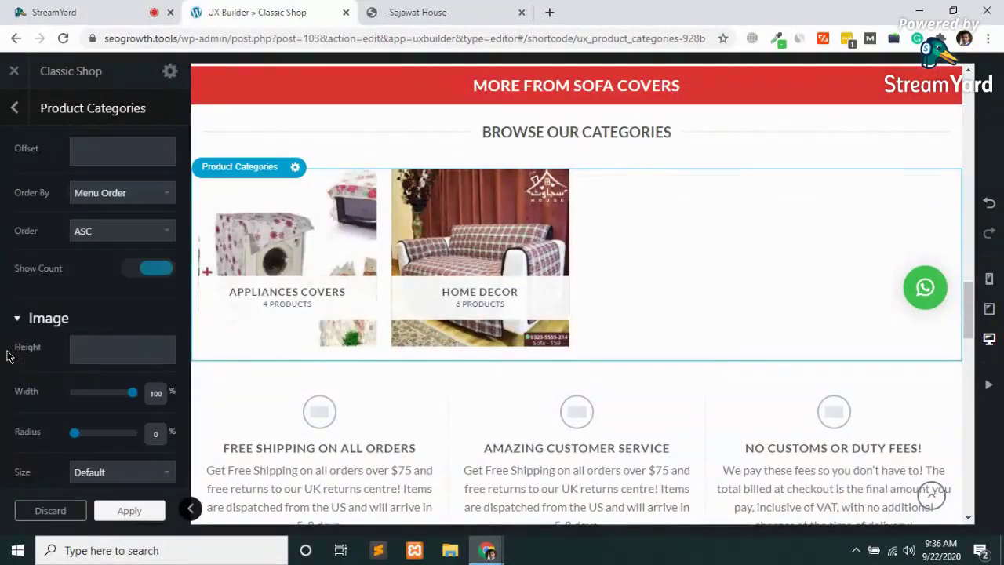
{"action": "scroll", "coordinate": [8, 355], "scroll_direction": "down", "scroll_amount": 5}
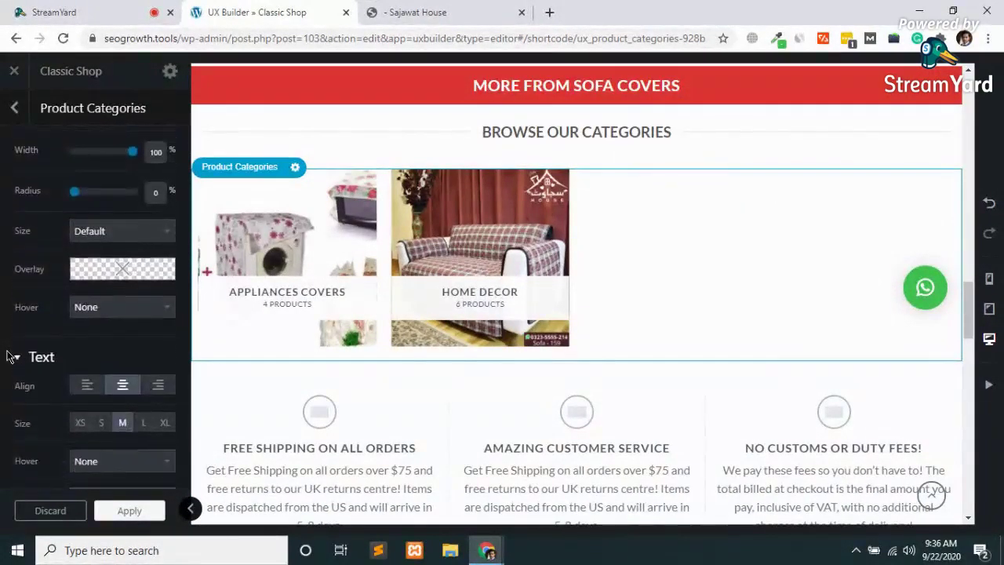
{"action": "scroll", "coordinate": [8, 355], "scroll_direction": "down", "scroll_amount": 2}
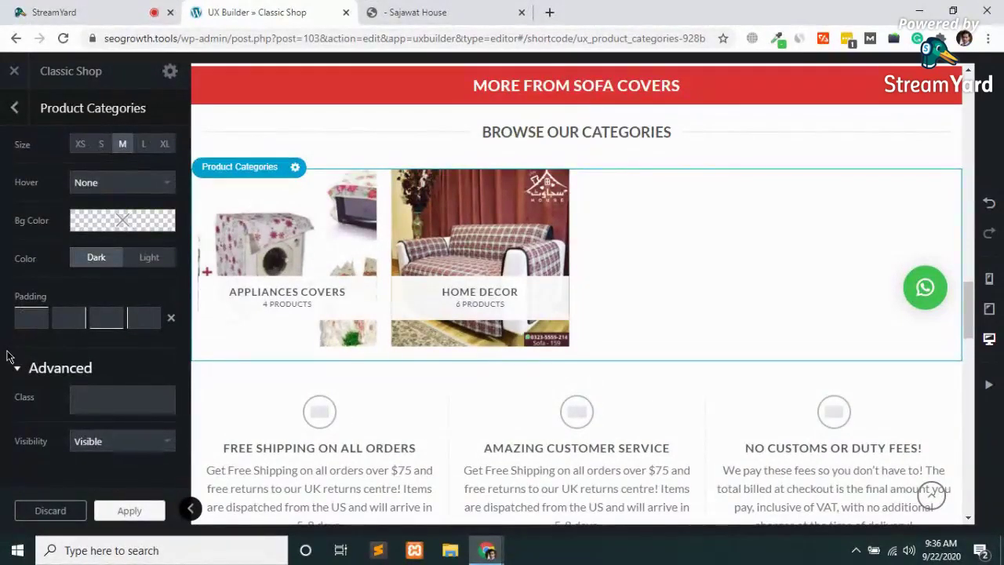
{"action": "scroll", "coordinate": [69, 350], "scroll_direction": "up", "scroll_amount": 7}
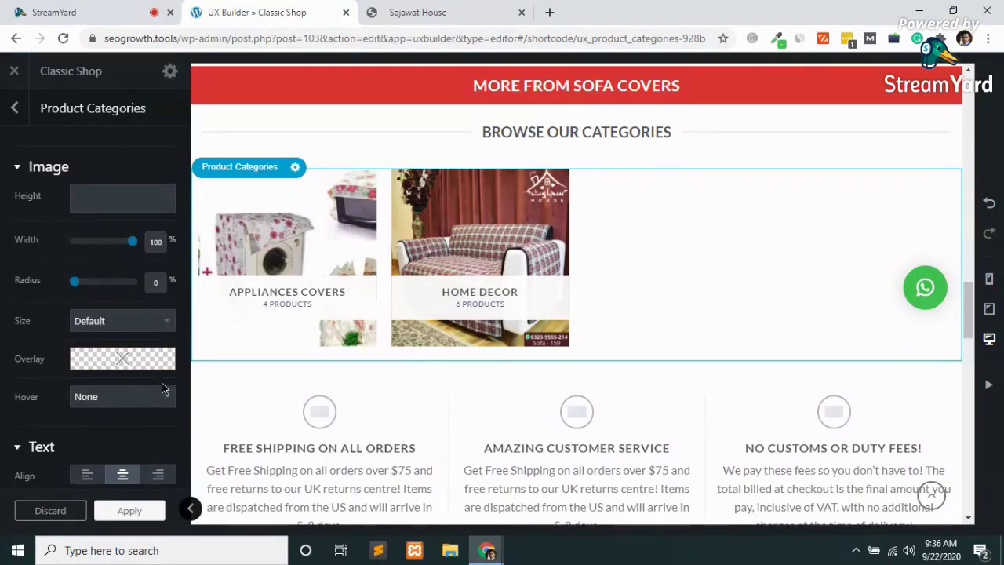
{"action": "scroll", "coordinate": [163, 388], "scroll_direction": "up", "scroll_amount": 4}
{"action": "scroll", "coordinate": [162, 387], "scroll_direction": "up", "scroll_amount": 2}
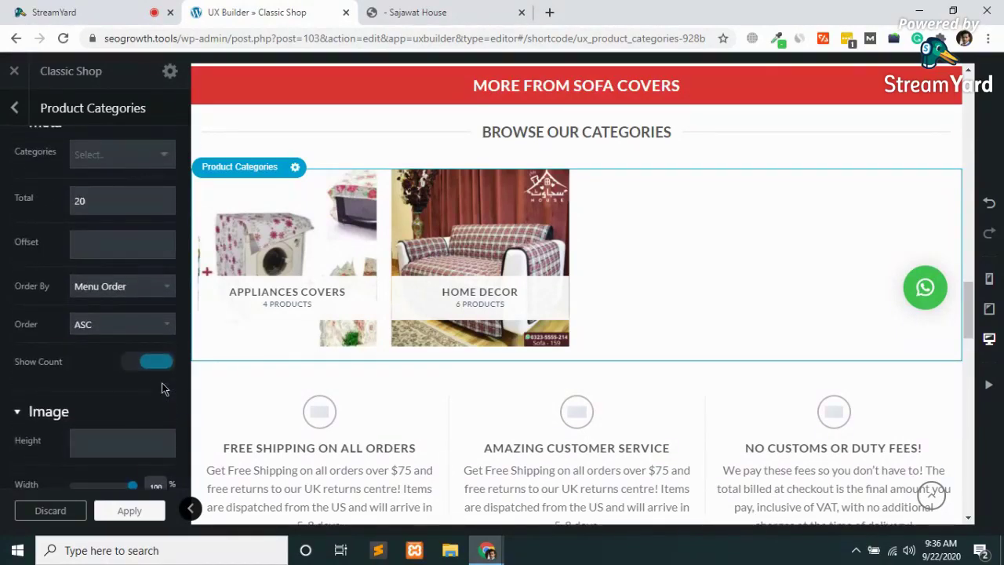
- Try limiting the Product Categories element to Appliance Covers, Fridge Cover Set, Oven Covers and Water Dispenser Cover
{"action": "left_click", "coordinate": [90, 243]}
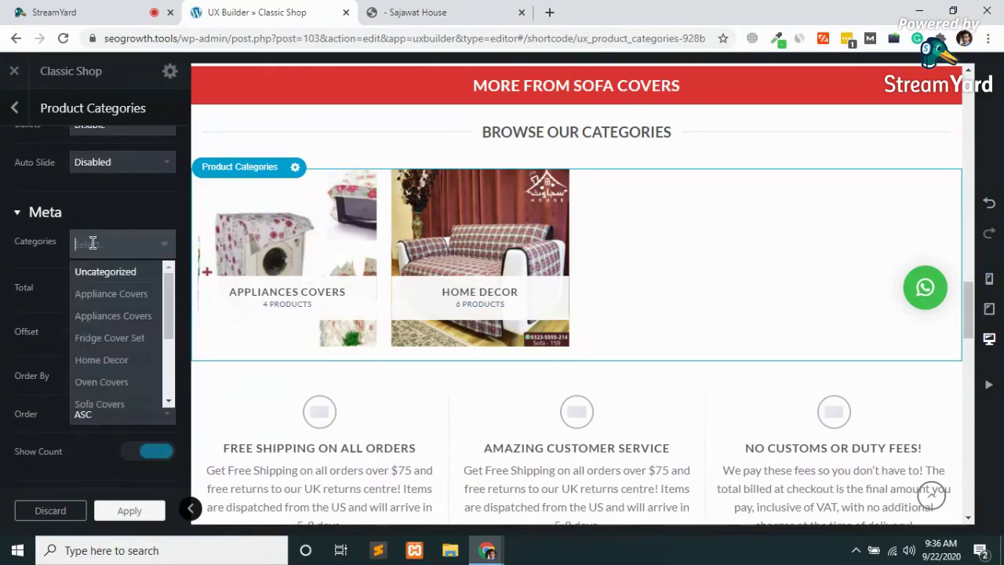
{"action": "left_click", "coordinate": [119, 293]}
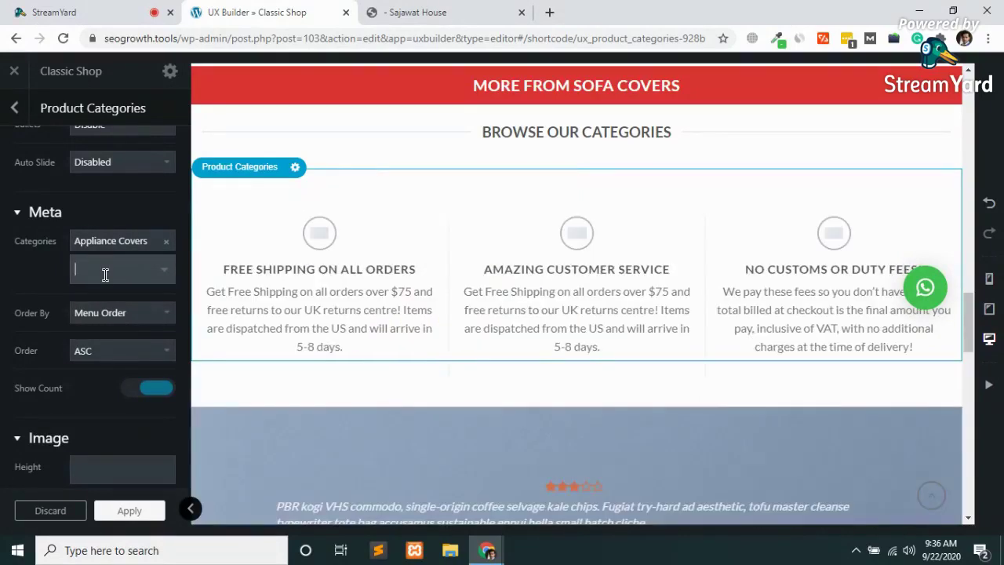
{"action": "left_click", "coordinate": [105, 272]}
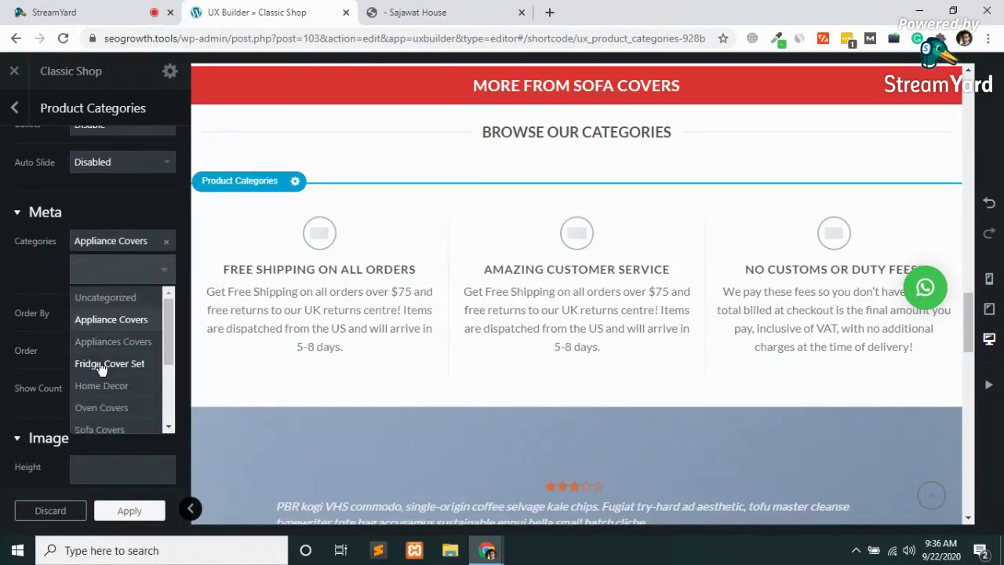
{"action": "left_click", "coordinate": [109, 364]}
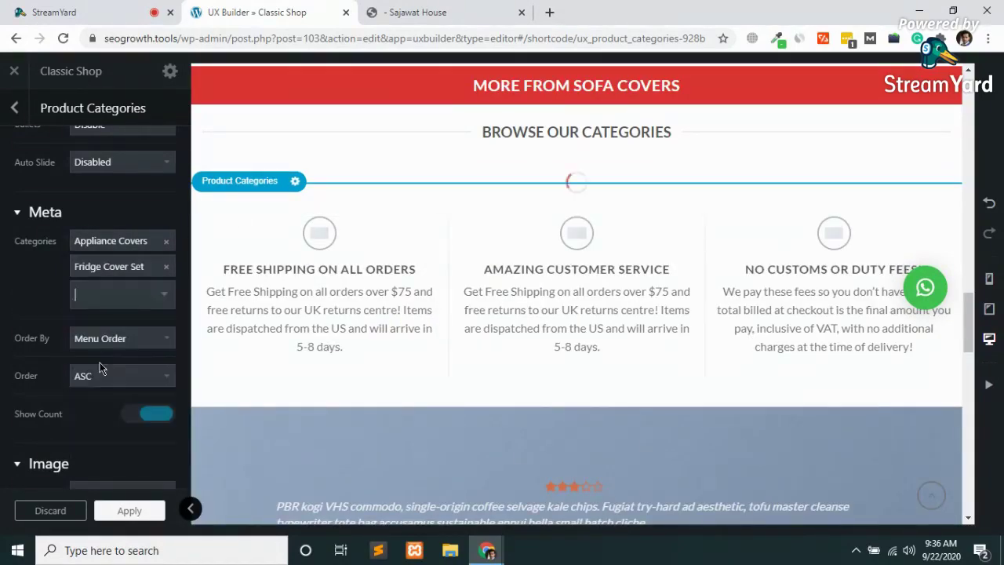
{"action": "left_click", "coordinate": [98, 295]}
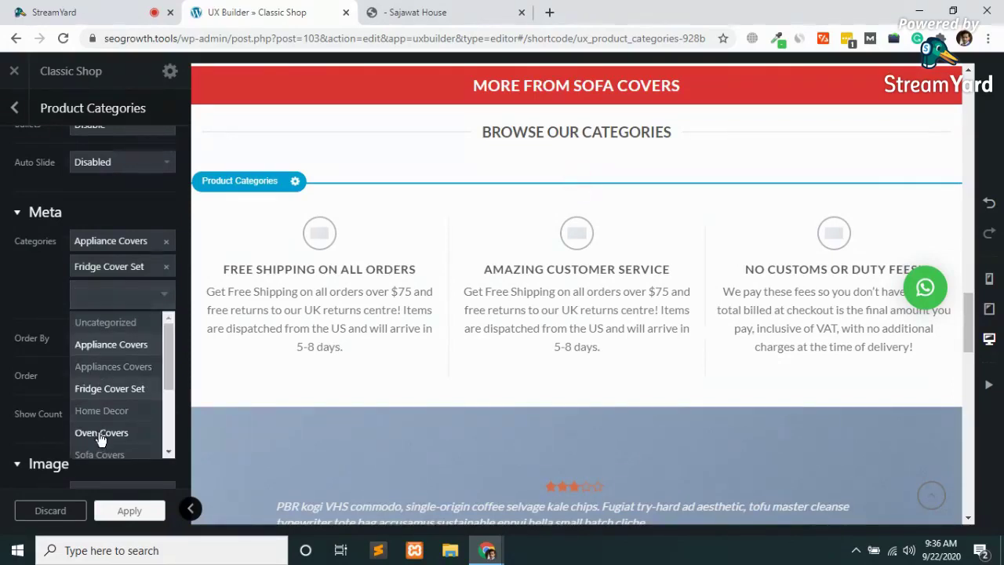
{"action": "left_click", "coordinate": [100, 433]}
{"action": "left_click", "coordinate": [120, 320]}
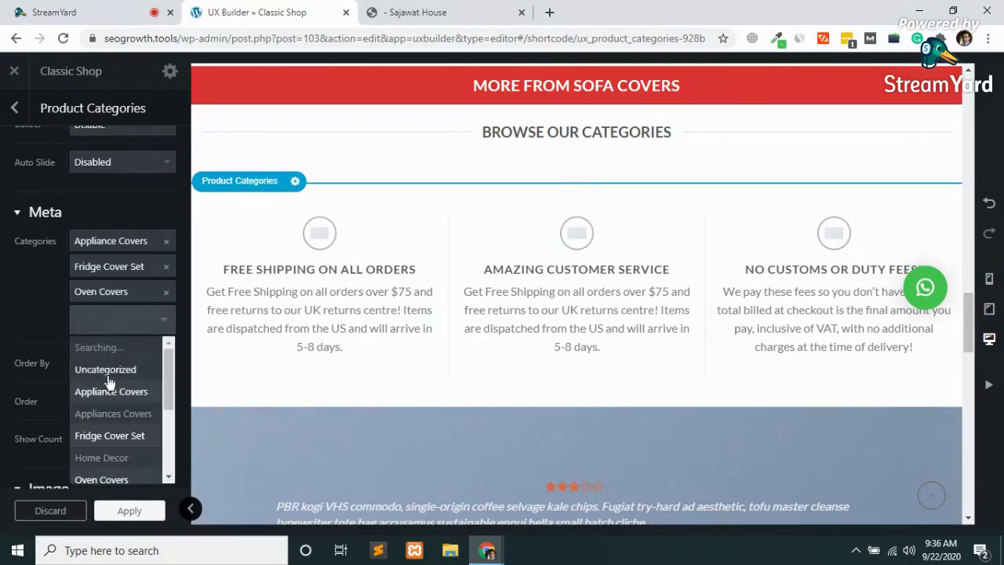
{"action": "scroll", "coordinate": [105, 438], "scroll_direction": "down", "scroll_amount": 2}
{"action": "scroll", "coordinate": [104, 437], "scroll_direction": "up", "scroll_amount": 2}
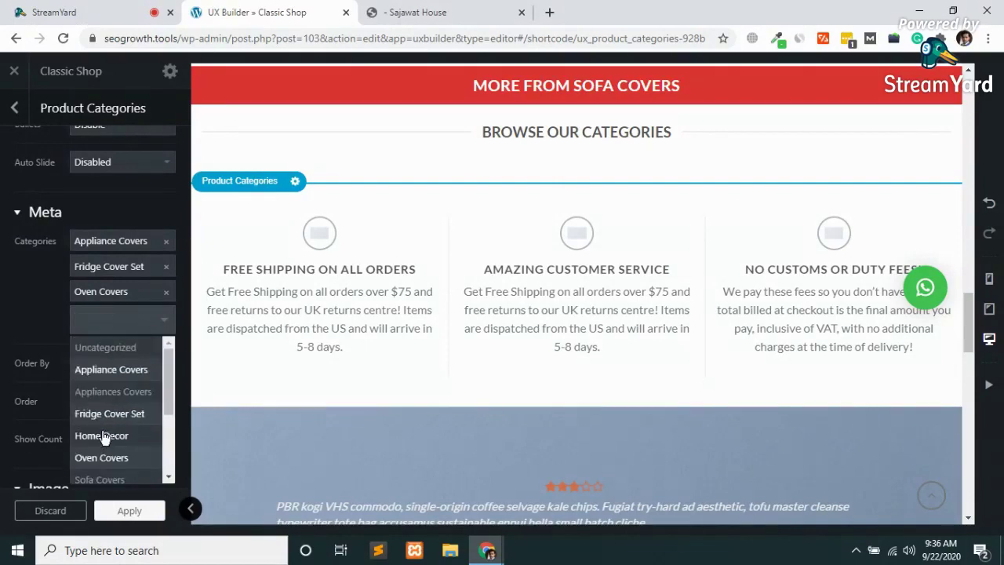
{"action": "scroll", "coordinate": [105, 437], "scroll_direction": "down", "scroll_amount": 3}
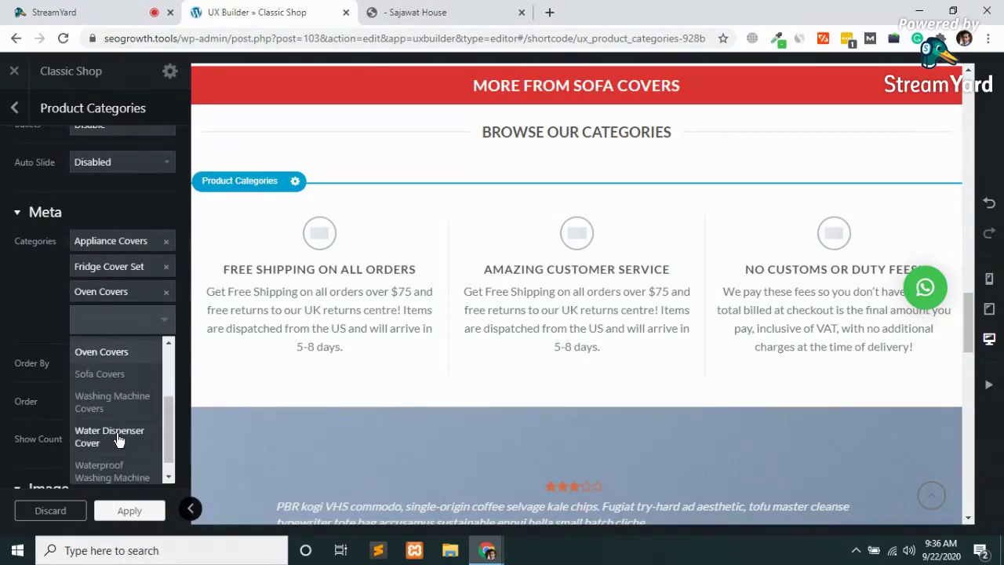
{"action": "left_click", "coordinate": [106, 436]}
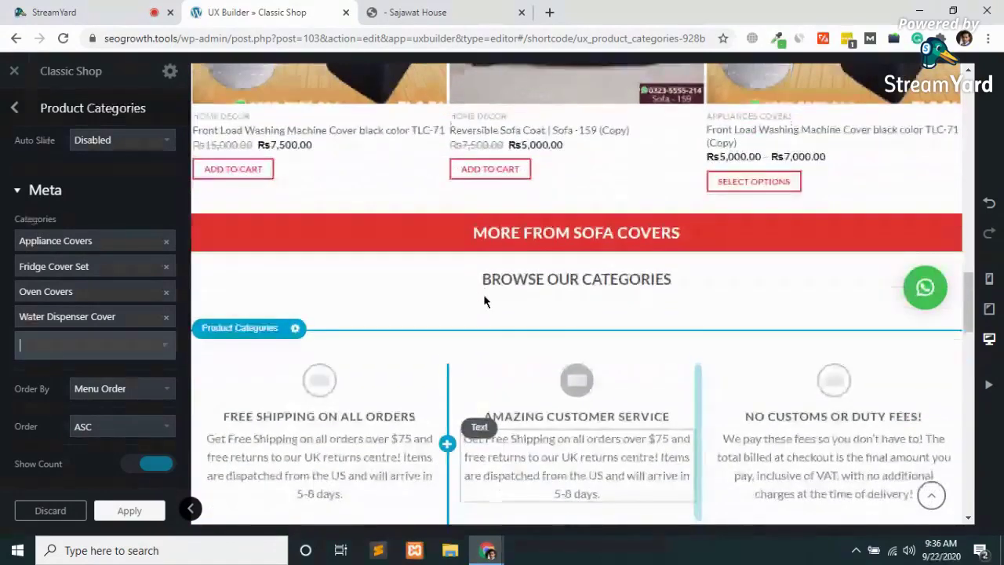
- Remove all four selected categories from the Product Categories element's category filter
{"action": "left_click", "coordinate": [48, 346]}
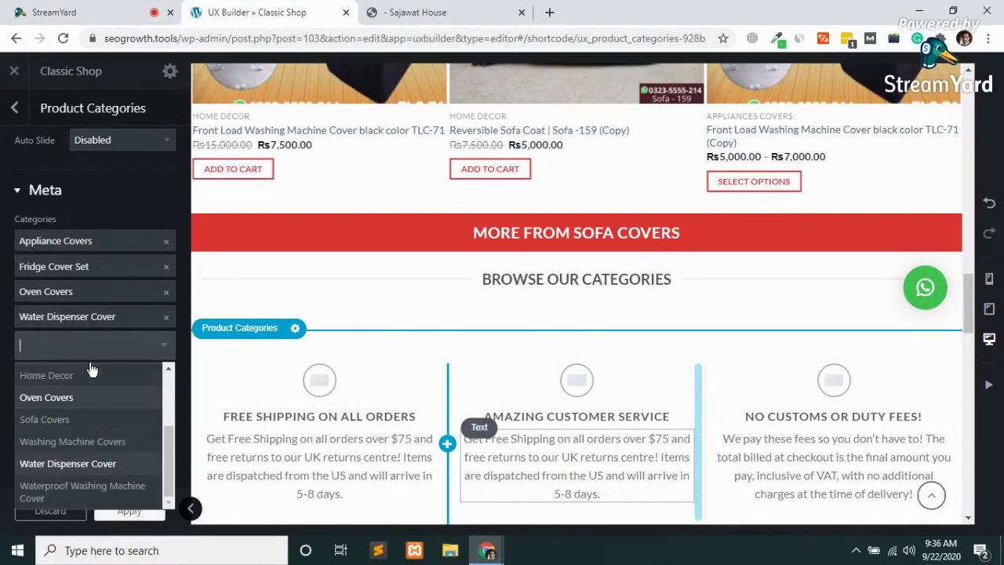
{"action": "left_click", "coordinate": [167, 243]}
{"action": "left_click", "coordinate": [166, 243]}
{"action": "left_click", "coordinate": [166, 244]}
{"action": "left_click", "coordinate": [166, 243]}
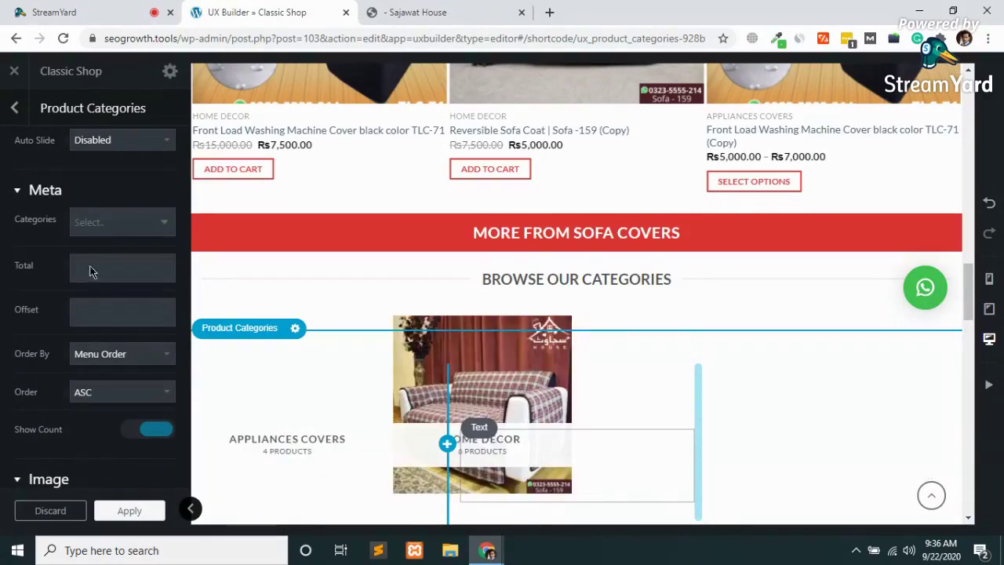
- Check the Auto Slide options of the Product Categories slider and try enabling its bullets
{"action": "scroll", "coordinate": [90, 283], "scroll_direction": "up", "scroll_amount": 1}
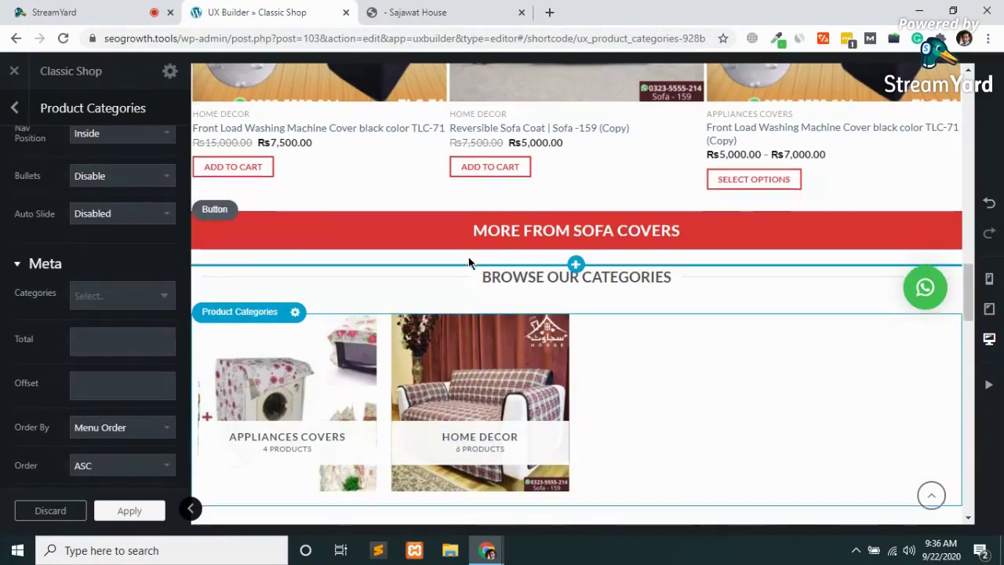
{"action": "scroll", "coordinate": [469, 261], "scroll_direction": "down", "scroll_amount": 2}
{"action": "scroll", "coordinate": [59, 339], "scroll_direction": "up", "scroll_amount": 2}
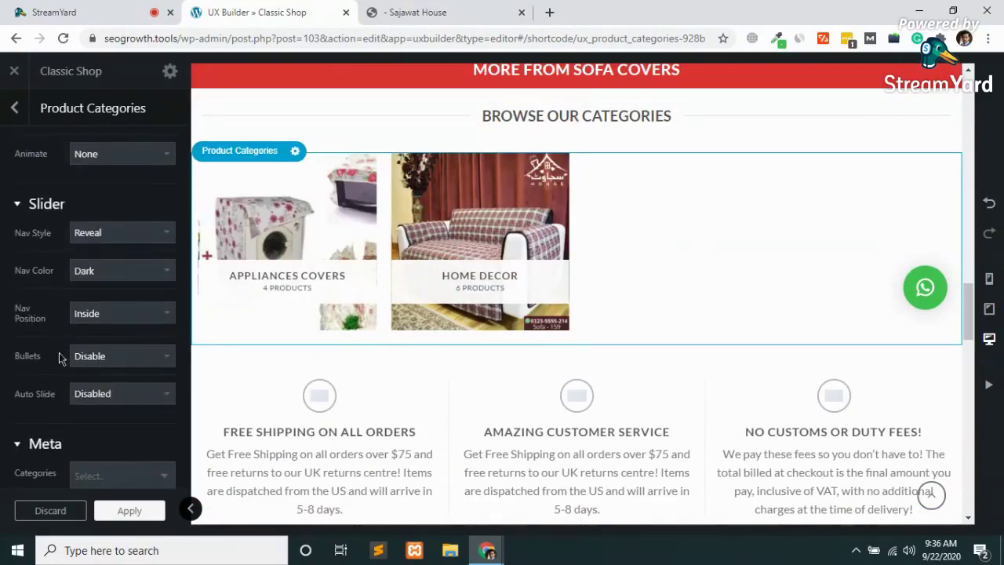
{"action": "left_click", "coordinate": [106, 395]}
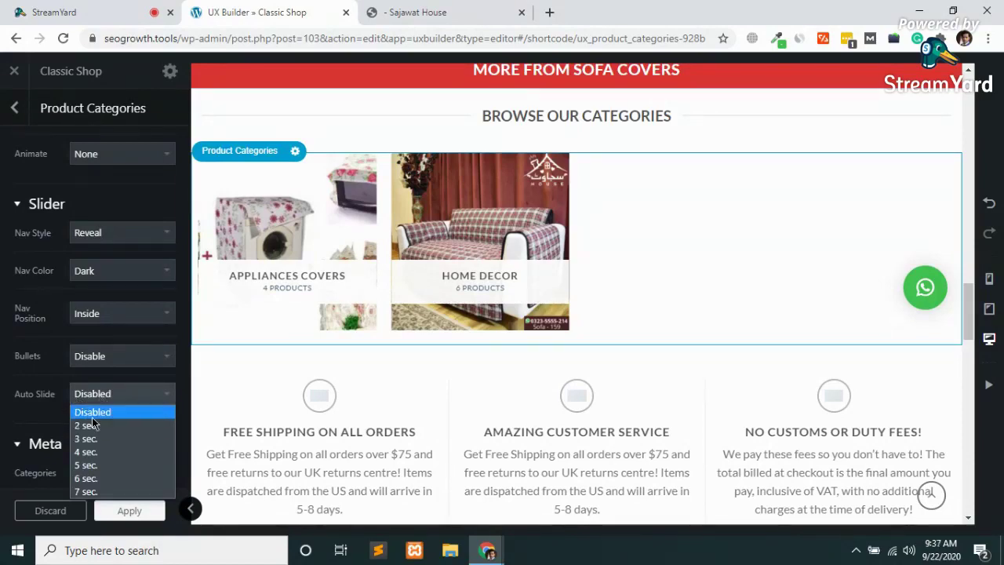
{"action": "left_click", "coordinate": [92, 423]}
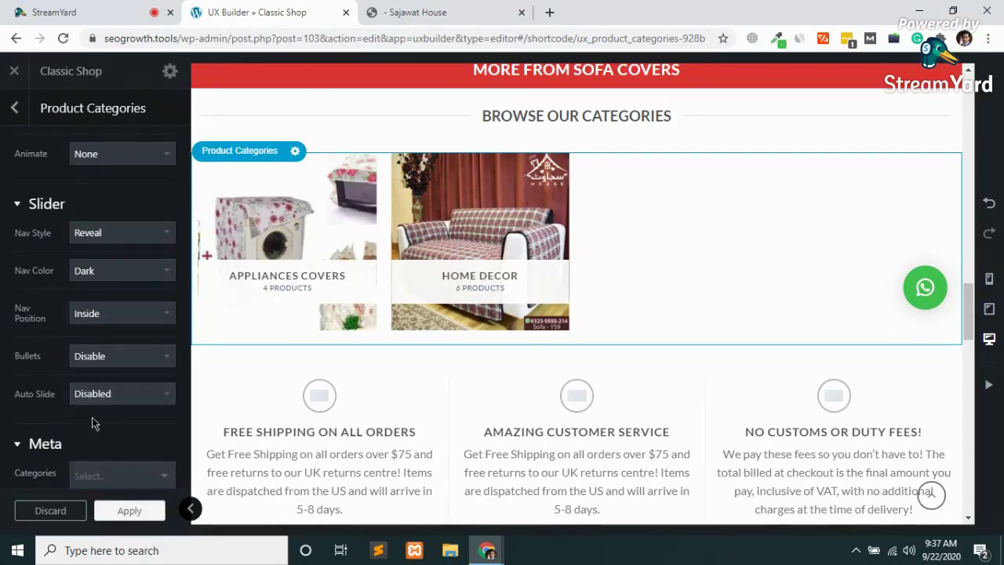
{"action": "left_click", "coordinate": [124, 356]}
{"action": "left_click", "coordinate": [101, 387]}
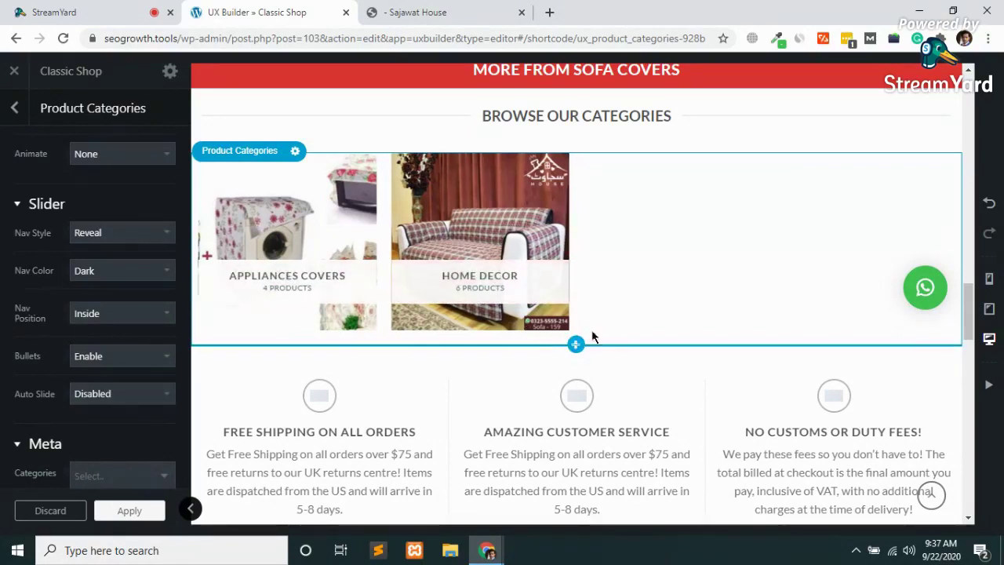
- Set the Product Categories slider's bullets back to Disable and apply the element's settings
{"action": "scroll", "coordinate": [118, 377], "scroll_direction": "up", "scroll_amount": 5}
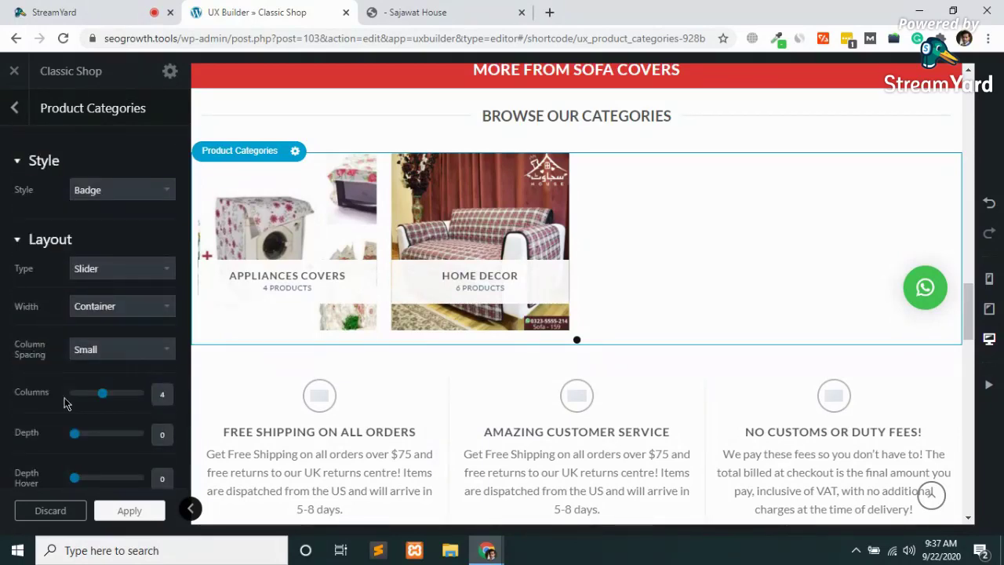
{"action": "scroll", "coordinate": [66, 402], "scroll_direction": "down", "scroll_amount": 4}
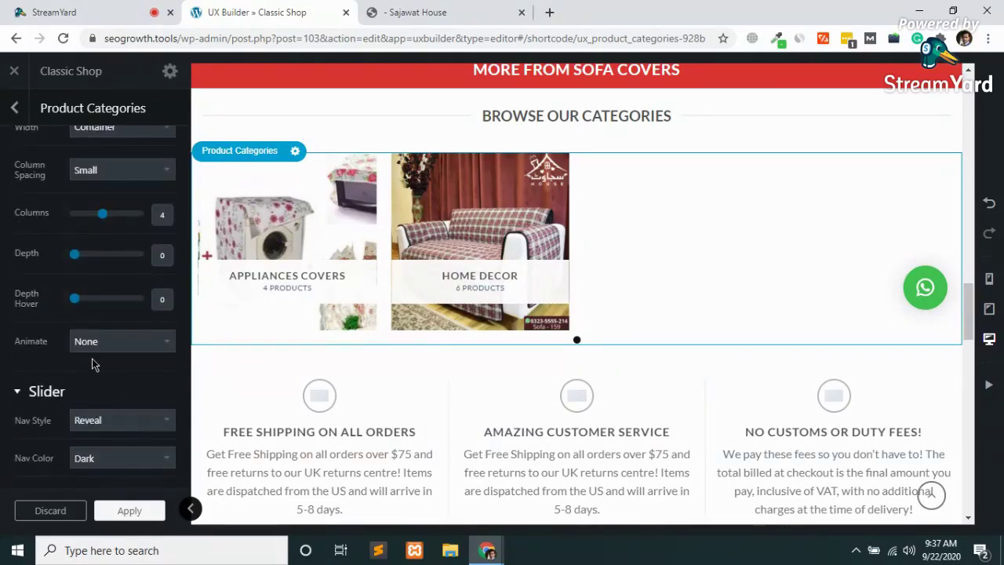
{"action": "scroll", "coordinate": [92, 364], "scroll_direction": "down", "scroll_amount": 5}
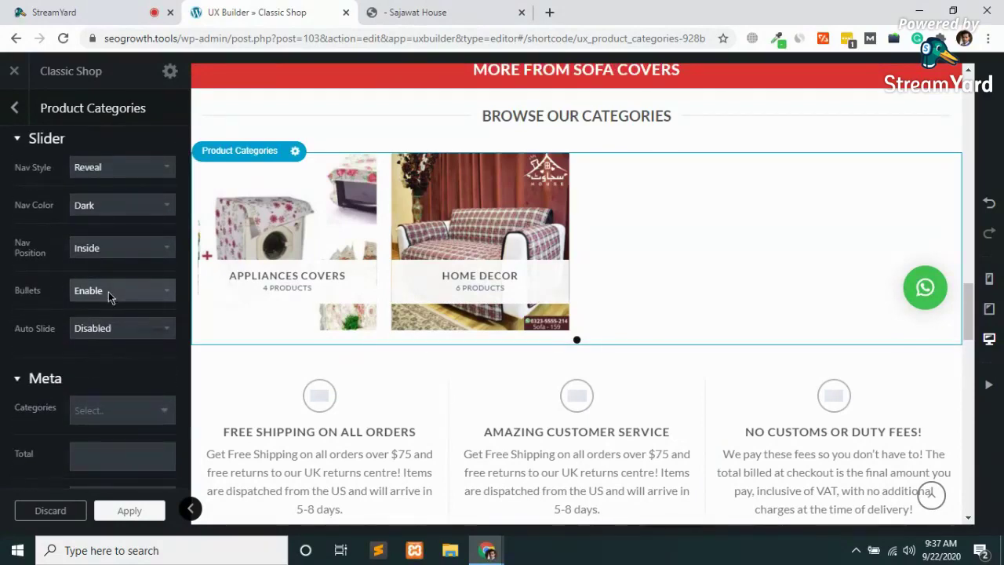
{"action": "left_click", "coordinate": [108, 291]}
{"action": "left_click", "coordinate": [109, 308]}
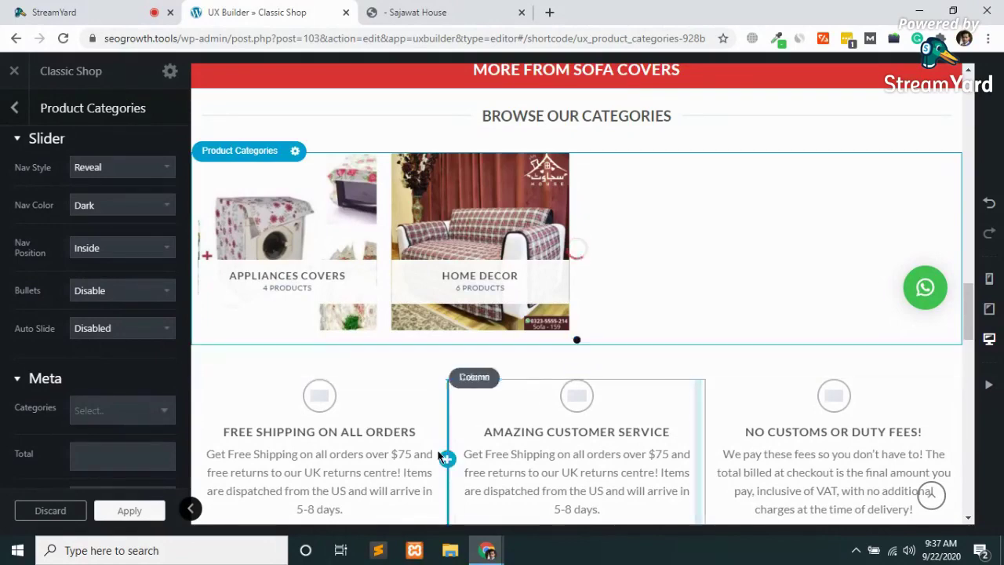
{"action": "left_click", "coordinate": [129, 511]}
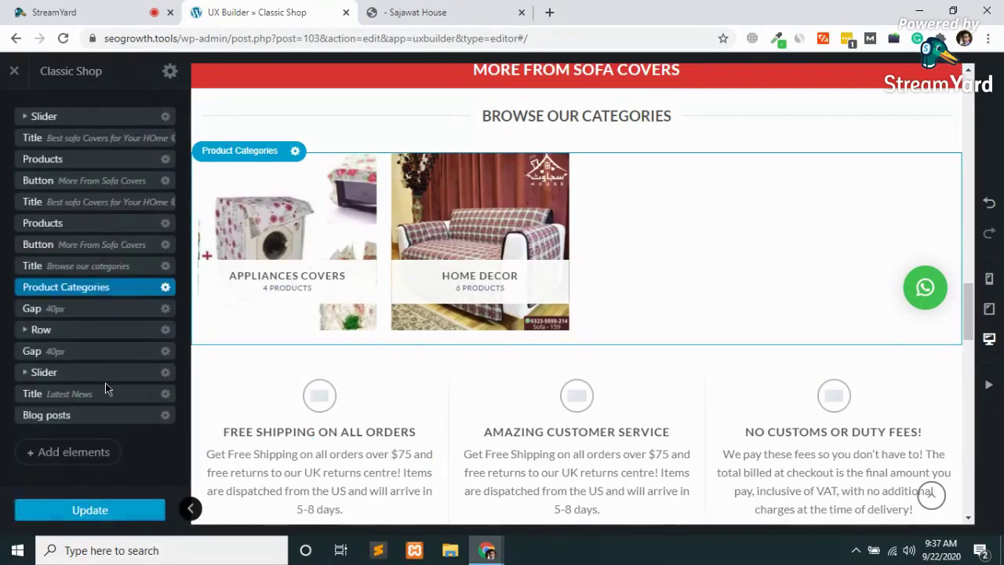
- Set the second Products element's slider navigation to the Circle style and the Light color
{"action": "left_click", "coordinate": [45, 223]}
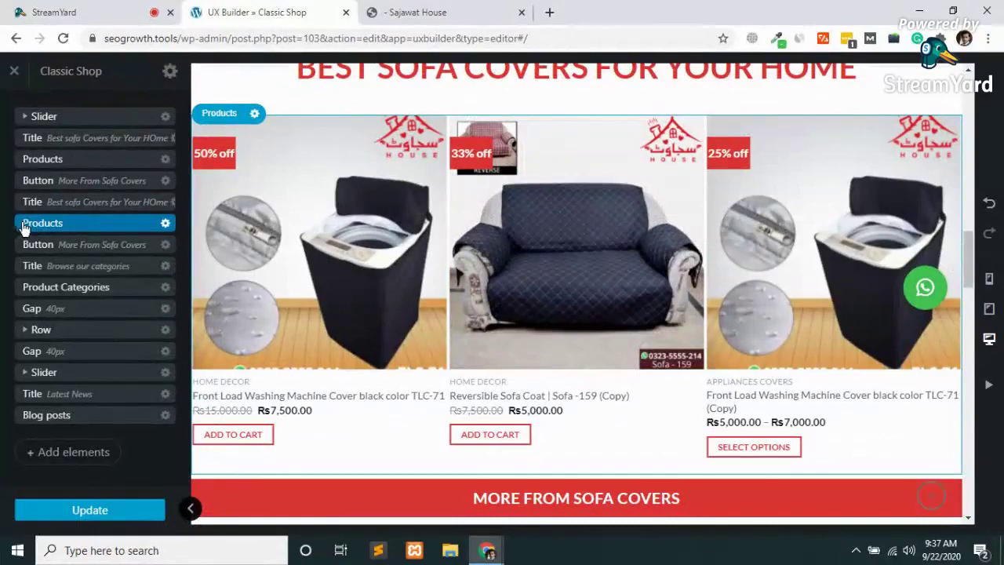
{"action": "double_click", "coordinate": [62, 227]}
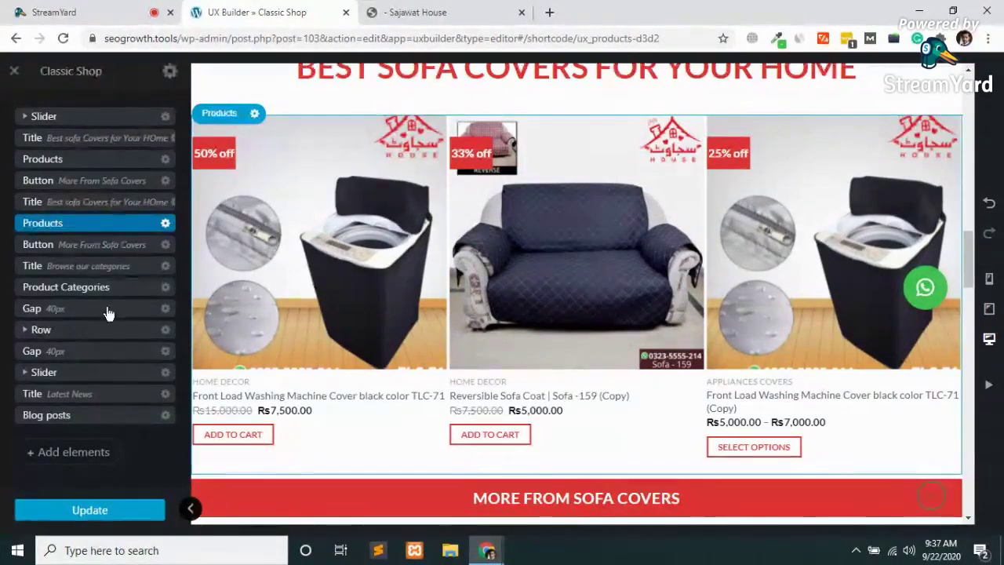
{"action": "scroll", "coordinate": [108, 311], "scroll_direction": "down", "scroll_amount": 3}
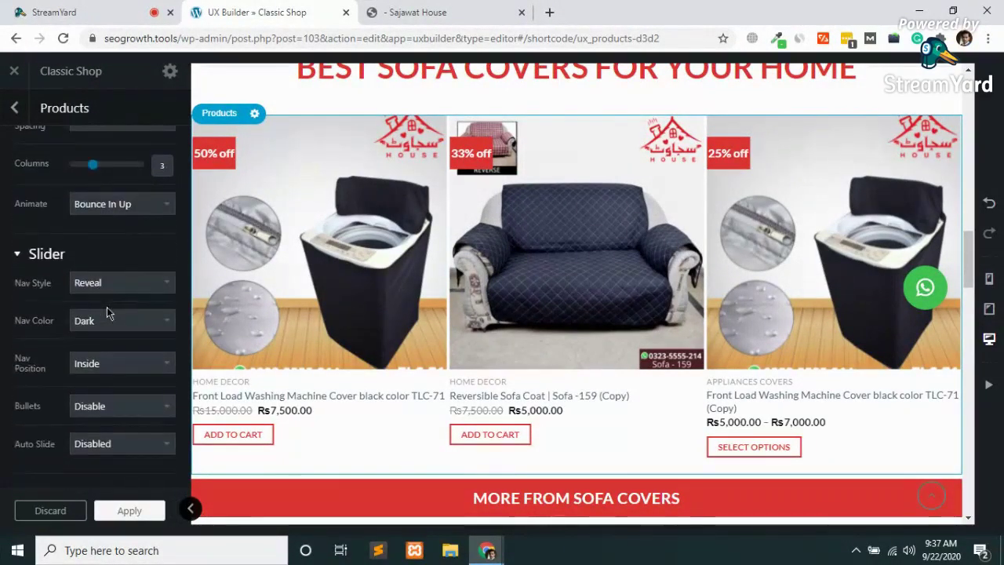
{"action": "scroll", "coordinate": [107, 312], "scroll_direction": "down", "scroll_amount": 1}
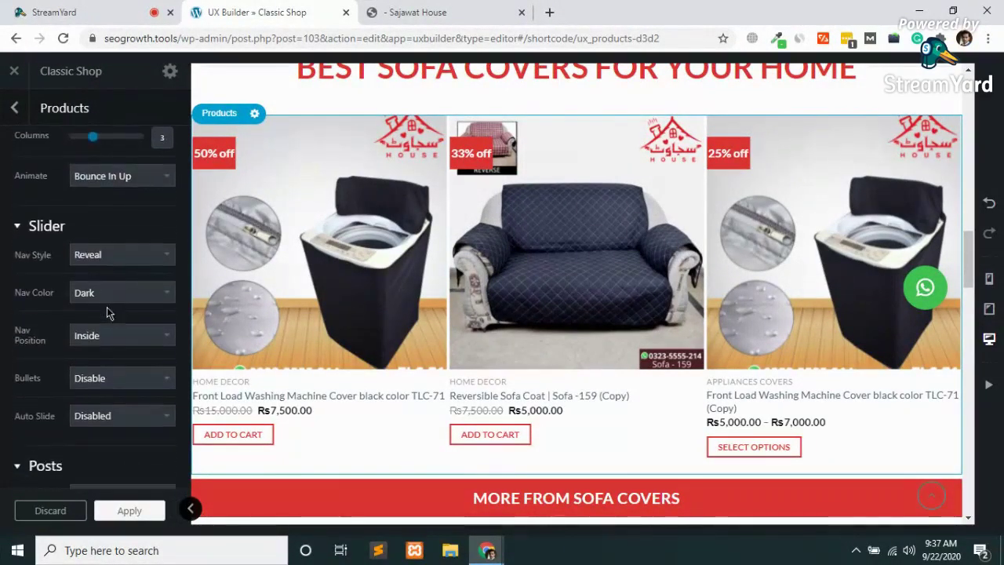
{"action": "left_click", "coordinate": [130, 242]}
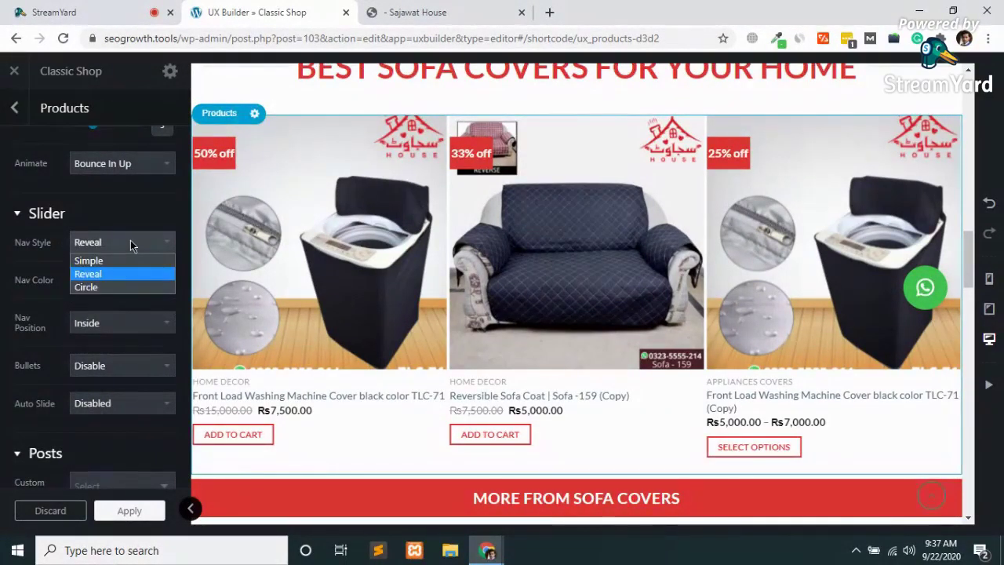
{"action": "left_click", "coordinate": [103, 286]}
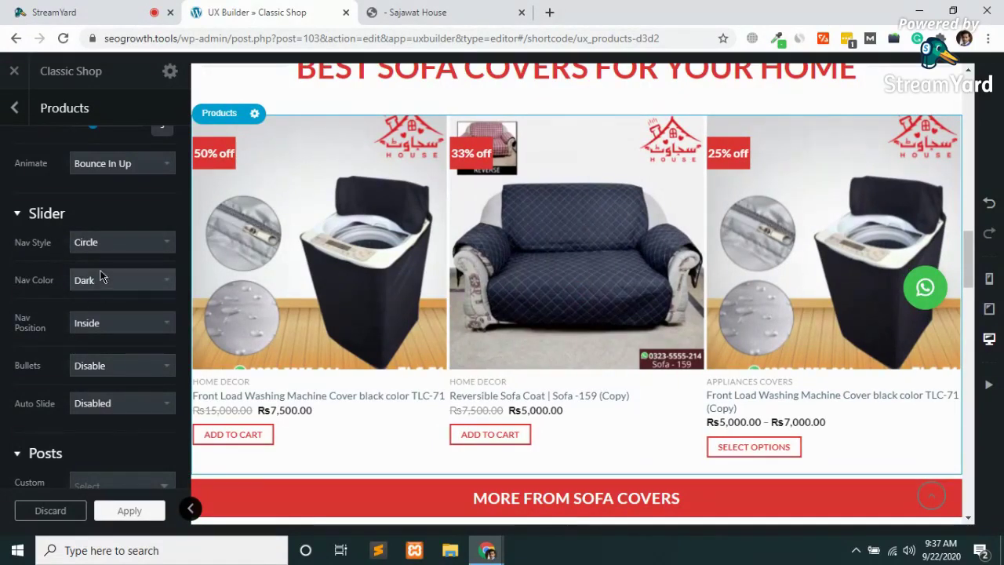
{"action": "left_click", "coordinate": [91, 286]}
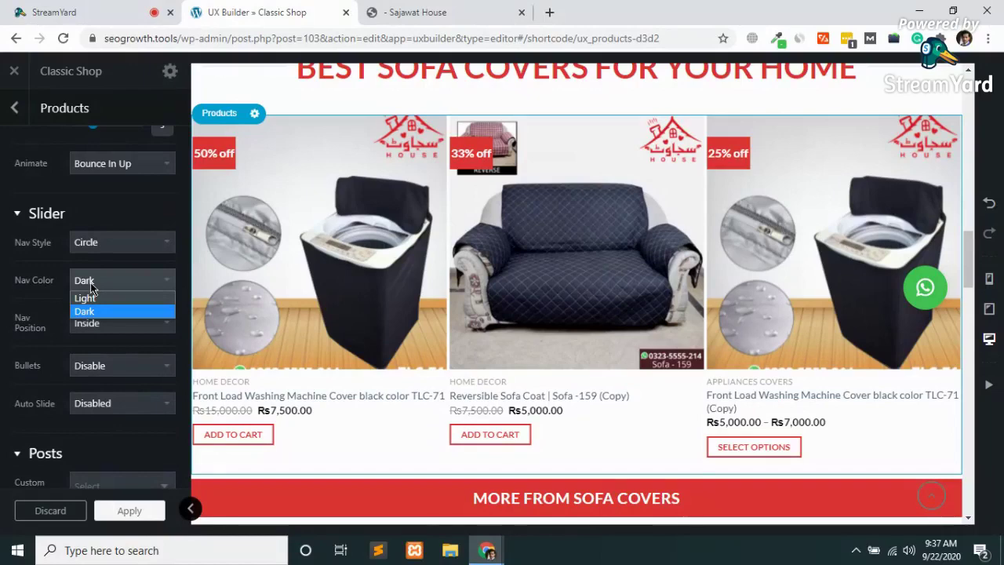
{"action": "left_click", "coordinate": [91, 298]}
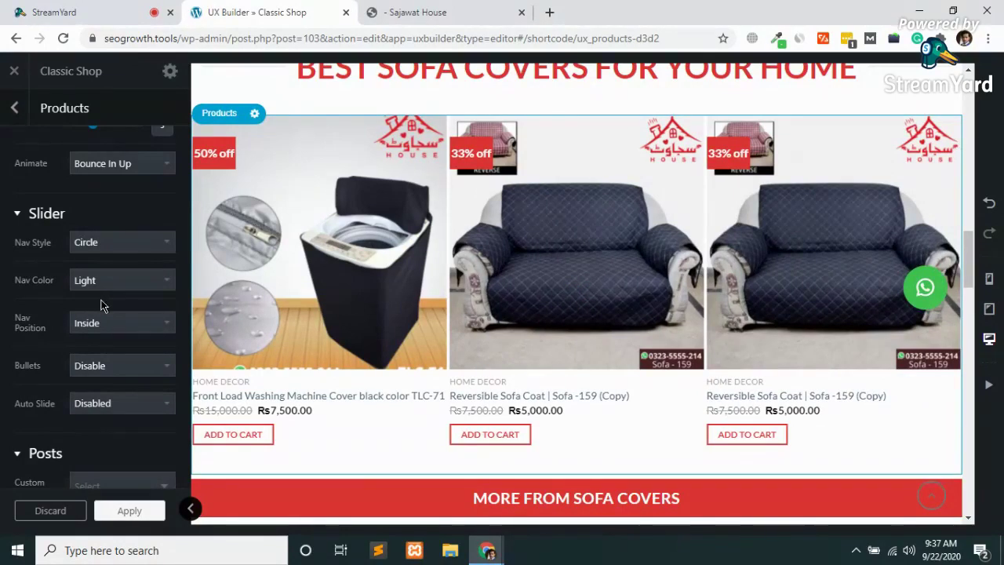
- Enable the bullets of the second Products element's slider
{"action": "left_click", "coordinate": [112, 373]}
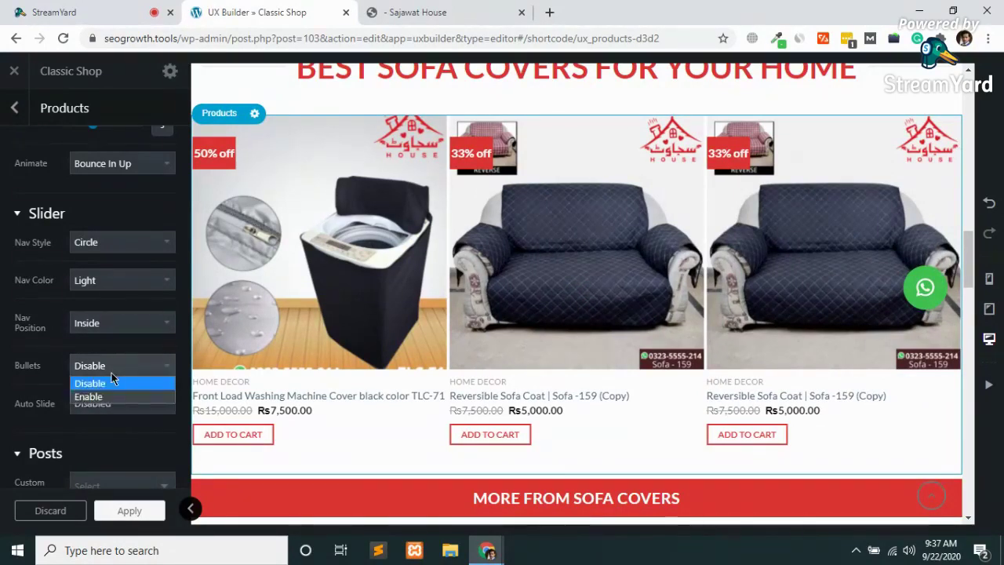
{"action": "left_click", "coordinate": [104, 397]}
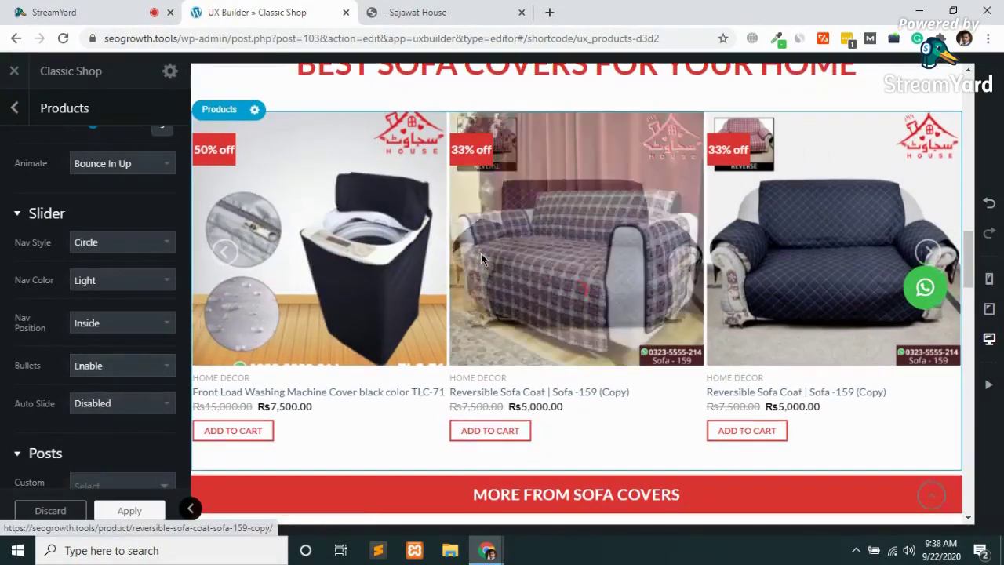
{"action": "scroll", "coordinate": [481, 253], "scroll_direction": "down", "scroll_amount": 1}
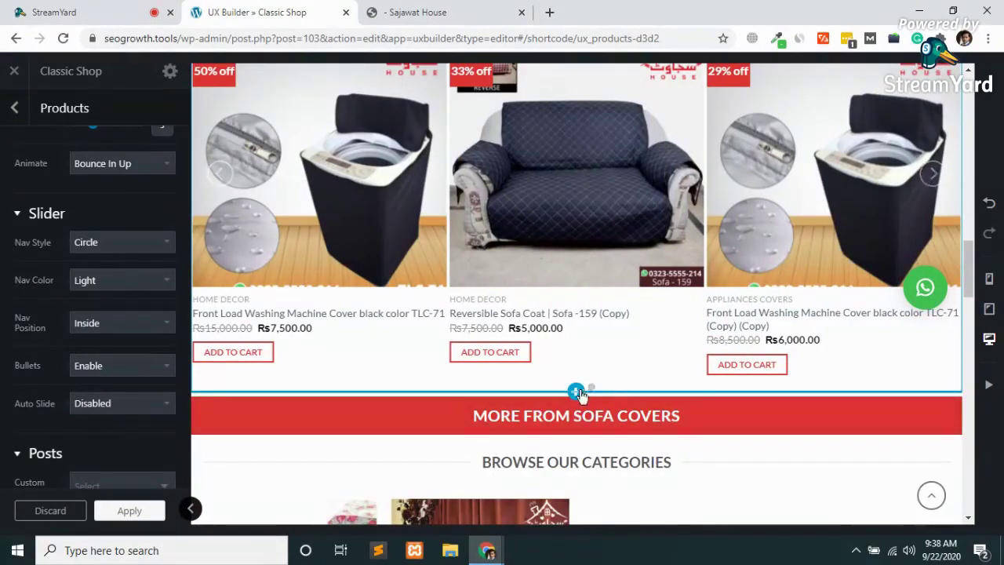
- Set the second Products slider's Auto Slide to 2 sec., apply the settings and update the page
{"action": "left_click", "coordinate": [92, 405]}
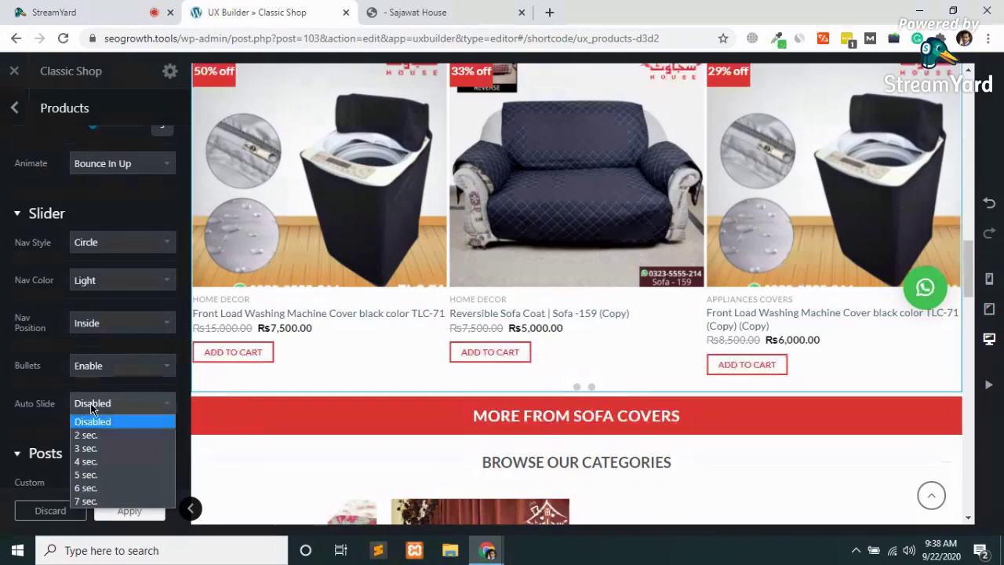
{"action": "left_click", "coordinate": [86, 432]}
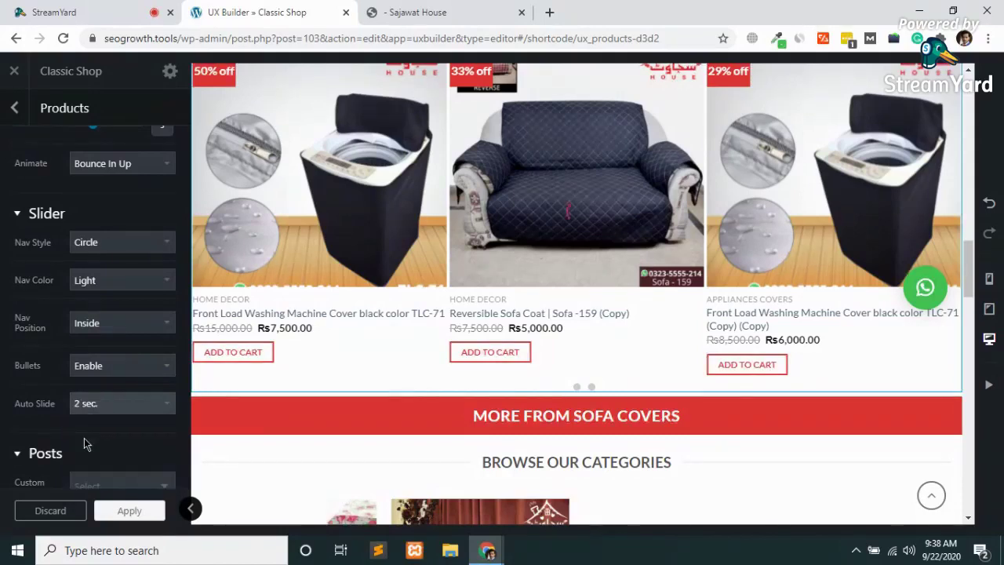
{"action": "left_click", "coordinate": [127, 511]}
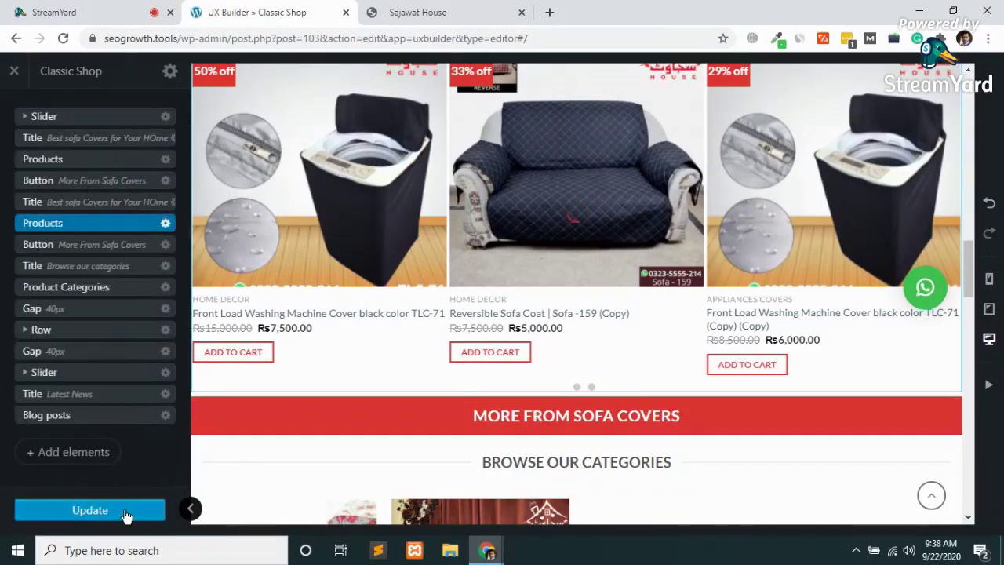
{"action": "left_click", "coordinate": [79, 515]}
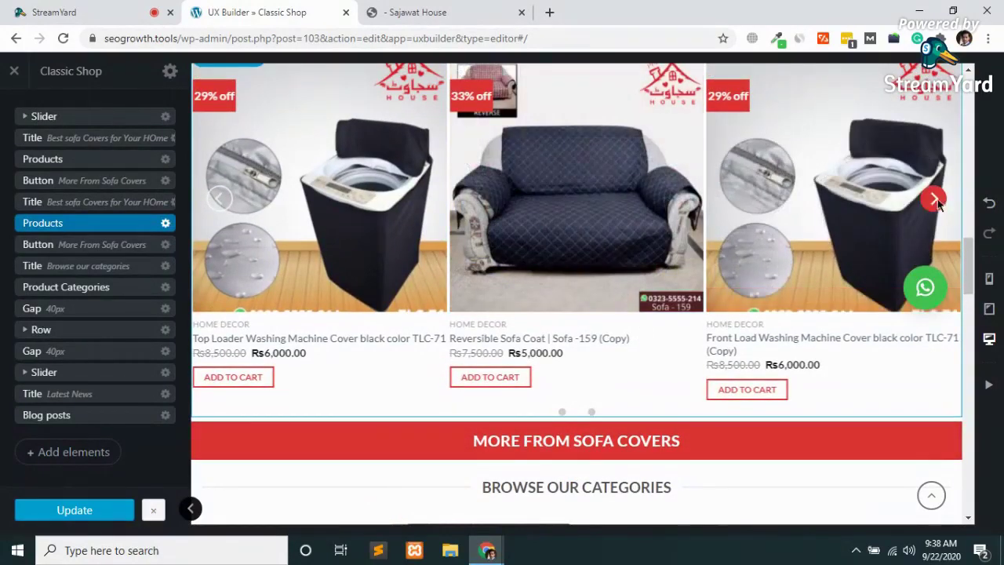
- Review the second Products element's layout, slider, post and filter settings, and check the Appliance Covers submenu in the page header
{"action": "left_click", "coordinate": [52, 229]}
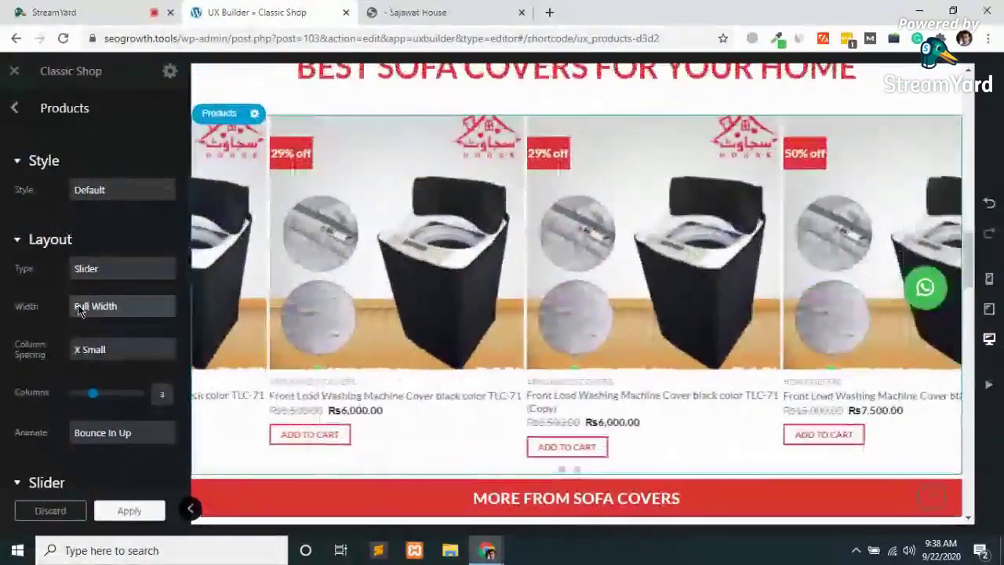
{"action": "scroll", "coordinate": [79, 309], "scroll_direction": "down", "scroll_amount": 4}
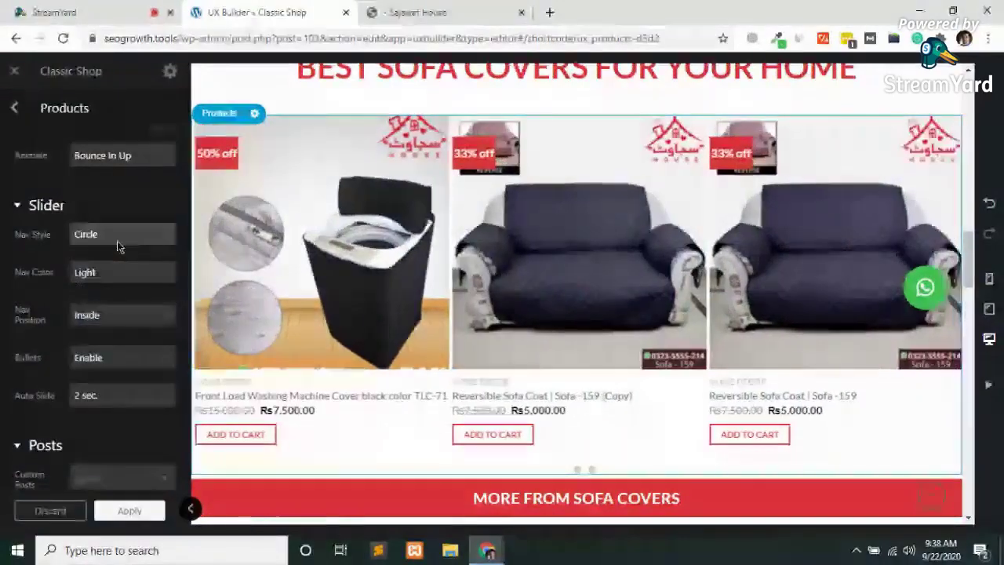
{"action": "mouse_move", "coordinate": [241, 361]}
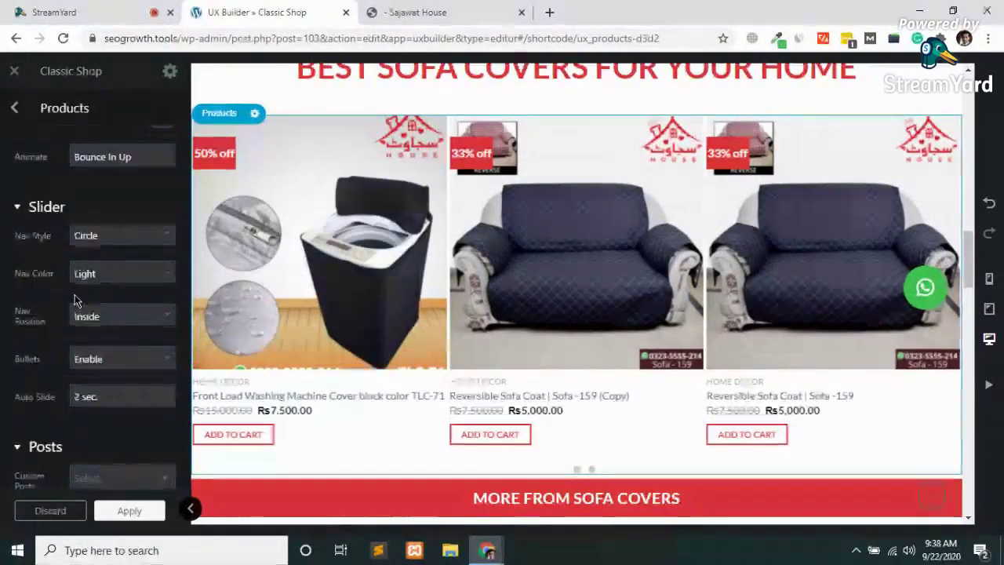
{"action": "scroll", "coordinate": [75, 301], "scroll_direction": "up", "scroll_amount": 1}
{"action": "scroll", "coordinate": [75, 301], "scroll_direction": "down", "scroll_amount": 5}
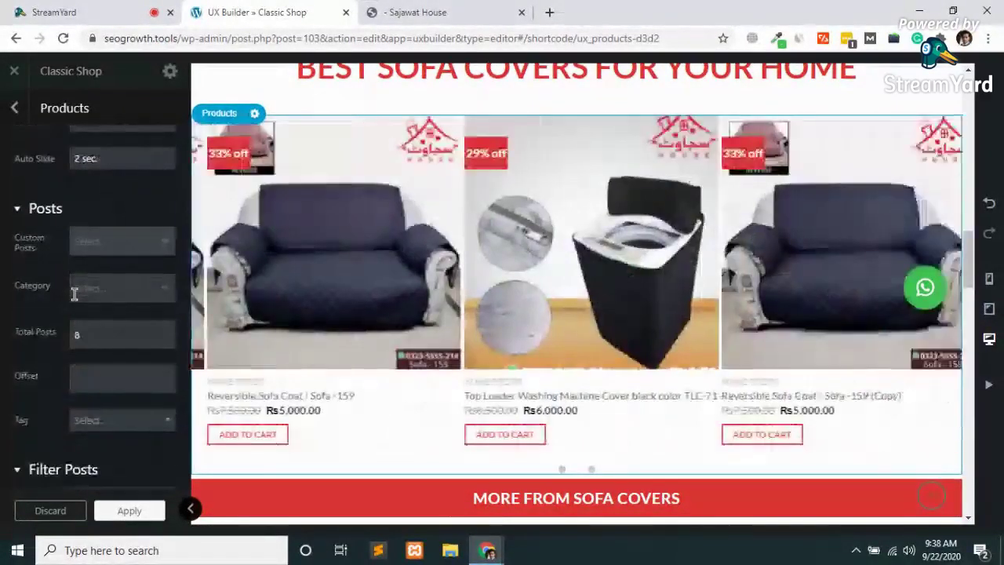
{"action": "scroll", "coordinate": [74, 292], "scroll_direction": "down", "scroll_amount": 2}
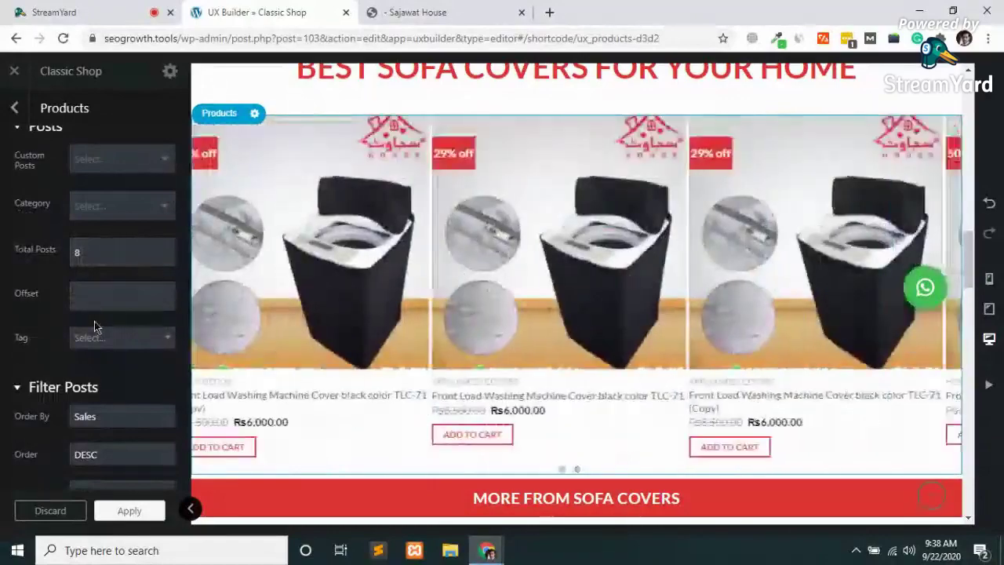
{"action": "scroll", "coordinate": [94, 327], "scroll_direction": "down", "scroll_amount": 1}
{"action": "scroll", "coordinate": [94, 324], "scroll_direction": "down", "scroll_amount": 2}
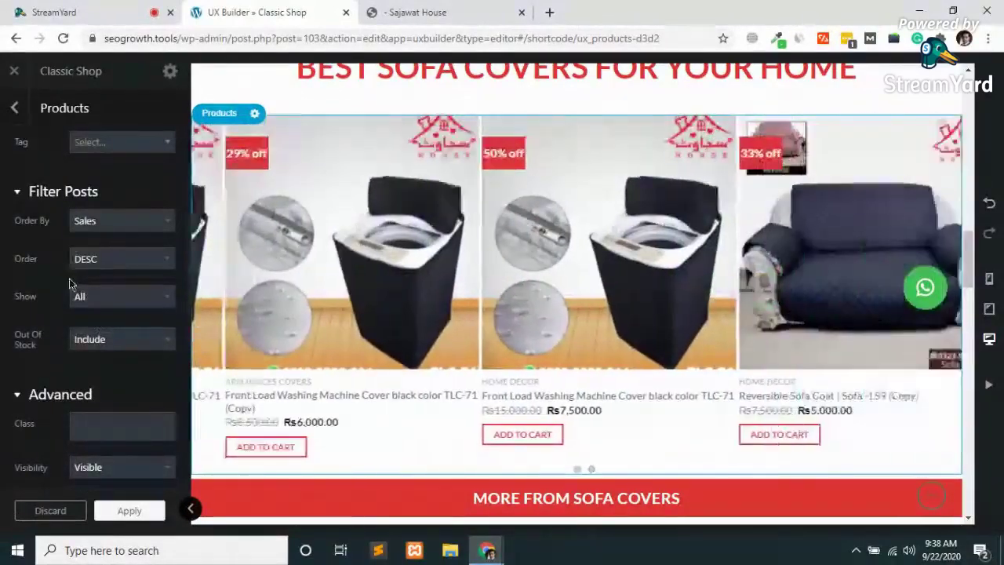
{"action": "scroll", "coordinate": [69, 278], "scroll_direction": "up", "scroll_amount": 10}
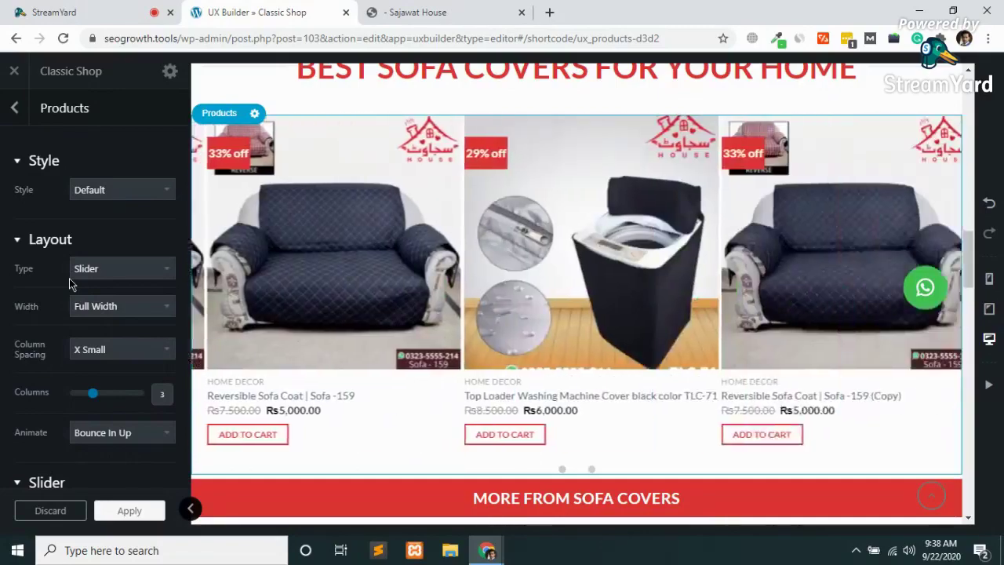
{"action": "scroll", "coordinate": [343, 265], "scroll_direction": "up", "scroll_amount": 5}
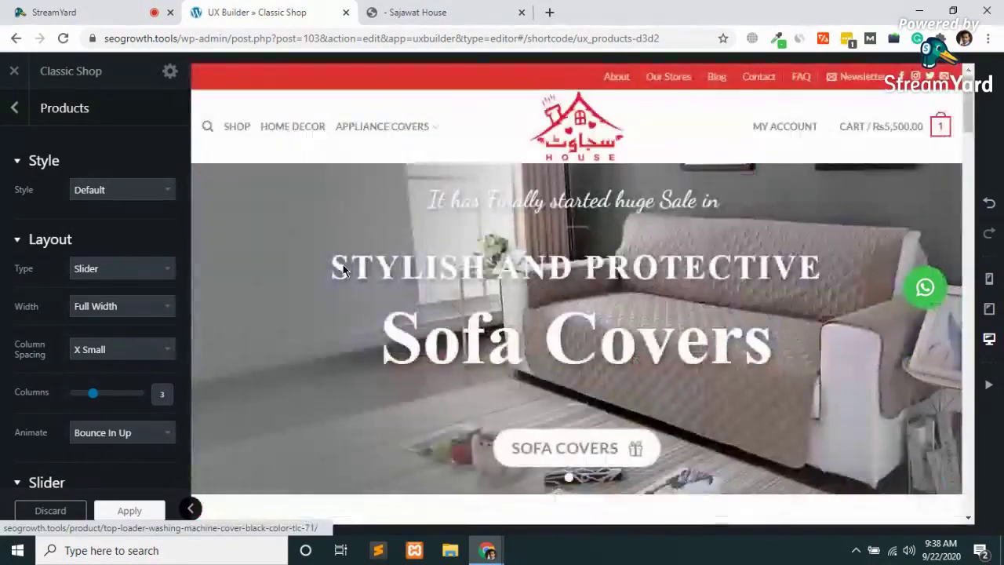
{"action": "mouse_move", "coordinate": [355, 139]}
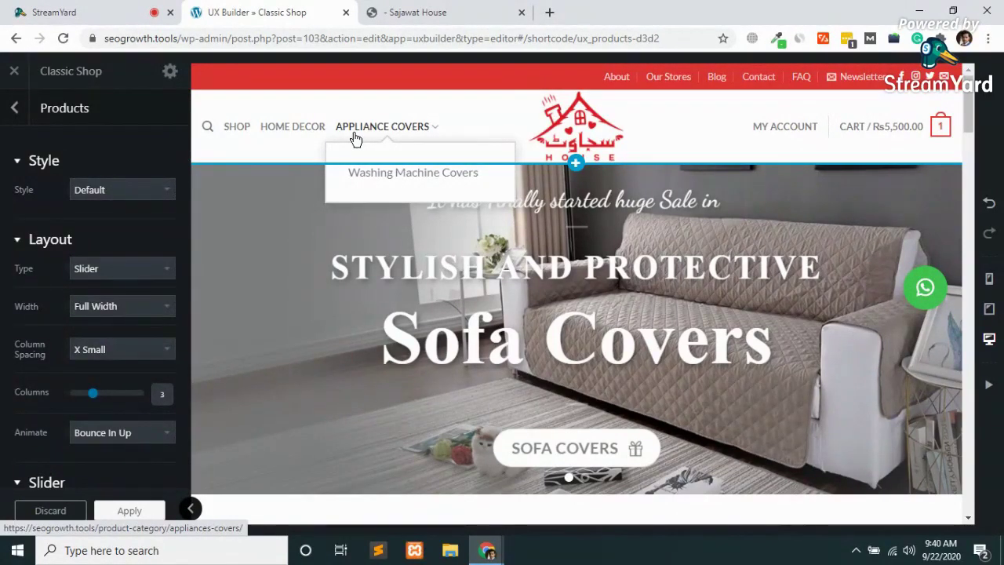
{"action": "left_click", "coordinate": [132, 512]}
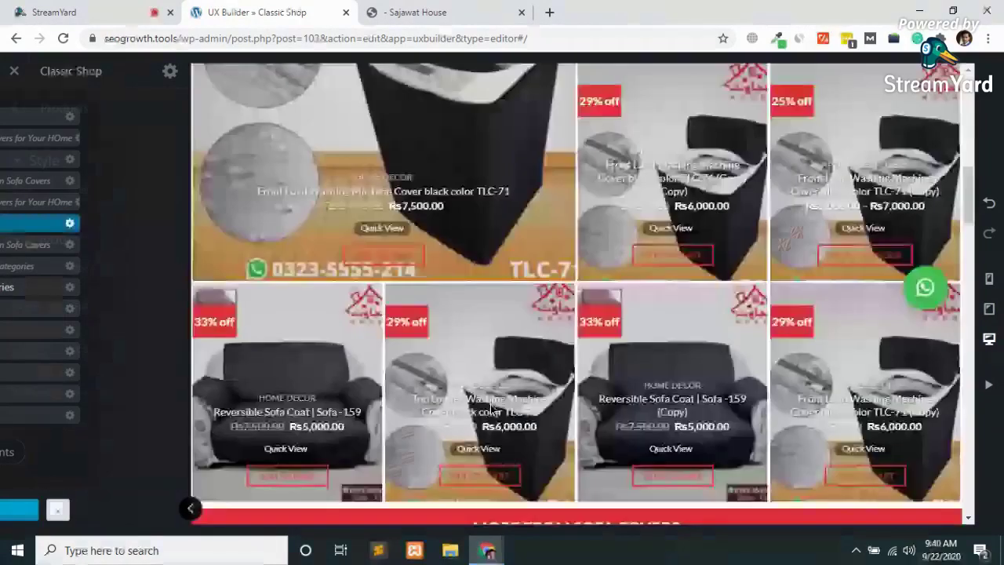
- Examine the Product Categories section and the icon and text settings of the three icon boxes in the row below it
{"action": "scroll", "coordinate": [490, 402], "scroll_direction": "down", "scroll_amount": 10}
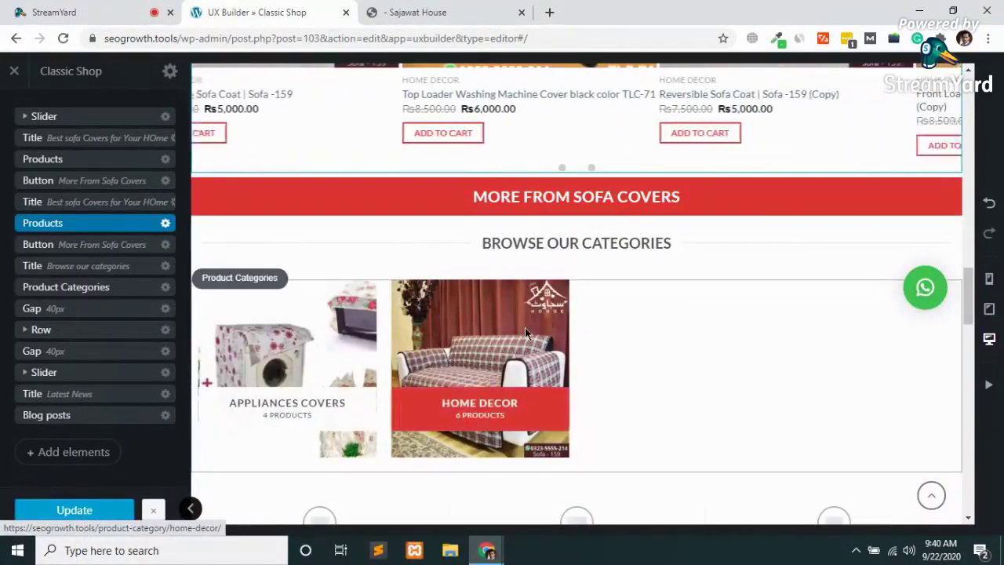
{"action": "scroll", "coordinate": [524, 333], "scroll_direction": "down", "scroll_amount": 5}
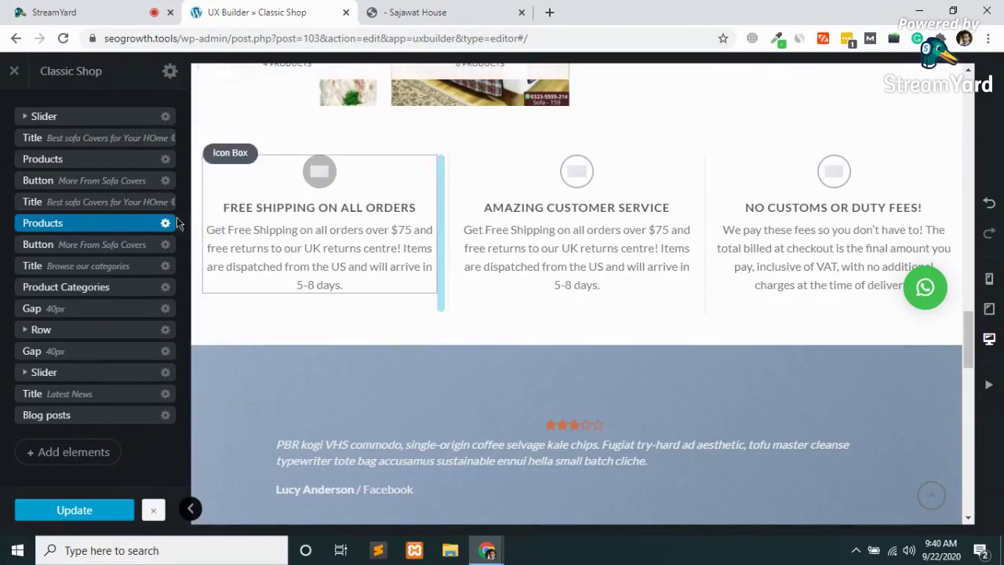
{"action": "left_click", "coordinate": [52, 288]}
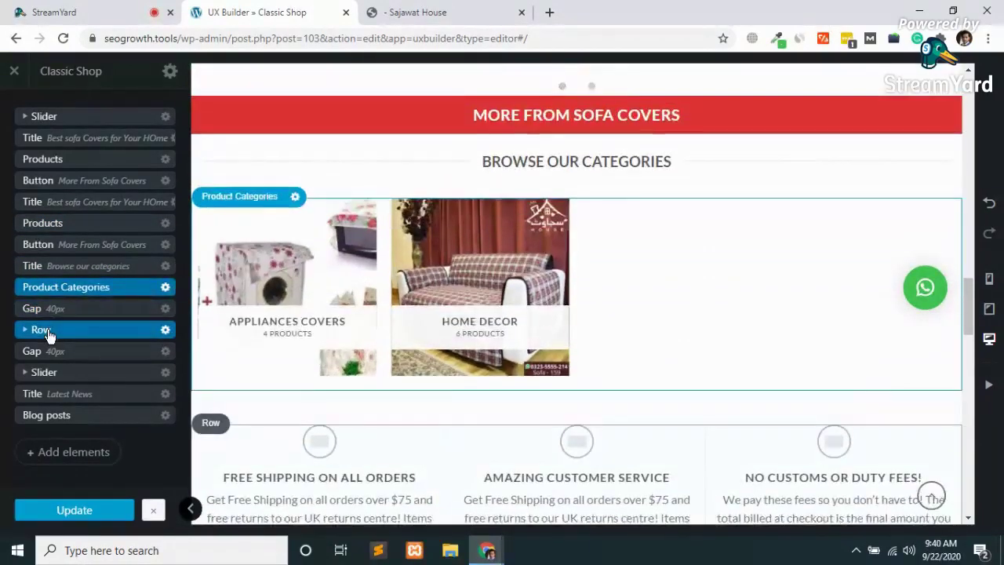
{"action": "left_click", "coordinate": [43, 330]}
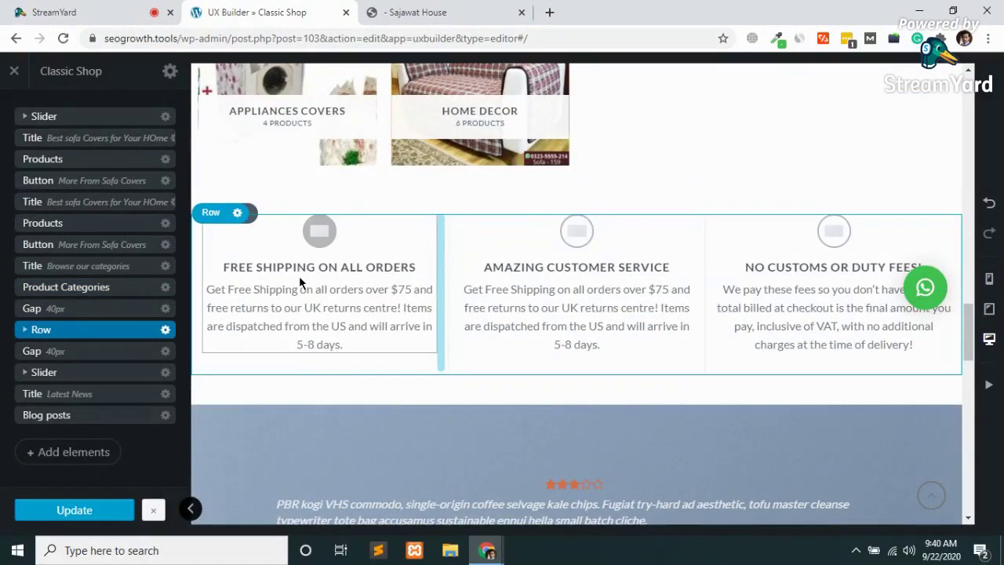
{"action": "left_click", "coordinate": [351, 276]}
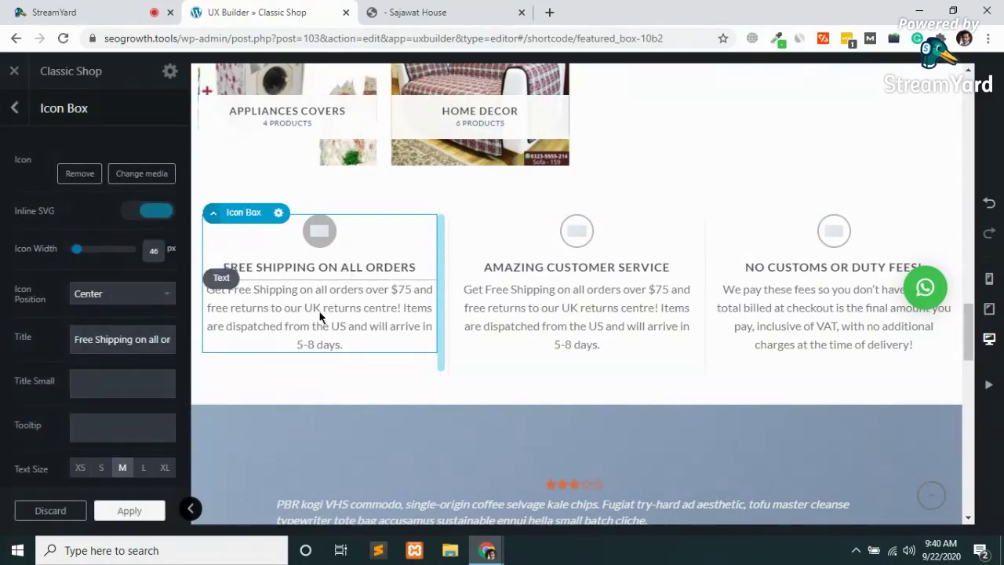
{"action": "left_click", "coordinate": [337, 324]}
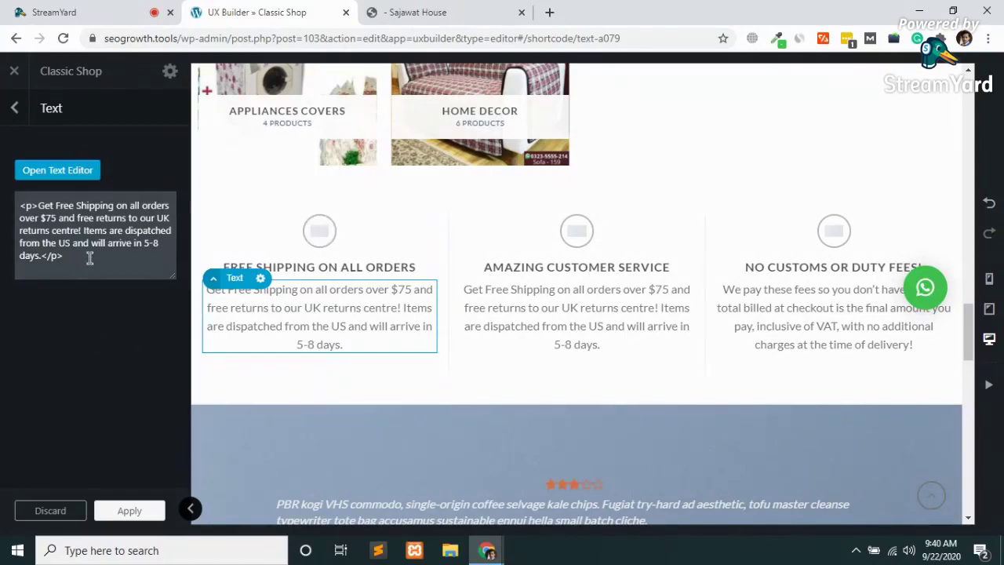
{"action": "double_click", "coordinate": [576, 313]}
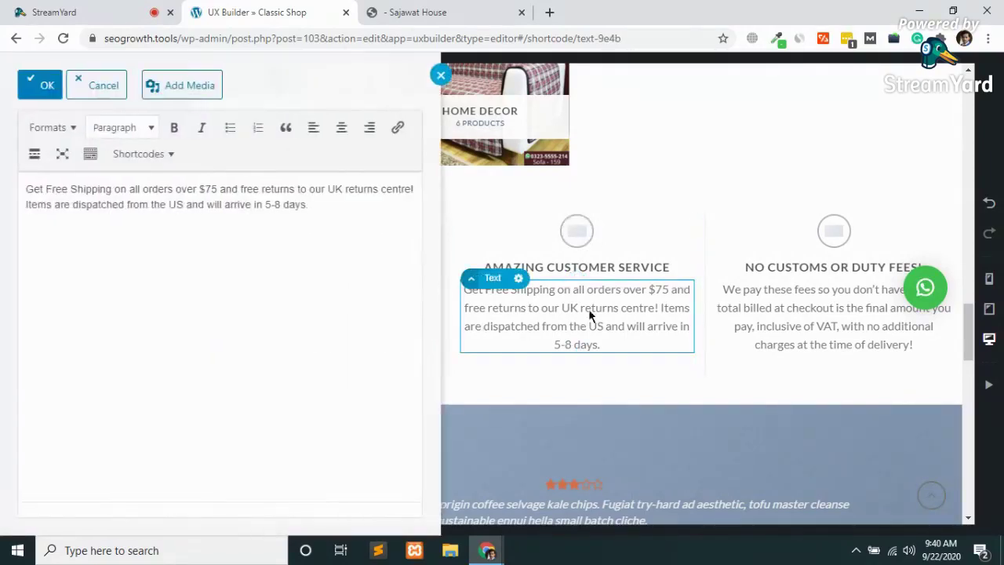
{"action": "left_click", "coordinate": [796, 299]}
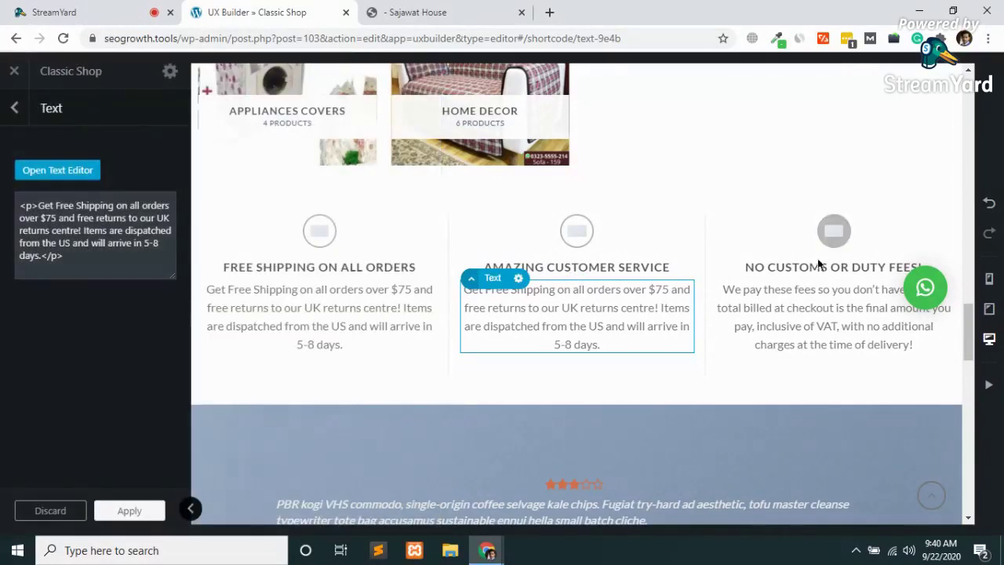
{"action": "left_click", "coordinate": [833, 238]}
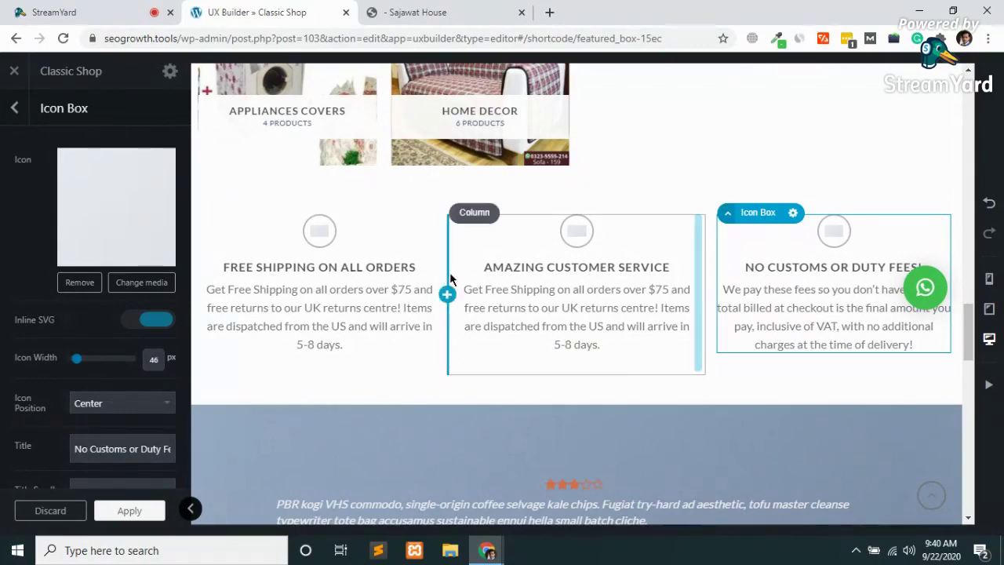
{"action": "left_click", "coordinate": [576, 239]}
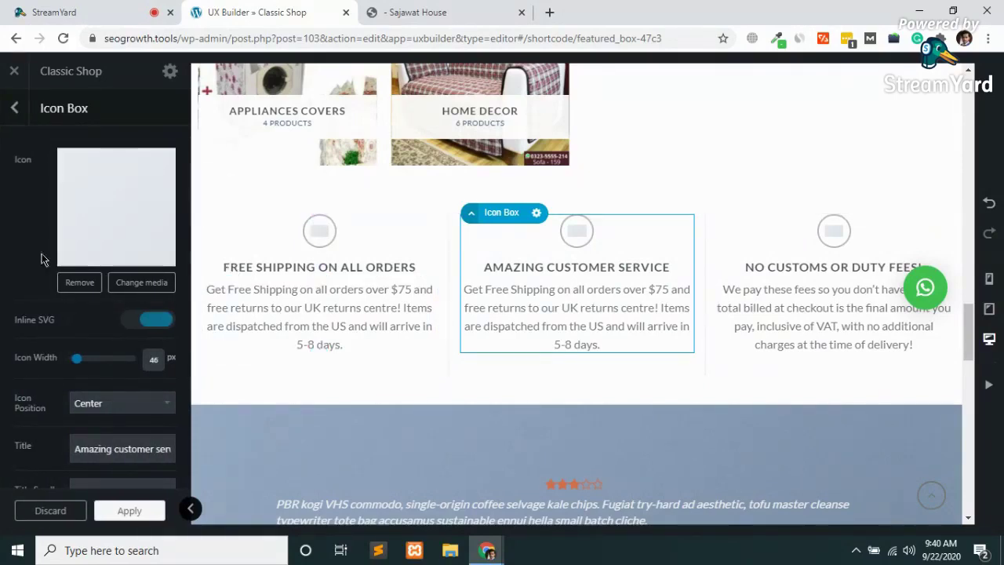
{"action": "left_click", "coordinate": [11, 110]}
- Collapse the icon box row in the element list and delete the testimonial Slider above the Latest News title
{"action": "scroll", "coordinate": [386, 388], "scroll_direction": "down", "scroll_amount": 1}
{"action": "scroll", "coordinate": [386, 383], "scroll_direction": "down", "scroll_amount": 2}
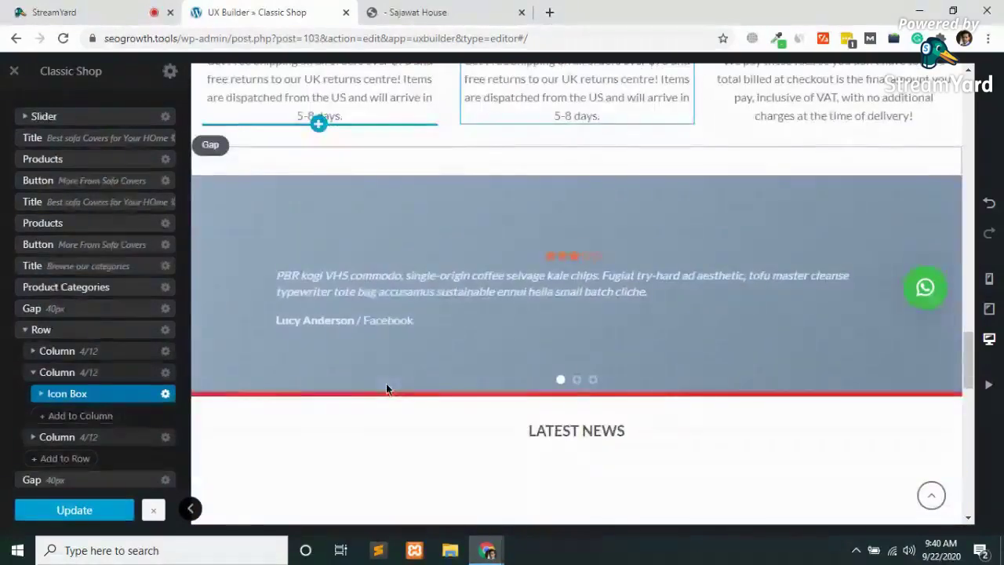
{"action": "left_click", "coordinate": [24, 331]}
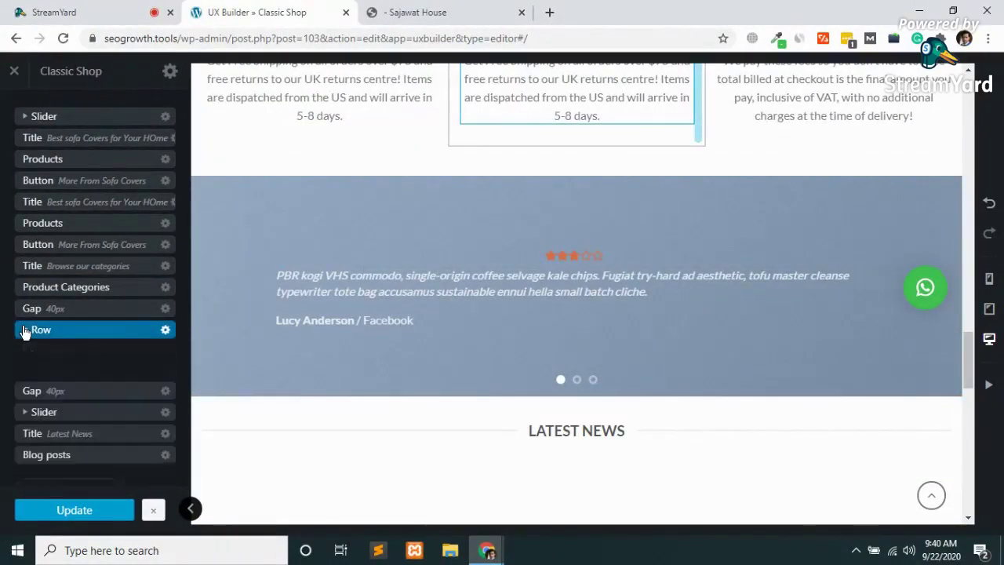
{"action": "left_click", "coordinate": [47, 355]}
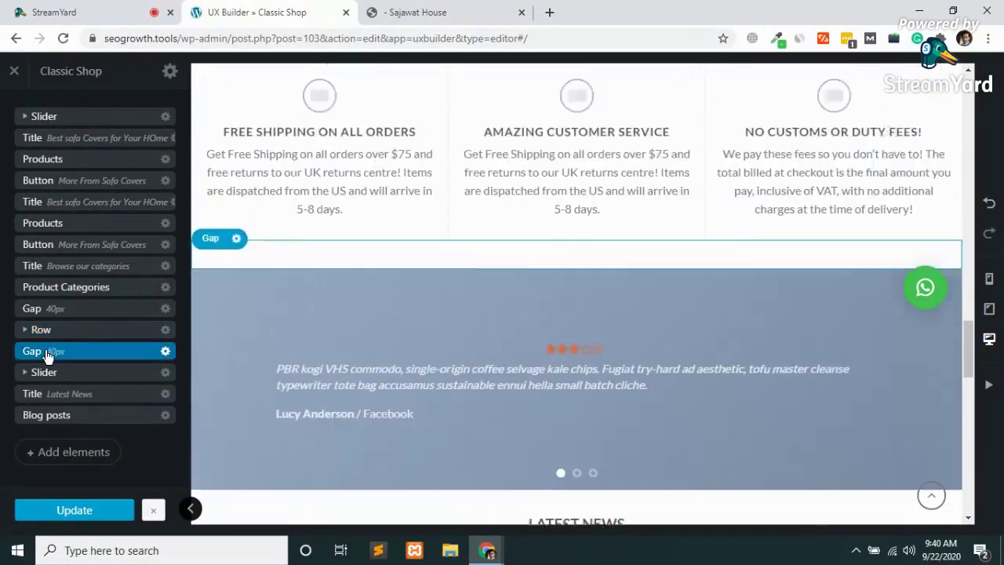
{"action": "left_click", "coordinate": [36, 371]}
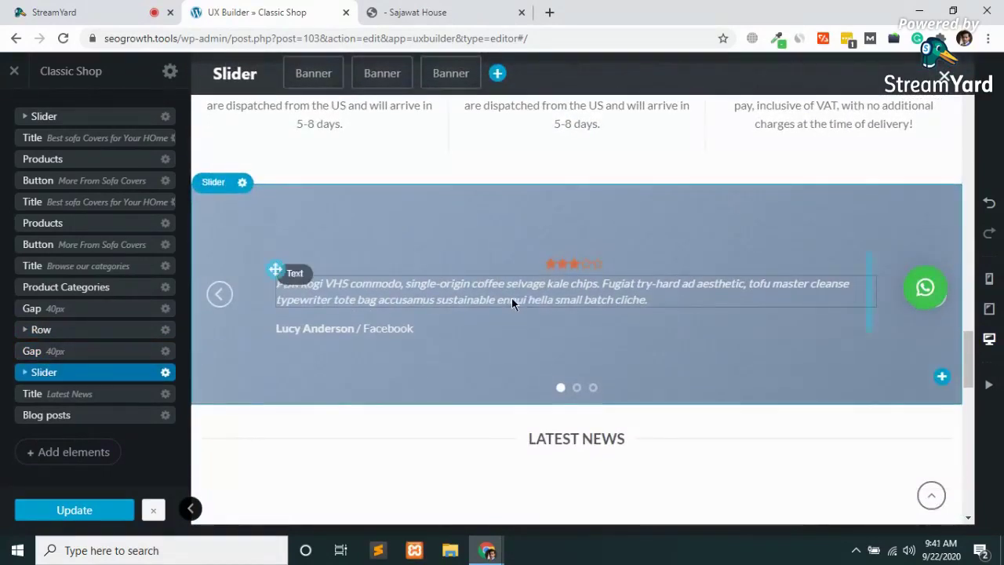
{"action": "left_click", "coordinate": [166, 372]}
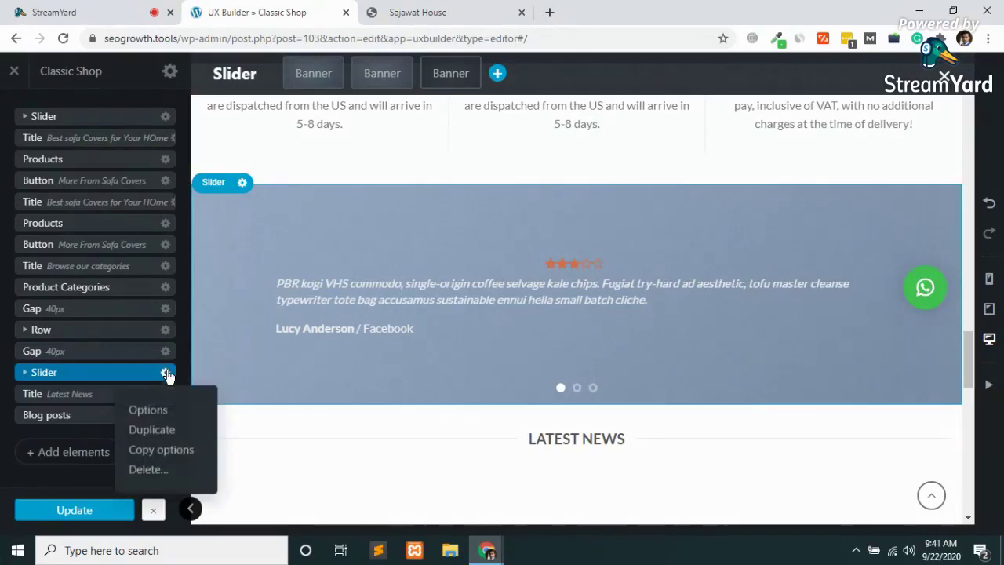
{"action": "left_click", "coordinate": [160, 471]}
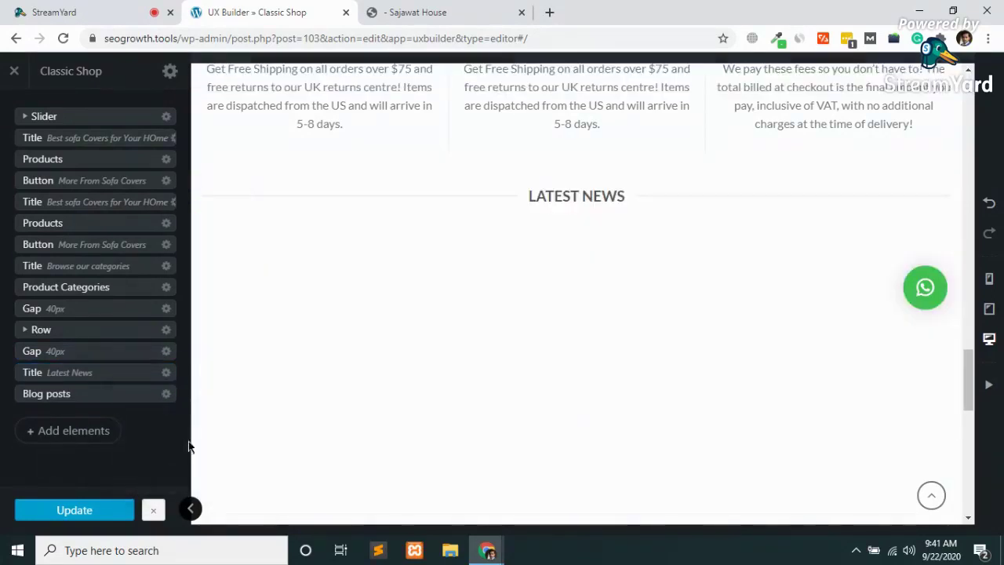
- Delete the Latest News title and the Blog posts element below the icon box row
{"action": "left_click", "coordinate": [52, 361]}
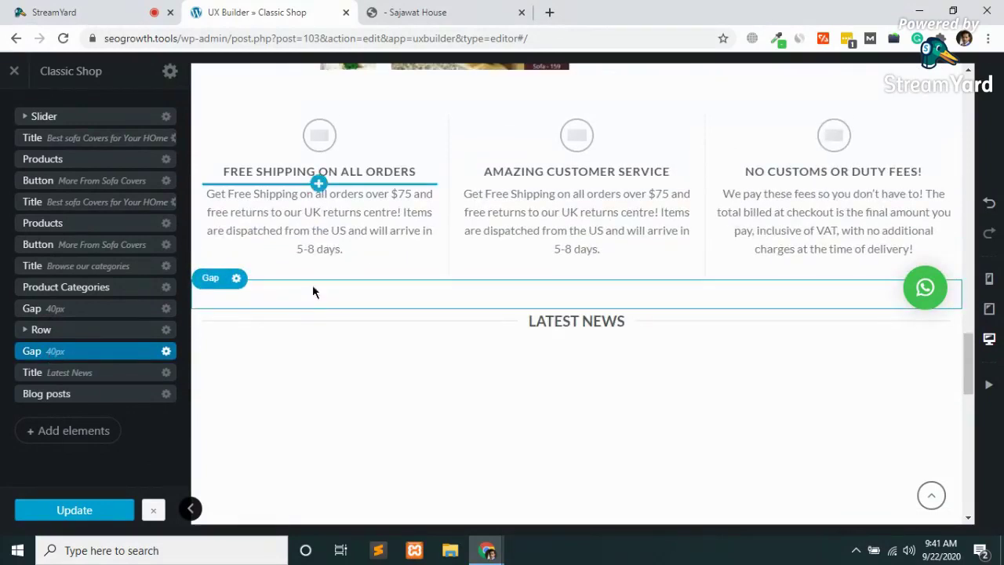
{"action": "left_click", "coordinate": [63, 373]}
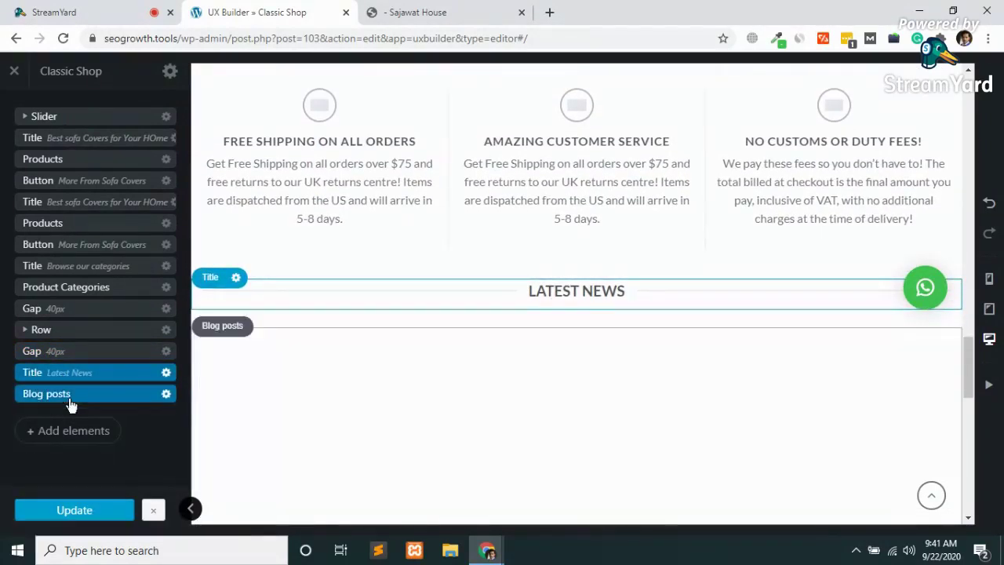
{"action": "left_click", "coordinate": [70, 404]}
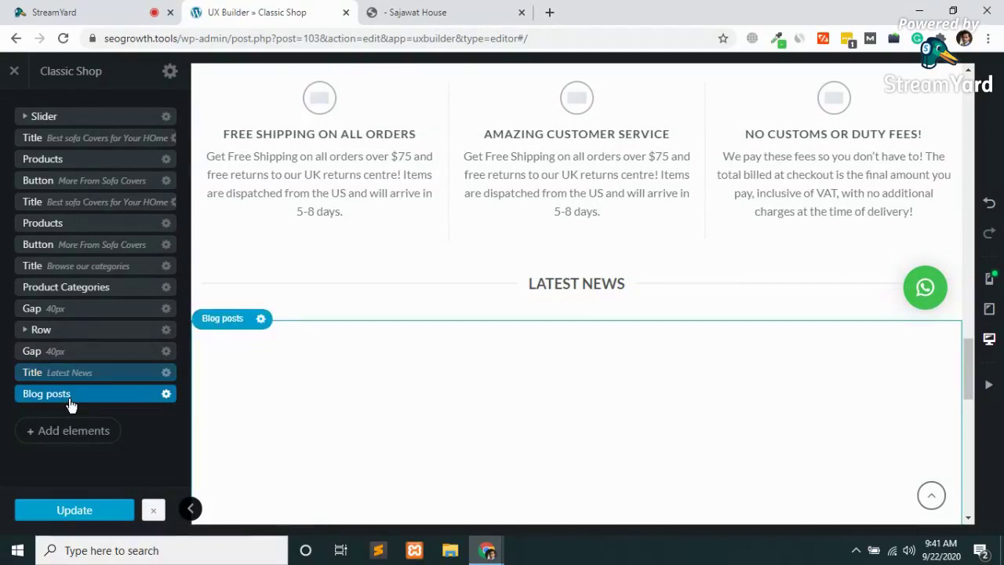
{"action": "left_click", "coordinate": [166, 375]}
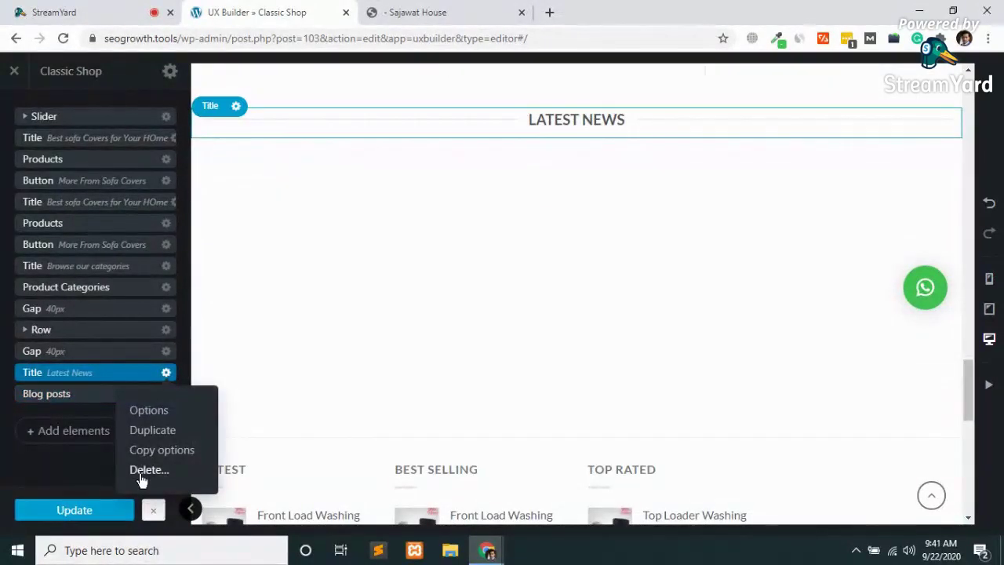
{"action": "left_click", "coordinate": [146, 470]}
{"action": "left_click", "coordinate": [166, 374]}
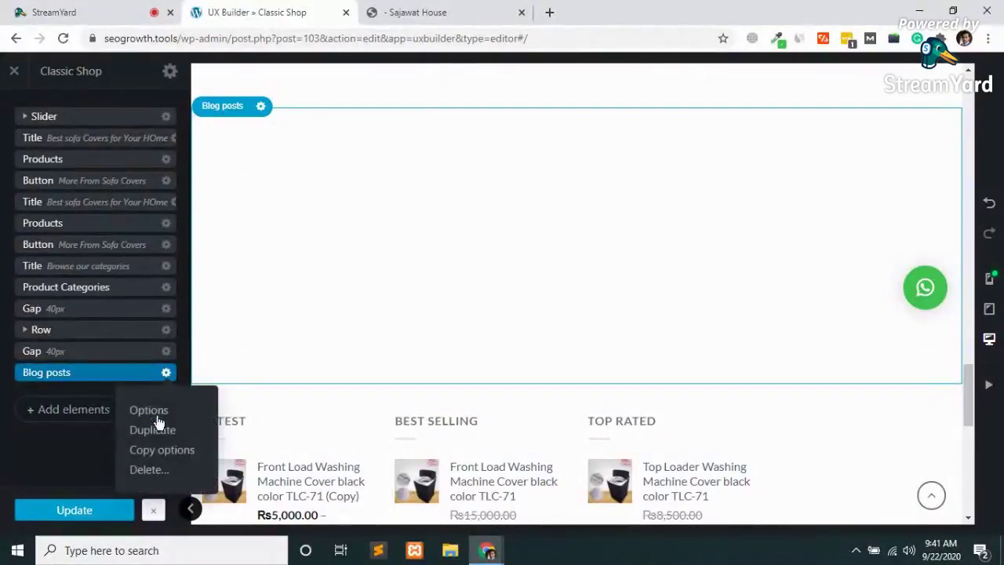
{"action": "left_click", "coordinate": [146, 470]}
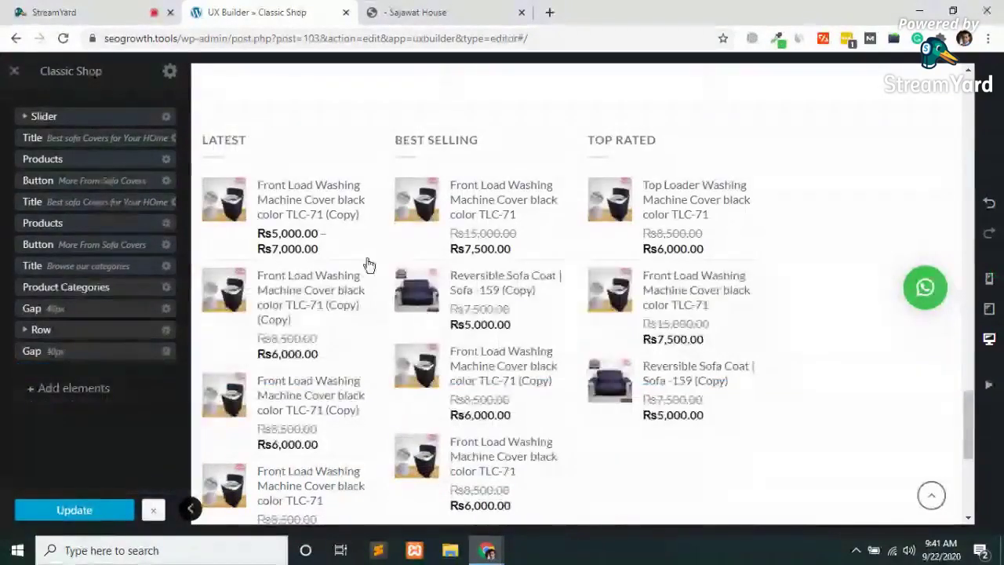
- Update the page and check the product lists and footer columns below the last gap
{"action": "left_click", "coordinate": [81, 358]}
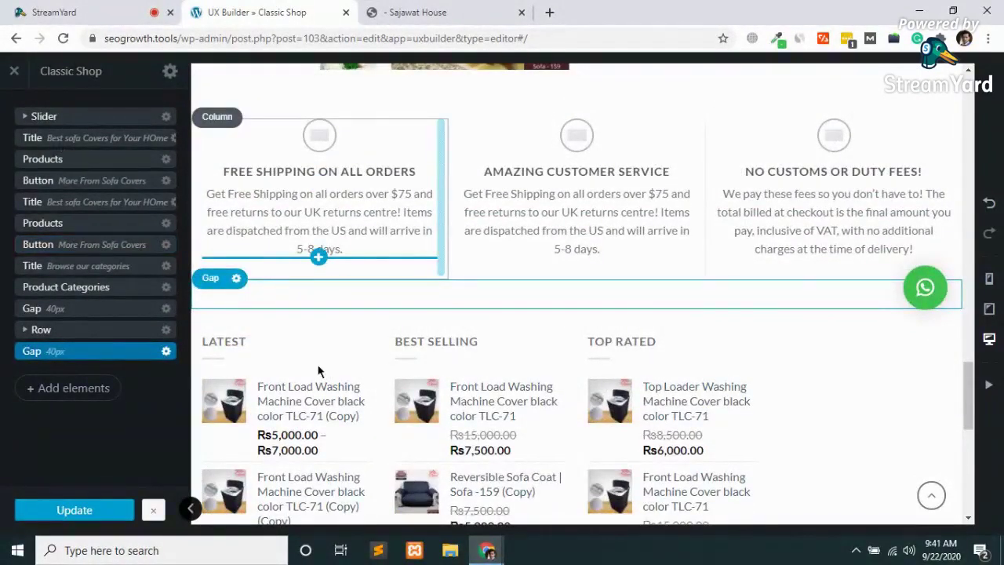
{"action": "left_click", "coordinate": [112, 513]}
{"action": "scroll", "coordinate": [481, 404], "scroll_direction": "down", "scroll_amount": 3}
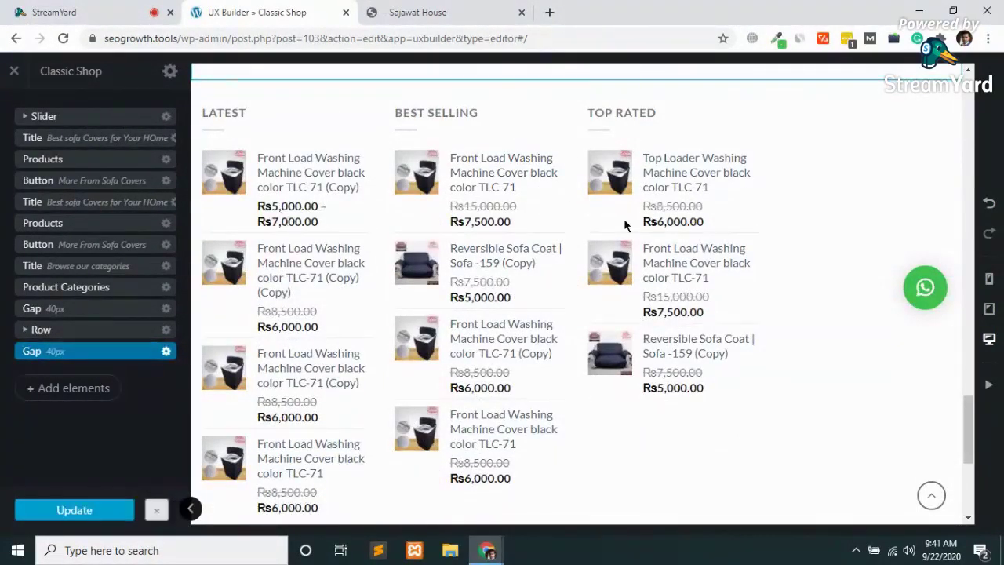
{"action": "scroll", "coordinate": [623, 218], "scroll_direction": "down", "scroll_amount": 4}
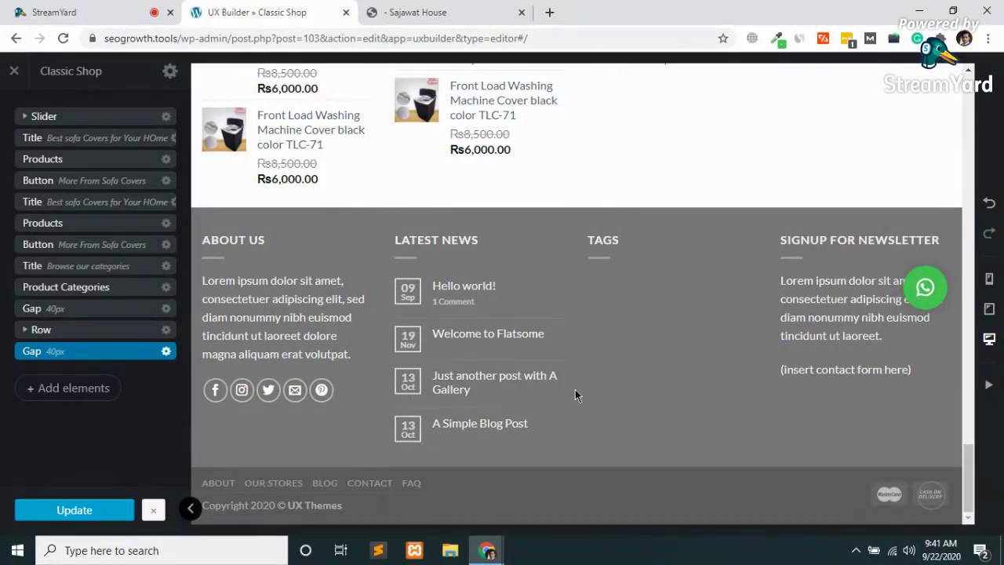
{"action": "left_click", "coordinate": [77, 511]}
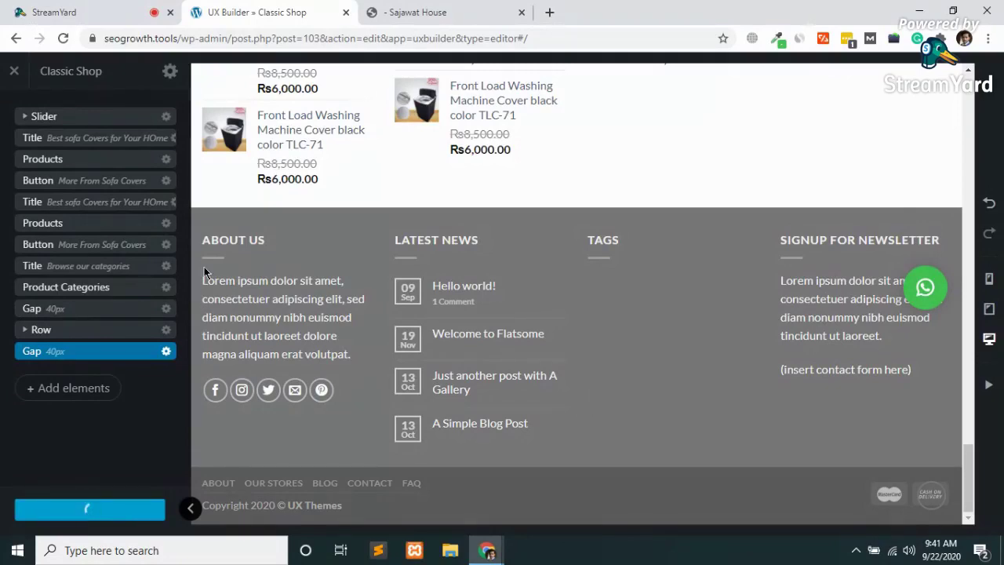
{"action": "left_click", "coordinate": [424, 12]}
{"action": "left_click", "coordinate": [303, 10]}
{"action": "left_click", "coordinate": [17, 38]}
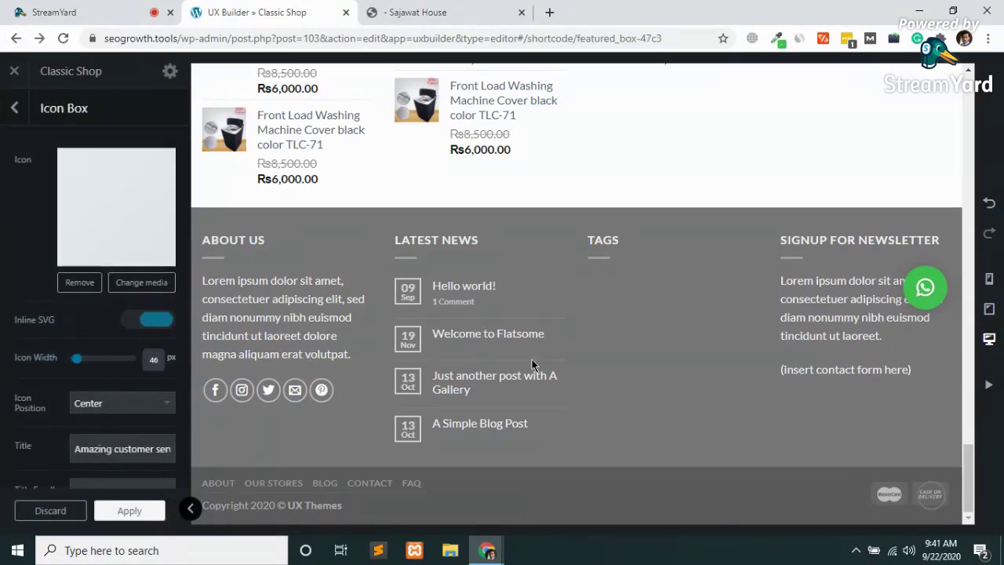
{"action": "scroll", "coordinate": [478, 320], "scroll_direction": "up", "scroll_amount": 5}
{"action": "scroll", "coordinate": [529, 363], "scroll_direction": "down", "scroll_amount": 5}
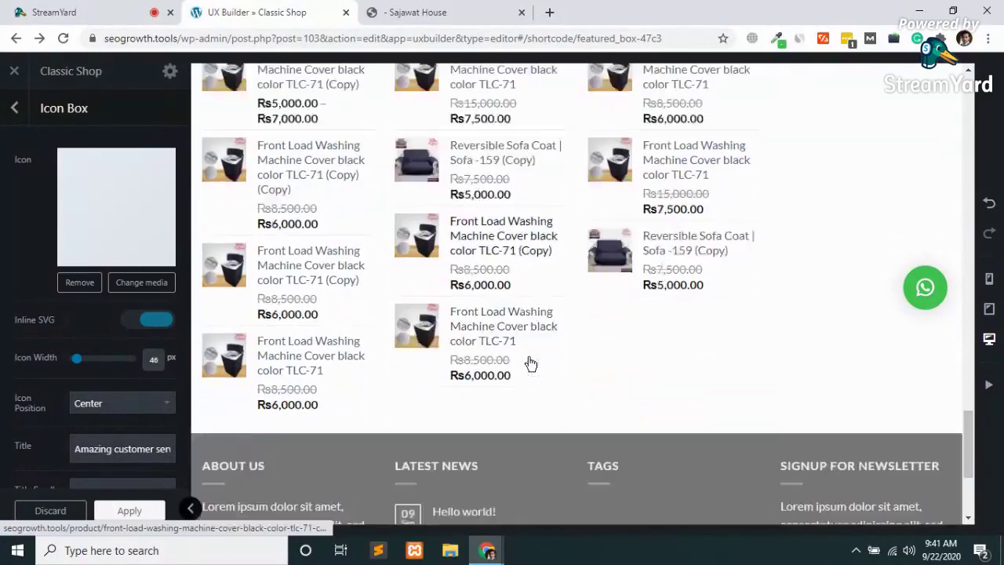
- Review the lower sections of the sajawat.house home page, including the Latest, Best Selling and Top Rated lists and the red footer
{"action": "left_click", "coordinate": [439, 12]}
{"action": "scroll", "coordinate": [390, 337], "scroll_direction": "down", "scroll_amount": 15}
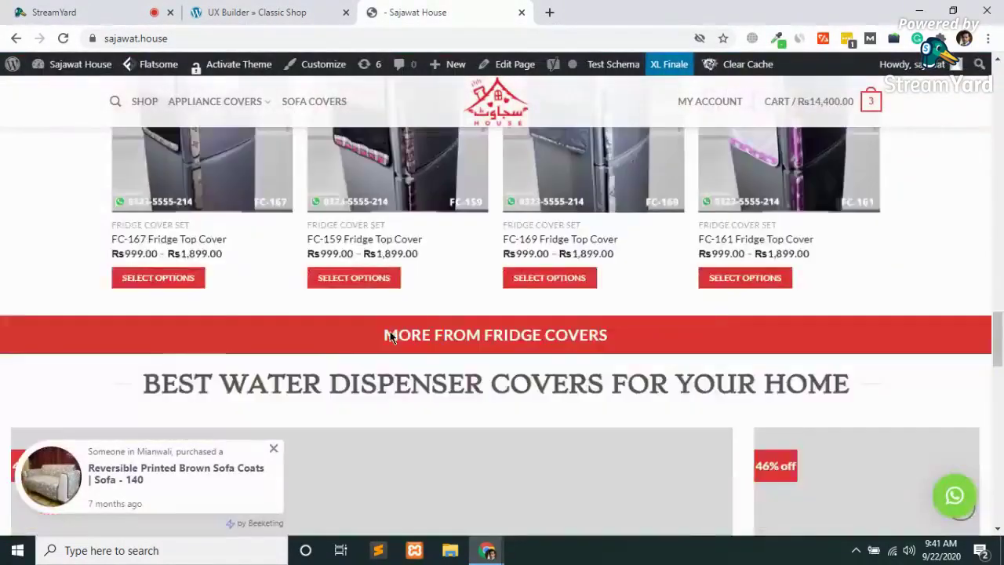
{"action": "scroll", "coordinate": [391, 336], "scroll_direction": "up", "scroll_amount": 5}
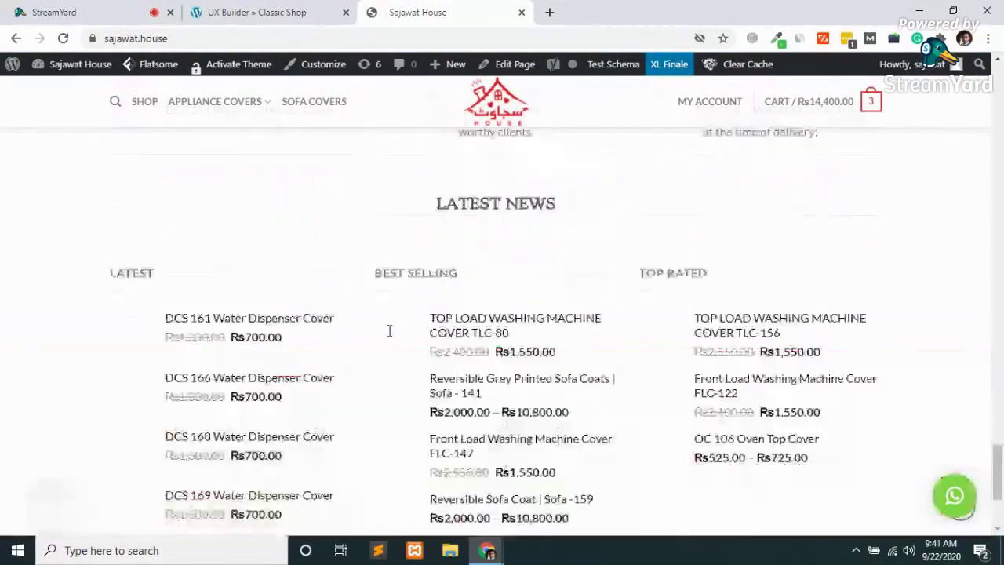
{"action": "scroll", "coordinate": [389, 331], "scroll_direction": "down", "scroll_amount": 3}
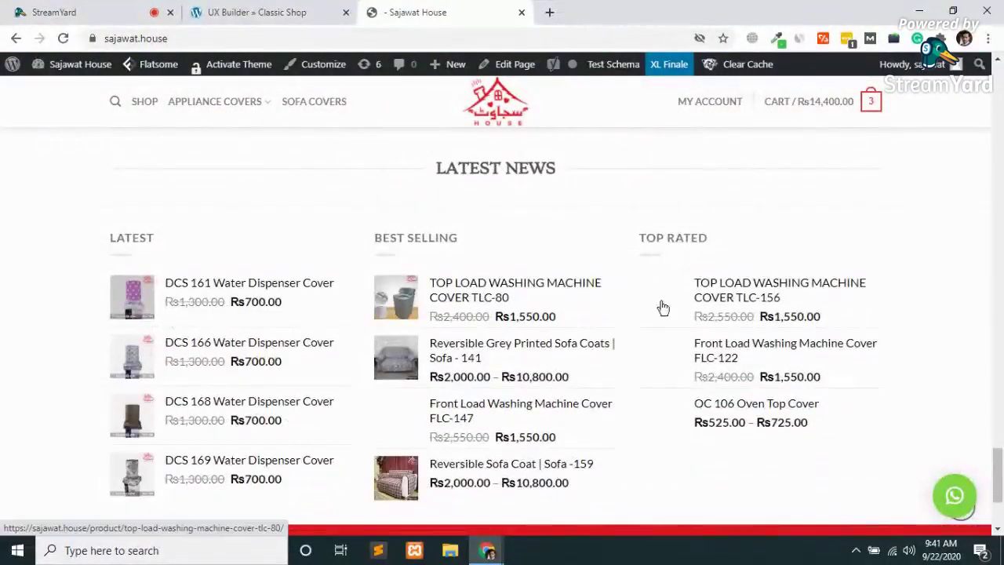
{"action": "scroll", "coordinate": [730, 300], "scroll_direction": "down", "scroll_amount": 2}
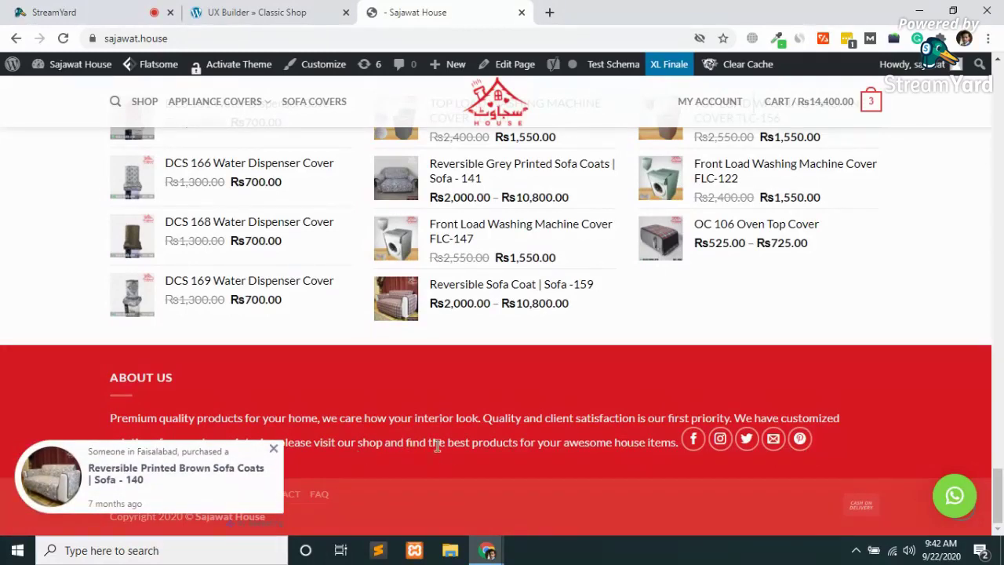
- Leave the page editor for the seogrowth.tools/wp-admin dashboard and open the theme customizer
{"action": "left_click", "coordinate": [254, 10]}
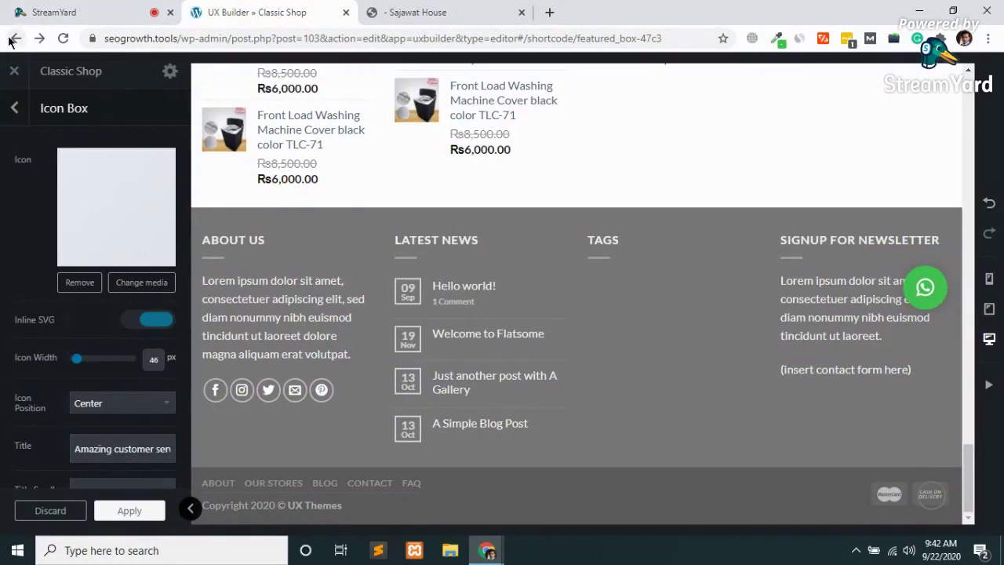
{"action": "left_click_drag", "start_coordinate": [232, 39], "coordinate": [665, 38]}
{"action": "key", "text": "BackSpace"}
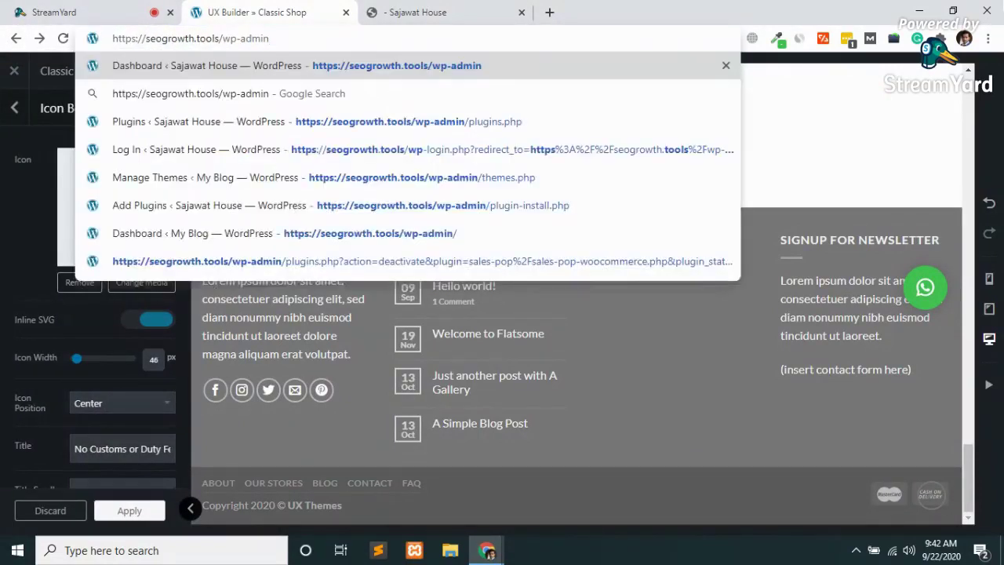
{"action": "key", "text": "Return"}
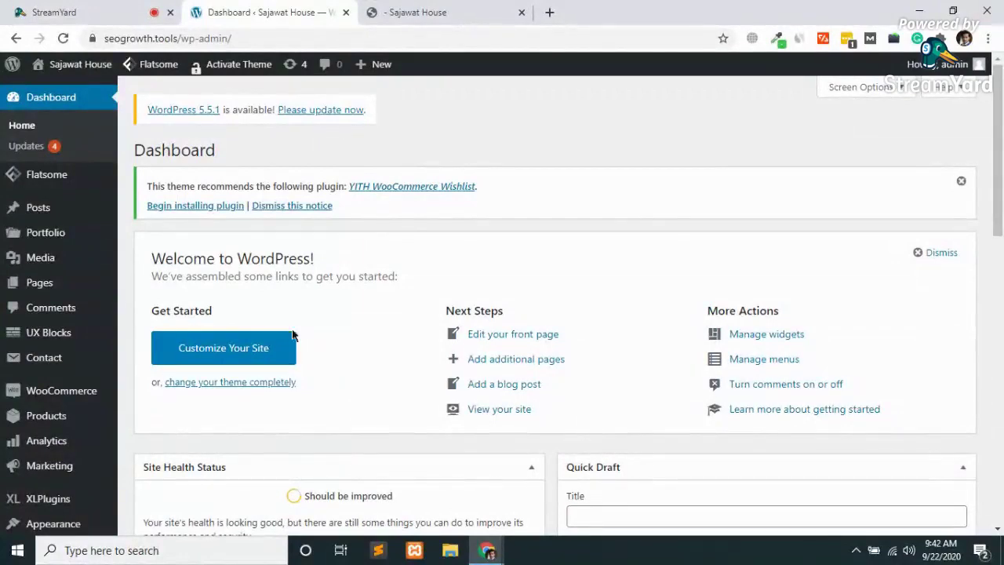
{"action": "scroll", "coordinate": [12, 443], "scroll_direction": "down", "scroll_amount": 5}
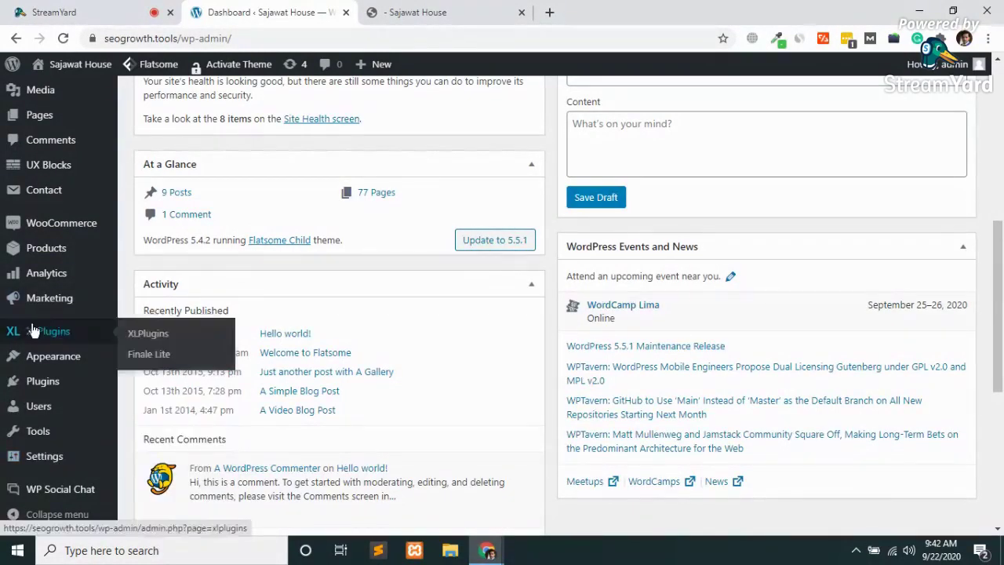
{"action": "mouse_move", "coordinate": [69, 357]}
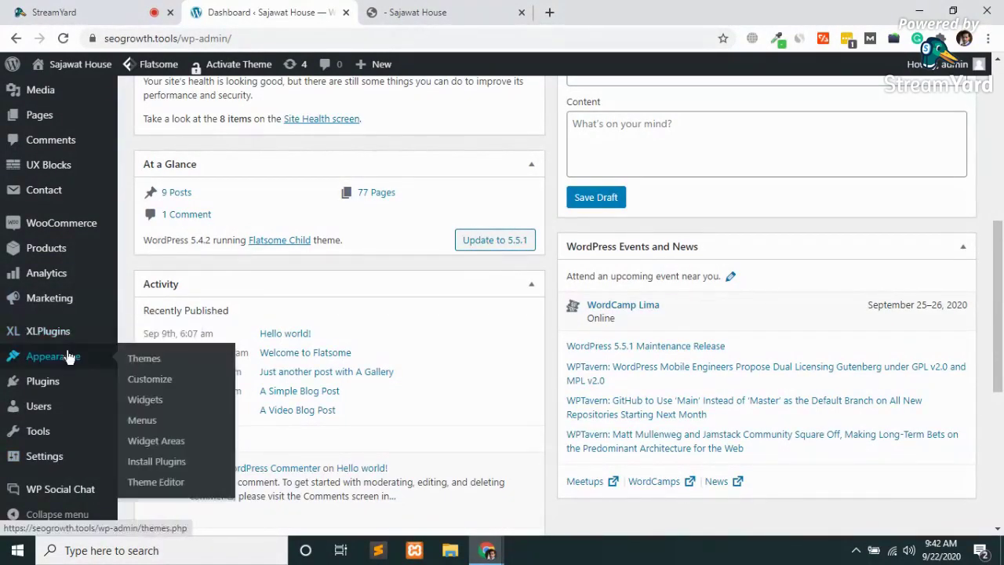
{"action": "left_click", "coordinate": [147, 388]}
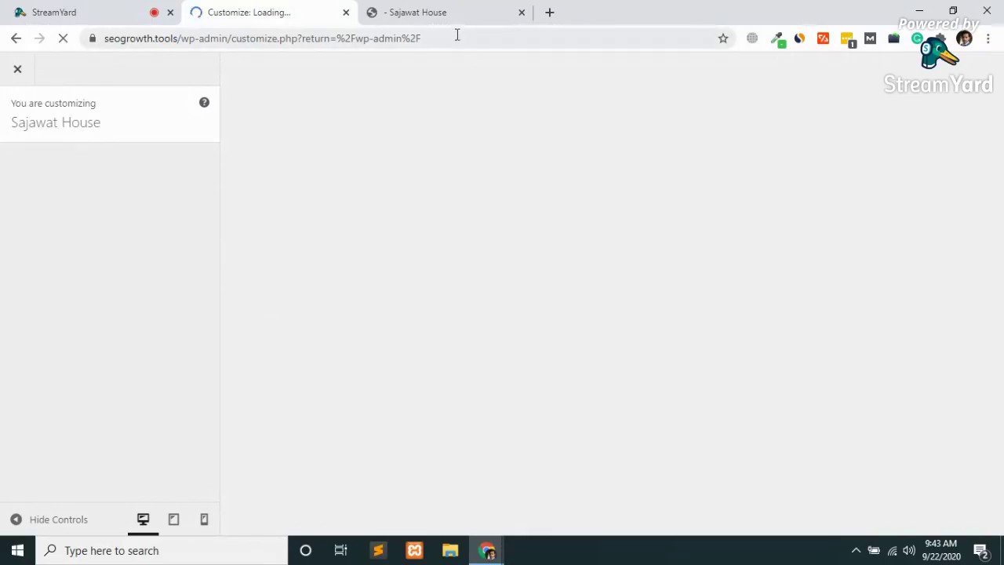
- Look over the sajawat.house home page from its footer back up to the header and main banner
{"action": "left_click", "coordinate": [452, 9]}
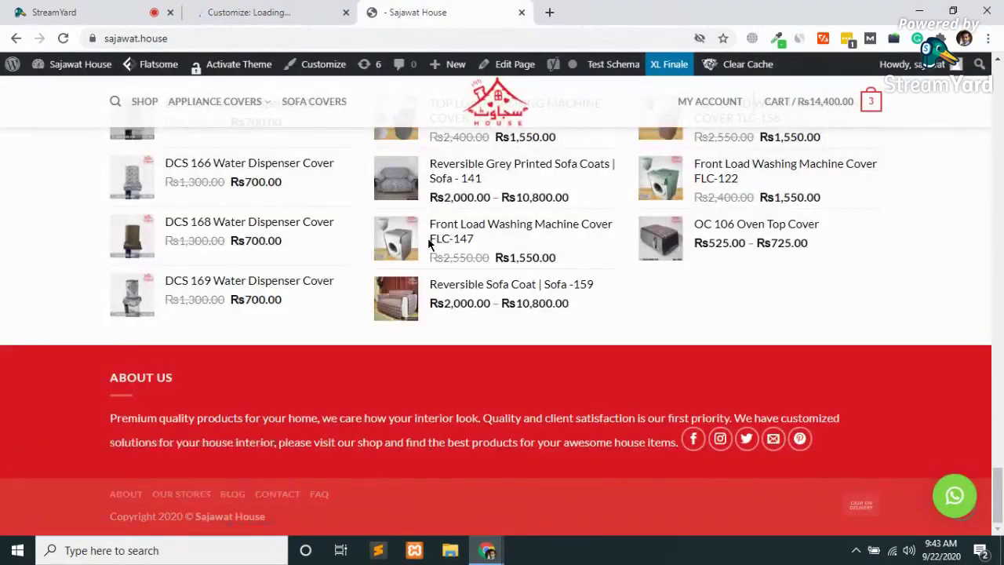
{"action": "scroll", "coordinate": [431, 245], "scroll_direction": "up", "scroll_amount": 15}
{"action": "scroll", "coordinate": [431, 245], "scroll_direction": "up", "scroll_amount": 10}
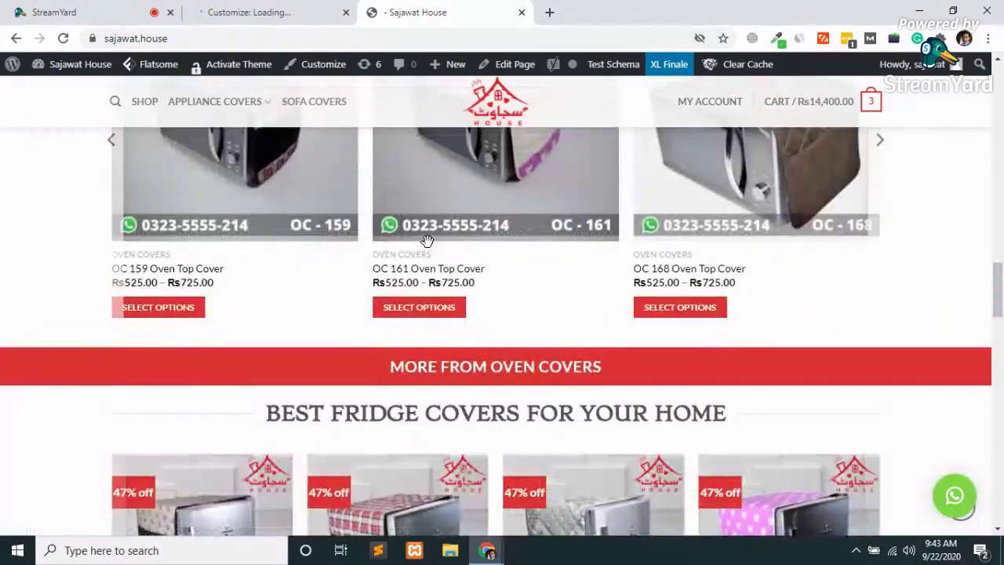
{"action": "scroll", "coordinate": [428, 245], "scroll_direction": "up", "scroll_amount": 10}
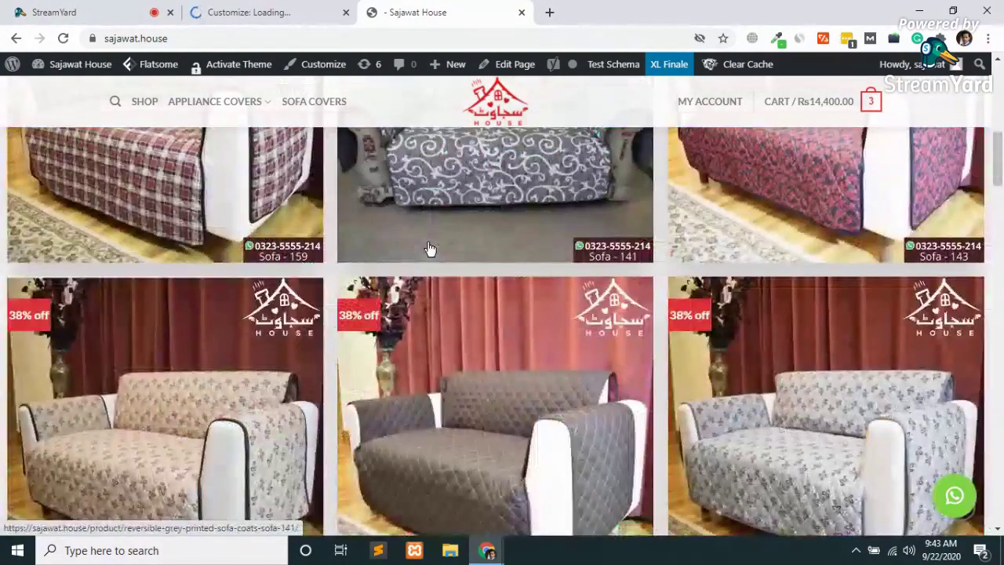
{"action": "scroll", "coordinate": [429, 245], "scroll_direction": "up", "scroll_amount": 10}
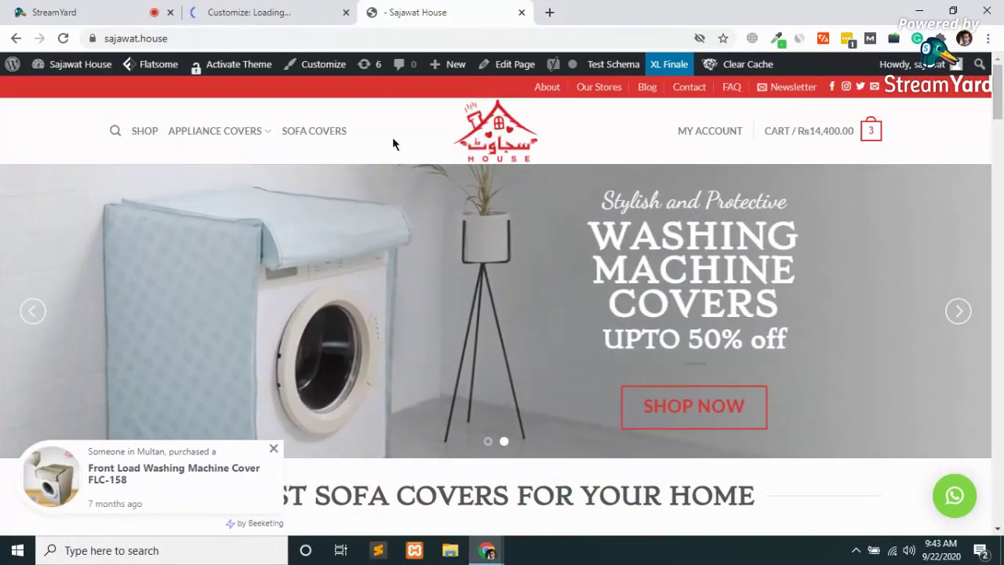
- Open the Footer settings in the seogrowth.tools customizer and examine the Footer 1 and Footer 2 widget areas in the preview
{"action": "left_click", "coordinate": [329, 15]}
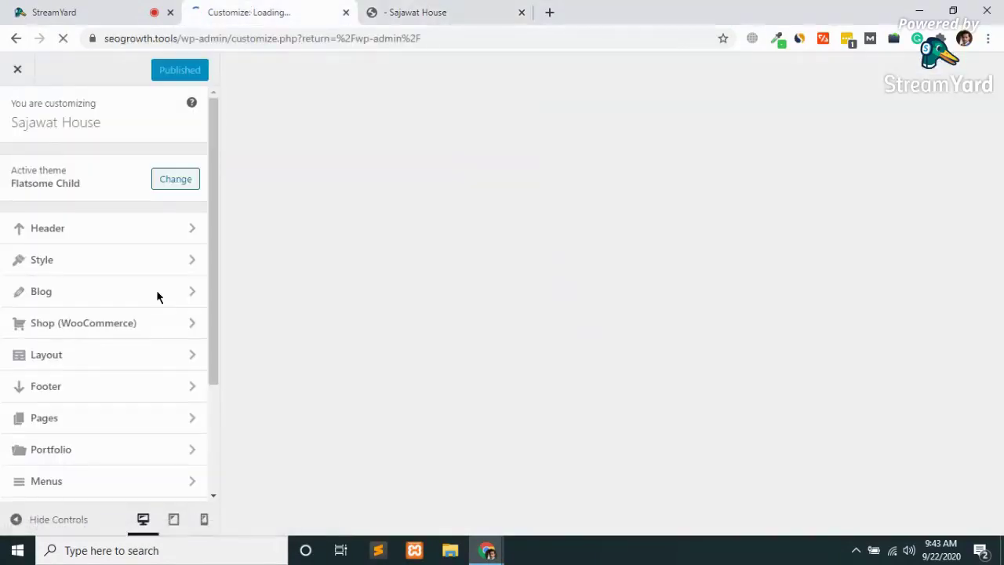
{"action": "left_click", "coordinate": [64, 392]}
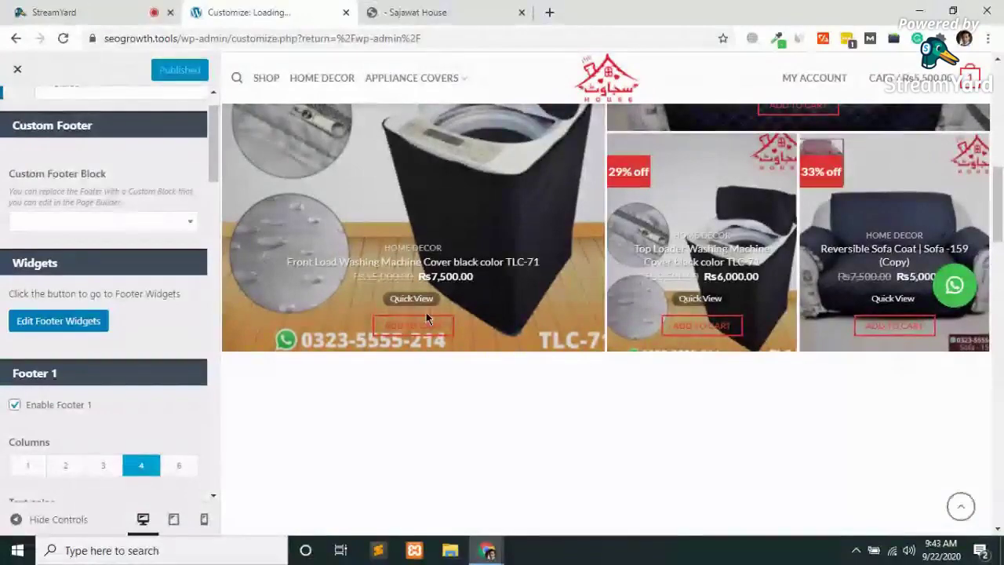
{"action": "scroll", "coordinate": [425, 318], "scroll_direction": "down", "scroll_amount": 5}
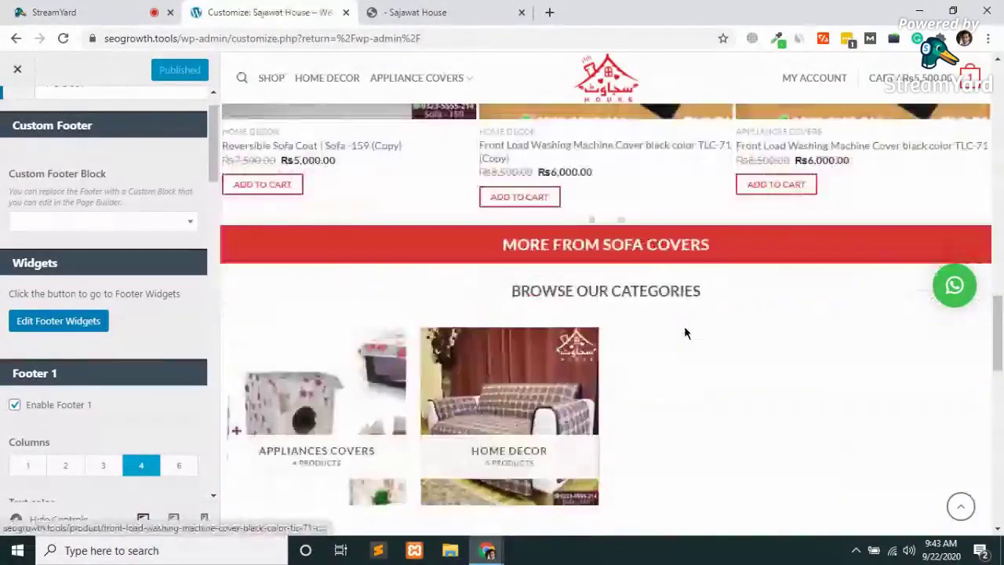
{"action": "scroll", "coordinate": [684, 326], "scroll_direction": "down", "scroll_amount": 2}
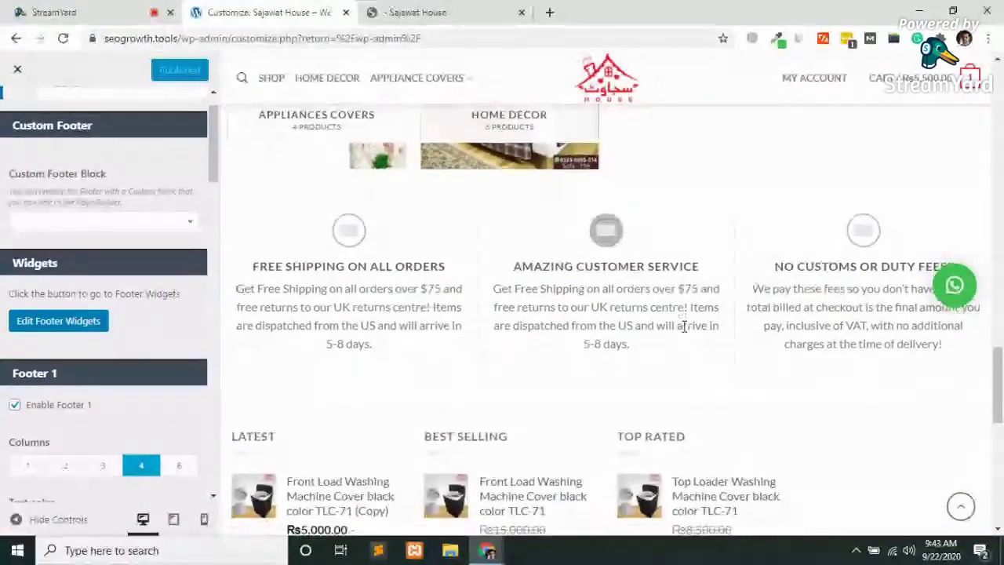
{"action": "scroll", "coordinate": [684, 326], "scroll_direction": "down", "scroll_amount": 3}
{"action": "scroll", "coordinate": [684, 326], "scroll_direction": "down", "scroll_amount": 1}
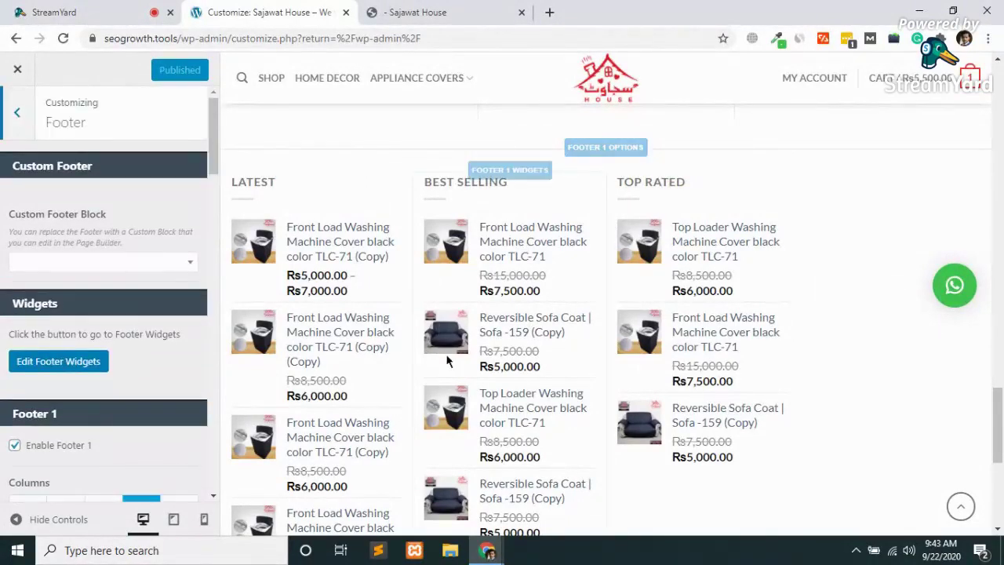
{"action": "scroll", "coordinate": [448, 361], "scroll_direction": "down", "scroll_amount": 2}
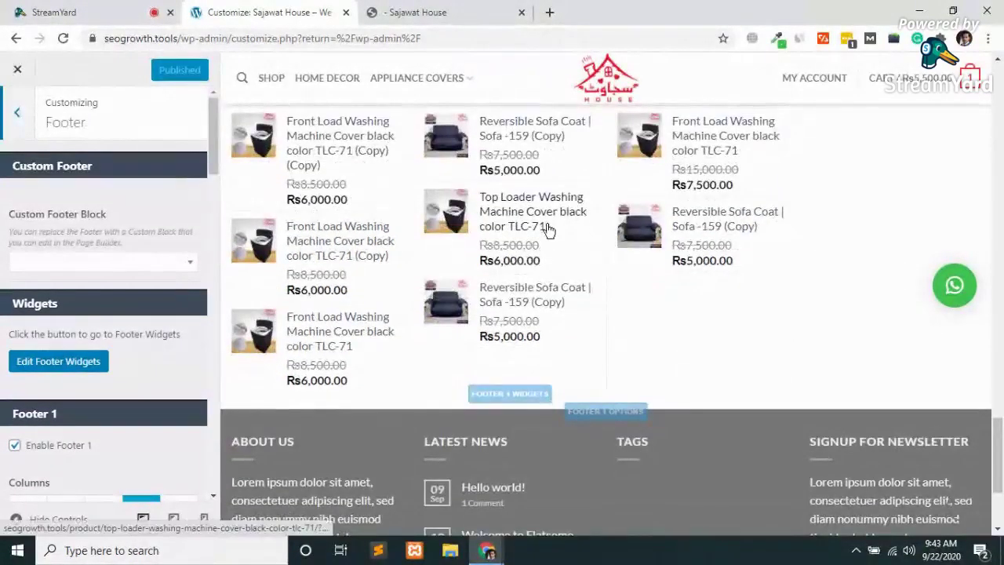
{"action": "scroll", "coordinate": [547, 224], "scroll_direction": "down", "scroll_amount": 2}
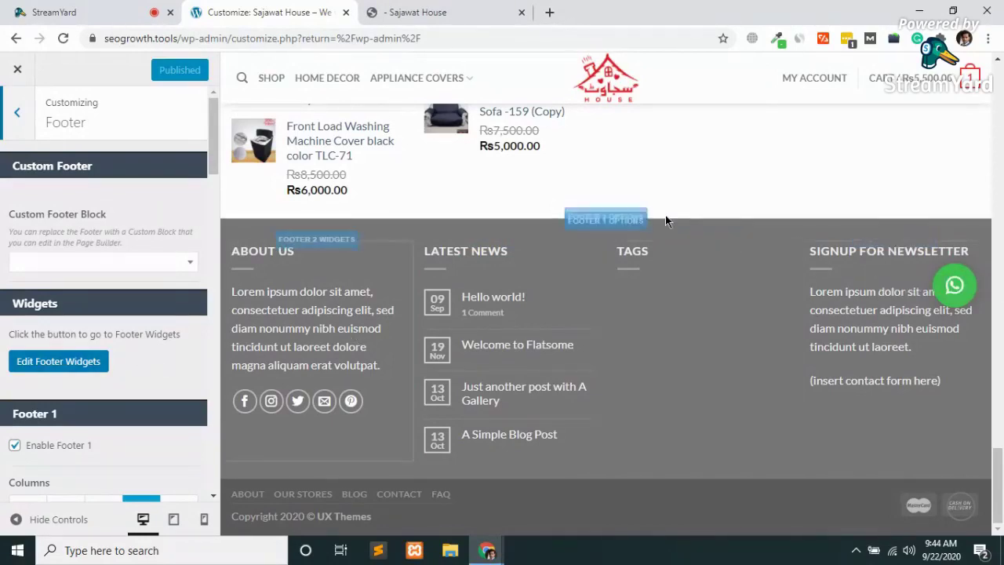
{"action": "scroll", "coordinate": [665, 221], "scroll_direction": "up", "scroll_amount": 4}
- Check the Latest, Best Selling and Top Rated lists on sajawat.house and set Footer 1 in the seogrowth.tools customizer to 3 columns
{"action": "left_click", "coordinate": [416, 12]}
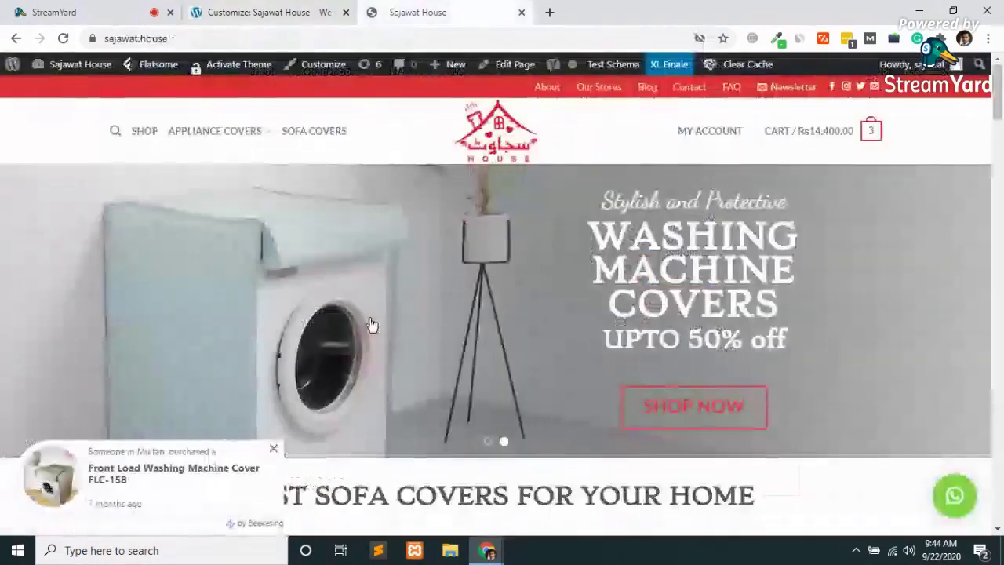
{"action": "scroll", "coordinate": [368, 316], "scroll_direction": "down", "scroll_amount": 15}
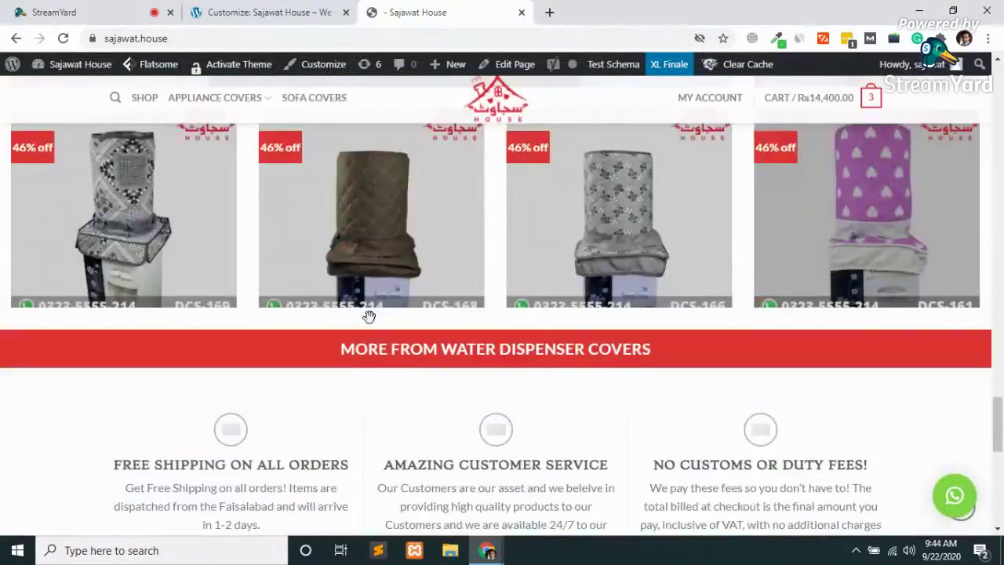
{"action": "scroll", "coordinate": [369, 317], "scroll_direction": "down", "scroll_amount": 8}
{"action": "scroll", "coordinate": [368, 313], "scroll_direction": "up", "scroll_amount": 4}
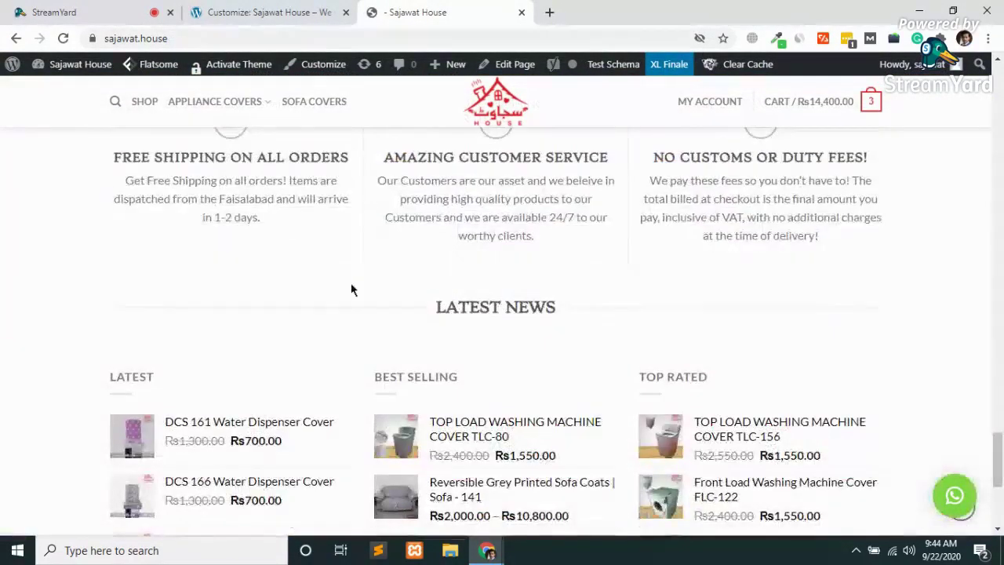
{"action": "scroll", "coordinate": [351, 290], "scroll_direction": "down", "scroll_amount": 2}
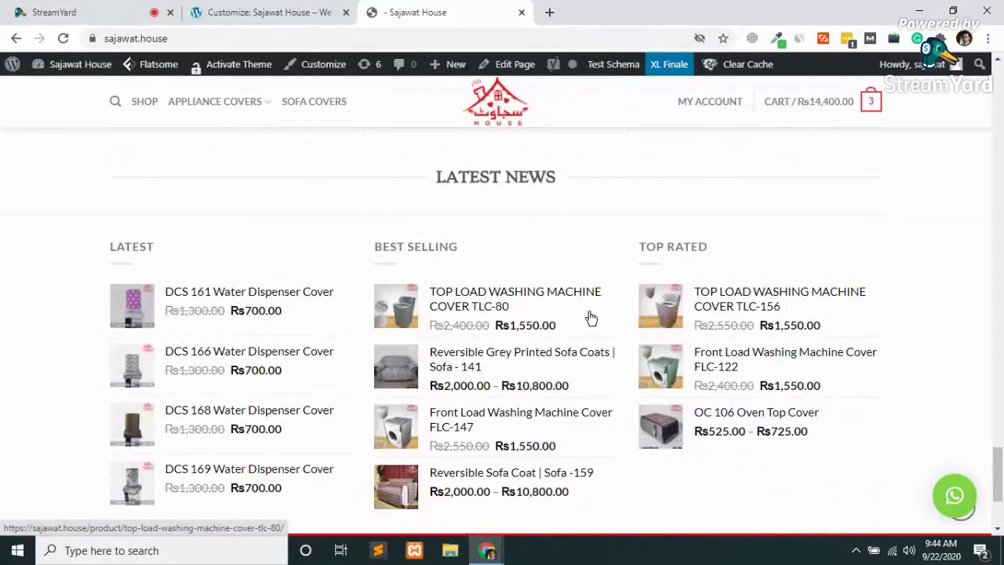
{"action": "left_click", "coordinate": [244, 9]}
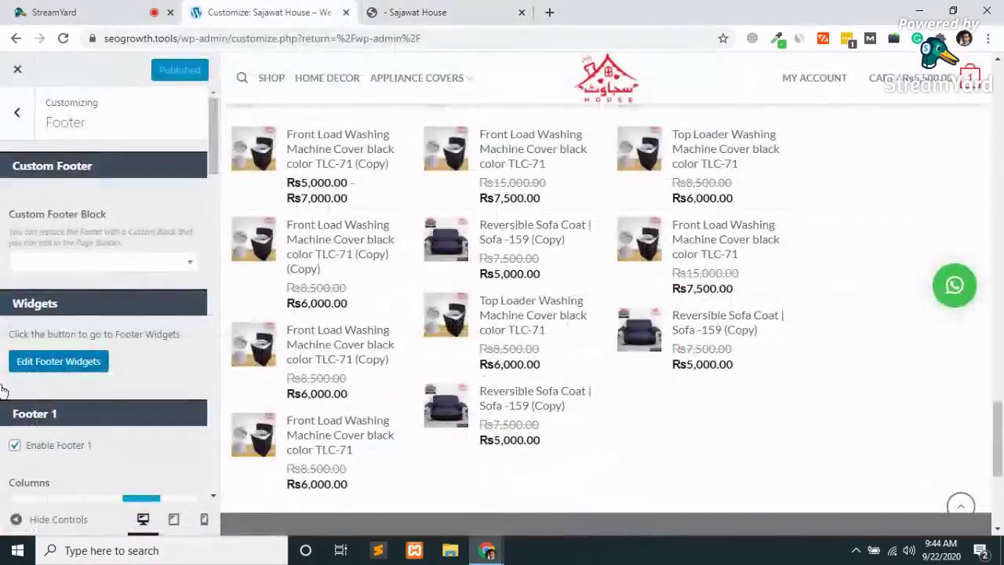
{"action": "scroll", "coordinate": [2, 391], "scroll_direction": "down", "scroll_amount": 3}
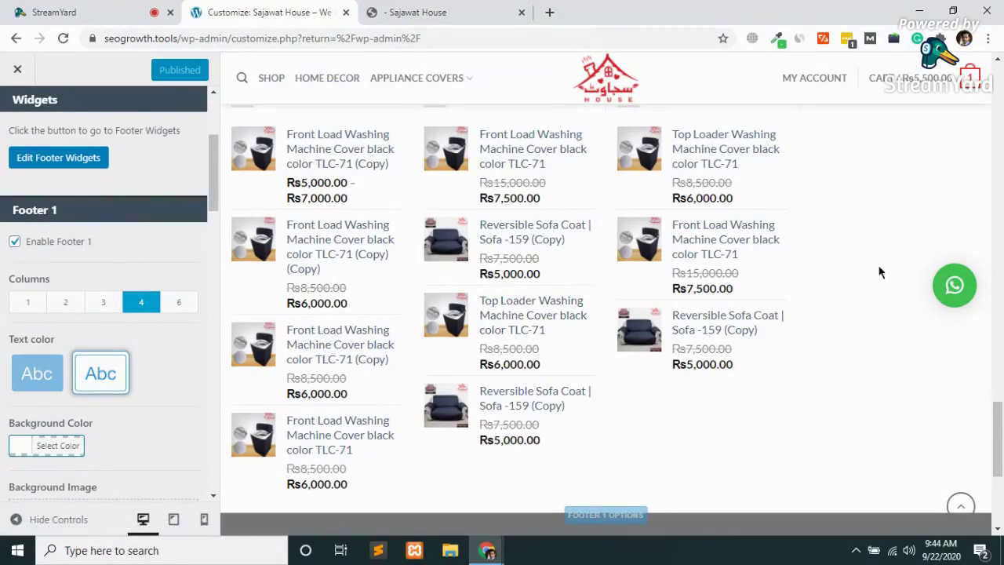
{"action": "scroll", "coordinate": [861, 224], "scroll_direction": "up", "scroll_amount": 1}
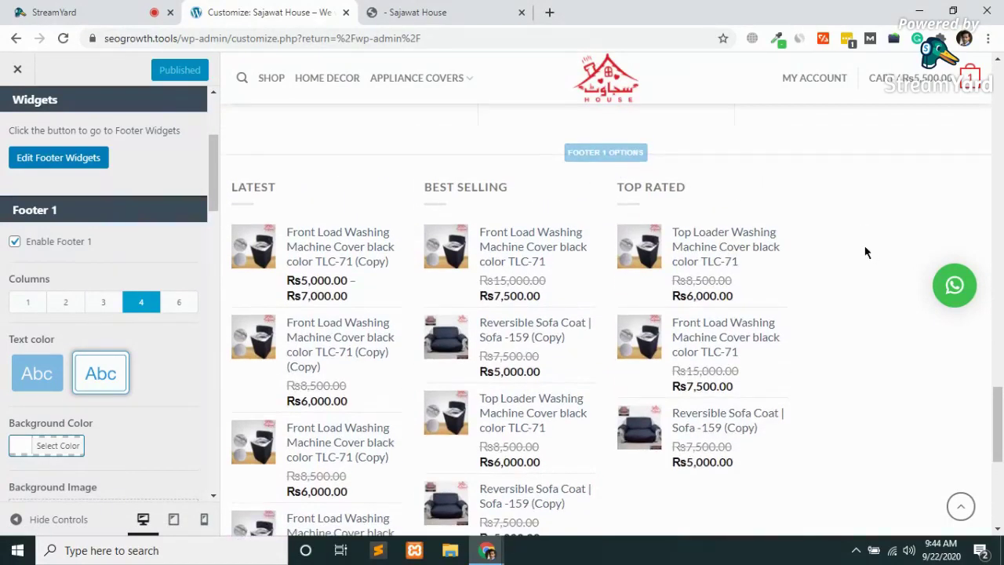
{"action": "scroll", "coordinate": [866, 251], "scroll_direction": "down", "scroll_amount": 1}
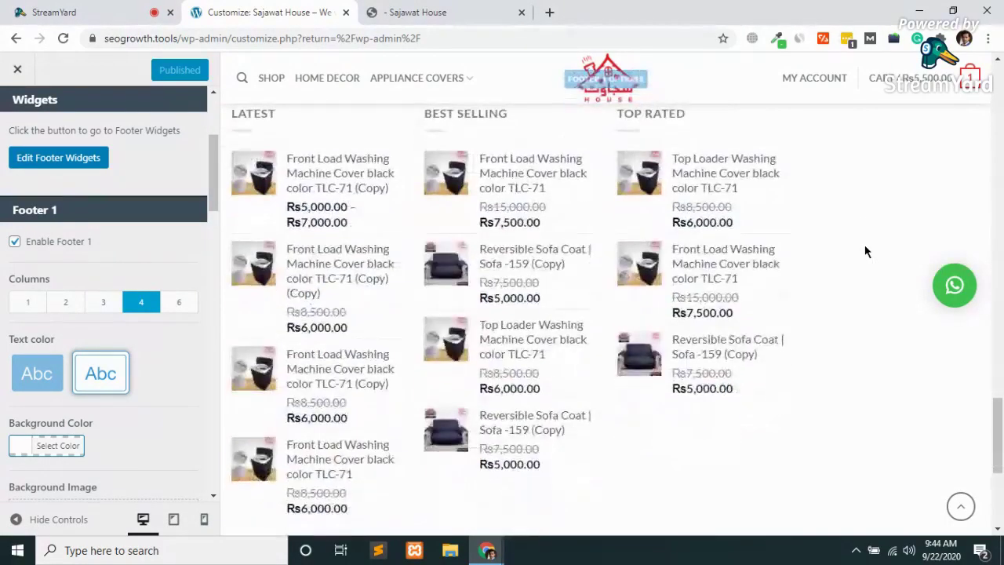
{"action": "left_click", "coordinate": [104, 306]}
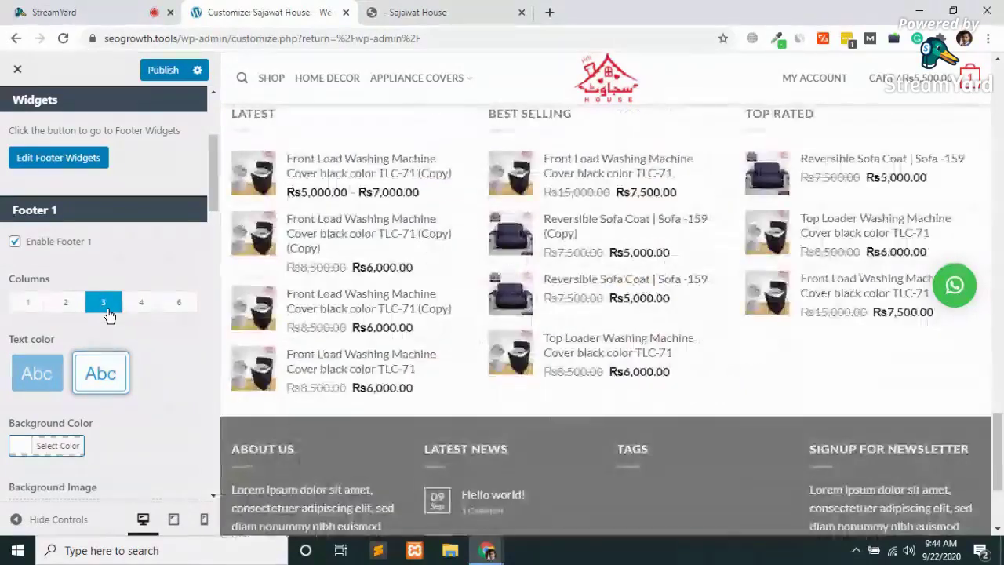
{"action": "scroll", "coordinate": [522, 219], "scroll_direction": "up", "scroll_amount": 2}
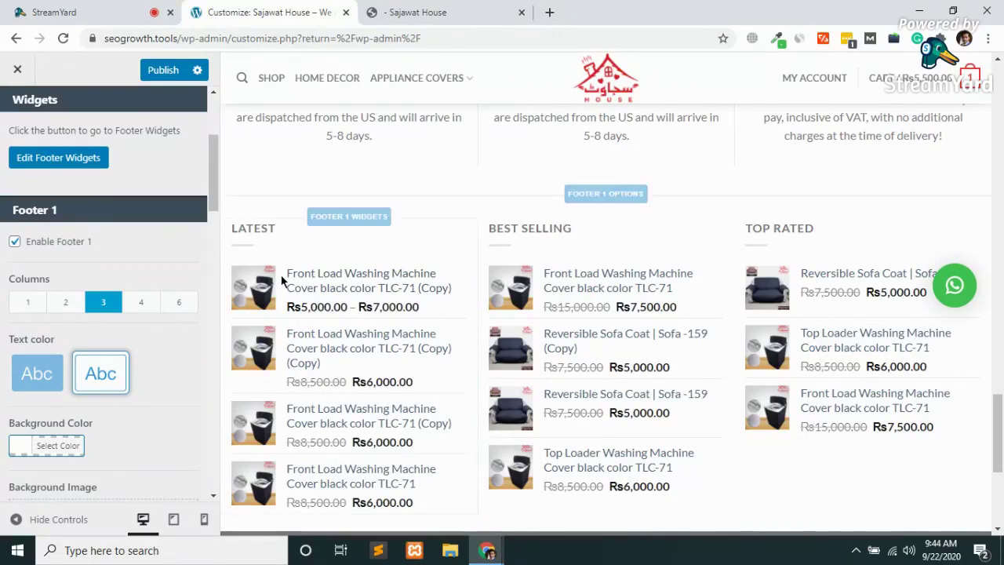
{"action": "scroll", "coordinate": [398, 315], "scroll_direction": "down", "scroll_amount": 1}
- Compare the Footer 2 area with the sajawat.house footer and set Footer 2 in the seogrowth.tools customizer to 1 column
{"action": "scroll", "coordinate": [398, 311], "scroll_direction": "down", "scroll_amount": 3}
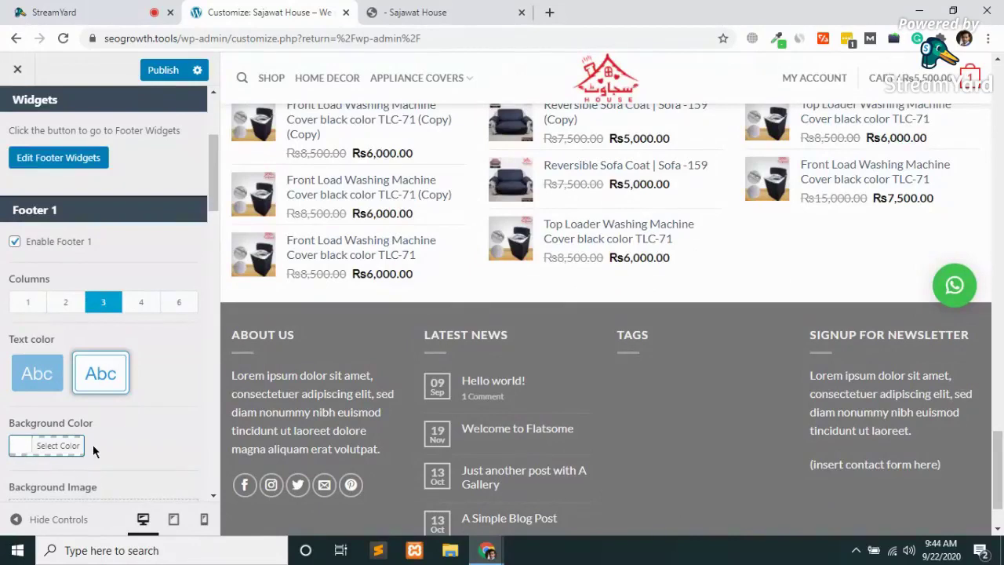
{"action": "scroll", "coordinate": [93, 444], "scroll_direction": "down", "scroll_amount": 3}
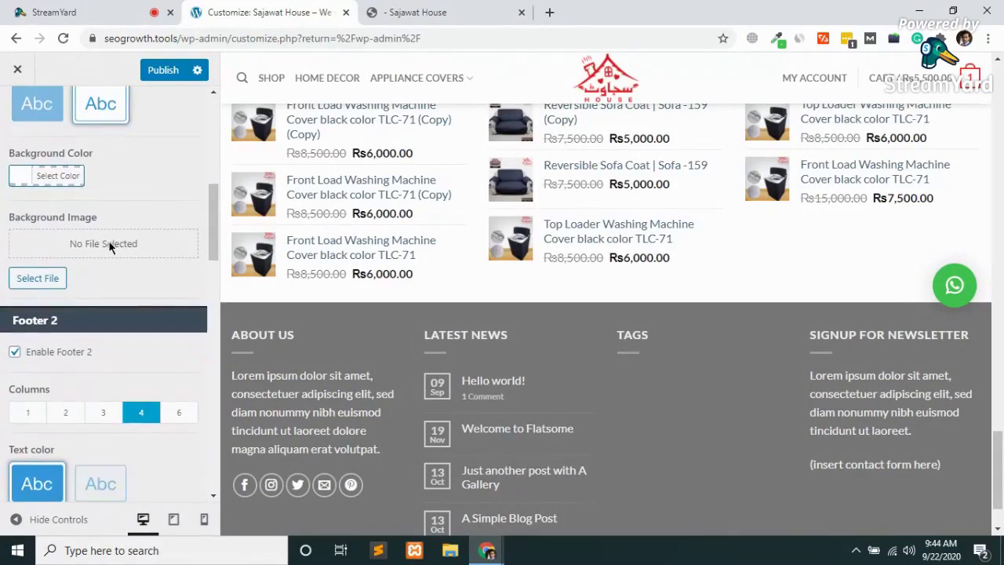
{"action": "scroll", "coordinate": [108, 243], "scroll_direction": "down", "scroll_amount": 2}
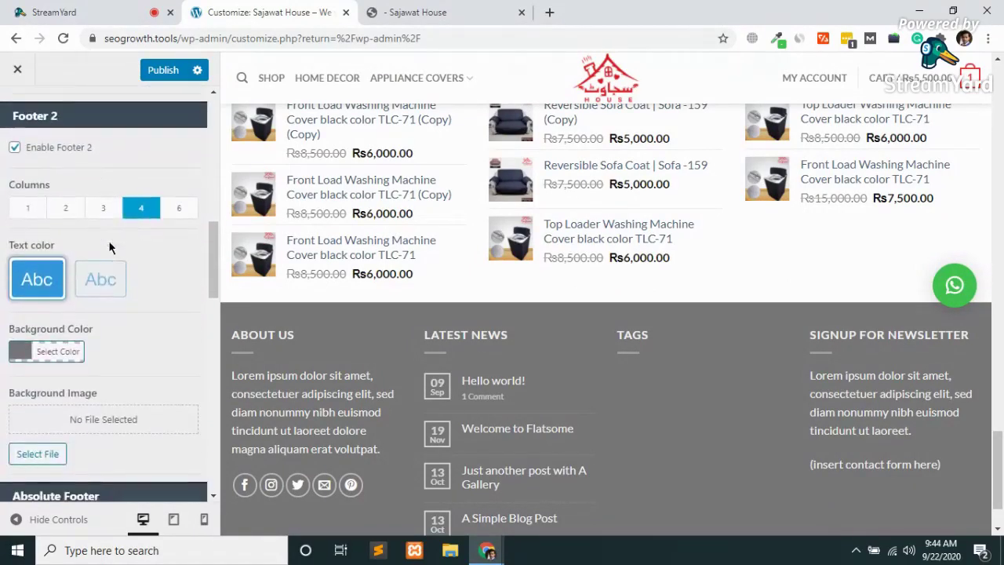
{"action": "scroll", "coordinate": [520, 398], "scroll_direction": "down", "scroll_amount": 1}
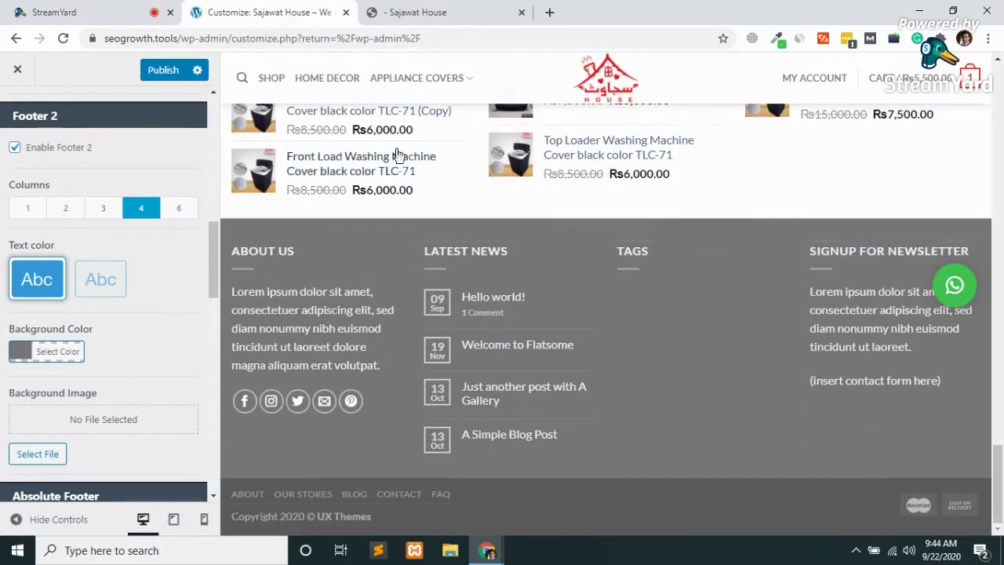
{"action": "left_click", "coordinate": [416, 12]}
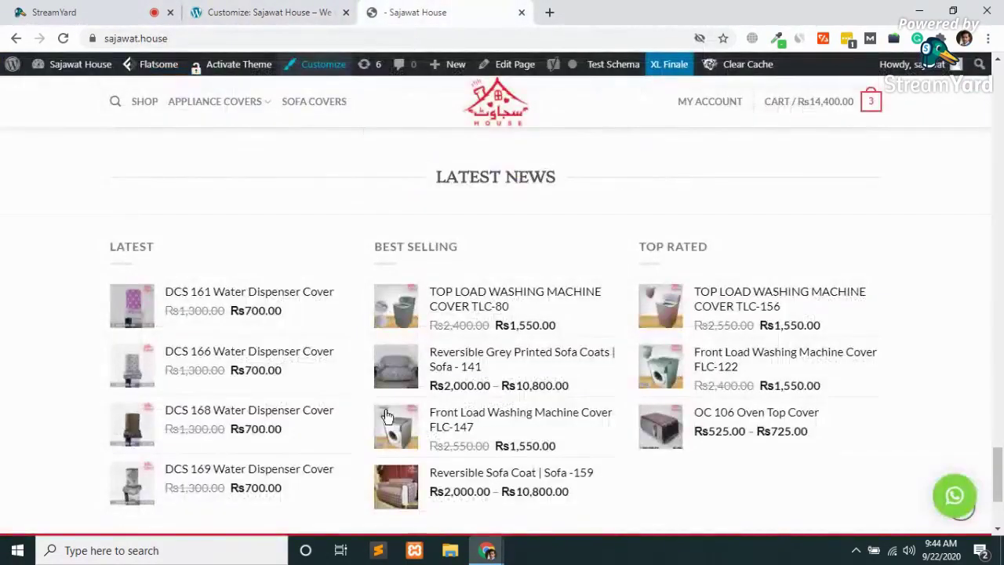
{"action": "scroll", "coordinate": [385, 416], "scroll_direction": "down", "scroll_amount": 2}
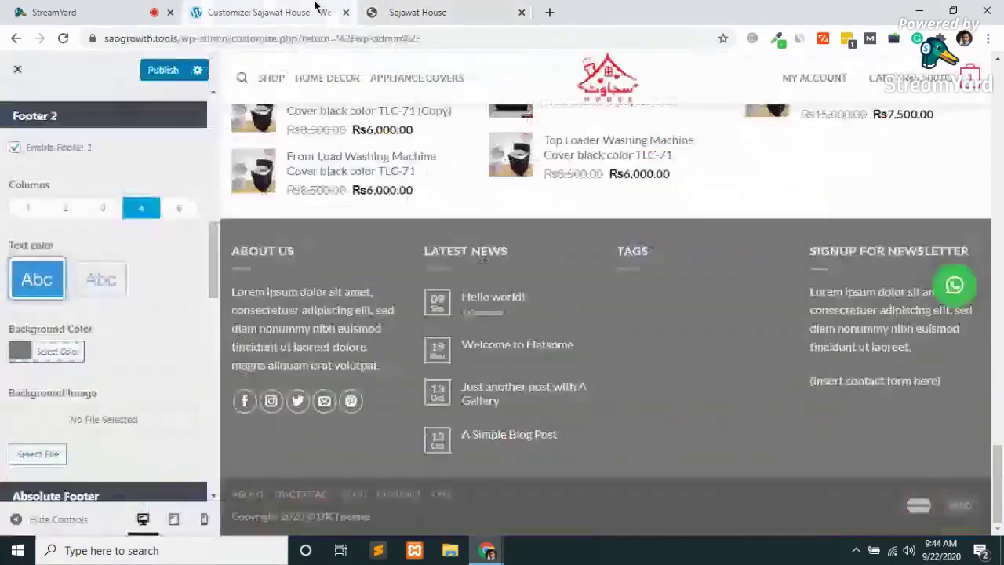
{"action": "left_click", "coordinate": [313, 11]}
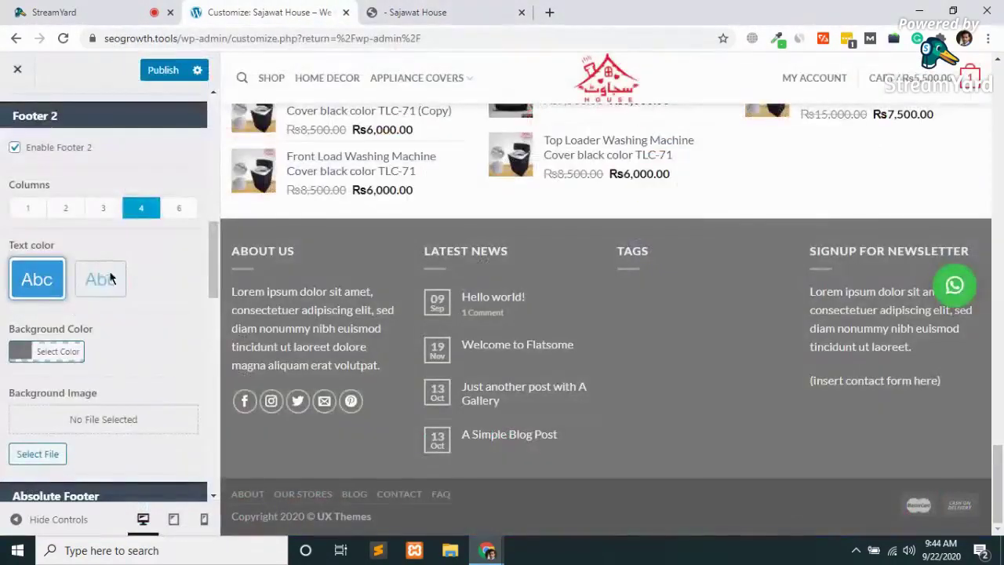
{"action": "left_click", "coordinate": [29, 209]}
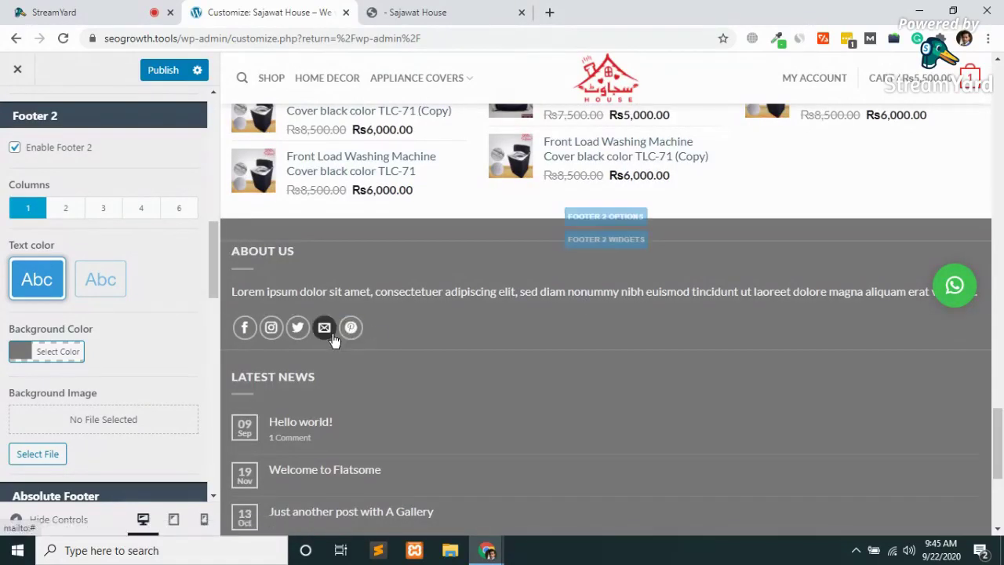
{"action": "scroll", "coordinate": [333, 336], "scroll_direction": "down", "scroll_amount": 1}
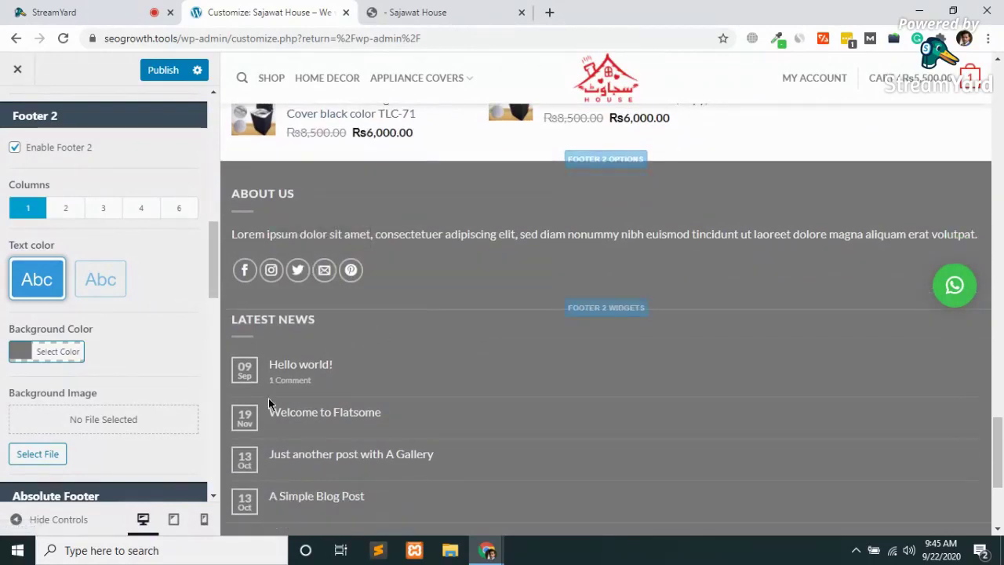
{"action": "scroll", "coordinate": [268, 397], "scroll_direction": "down", "scroll_amount": 1}
{"action": "scroll", "coordinate": [268, 402], "scroll_direction": "down", "scroll_amount": 1}
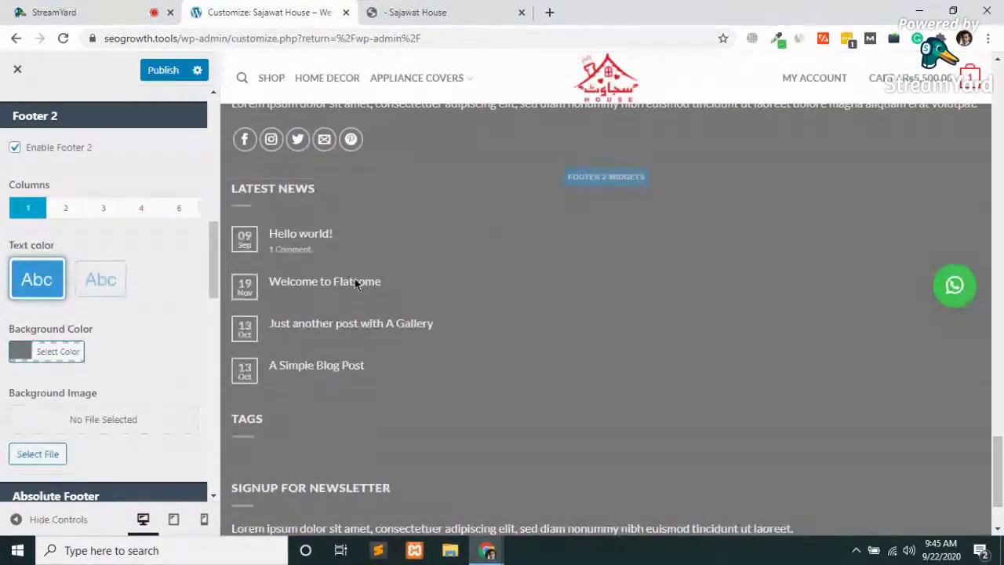
- Open the Footer 2 widgets and remove the Latest News recent posts widget and the Tags product tag cloud widget
{"action": "right_click", "coordinate": [599, 182]}
{"action": "key", "text": "Escape"}
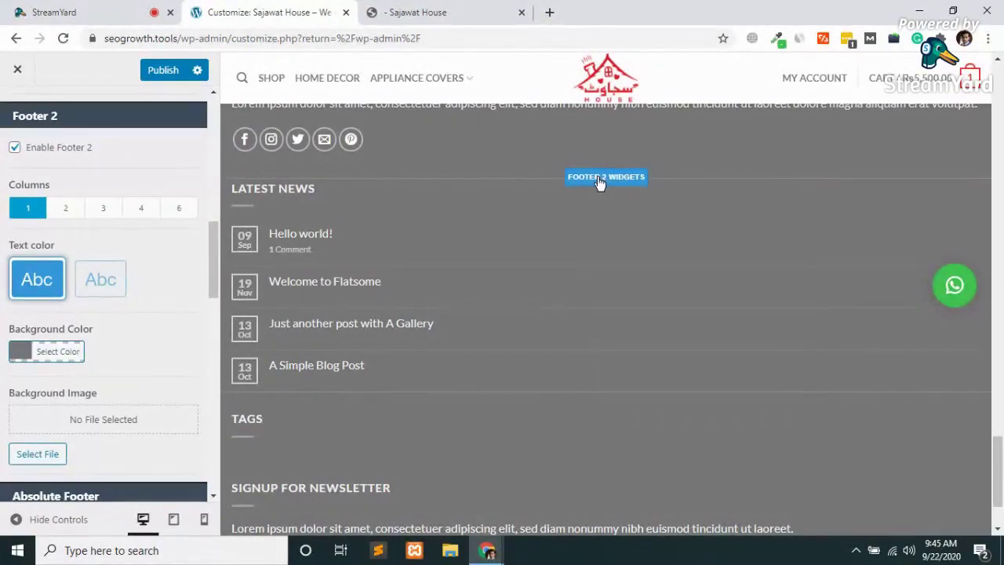
{"action": "left_click", "coordinate": [600, 182]}
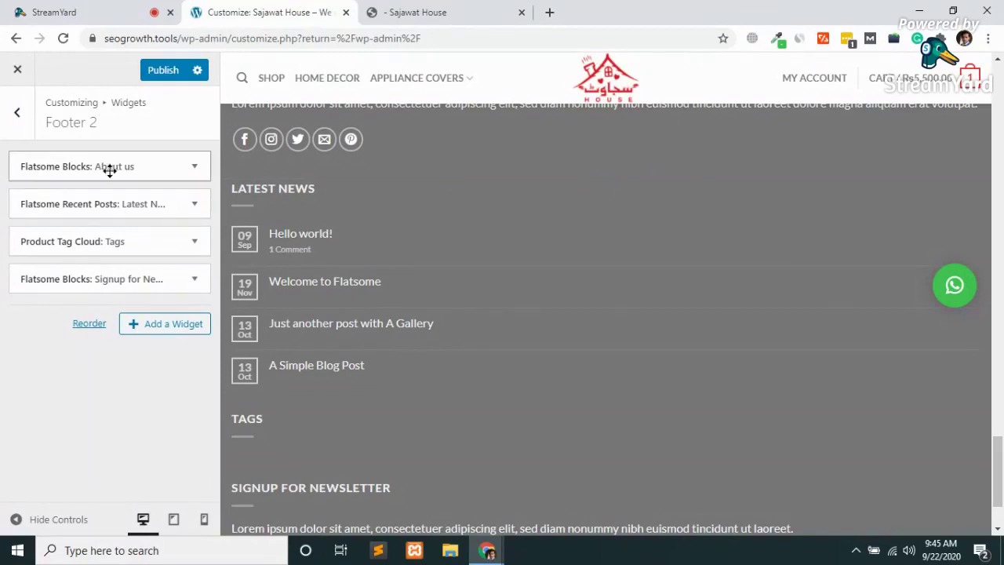
{"action": "scroll", "coordinate": [439, 296], "scroll_direction": "up", "scroll_amount": 2}
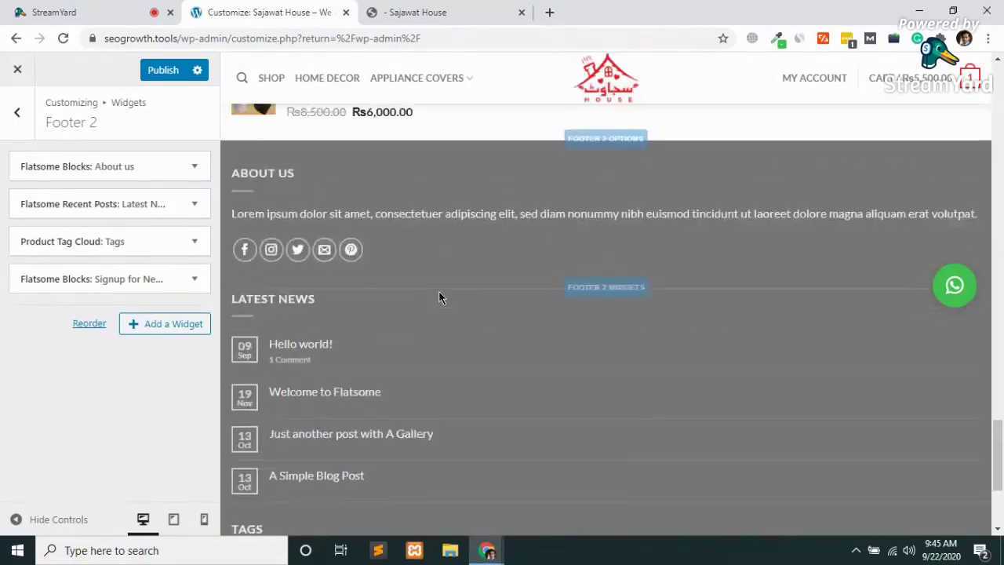
{"action": "left_click", "coordinate": [195, 206]}
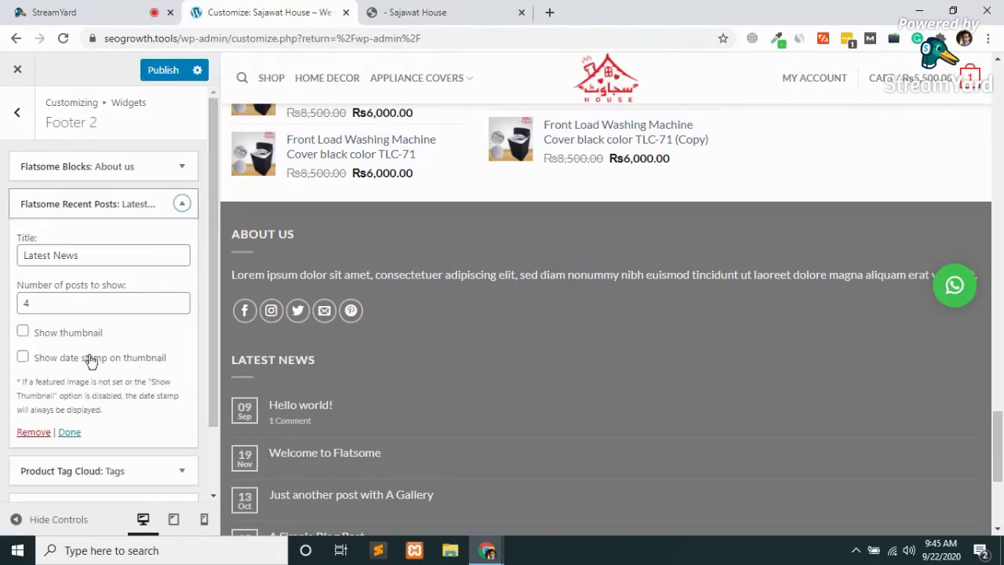
{"action": "left_click", "coordinate": [31, 434]}
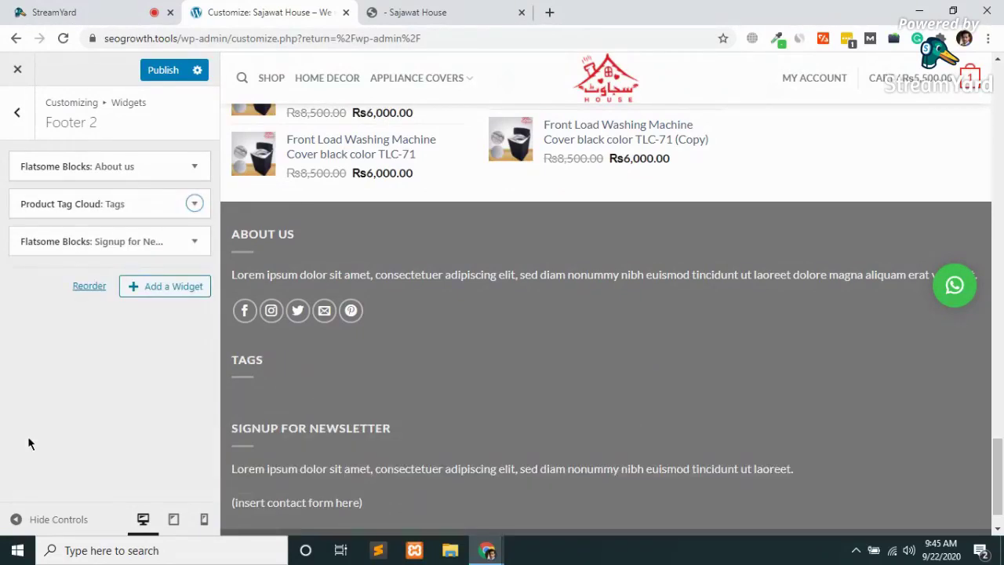
{"action": "left_click", "coordinate": [195, 205]}
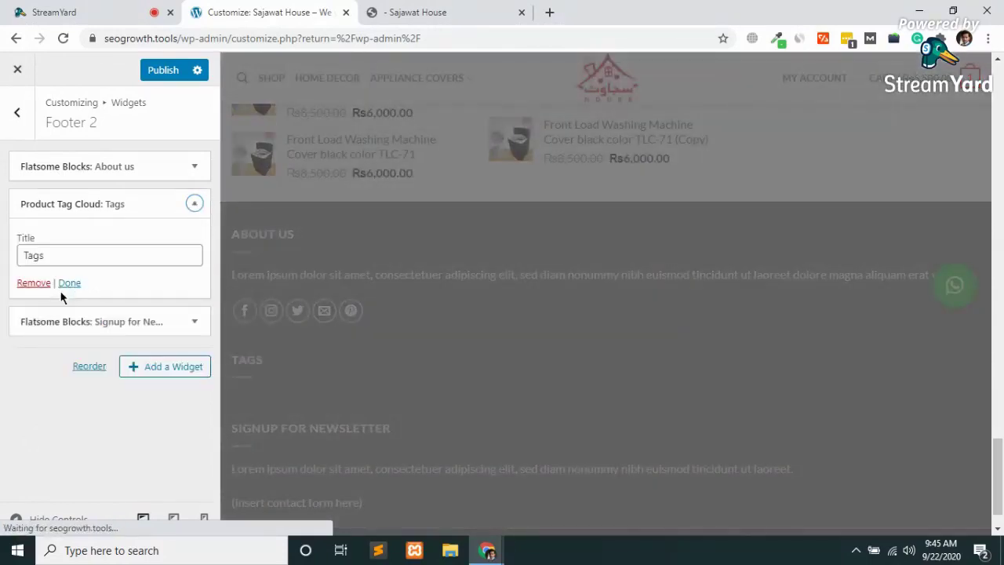
{"action": "left_click", "coordinate": [36, 284]}
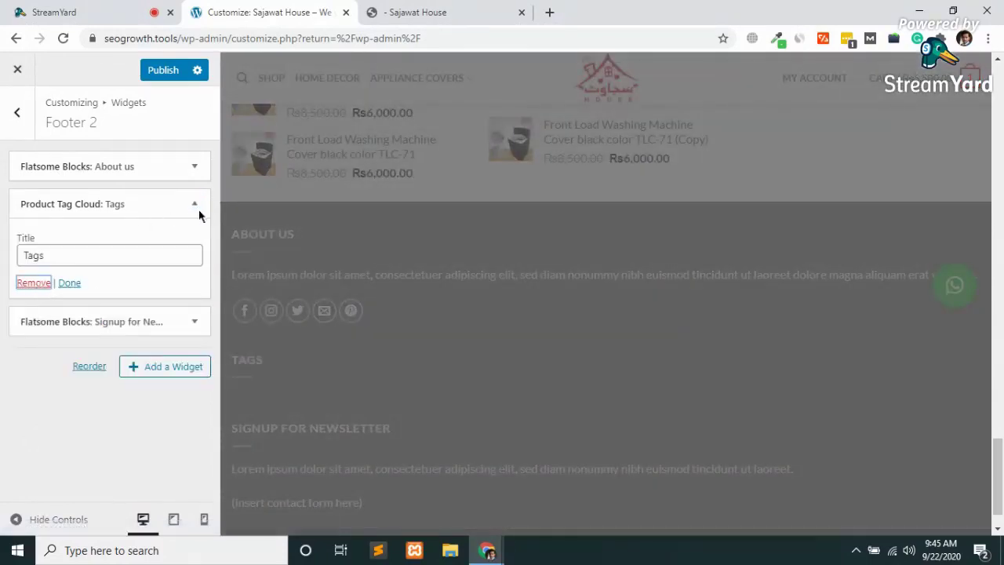
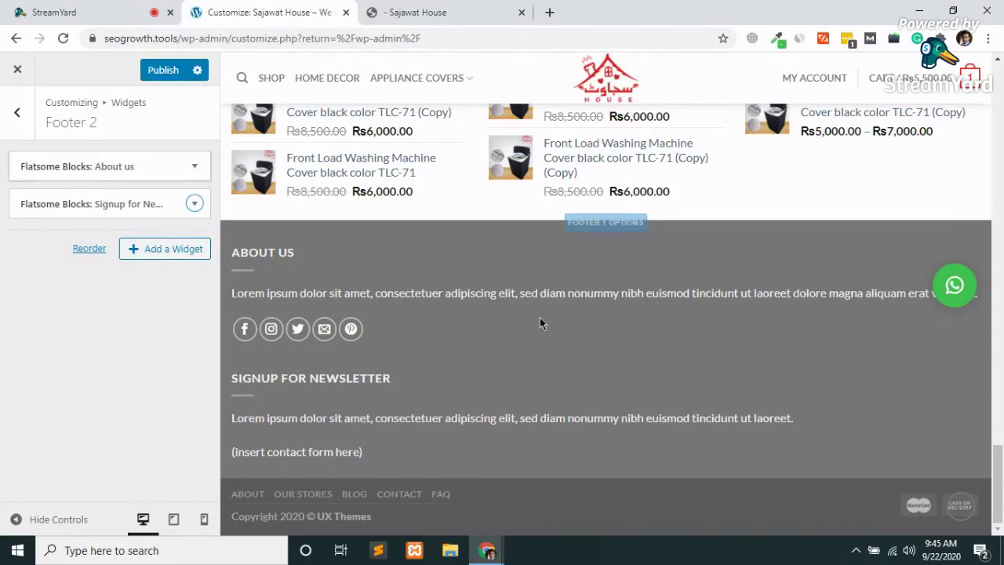
- Look over the home page preview and remove the Signup for Newsletter block widget from Footer 2
{"action": "scroll", "coordinate": [540, 317], "scroll_direction": "up", "scroll_amount": 10}
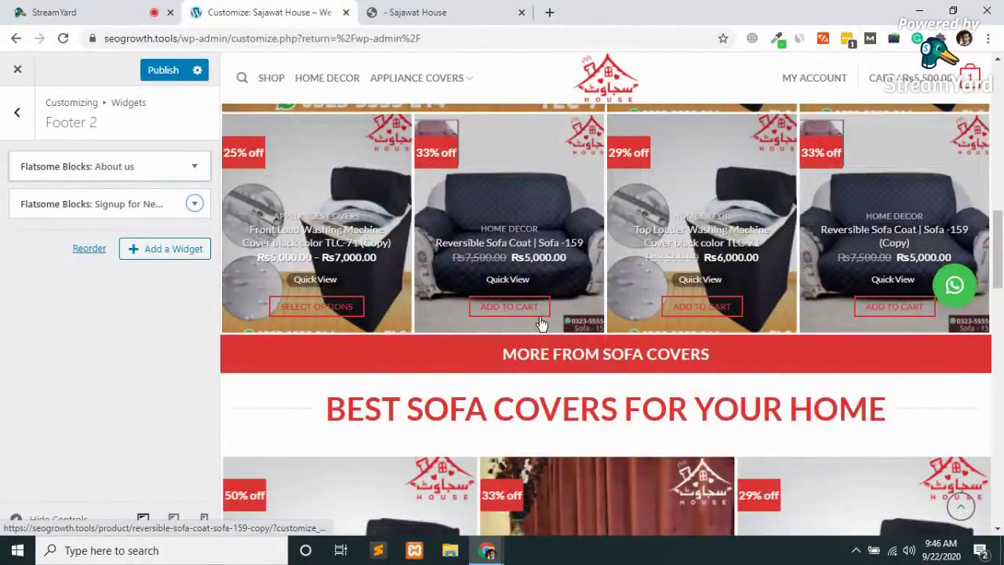
{"action": "scroll", "coordinate": [540, 322], "scroll_direction": "up", "scroll_amount": 5}
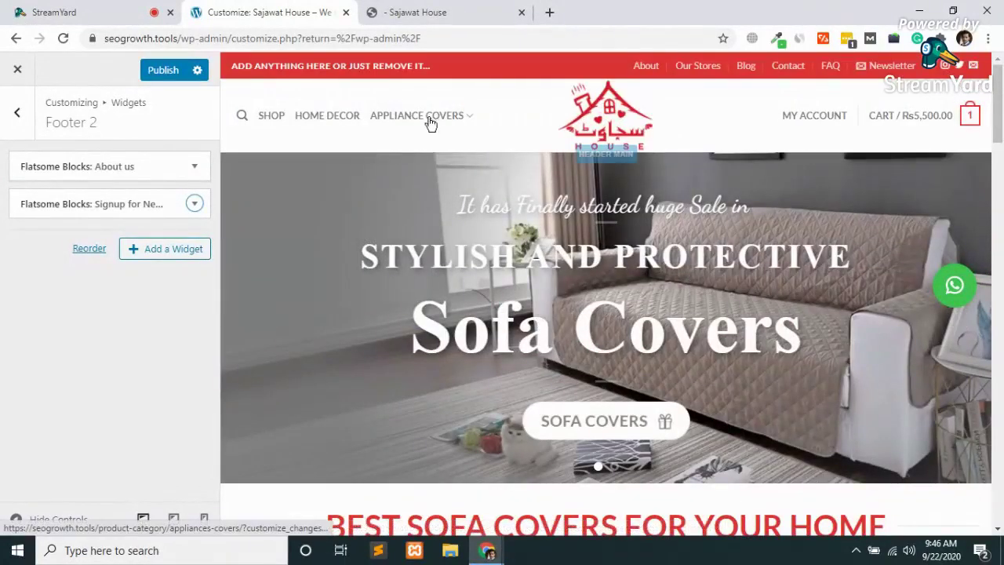
{"action": "mouse_move", "coordinate": [428, 123]}
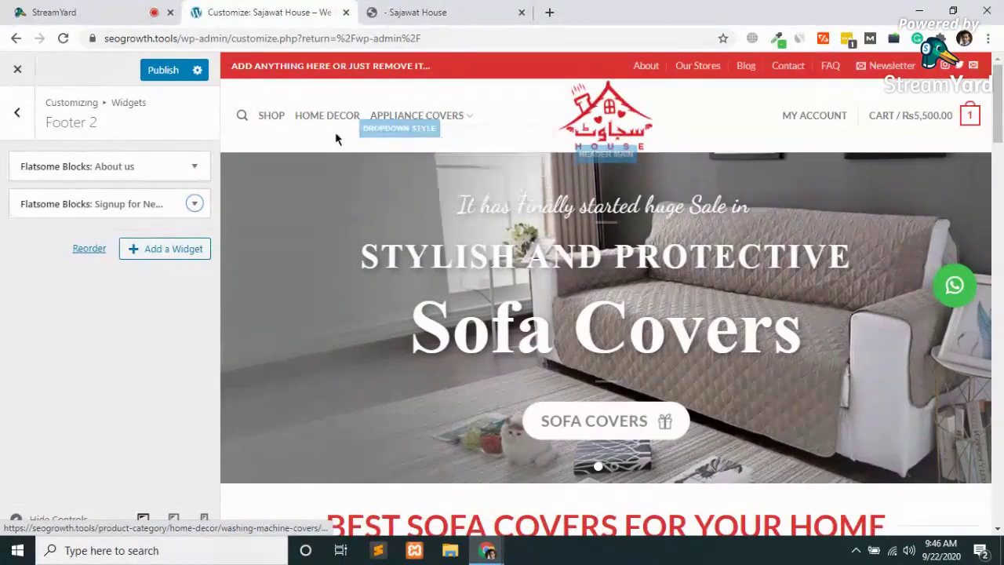
{"action": "scroll", "coordinate": [390, 287], "scroll_direction": "down", "scroll_amount": 10}
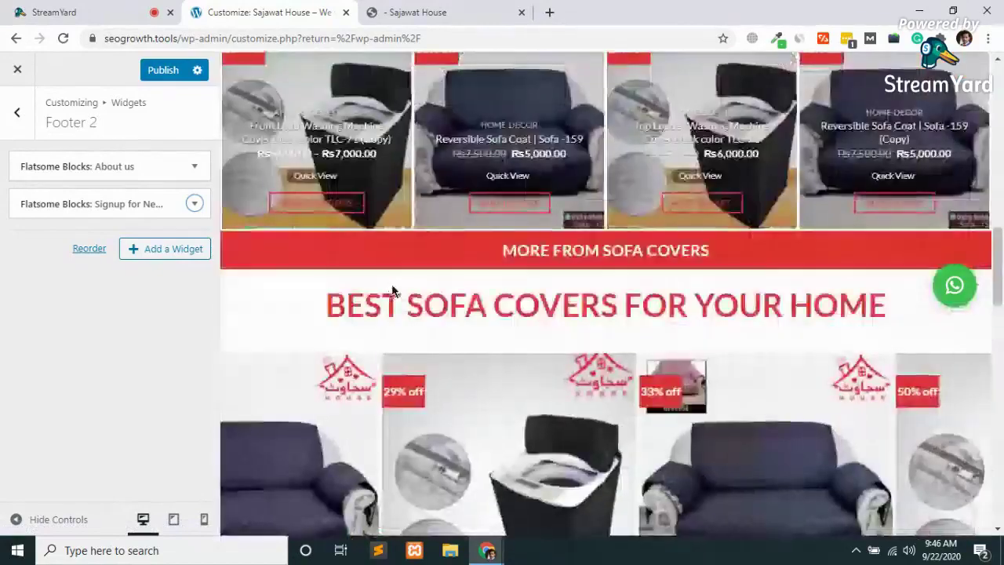
{"action": "scroll", "coordinate": [393, 290], "scroll_direction": "down", "scroll_amount": 10}
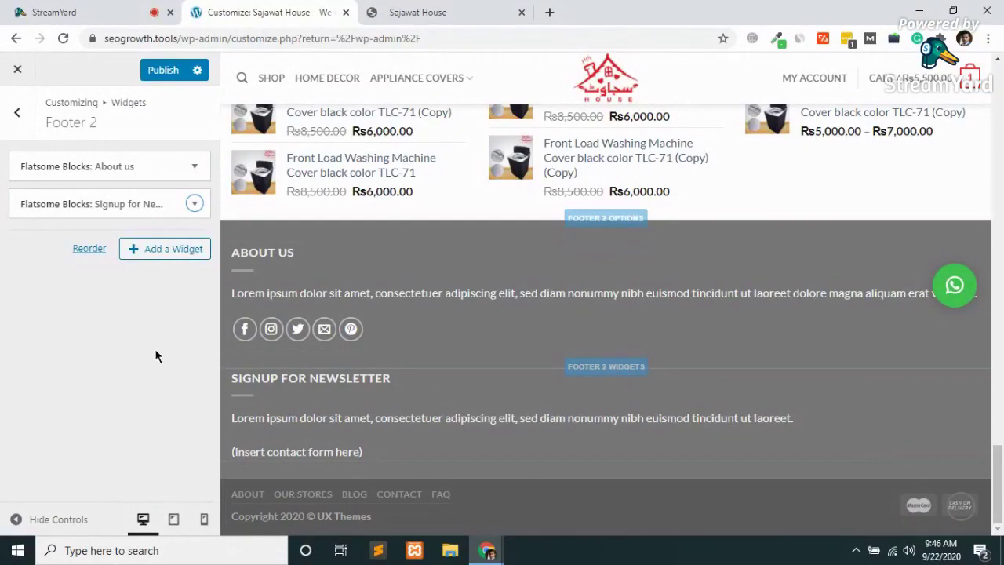
{"action": "left_click", "coordinate": [194, 205]}
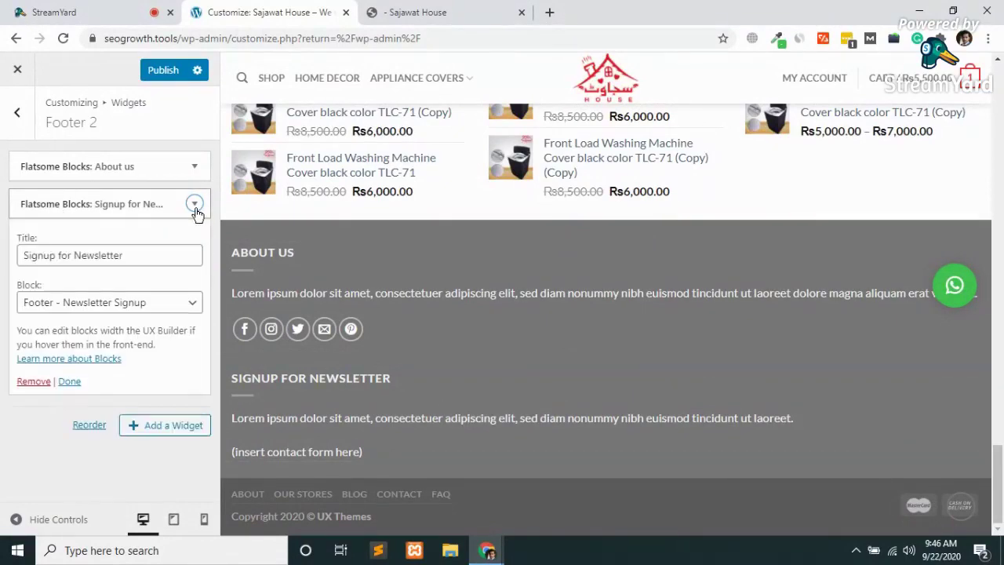
{"action": "left_click", "coordinate": [32, 384]}
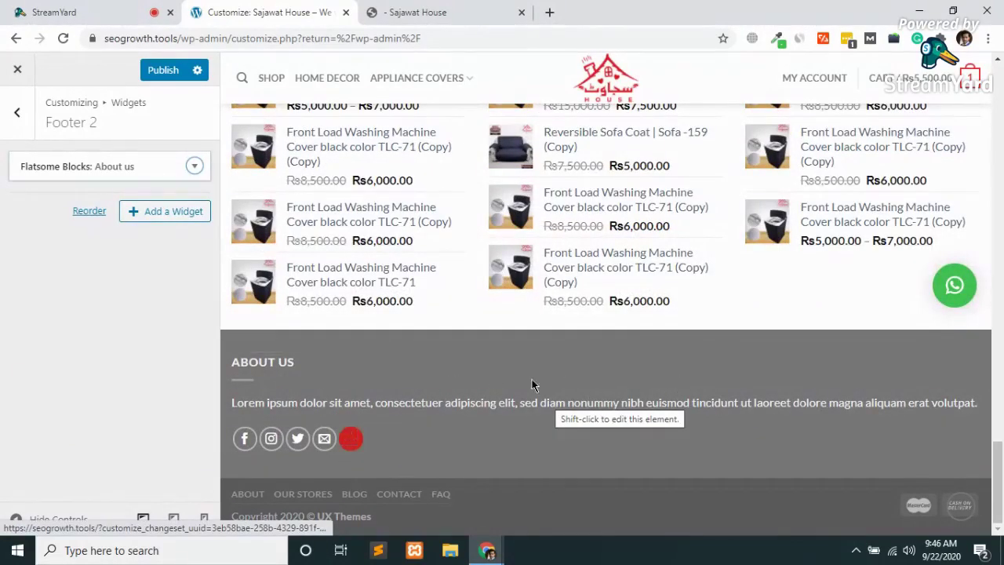
- Publish the Footer 2 widget changes and return to the theme's Footer settings at the Footer 2 section
{"action": "left_click", "coordinate": [163, 70]}
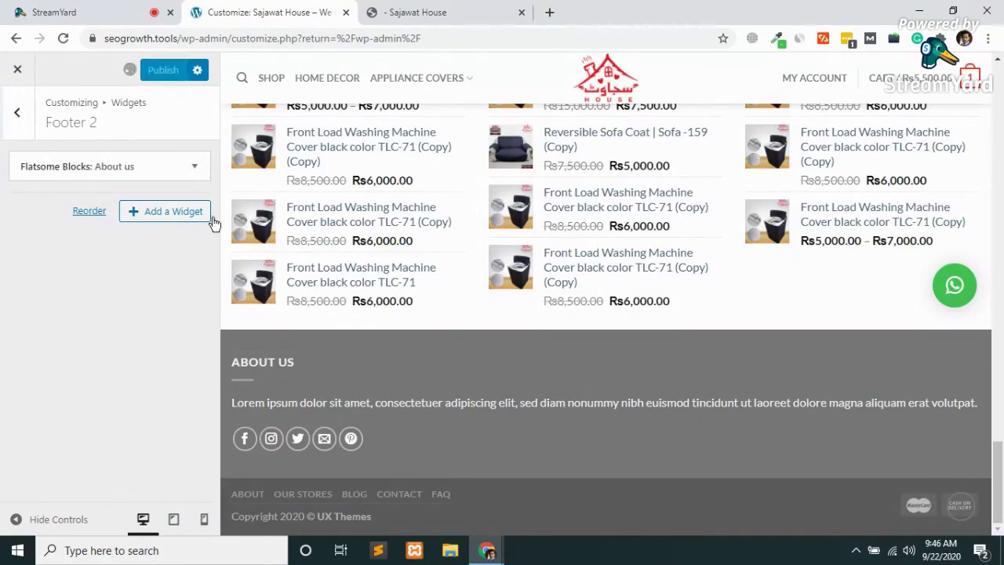
{"action": "left_click", "coordinate": [14, 116]}
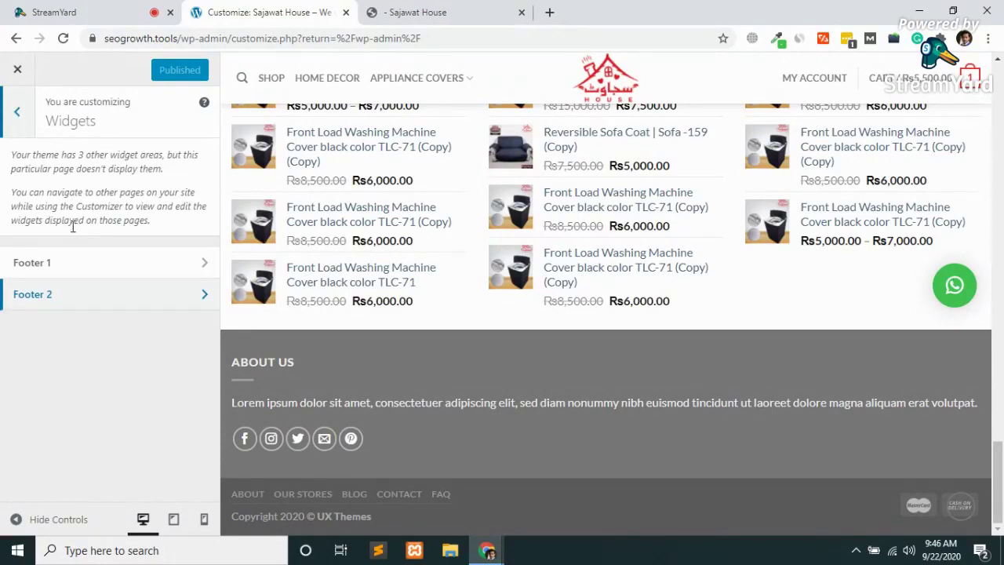
{"action": "left_click", "coordinate": [17, 112]}
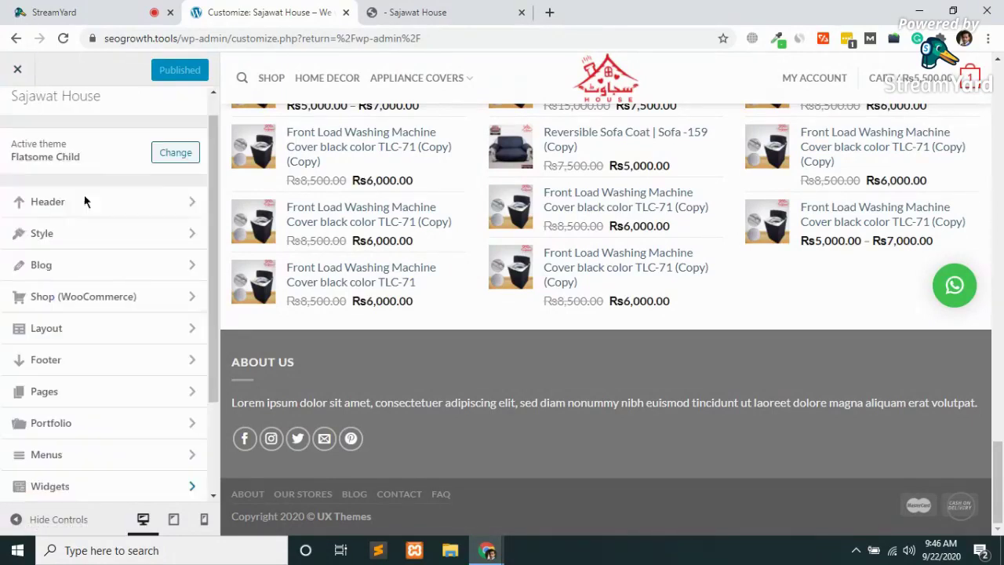
{"action": "left_click", "coordinate": [73, 361]}
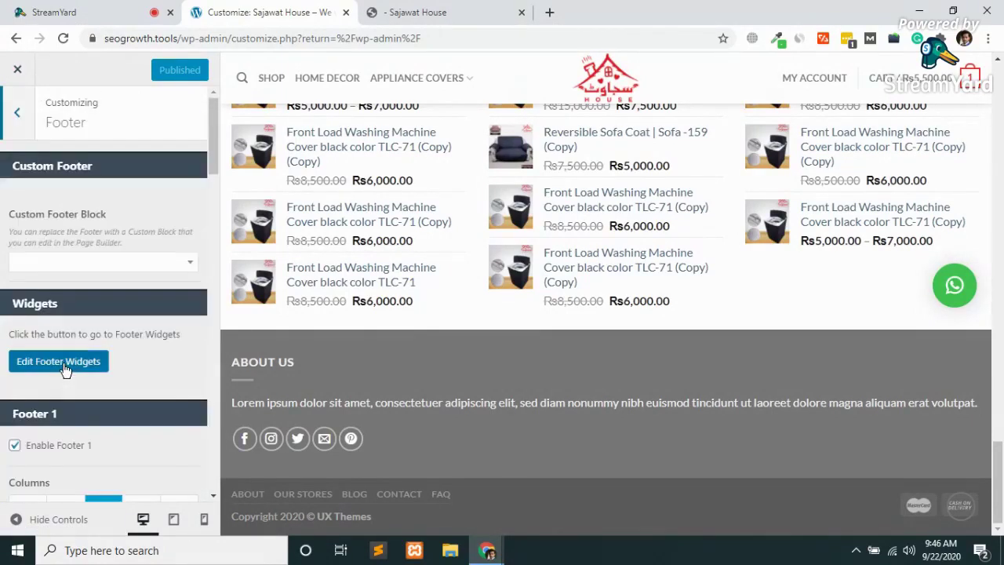
{"action": "scroll", "coordinate": [65, 370], "scroll_direction": "down", "scroll_amount": 4}
{"action": "scroll", "coordinate": [65, 369], "scroll_direction": "down", "scroll_amount": 4}
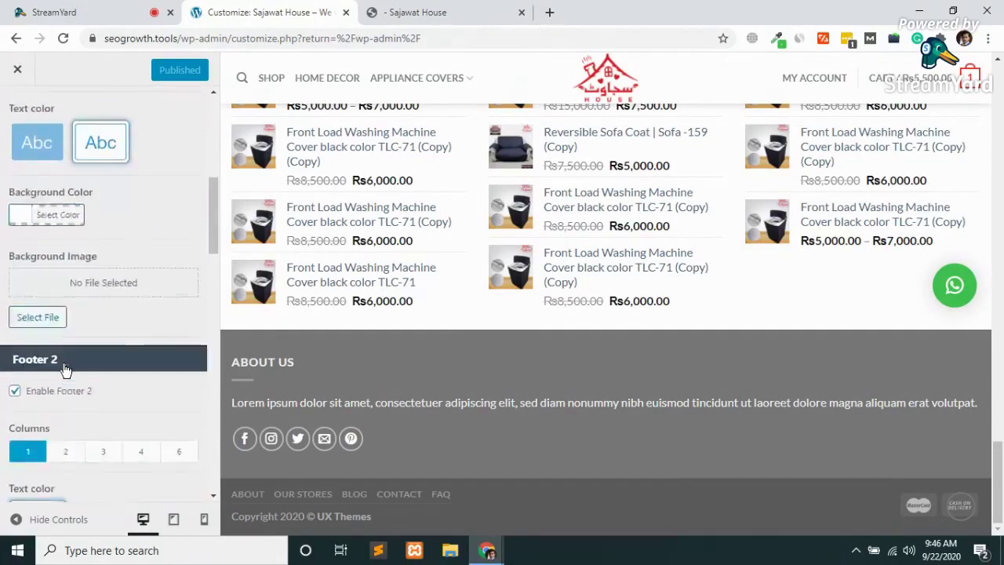
{"action": "scroll", "coordinate": [66, 370], "scroll_direction": "down", "scroll_amount": 1}
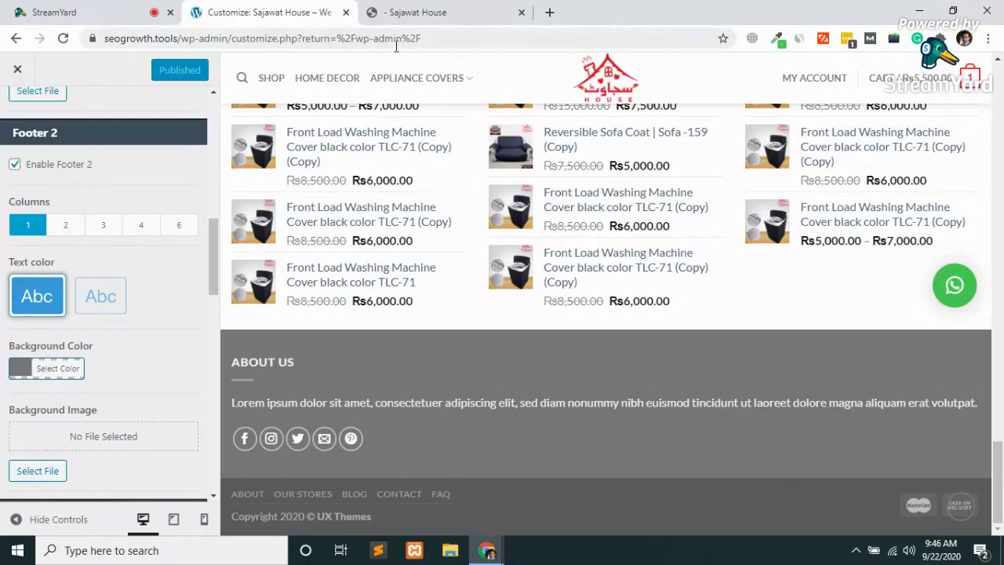
- Sample the red background color #DB1923 from the About Us footer area on sajawat.house and return to the customizer
{"action": "left_click", "coordinate": [467, 9]}
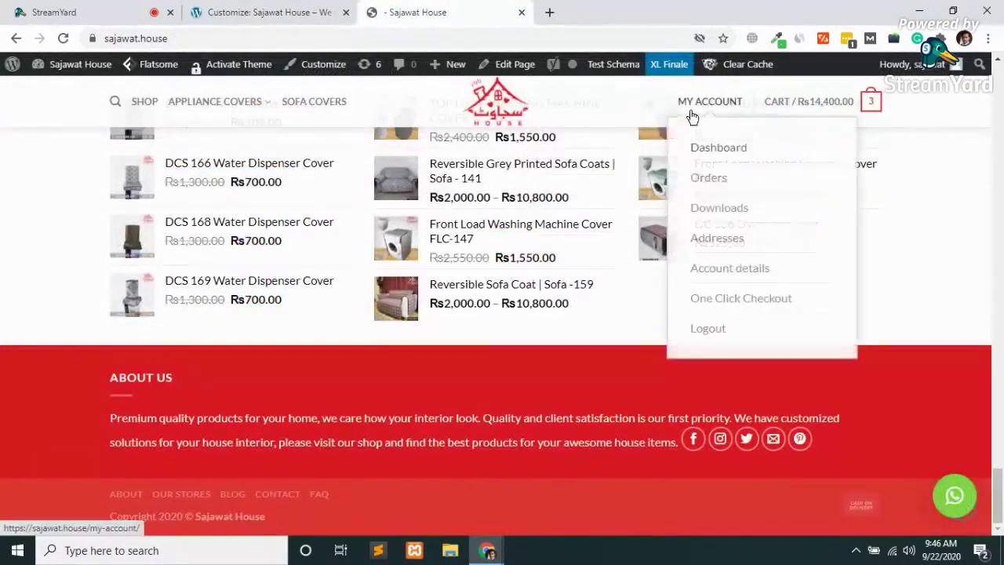
{"action": "left_click", "coordinate": [777, 39]}
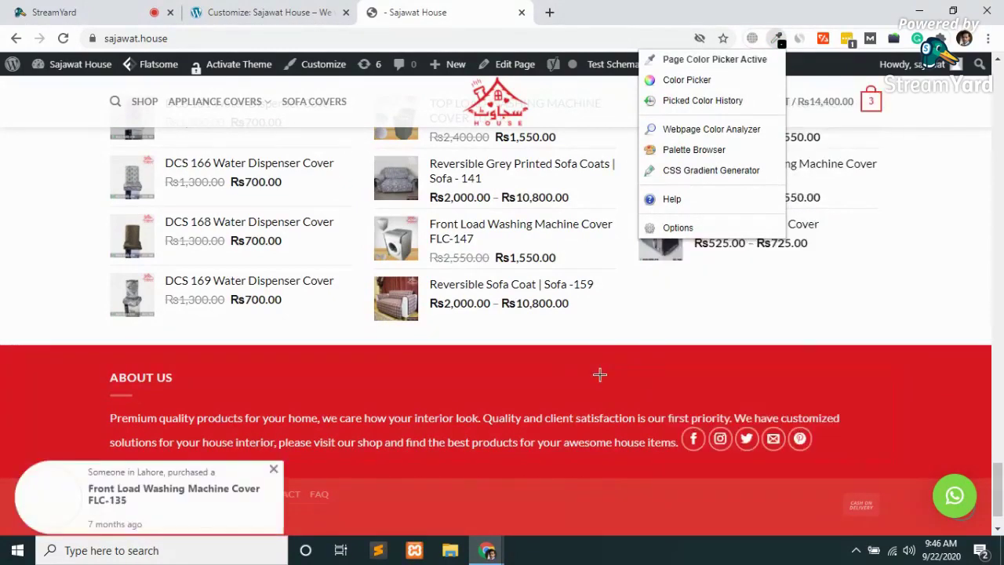
{"action": "left_click", "coordinate": [550, 370]}
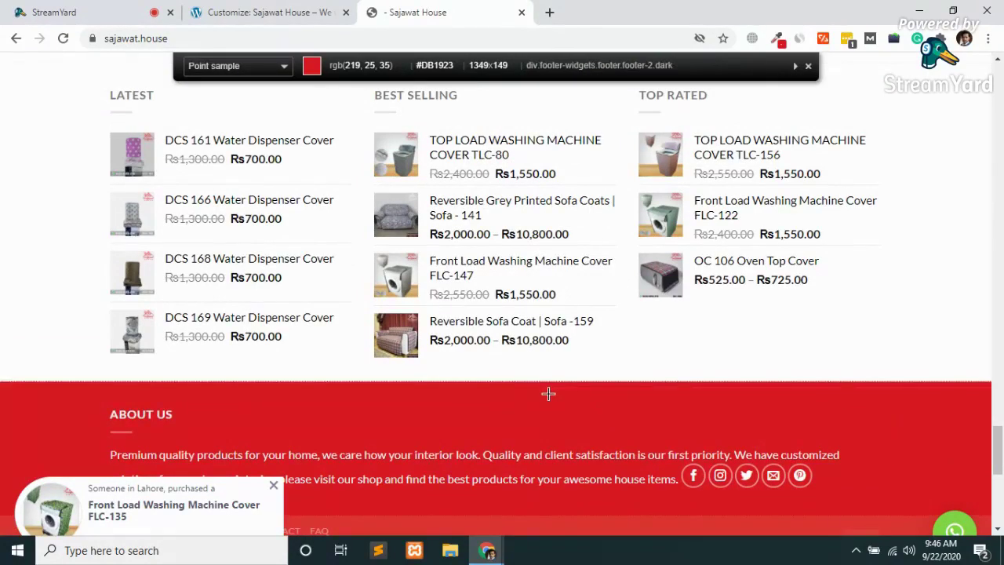
{"action": "left_click", "coordinate": [548, 394]}
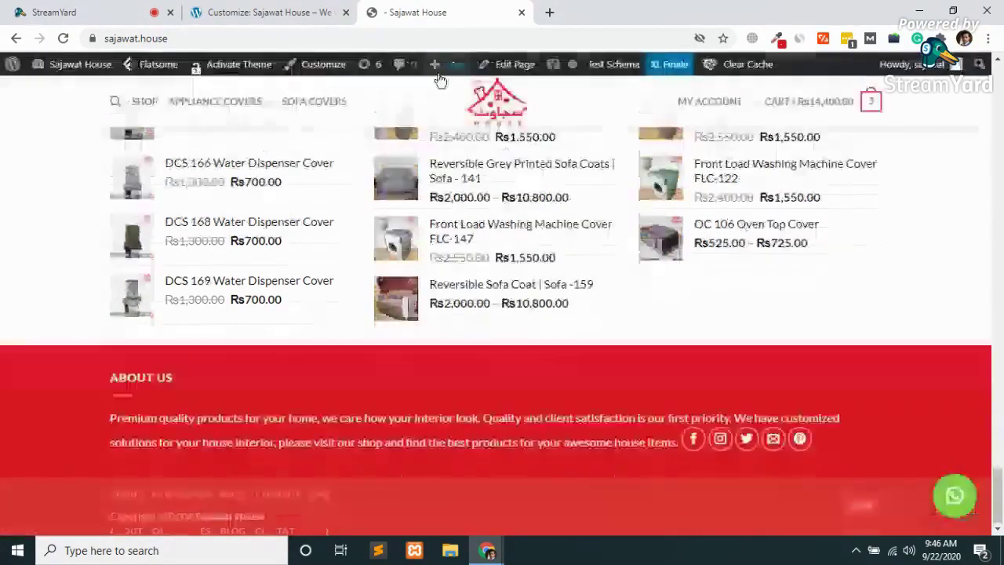
{"action": "left_click", "coordinate": [253, 12]}
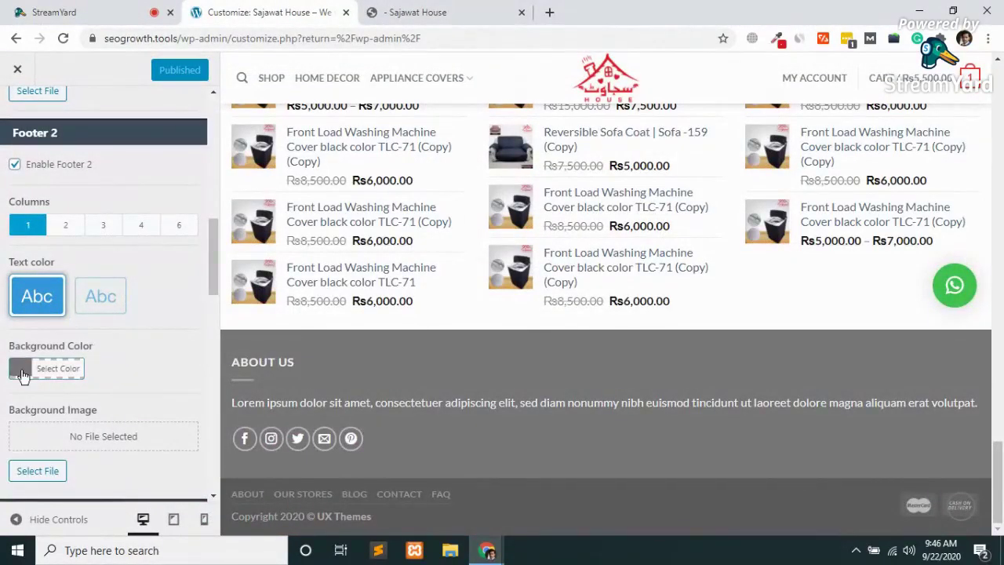
- Set the Footer 2 background color to #db1923 and publish the change
{"action": "left_click", "coordinate": [22, 373]}
{"action": "left_click", "coordinate": [123, 365]}
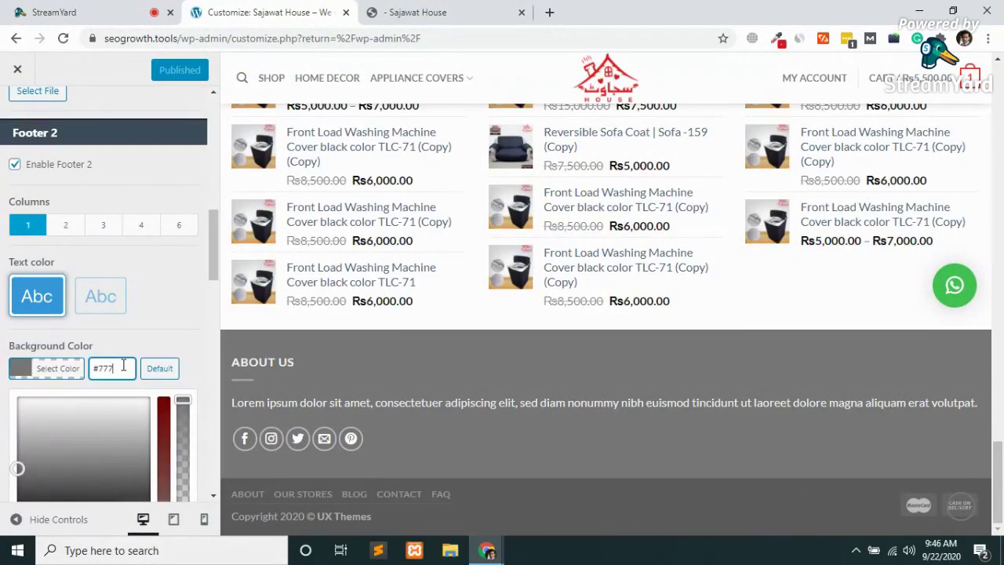
{"action": "key", "text": "BackSpace"}
{"action": "key", "text": "BackSpace"}
{"action": "key", "text": "BackSpace"}
{"action": "key", "text": "BackSpace"}
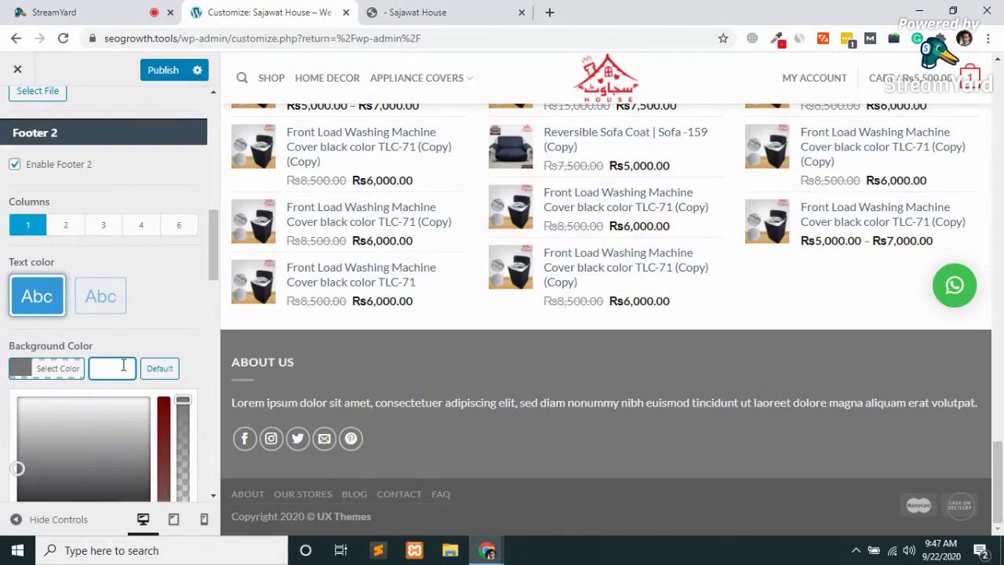
{"action": "key", "text": "ctrl+v"}
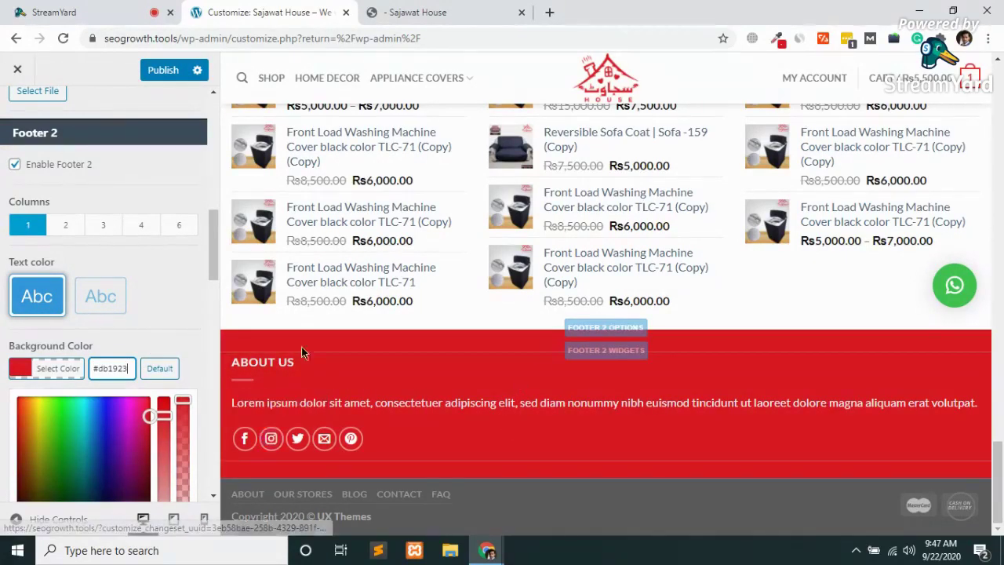
{"action": "left_click", "coordinate": [163, 70]}
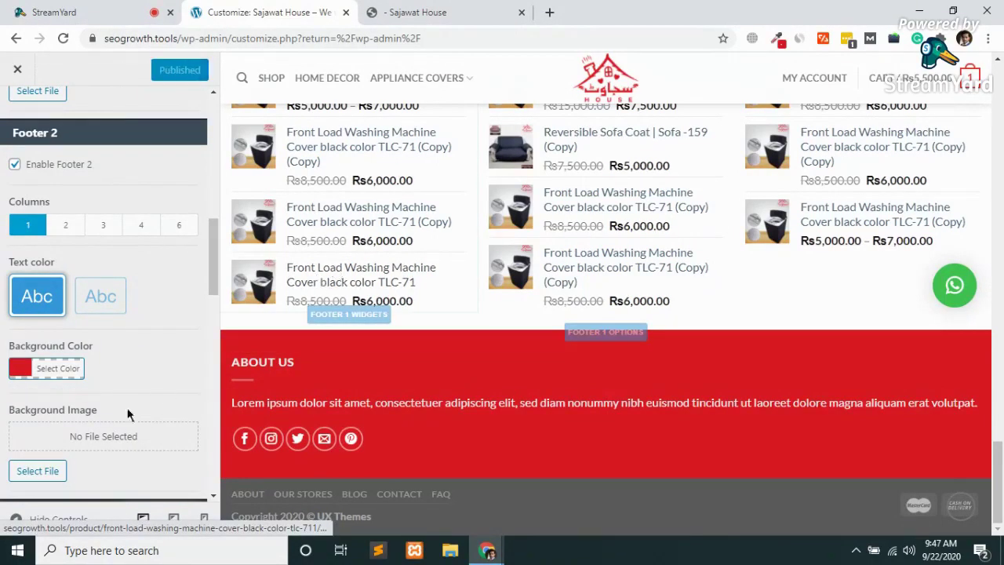
{"action": "left_click", "coordinate": [242, 441]}
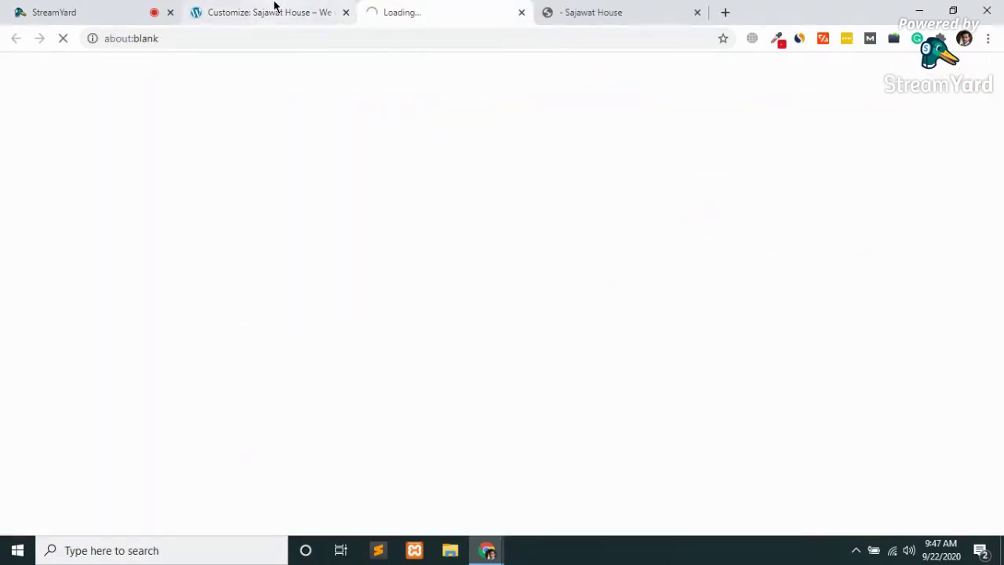
{"action": "left_click", "coordinate": [274, 8]}
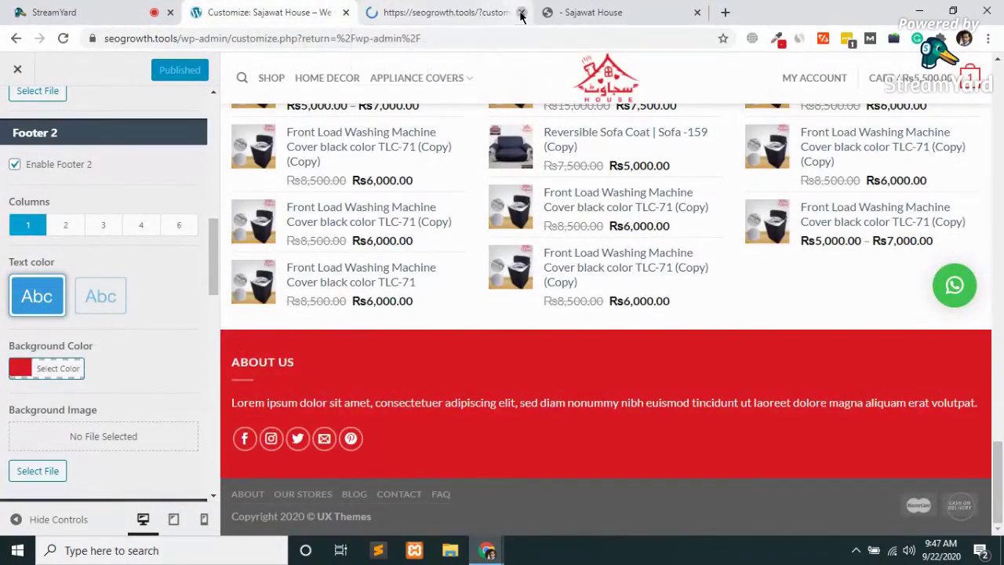
{"action": "left_click", "coordinate": [522, 12]}
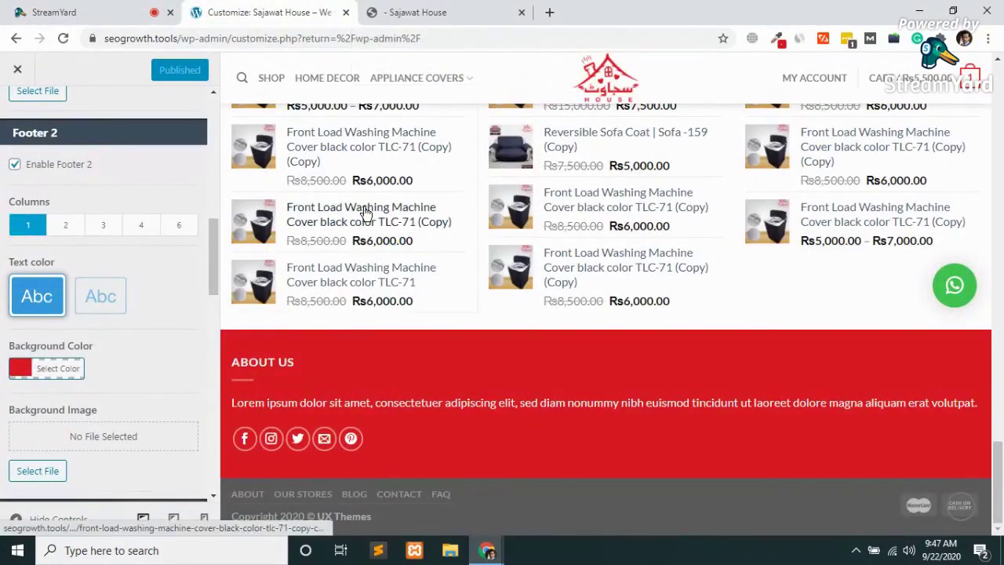
{"action": "left_click", "coordinate": [245, 440]}
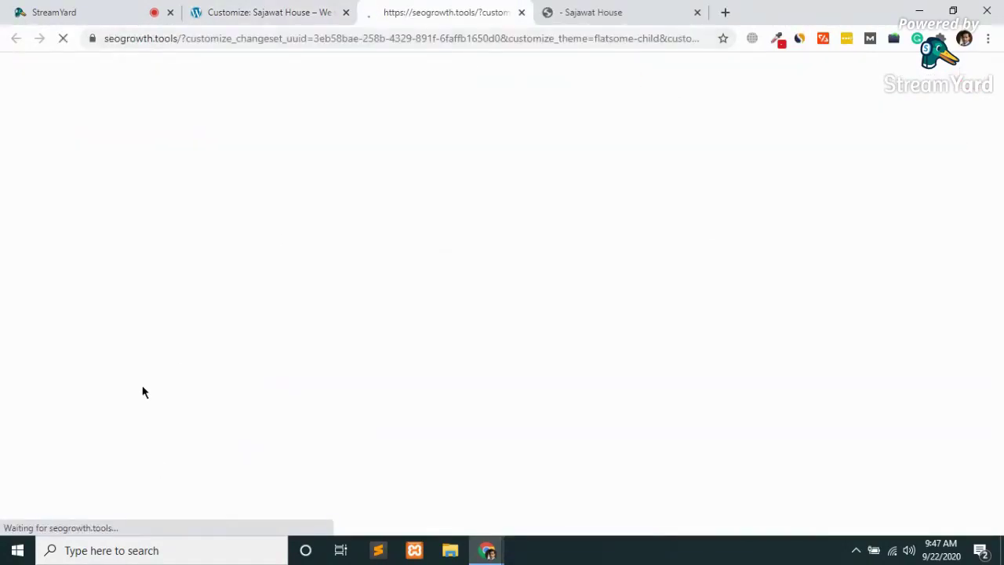
{"action": "left_click", "coordinate": [520, 12]}
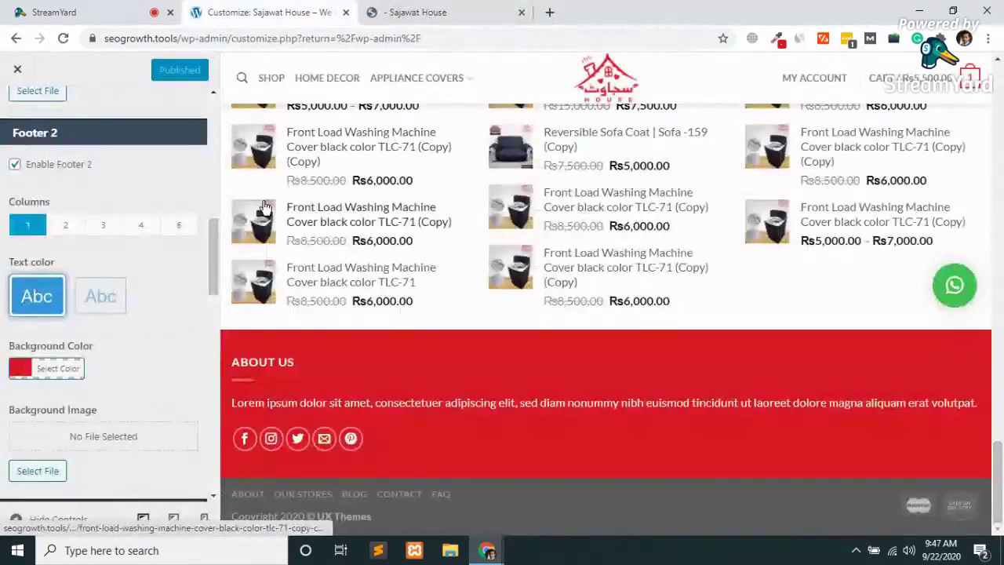
- Try the alternative text color for the Absolute Footer and switch back to the original option
{"action": "scroll", "coordinate": [135, 334], "scroll_direction": "down", "scroll_amount": 3}
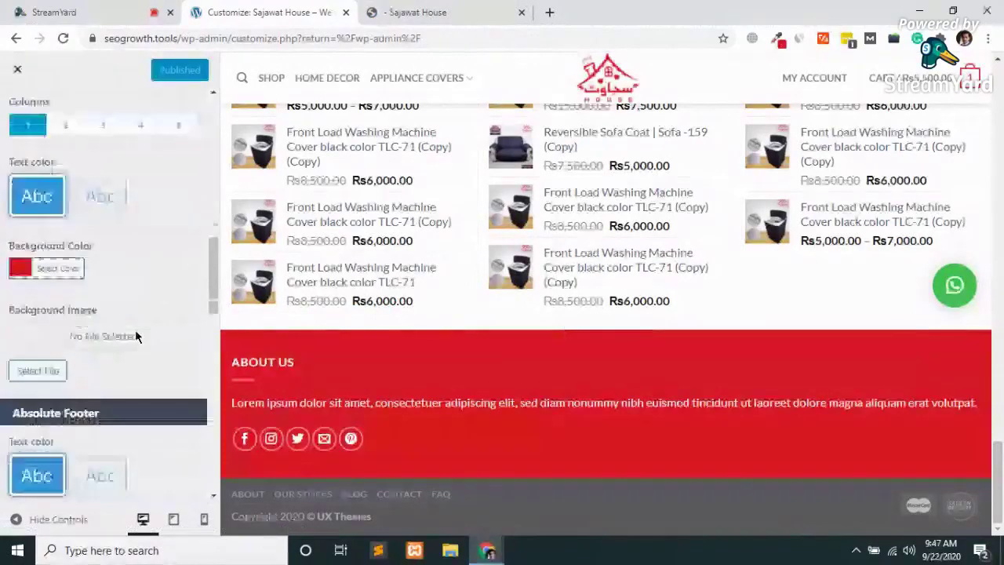
{"action": "scroll", "coordinate": [135, 333], "scroll_direction": "down", "scroll_amount": 1}
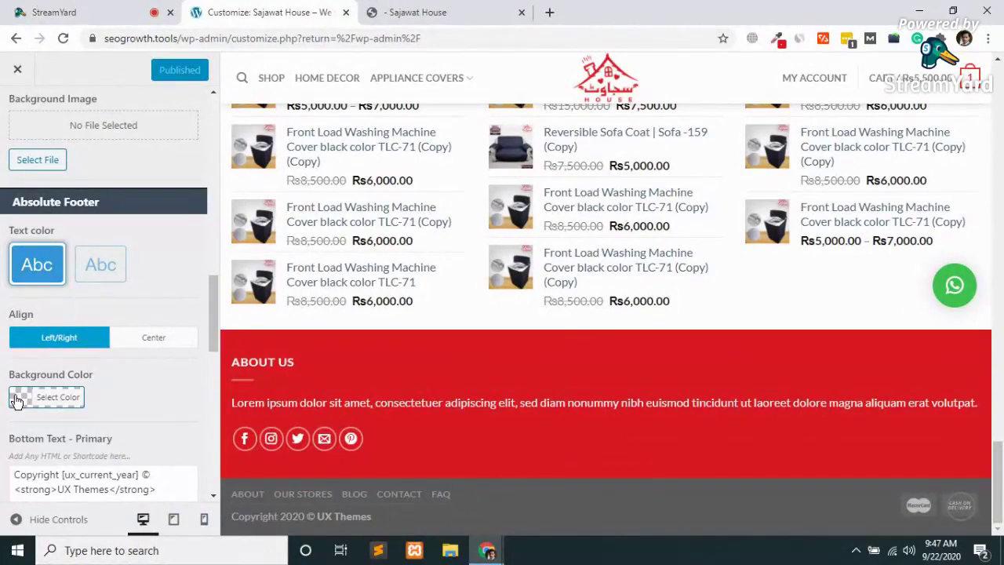
{"action": "left_click", "coordinate": [102, 265]}
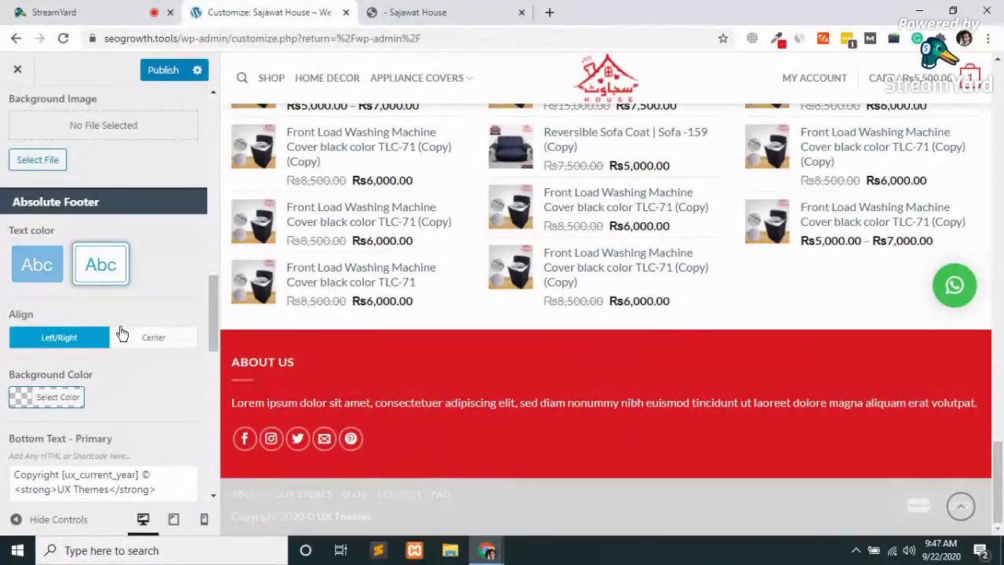
{"action": "left_click", "coordinate": [46, 270]}
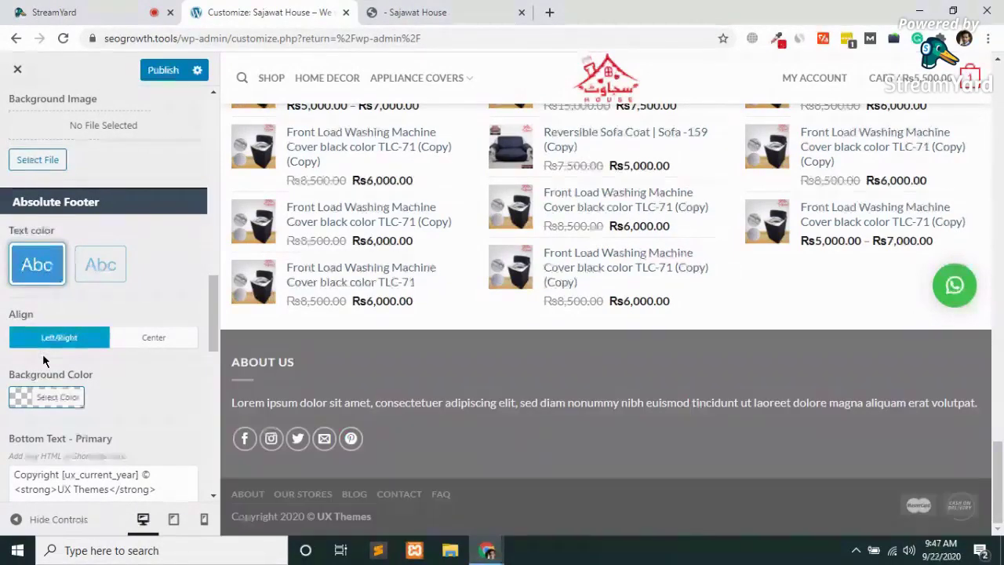
- Replace the UX Themes name in the Absolute Footer's primary bottom text with seogrowth.tools
{"action": "scroll", "coordinate": [71, 421], "scroll_direction": "down", "scroll_amount": 3}
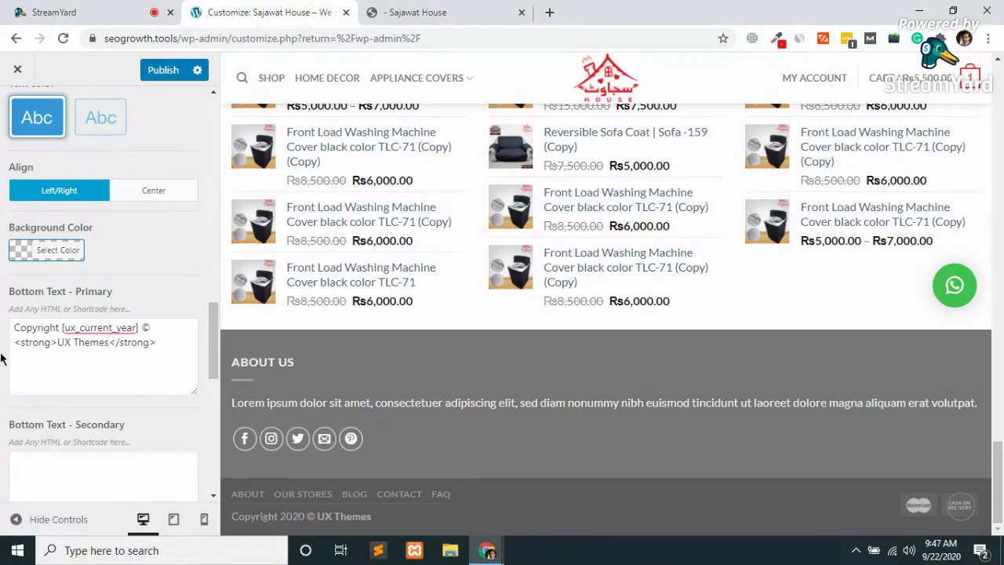
{"action": "key", "text": "BackSpace"}
{"action": "key", "text": "BackSpace"}
{"action": "key", "text": "BackSpace"}
{"action": "key", "text": "BackSpace"}
{"action": "key", "text": "BackSpace"}
{"action": "key", "text": "BackSpace"}
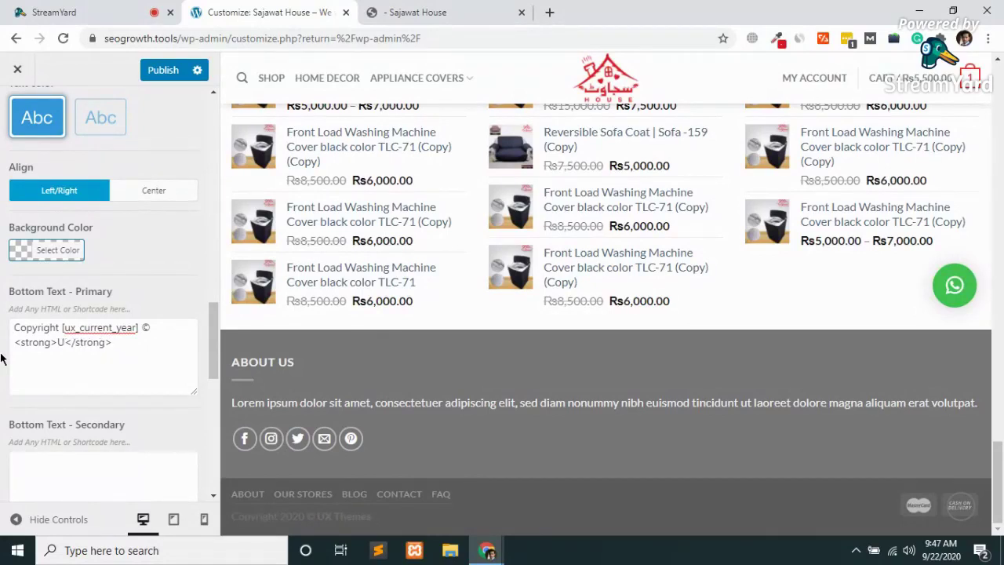
{"action": "type", "text": "Seo"}
{"action": "key", "text": "BackSpace"}
{"action": "type", "text": "G"}
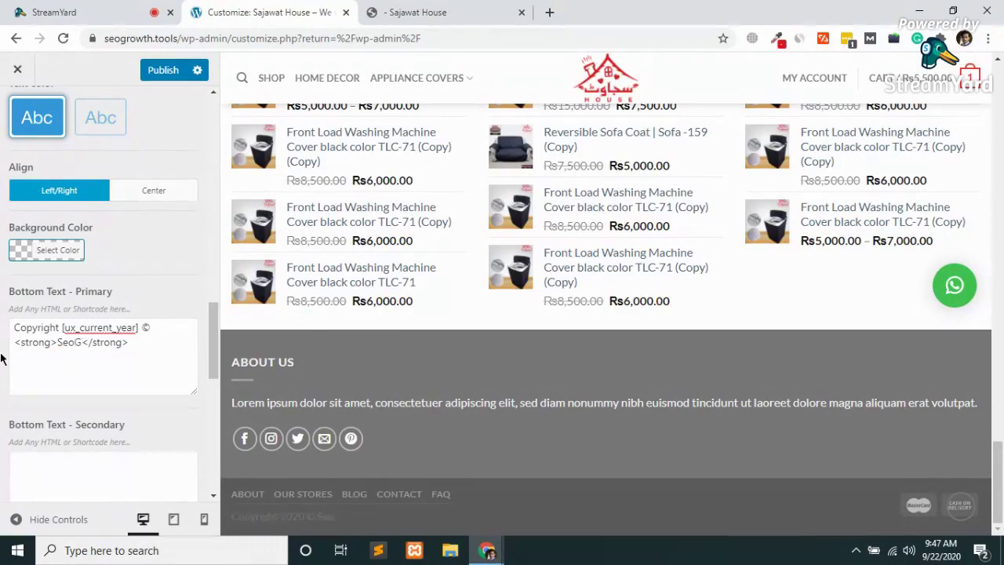
{"action": "key", "text": "BackSpace"}
{"action": "key", "text": "BackSpace"}
{"action": "key", "text": "BackSpace"}
{"action": "key", "text": "BackSpace"}
{"action": "type", "text": "seogrowth.tools"}
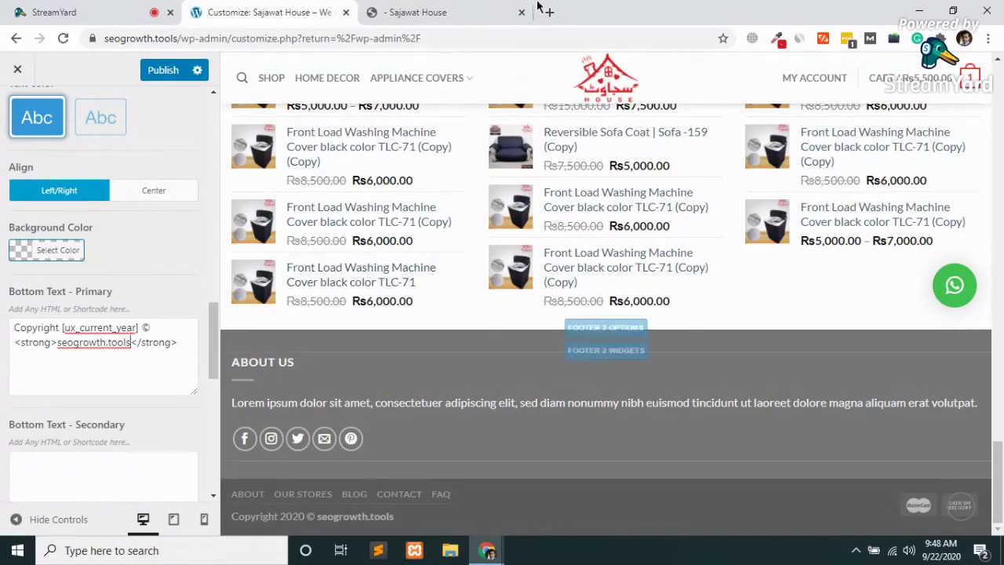
- Compare with the copyright bar on sajawat.house, set the Absolute Footer background color to the red swatch #dd3333, and publish
{"action": "left_click", "coordinate": [428, 12]}
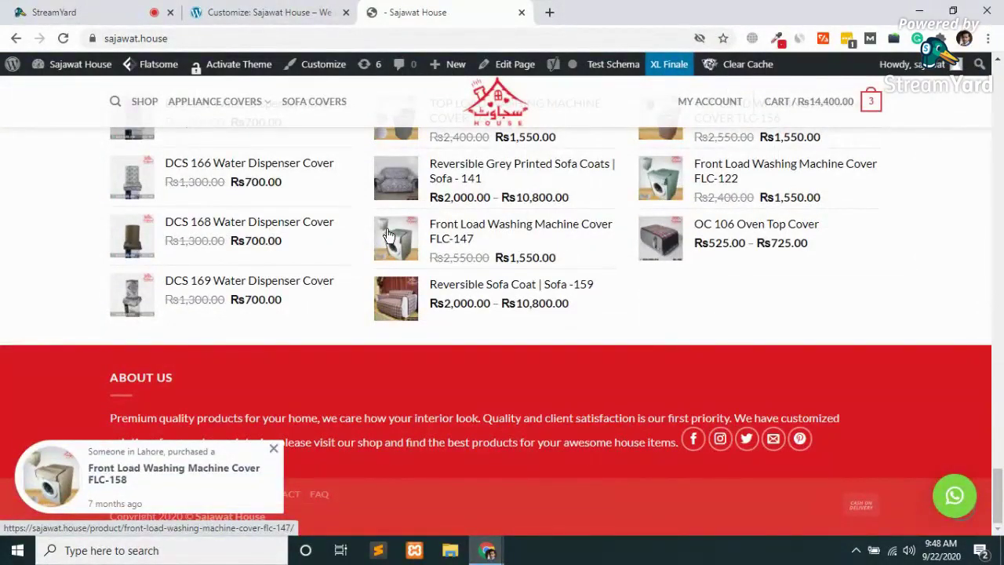
{"action": "left_click", "coordinate": [274, 453]}
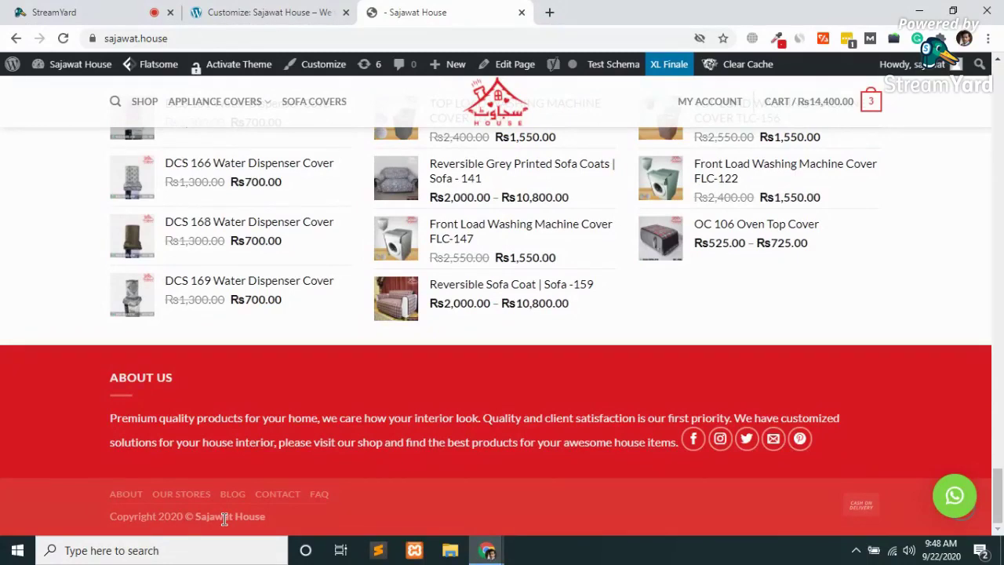
{"action": "left_click", "coordinate": [267, 12]}
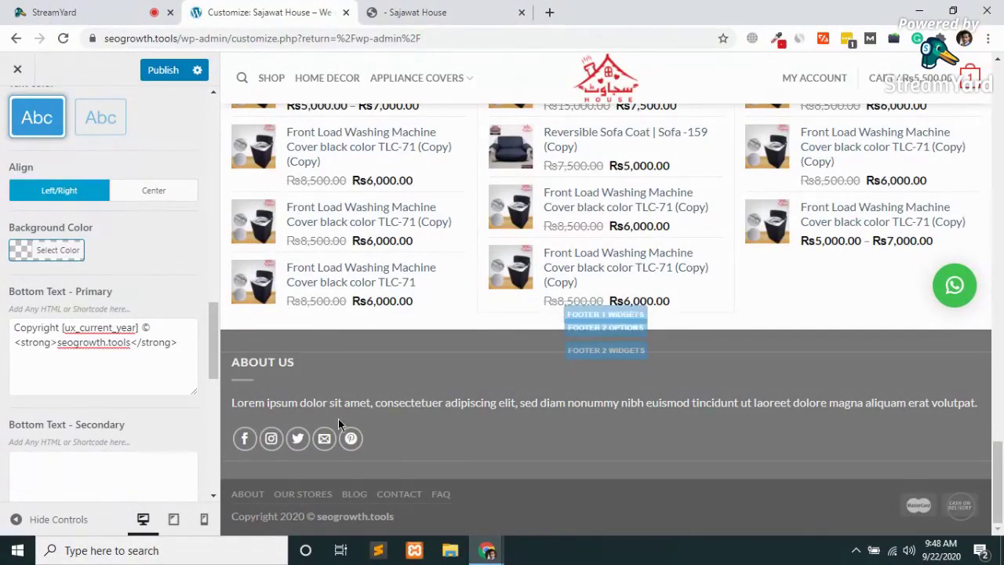
{"action": "left_click", "coordinate": [24, 253]}
{"action": "left_click", "coordinate": [57, 424]}
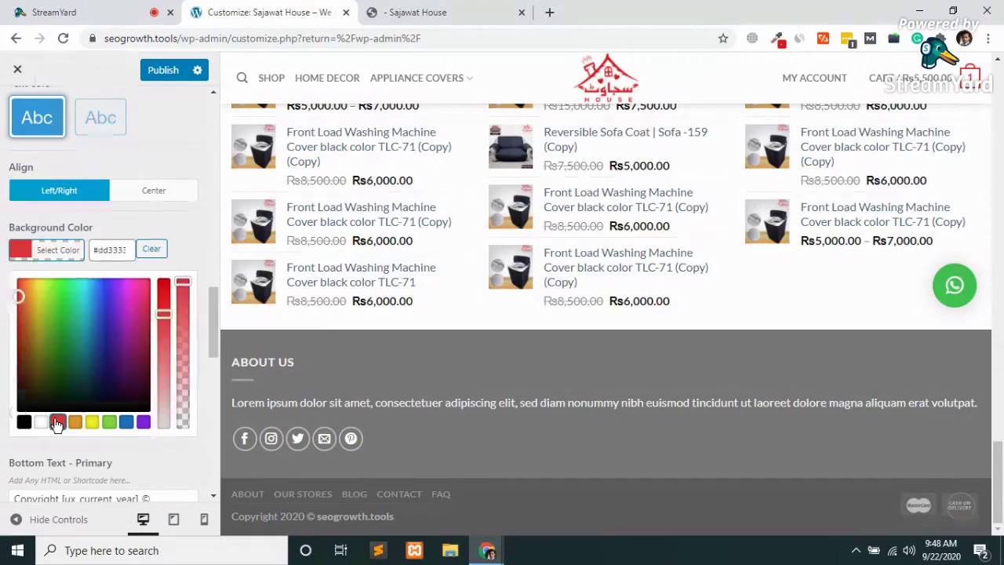
{"action": "left_click", "coordinate": [164, 71]}
- Open the live seogrowth.tools site in a new browser tab to check the published footer
{"action": "left_click", "coordinate": [471, 12]}
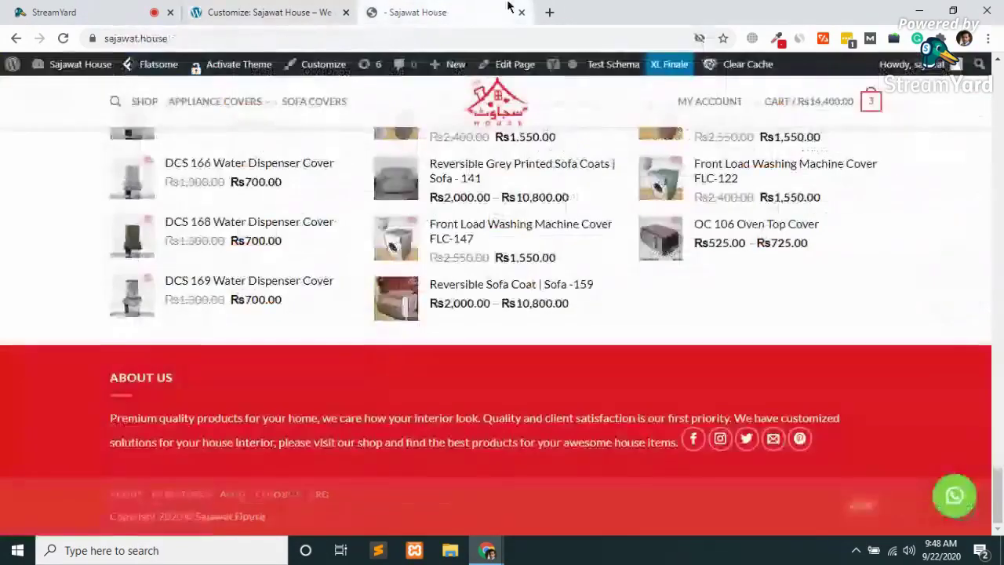
{"action": "left_click", "coordinate": [549, 13]}
{"action": "type", "text": "se"}
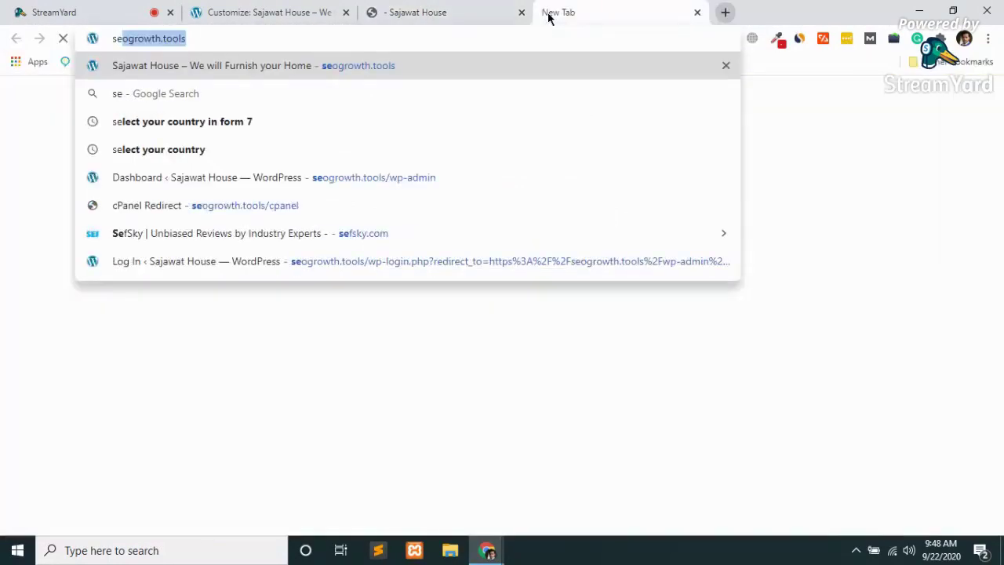
{"action": "key", "text": "Return"}
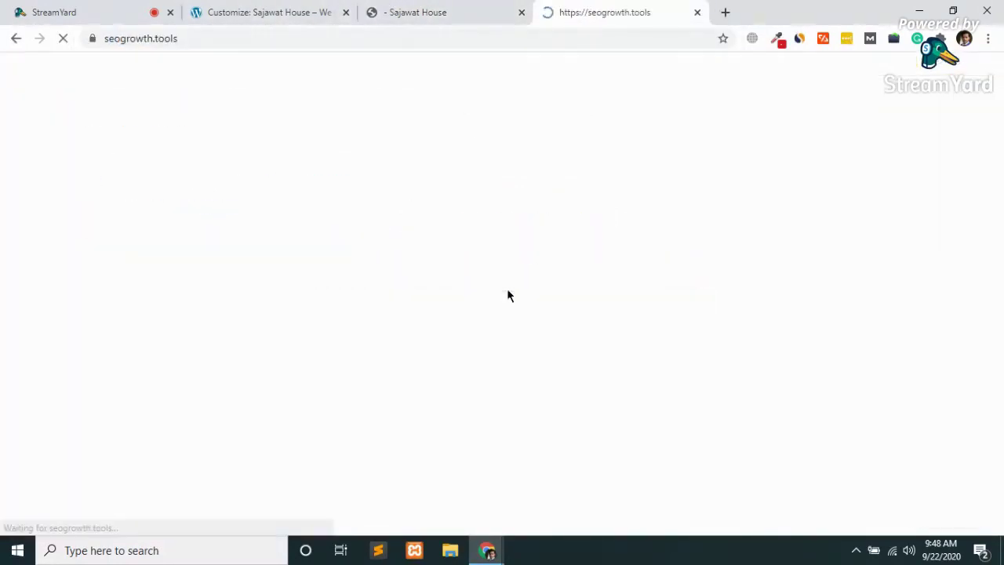
- Examine the banner, sofa cover sections and product carousel on the live seogrowth.tools home page
{"action": "left_click", "coordinate": [302, 8]}
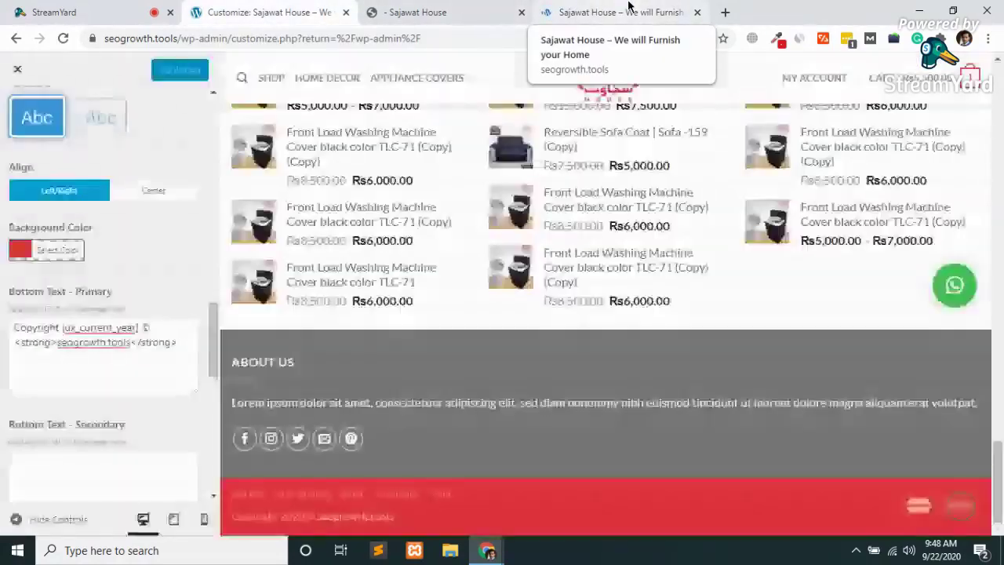
{"action": "left_click", "coordinate": [628, 6]}
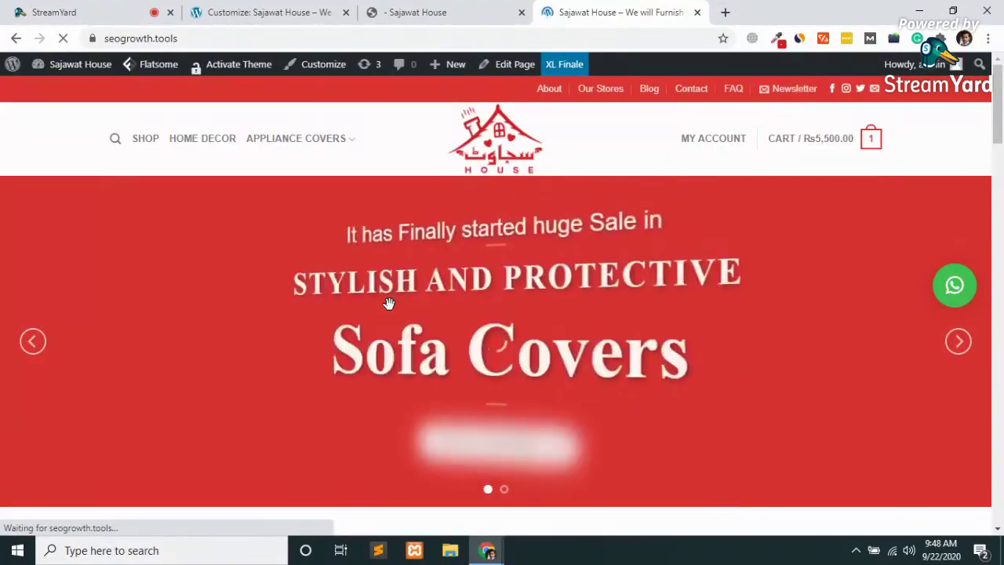
{"action": "scroll", "coordinate": [389, 304], "scroll_direction": "down", "scroll_amount": 1}
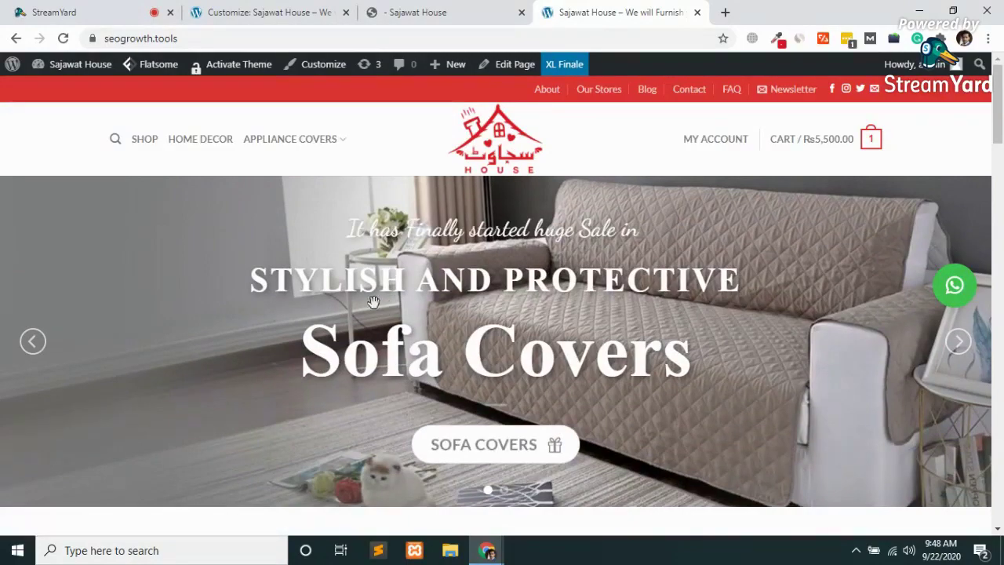
{"action": "scroll", "coordinate": [365, 426], "scroll_direction": "down", "scroll_amount": 4}
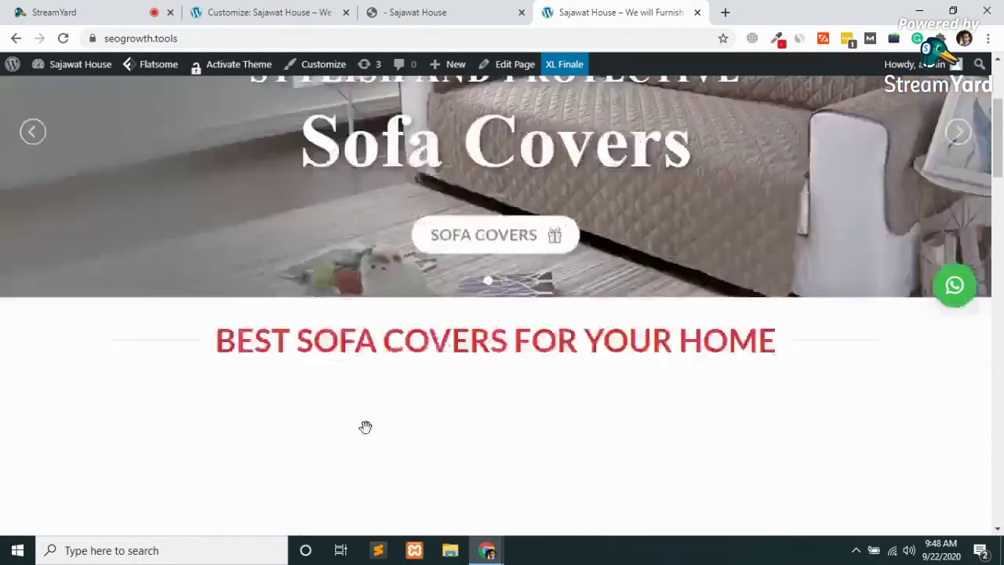
{"action": "scroll", "coordinate": [368, 436], "scroll_direction": "down", "scroll_amount": 4}
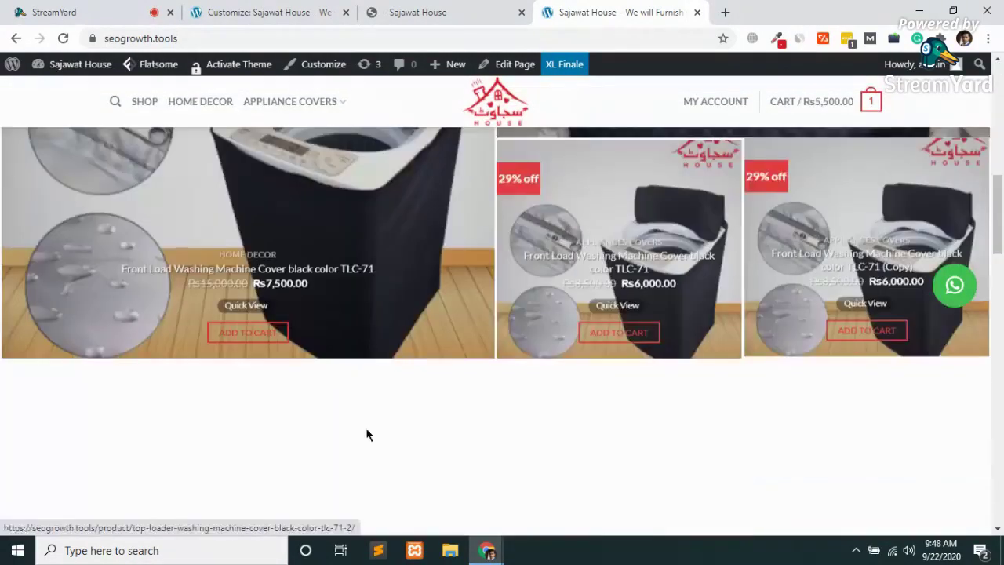
{"action": "scroll", "coordinate": [367, 434], "scroll_direction": "down", "scroll_amount": 6}
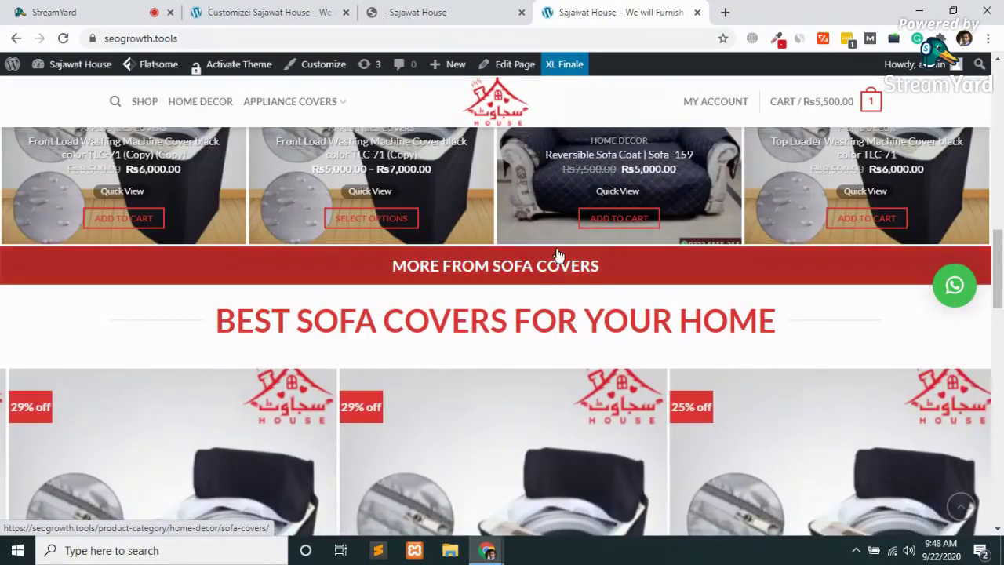
{"action": "scroll", "coordinate": [557, 255], "scroll_direction": "down", "scroll_amount": 5}
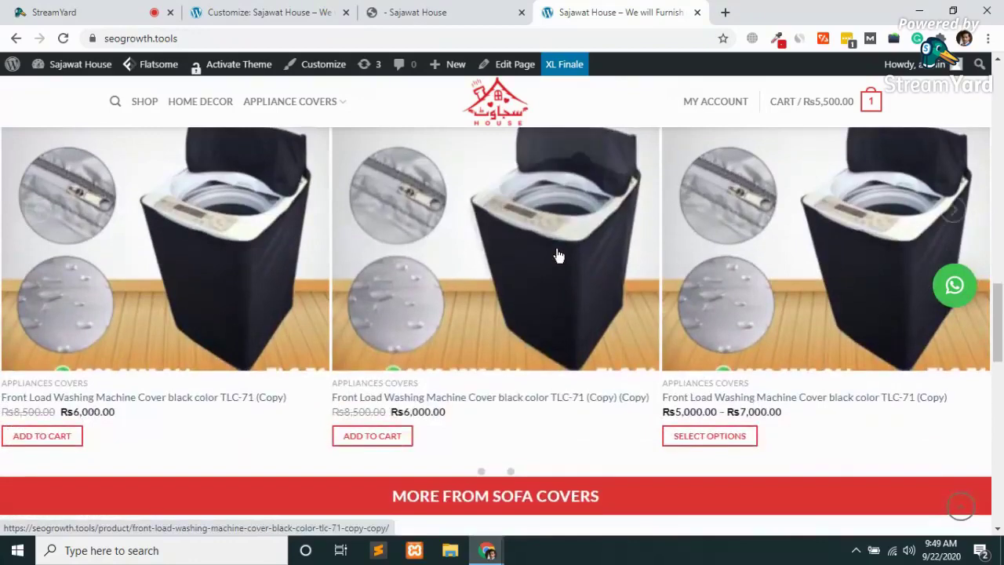
{"action": "scroll", "coordinate": [557, 255], "scroll_direction": "up", "scroll_amount": 1}
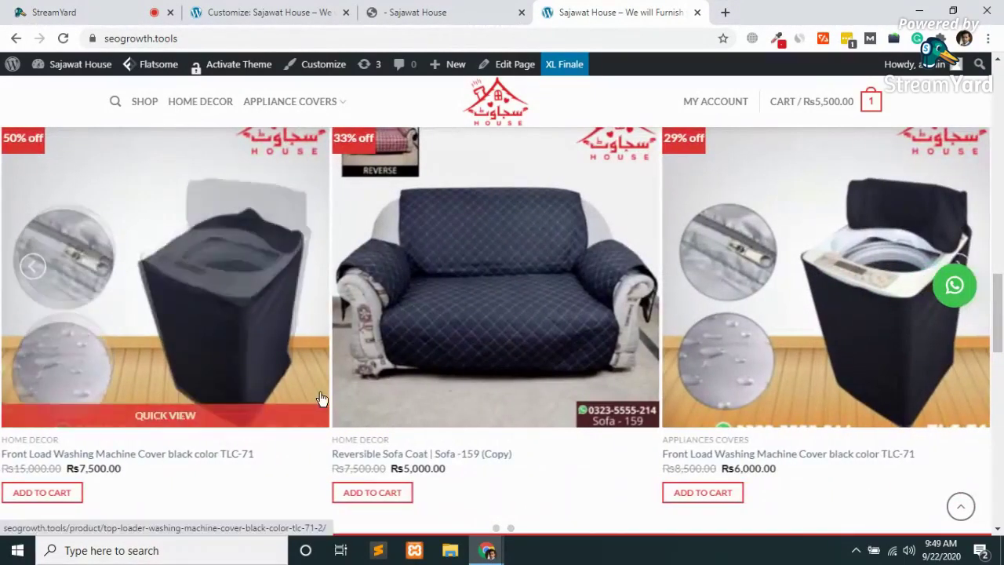
{"action": "scroll", "coordinate": [320, 397], "scroll_direction": "down", "scroll_amount": 1}
{"action": "scroll", "coordinate": [321, 396], "scroll_direction": "down", "scroll_amount": 2}
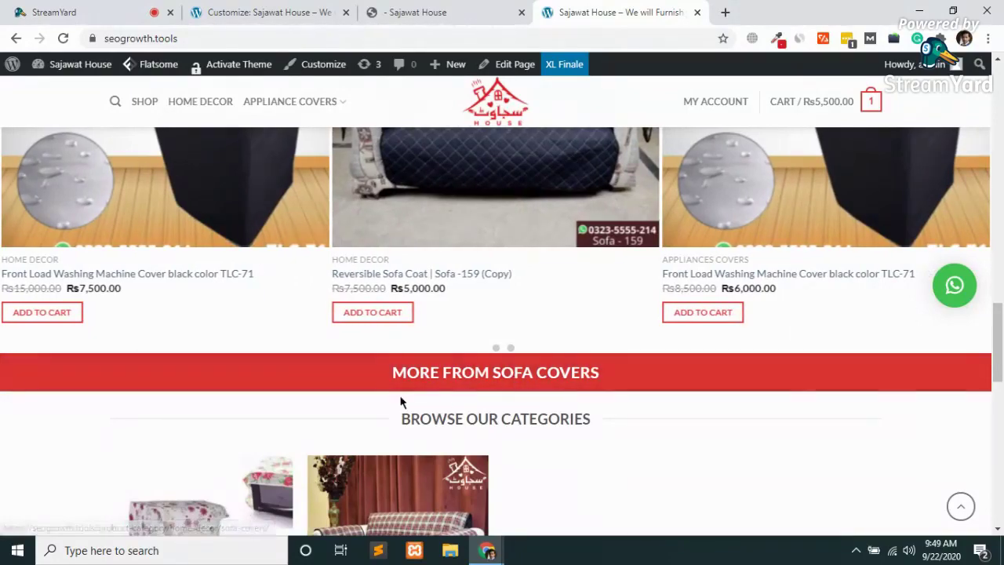
{"action": "scroll", "coordinate": [399, 395], "scroll_direction": "up", "scroll_amount": 3}
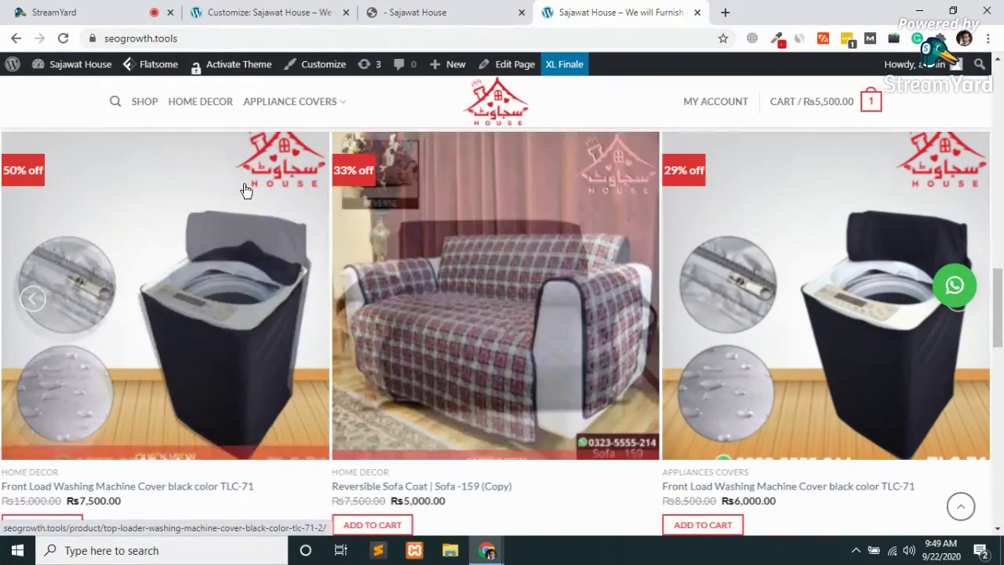
- Open the Home Decor category from the site header in a new browser tab and select its web address
{"action": "right_click", "coordinate": [203, 107]}
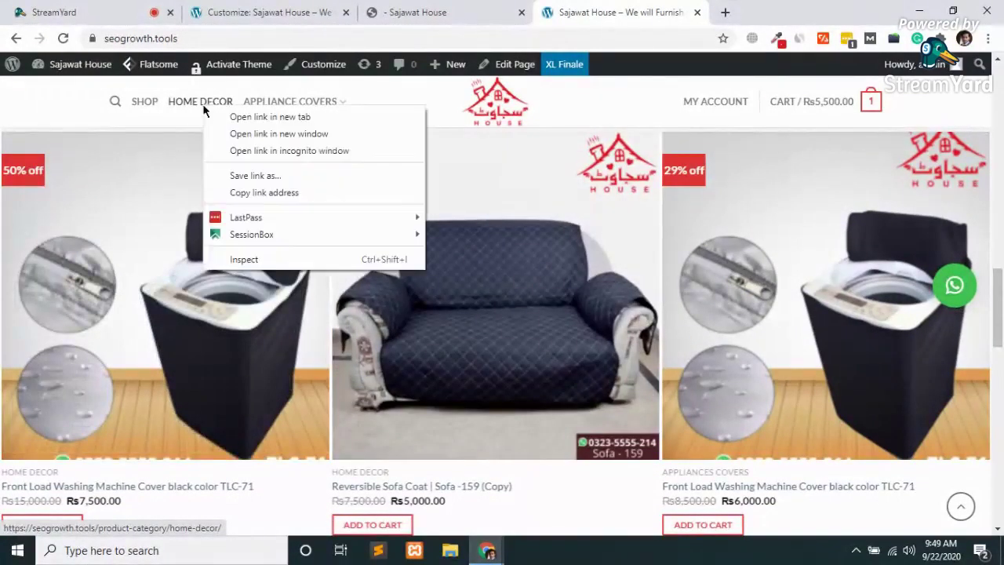
{"action": "left_click", "coordinate": [222, 114]}
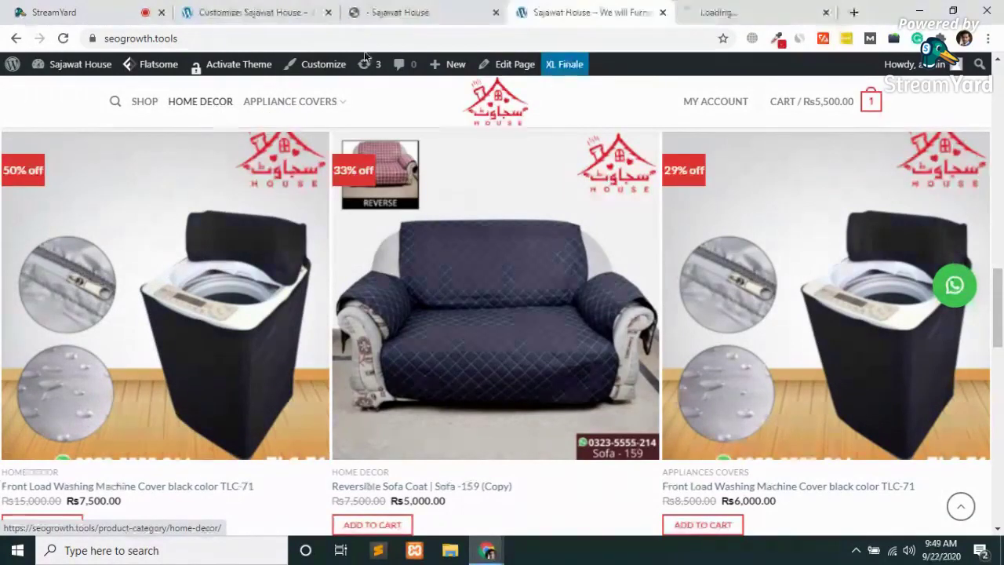
{"action": "key", "text": "ctrl+Tab"}
{"action": "left_click", "coordinate": [283, 38]}
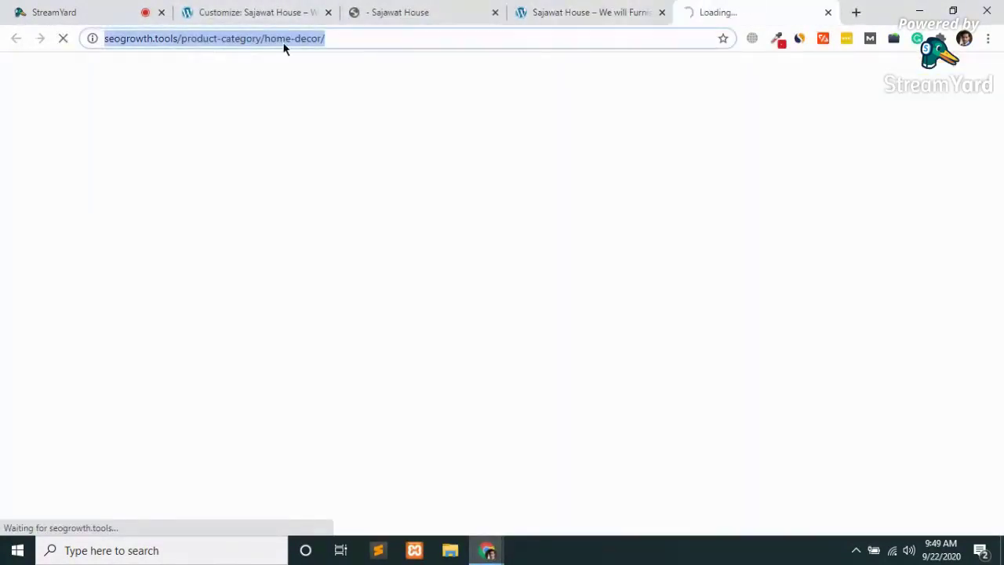
- Return to the live seogrowth.tools home page and check its category tiles, product lists and published footer
{"action": "left_click", "coordinate": [614, 6]}
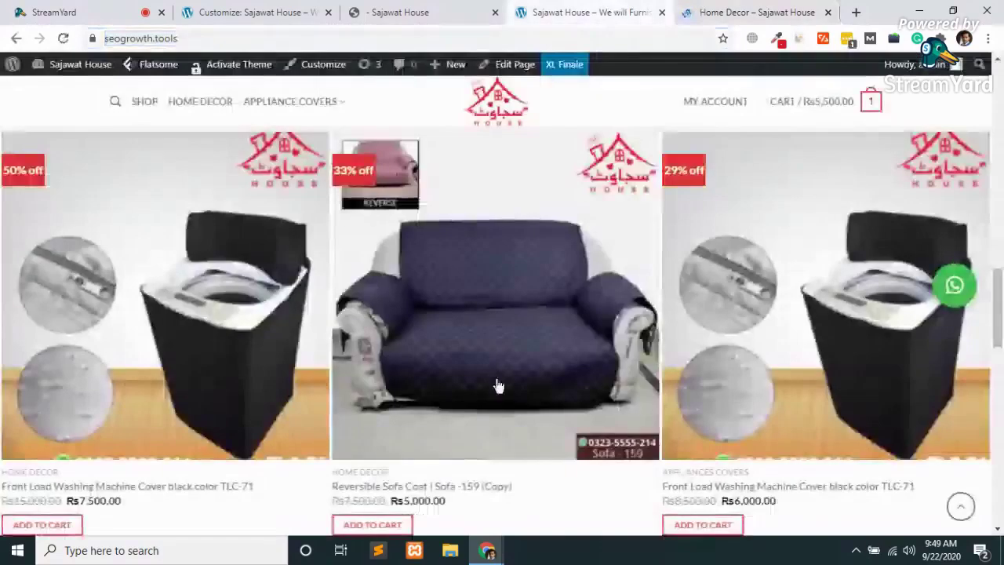
{"action": "scroll", "coordinate": [497, 385], "scroll_direction": "down", "scroll_amount": 3}
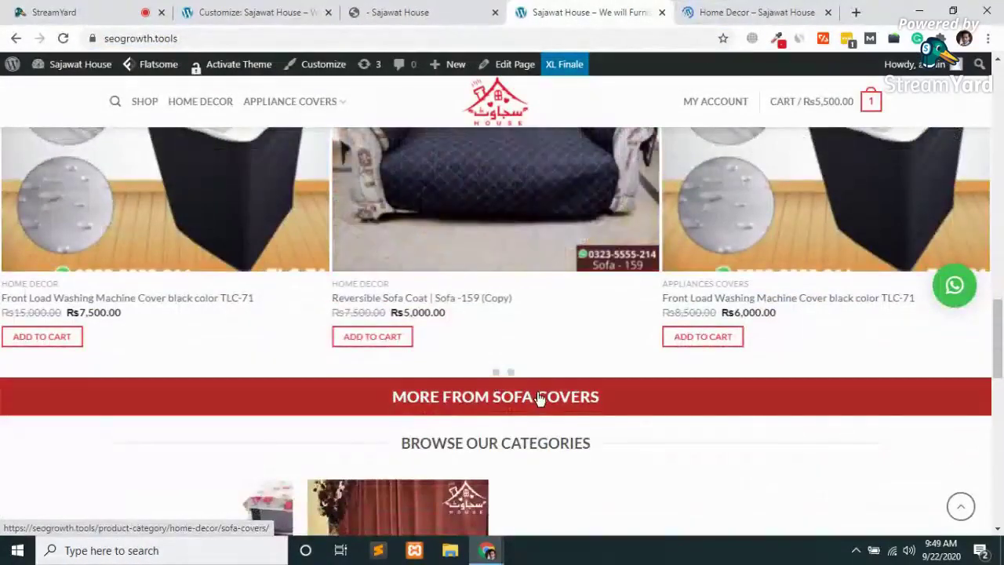
{"action": "scroll", "coordinate": [473, 397], "scroll_direction": "down", "scroll_amount": 3}
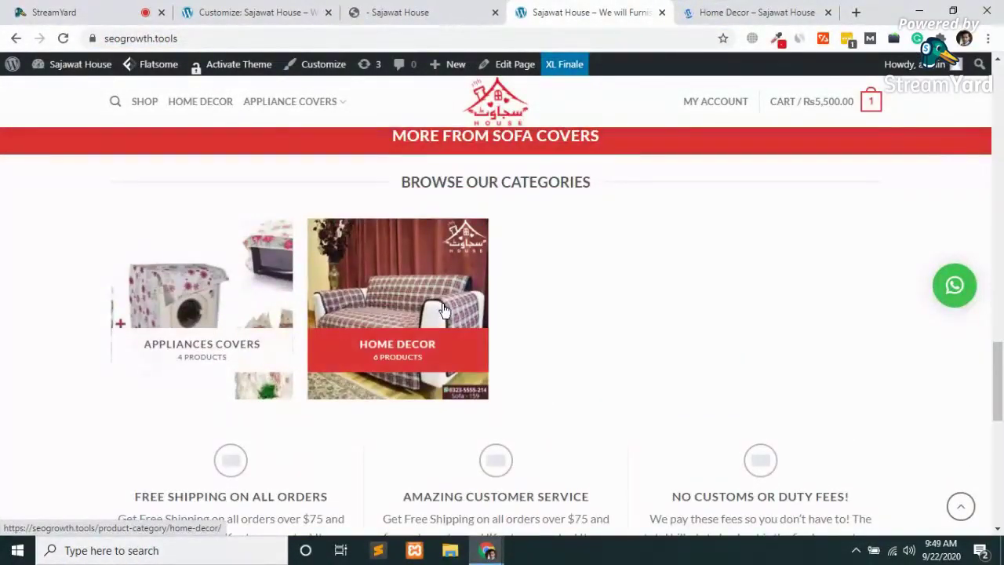
{"action": "scroll", "coordinate": [442, 311], "scroll_direction": "down", "scroll_amount": 2}
{"action": "scroll", "coordinate": [334, 365], "scroll_direction": "down", "scroll_amount": 8}
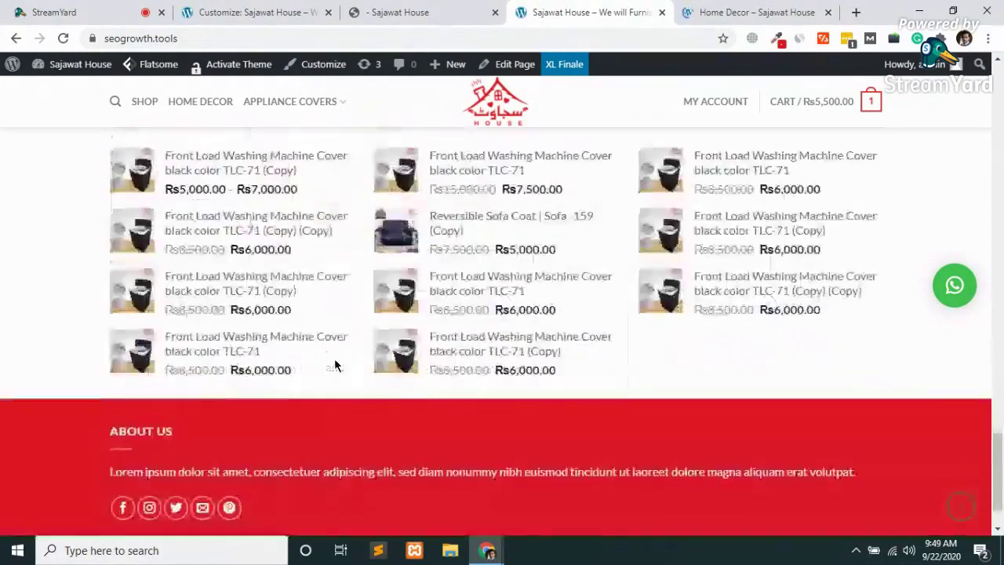
{"action": "scroll", "coordinate": [342, 276], "scroll_direction": "up", "scroll_amount": 1}
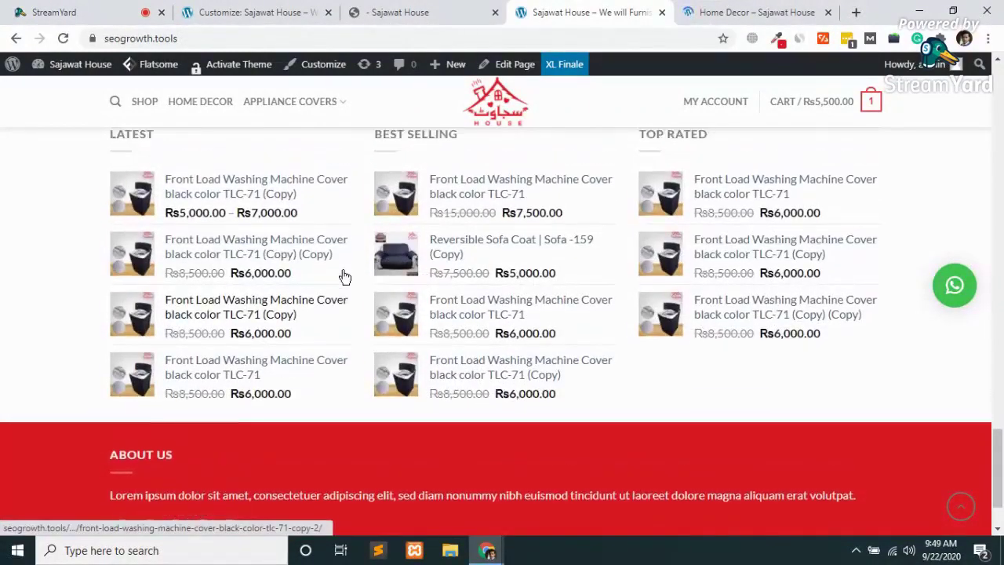
{"action": "scroll", "coordinate": [306, 303], "scroll_direction": "down", "scroll_amount": 2}
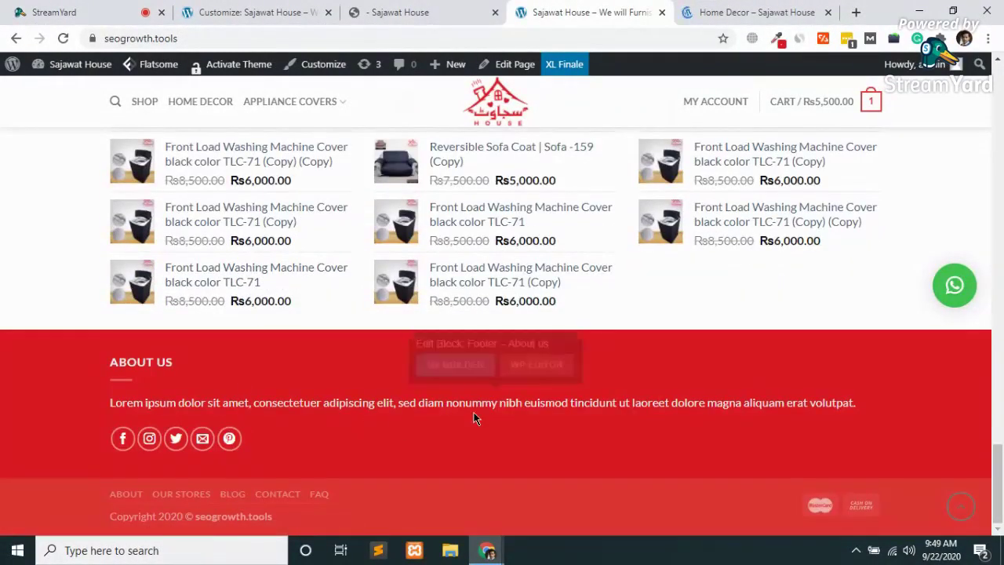
- Select the About Us paragraph in the sajawat.house footer and return to the seogrowth.tools admin dashboard
{"action": "left_click", "coordinate": [476, 9]}
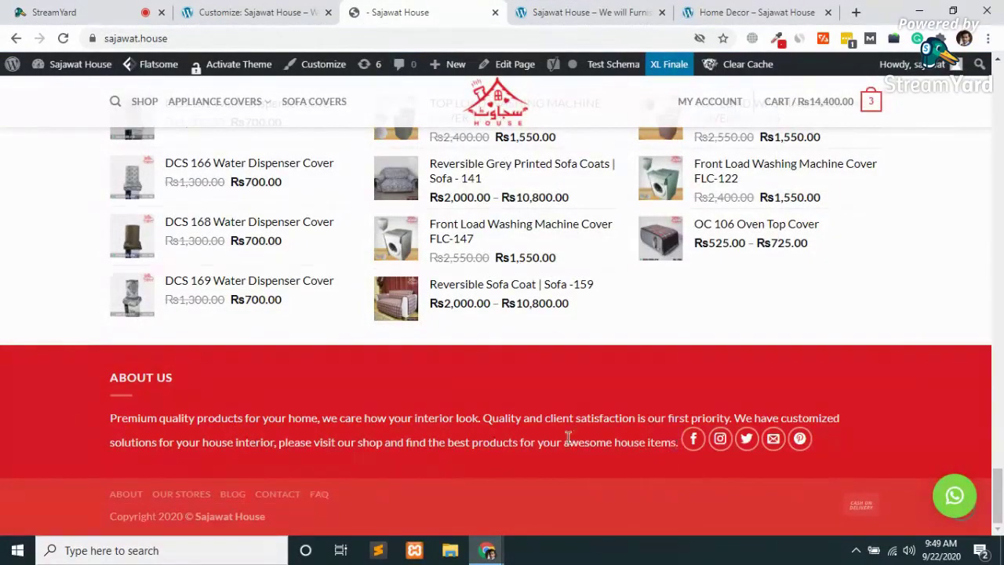
{"action": "left_click_drag", "start_coordinate": [680, 443], "coordinate": [90, 423]}
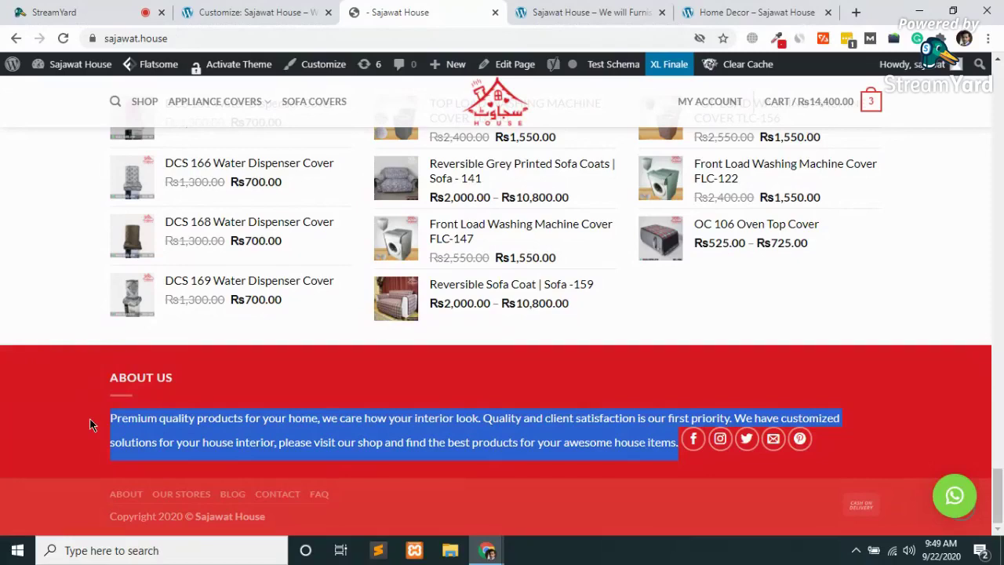
{"action": "left_click", "coordinate": [254, 11]}
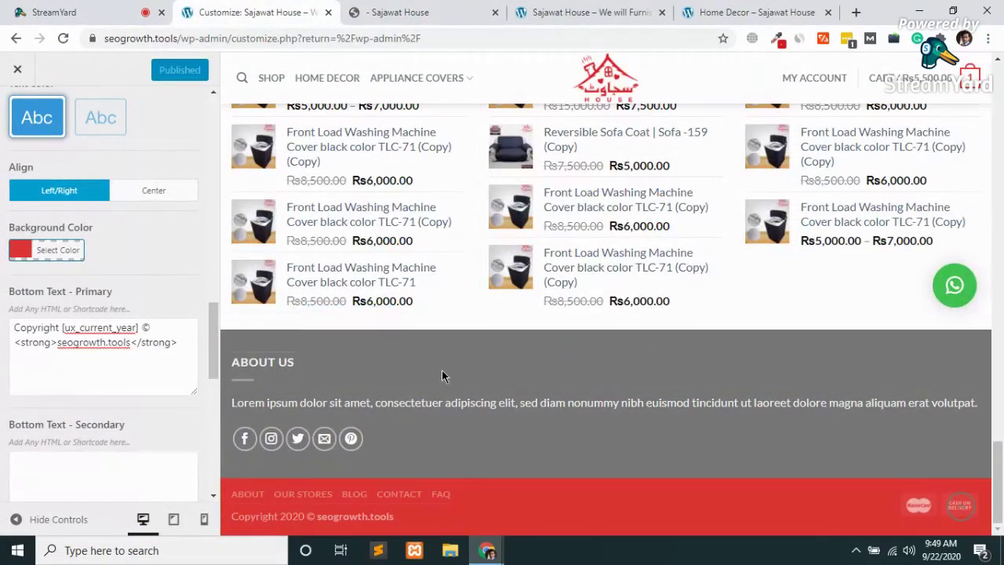
{"action": "scroll", "coordinate": [59, 171], "scroll_direction": "up", "scroll_amount": 6}
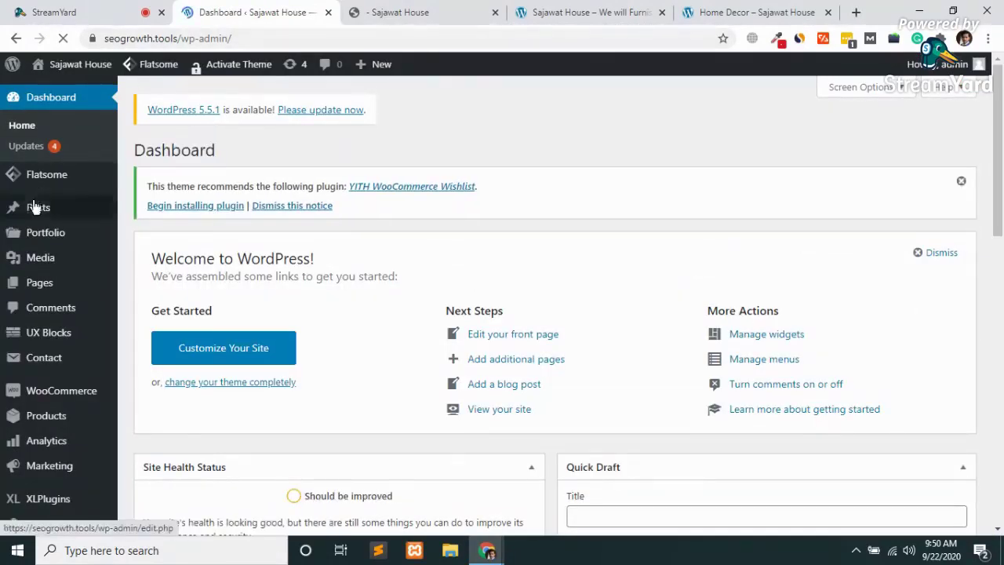
- Open the list of all WordPress pages and go through it to page 3 of the list
{"action": "left_click", "coordinate": [43, 288]}
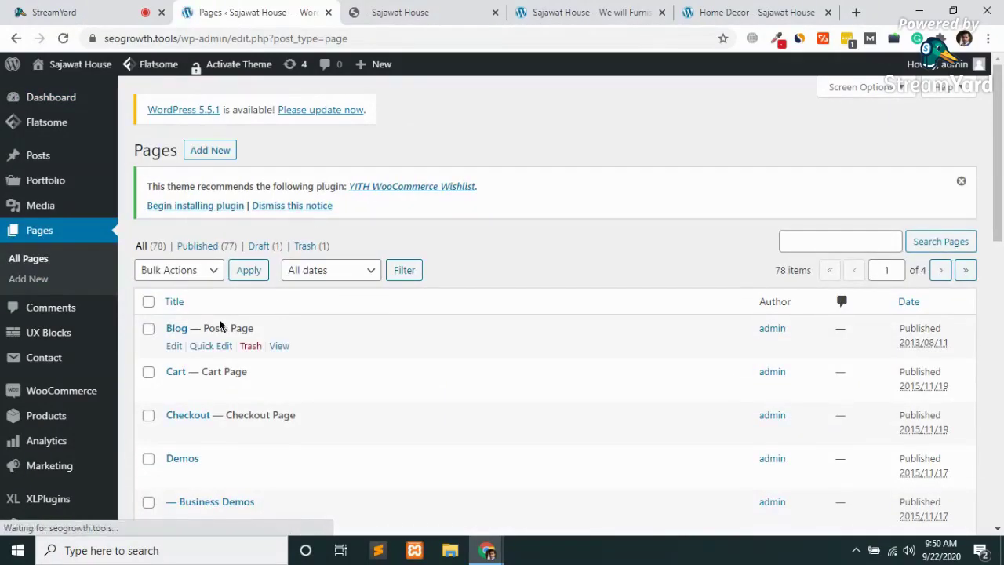
{"action": "scroll", "coordinate": [219, 326], "scroll_direction": "down", "scroll_amount": 2}
{"action": "scroll", "coordinate": [219, 325], "scroll_direction": "down", "scroll_amount": 5}
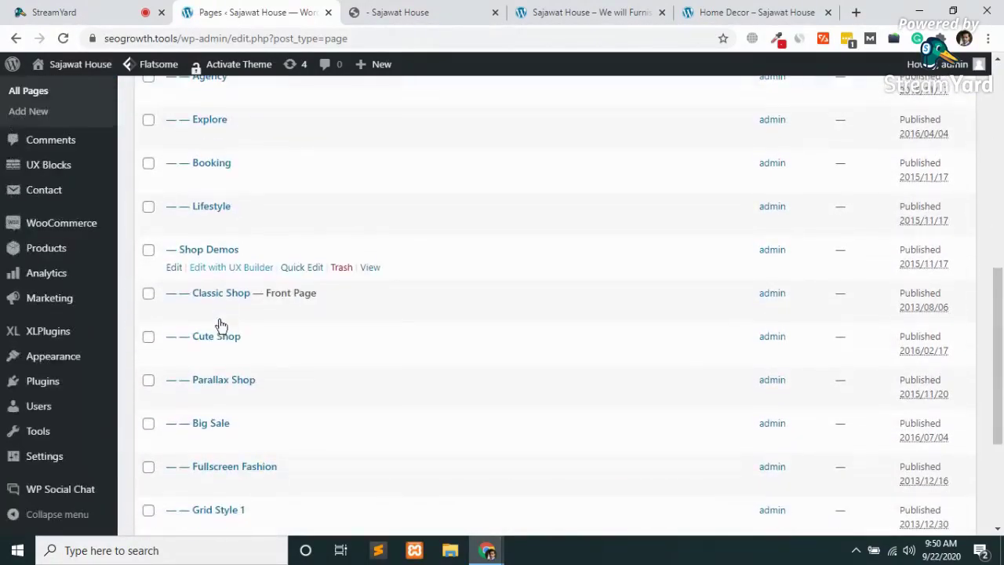
{"action": "scroll", "coordinate": [219, 326], "scroll_direction": "down", "scroll_amount": 3}
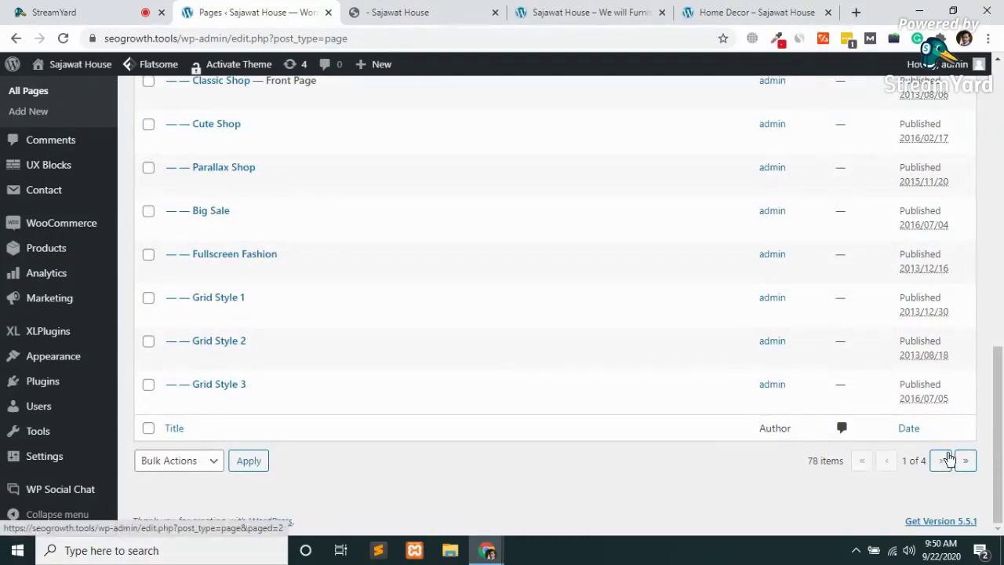
{"action": "left_click", "coordinate": [942, 461]}
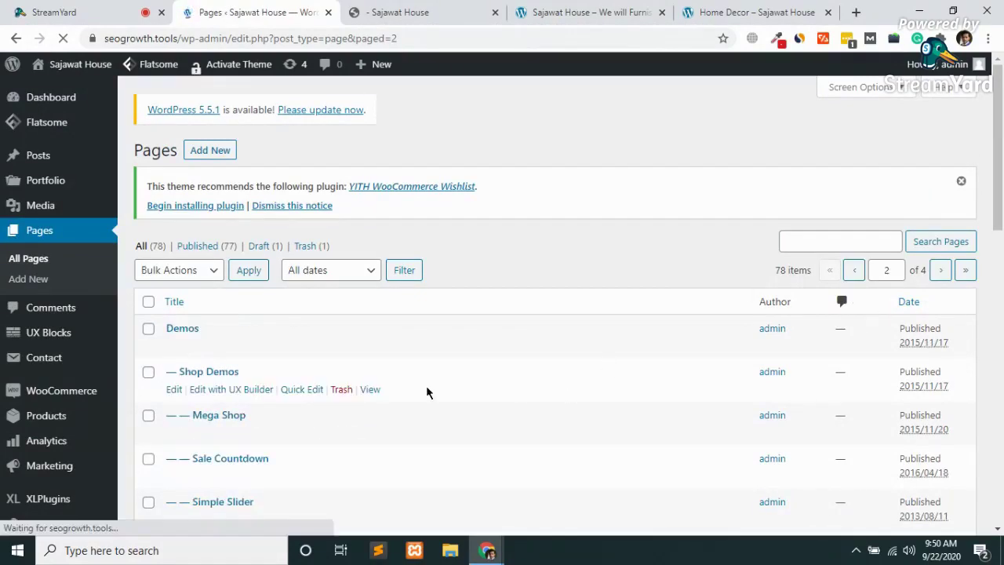
{"action": "scroll", "coordinate": [395, 384], "scroll_direction": "down", "scroll_amount": 3}
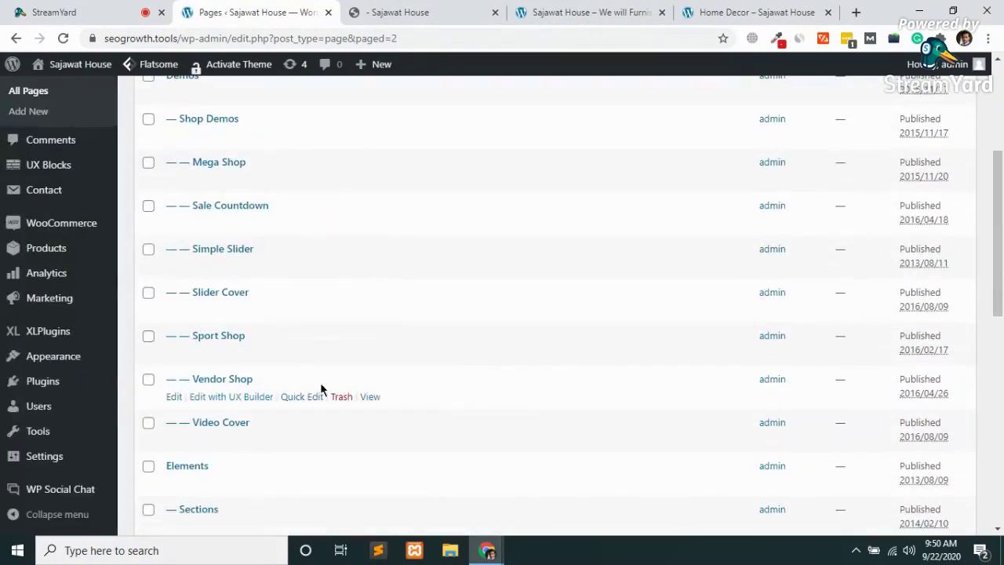
{"action": "scroll", "coordinate": [320, 382], "scroll_direction": "down", "scroll_amount": 4}
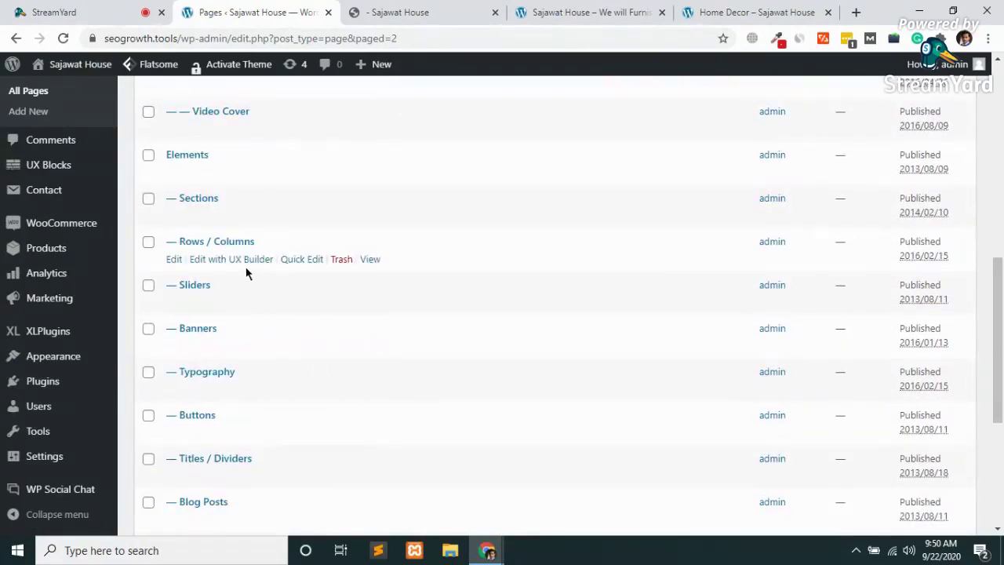
{"action": "scroll", "coordinate": [227, 366], "scroll_direction": "down", "scroll_amount": 4}
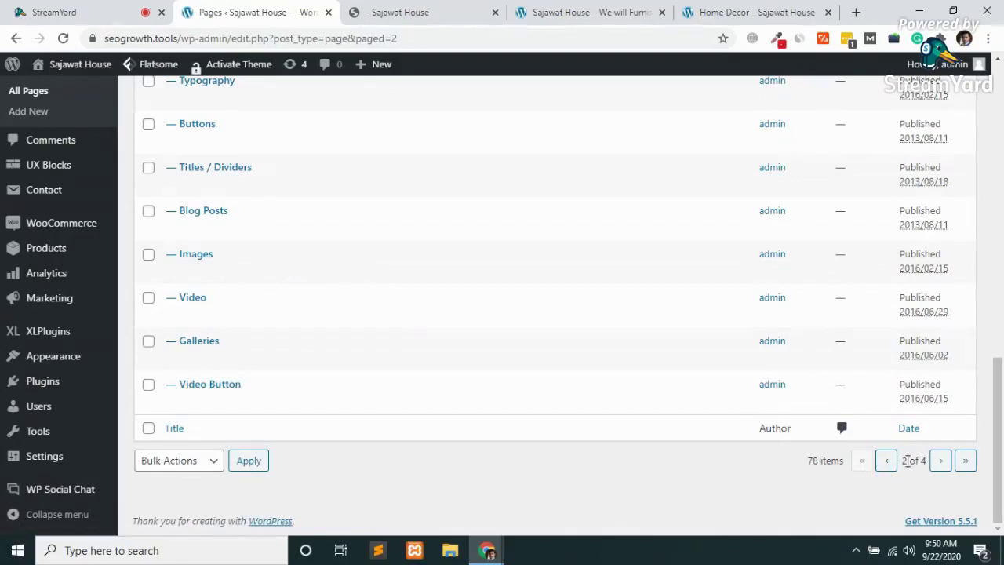
{"action": "left_click", "coordinate": [940, 461]}
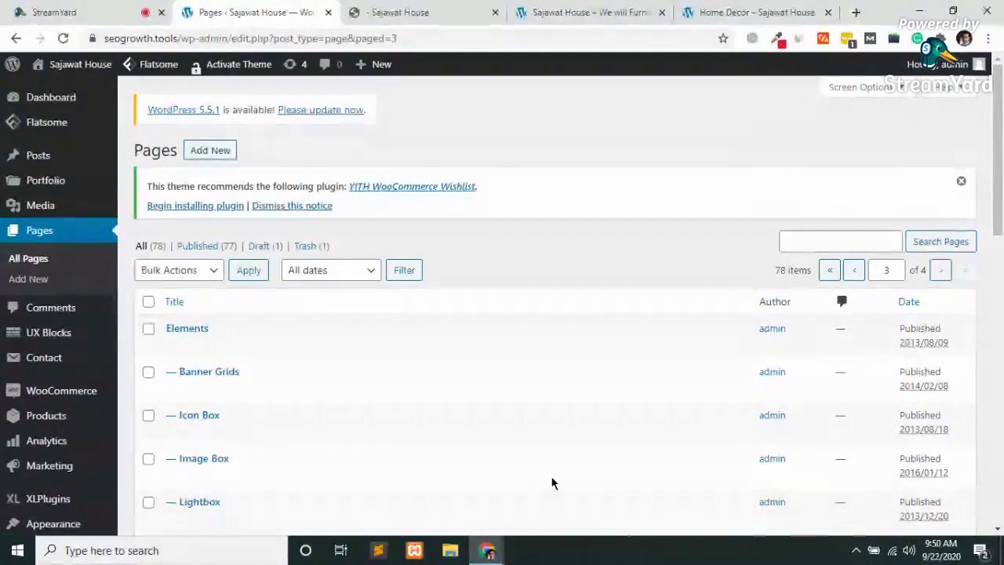
- Find the About page under Pages in the list and open it in the WordPress editor
{"action": "scroll", "coordinate": [396, 420], "scroll_direction": "down", "scroll_amount": 4}
{"action": "scroll", "coordinate": [395, 422], "scroll_direction": "down", "scroll_amount": 3}
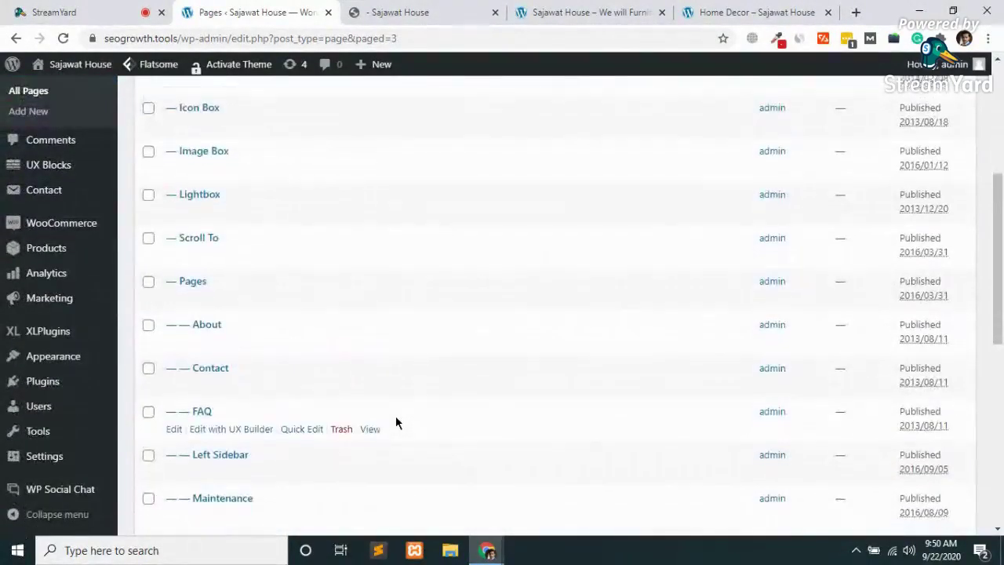
{"action": "scroll", "coordinate": [395, 422], "scroll_direction": "up", "scroll_amount": 1}
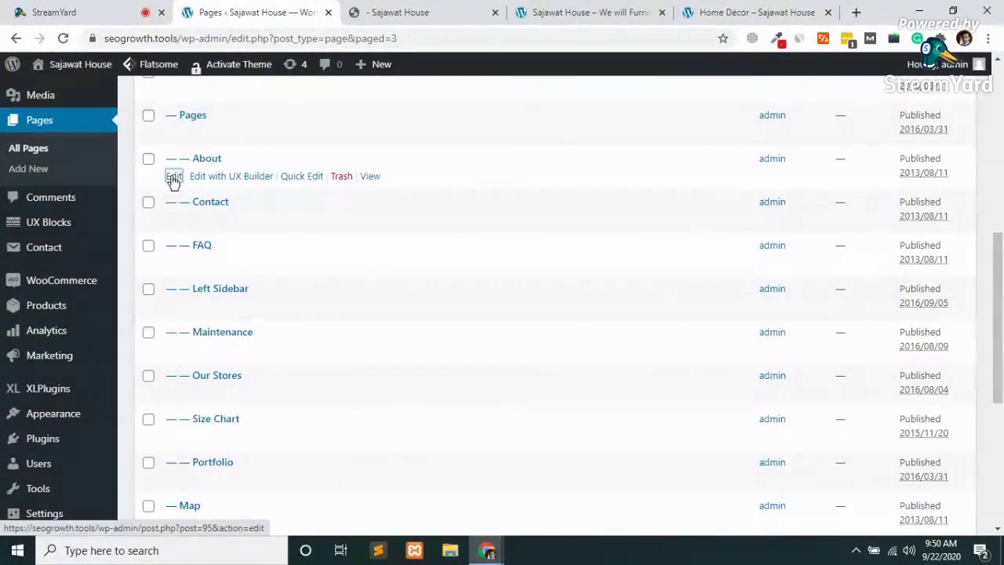
{"action": "left_click", "coordinate": [173, 178]}
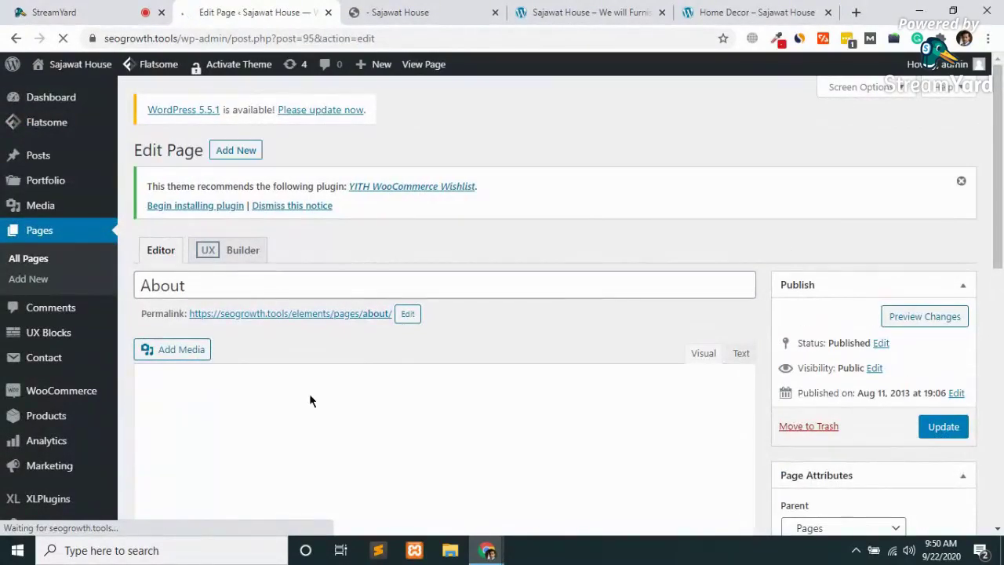
{"action": "scroll", "coordinate": [309, 393], "scroll_direction": "down", "scroll_amount": 2}
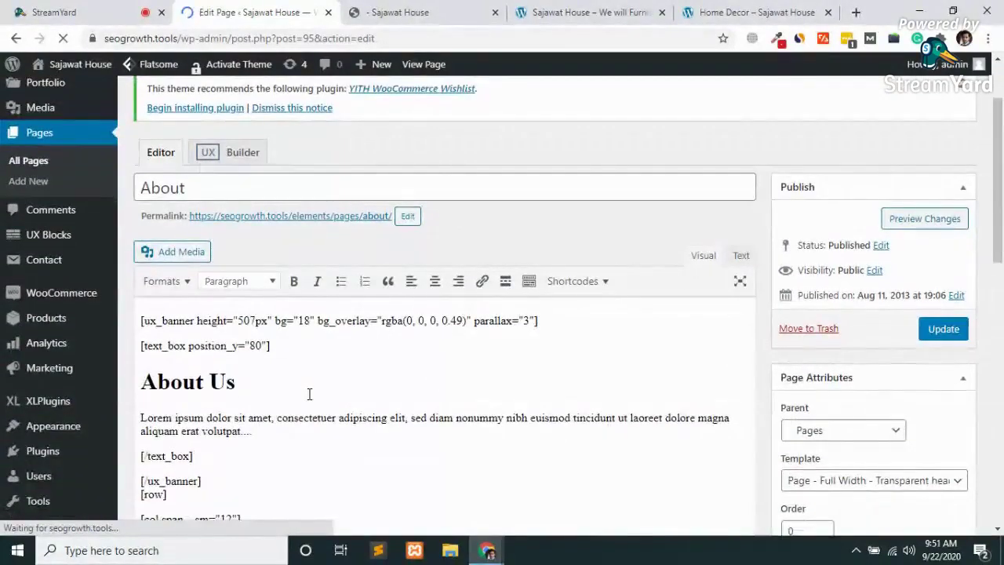
- Look through the About page's content in the editor and open its permalink in a separate tab
{"action": "scroll", "coordinate": [309, 395], "scroll_direction": "down", "scroll_amount": 1}
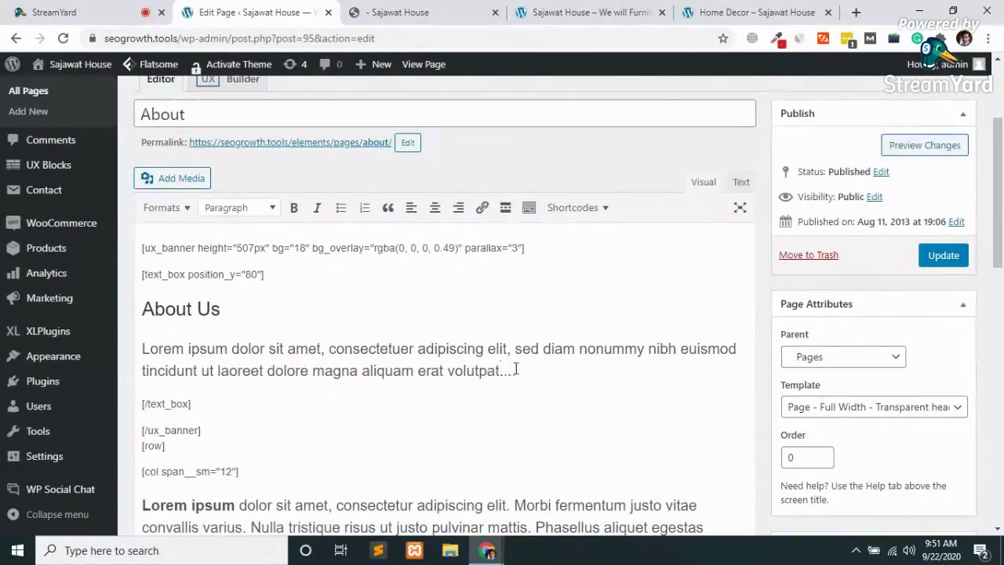
{"action": "scroll", "coordinate": [515, 368], "scroll_direction": "down", "scroll_amount": 3}
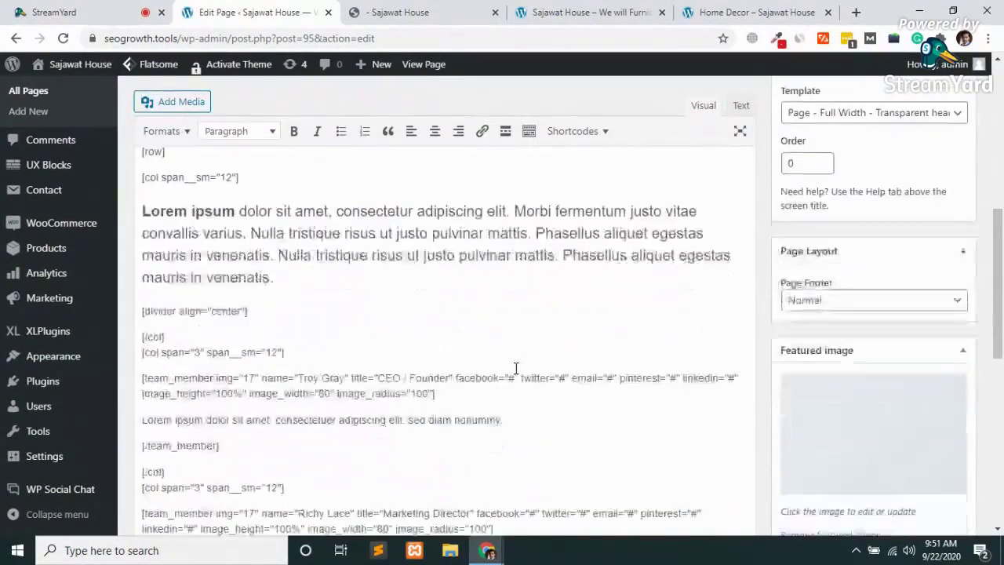
{"action": "scroll", "coordinate": [515, 368], "scroll_direction": "up", "scroll_amount": 5}
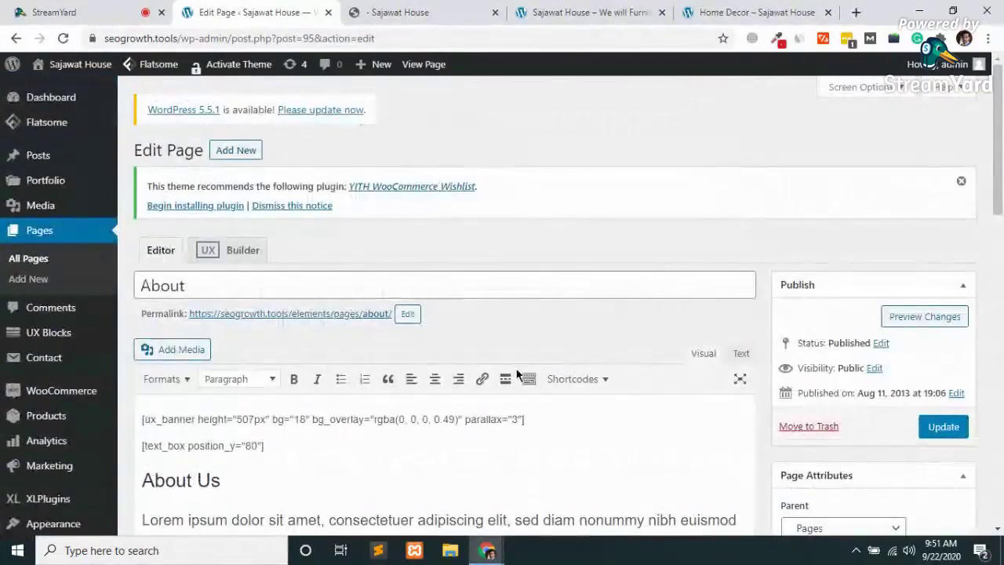
{"action": "middle_click", "coordinate": [326, 316]}
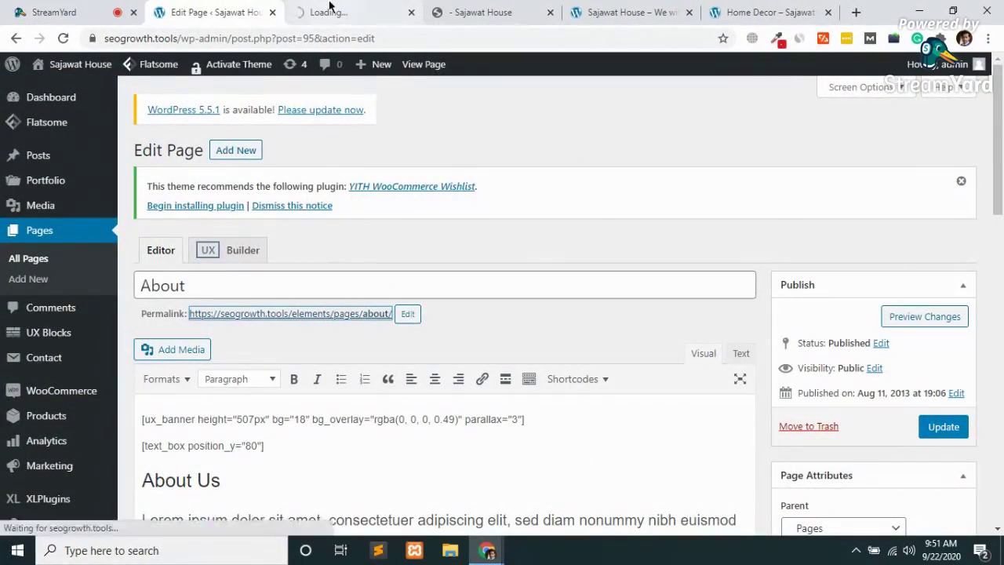
{"action": "left_click", "coordinate": [369, 12]}
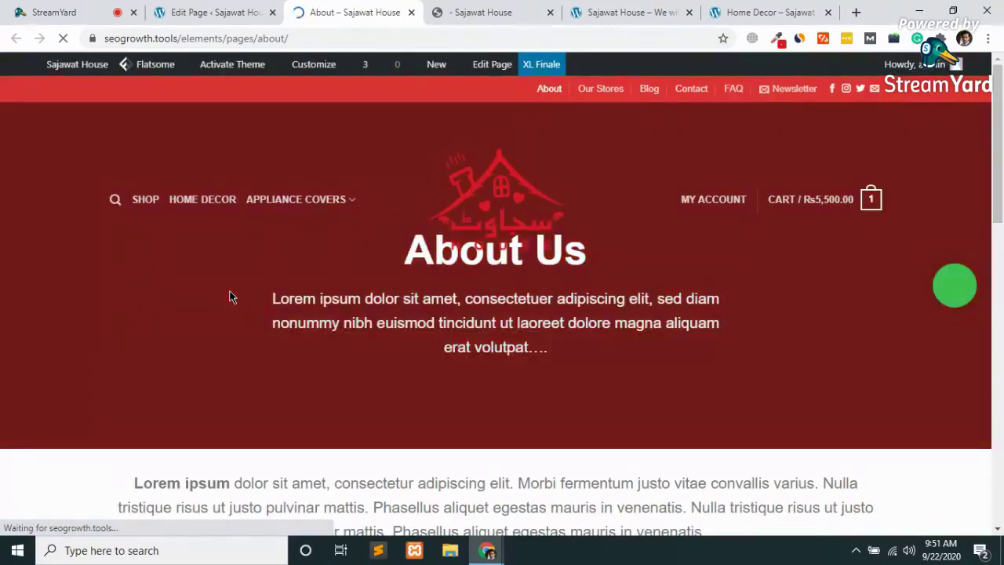
- Go through the live About page down to its footer and open the Footer – About us block in the WP Editor
{"action": "scroll", "coordinate": [229, 297], "scroll_direction": "down", "scroll_amount": 3}
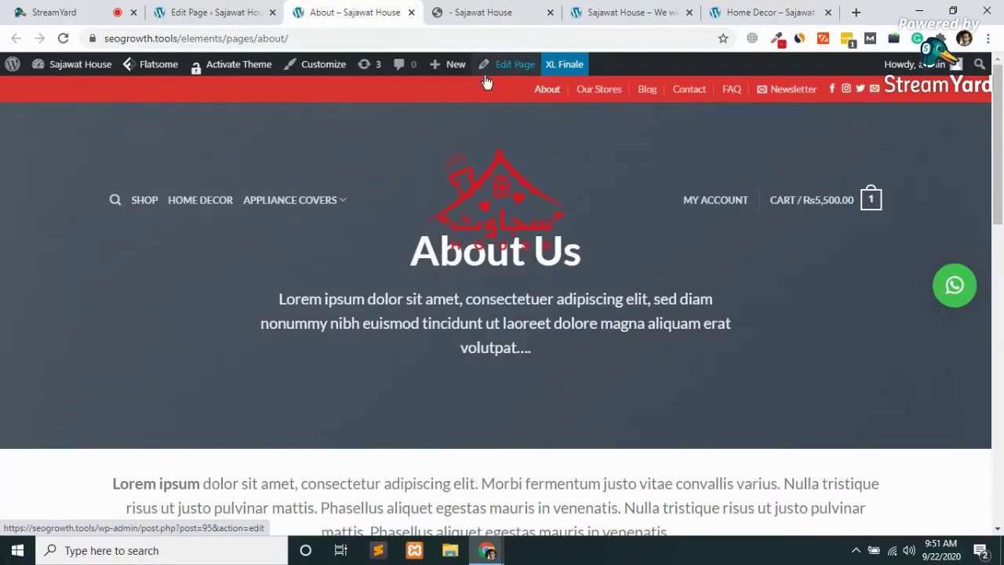
{"action": "mouse_move", "coordinate": [506, 76]}
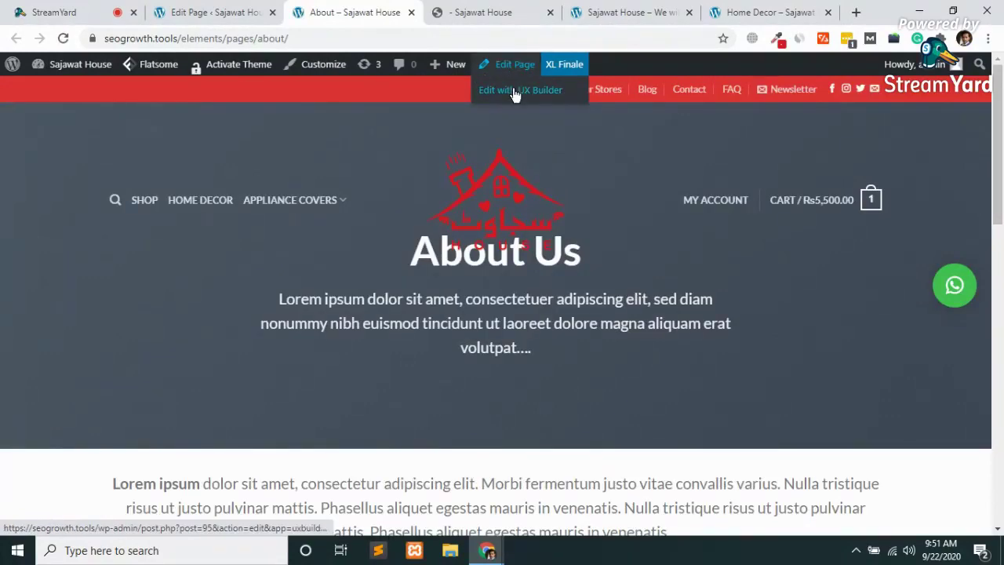
{"action": "scroll", "coordinate": [416, 342], "scroll_direction": "down", "scroll_amount": 15}
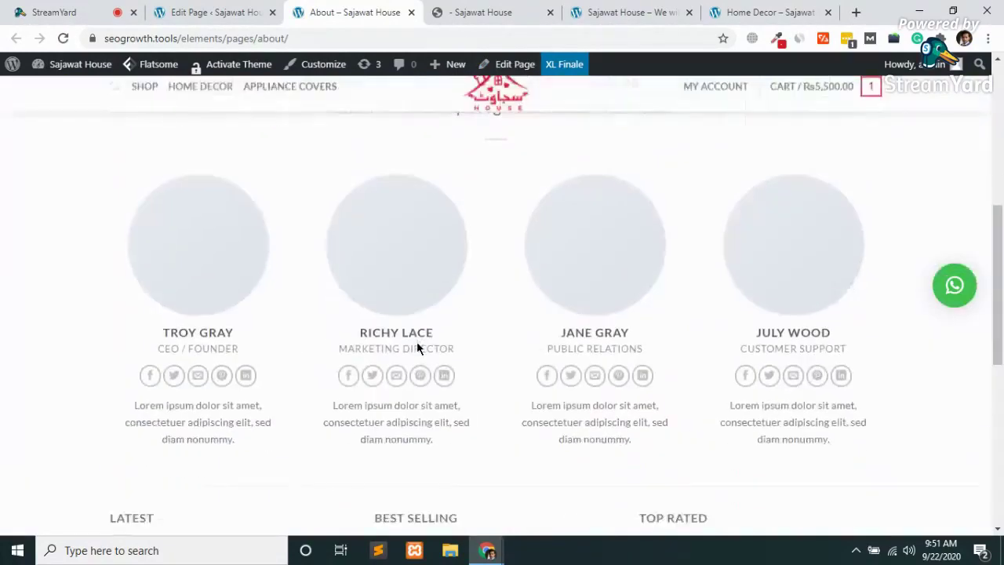
{"action": "mouse_move", "coordinate": [399, 413]}
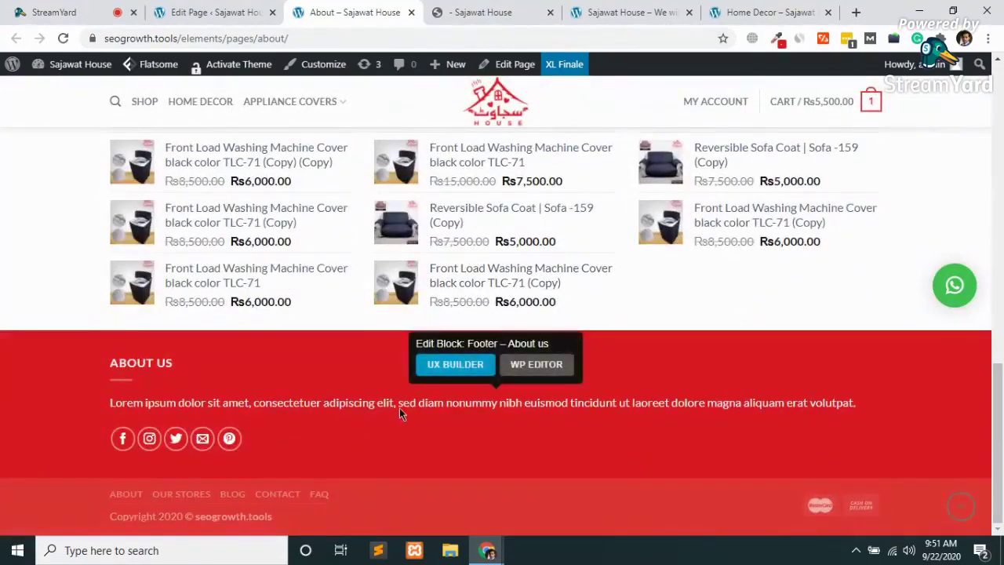
{"action": "left_click", "coordinate": [538, 374]}
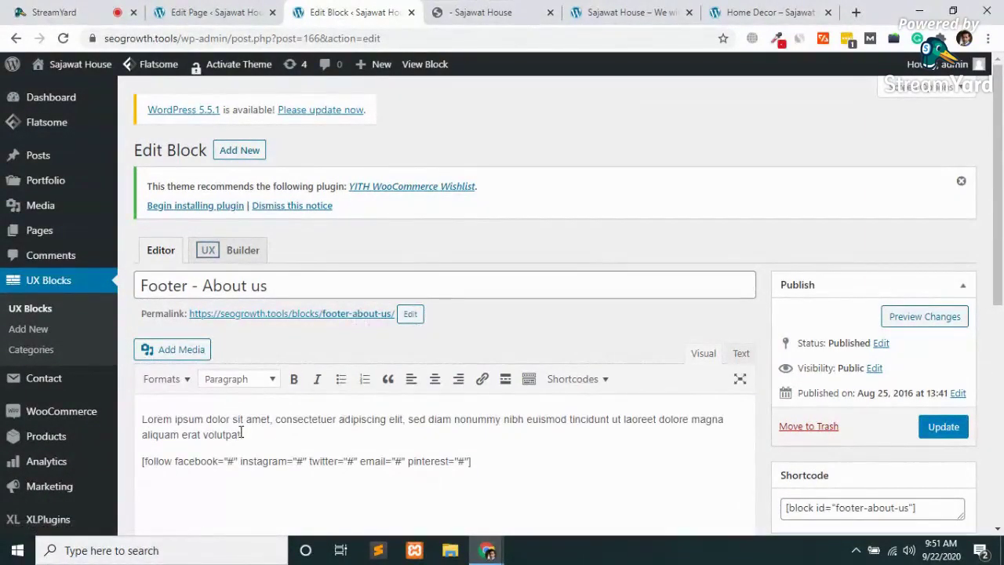
- Replace the Lorem ipsum paragraph in the Footer - About us block with the copied "Premium quality products for your home" paragraph and update the block
{"action": "left_click_drag", "start_coordinate": [246, 434], "coordinate": [142, 418]}
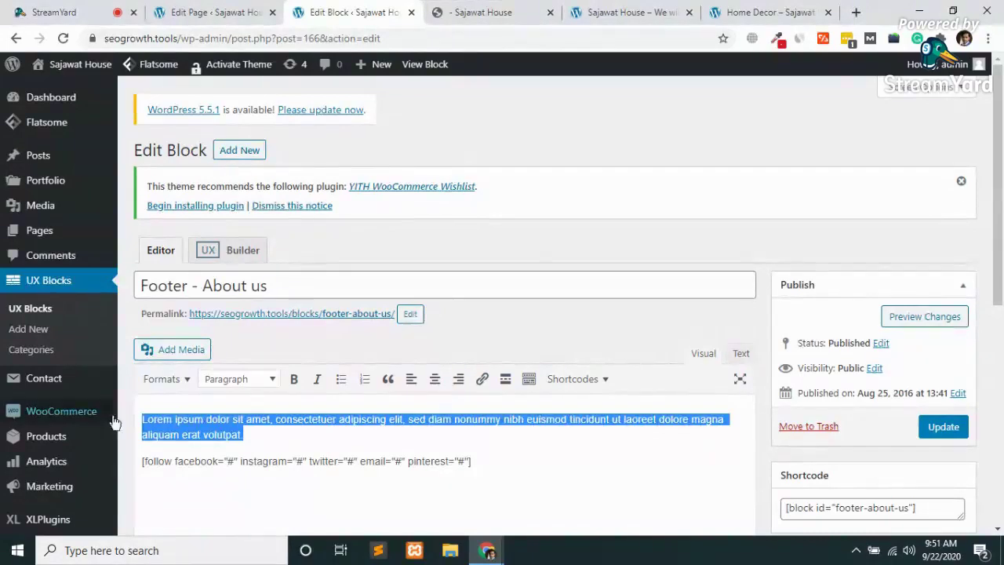
{"action": "mouse_move", "coordinate": [115, 422]}
{"action": "type", "text": "Premium quality products for your home, we care how your interior look. Quality and client satisfaction is our first priority. We have customized solutions for your house interior, please visit our shop and find the best products for your awesome house items."}
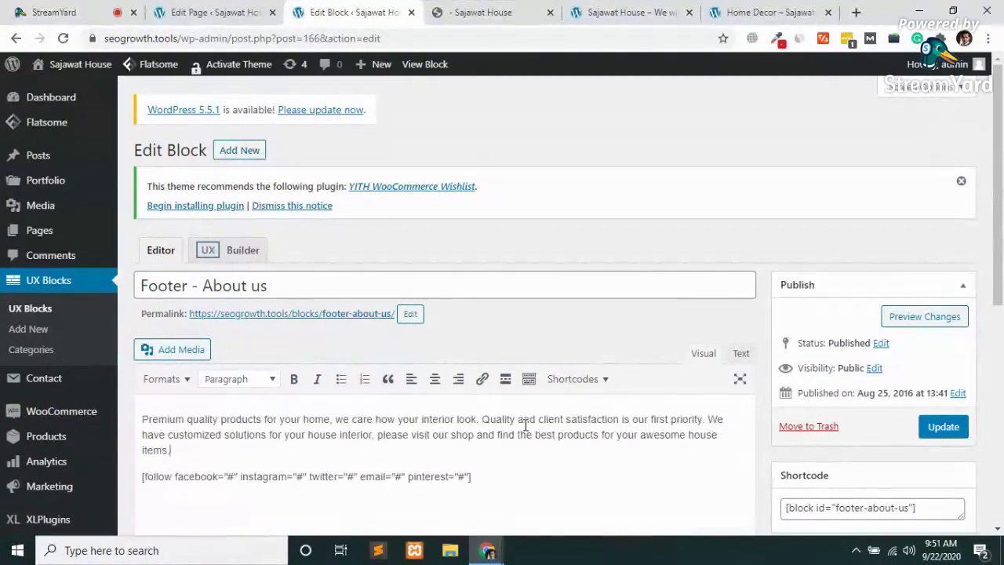
{"action": "left_click", "coordinate": [258, 454]}
{"action": "scroll", "coordinate": [257, 454], "scroll_direction": "down", "scroll_amount": 1}
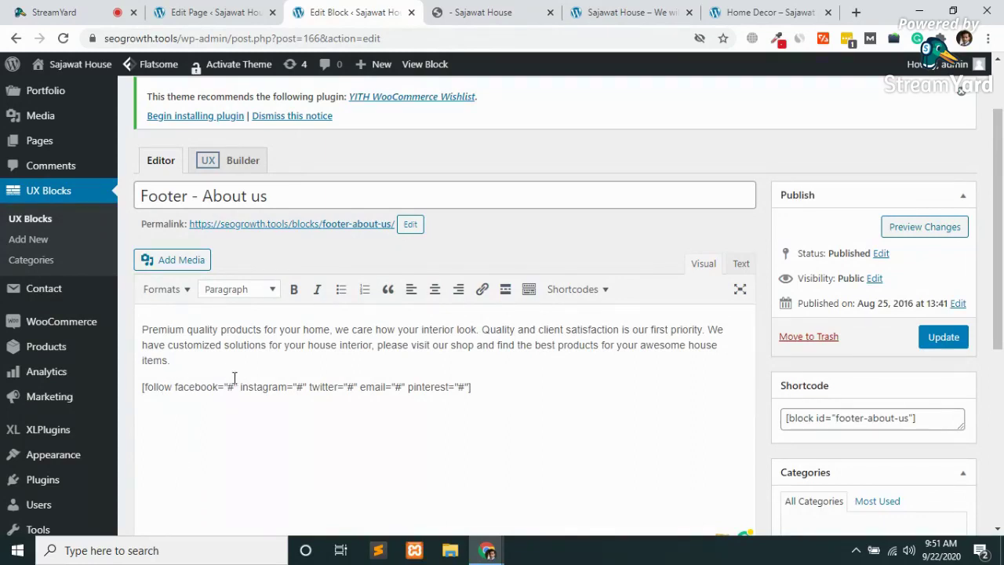
{"action": "left_click", "coordinate": [940, 337]}
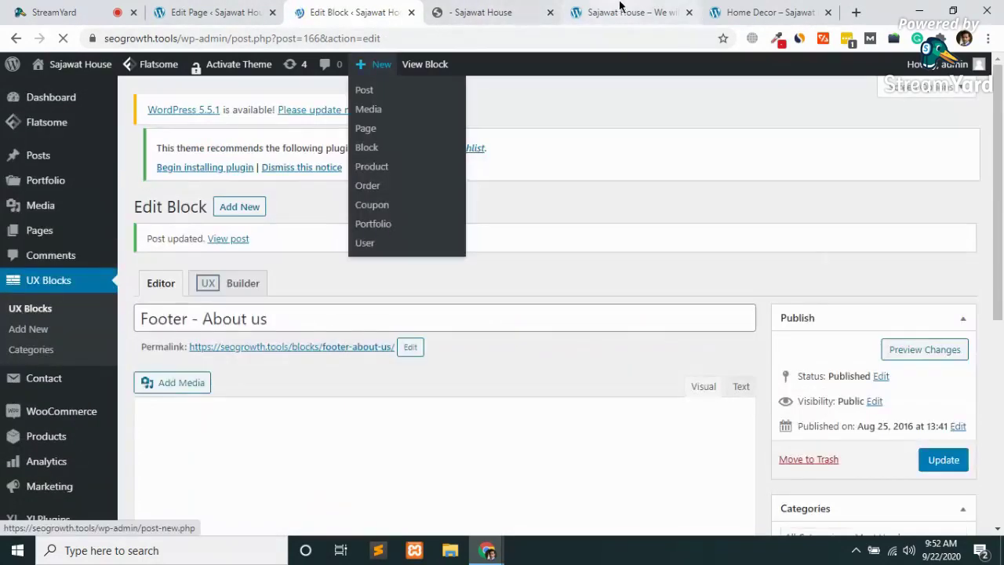
- Check the About Us text in the seogrowth.tools home page footer and compare it with the footer and product sections of sajawat.house
{"action": "left_click", "coordinate": [620, 9]}
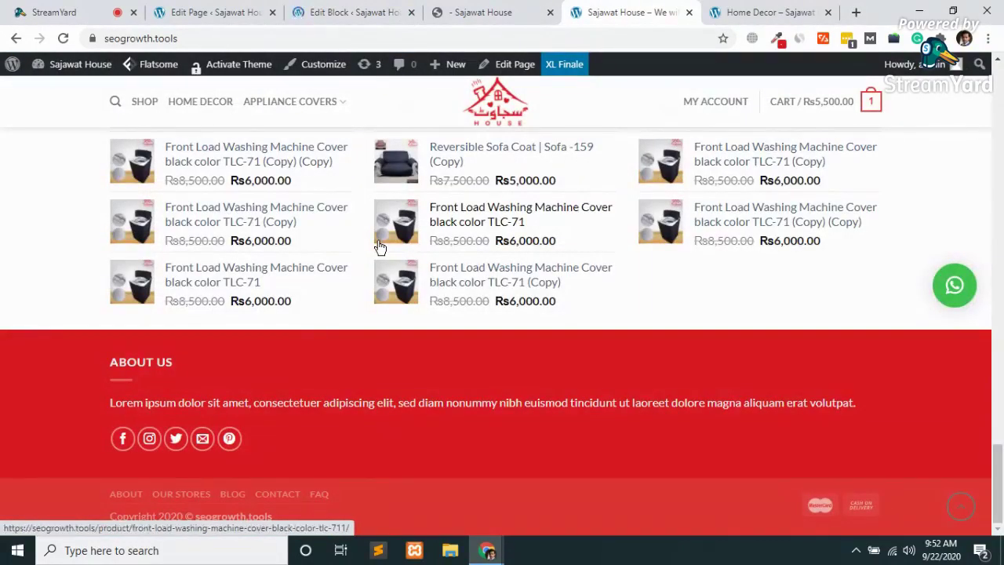
{"action": "left_click", "coordinate": [379, 248]}
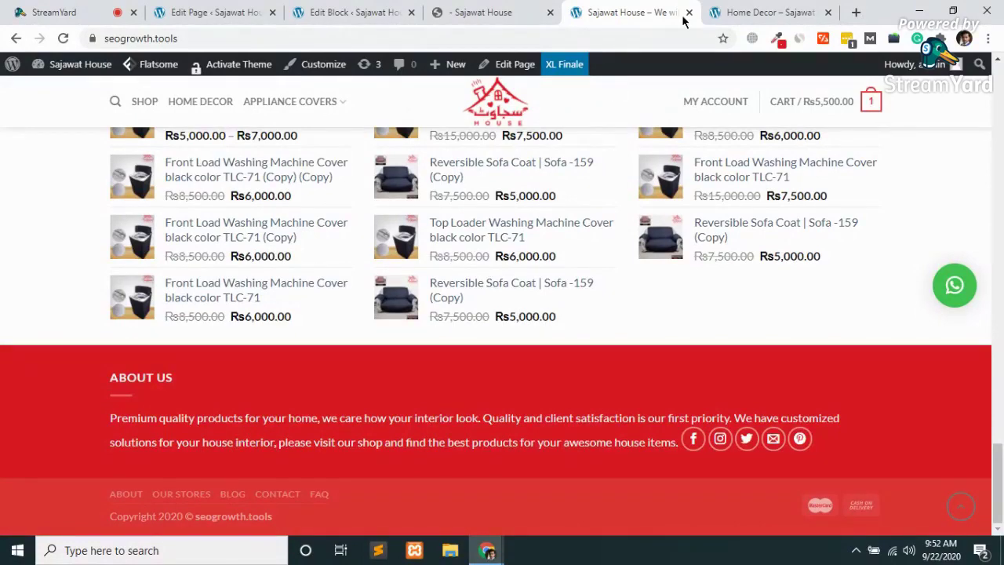
{"action": "left_click", "coordinate": [482, 12]}
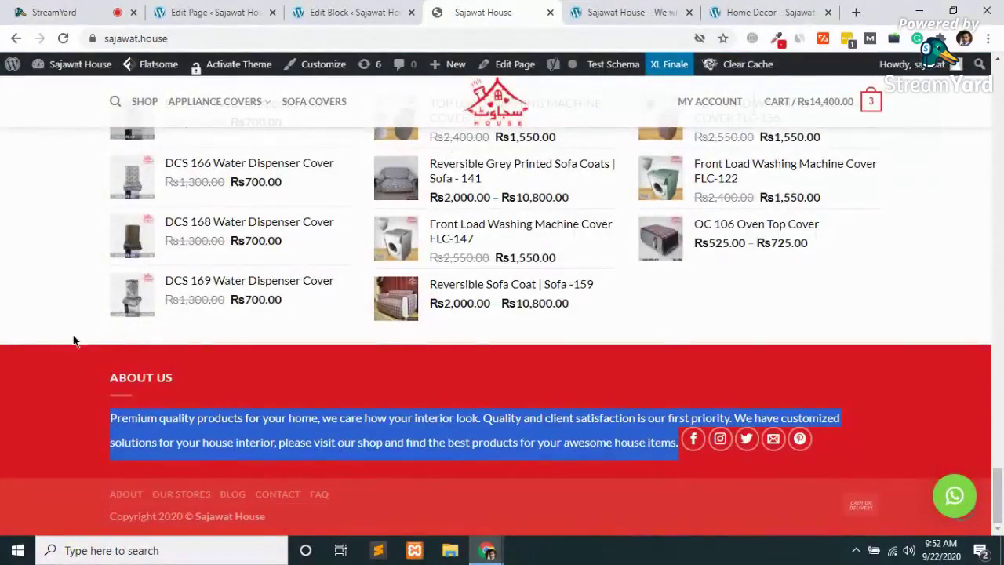
{"action": "left_click", "coordinate": [206, 414]}
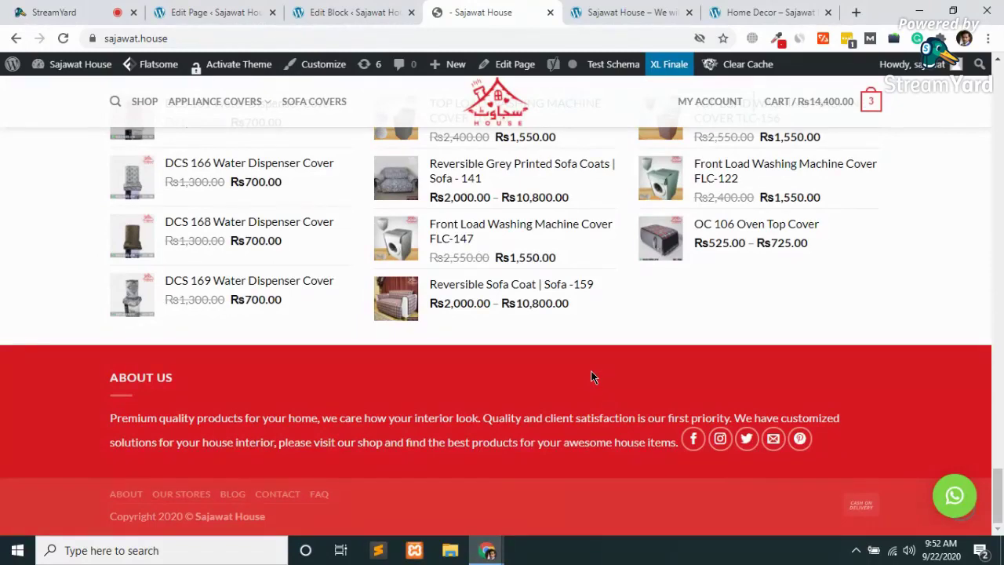
{"action": "scroll", "coordinate": [591, 371], "scroll_direction": "up", "scroll_amount": 10}
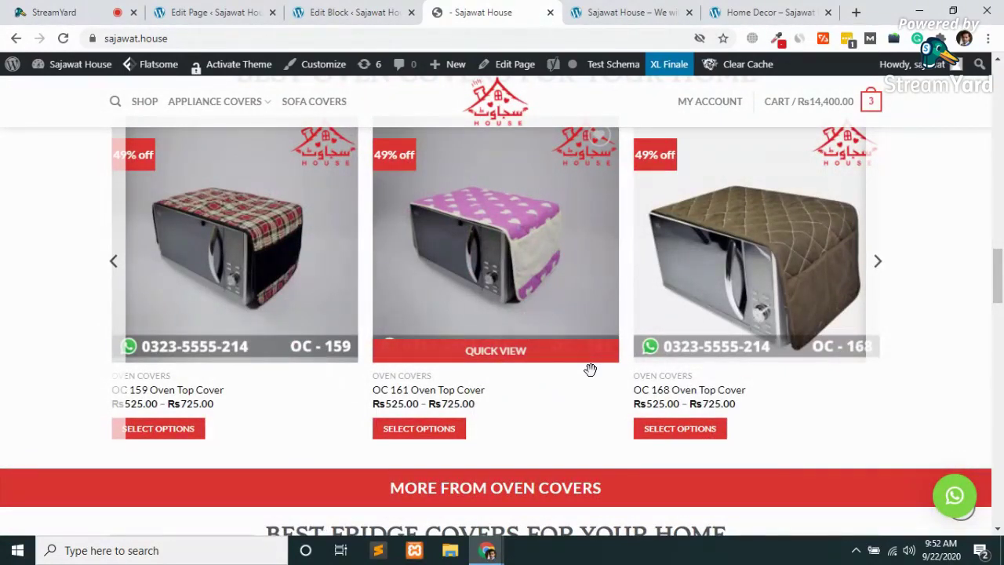
{"action": "scroll", "coordinate": [590, 370], "scroll_direction": "down", "scroll_amount": 15}
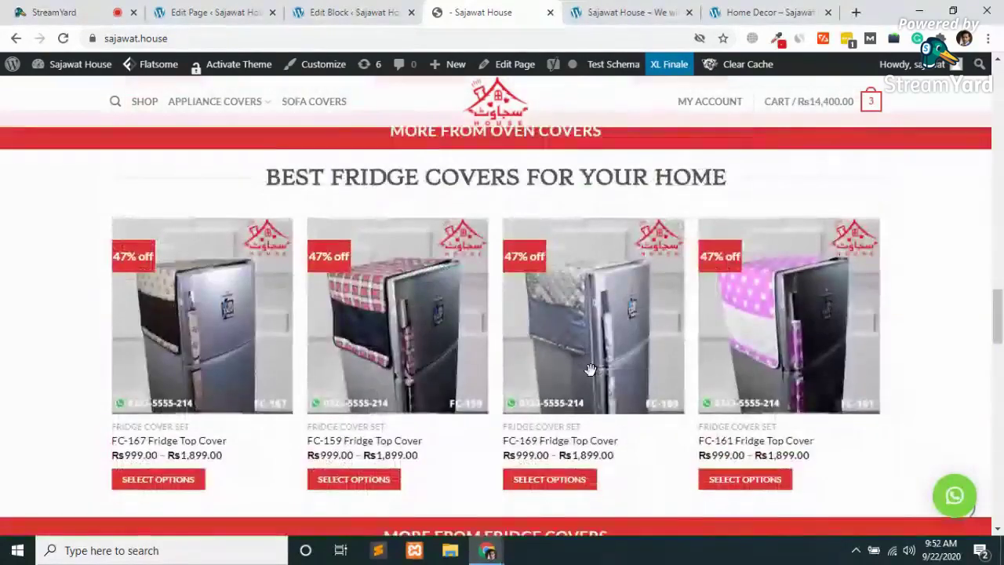
{"action": "scroll", "coordinate": [590, 378], "scroll_direction": "down", "scroll_amount": 6}
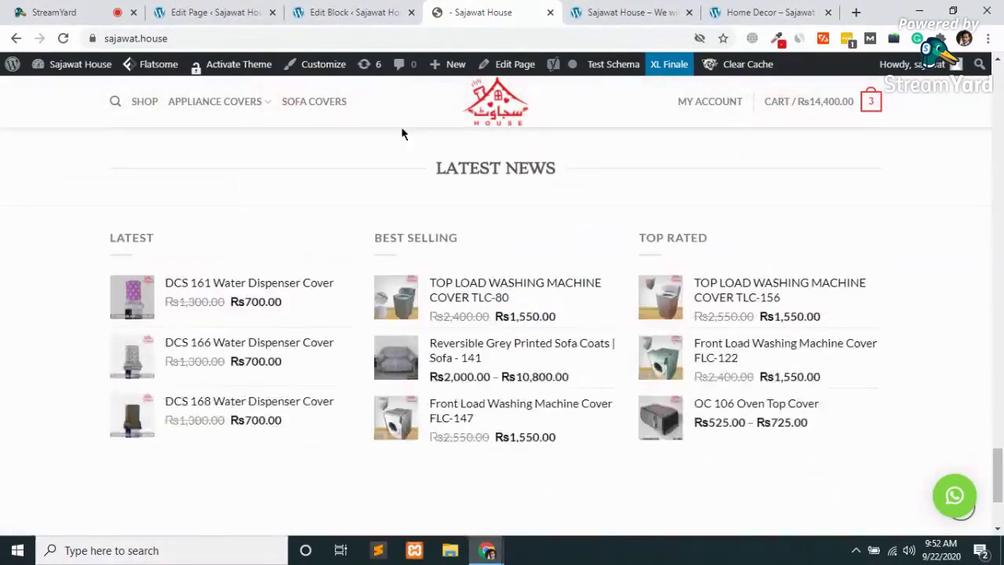
{"action": "left_click", "coordinate": [337, 12]}
{"action": "scroll", "coordinate": [258, 436], "scroll_direction": "down", "scroll_amount": 3}
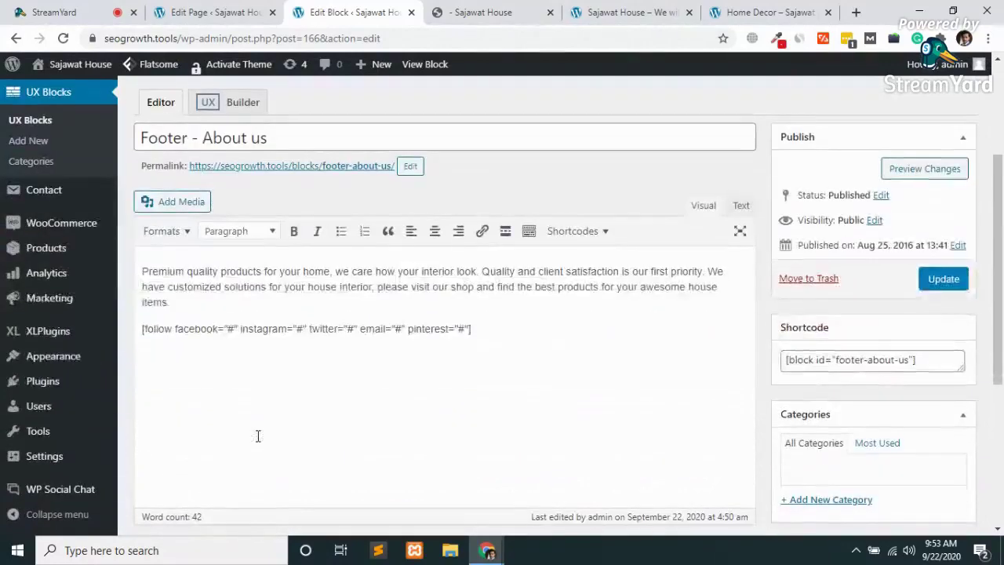
{"action": "left_click", "coordinate": [233, 329]}
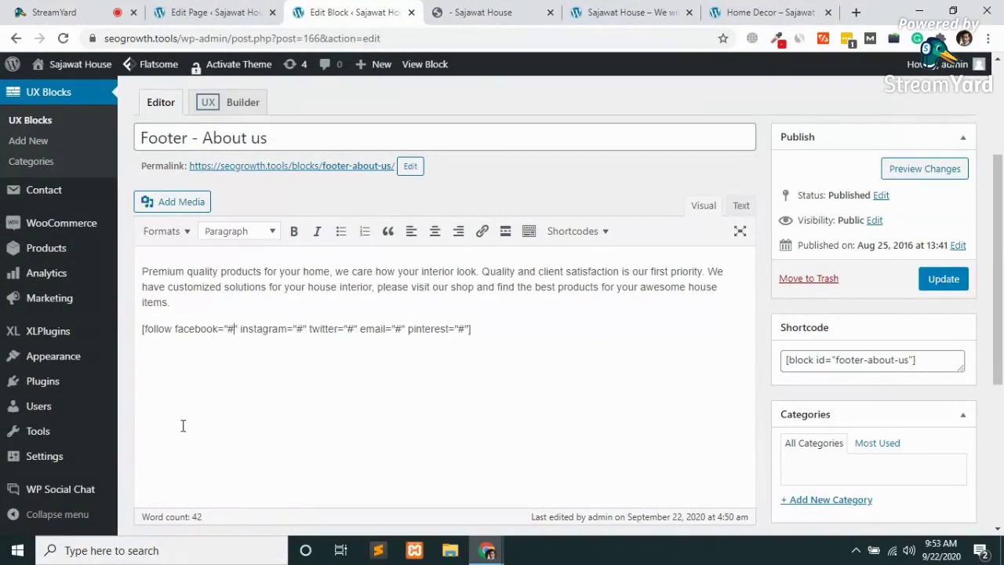
{"action": "key", "text": "BackSpace"}
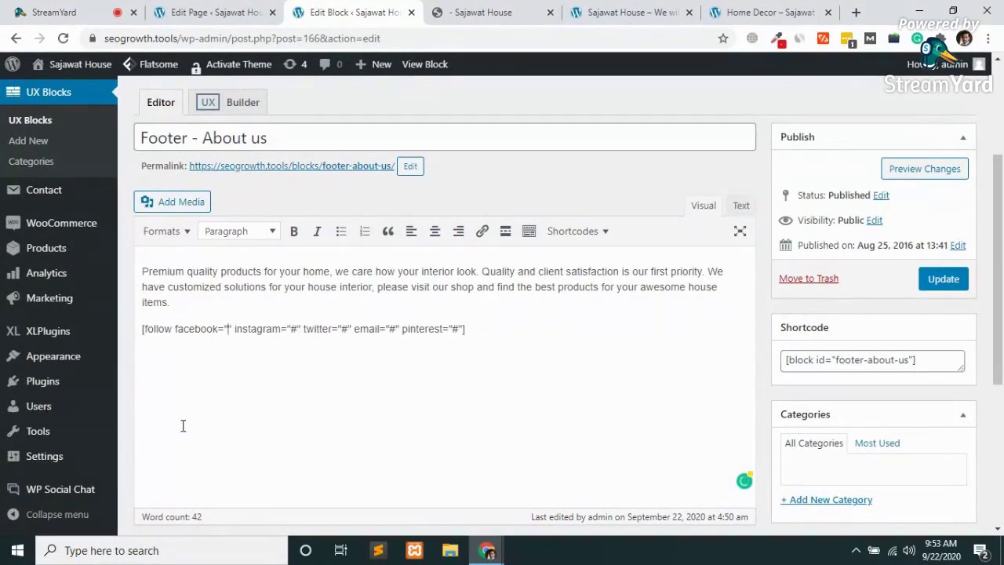
{"action": "left_click", "coordinate": [856, 11]}
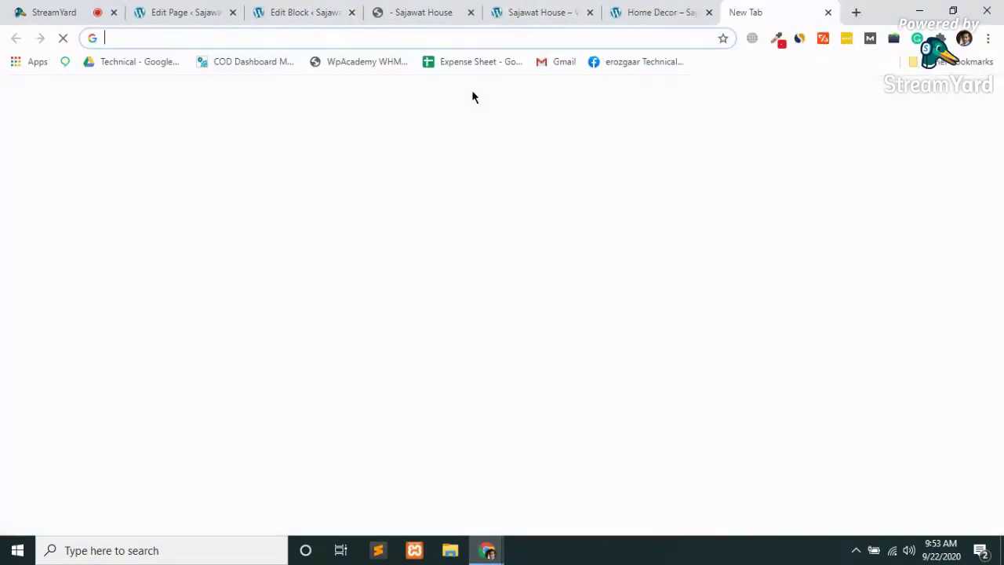
{"action": "left_click", "coordinate": [639, 61]}
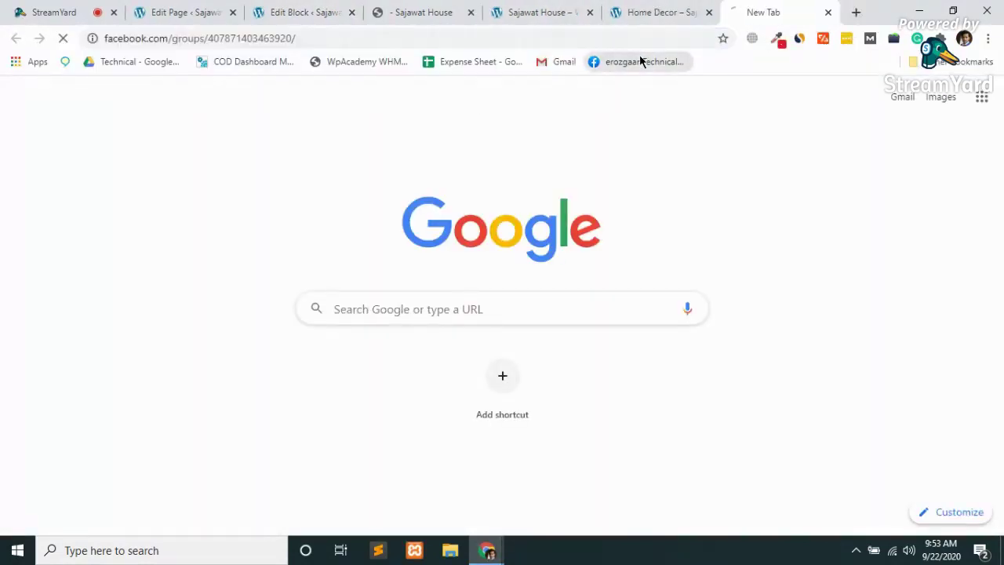
{"action": "left_click", "coordinate": [339, 31]}
{"action": "key", "text": "ctrl+c"}
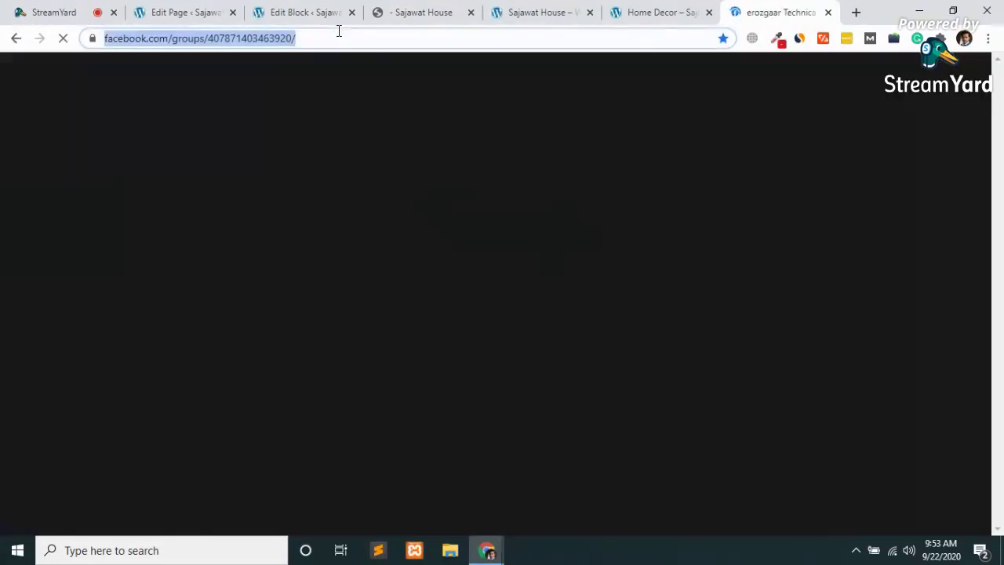
{"action": "left_click", "coordinate": [300, 11]}
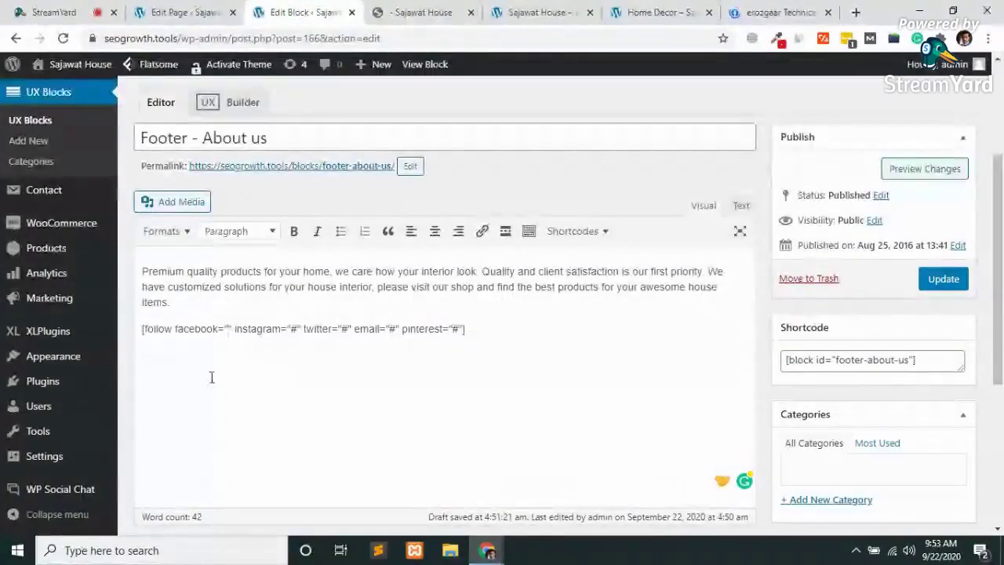
{"action": "key", "text": "ctrl+v"}
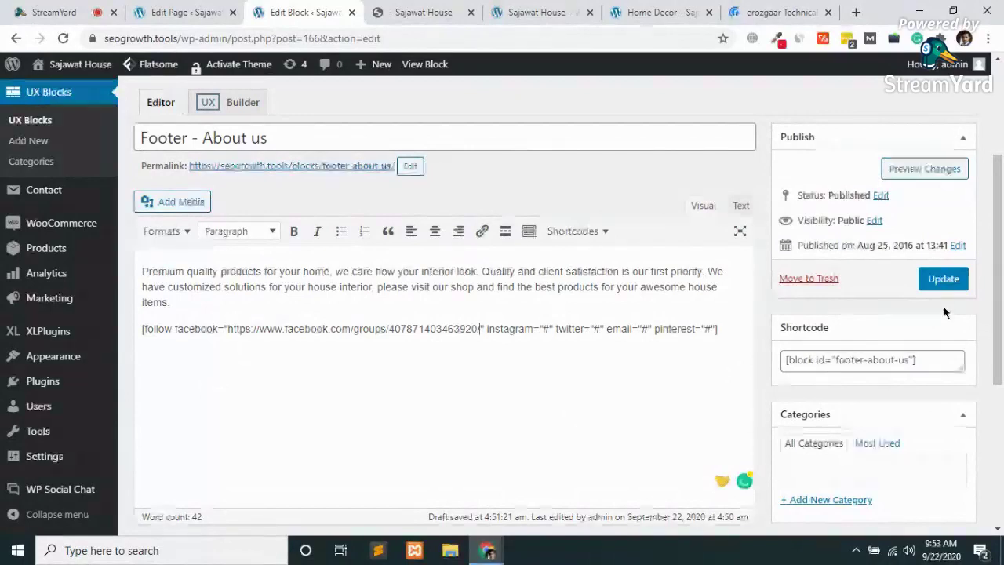
{"action": "left_click", "coordinate": [944, 279]}
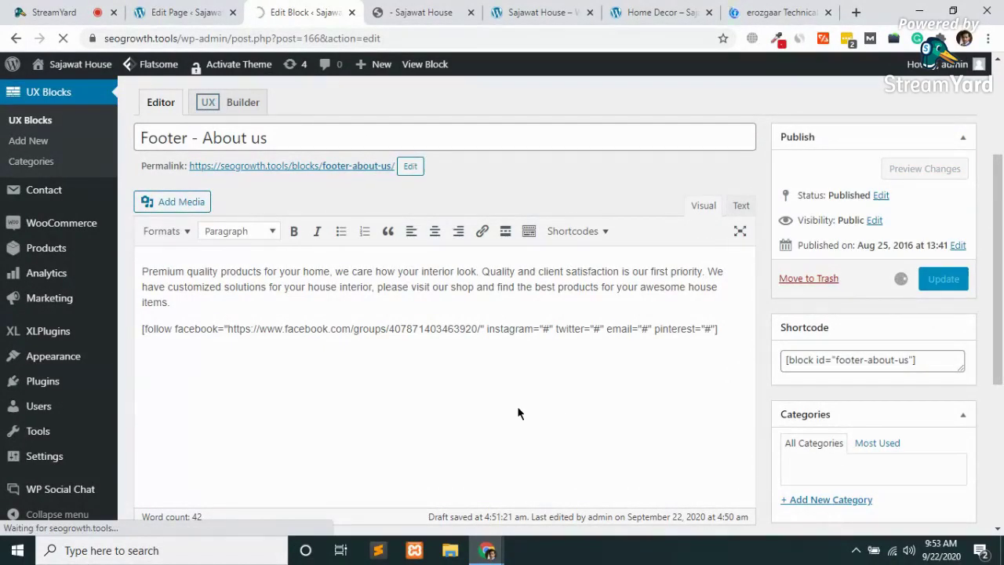
- Reload the seogrowth.tools home page, test the footer's Facebook link and close both Facebook group tabs
{"action": "left_click", "coordinate": [553, 11]}
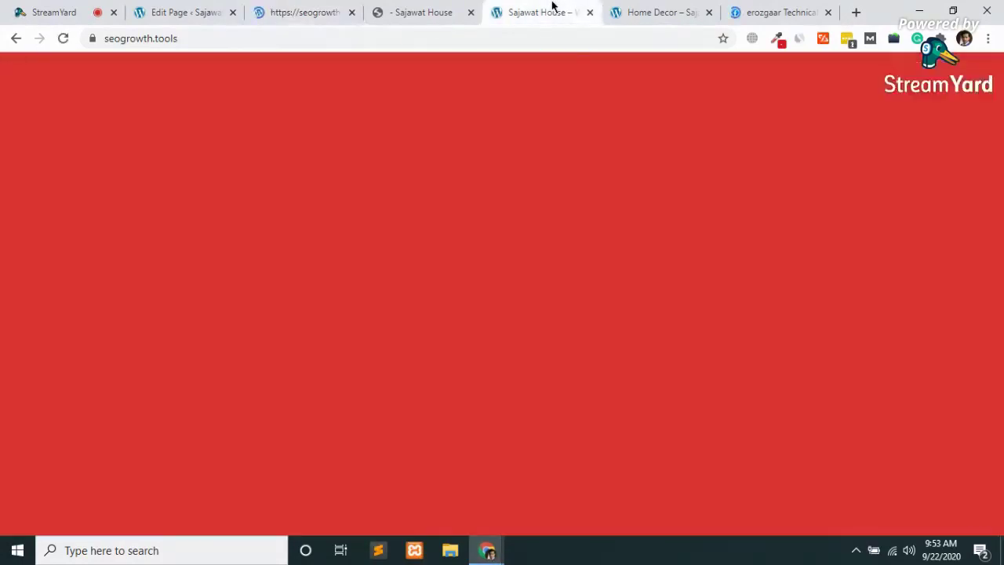
{"action": "left_click", "coordinate": [246, 35]}
{"action": "key", "text": "Return"}
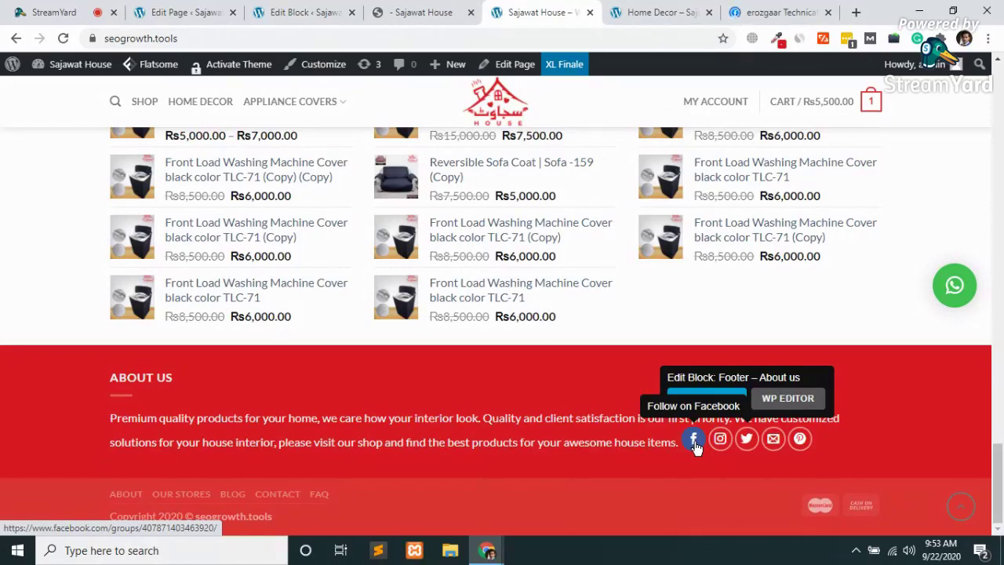
{"action": "left_click", "coordinate": [695, 442]}
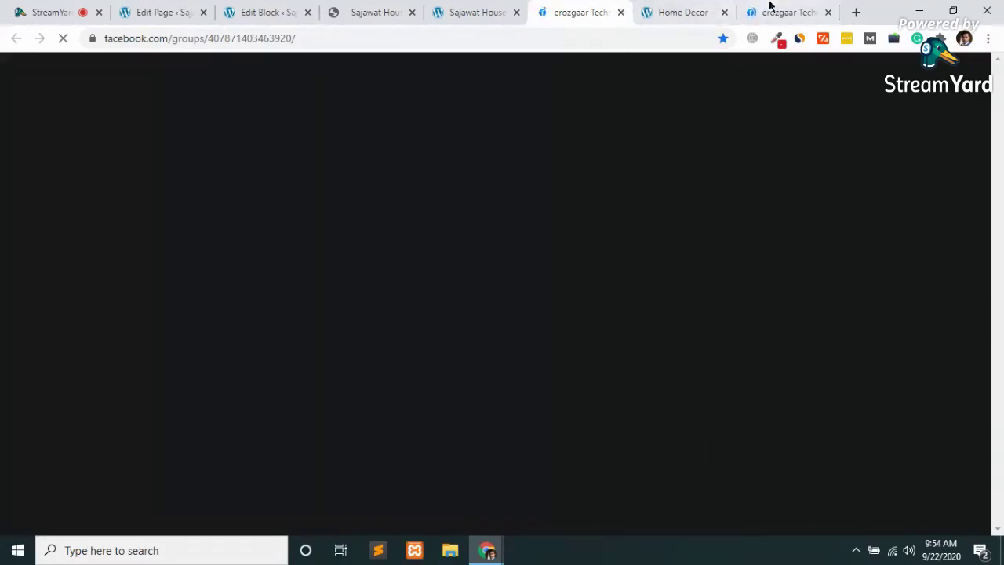
{"action": "key", "text": "ctrl+w"}
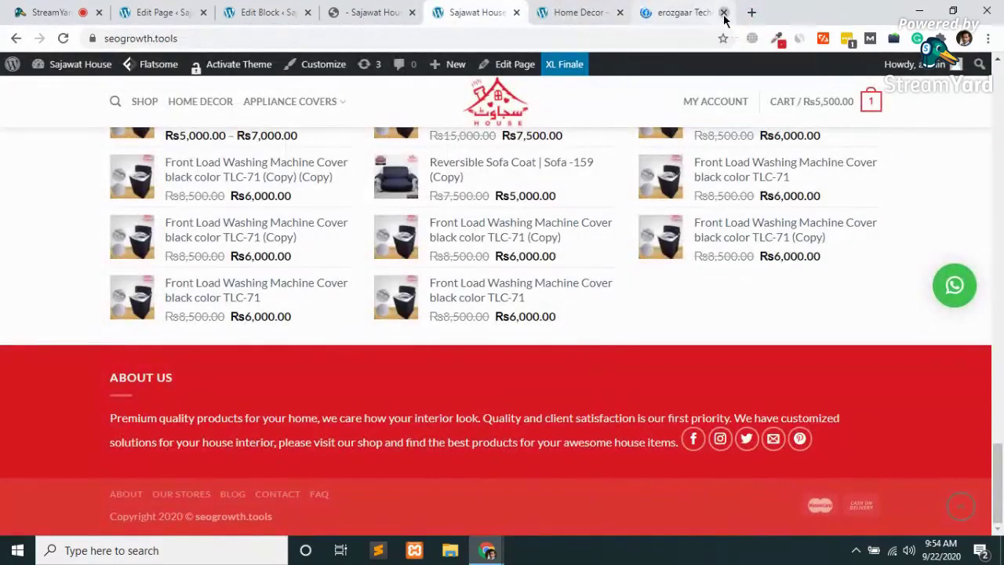
{"action": "left_click", "coordinate": [723, 12]}
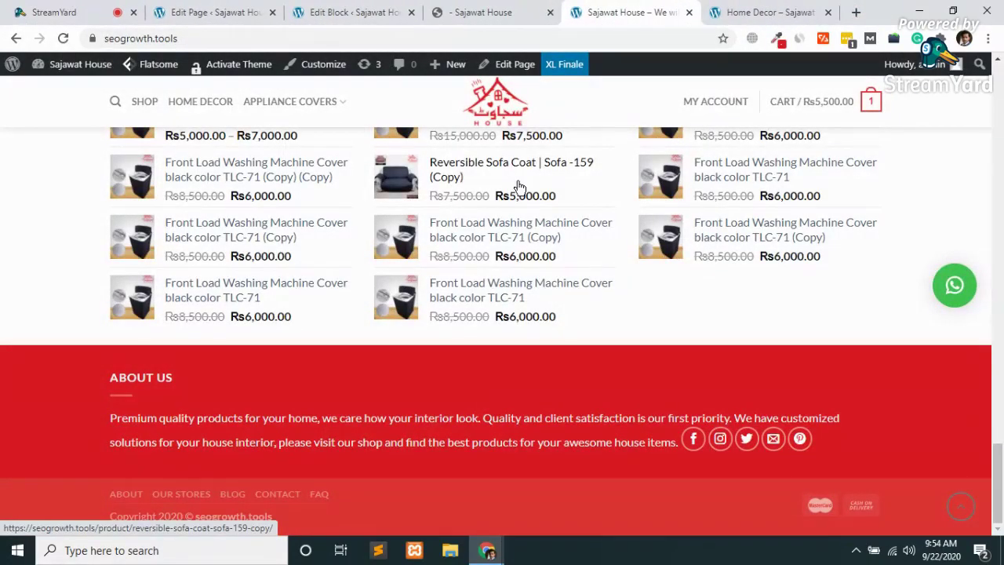
- Review the About Us paragraph and the social links in the follow shortcode of the Footer - About us block
{"action": "left_click", "coordinate": [352, 10]}
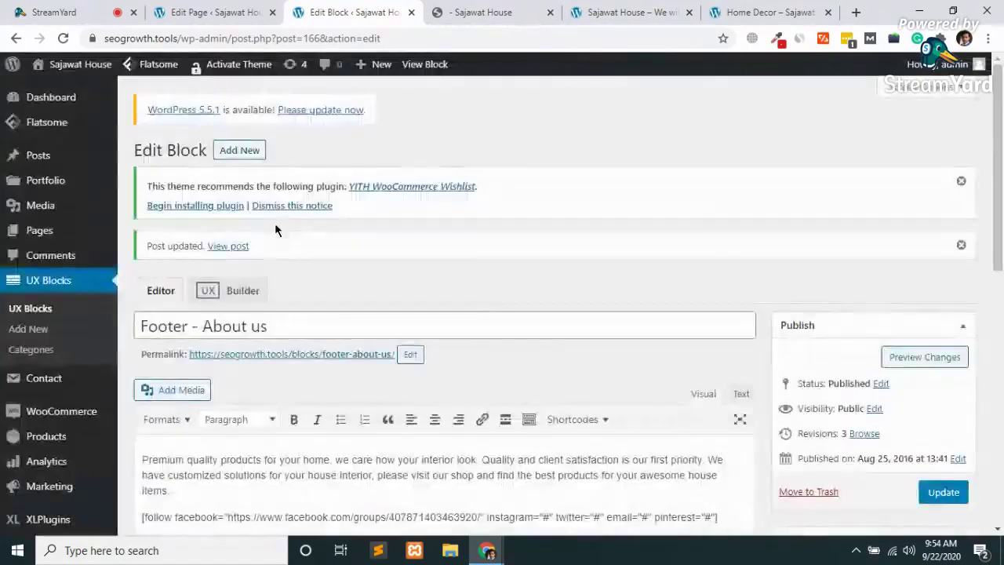
{"action": "scroll", "coordinate": [219, 428], "scroll_direction": "down", "scroll_amount": 3}
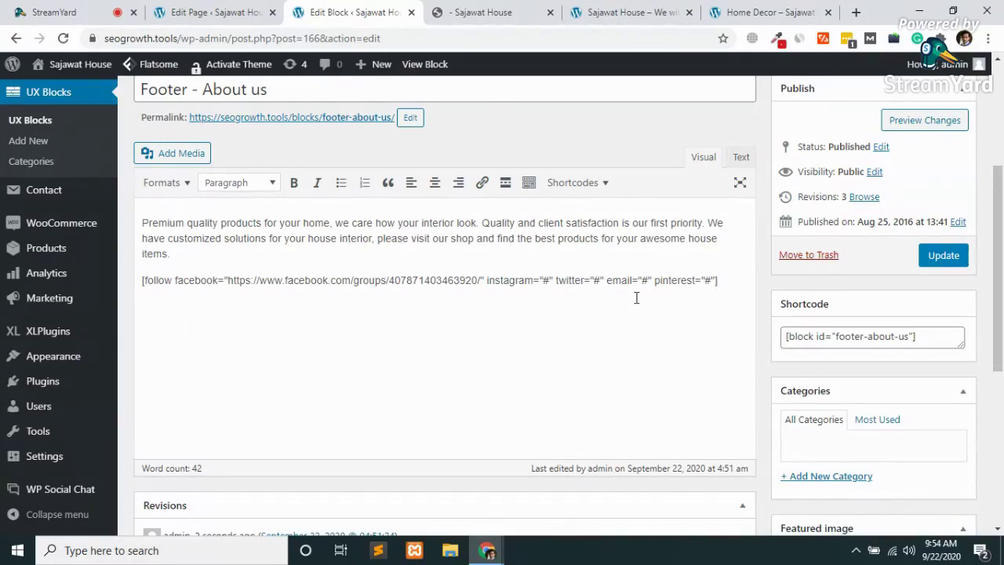
{"action": "scroll", "coordinate": [636, 298], "scroll_direction": "up", "scroll_amount": 3}
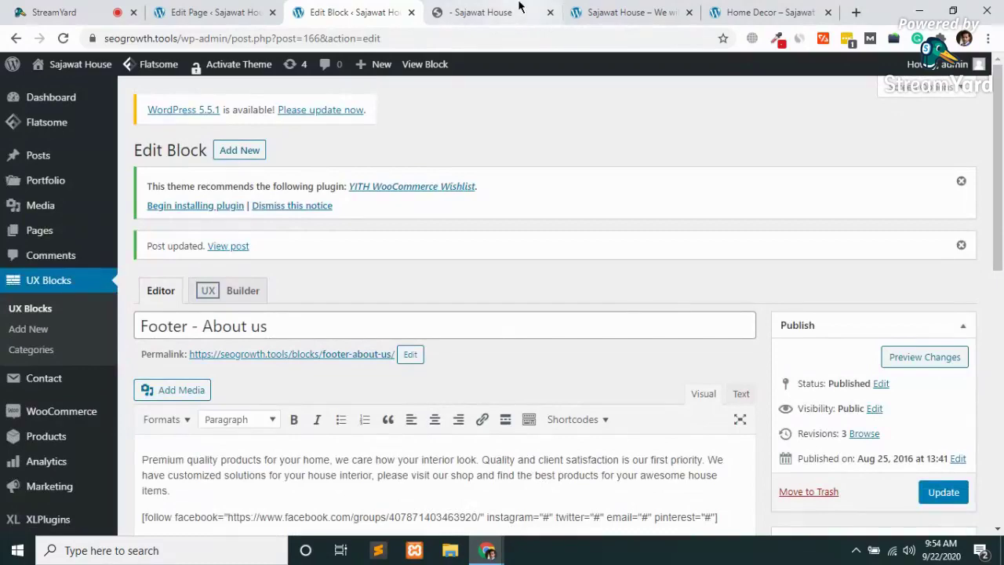
- Examine the sajawat.house home page's product sections and its Appliance Covers submenu as a reference for the rebuilt shop
{"action": "left_click", "coordinate": [482, 11]}
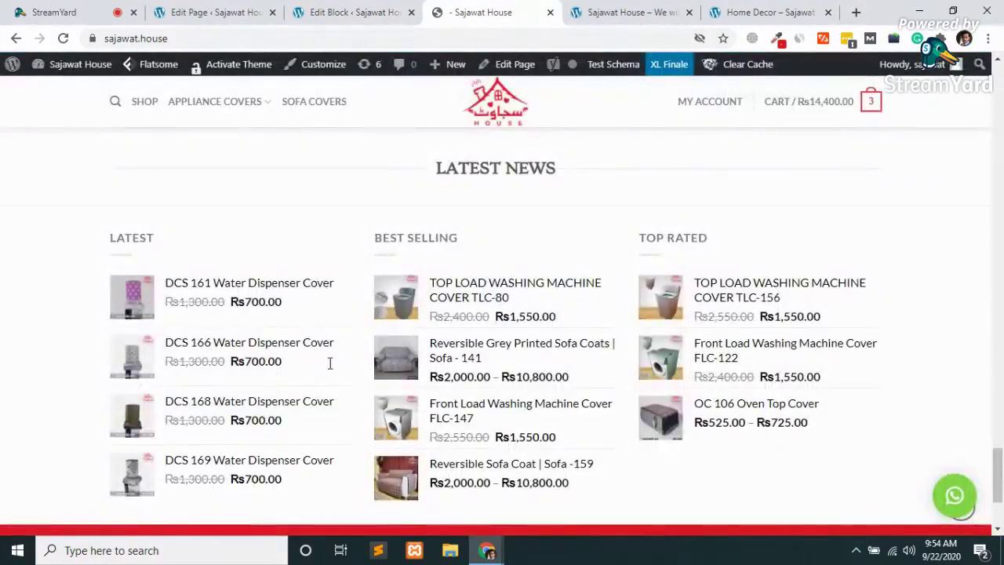
{"action": "scroll", "coordinate": [330, 363], "scroll_direction": "up", "scroll_amount": 2}
{"action": "scroll", "coordinate": [330, 363], "scroll_direction": "down", "scroll_amount": 10}
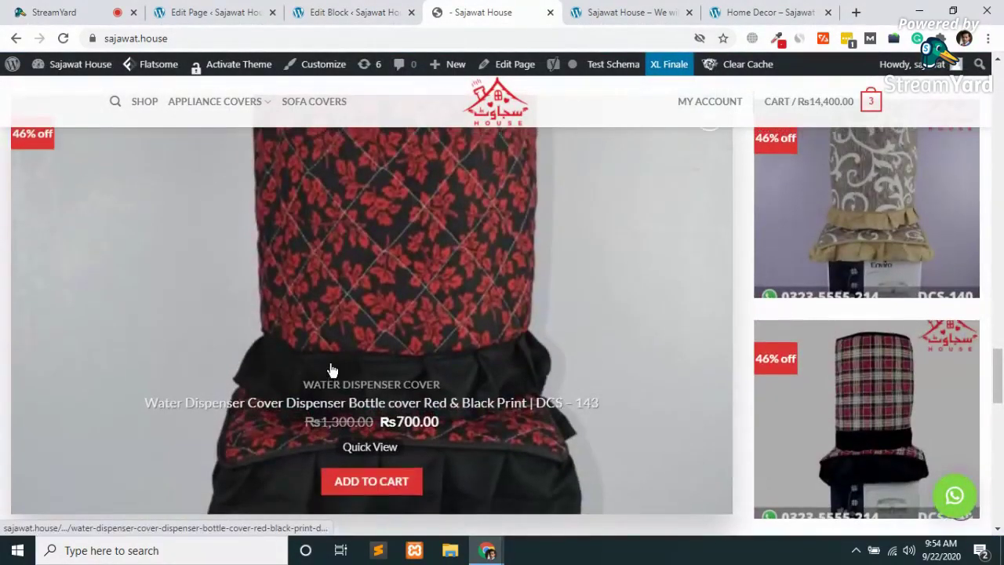
{"action": "scroll", "coordinate": [332, 365], "scroll_direction": "up", "scroll_amount": 4}
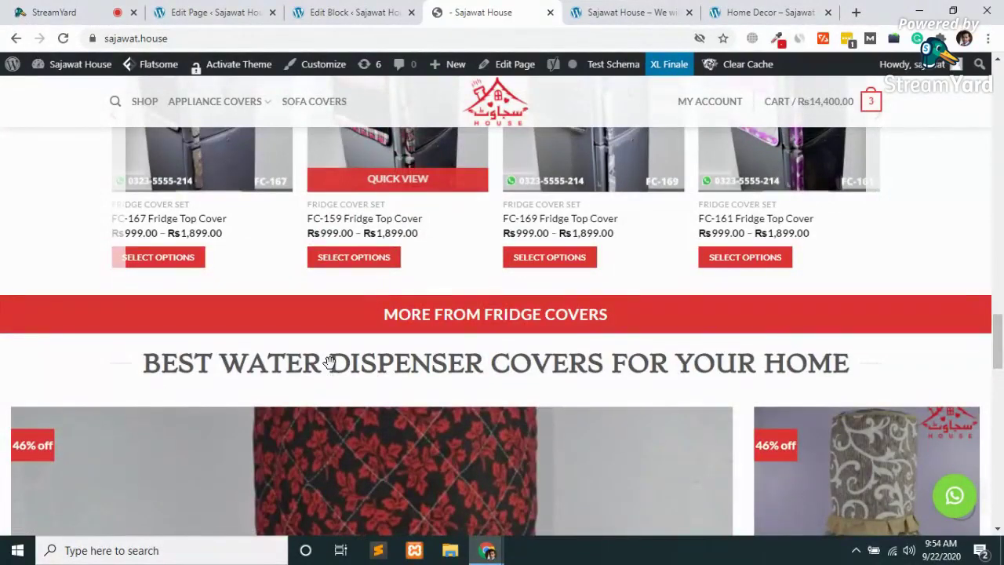
{"action": "mouse_move", "coordinate": [235, 116]}
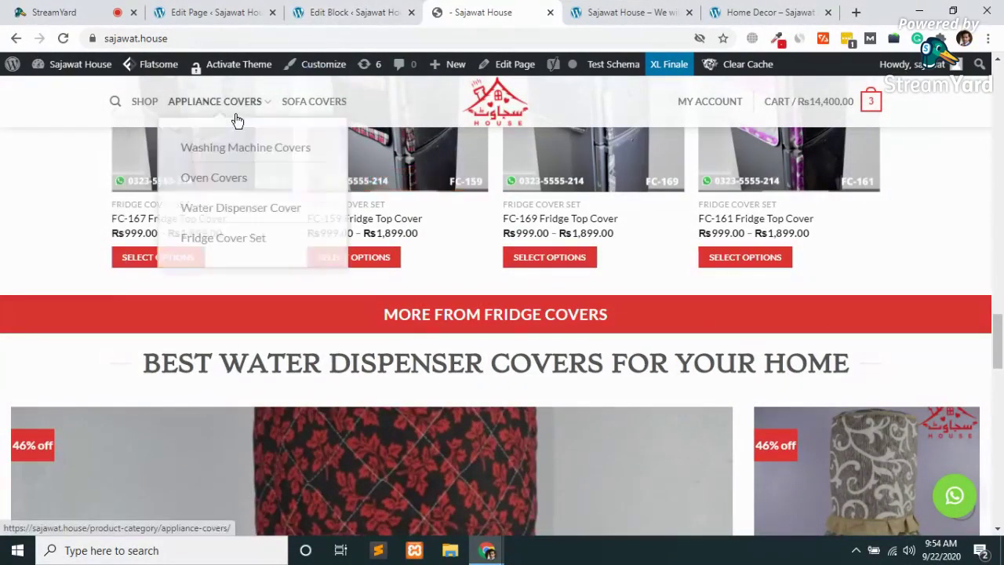
{"action": "scroll", "coordinate": [238, 120], "scroll_direction": "up", "scroll_amount": 10}
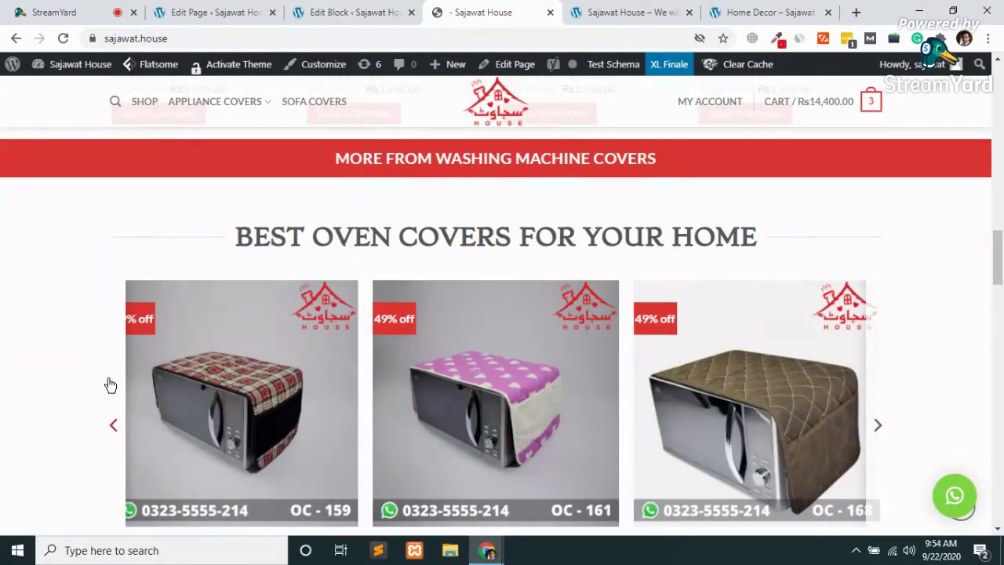
- View the OC 161 Oven Top Cover product on sajawat.house and open menu management in the seogrowth.tools admin
{"action": "left_click", "coordinate": [481, 418]}
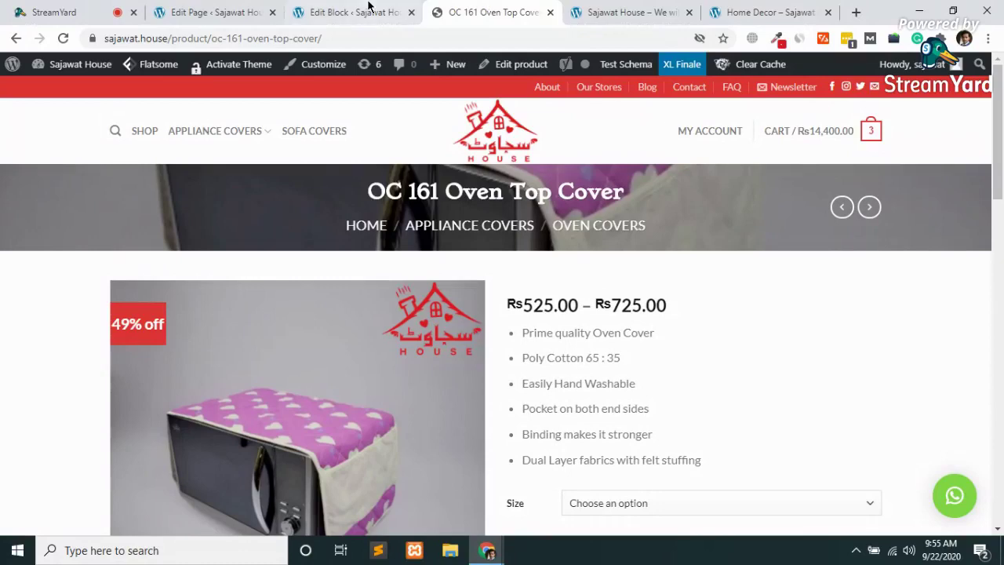
{"action": "left_click", "coordinate": [188, 6]}
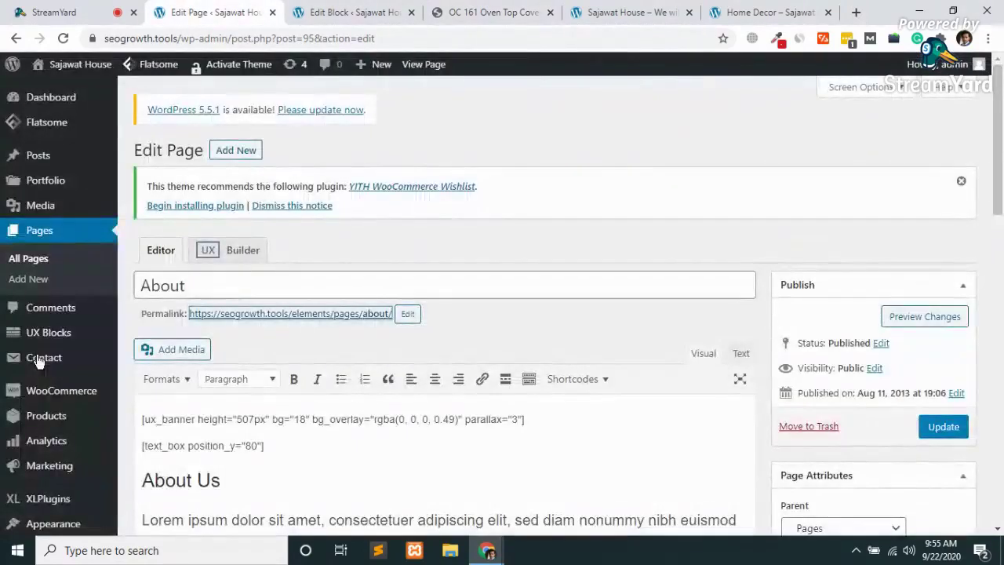
{"action": "mouse_move", "coordinate": [4, 413]}
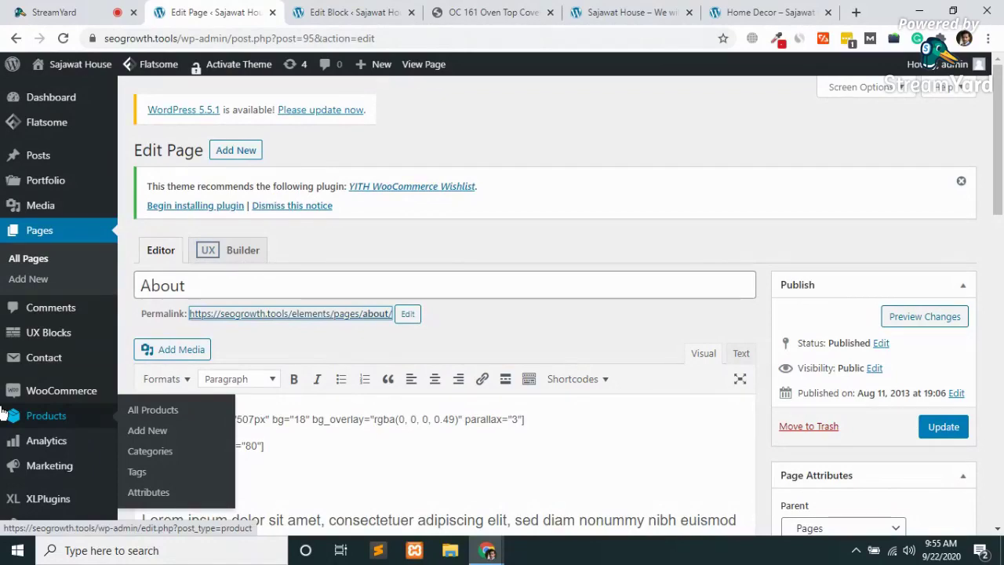
{"action": "scroll", "coordinate": [45, 464], "scroll_direction": "down", "scroll_amount": 3}
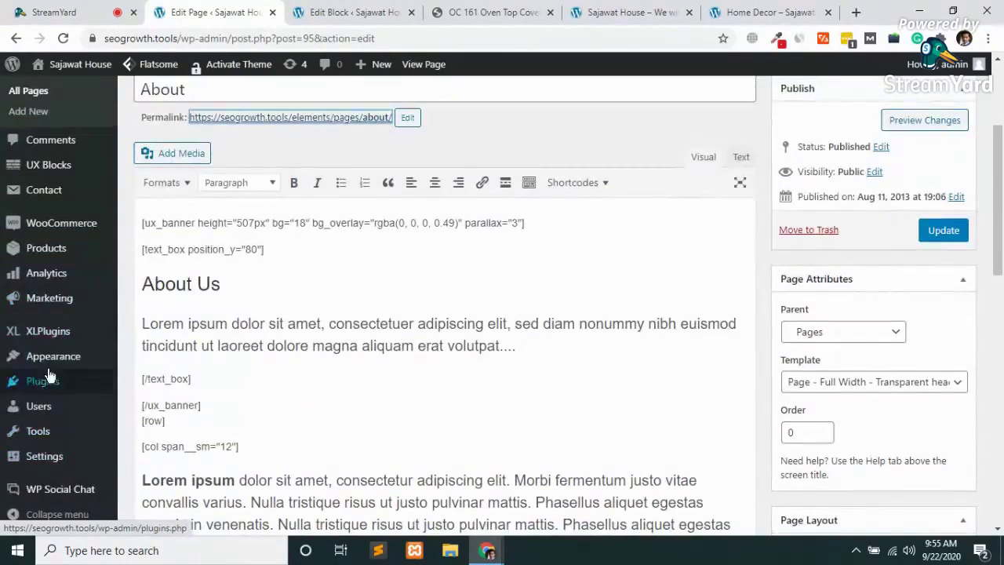
{"action": "mouse_move", "coordinate": [52, 367]}
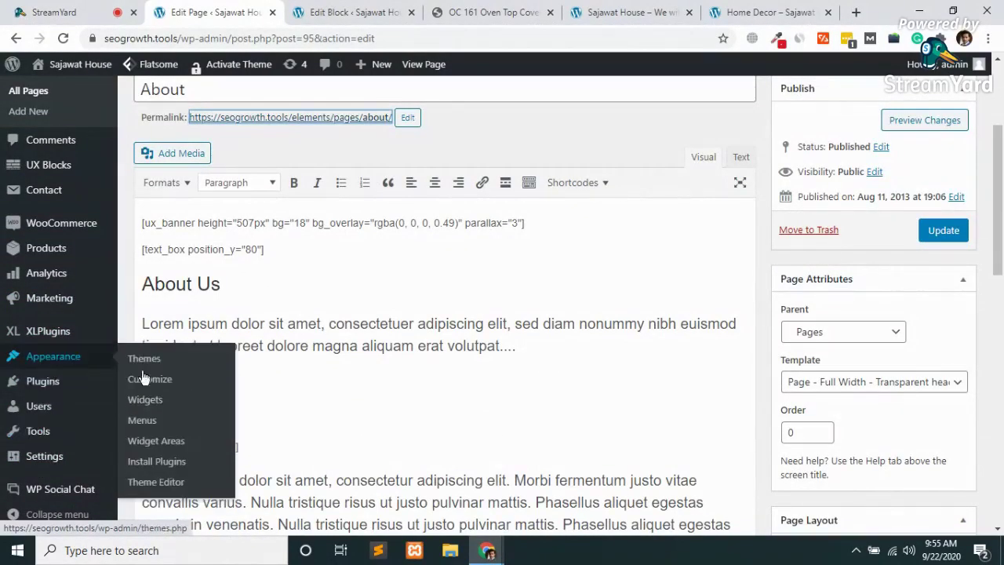
{"action": "left_click", "coordinate": [143, 421]}
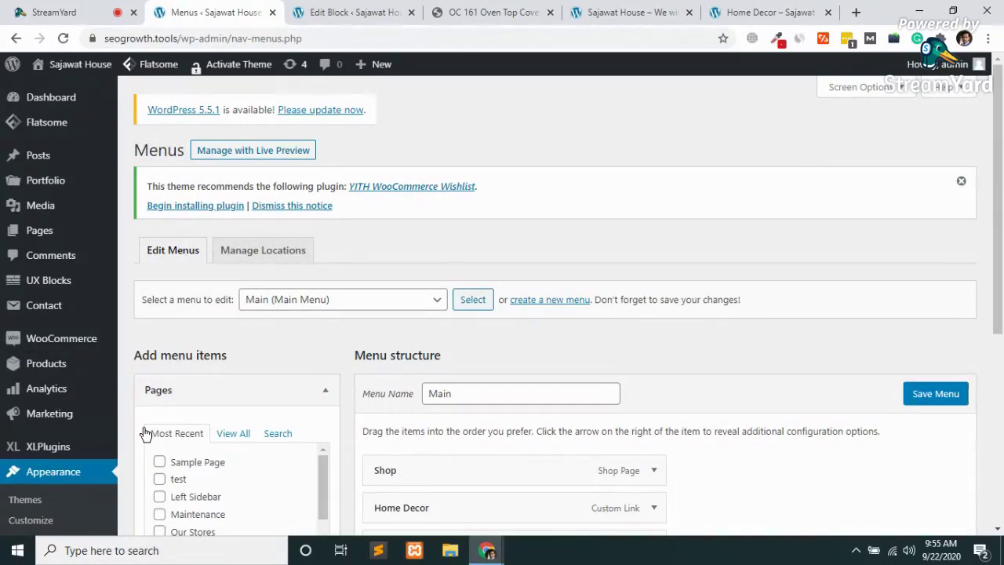
- Load the Secondary (Footer Menu, Top Bar Menu) menu for editing
{"action": "left_click", "coordinate": [350, 303]}
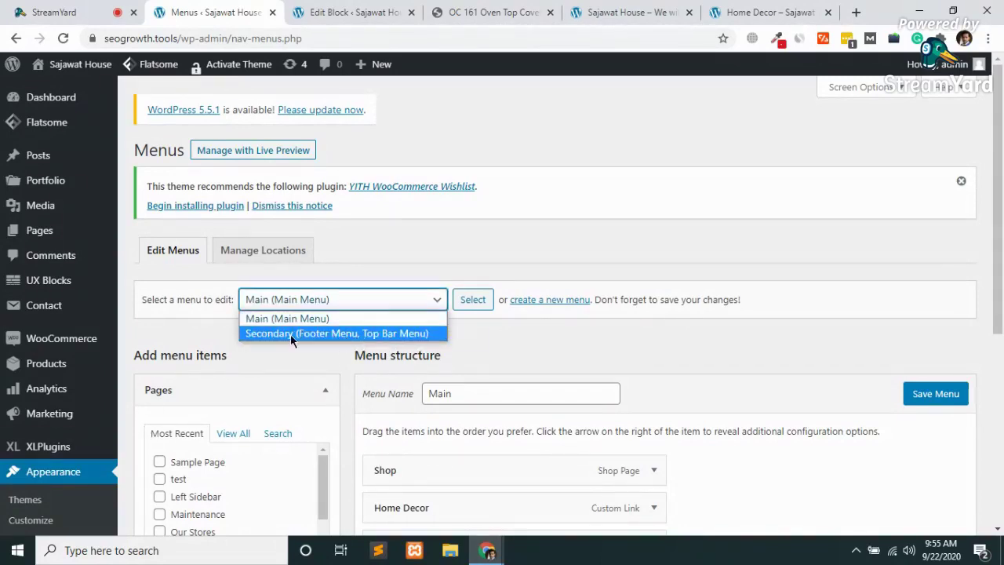
{"action": "left_click", "coordinate": [377, 334]}
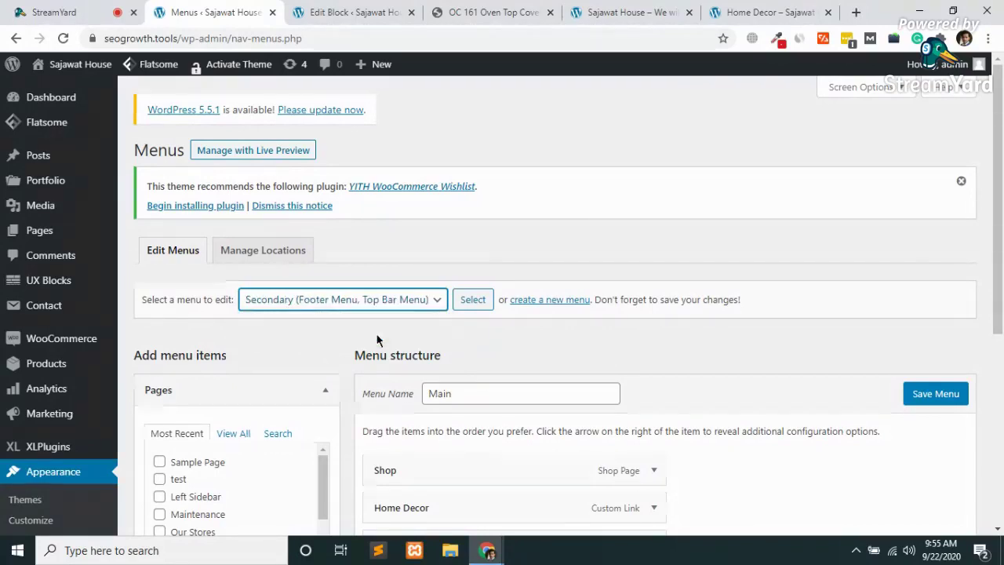
{"action": "left_click", "coordinate": [481, 303]}
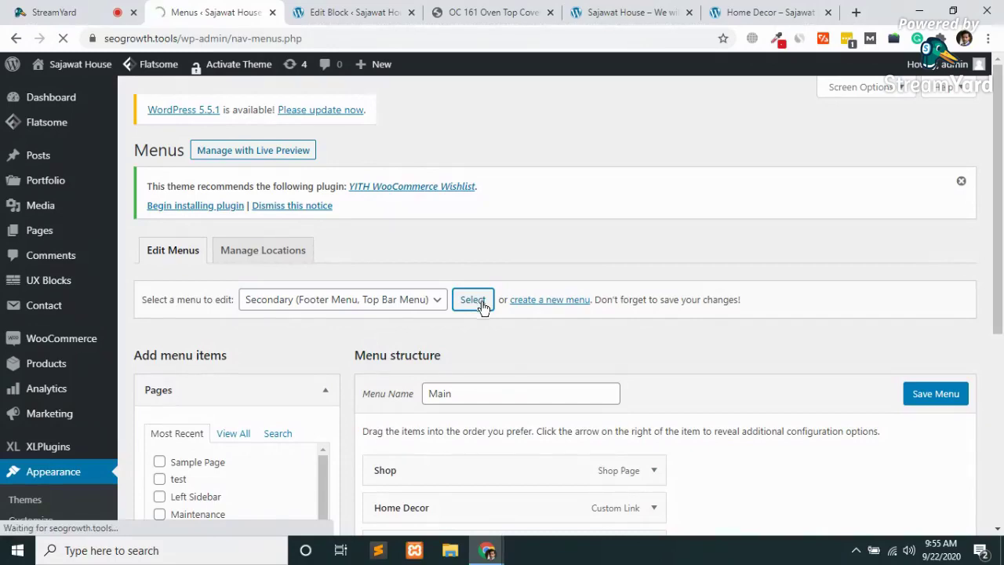
- Remove the Blog item from the Secondary menu and save the menu
{"action": "scroll", "coordinate": [509, 404], "scroll_direction": "down", "scroll_amount": 1}
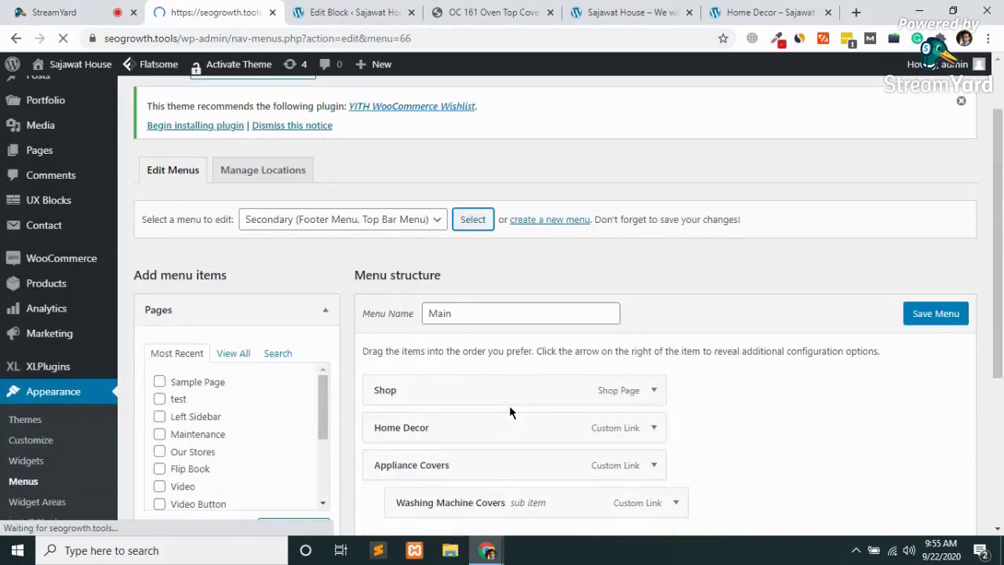
{"action": "scroll", "coordinate": [471, 408], "scroll_direction": "down", "scroll_amount": 1}
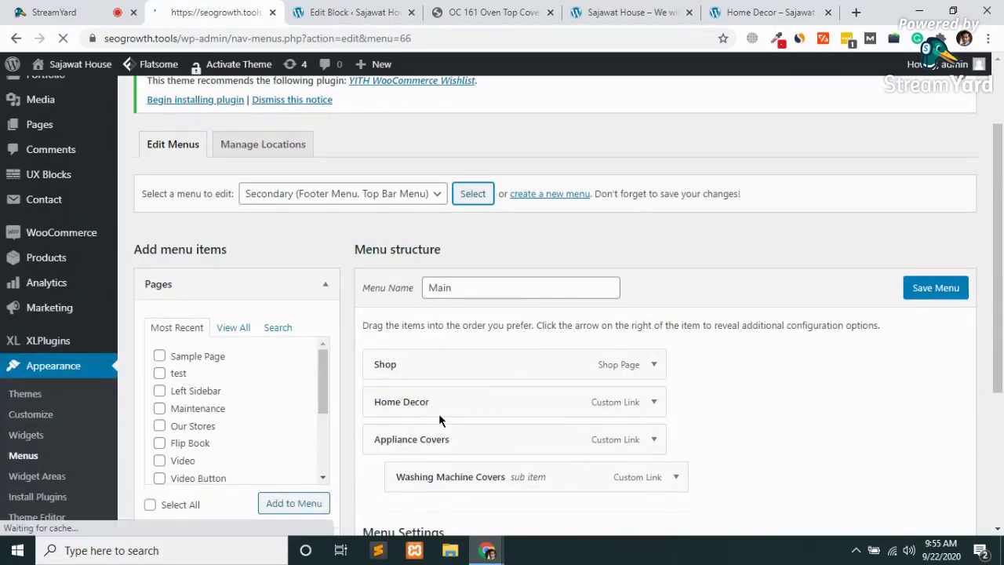
{"action": "scroll", "coordinate": [439, 416], "scroll_direction": "down", "scroll_amount": 3}
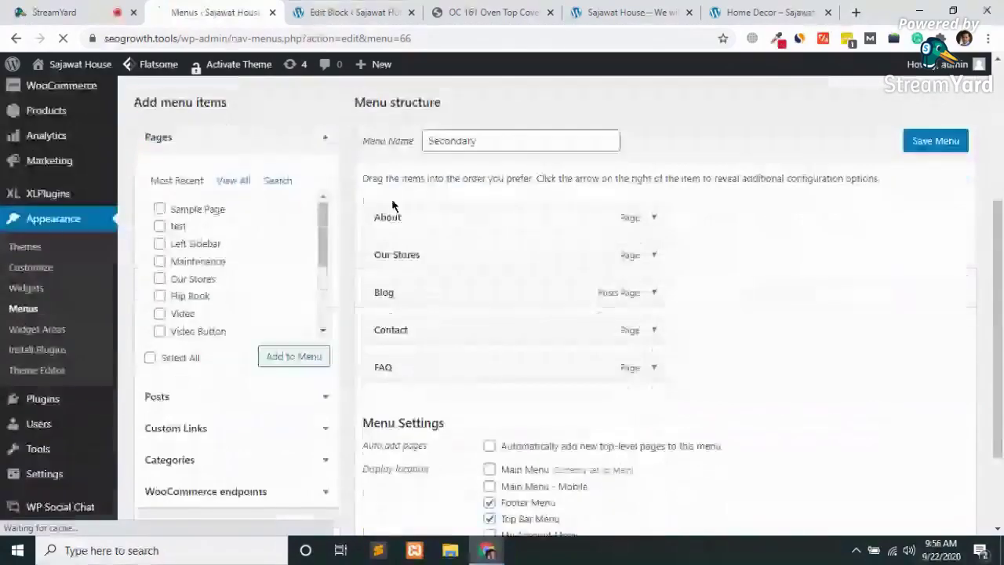
{"action": "left_click", "coordinate": [654, 296]}
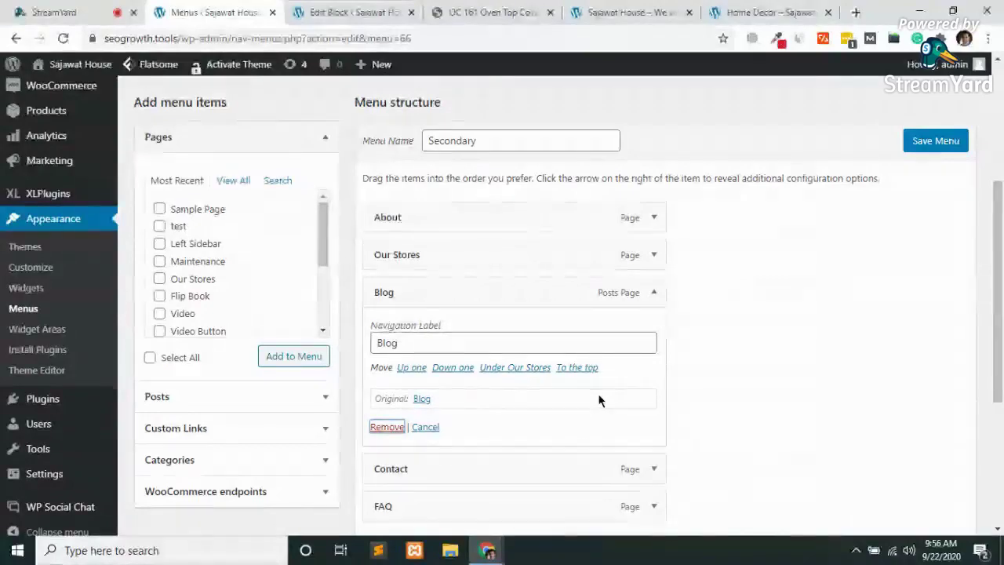
{"action": "left_click", "coordinate": [381, 427]}
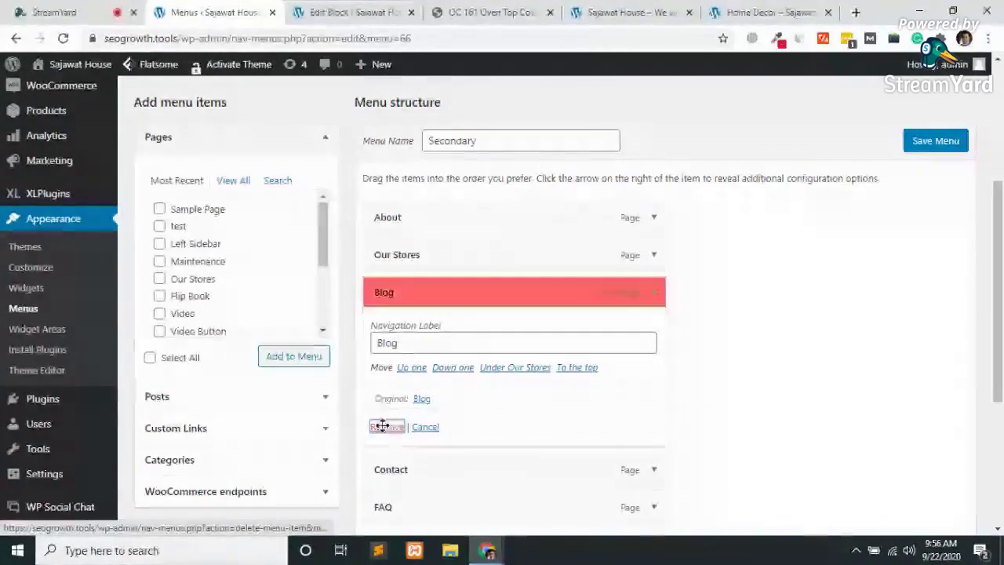
{"action": "scroll", "coordinate": [382, 424], "scroll_direction": "down", "scroll_amount": 2}
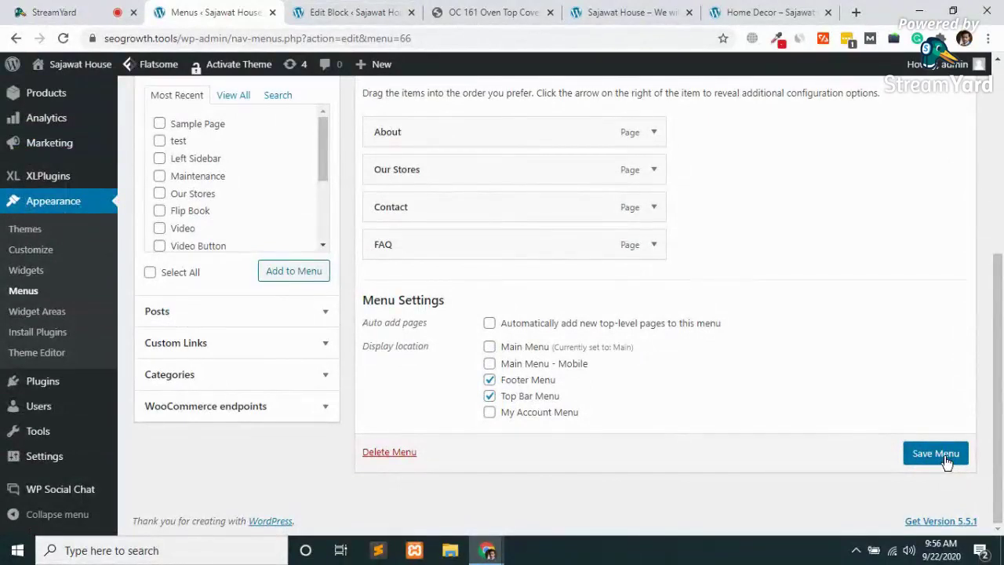
{"action": "left_click", "coordinate": [946, 461]}
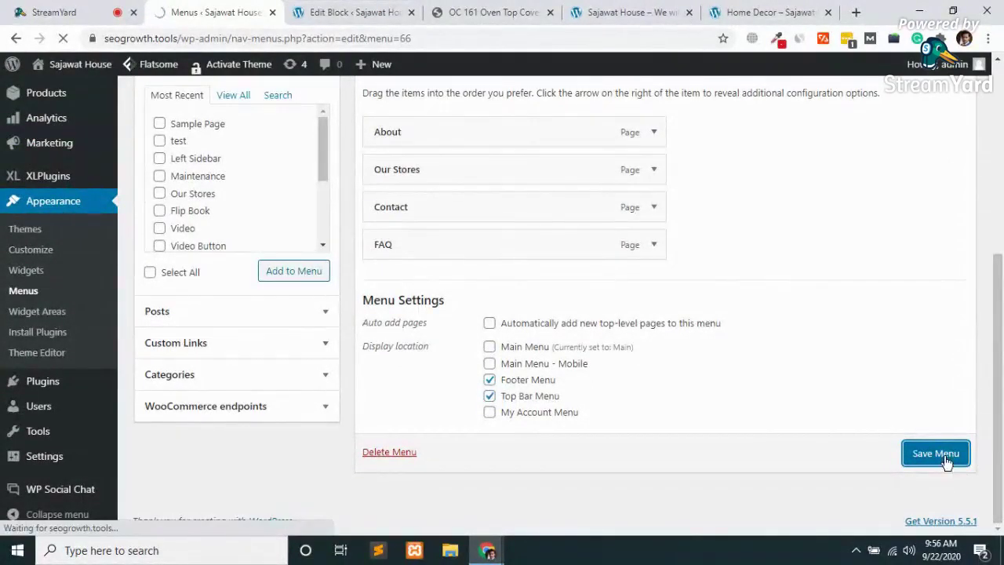
- Reload the seogrowth.tools homepage to check its top bar menu
{"action": "left_click", "coordinate": [634, 10]}
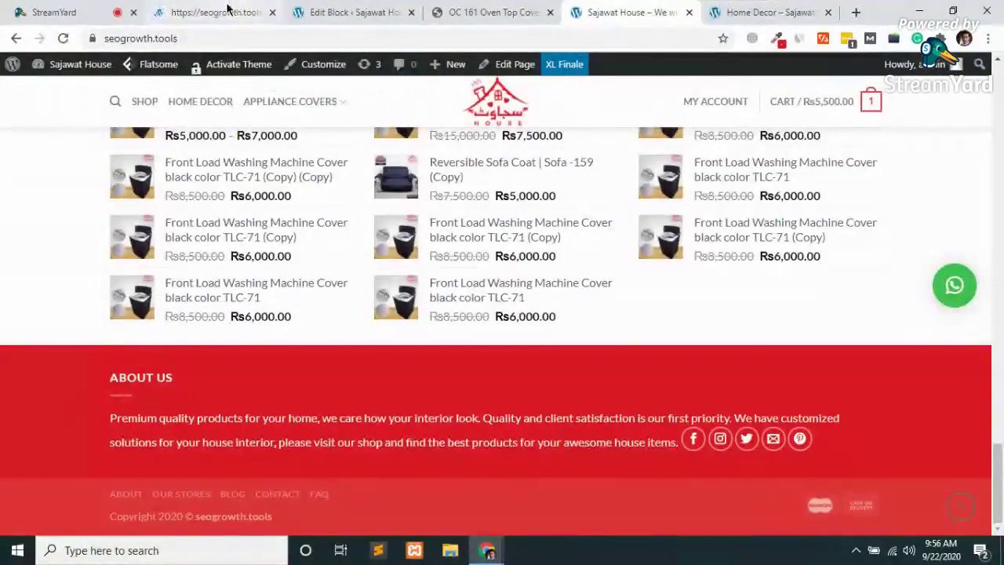
{"action": "left_click", "coordinate": [214, 38]}
{"action": "key", "text": "Return"}
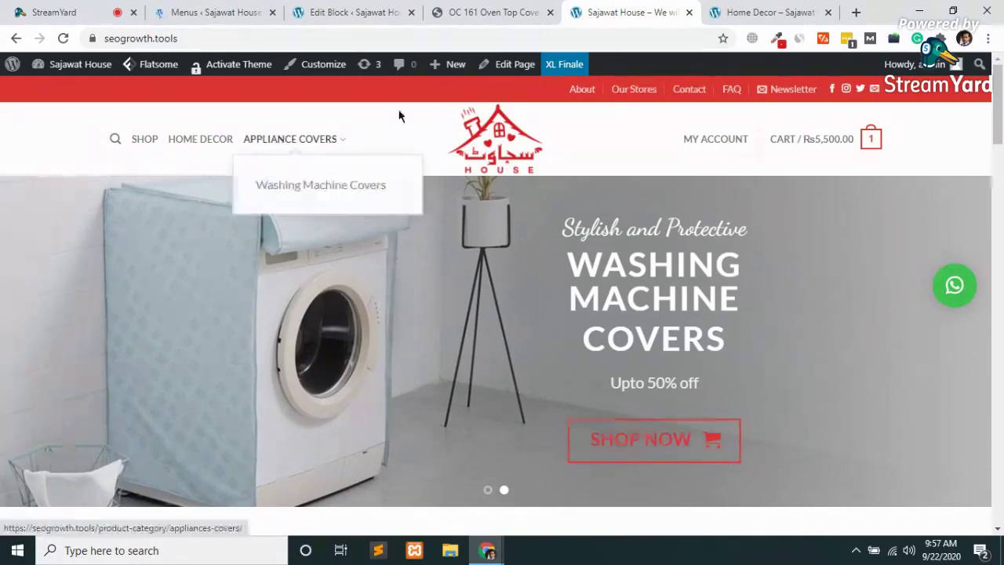
- Open the header's Top Bar settings in the theme customizer and look through its options
{"action": "left_click", "coordinate": [319, 65]}
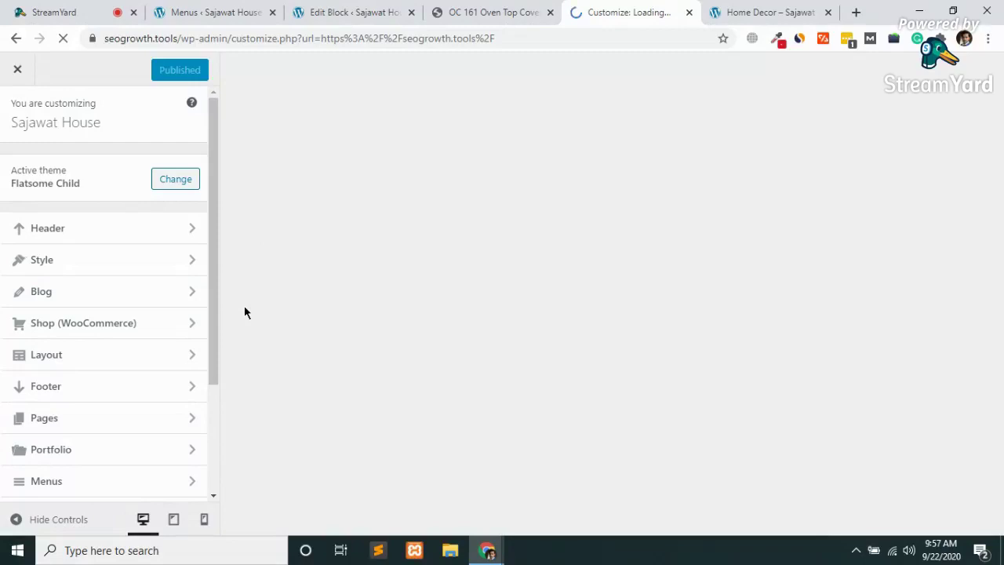
{"action": "left_click", "coordinate": [139, 234]}
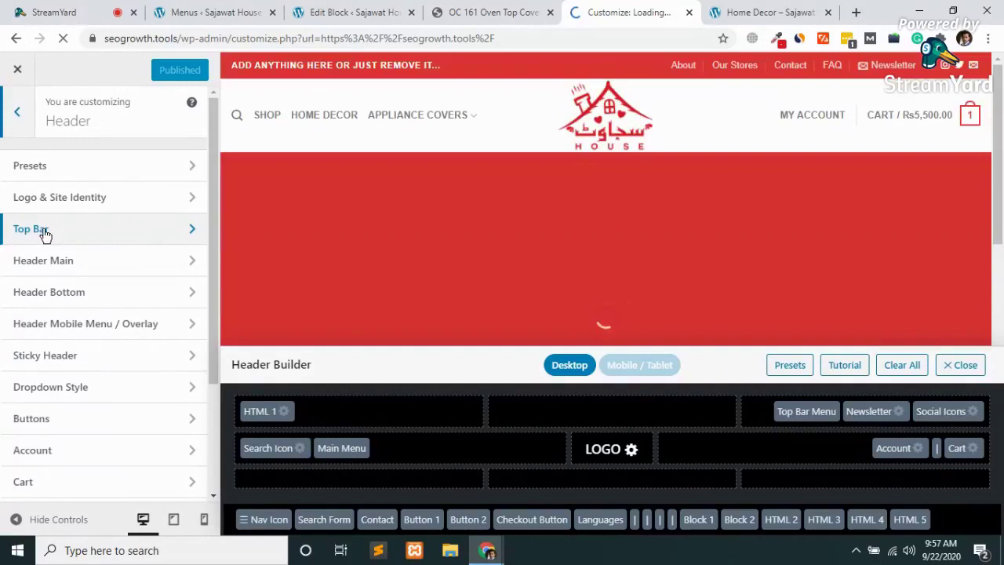
{"action": "left_click", "coordinate": [45, 230]}
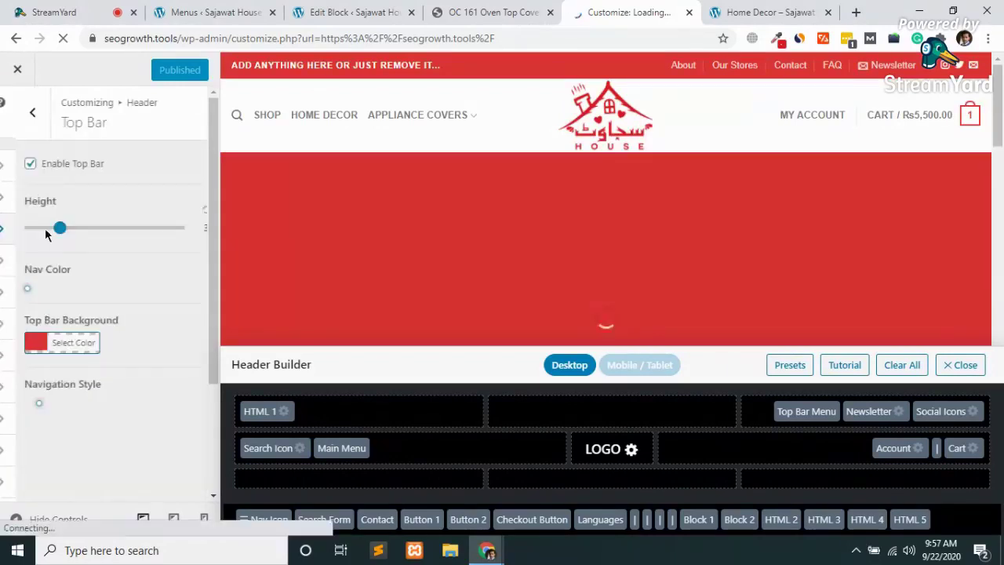
{"action": "double_click", "coordinate": [371, 65]}
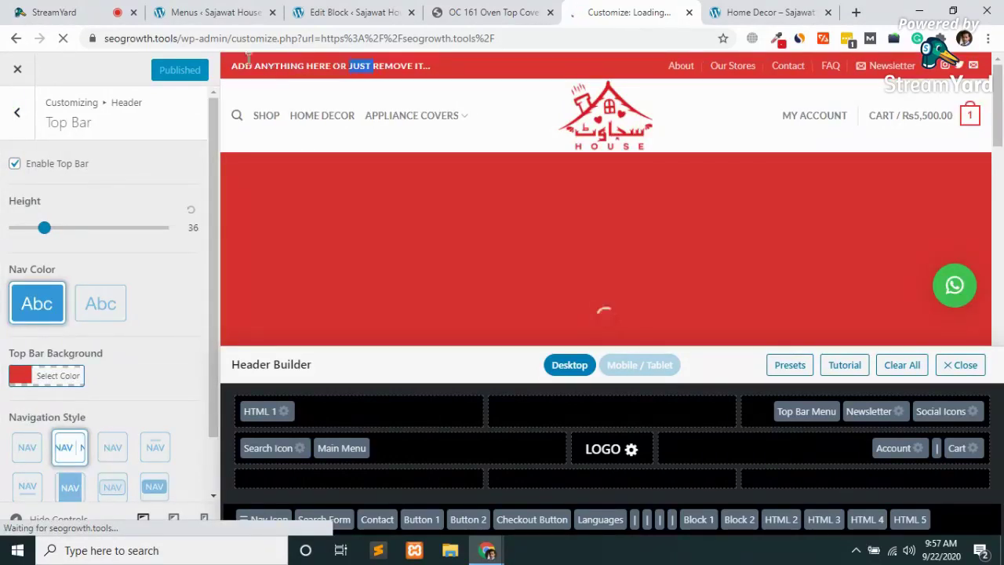
{"action": "left_click", "coordinate": [304, 66]}
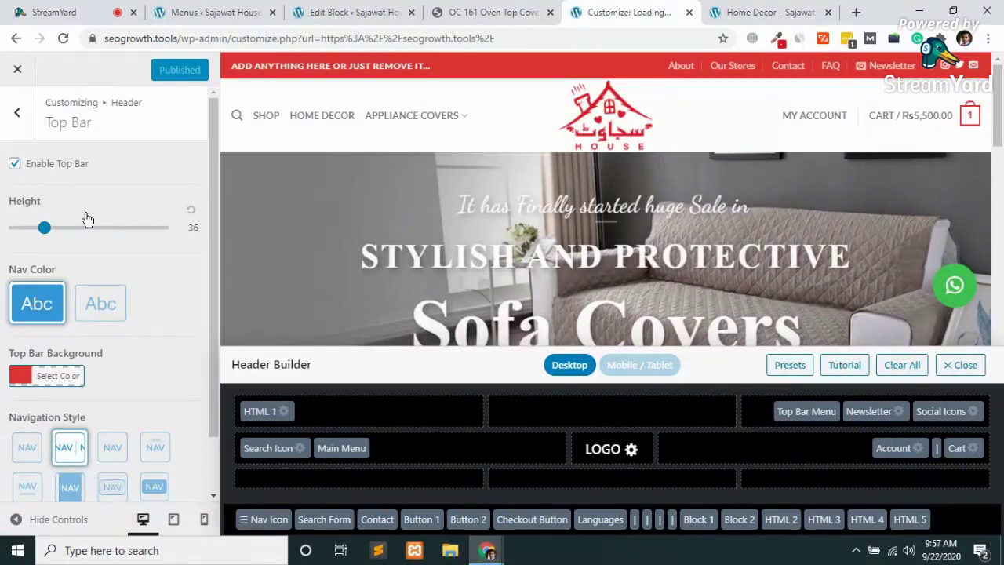
{"action": "scroll", "coordinate": [83, 220], "scroll_direction": "down", "scroll_amount": 2}
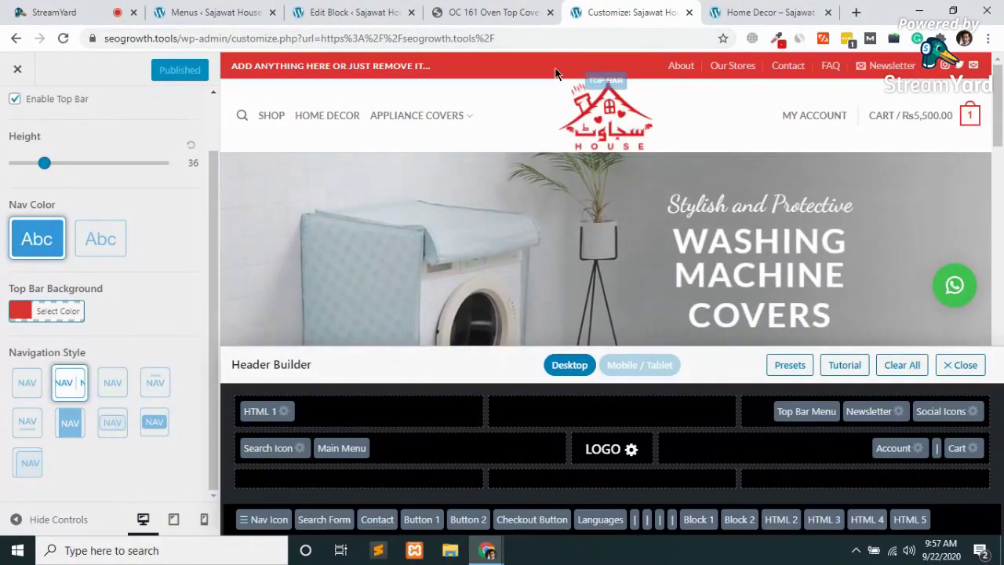
- Review the Secondary menu's items and display locations in the seogrowth.tools admin
{"action": "left_click", "coordinate": [494, 9]}
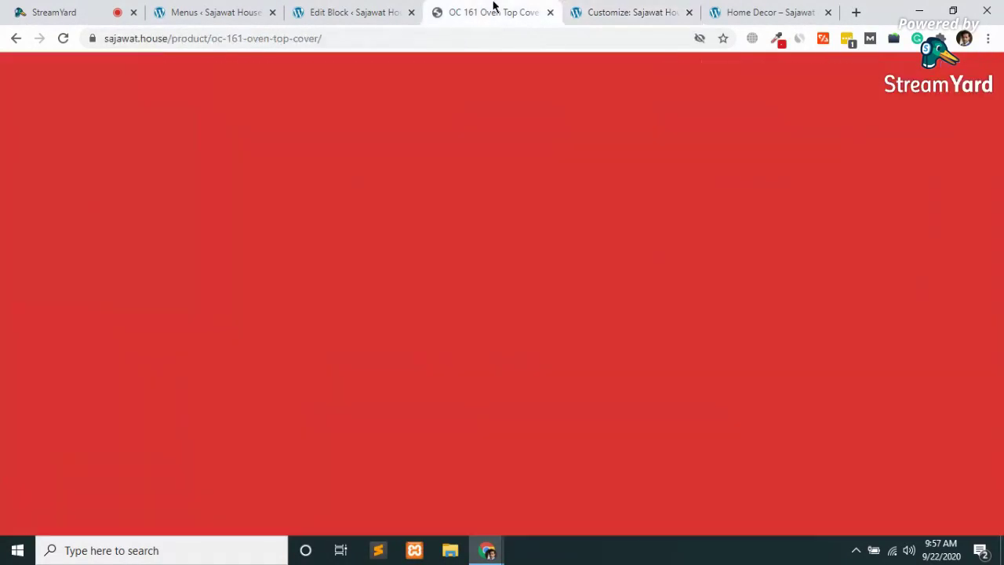
{"action": "left_click", "coordinate": [210, 12]}
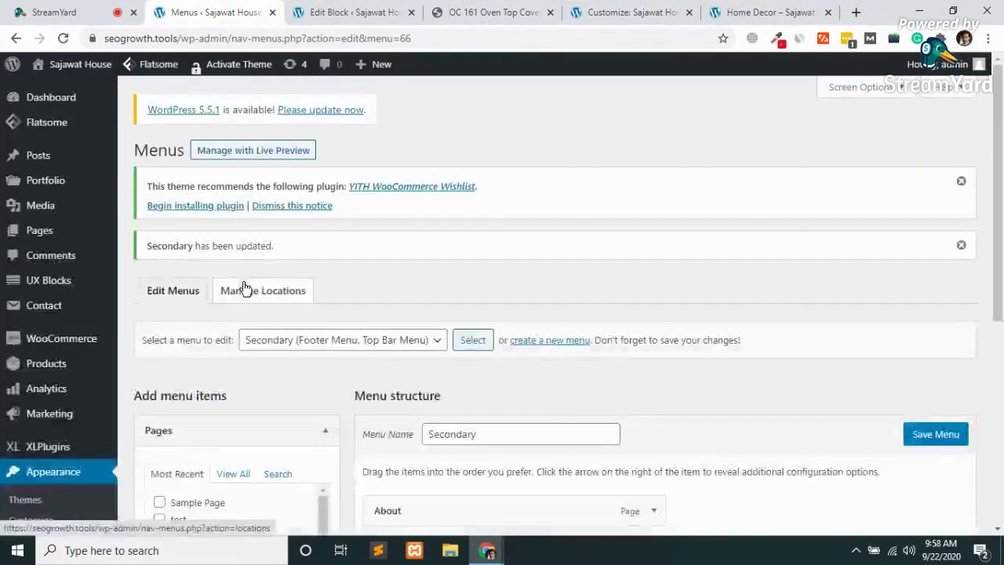
{"action": "scroll", "coordinate": [554, 424], "scroll_direction": "down", "scroll_amount": 3}
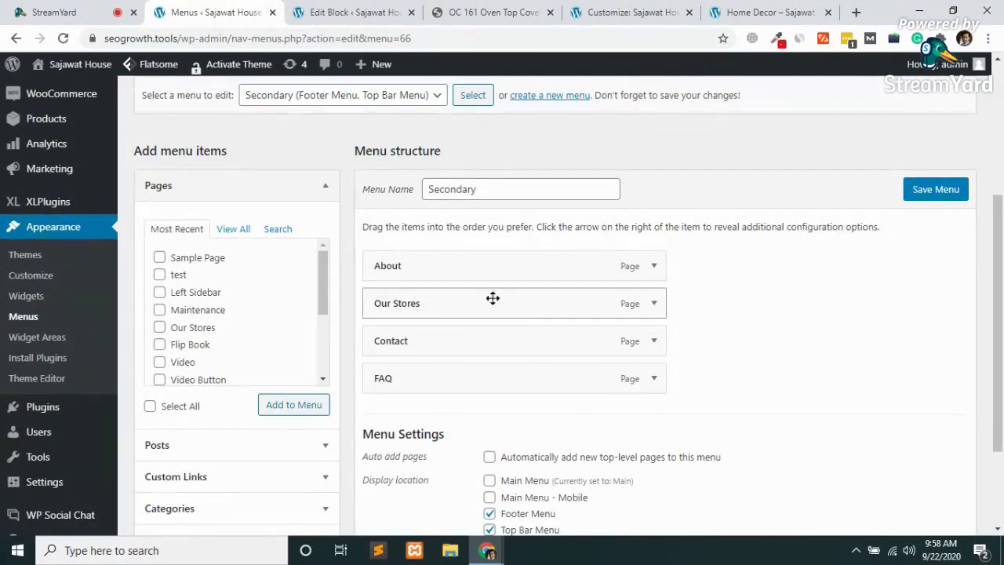
{"action": "scroll", "coordinate": [504, 317], "scroll_direction": "down", "scroll_amount": 2}
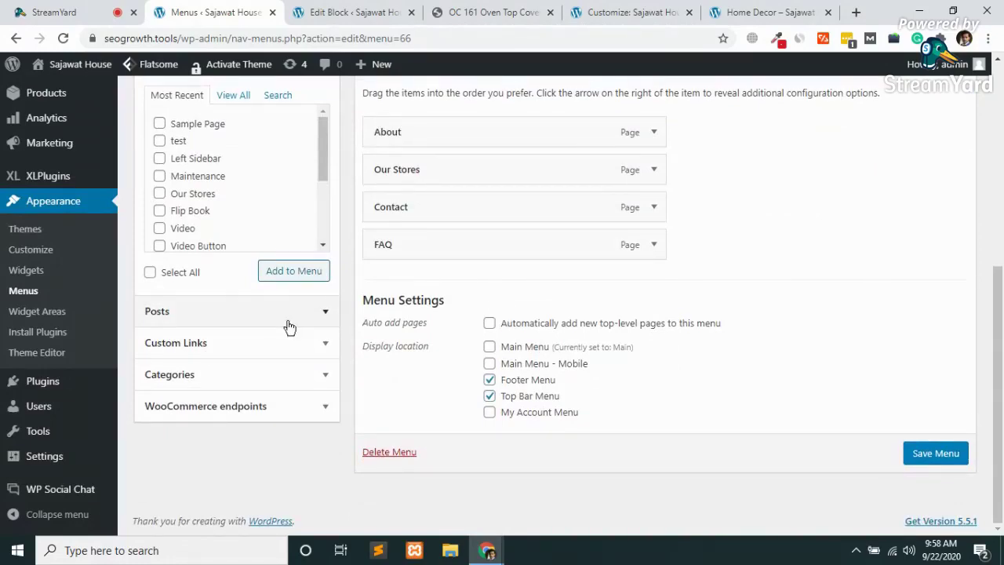
{"action": "scroll", "coordinate": [493, 302], "scroll_direction": "up", "scroll_amount": 4}
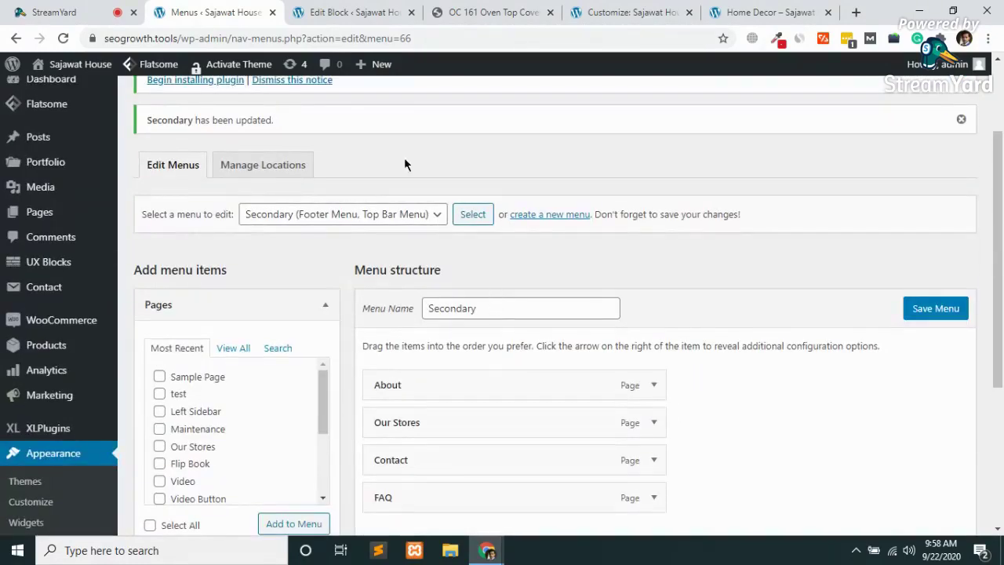
- Load the sajawat.house homepage in the tab showing the Home Decor category as a reference for the header
{"action": "left_click", "coordinate": [486, 11]}
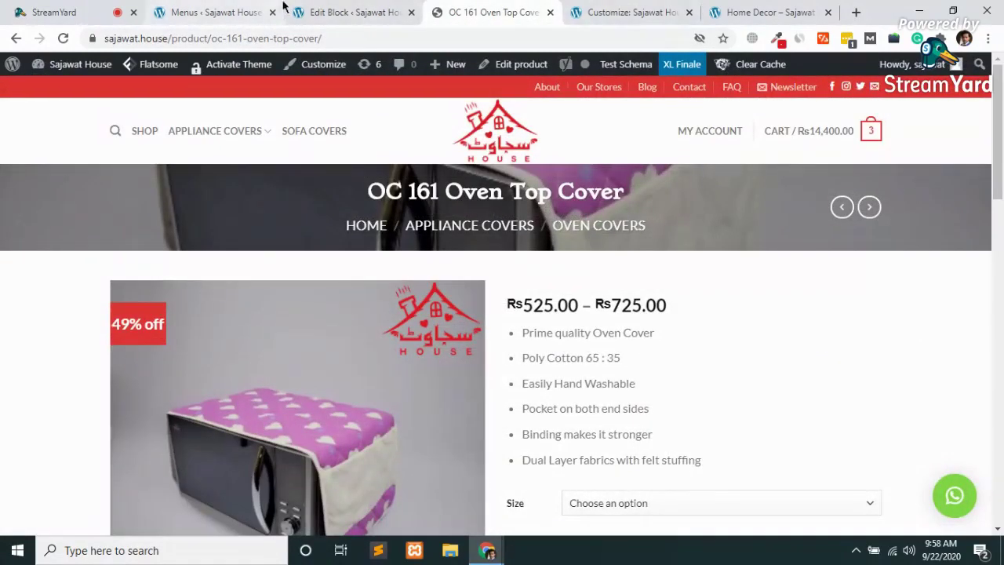
{"action": "left_click", "coordinate": [384, 10]}
{"action": "left_click", "coordinate": [757, 12]}
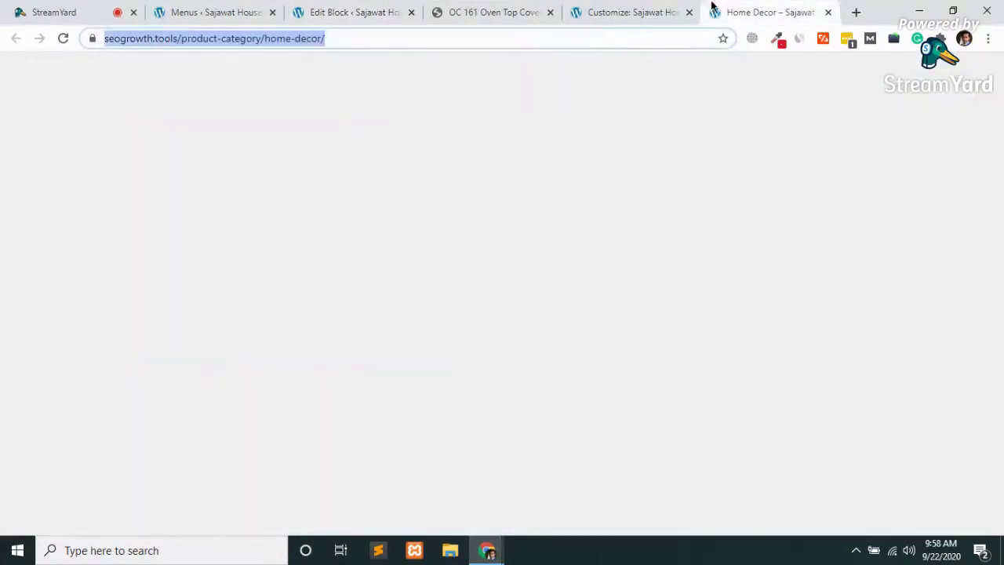
{"action": "type", "text": "sajawat.house"}
{"action": "key", "text": "Return"}
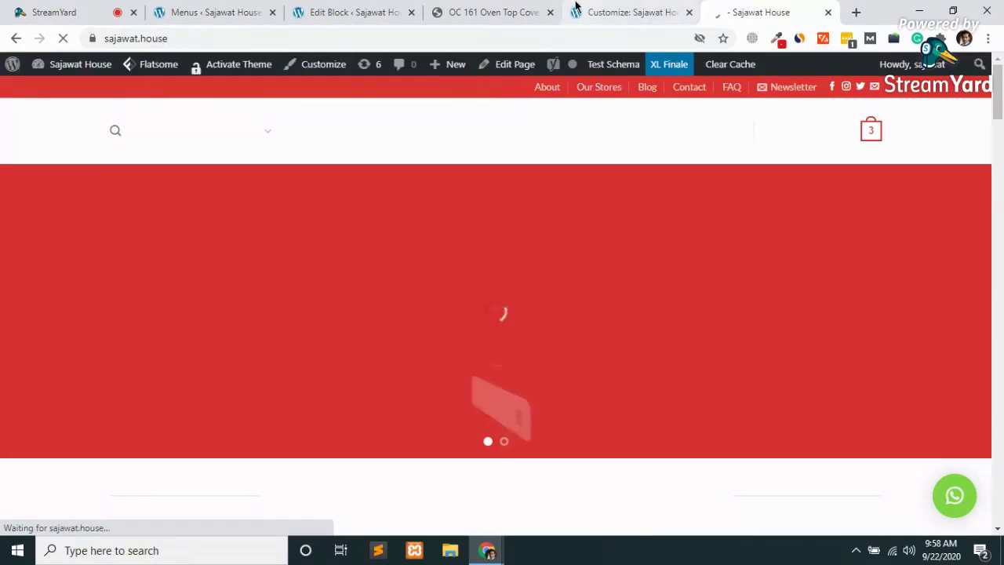
- Open the settings for the top bar's custom HTML content in the seogrowth.tools theme customizer
{"action": "left_click", "coordinate": [633, 9]}
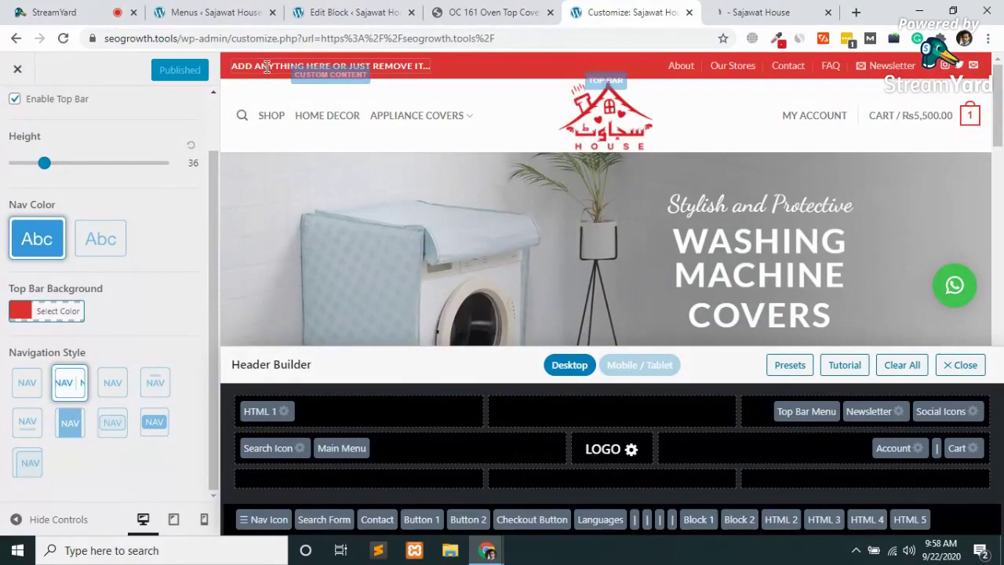
{"action": "triple_click", "coordinate": [267, 67]}
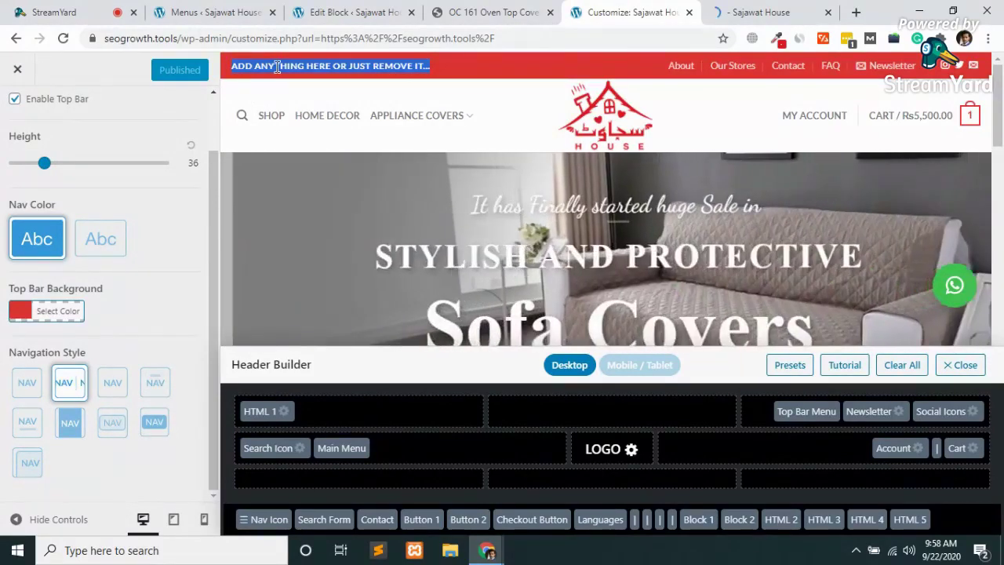
{"action": "left_click", "coordinate": [325, 63]}
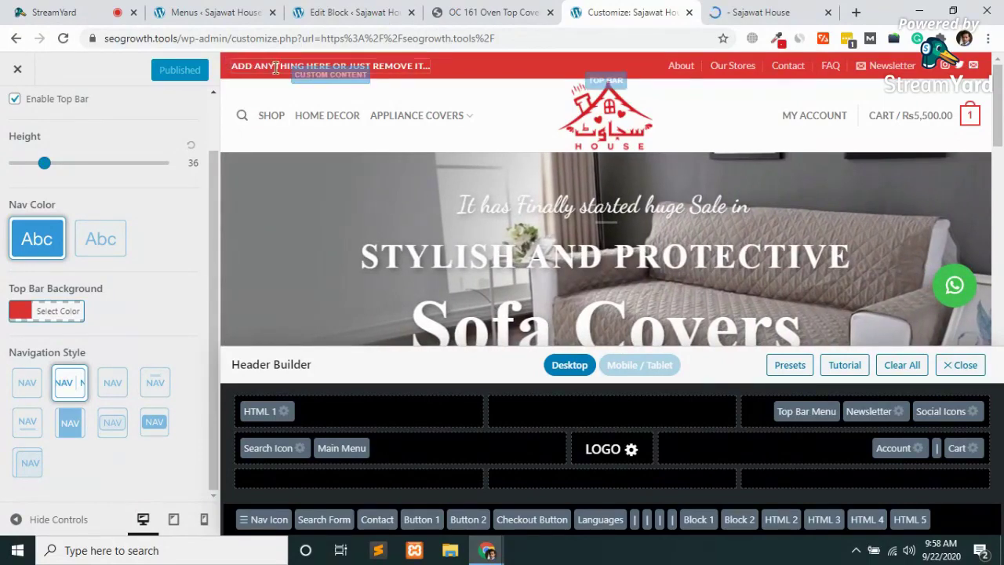
{"action": "left_click", "coordinate": [335, 82]}
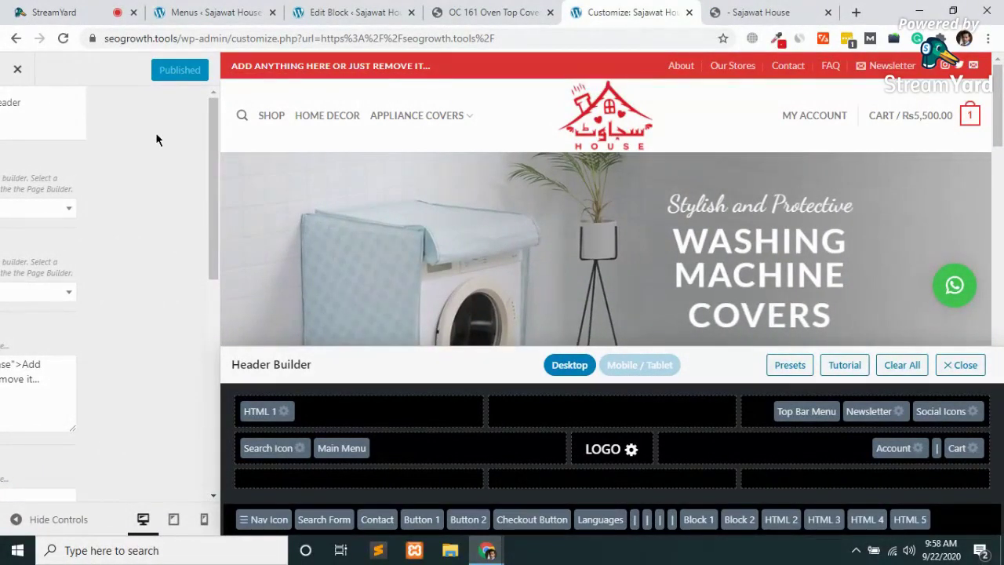
{"action": "scroll", "coordinate": [58, 310], "scroll_direction": "down", "scroll_amount": 3}
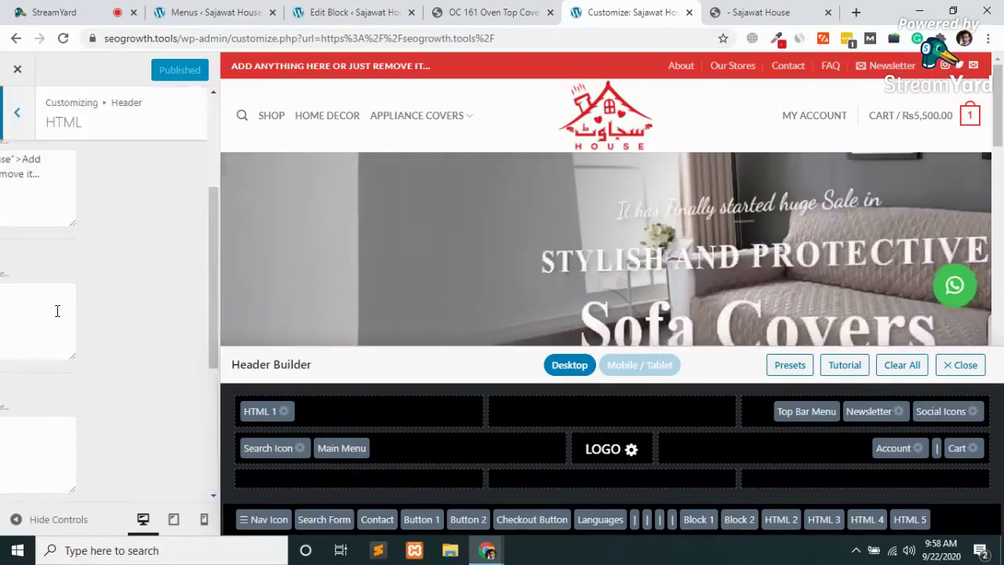
{"action": "scroll", "coordinate": [57, 310], "scroll_direction": "up", "scroll_amount": 3}
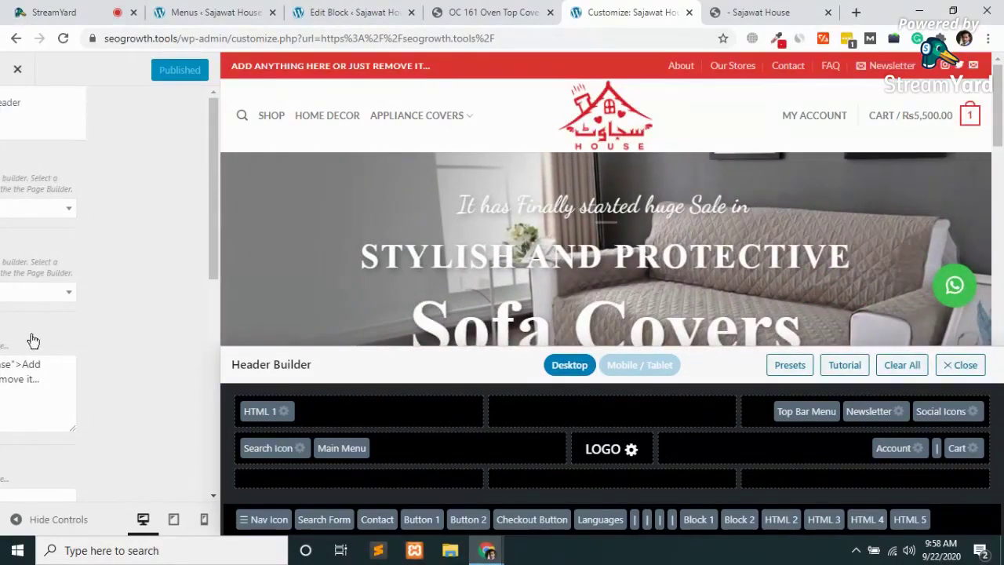
{"action": "left_click_drag", "start_coordinate": [33, 335], "coordinate": [85, 336]}
- Replace the placeholder text inside HTML 1's strong tags with "Sajawat House : we will Furnish your Home" and publish the change
{"action": "left_click", "coordinate": [44, 355]}
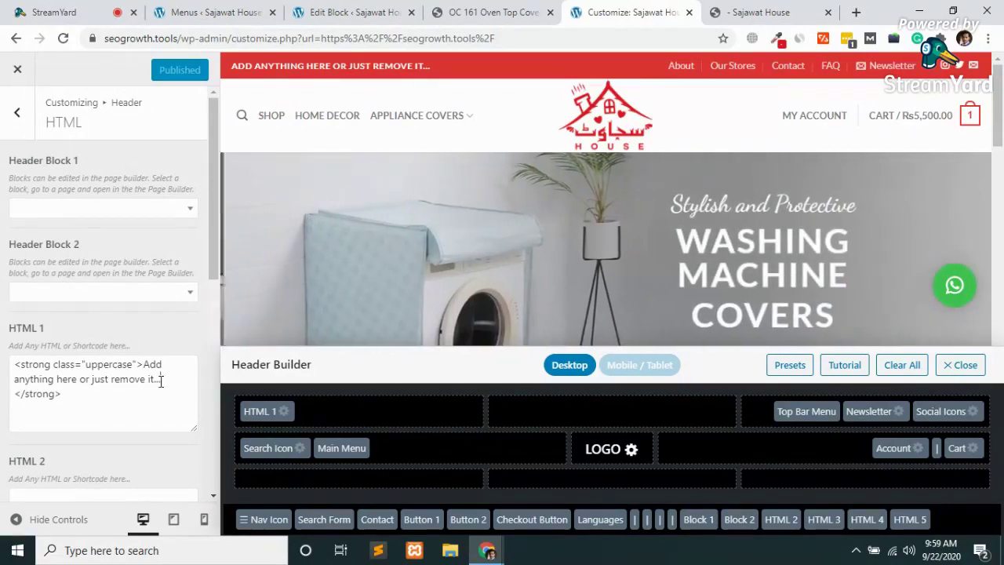
{"action": "key", "text": "BackSpace"}
{"action": "key", "text": "BackSpace"}
{"action": "key", "text": "BackSpace"}
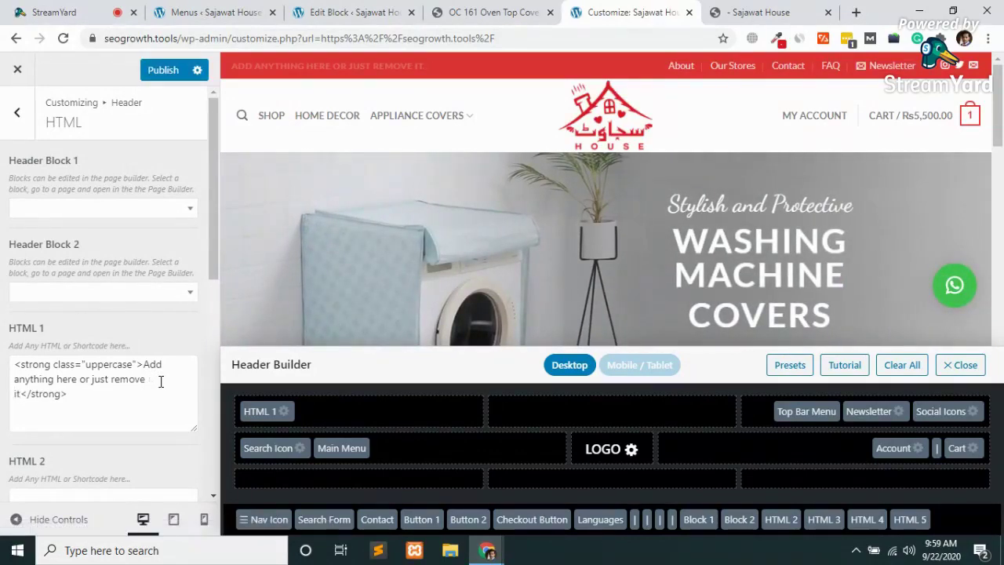
{"action": "key", "text": "BackSpace"}
{"action": "key", "text": "BackSpace"}
{"action": "key", "text": "BackSpace"}
{"action": "key", "text": "BackSpace"}
{"action": "key", "text": "BackSpace"}
{"action": "key", "text": "BackSpace"}
{"action": "key", "text": "BackSpace"}
{"action": "key", "text": "BackSpace"}
{"action": "key", "text": "BackSpace"}
{"action": "key", "text": "BackSpace"}
{"action": "key", "text": "BackSpace"}
{"action": "key", "text": "BackSpace"}
{"action": "key", "text": "BackSpace"}
{"action": "key", "text": "BackSpace"}
{"action": "key", "text": "BackSpace"}
{"action": "key", "text": "BackSpace"}
{"action": "key", "text": "BackSpace"}
{"action": "key", "text": "BackSpace"}
{"action": "key", "text": "BackSpace"}
{"action": "key", "text": "BackSpace"}
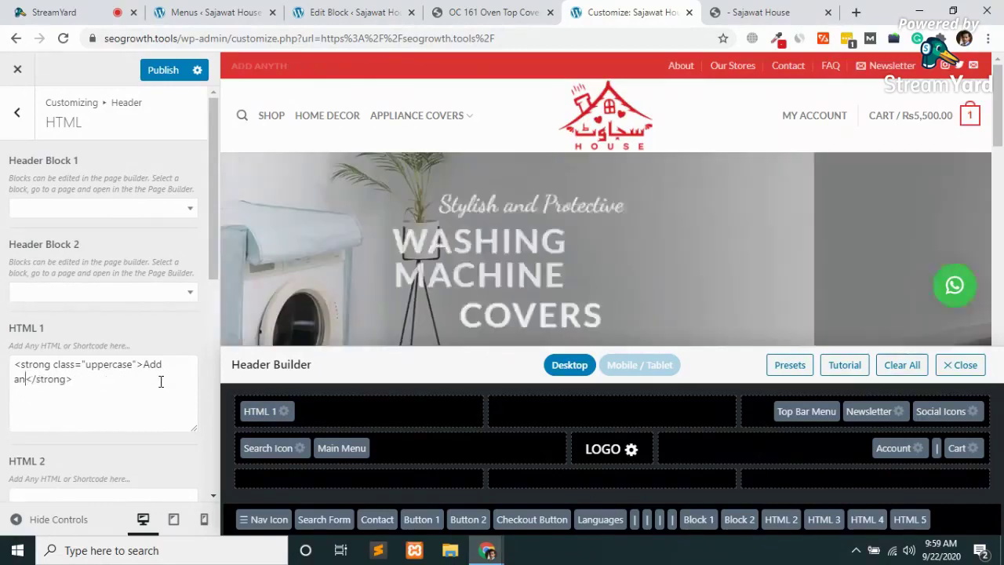
{"action": "key", "text": "BackSpace"}
{"action": "key", "text": "BackSpace"}
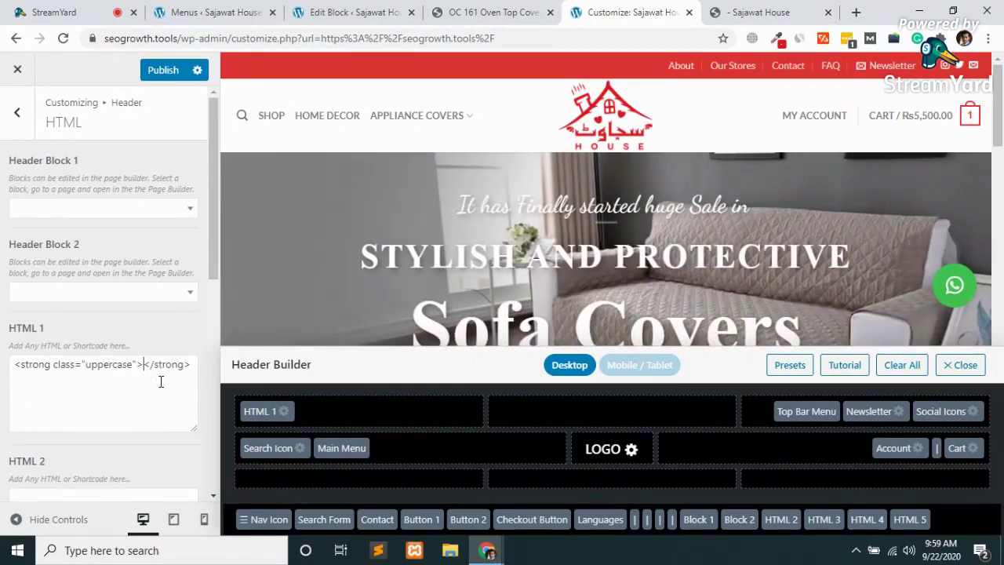
{"action": "type", "text": "Sajaw"}
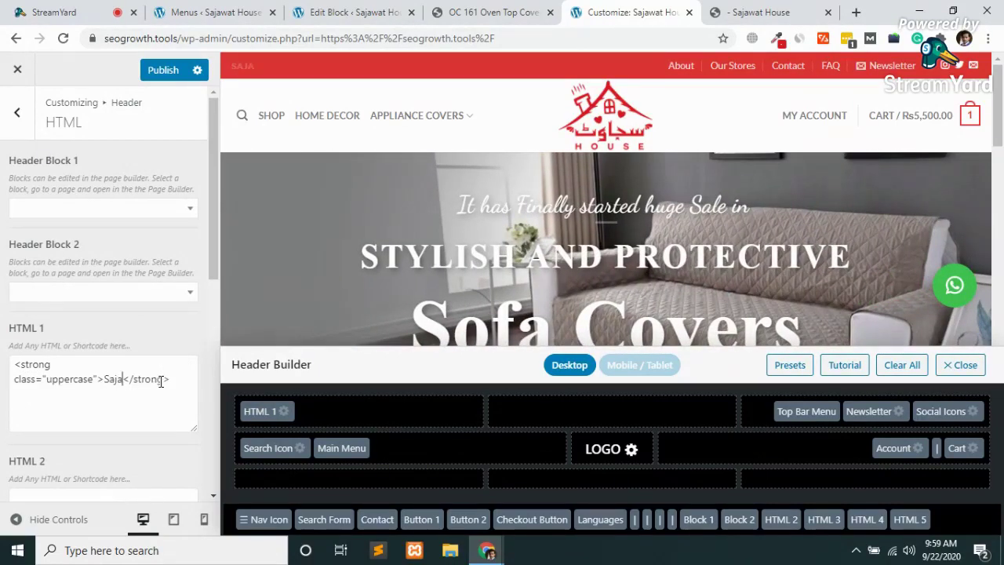
{"action": "type", "text": "at House "}
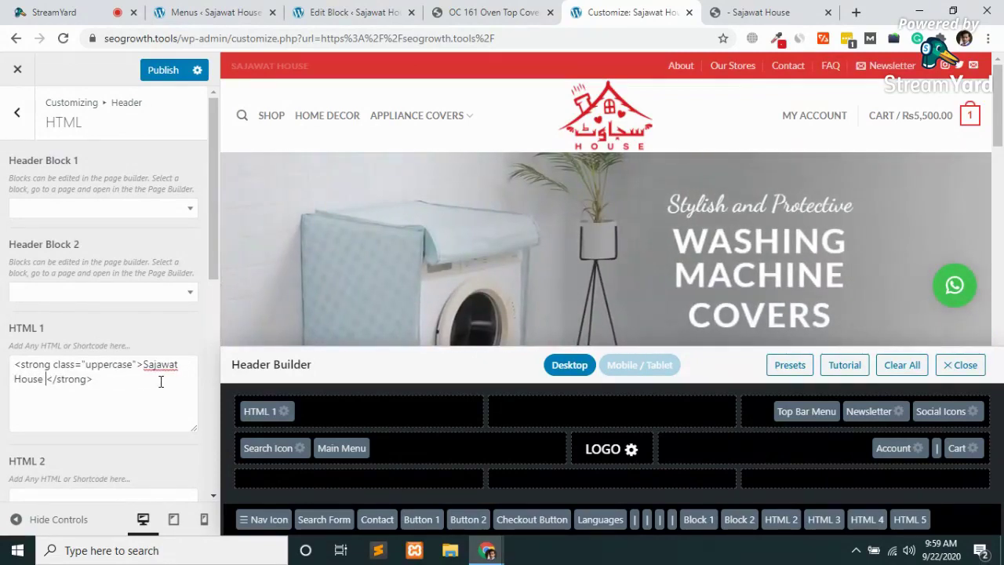
{"action": "type", "text": ": we wei"}
{"action": "key", "text": "BackSpace"}
{"action": "key", "text": "BackSpace"}
{"action": "type", "text": "ill "}
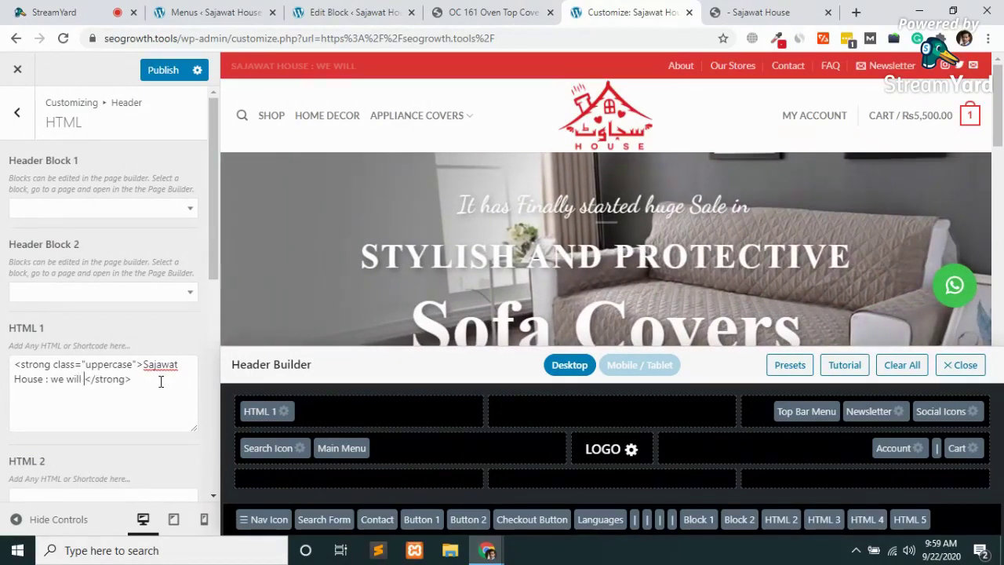
{"action": "type", "text": "Furnish"}
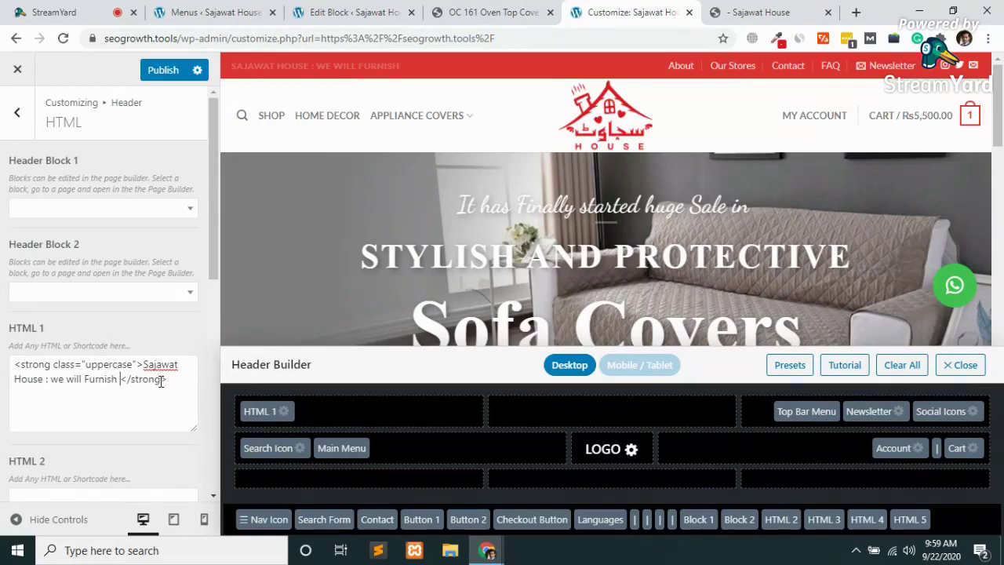
{"action": "type", "text": " your Home"}
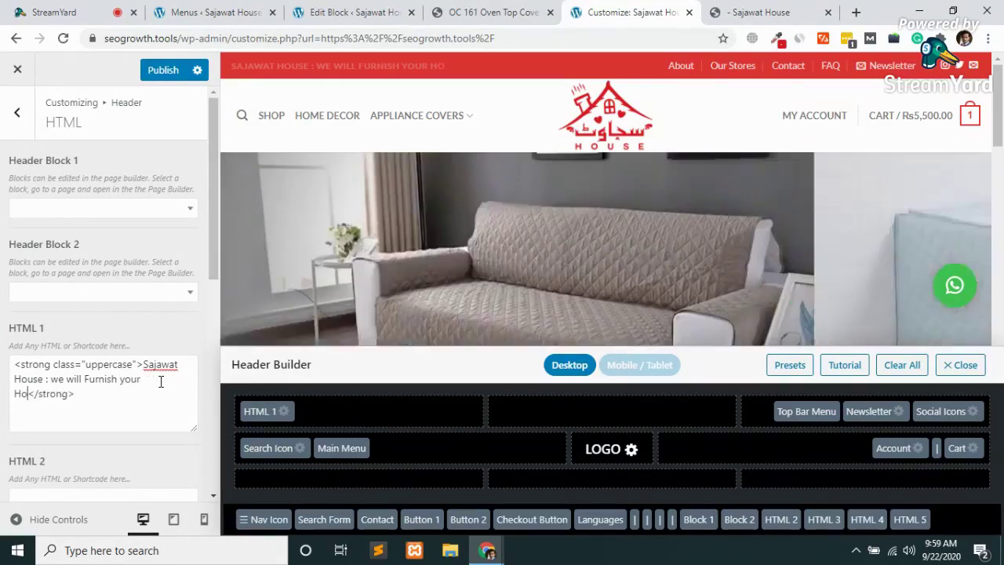
{"action": "scroll", "coordinate": [160, 381], "scroll_direction": "down", "scroll_amount": 3}
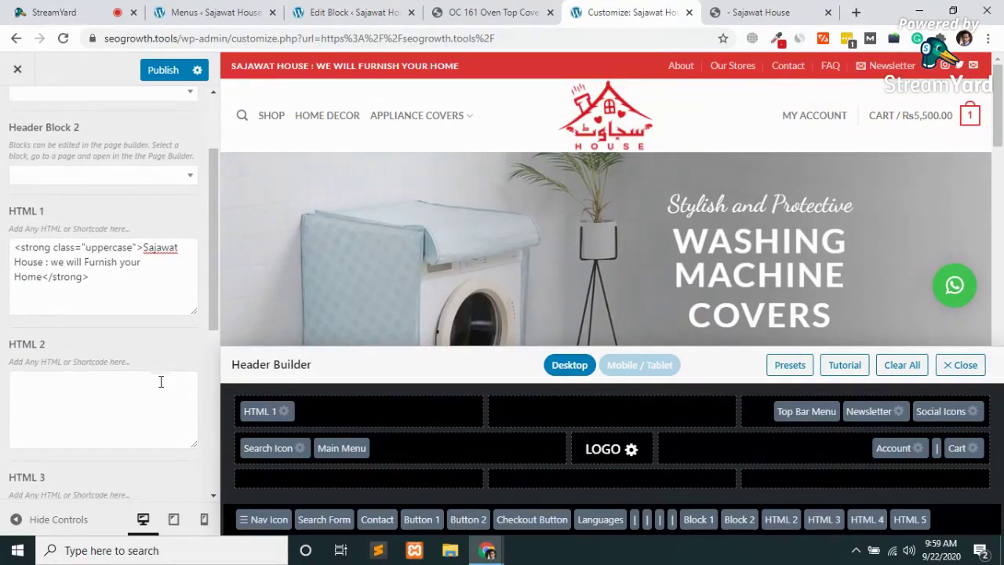
{"action": "scroll", "coordinate": [161, 382], "scroll_direction": "down", "scroll_amount": 8}
{"action": "scroll", "coordinate": [161, 387], "scroll_direction": "up", "scroll_amount": 10}
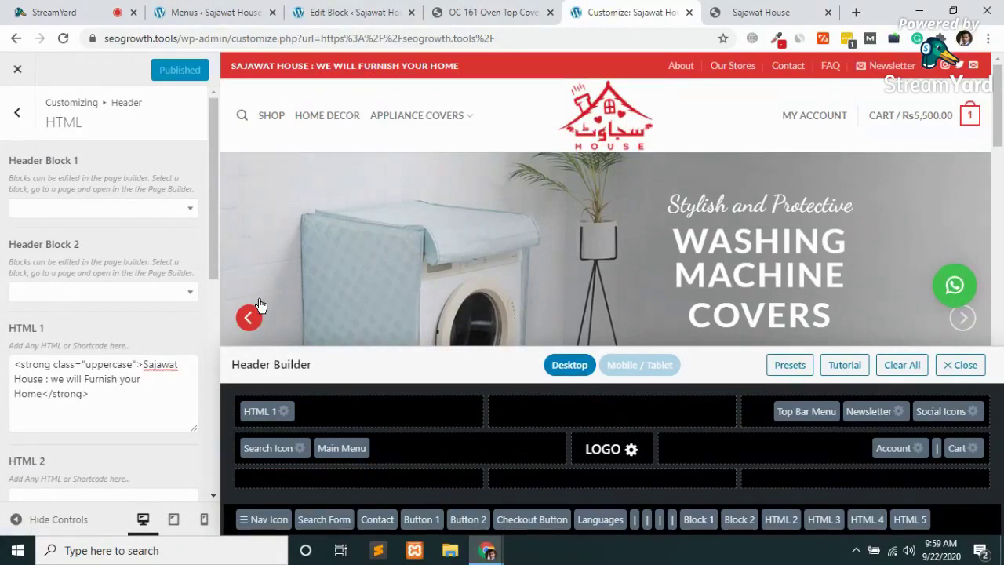
- Load the seogrowth.tools homepage in the tab showing sajawat.house and check its top bar text and product sections
{"action": "left_click", "coordinate": [768, 11]}
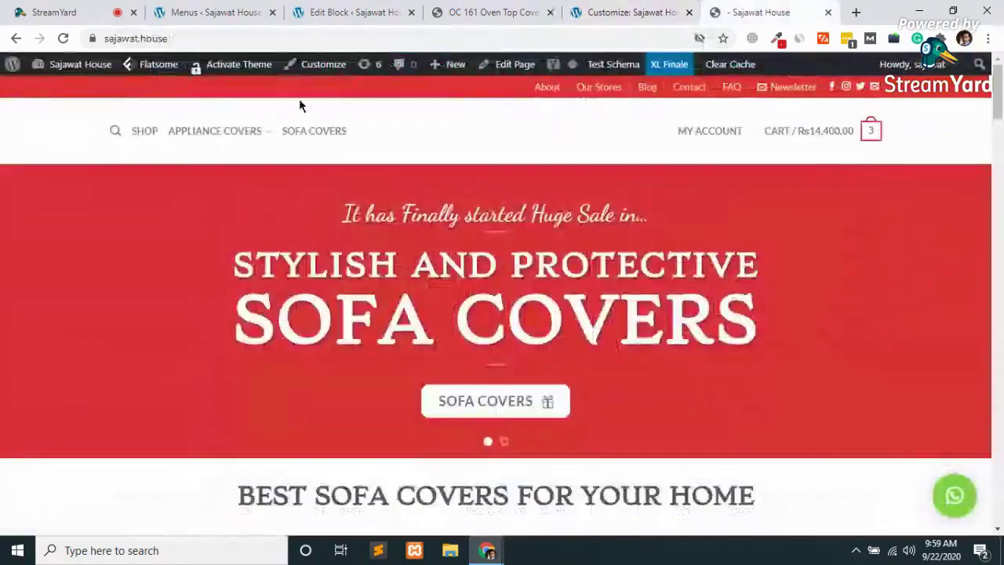
{"action": "type", "text": "seogrowth.tools"}
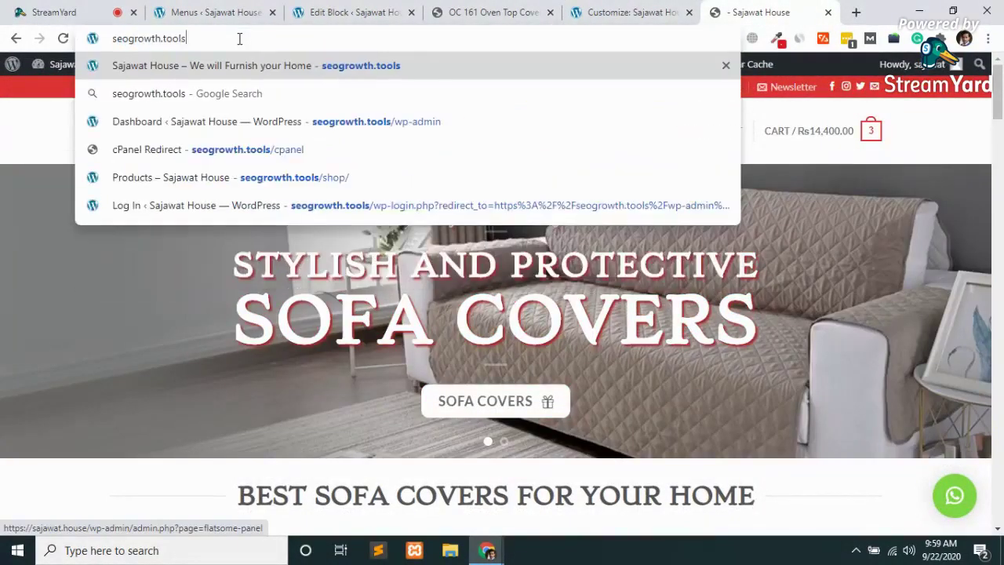
{"action": "key", "text": "Return"}
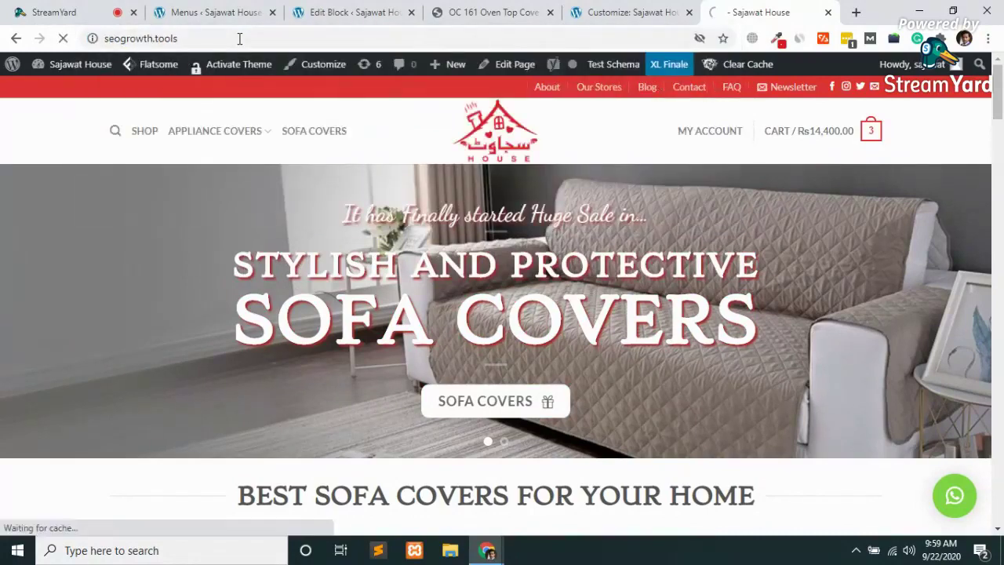
{"action": "left_click", "coordinate": [631, 7]}
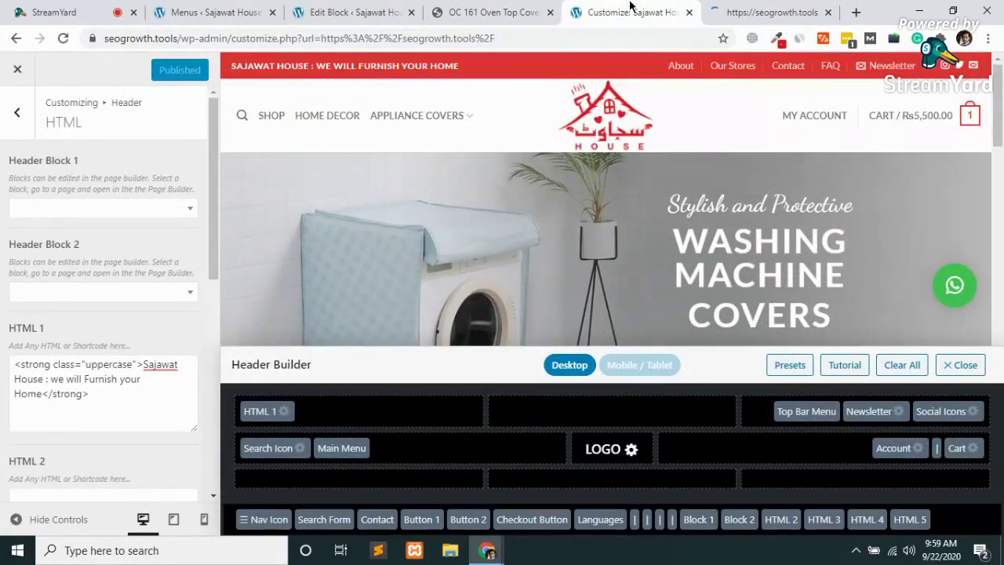
{"action": "left_click", "coordinate": [808, 11]}
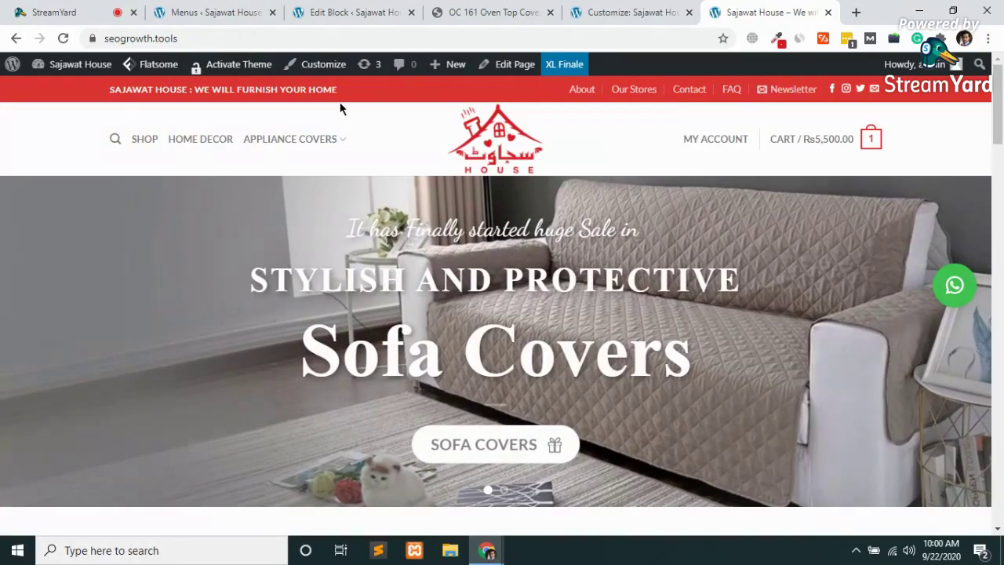
{"action": "scroll", "coordinate": [610, 366], "scroll_direction": "down", "scroll_amount": 10}
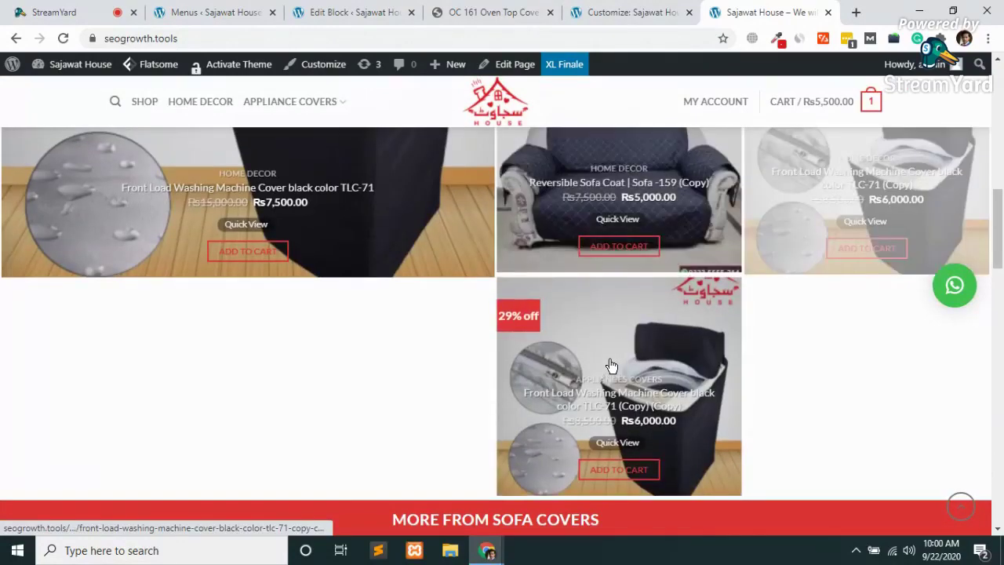
{"action": "scroll", "coordinate": [612, 365], "scroll_direction": "down", "scroll_amount": 4}
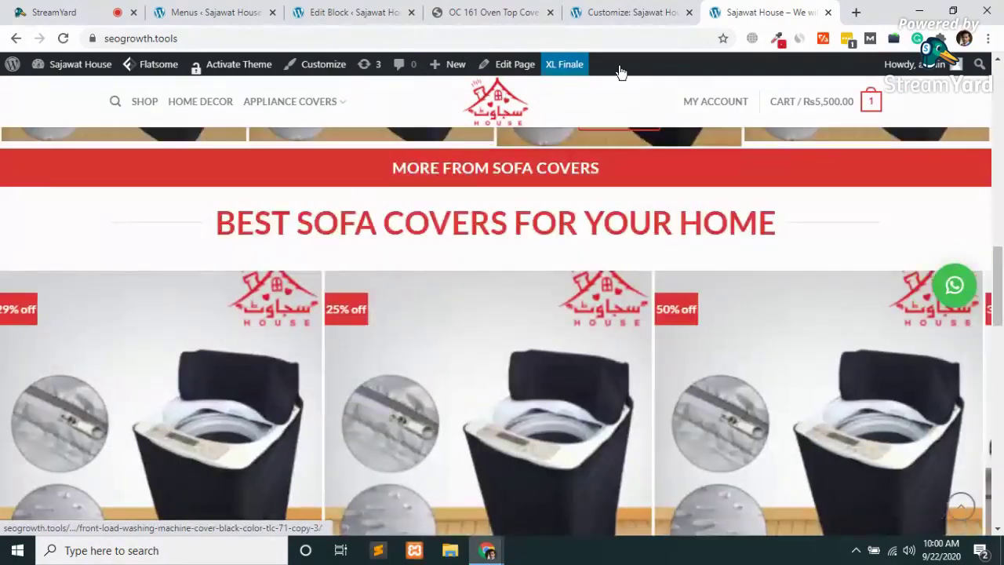
- Review the OC 161 Oven Top Cover product page on sajawat.house, and close its tab and the customizer tab
{"action": "left_click", "coordinate": [490, 12]}
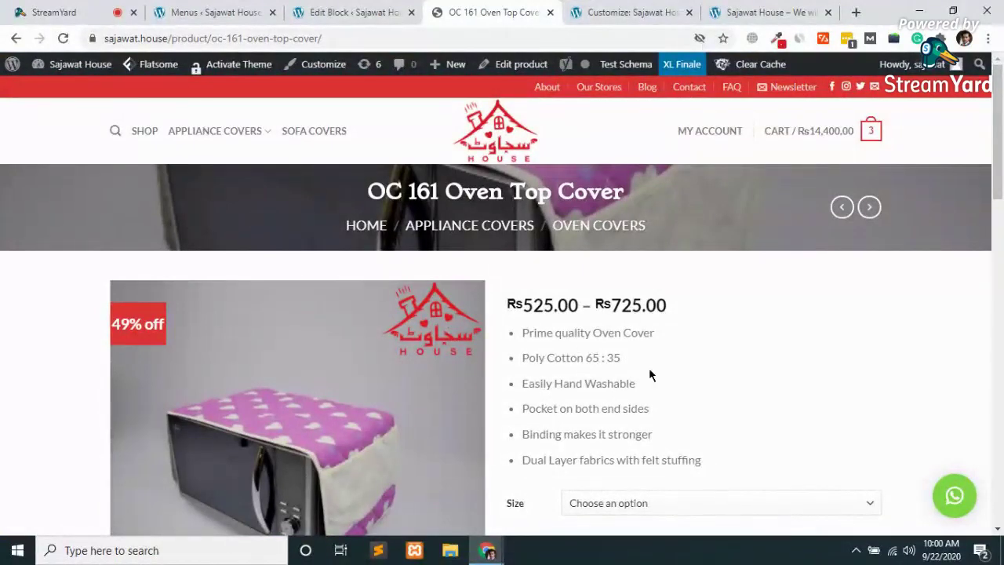
{"action": "left_click", "coordinate": [191, 11]}
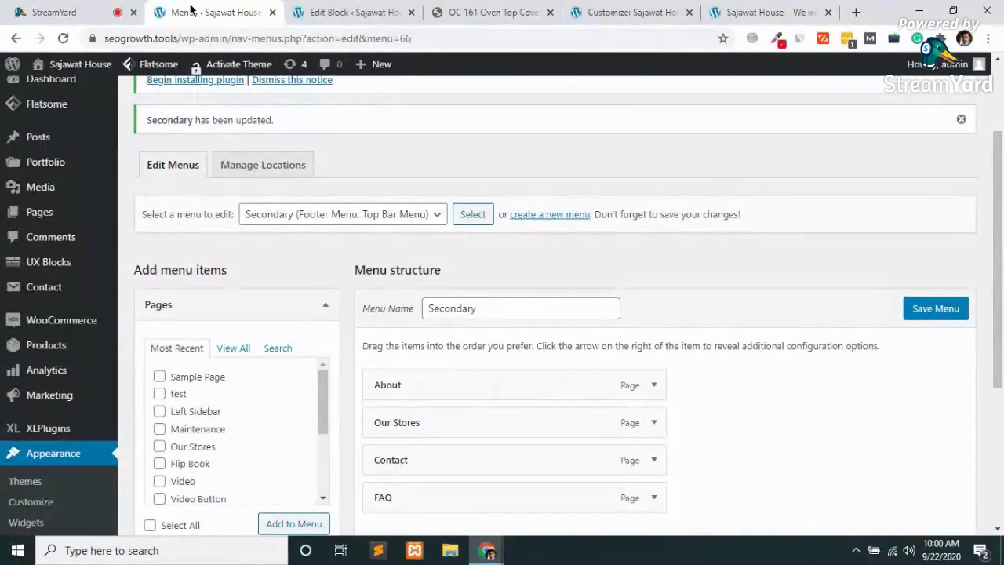
{"action": "left_click", "coordinate": [492, 12]}
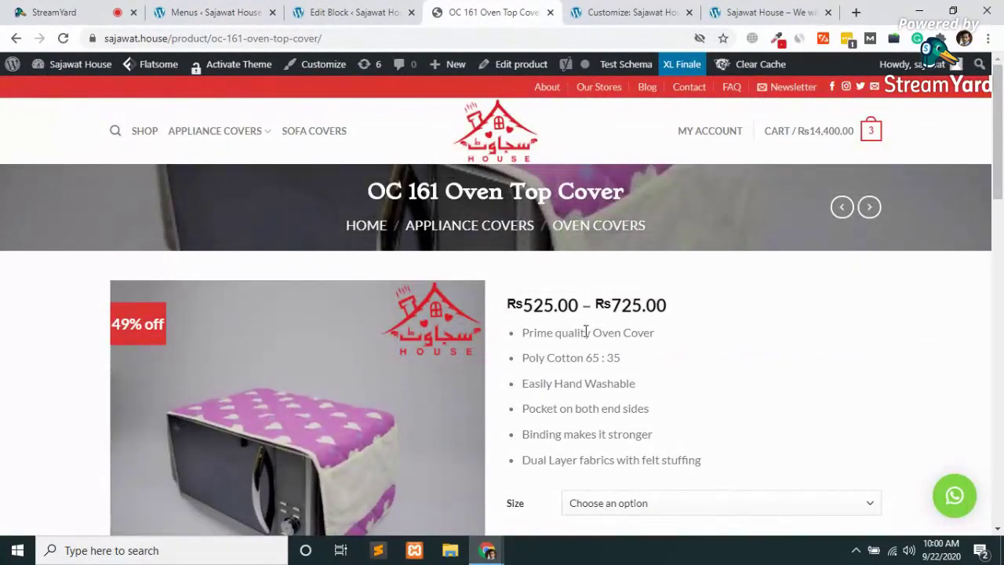
{"action": "scroll", "coordinate": [651, 306], "scroll_direction": "down", "scroll_amount": 2}
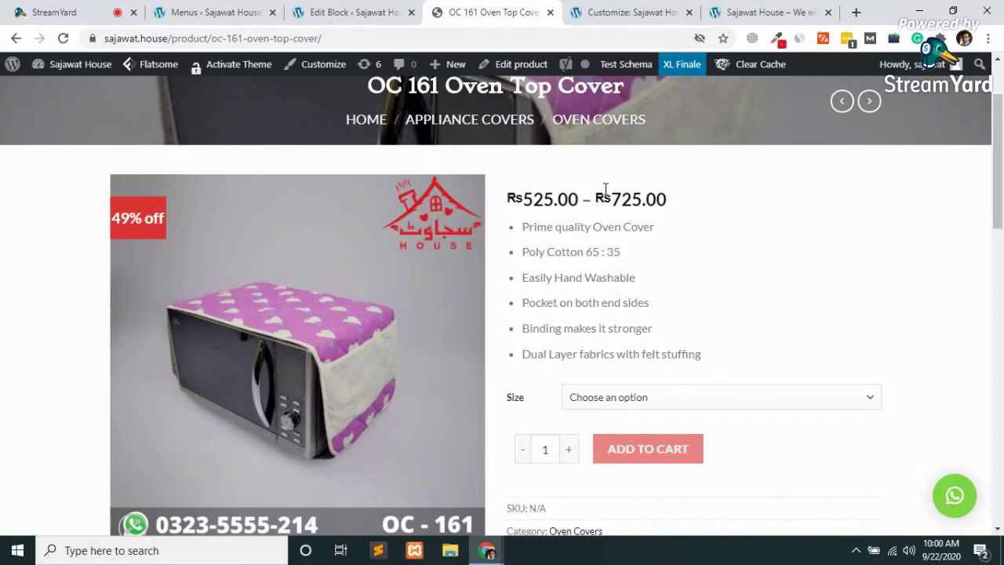
{"action": "left_click", "coordinate": [550, 13]}
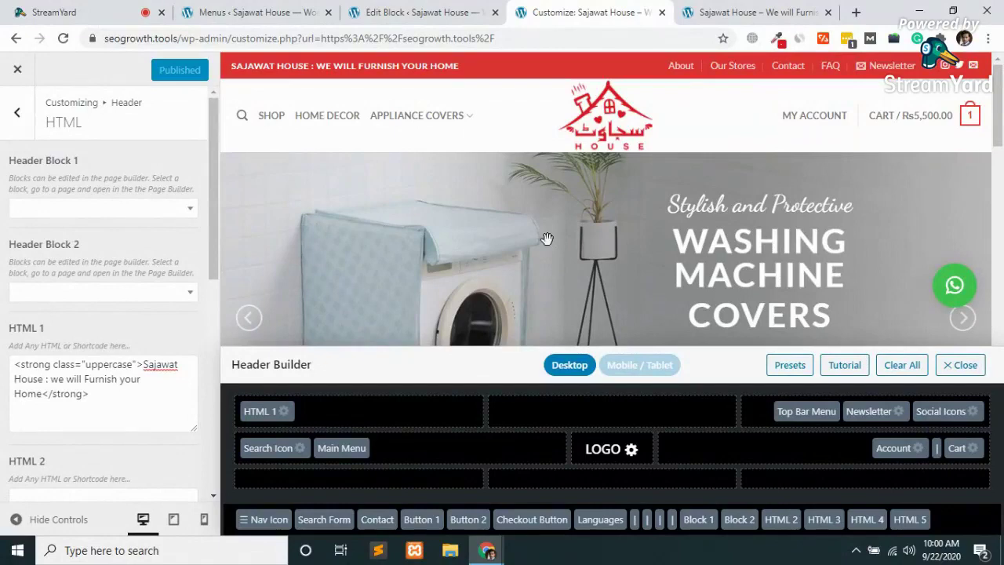
{"action": "left_click", "coordinate": [661, 14]}
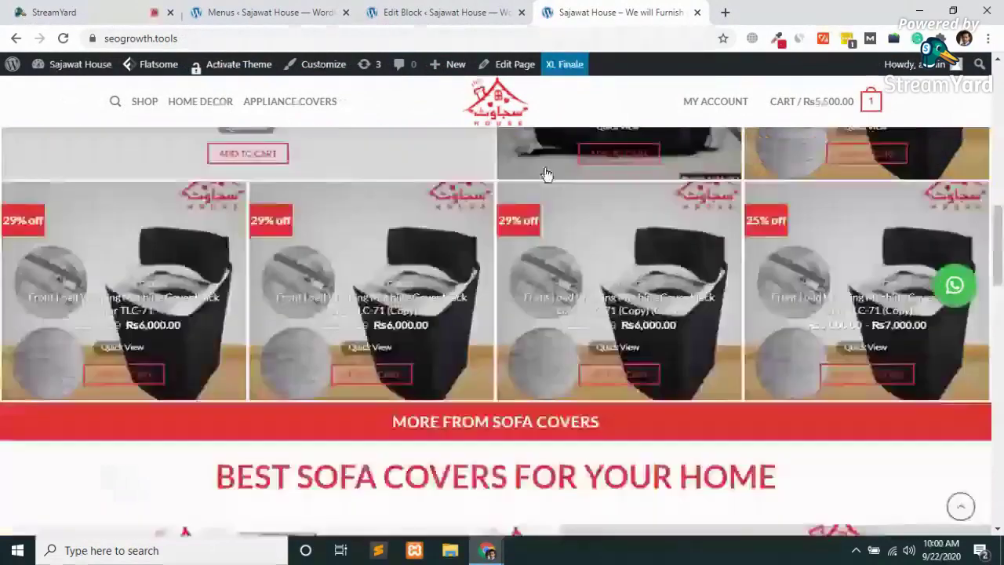
- Open the variable-price Front Load Washing Machine Cover black color TLC-71 (Copy) product from the homepage and review its page
{"action": "scroll", "coordinate": [547, 174], "scroll_direction": "down", "scroll_amount": 3}
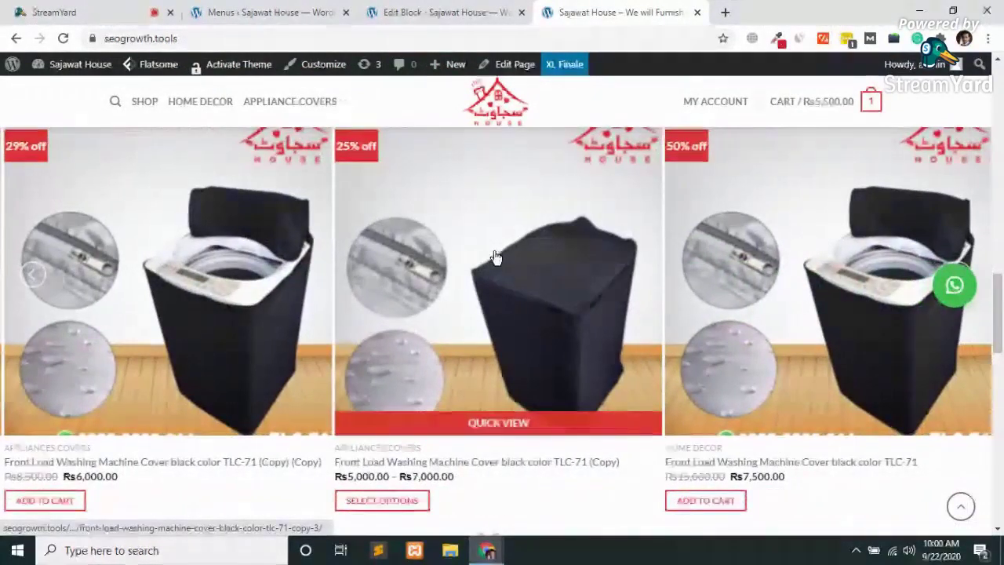
{"action": "left_click", "coordinate": [496, 257]}
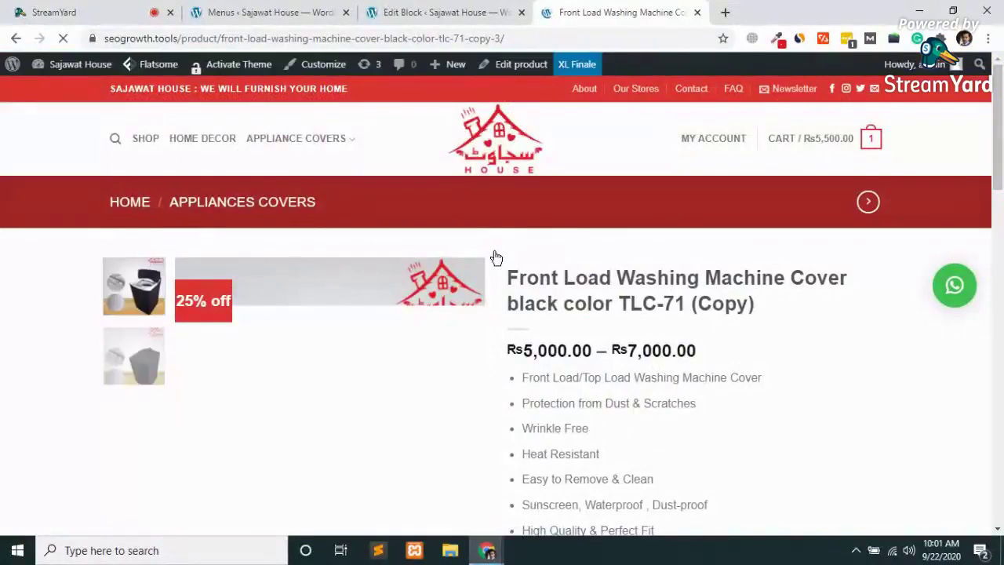
{"action": "scroll", "coordinate": [495, 258], "scroll_direction": "down", "scroll_amount": 2}
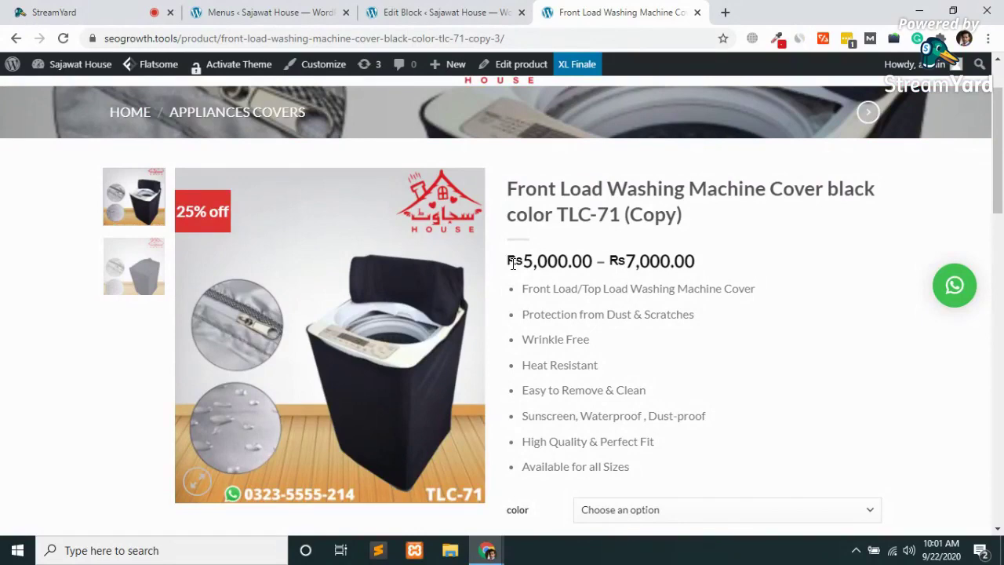
- Open the settings of the Finale Lite - Sales Countdown Timer & Discount for WooCommerce plugin from the installed plugins list
{"action": "left_click", "coordinate": [232, 8]}
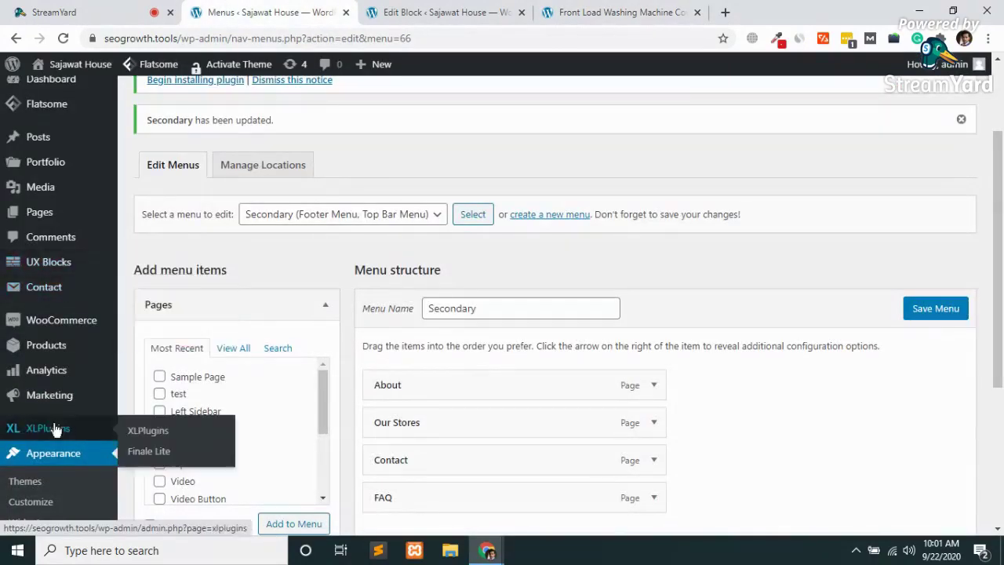
{"action": "mouse_move", "coordinate": [49, 404]}
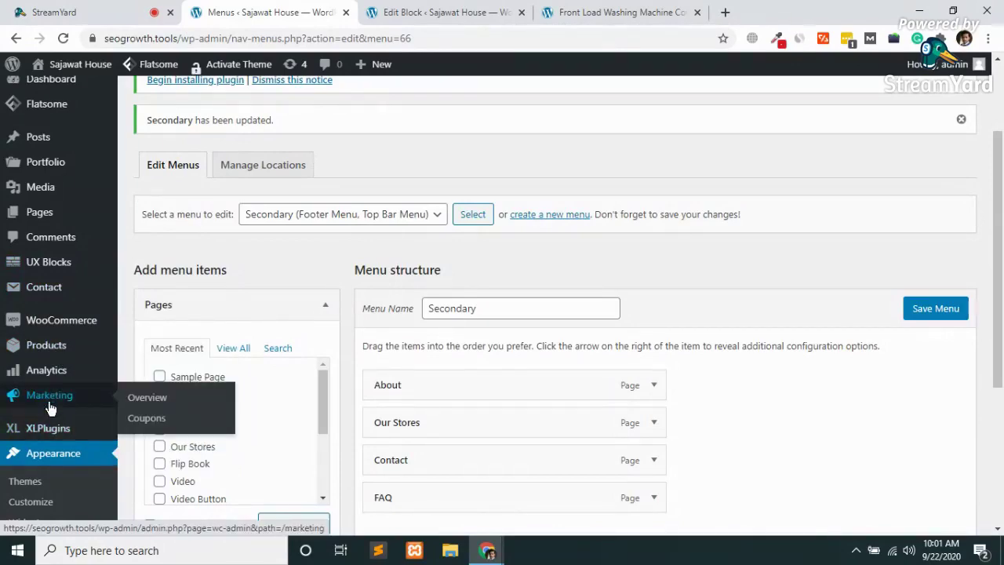
{"action": "mouse_move", "coordinate": [61, 325]}
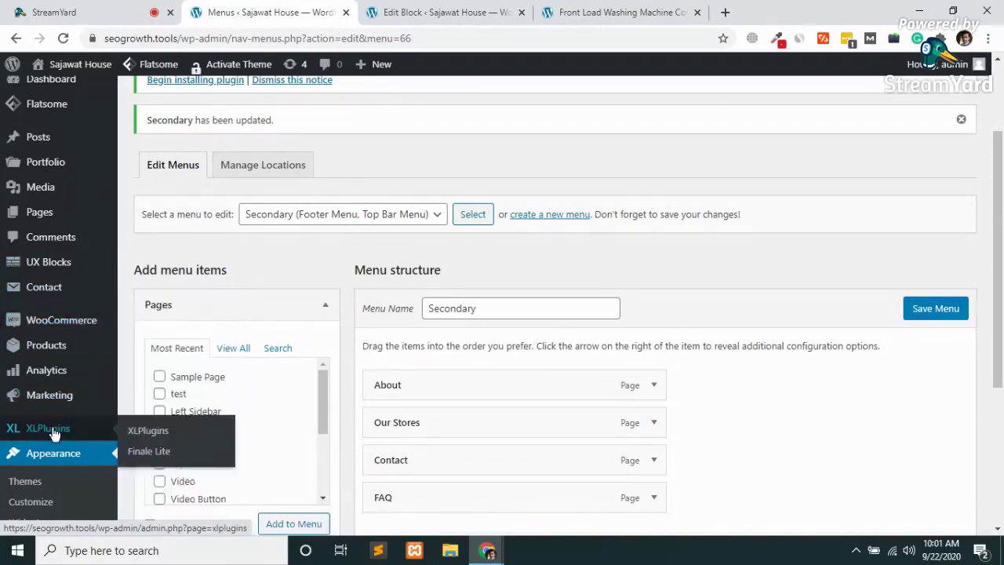
{"action": "scroll", "coordinate": [65, 428], "scroll_direction": "down", "scroll_amount": 3}
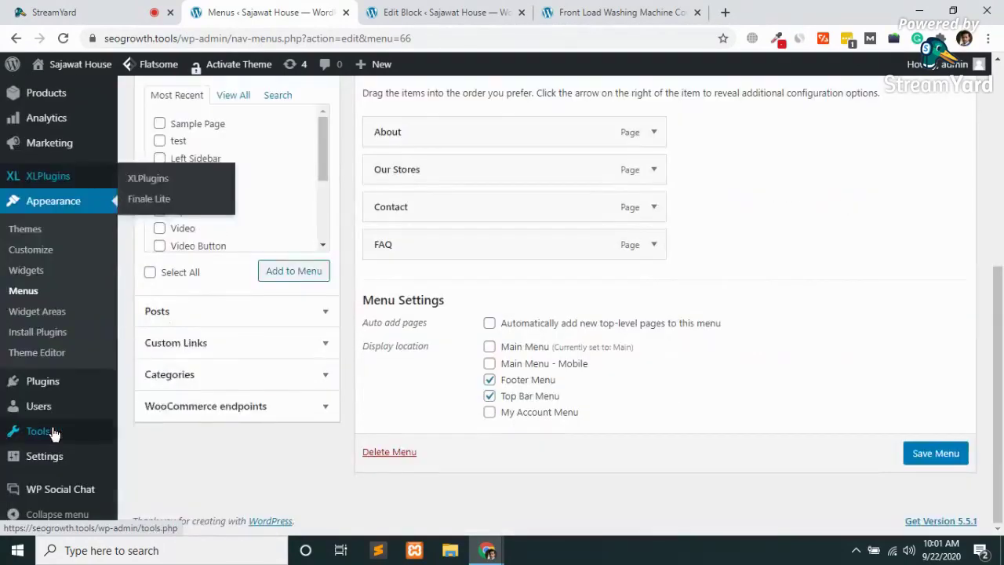
{"action": "left_click", "coordinate": [67, 386]}
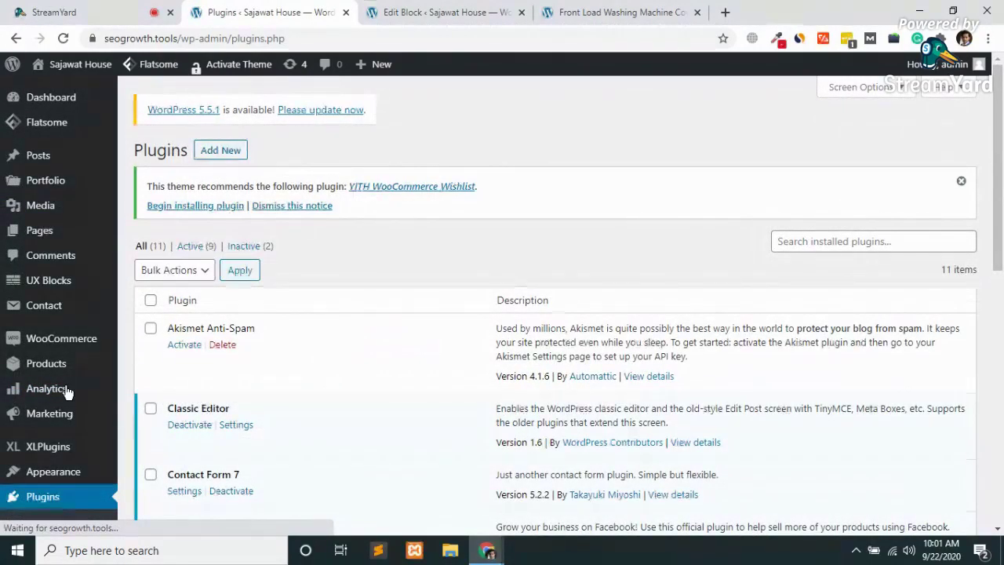
{"action": "scroll", "coordinate": [346, 266], "scroll_direction": "down", "scroll_amount": 5}
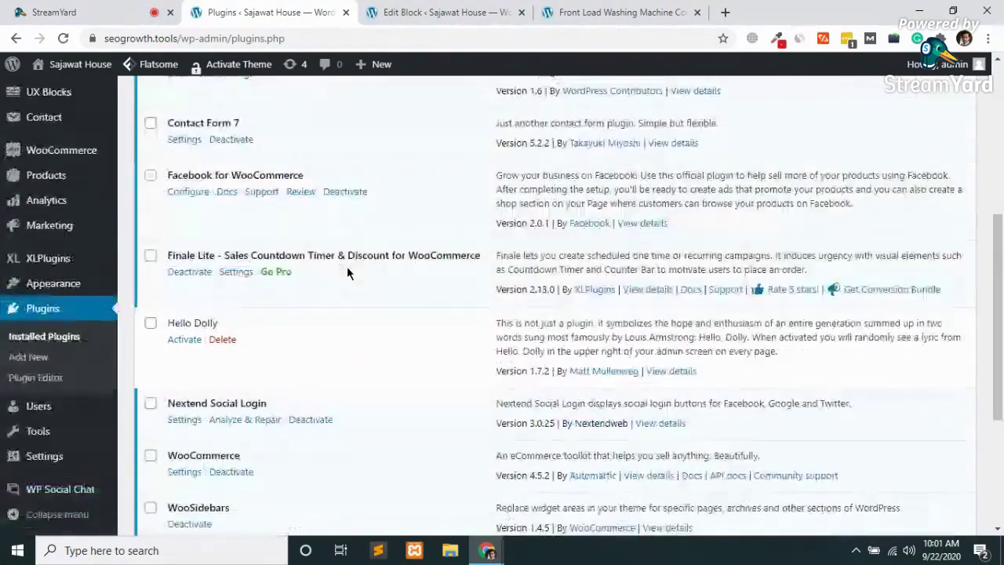
{"action": "left_click", "coordinate": [232, 272]}
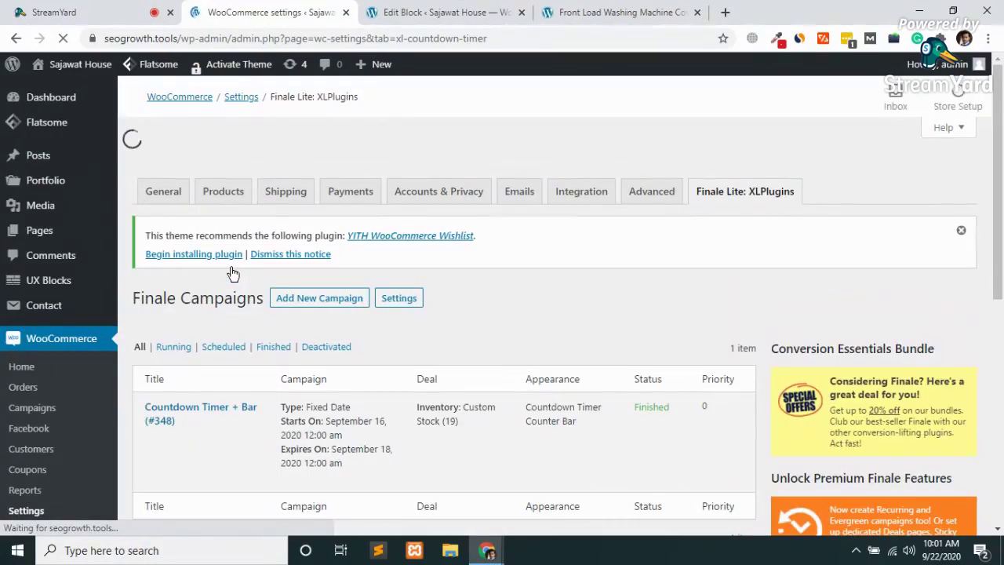
- Edit the Countdown Timer + Bar campaign, set its end date to 2020-09-23 and update it
{"action": "scroll", "coordinate": [228, 269], "scroll_direction": "down", "scroll_amount": 3}
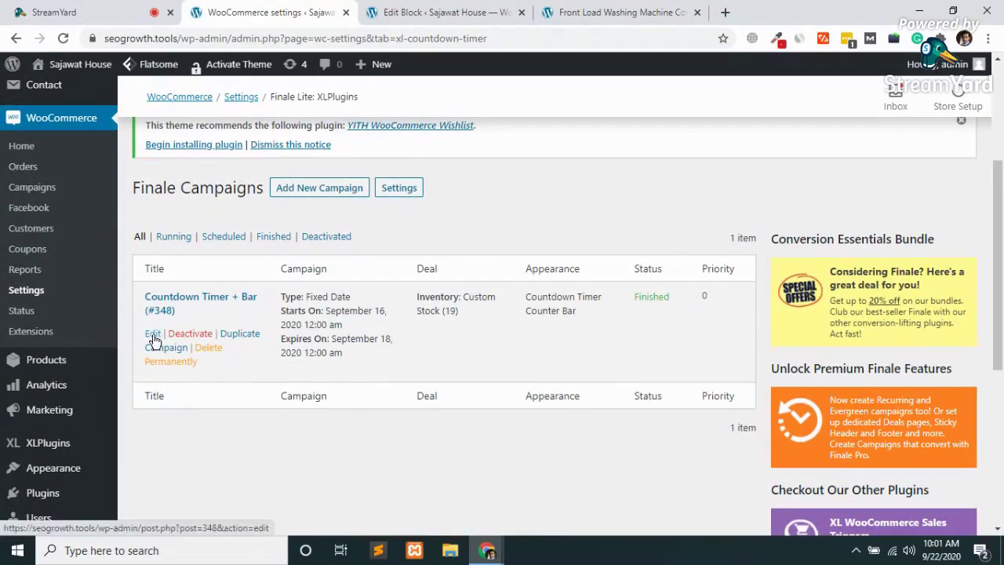
{"action": "left_click", "coordinate": [154, 336]}
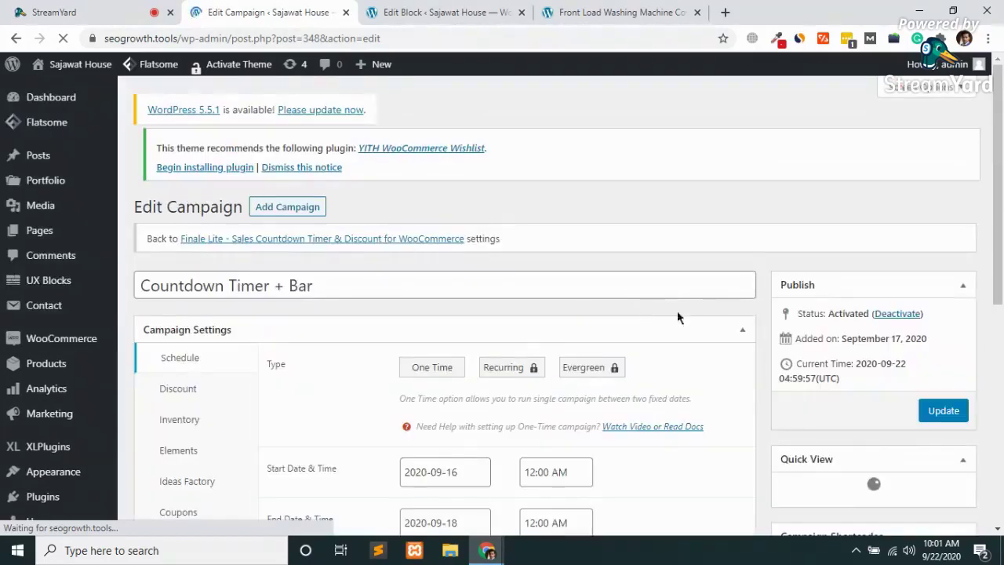
{"action": "scroll", "coordinate": [611, 327], "scroll_direction": "down", "scroll_amount": 3}
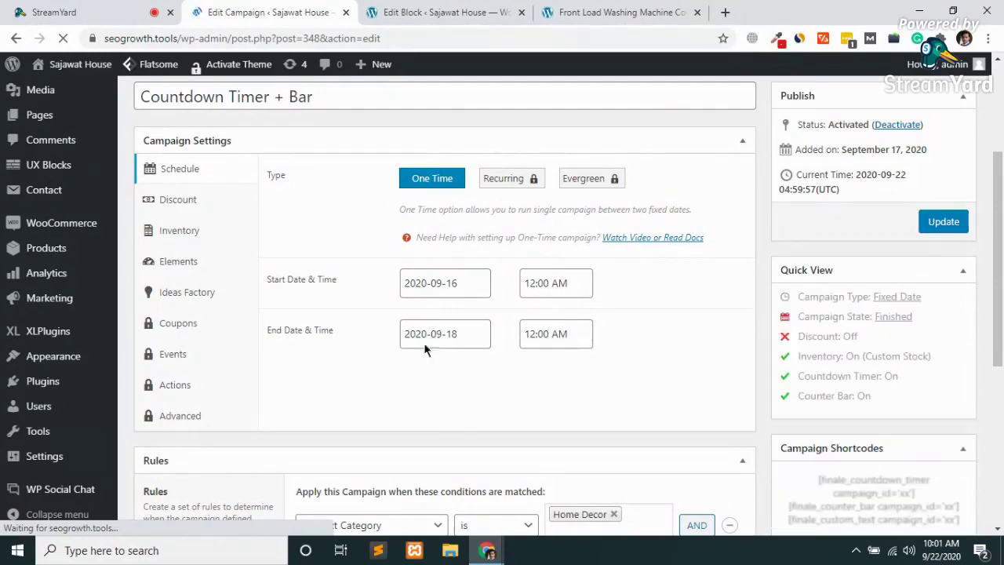
{"action": "left_click", "coordinate": [459, 333]}
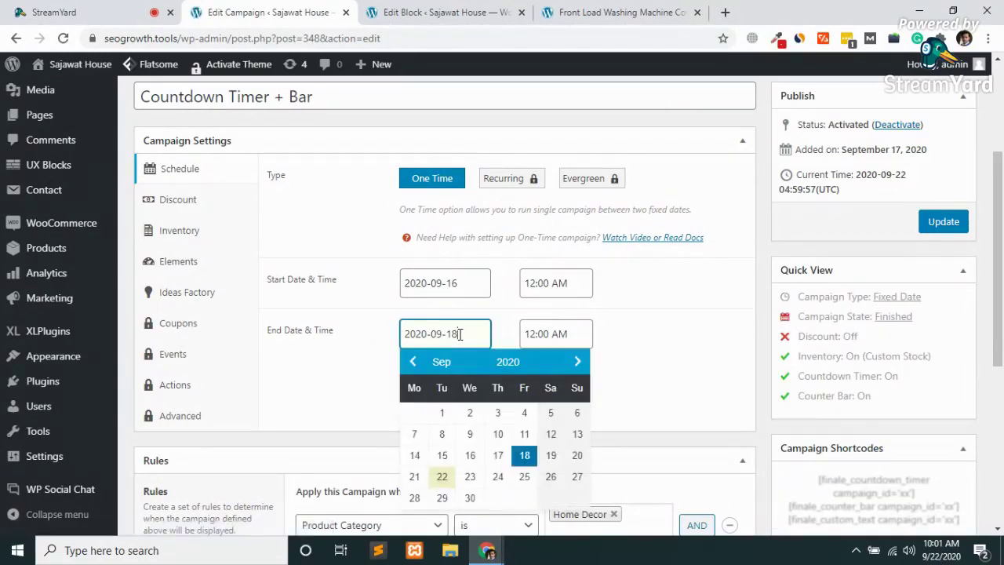
{"action": "left_click", "coordinate": [471, 476]}
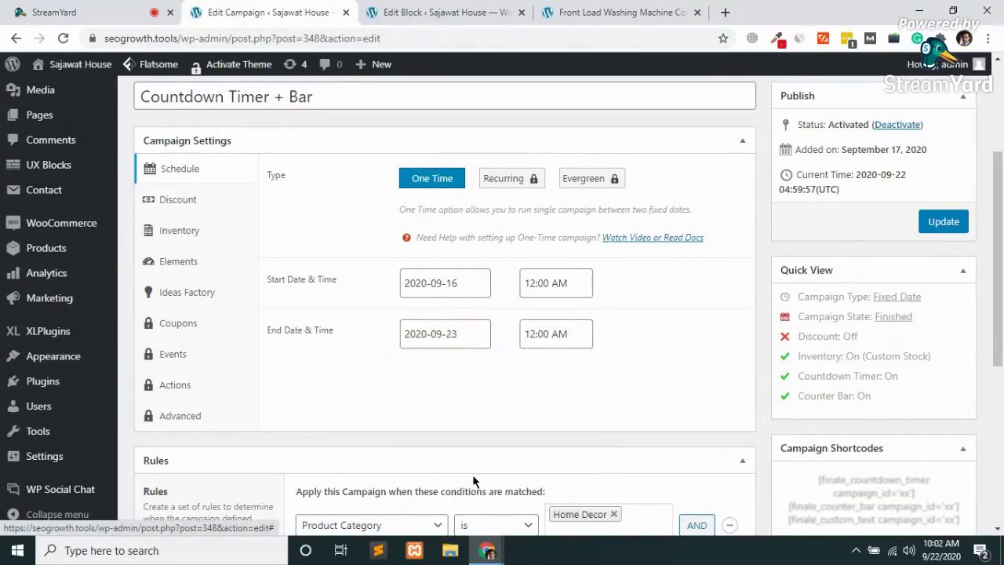
{"action": "left_click", "coordinate": [941, 226]}
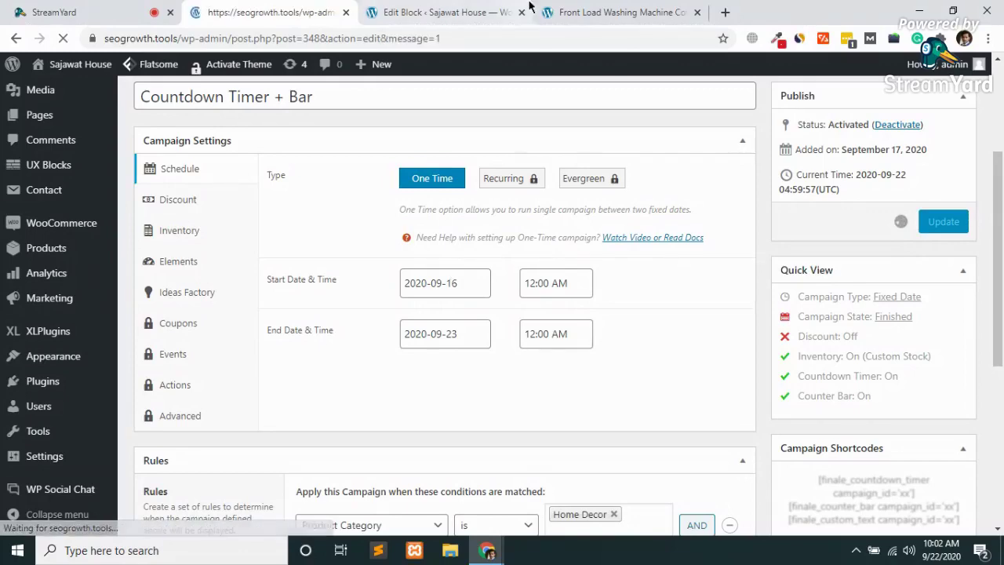
- Reload the washing machine cover product page to check for the countdown timer, and review the campaign's schedule and rules
{"action": "left_click", "coordinate": [604, 9]}
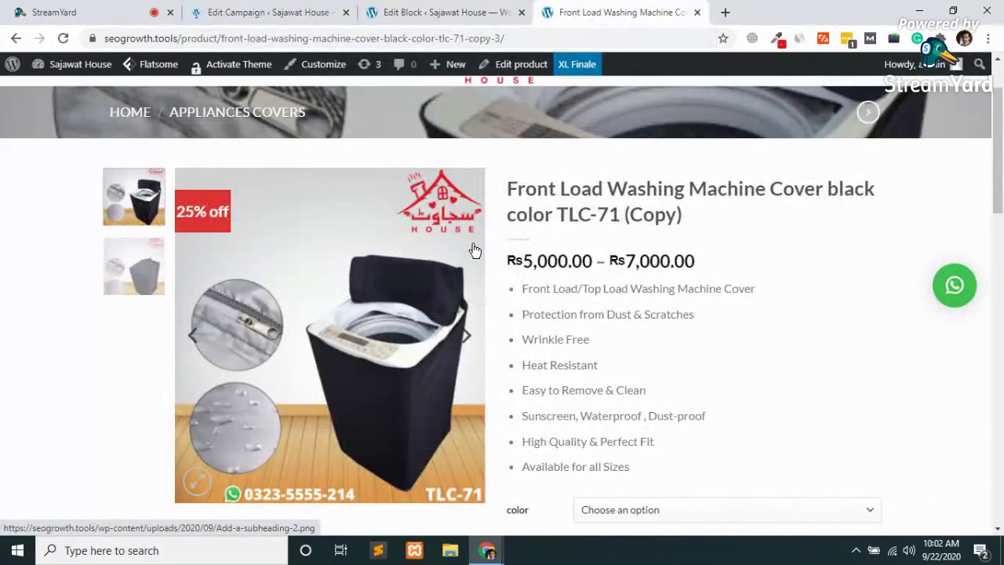
{"action": "key", "text": "F5"}
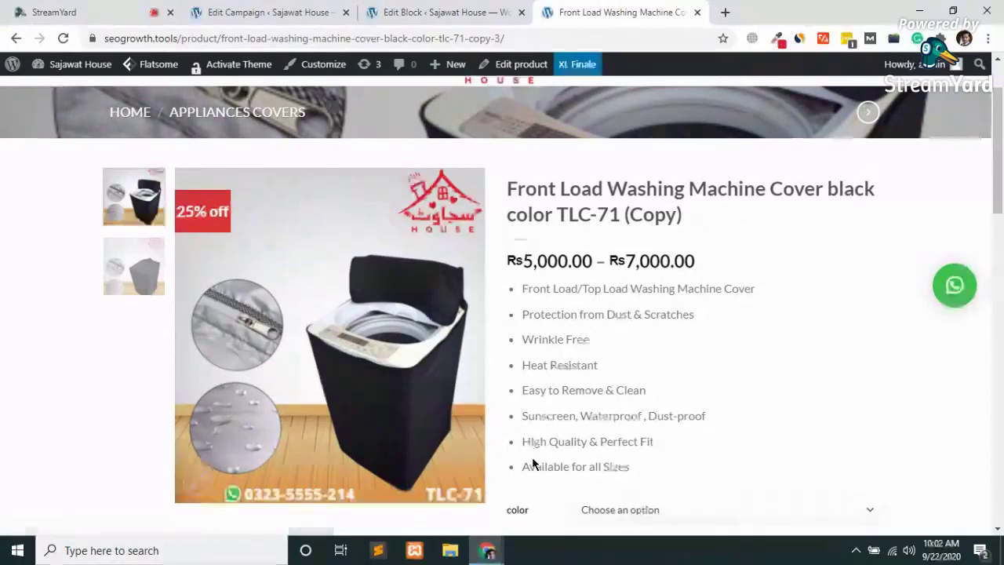
{"action": "left_click", "coordinate": [353, 11]}
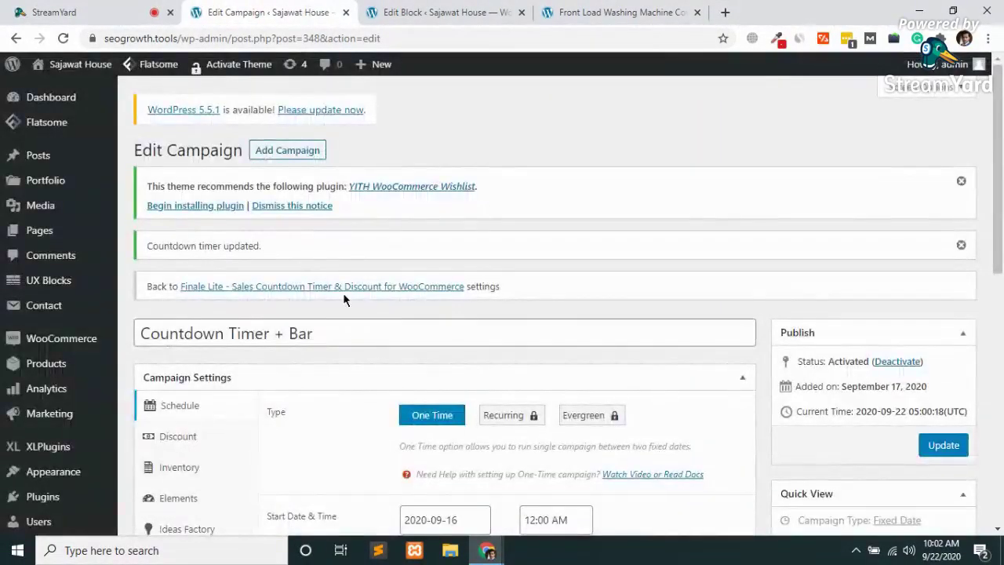
{"action": "scroll", "coordinate": [343, 293], "scroll_direction": "down", "scroll_amount": 3}
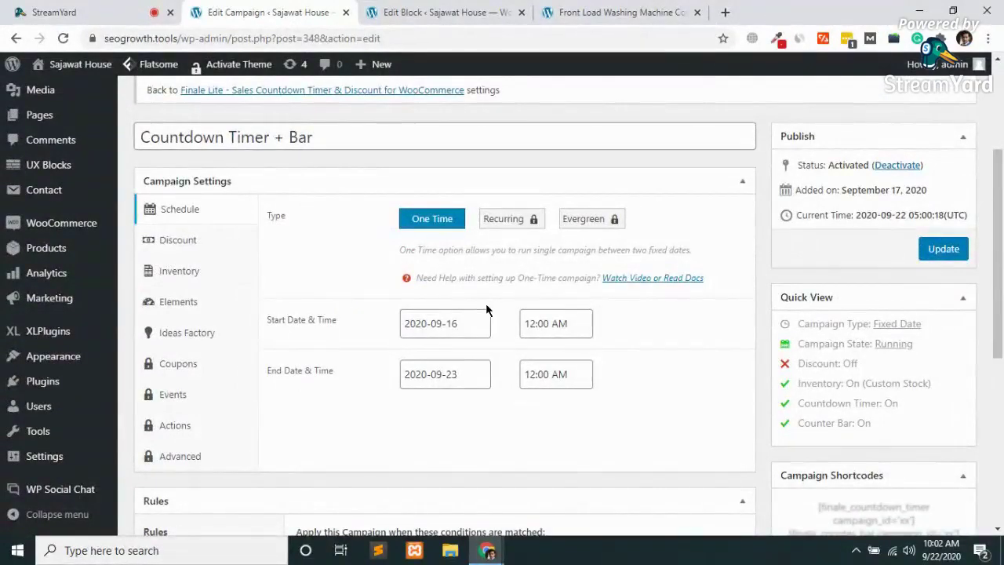
{"action": "scroll", "coordinate": [485, 306], "scroll_direction": "down", "scroll_amount": 3}
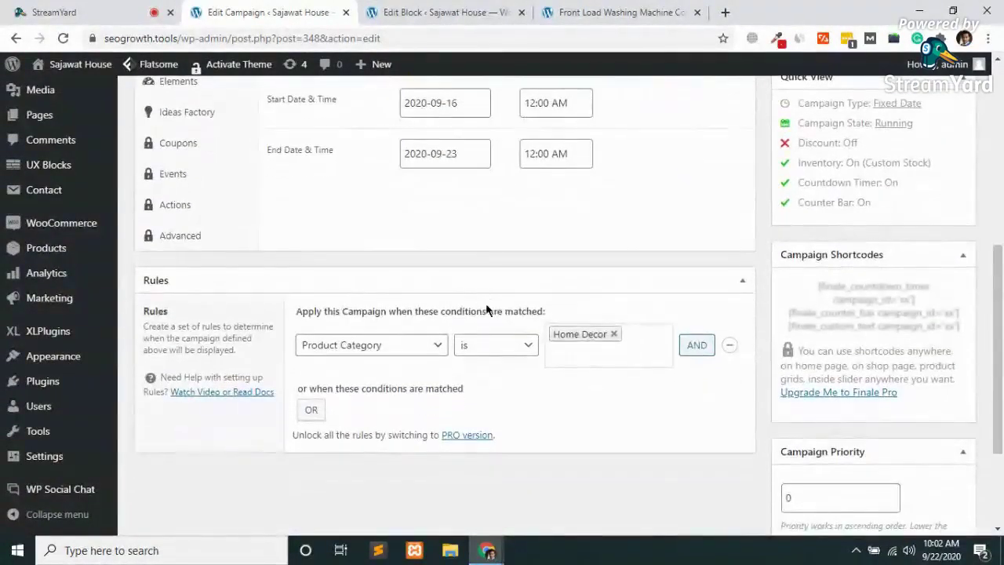
{"action": "scroll", "coordinate": [486, 310], "scroll_direction": "up", "scroll_amount": 1}
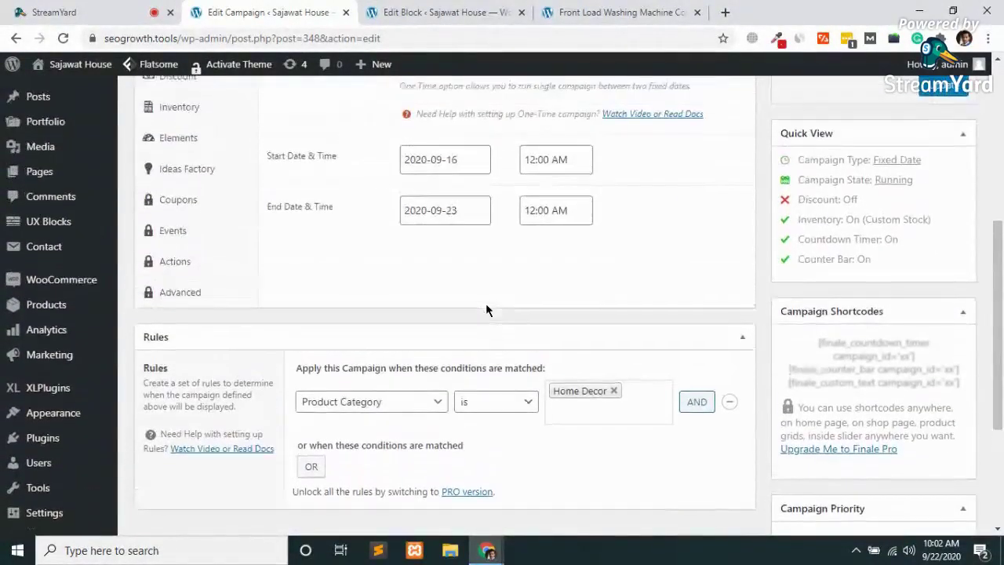
- Remove the Home Decor category from the campaign's rule, set the rule condition to Always and update the campaign
{"action": "left_click", "coordinate": [615, 391]}
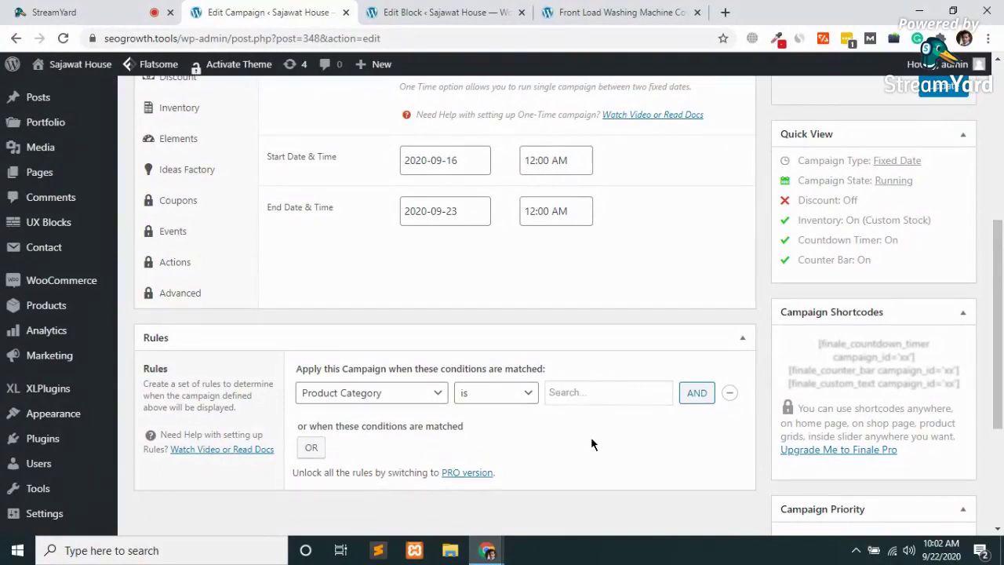
{"action": "left_click", "coordinate": [422, 400]}
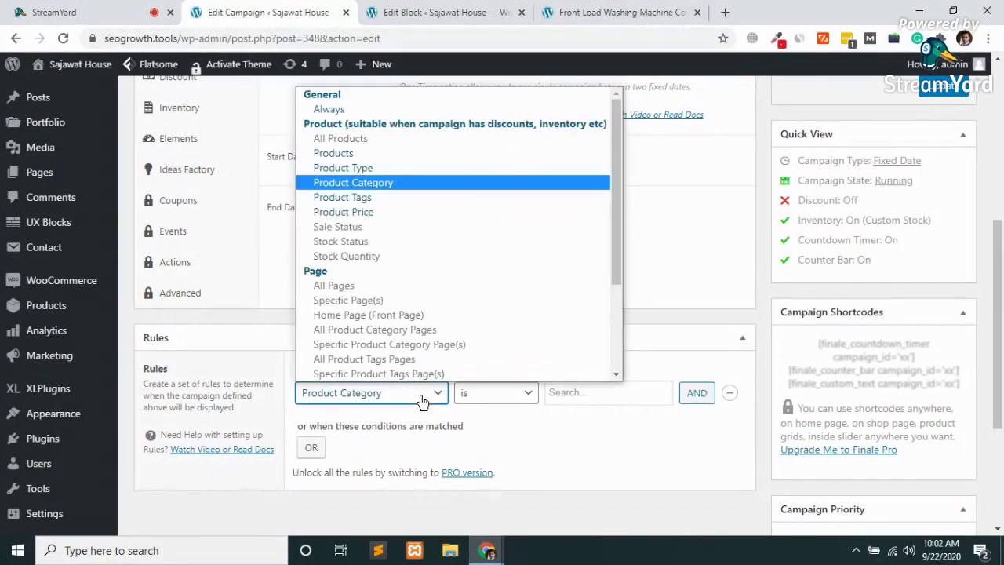
{"action": "left_click", "coordinate": [337, 153]}
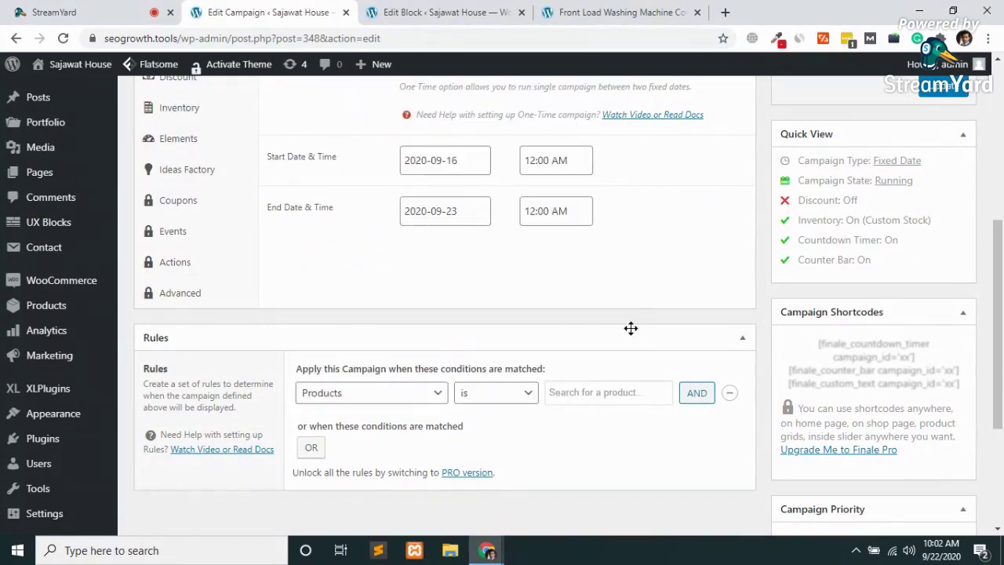
{"action": "left_click", "coordinate": [384, 400]}
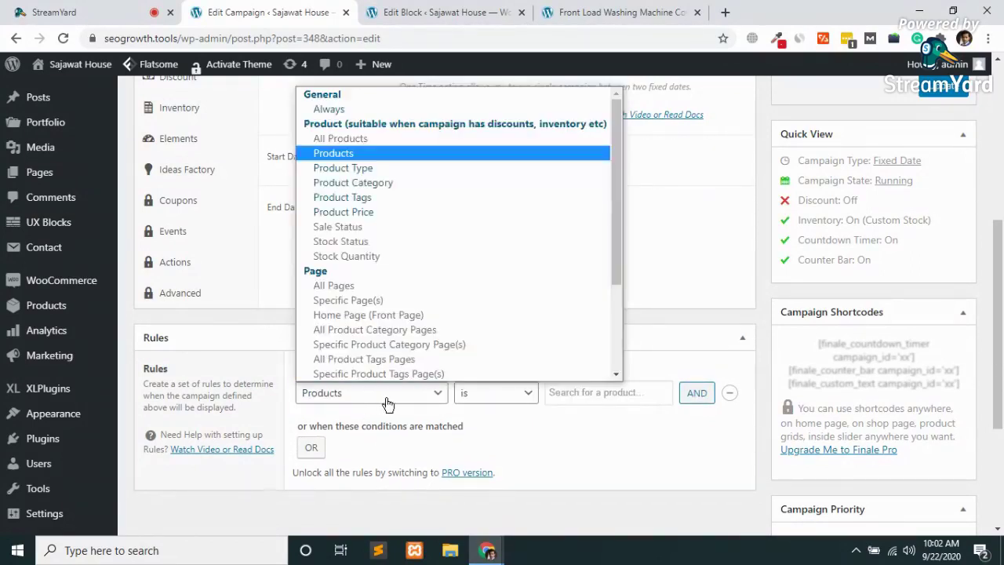
{"action": "left_click", "coordinate": [335, 109]}
{"action": "scroll", "coordinate": [592, 302], "scroll_direction": "up", "scroll_amount": 2}
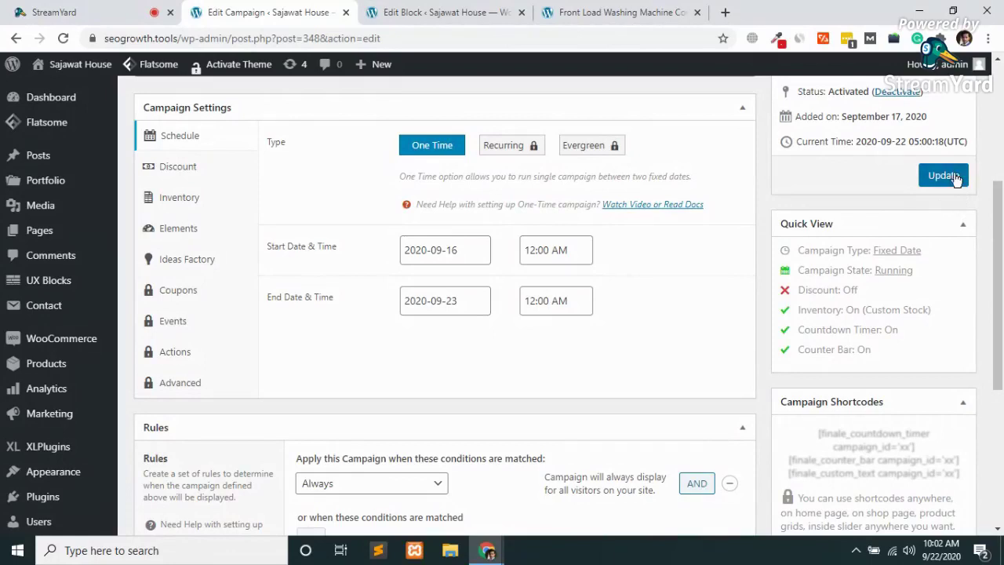
{"action": "left_click", "coordinate": [955, 177]}
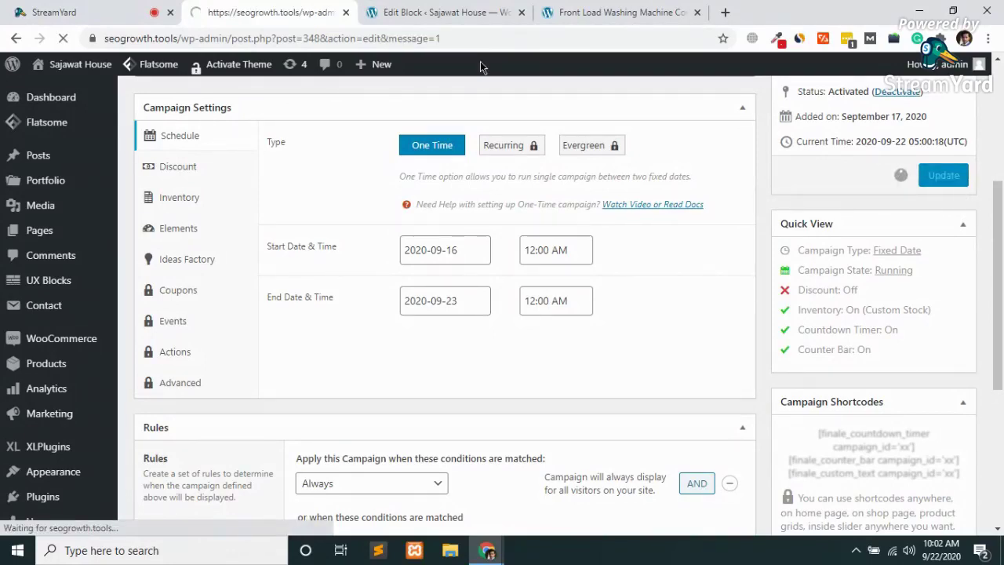
- Reload the washing machine cover product page and compare its countdown timer with the campaign's schedule settings
{"action": "left_click", "coordinate": [551, 20]}
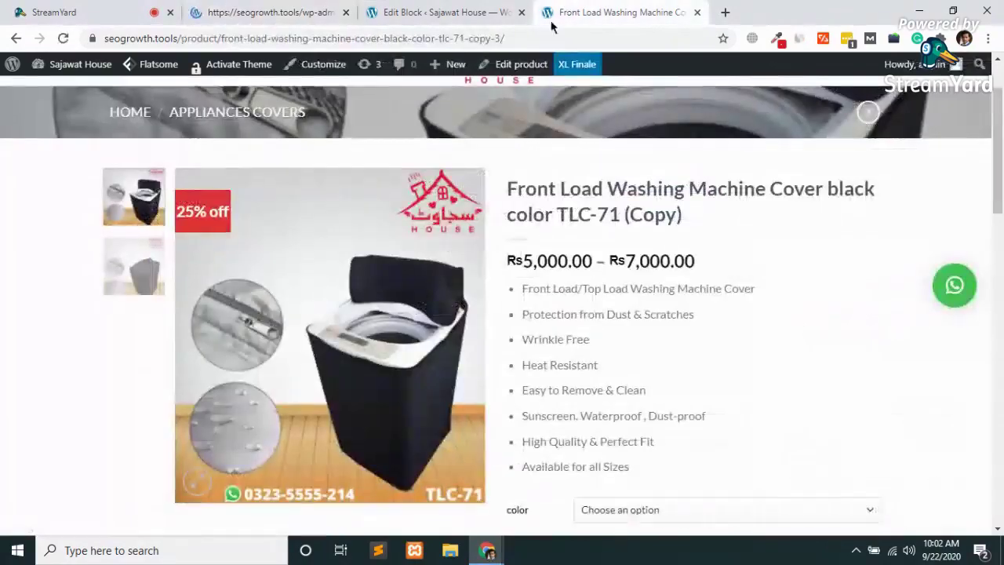
{"action": "left_click", "coordinate": [291, 45]}
{"action": "key", "text": "Return"}
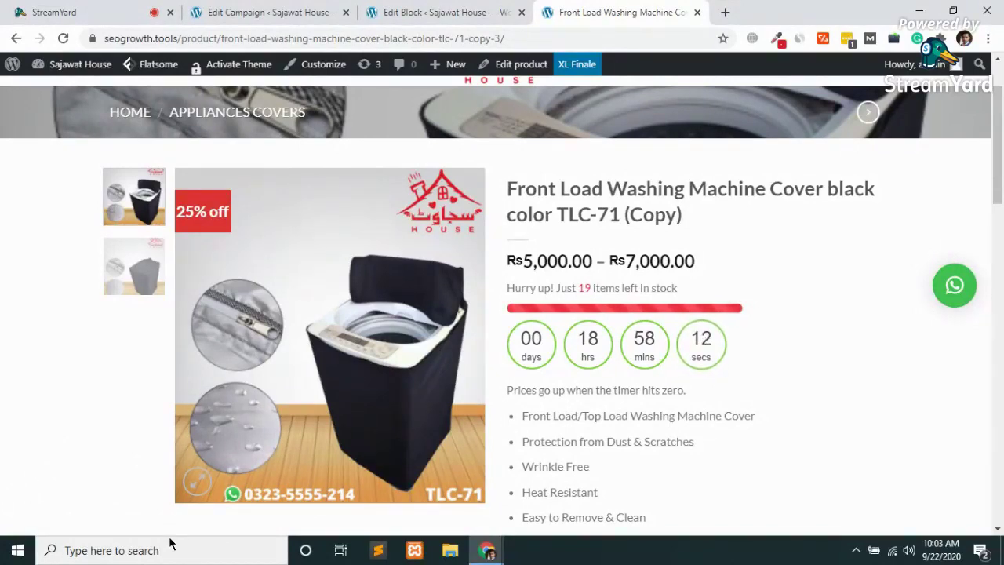
{"action": "left_click", "coordinate": [251, 8]}
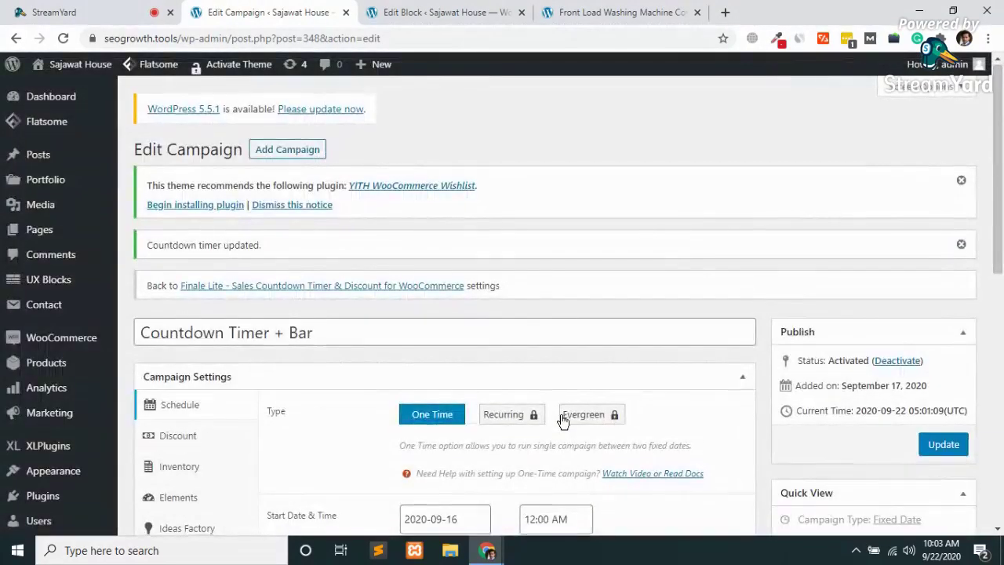
{"action": "scroll", "coordinate": [561, 421], "scroll_direction": "down", "scroll_amount": 3}
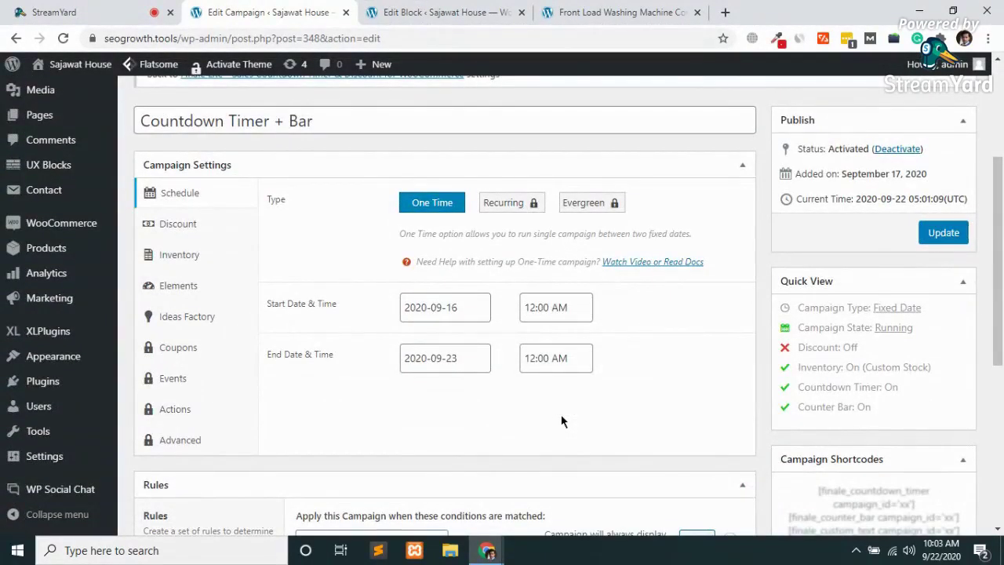
{"action": "left_click", "coordinate": [617, 11]}
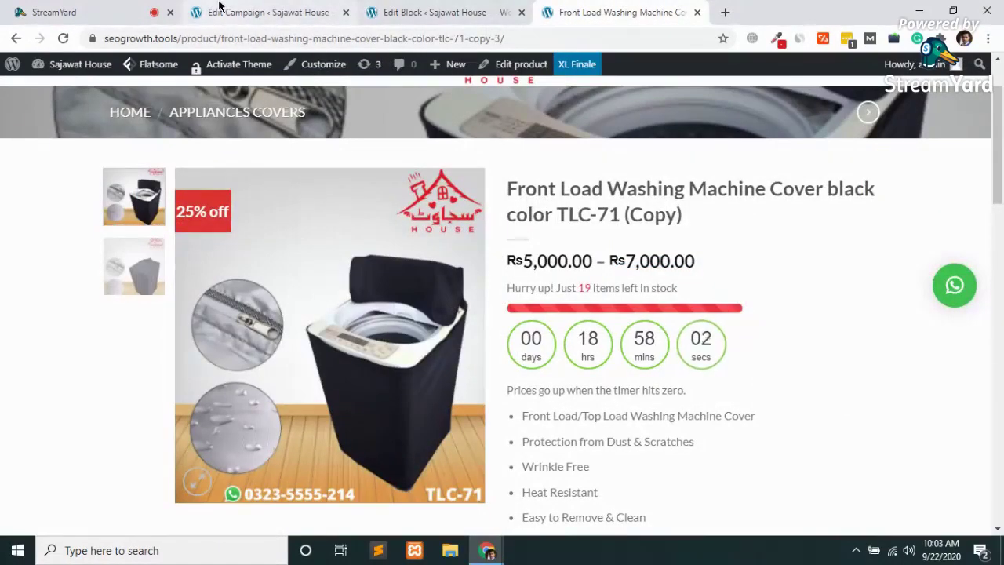
{"action": "left_click", "coordinate": [220, 7]}
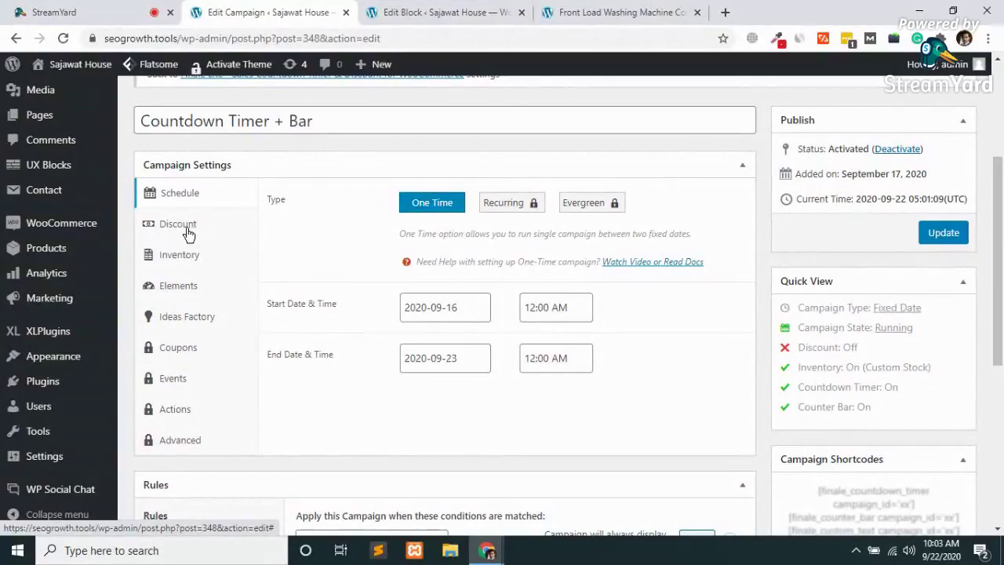
- Open the campaign's Elements settings and review the single product countdown timer's position, skins, colors, font sizes and labels
{"action": "left_click", "coordinate": [193, 293]}
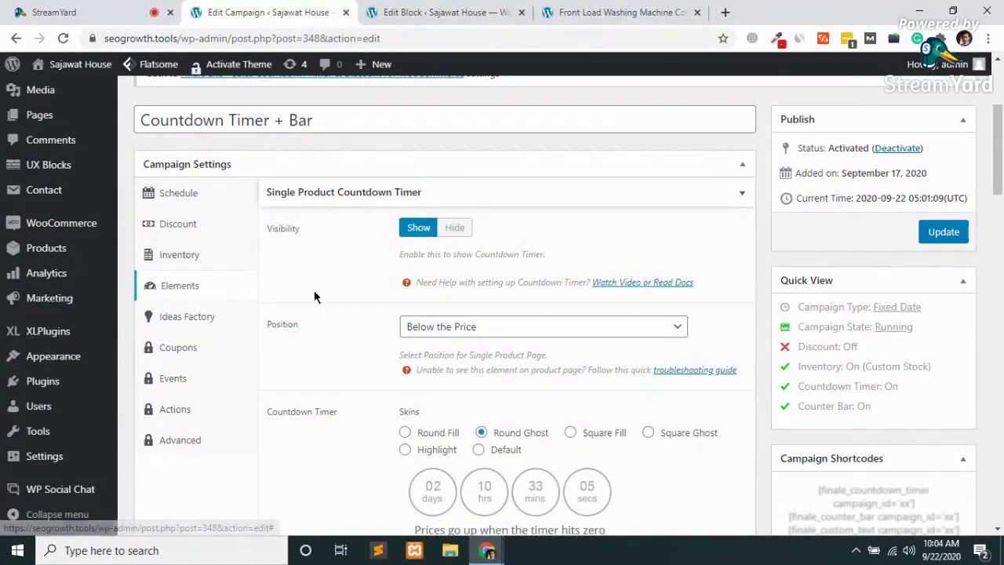
{"action": "scroll", "coordinate": [314, 296], "scroll_direction": "down", "scroll_amount": 2}
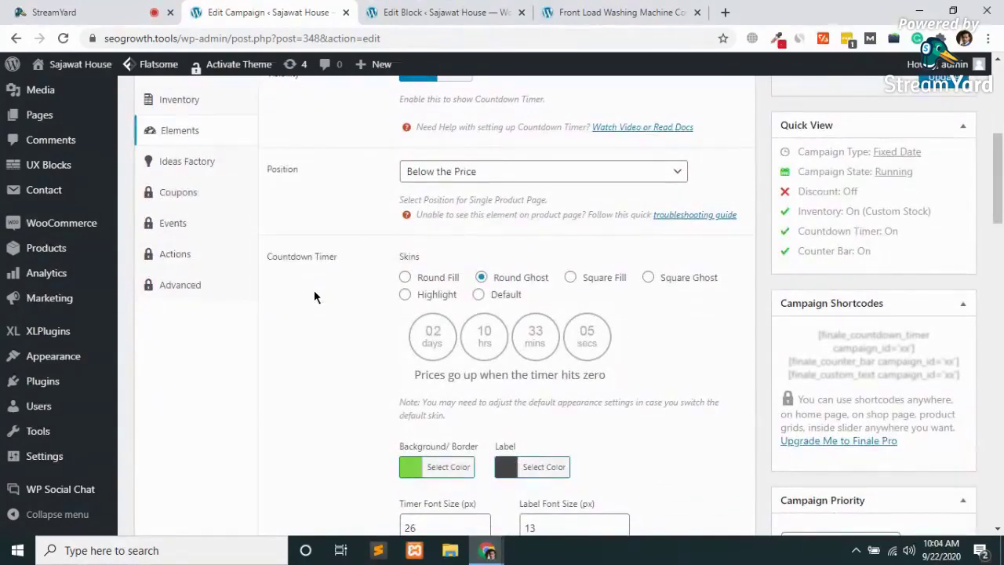
{"action": "scroll", "coordinate": [314, 297], "scroll_direction": "down", "scroll_amount": 3}
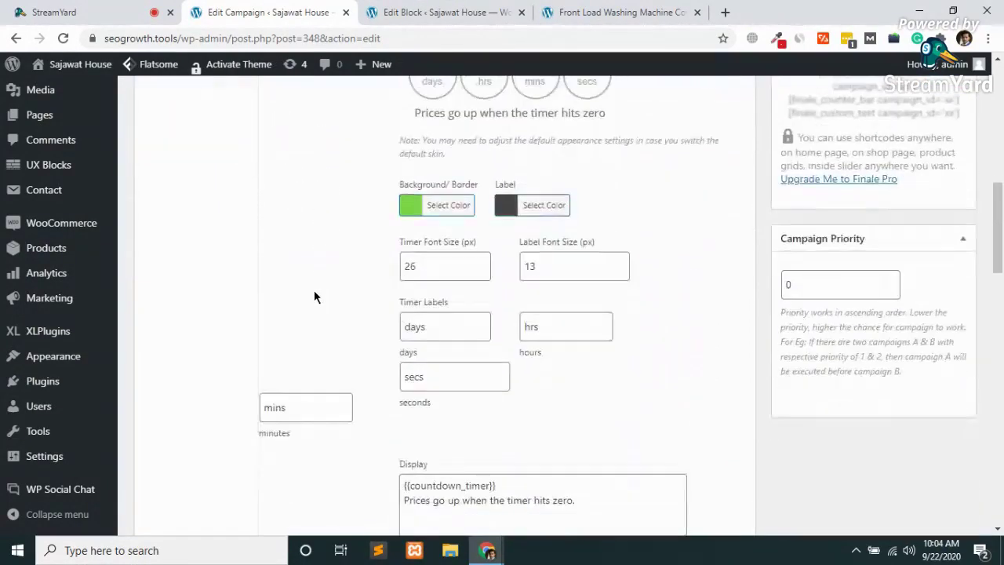
{"action": "scroll", "coordinate": [313, 296], "scroll_direction": "up", "scroll_amount": 2}
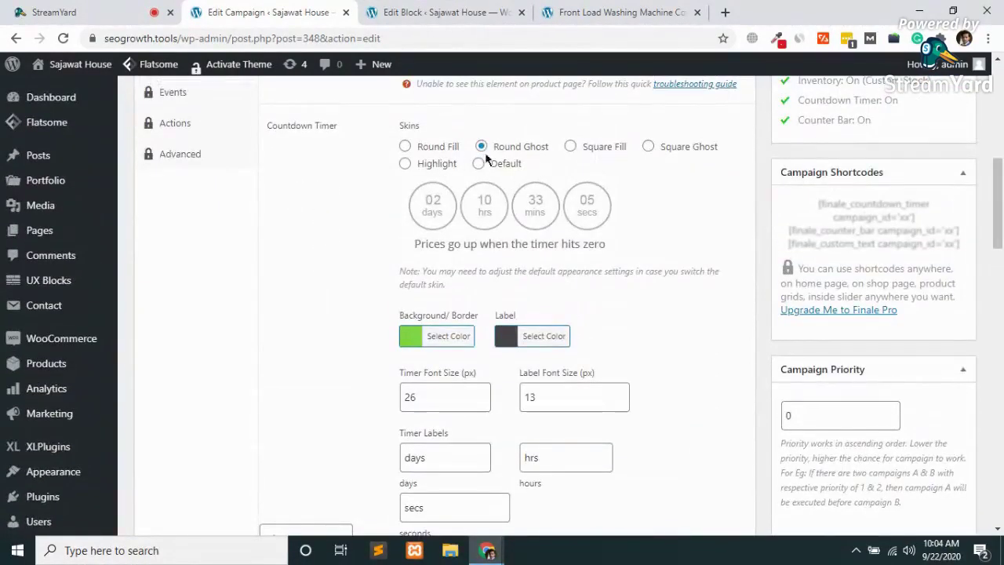
- Set the countdown timer's skin to Square Fill with a red background/border color and update the campaign
{"action": "left_click", "coordinate": [571, 147]}
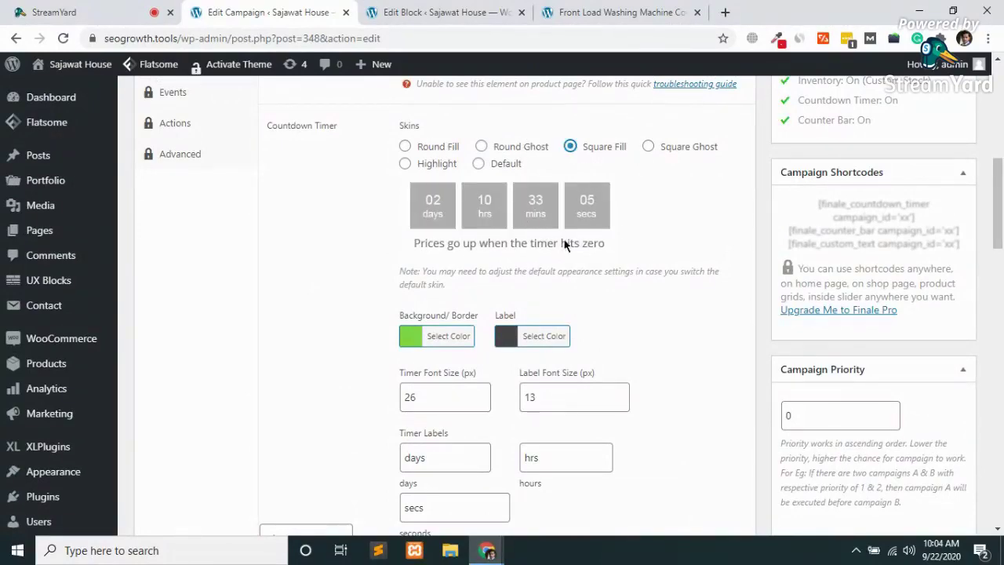
{"action": "scroll", "coordinate": [565, 245], "scroll_direction": "up", "scroll_amount": 2}
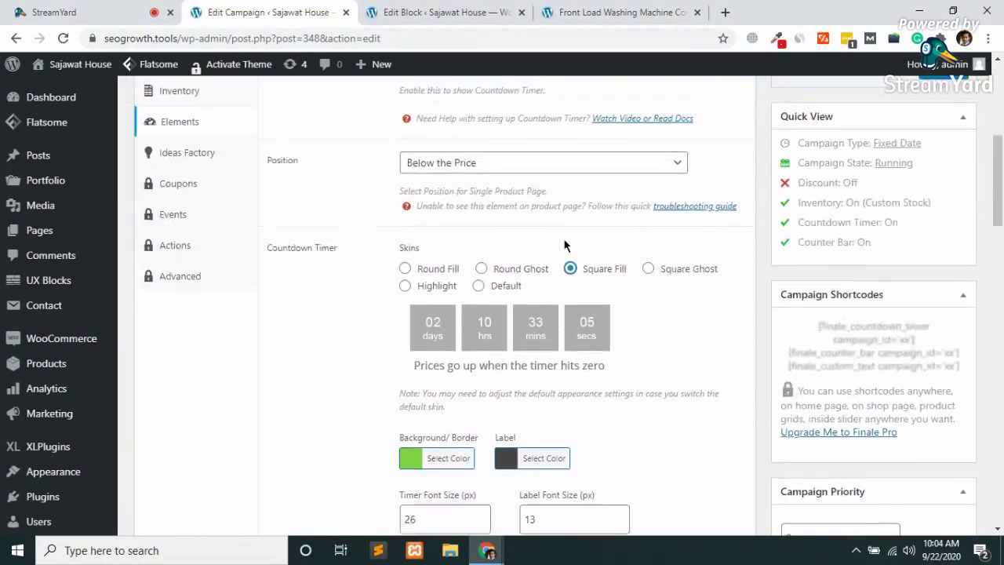
{"action": "left_click", "coordinate": [408, 463]}
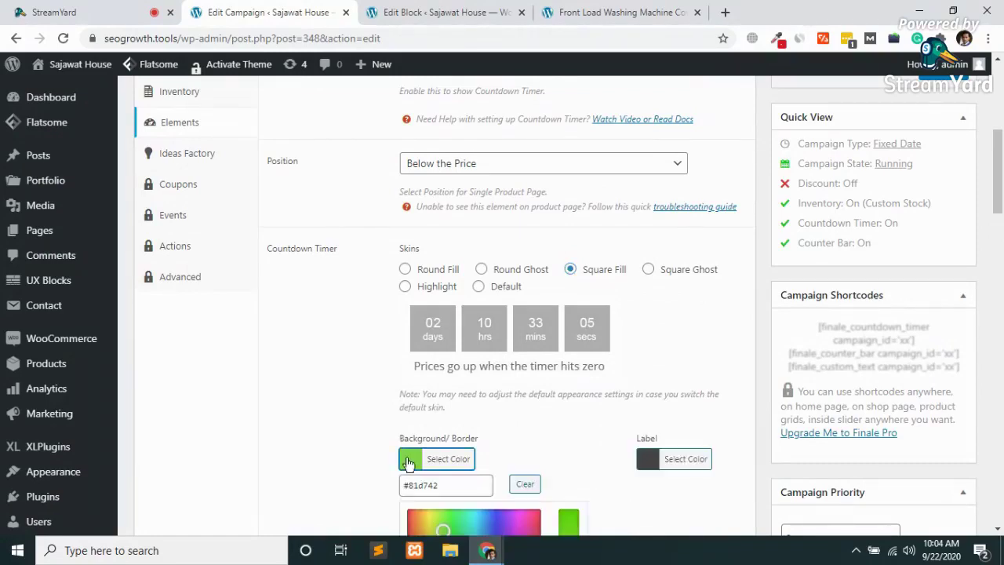
{"action": "scroll", "coordinate": [415, 462], "scroll_direction": "down", "scroll_amount": 3}
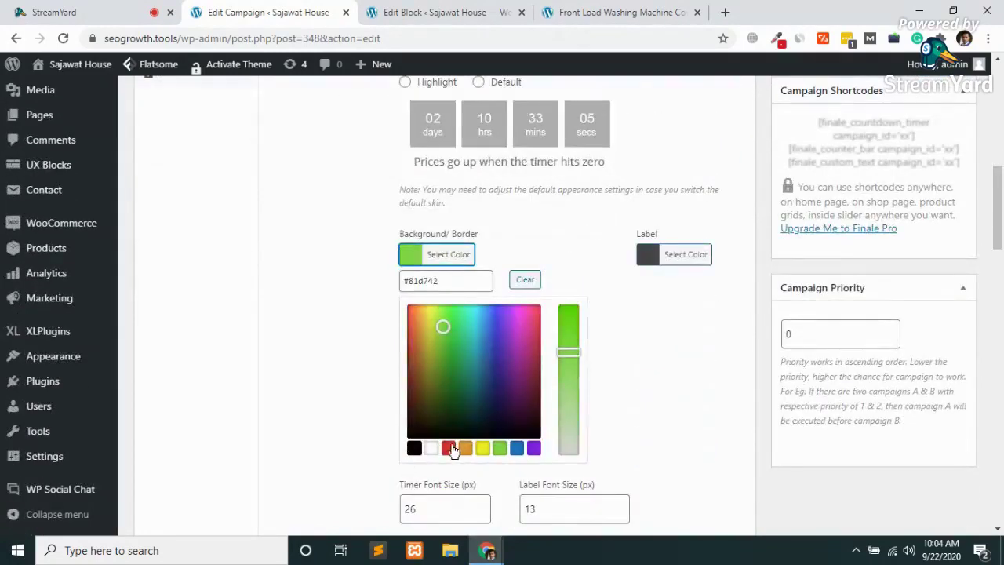
{"action": "left_click", "coordinate": [448, 448]}
{"action": "left_click", "coordinate": [310, 422]}
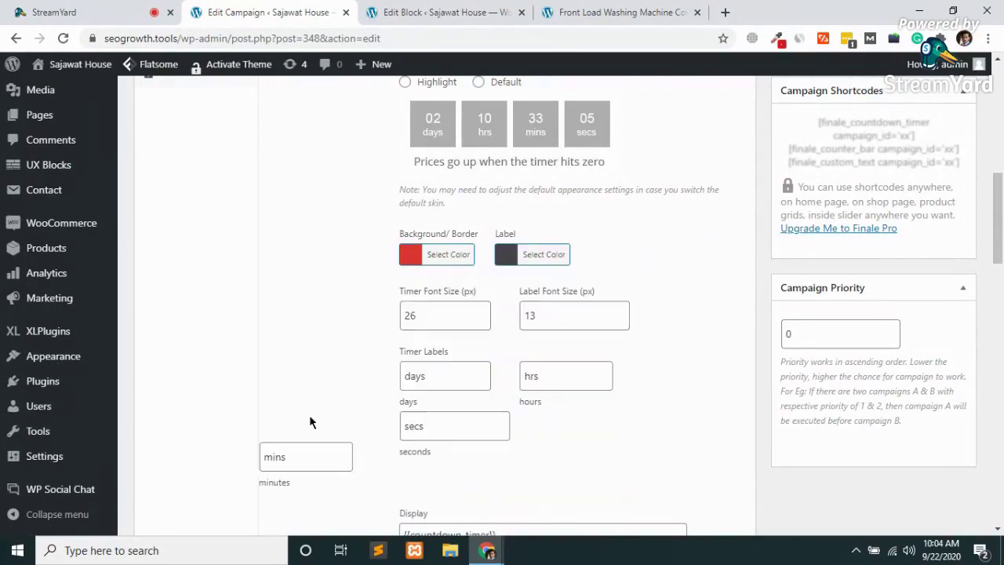
{"action": "scroll", "coordinate": [309, 422], "scroll_direction": "up", "scroll_amount": 3}
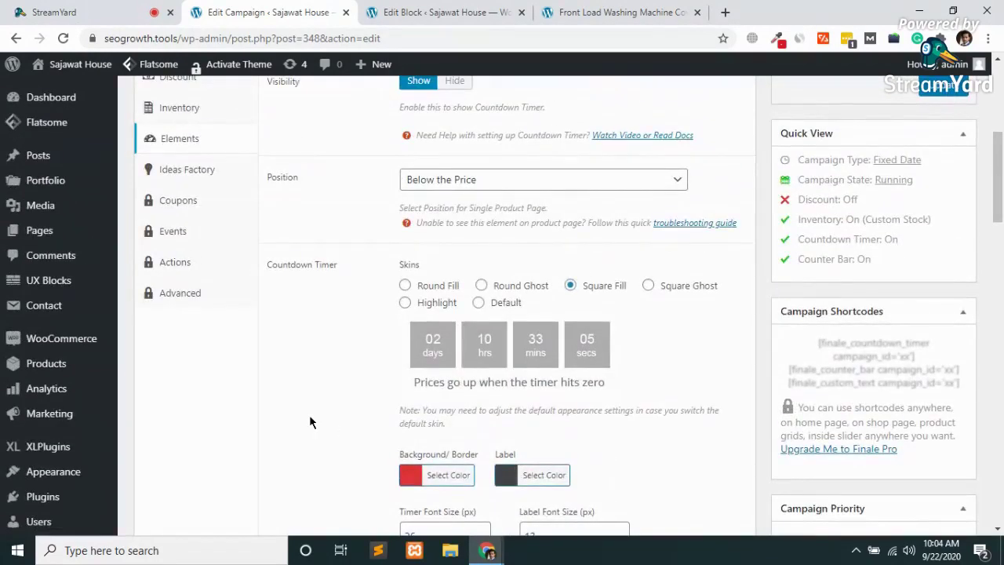
{"action": "scroll", "coordinate": [620, 388], "scroll_direction": "up", "scroll_amount": 3}
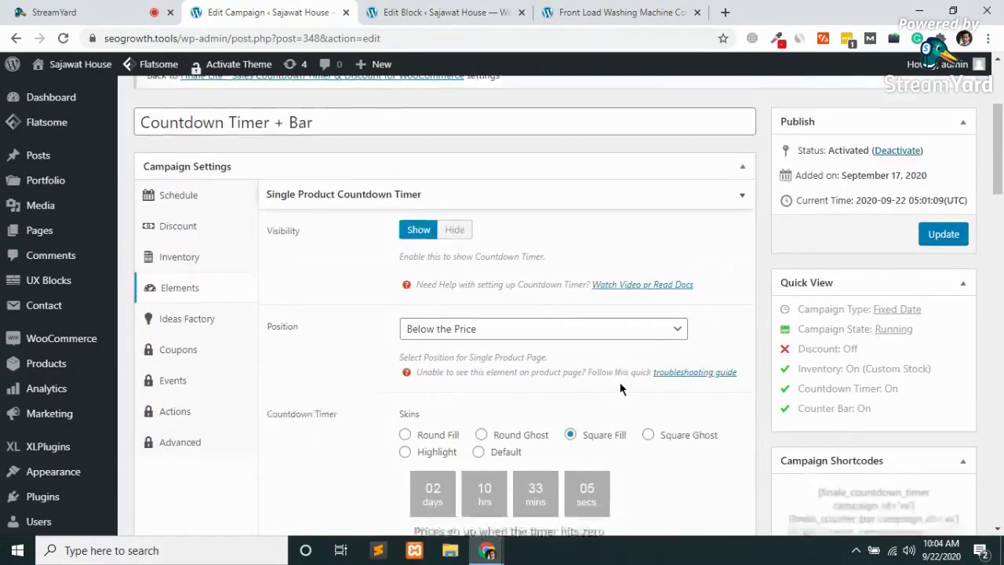
{"action": "left_click", "coordinate": [950, 254]}
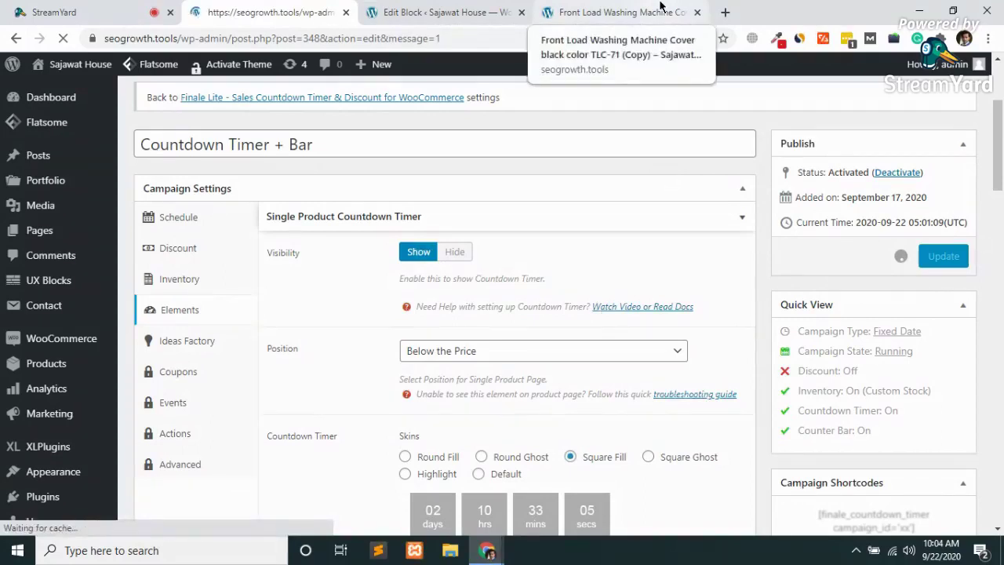
- Check the countdown timer's styling on the washing machine cover product page and close the Footer - About us block editor
{"action": "left_click", "coordinate": [606, 12]}
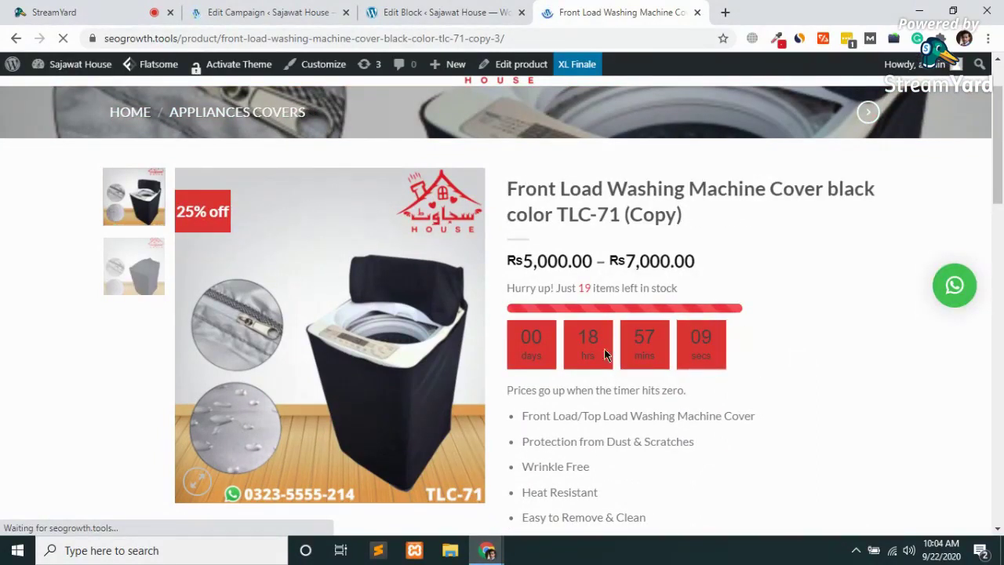
{"action": "left_click", "coordinate": [439, 12]}
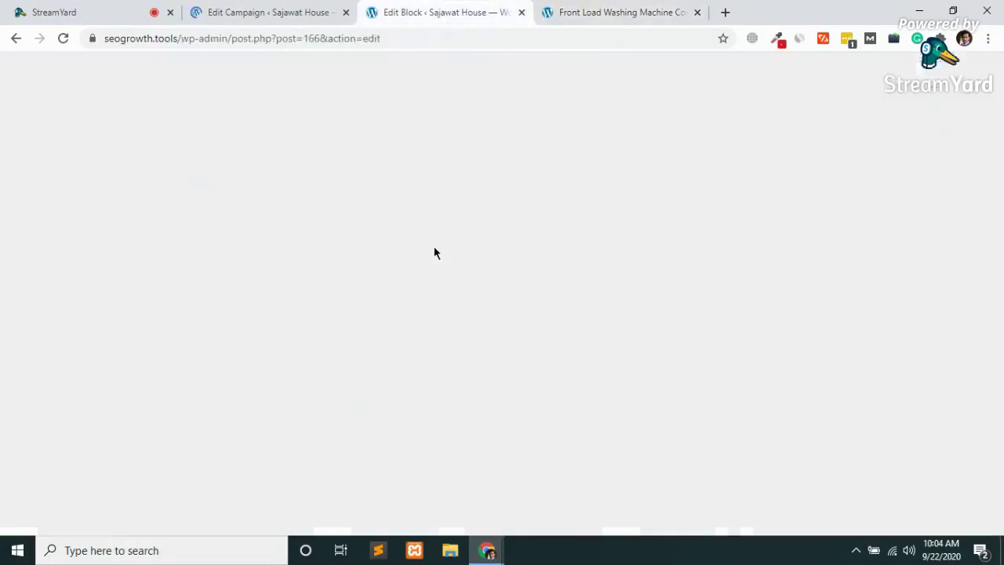
{"action": "scroll", "coordinate": [436, 253], "scroll_direction": "down", "scroll_amount": 1}
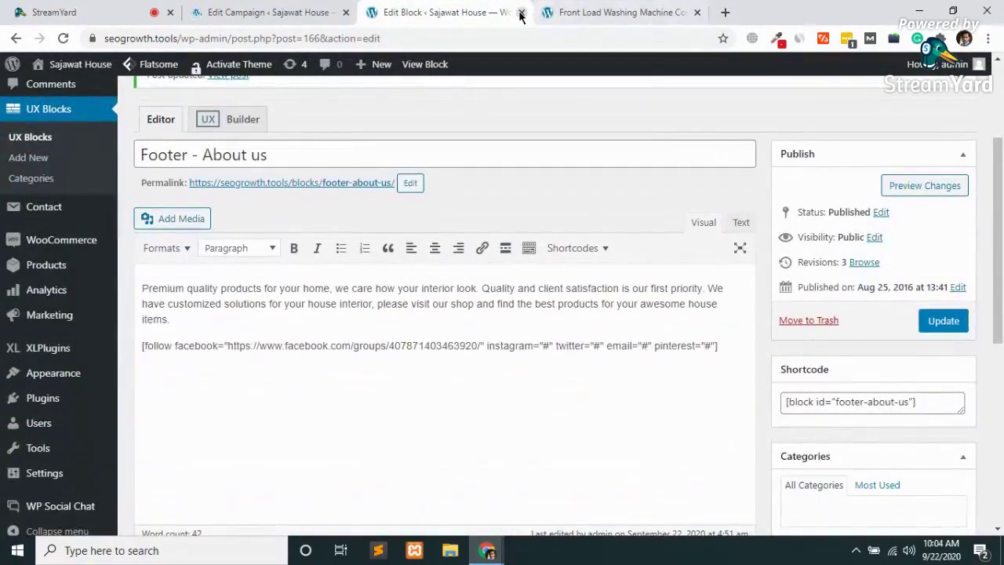
{"action": "left_click", "coordinate": [522, 12]}
{"action": "left_click", "coordinate": [287, 8]}
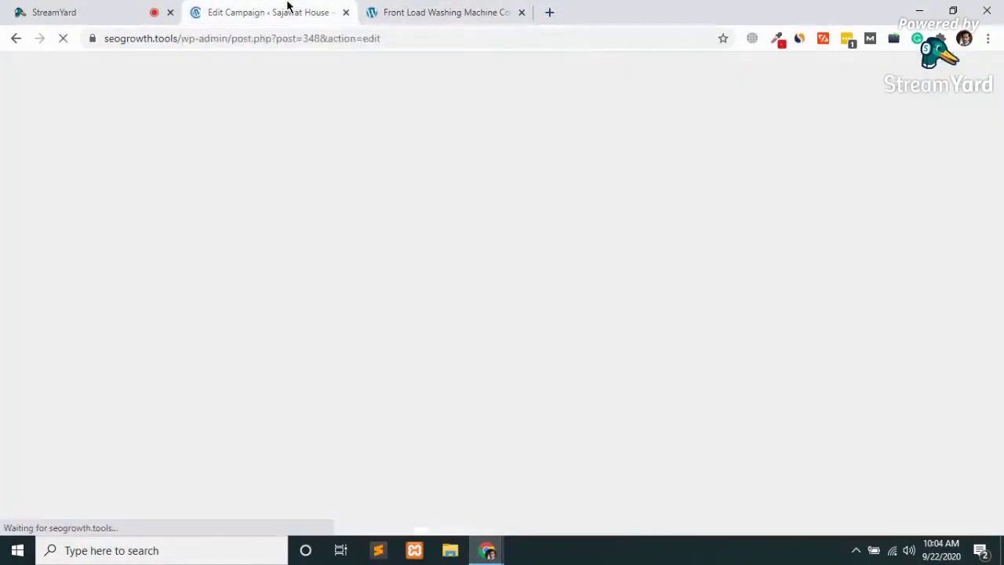
{"action": "left_click", "coordinate": [410, 9]}
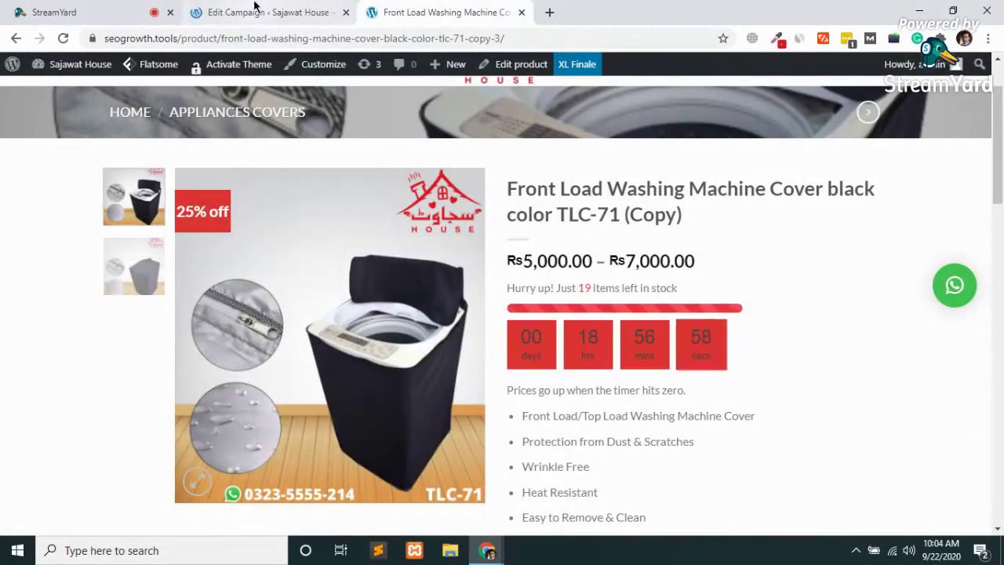
- Reopen the campaign's Elements settings and change the single product countdown timer's skin to Round Fill
{"action": "left_click", "coordinate": [309, 9]}
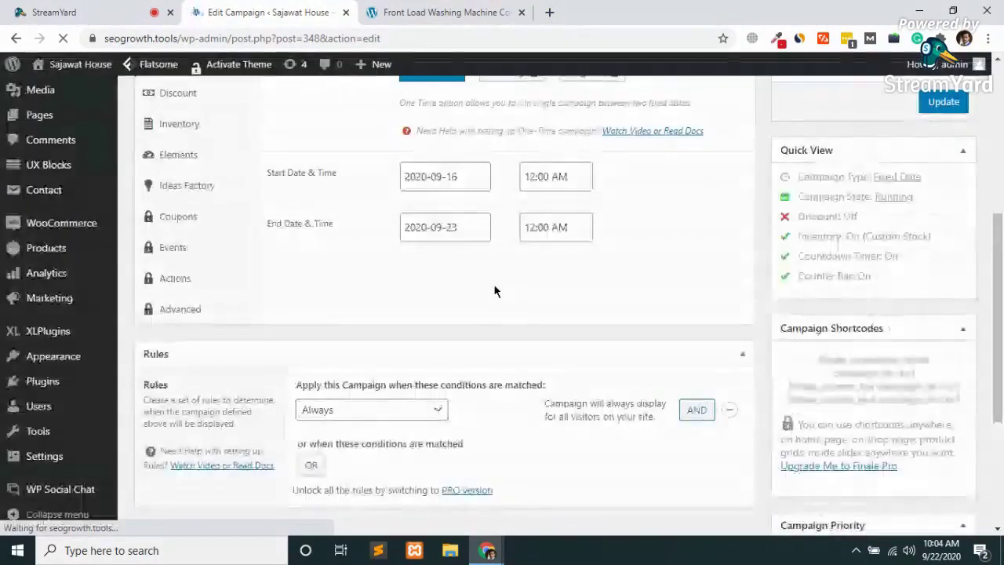
{"action": "scroll", "coordinate": [494, 290], "scroll_direction": "up", "scroll_amount": 2}
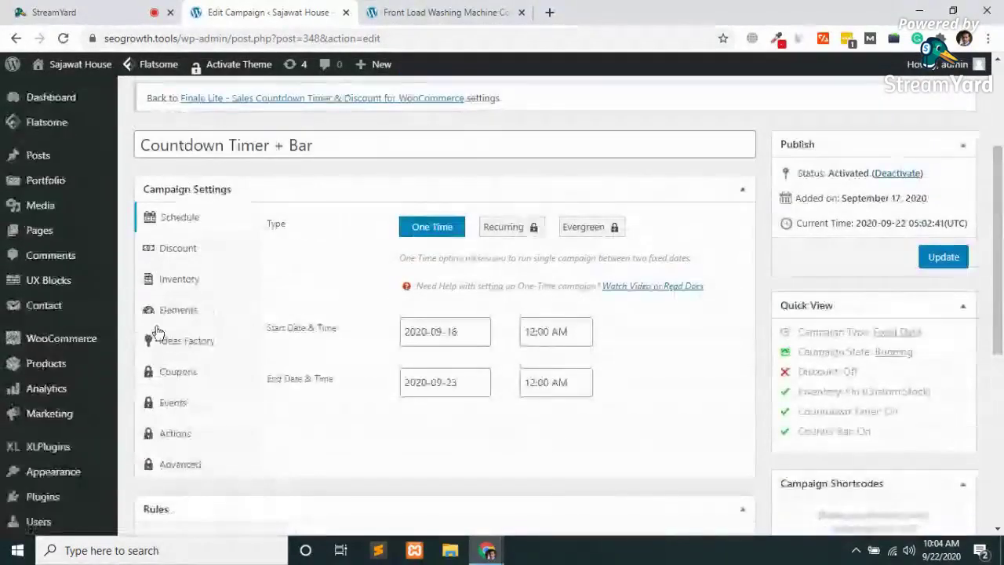
{"action": "left_click", "coordinate": [166, 308]}
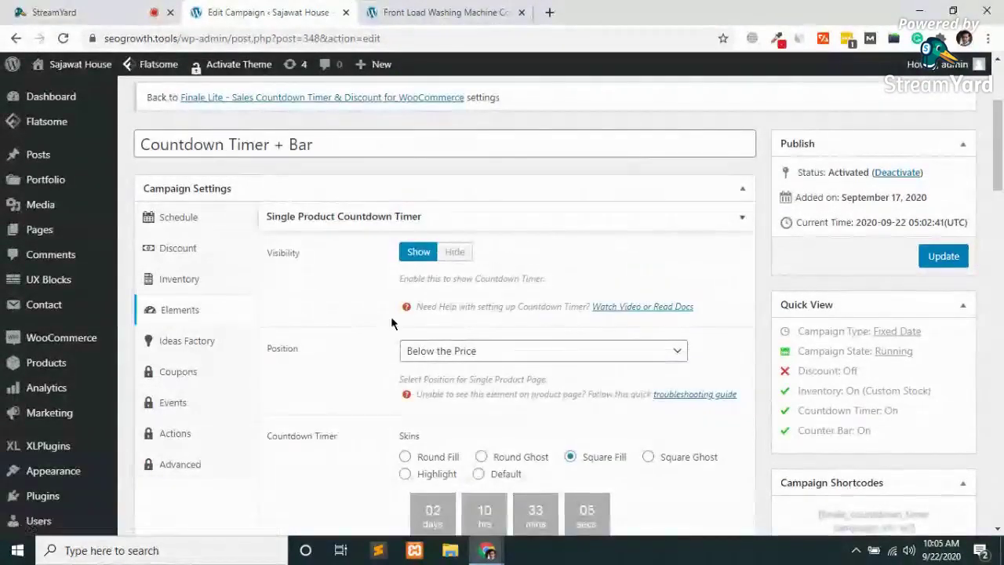
{"action": "scroll", "coordinate": [391, 317], "scroll_direction": "down", "scroll_amount": 2}
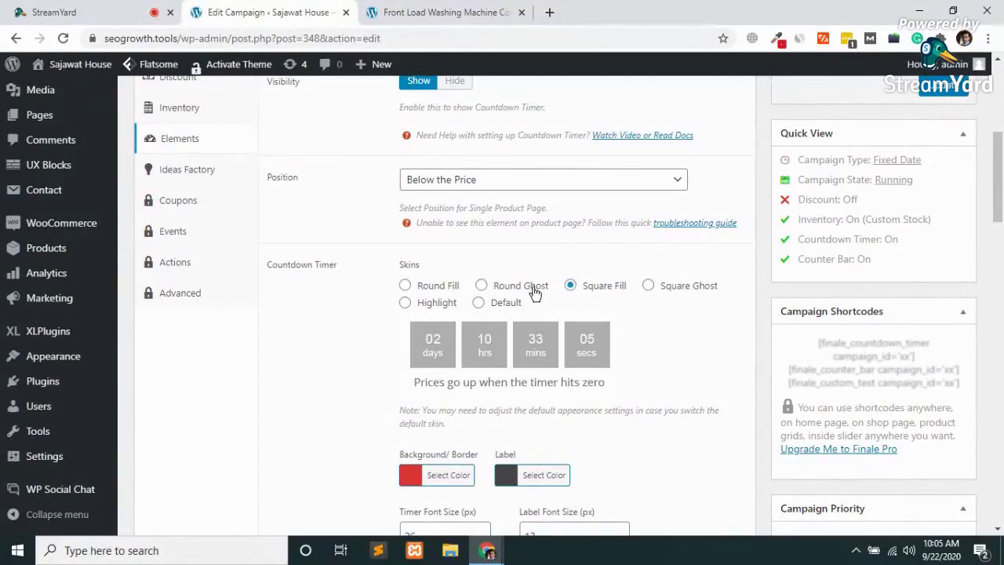
{"action": "left_click", "coordinate": [518, 287]}
{"action": "left_click", "coordinate": [435, 289]}
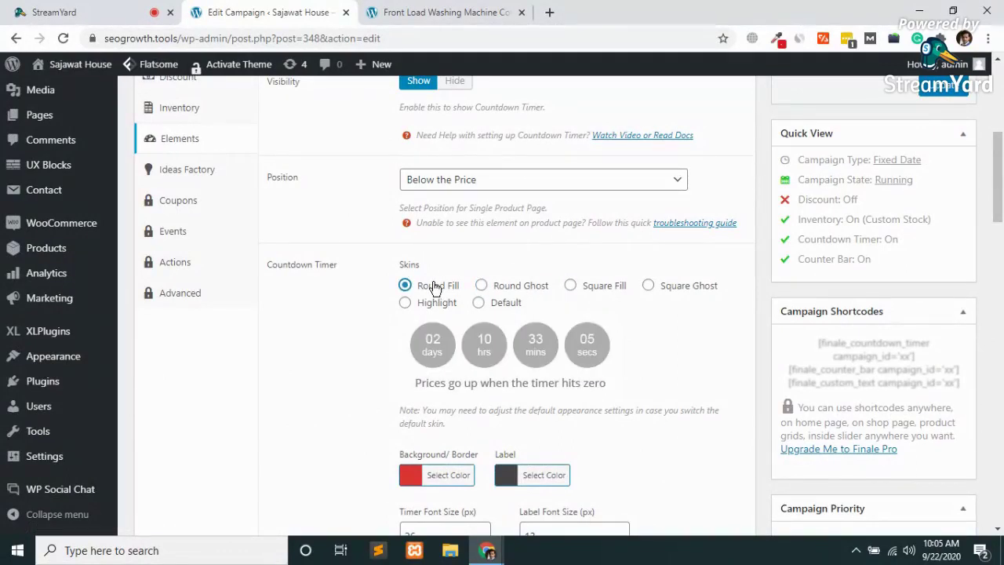
- Set the countdown timer's label color to white and update the campaign
{"action": "scroll", "coordinate": [348, 415], "scroll_direction": "down", "scroll_amount": 1}
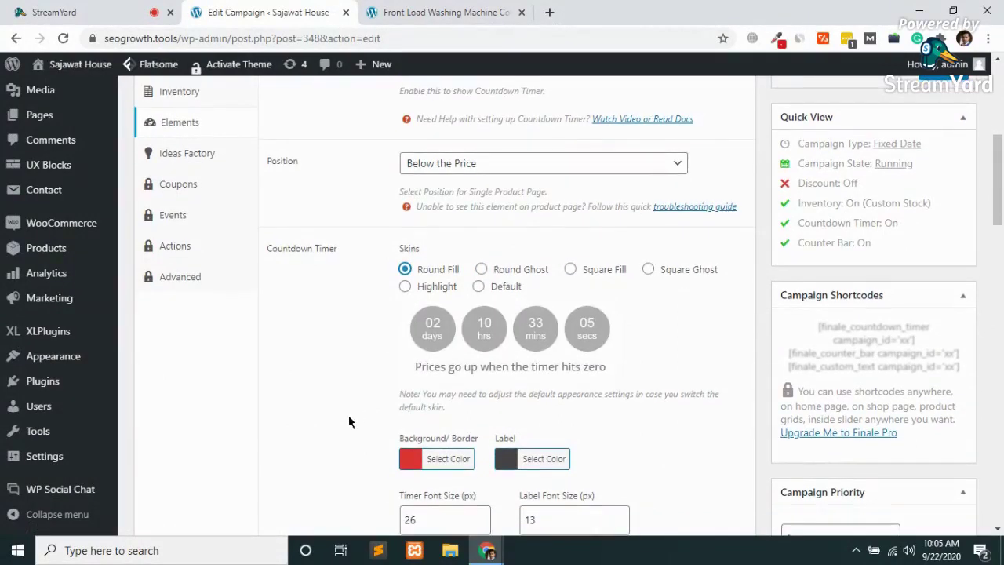
{"action": "left_click", "coordinate": [506, 461]}
{"action": "scroll", "coordinate": [510, 458], "scroll_direction": "down", "scroll_amount": 2}
{"action": "scroll", "coordinate": [510, 460], "scroll_direction": "down", "scroll_amount": 1}
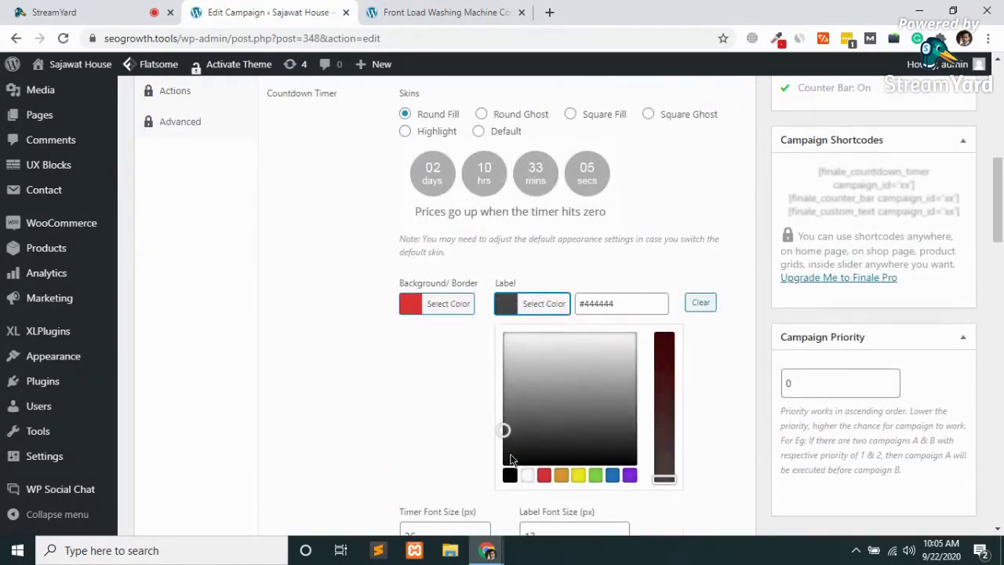
{"action": "left_click", "coordinate": [527, 475]}
{"action": "left_click", "coordinate": [400, 463]}
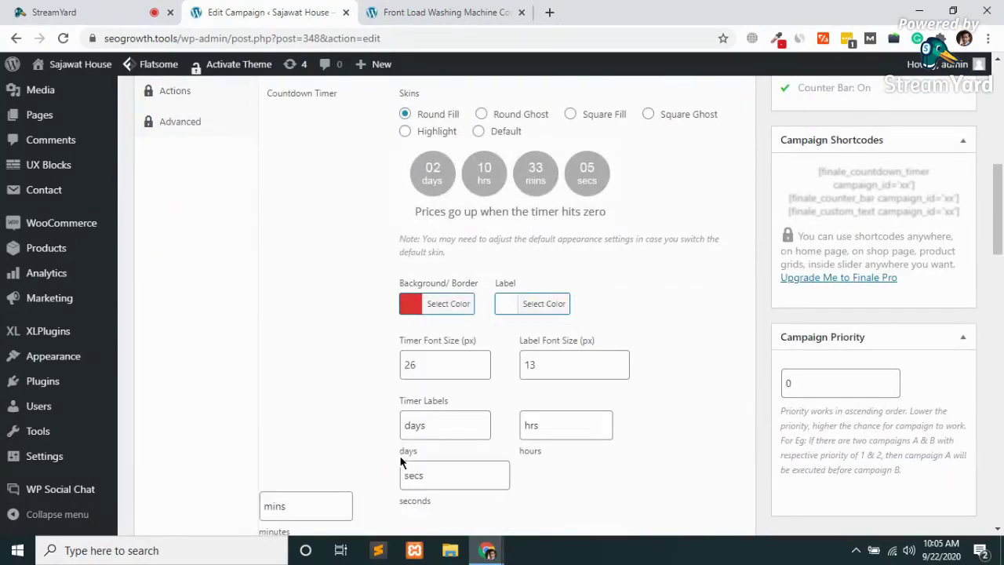
{"action": "scroll", "coordinate": [769, 318], "scroll_direction": "up", "scroll_amount": 4}
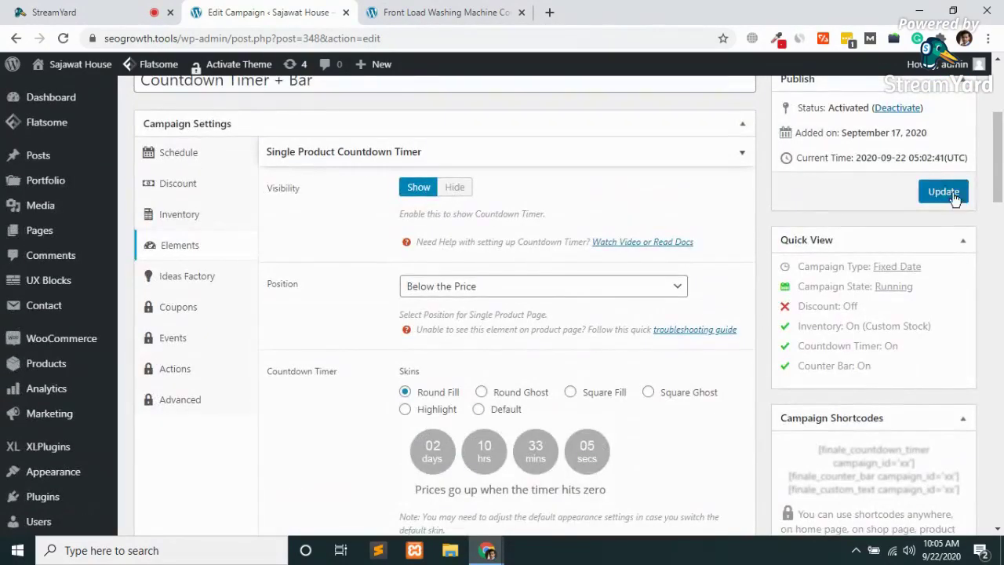
{"action": "left_click", "coordinate": [953, 192]}
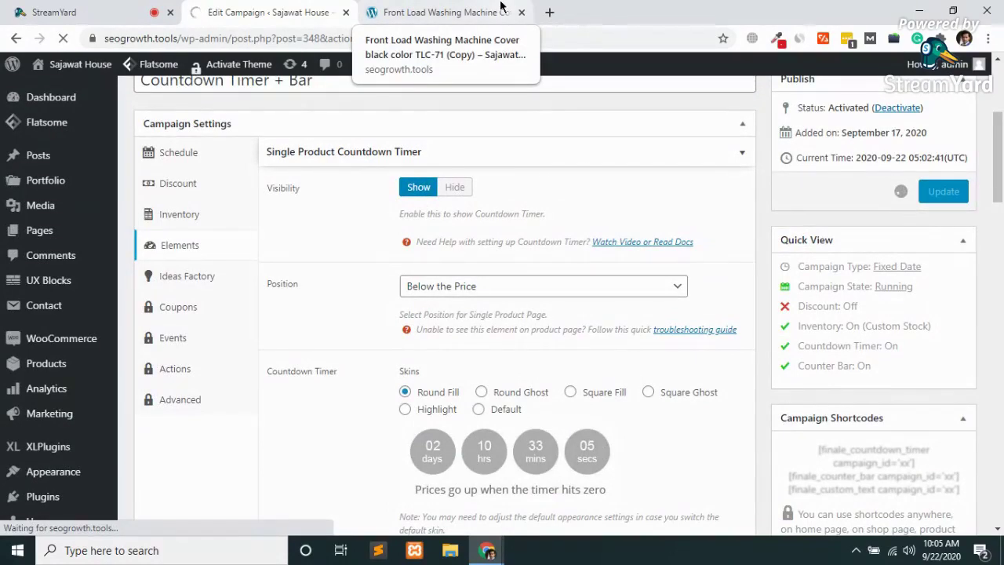
- Reload the washing machine cover product page and examine the countdown timer and the purchase options below it
{"action": "left_click", "coordinate": [470, 12]}
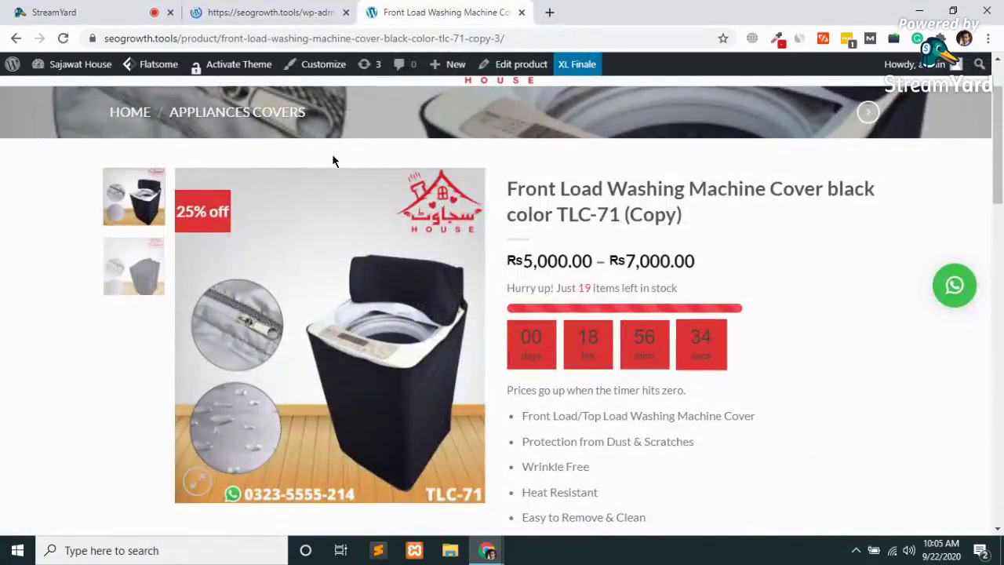
{"action": "key", "text": "F5"}
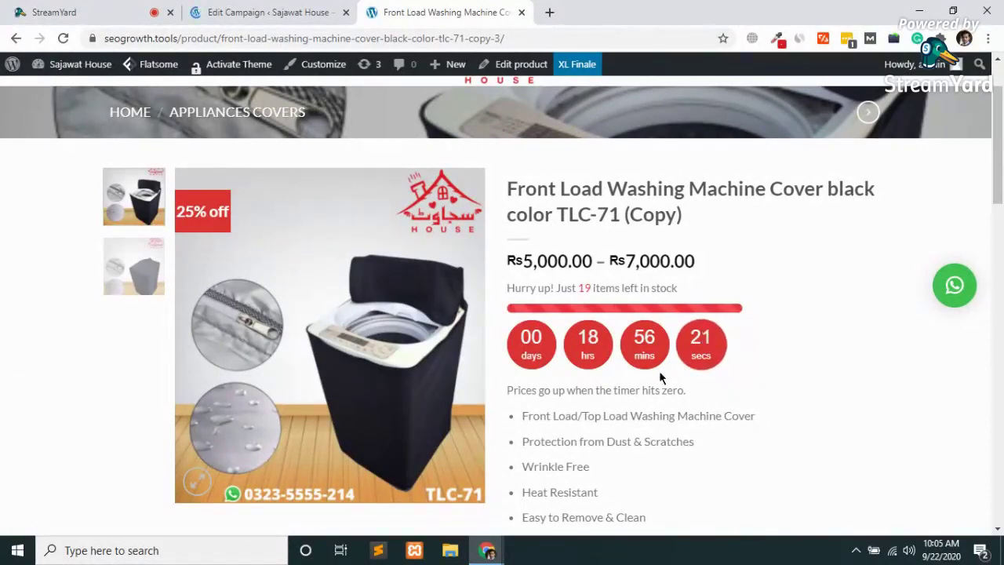
{"action": "scroll", "coordinate": [659, 378], "scroll_direction": "down", "scroll_amount": 4}
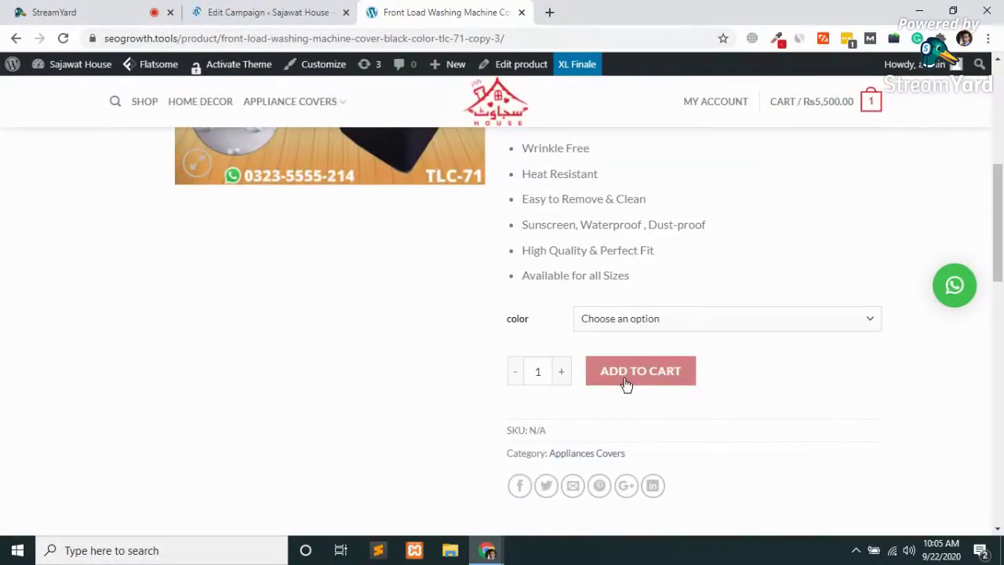
- Open sajawat.house in a new tab, browse its home page and view the Front Load Washing Machine Cover in Water proof Fabric Gray
{"action": "left_click", "coordinate": [547, 14]}
{"action": "type", "text": "saja"}
{"action": "key", "text": "Return"}
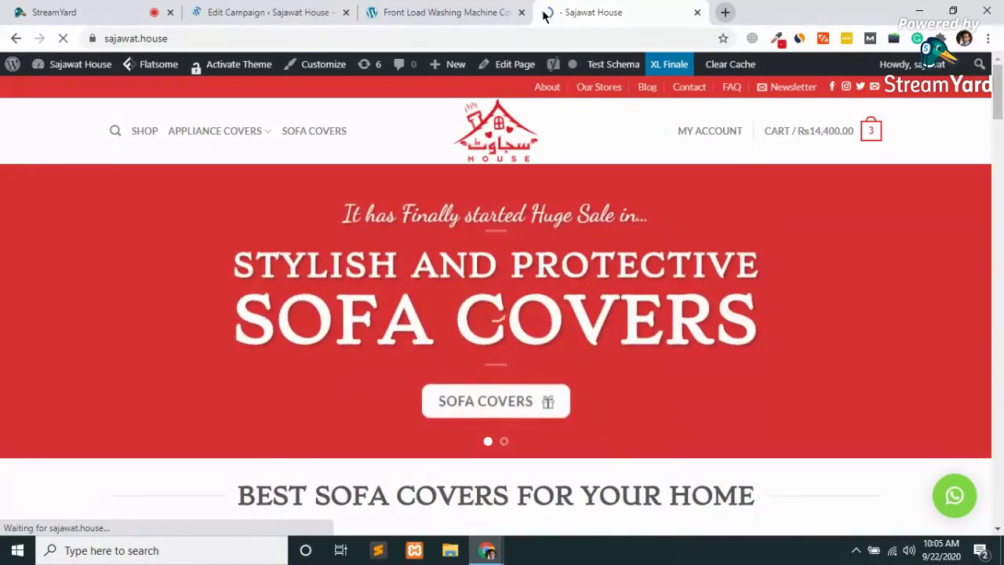
{"action": "scroll", "coordinate": [547, 260], "scroll_direction": "down", "scroll_amount": 8}
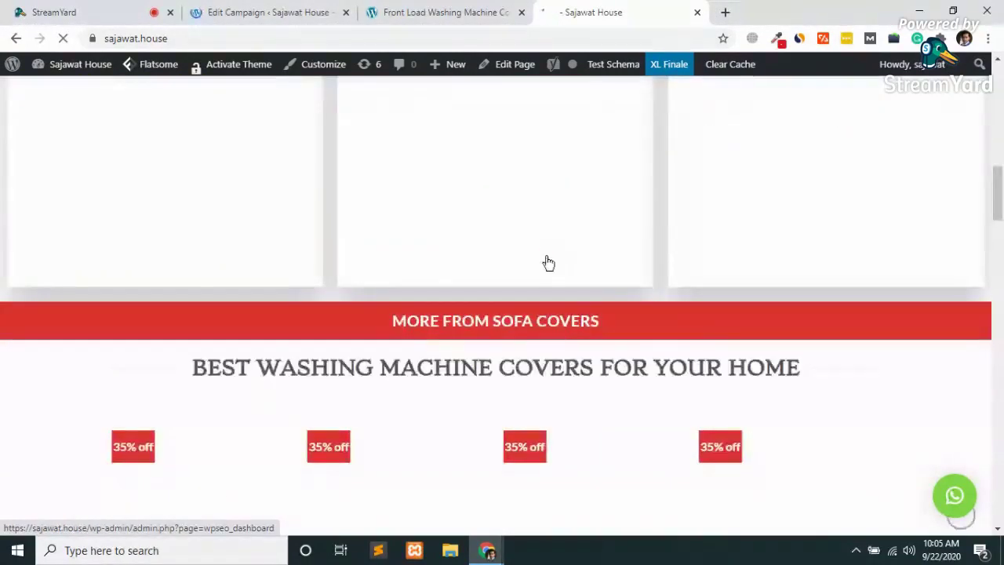
{"action": "scroll", "coordinate": [548, 263], "scroll_direction": "down", "scroll_amount": 3}
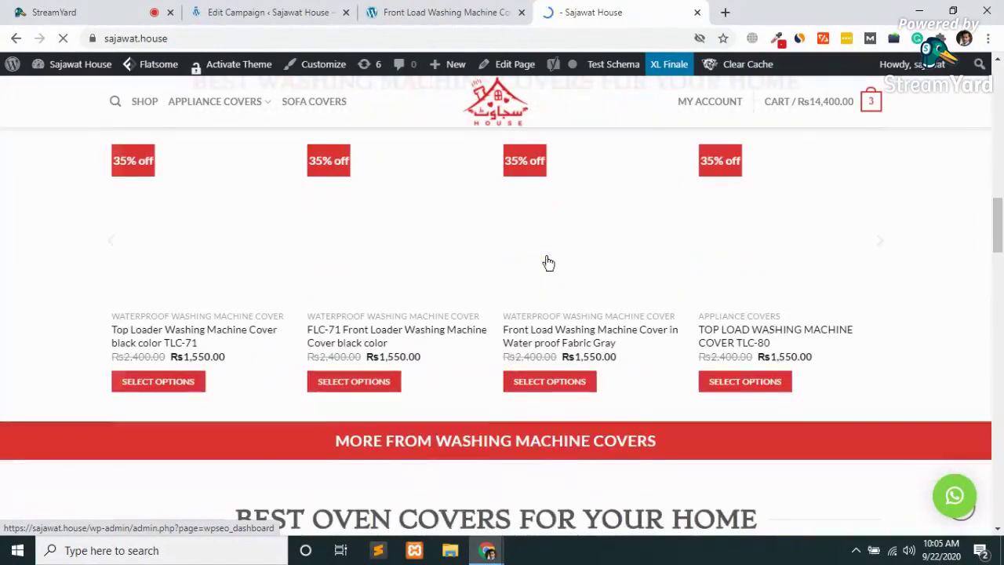
{"action": "scroll", "coordinate": [548, 263], "scroll_direction": "down", "scroll_amount": 3}
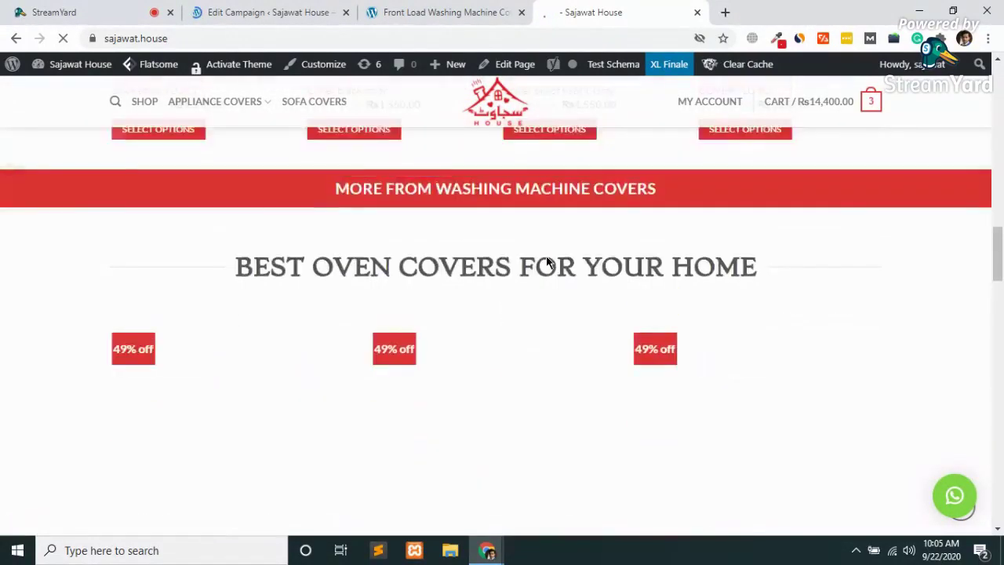
{"action": "scroll", "coordinate": [548, 261], "scroll_direction": "up", "scroll_amount": 3}
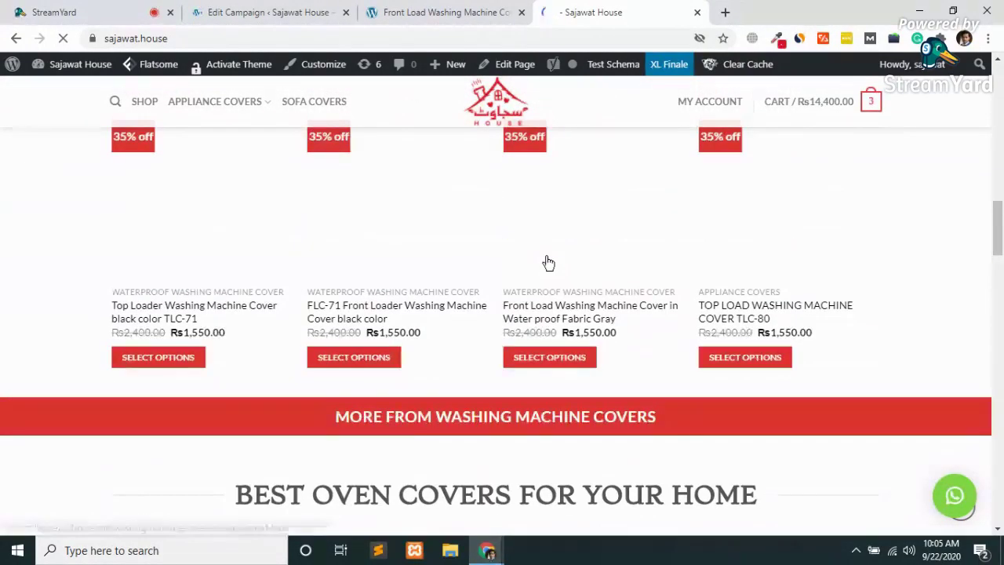
{"action": "scroll", "coordinate": [549, 263], "scroll_direction": "up", "scroll_amount": 4}
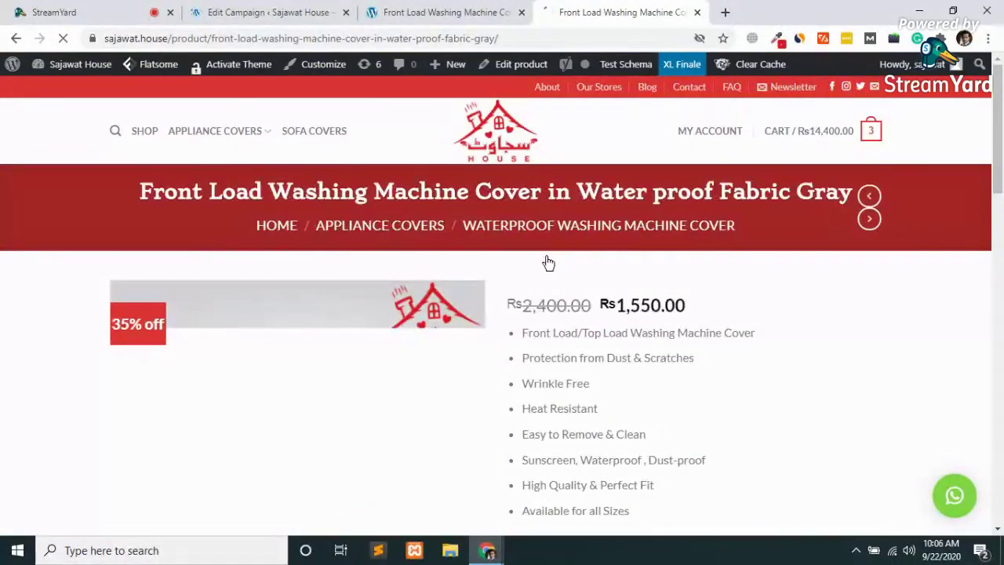
- Select the 10 - 12 Kg size for the gray washing machine cover, add it to the cart and proceed to checkout
{"action": "scroll", "coordinate": [548, 263], "scroll_direction": "down", "scroll_amount": 3}
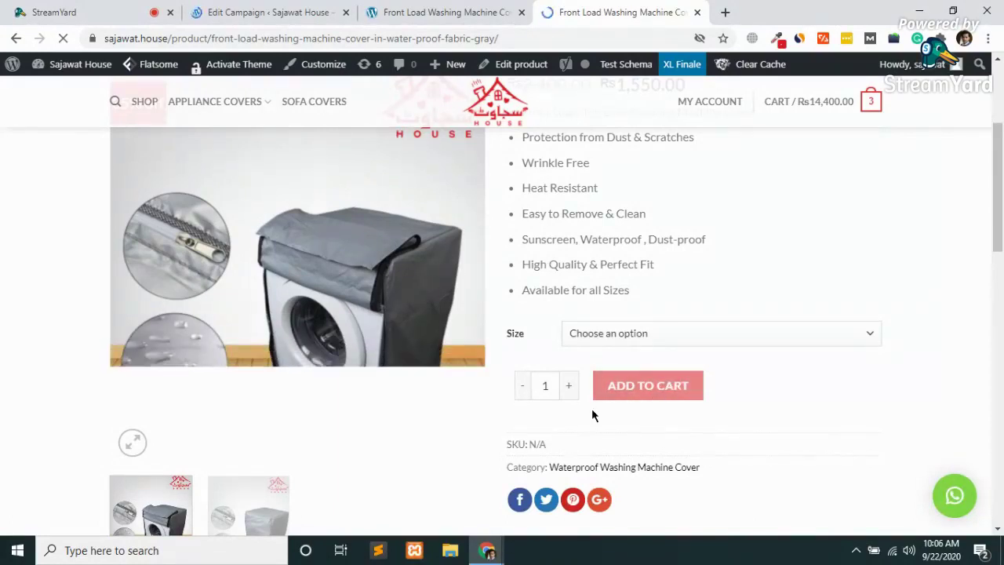
{"action": "left_click", "coordinate": [648, 342]}
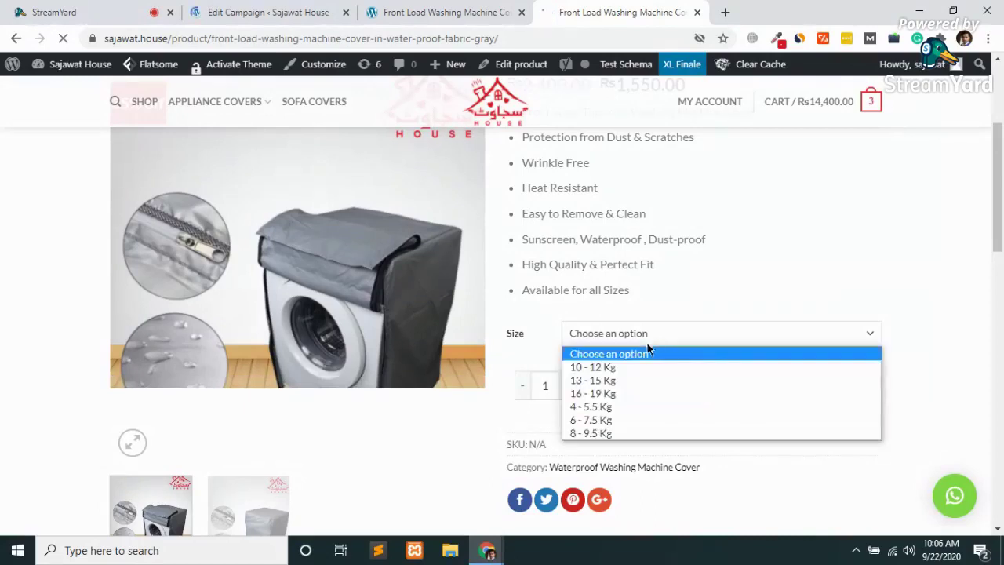
{"action": "left_click", "coordinate": [634, 372]}
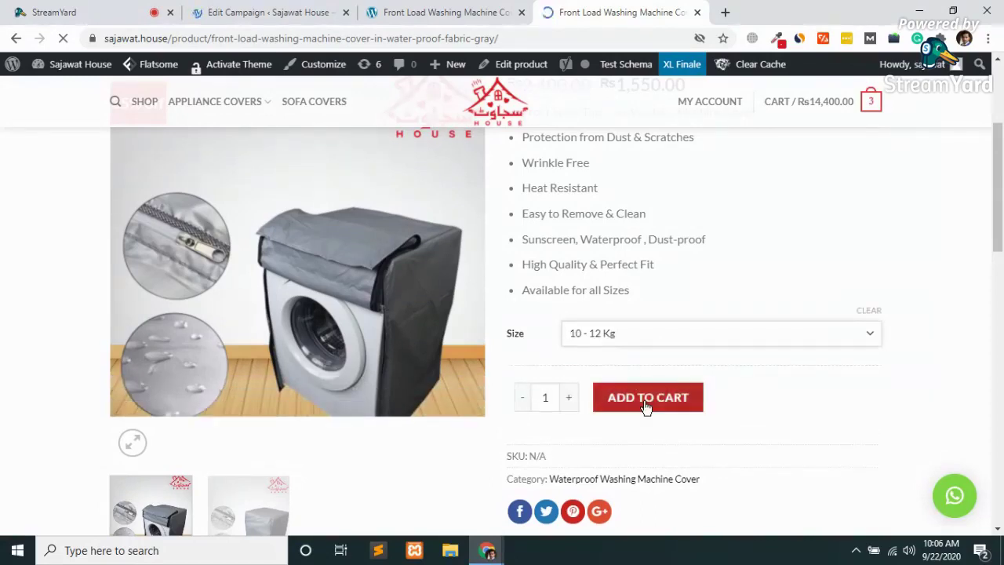
{"action": "left_click", "coordinate": [644, 401]}
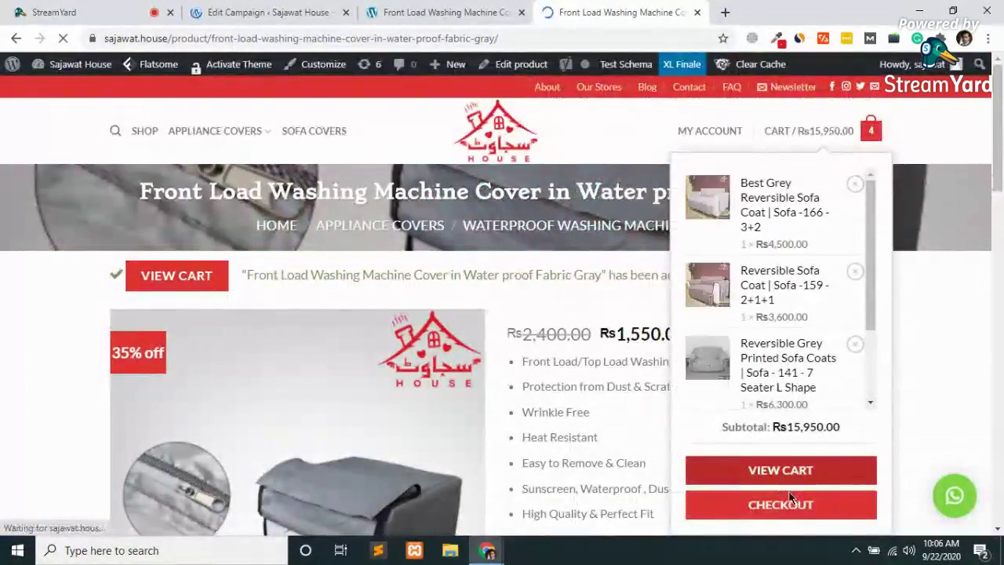
{"action": "left_click", "coordinate": [784, 506]}
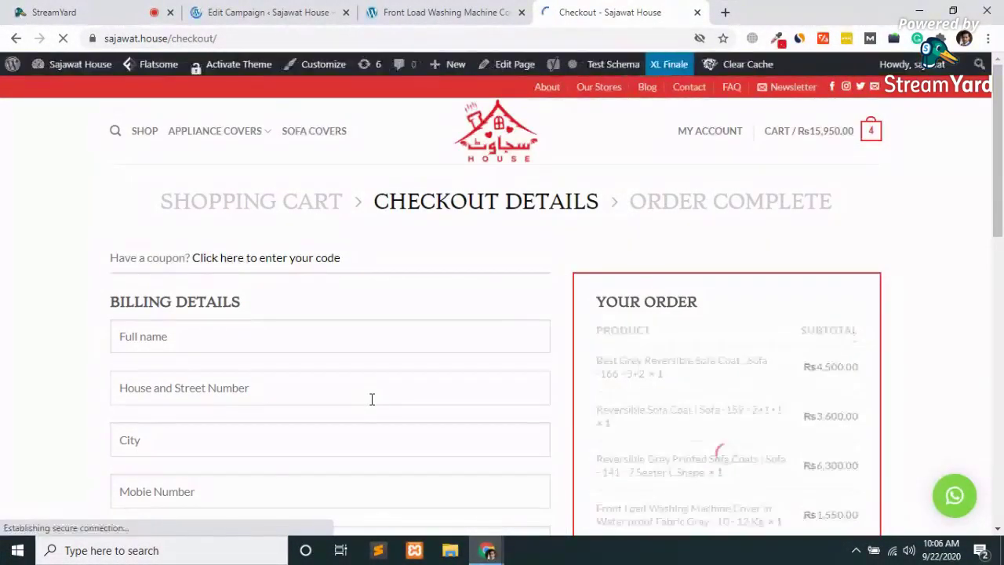
- Fill in the billing details from a saved address and place the cash on delivery order
{"action": "scroll", "coordinate": [371, 400], "scroll_direction": "down", "scroll_amount": 3}
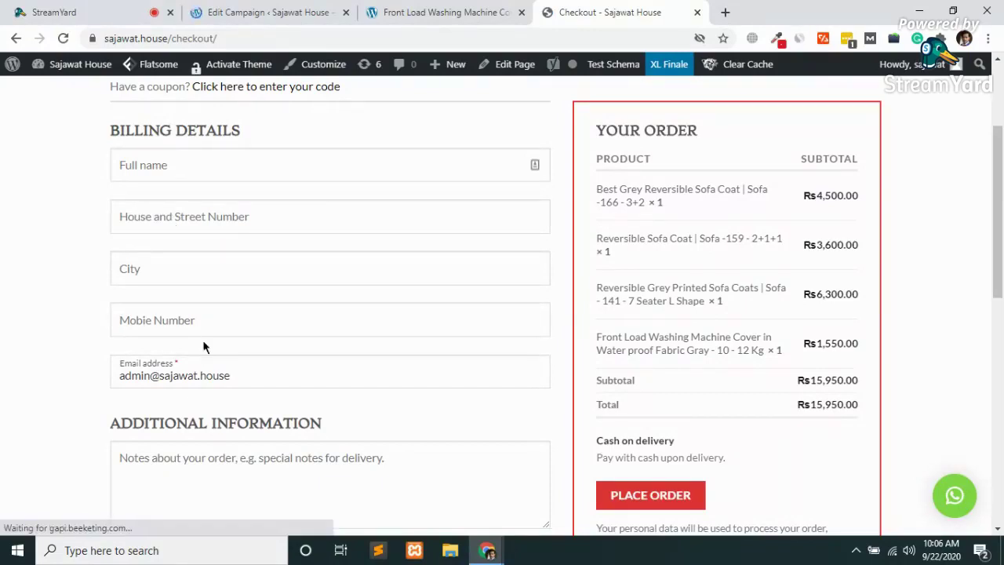
{"action": "left_click", "coordinate": [157, 165]}
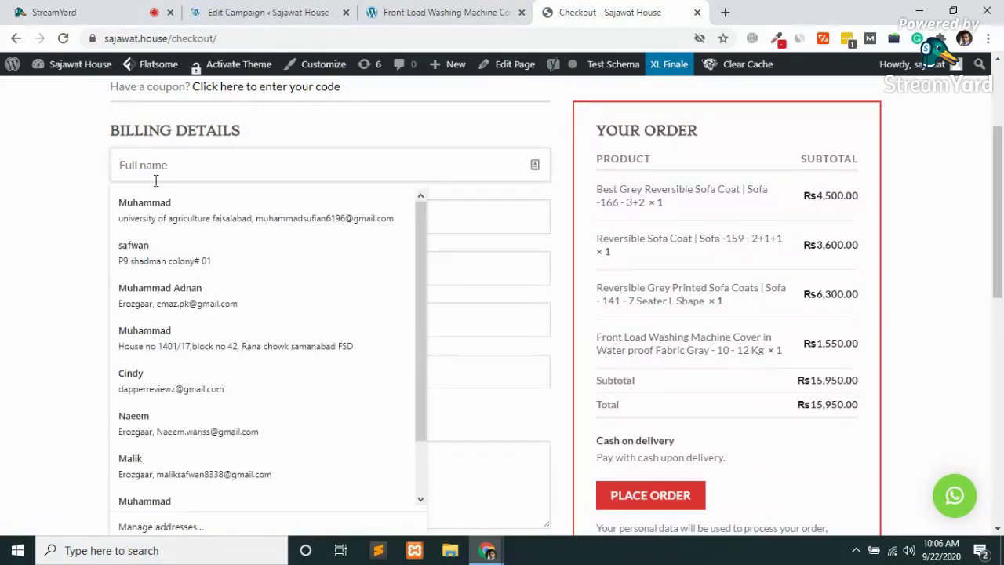
{"action": "left_click", "coordinate": [156, 210]}
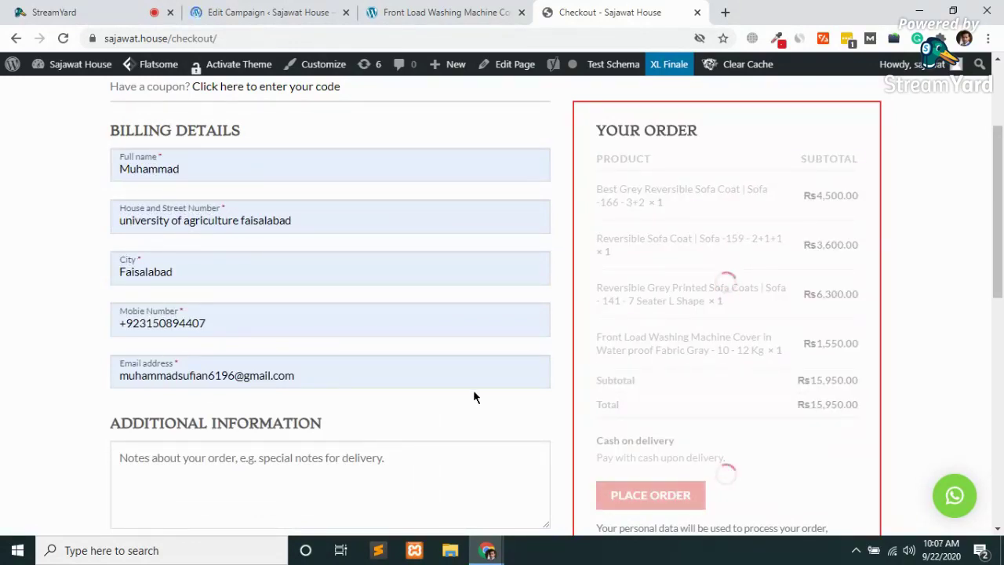
{"action": "scroll", "coordinate": [473, 397], "scroll_direction": "down", "scroll_amount": 2}
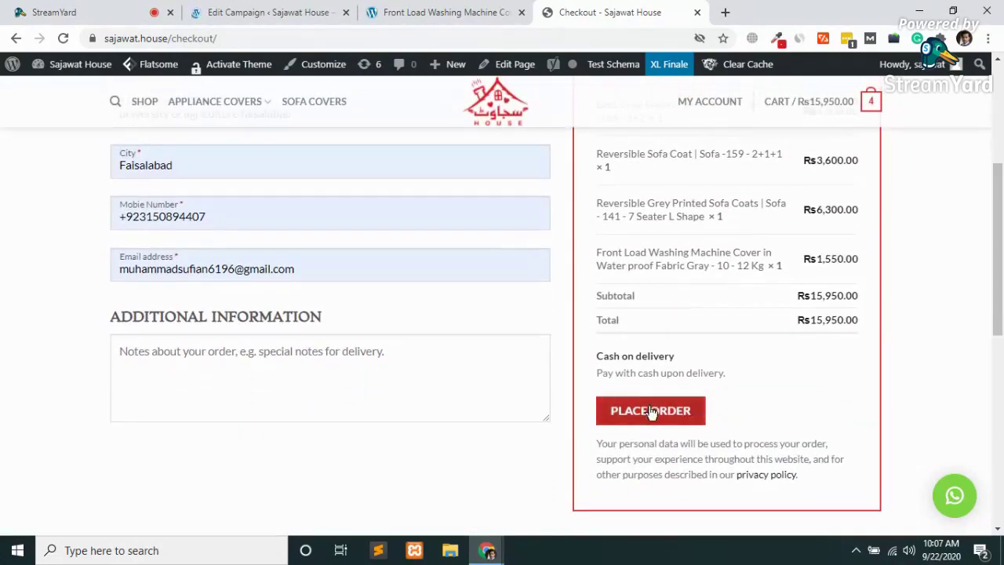
{"action": "left_click", "coordinate": [650, 411]}
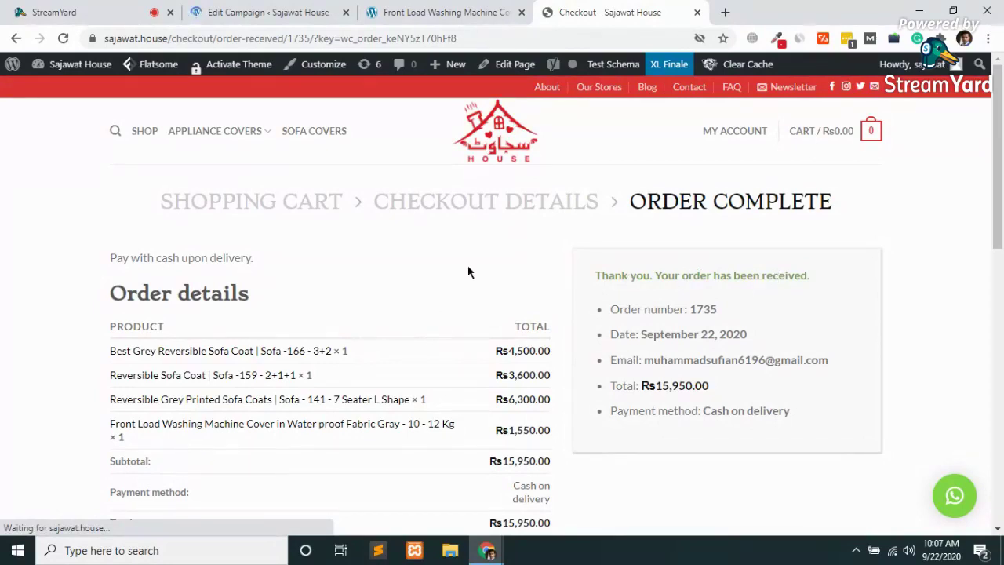
- On the seogrowth.tools product page, add the blue washing machine cover to the cart and review the billing fields at checkout
{"action": "left_click", "coordinate": [410, 8]}
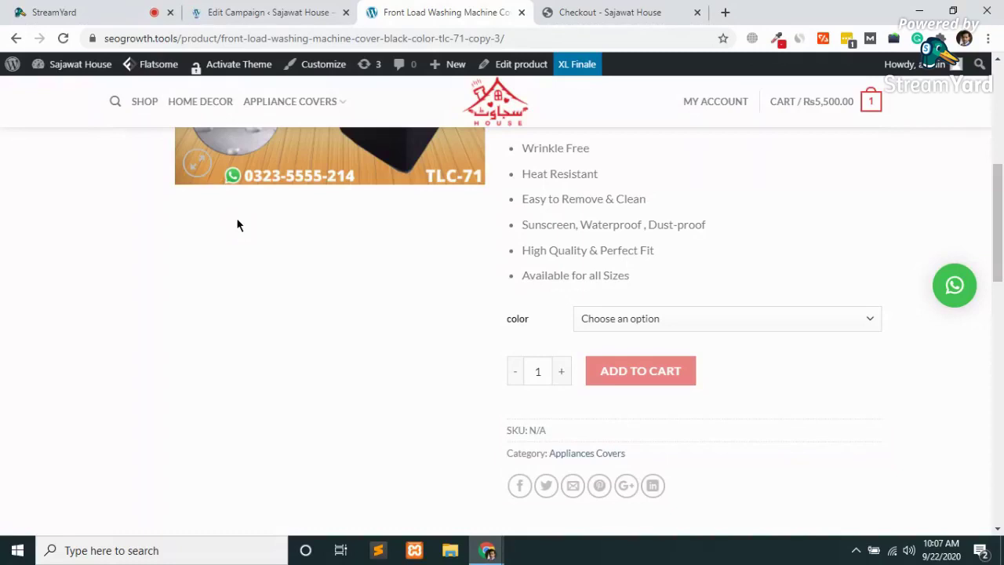
{"action": "left_click", "coordinate": [644, 325]}
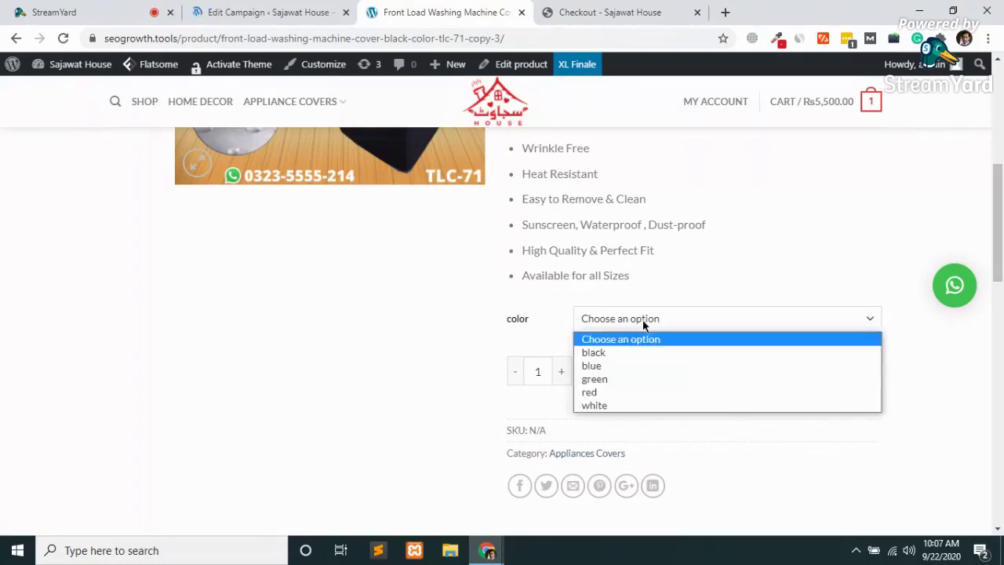
{"action": "left_click", "coordinate": [623, 368]}
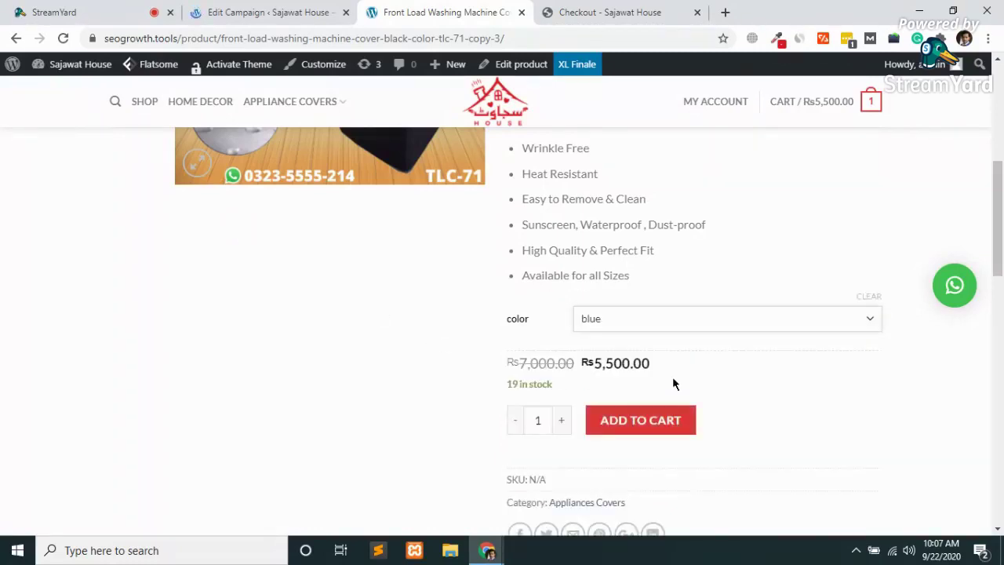
{"action": "left_click", "coordinate": [652, 426]}
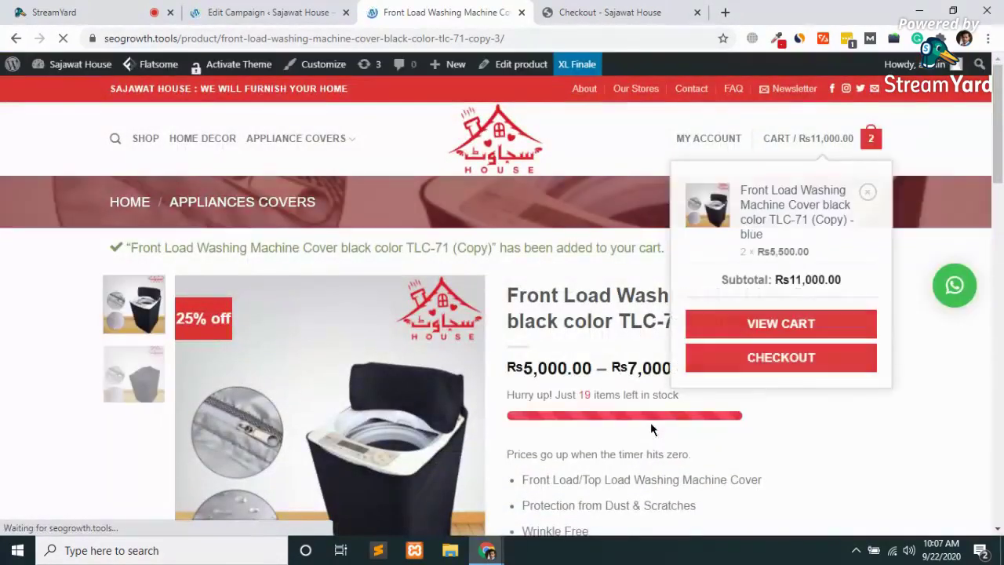
{"action": "left_click", "coordinate": [802, 365]}
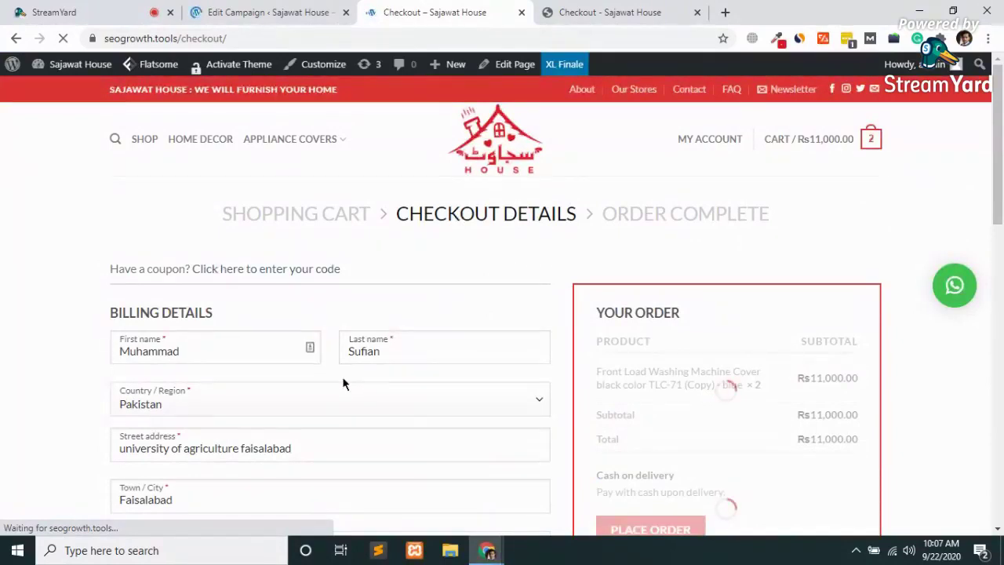
{"action": "scroll", "coordinate": [342, 383], "scroll_direction": "down", "scroll_amount": 2}
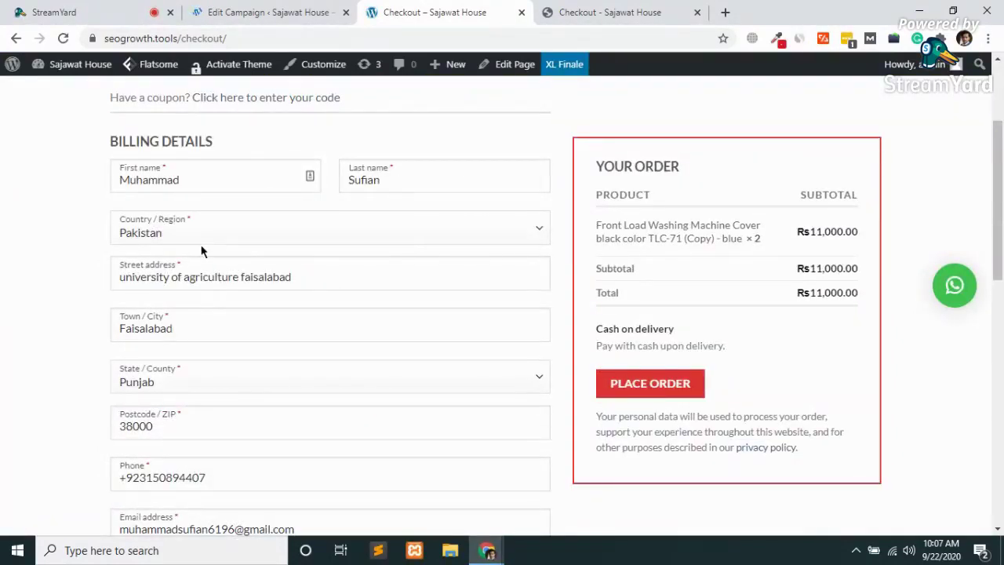
{"action": "scroll", "coordinate": [198, 230], "scroll_direction": "down", "scroll_amount": 1}
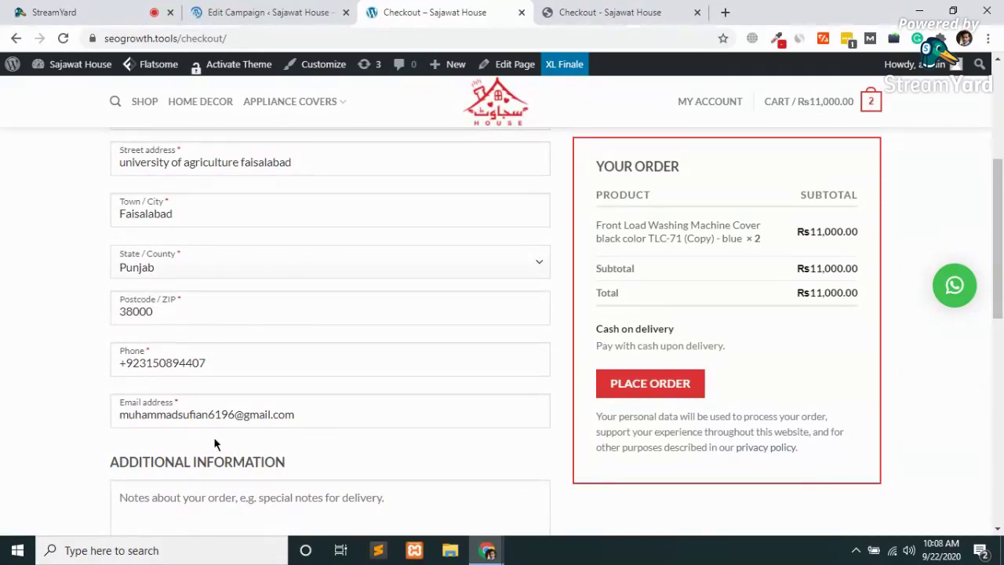
{"action": "scroll", "coordinate": [215, 444], "scroll_direction": "down", "scroll_amount": 4}
{"action": "scroll", "coordinate": [215, 441], "scroll_direction": "up", "scroll_amount": 8}
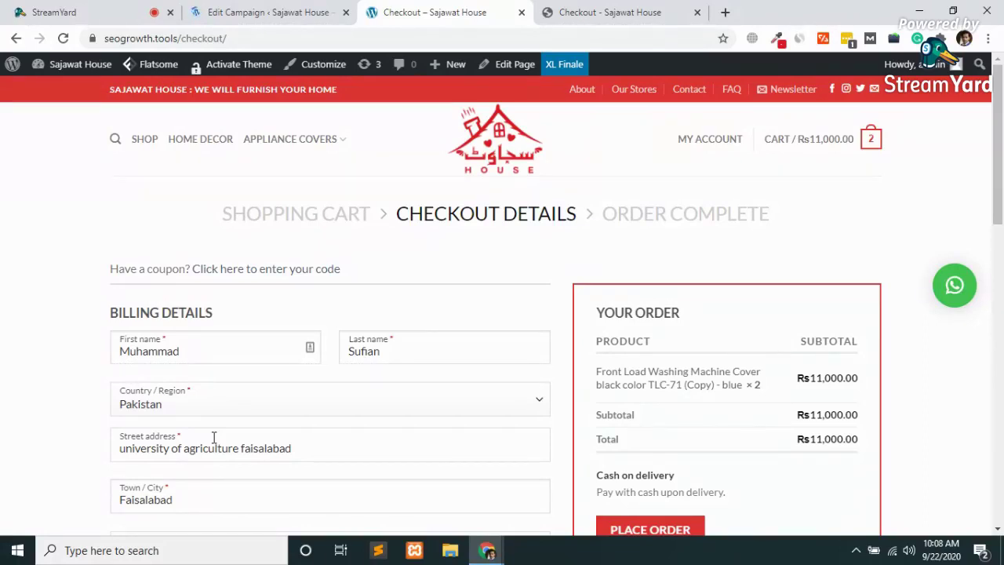
- Return to sajawat.house, go back from the order confirmation and open the shop page
{"action": "left_click", "coordinate": [640, 10]}
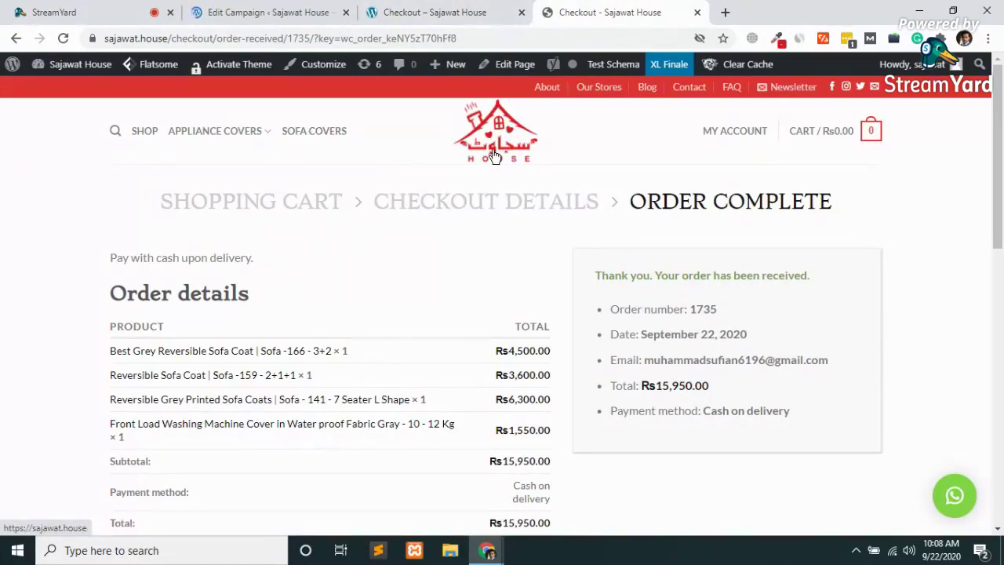
{"action": "left_click", "coordinate": [17, 44]}
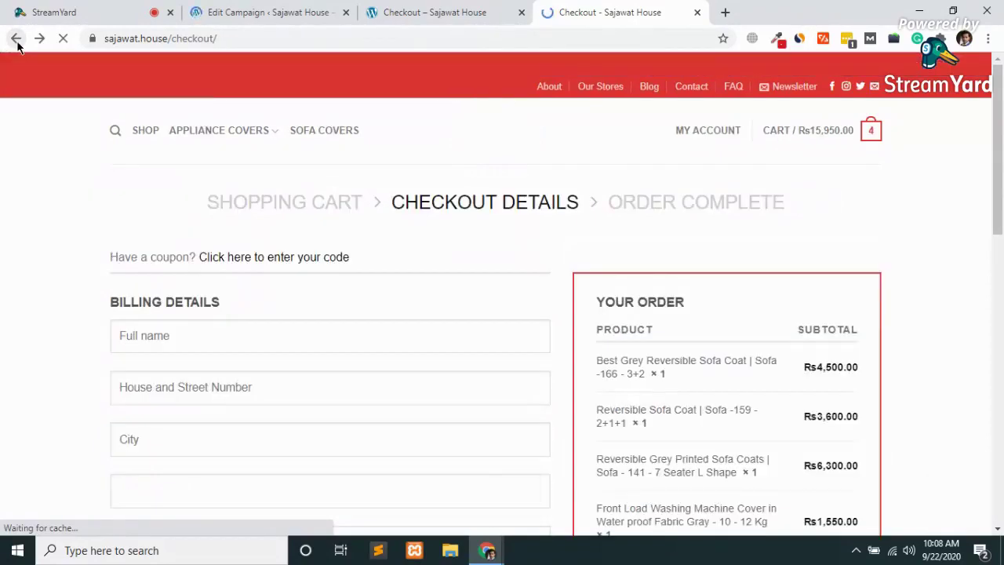
{"action": "scroll", "coordinate": [170, 202], "scroll_direction": "up", "scroll_amount": 2}
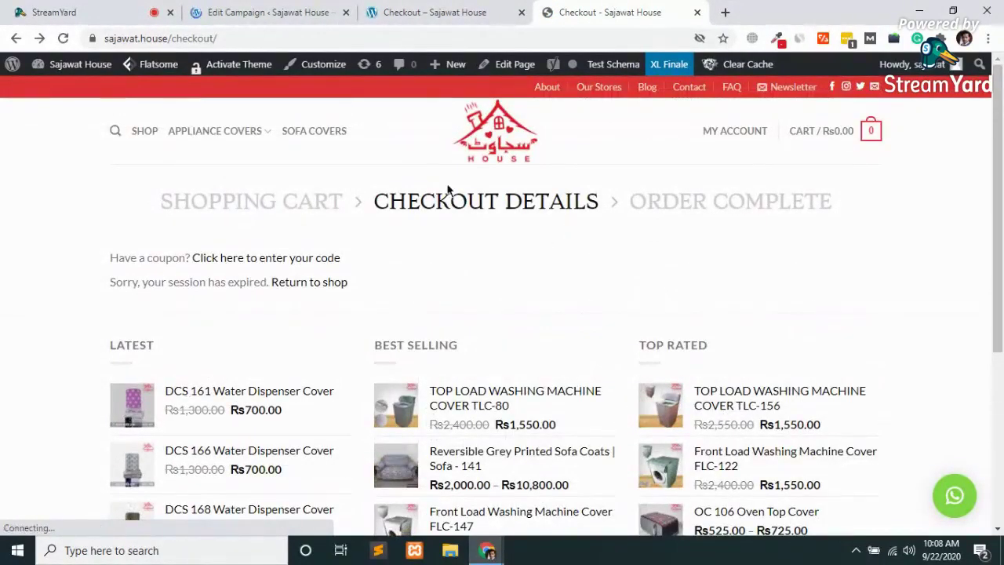
{"action": "left_click", "coordinate": [268, 206]}
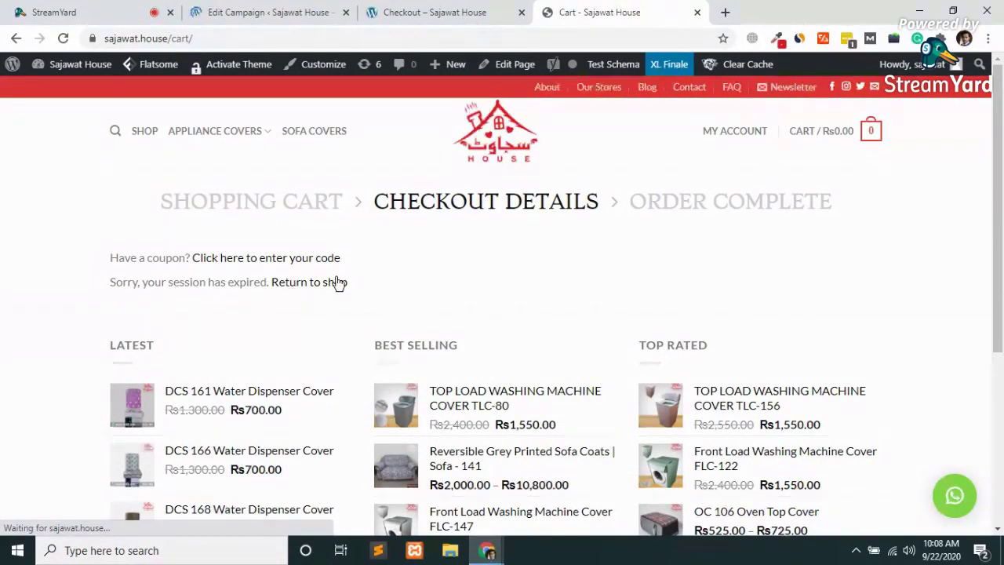
{"action": "left_click", "coordinate": [511, 326]}
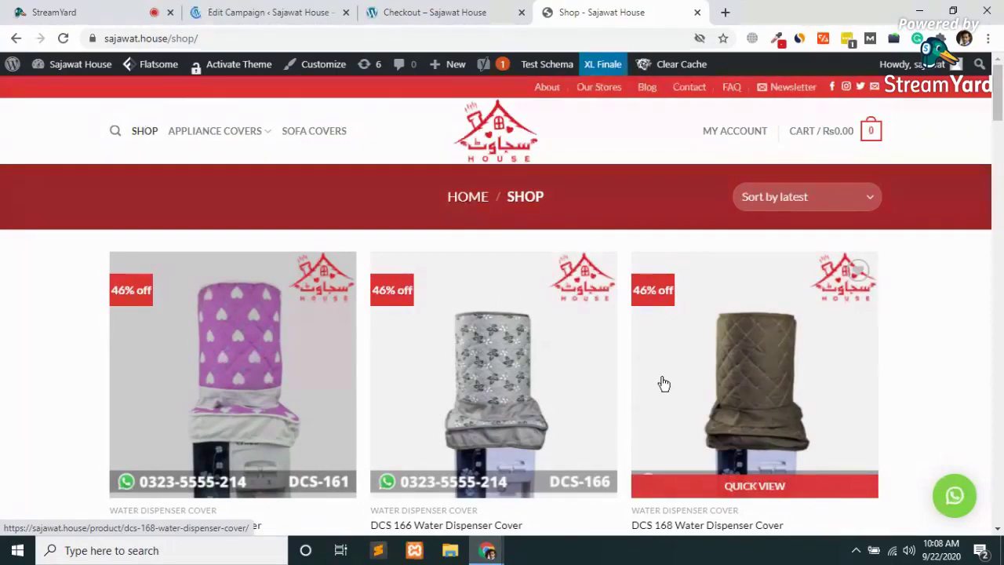
- Add the DCS 168 Water Dispenser Cover to the cart and proceed to checkout
{"action": "scroll", "coordinate": [661, 382], "scroll_direction": "down", "scroll_amount": 1}
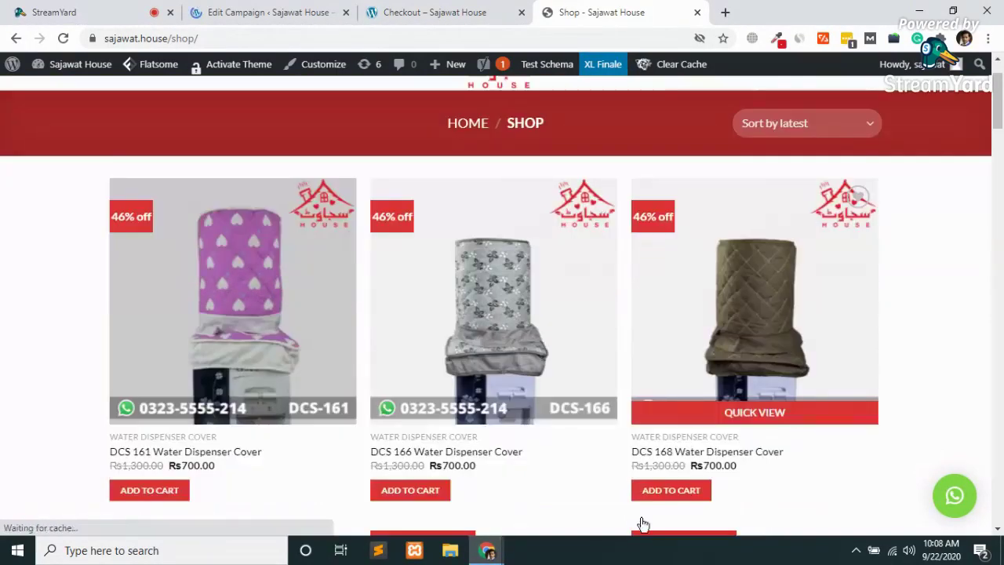
{"action": "left_click", "coordinate": [667, 492]}
{"action": "left_click", "coordinate": [667, 493]}
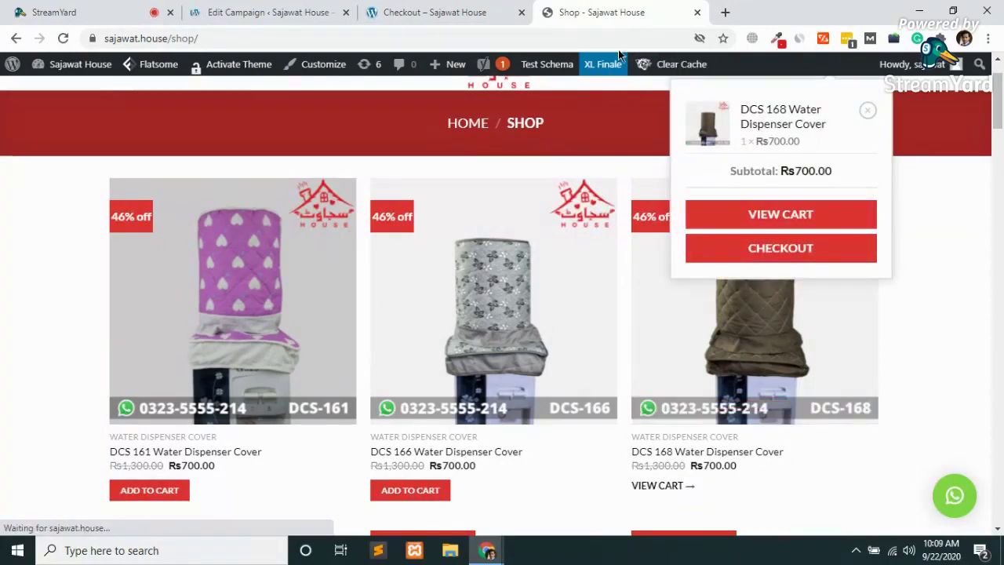
{"action": "left_click", "coordinate": [772, 250]}
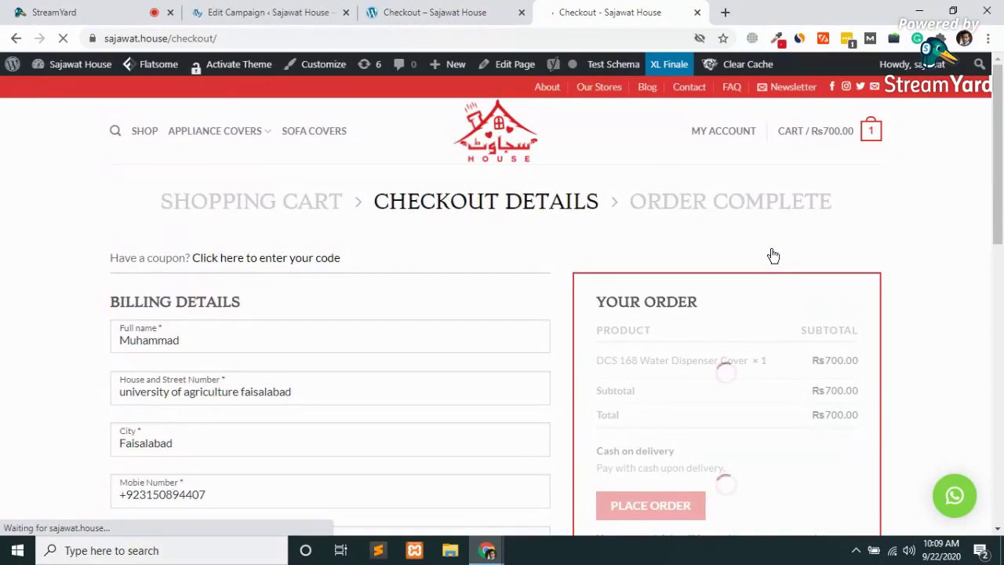
- Compare the billing fields on the sajawat.house checkout page with those on the seogrowth.tools checkout page
{"action": "scroll", "coordinate": [384, 291], "scroll_direction": "down", "scroll_amount": 2}
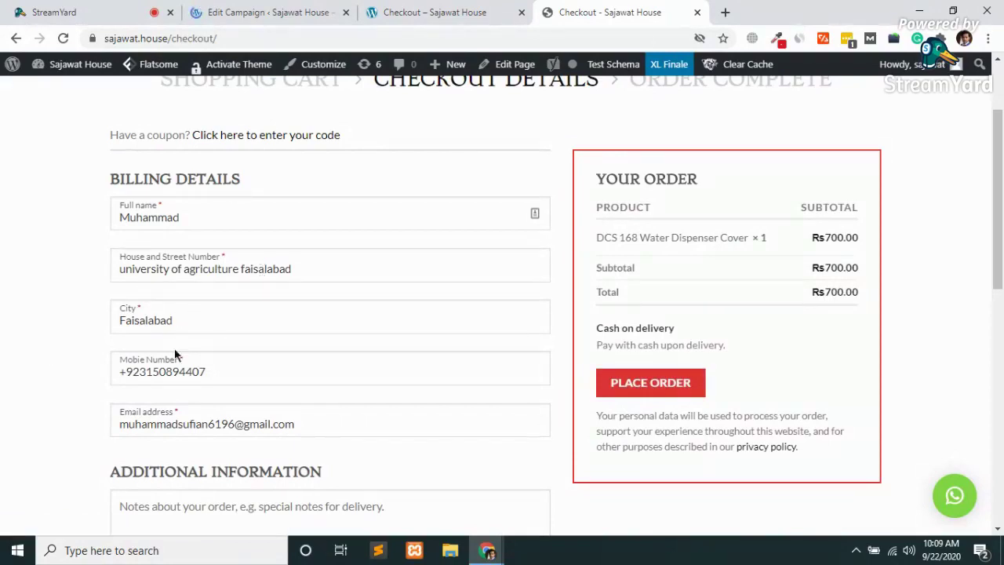
{"action": "scroll", "coordinate": [212, 400], "scroll_direction": "up", "scroll_amount": 1}
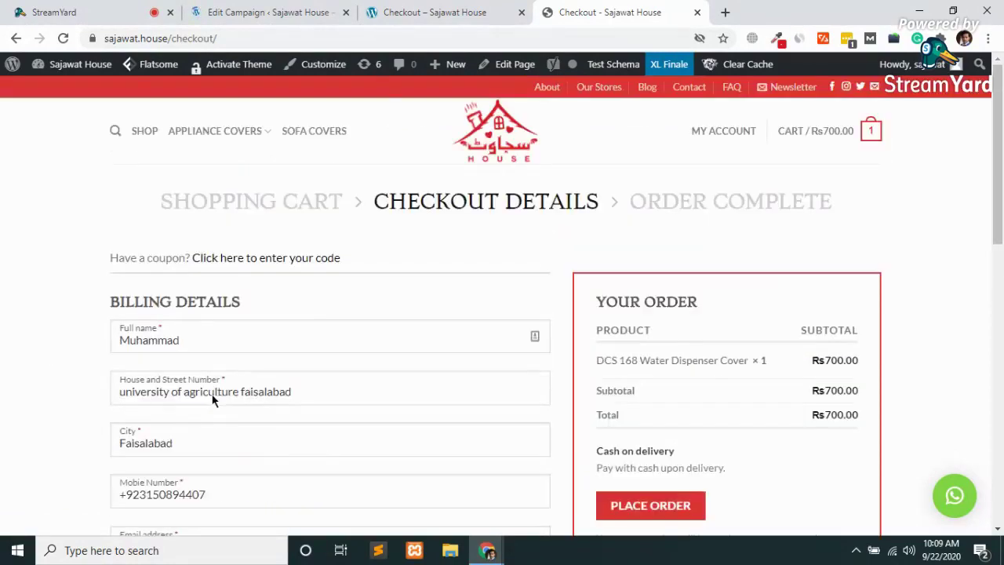
{"action": "left_click", "coordinate": [463, 9]}
{"action": "scroll", "coordinate": [261, 208], "scroll_direction": "down", "scroll_amount": 2}
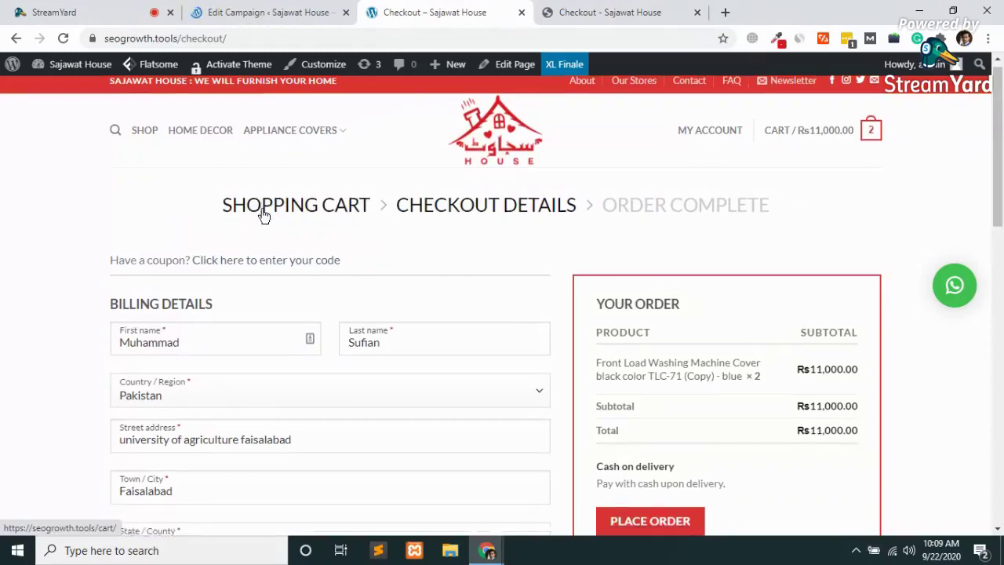
{"action": "scroll", "coordinate": [142, 313], "scroll_direction": "down", "scroll_amount": 1}
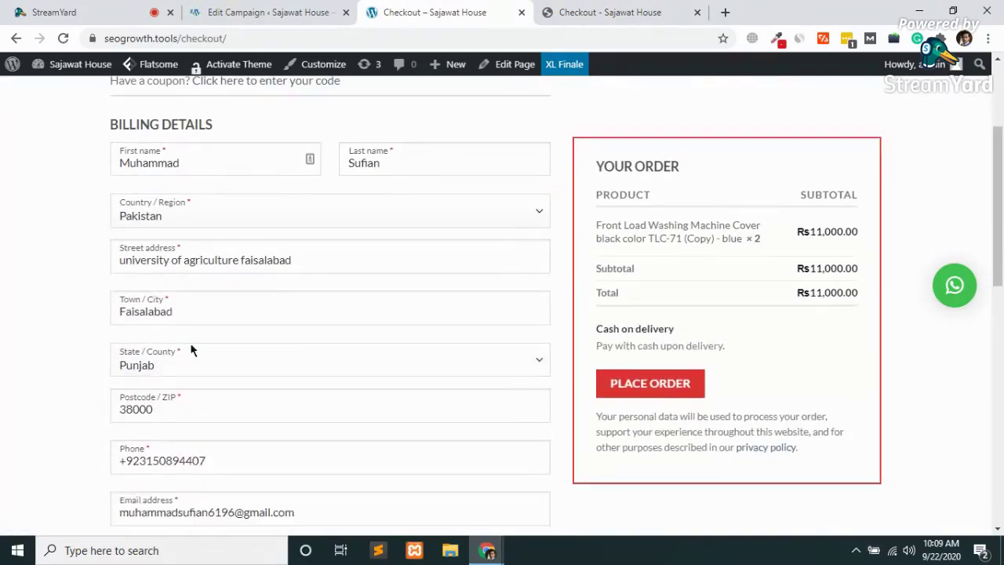
{"action": "scroll", "coordinate": [176, 382], "scroll_direction": "up", "scroll_amount": 2}
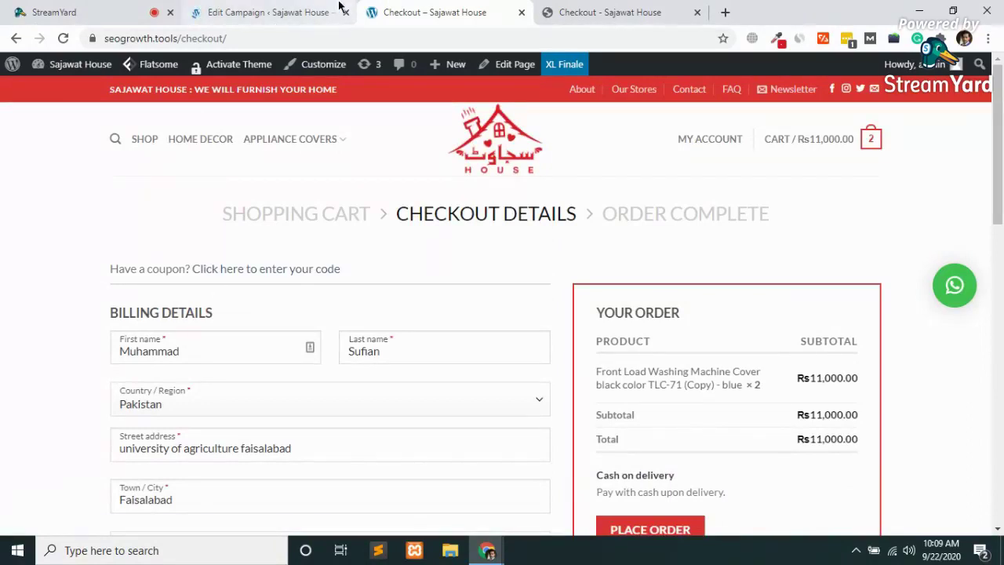
- Search the web in a new tab for checkout field editor for woocommerce and open its WordPress.org plugin page
{"action": "key", "text": "ctrl+shift+Tab"}
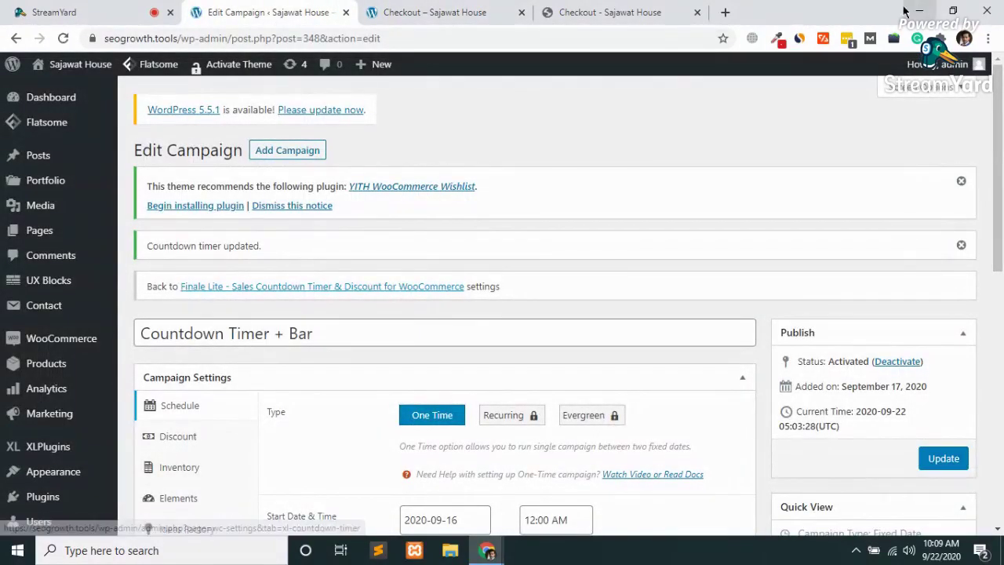
{"action": "left_click", "coordinate": [732, 15]}
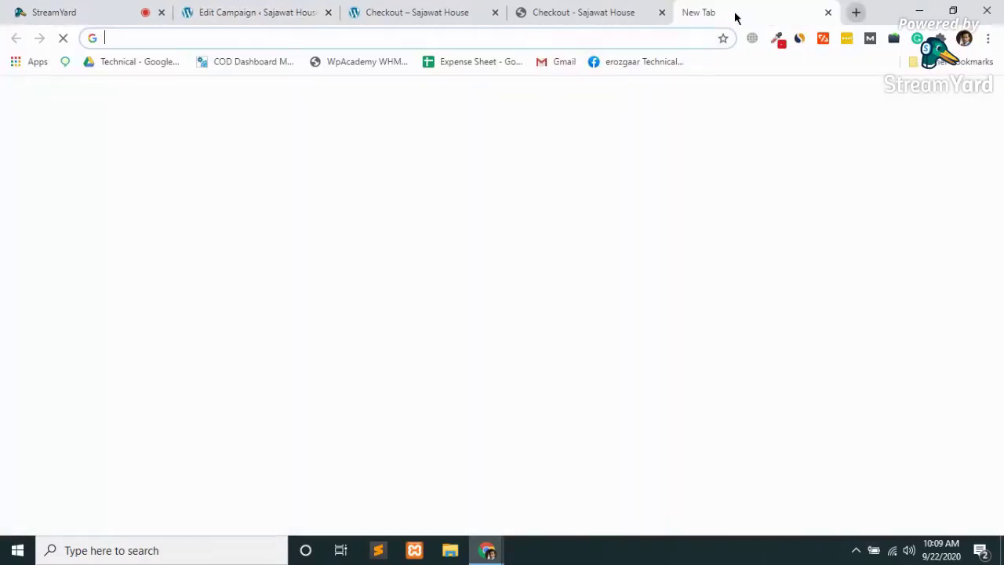
{"action": "type", "text": "checkout"}
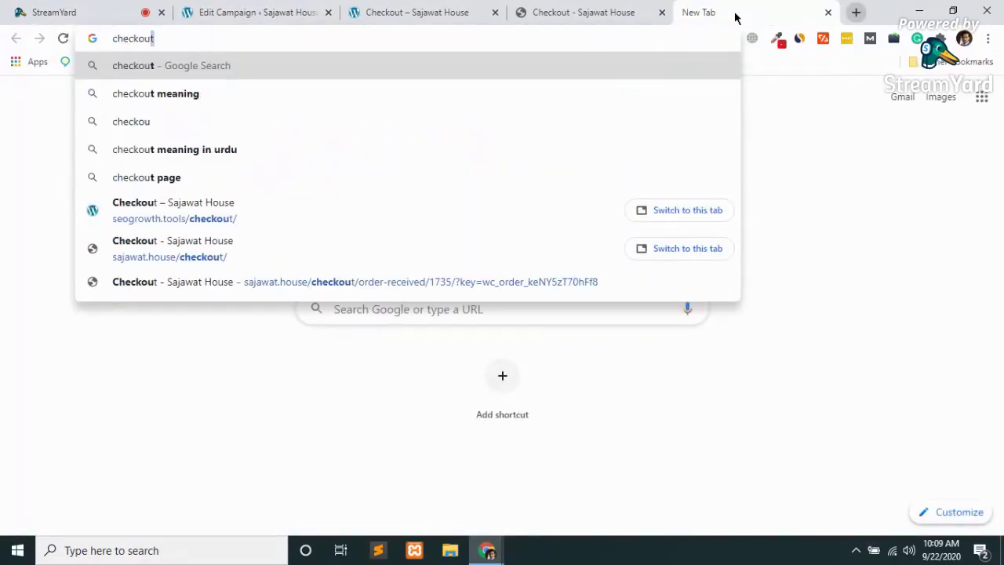
{"action": "type", "text": " feild"}
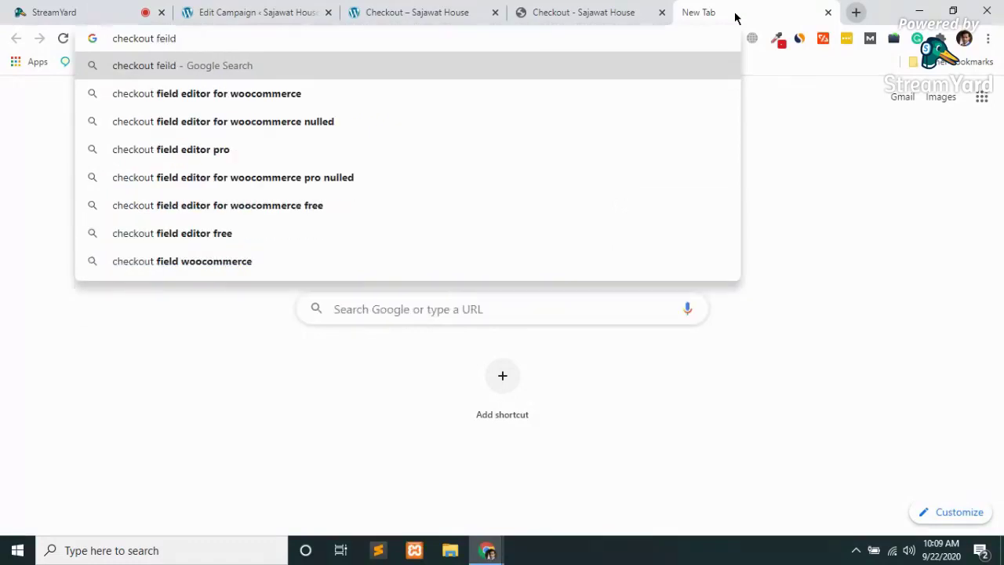
{"action": "key", "text": "Down"}
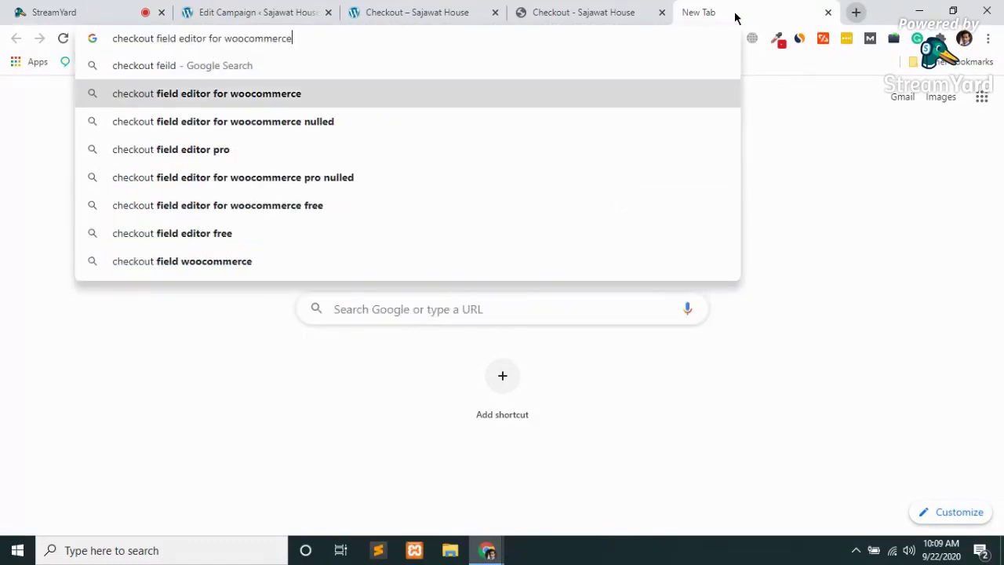
{"action": "key", "text": "Return"}
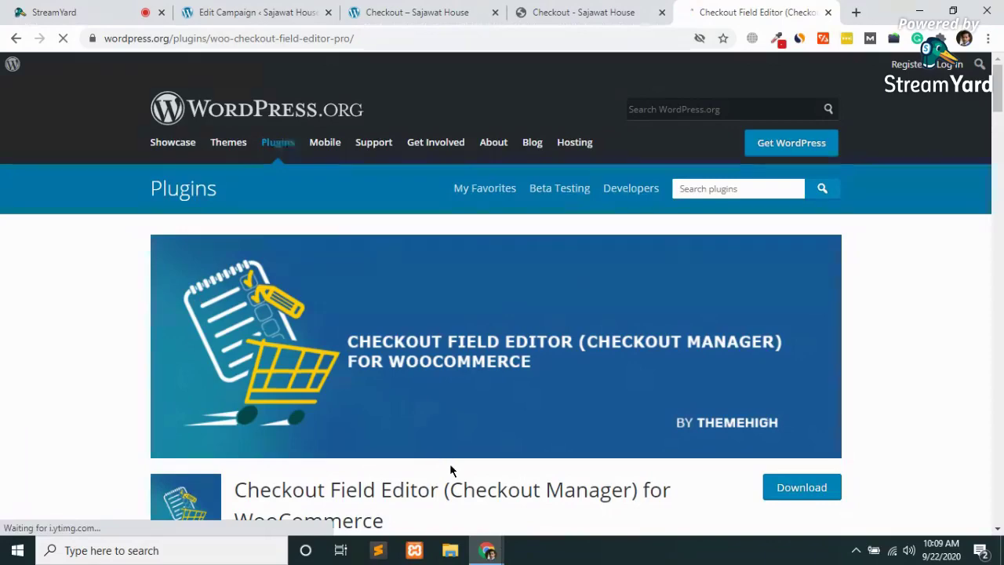
- Review the Checkout Field Editor plugin's description, features and ratings, then close its page
{"action": "scroll", "coordinate": [449, 463], "scroll_direction": "down", "scroll_amount": 3}
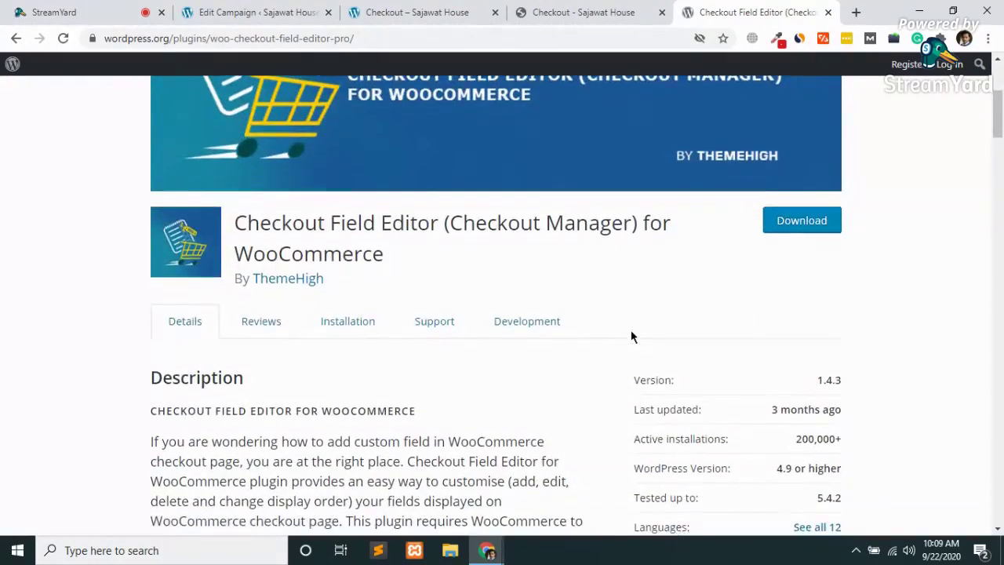
{"action": "scroll", "coordinate": [632, 333], "scroll_direction": "down", "scroll_amount": 3}
{"action": "scroll", "coordinate": [632, 334], "scroll_direction": "down", "scroll_amount": 2}
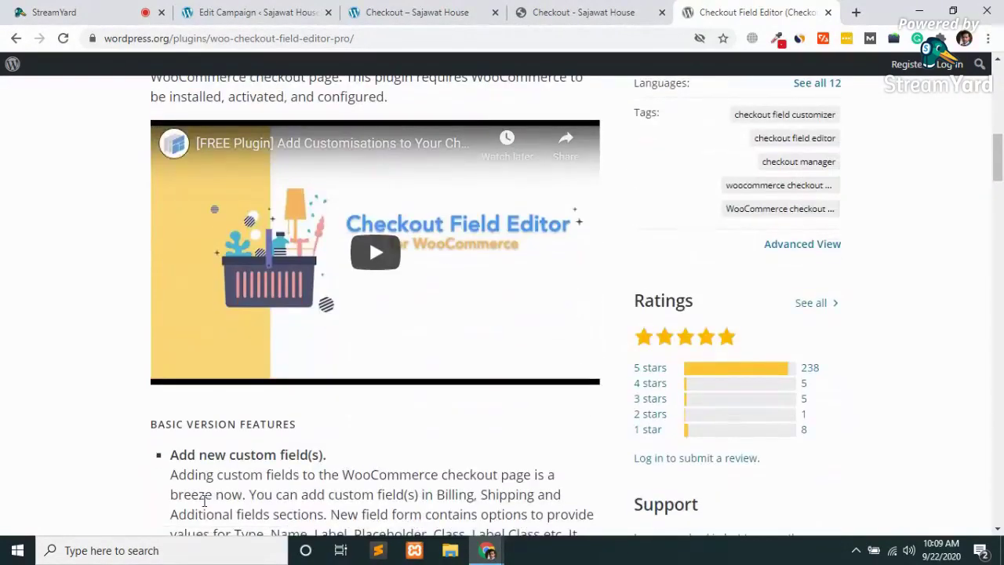
{"action": "scroll", "coordinate": [204, 502], "scroll_direction": "down", "scroll_amount": 6}
{"action": "scroll", "coordinate": [204, 502], "scroll_direction": "up", "scroll_amount": 15}
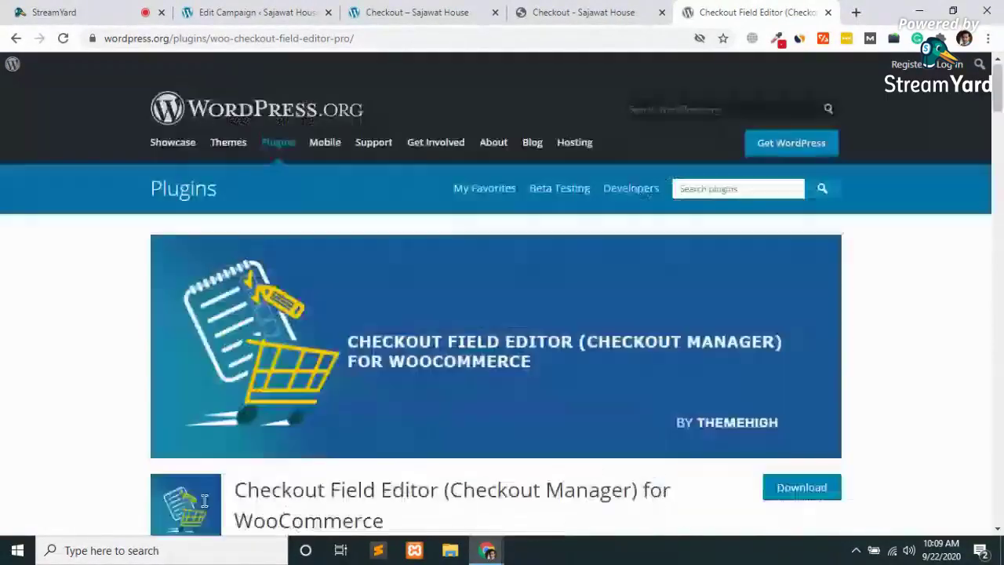
{"action": "key", "text": "ctrl+w"}
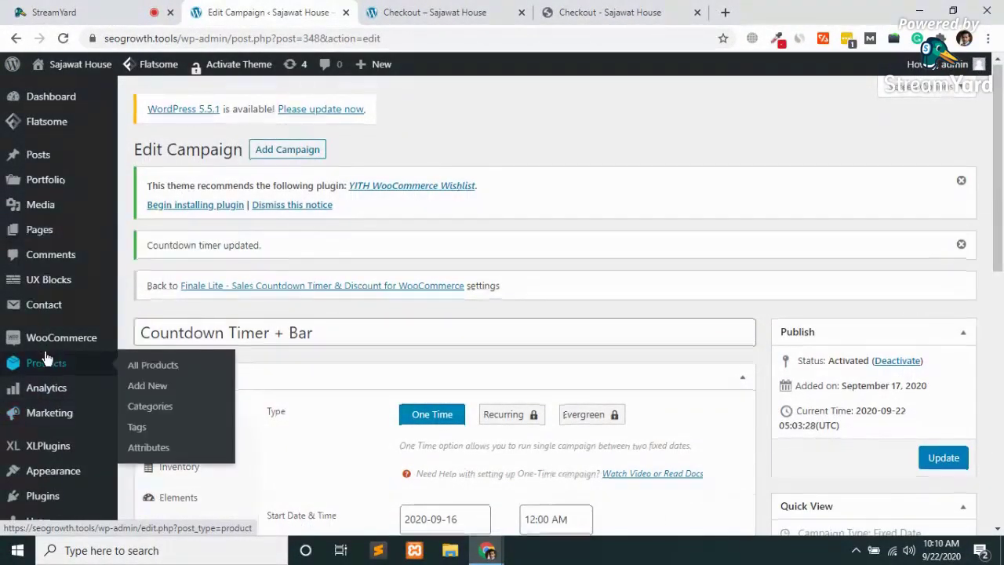
- Go to adding a new plugin in the seogrowth.tools admin and open the file chooser for uploading a plugin zip
{"action": "scroll", "coordinate": [39, 357], "scroll_direction": "down", "scroll_amount": 3}
{"action": "mouse_move", "coordinate": [23, 383]}
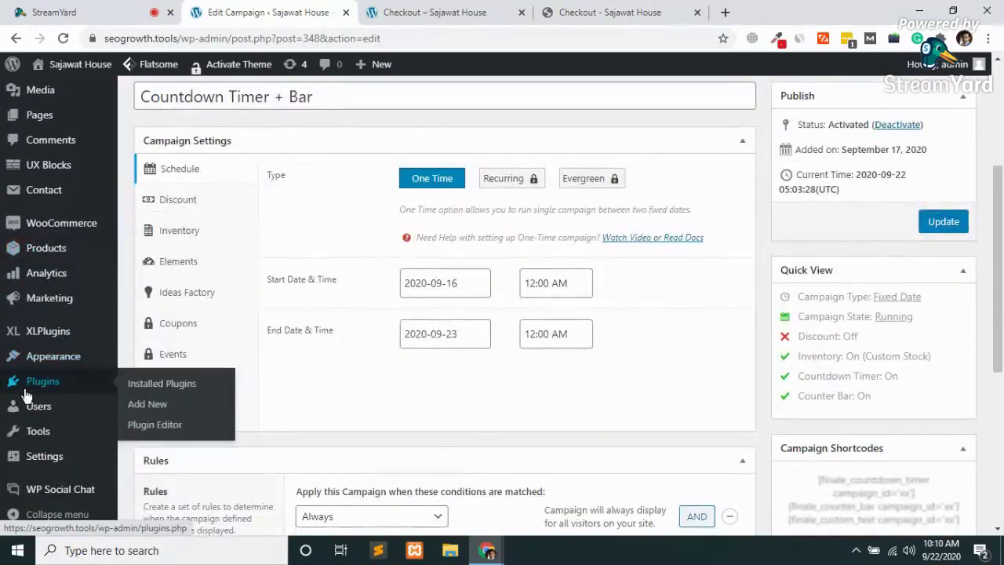
{"action": "left_click", "coordinate": [152, 414]}
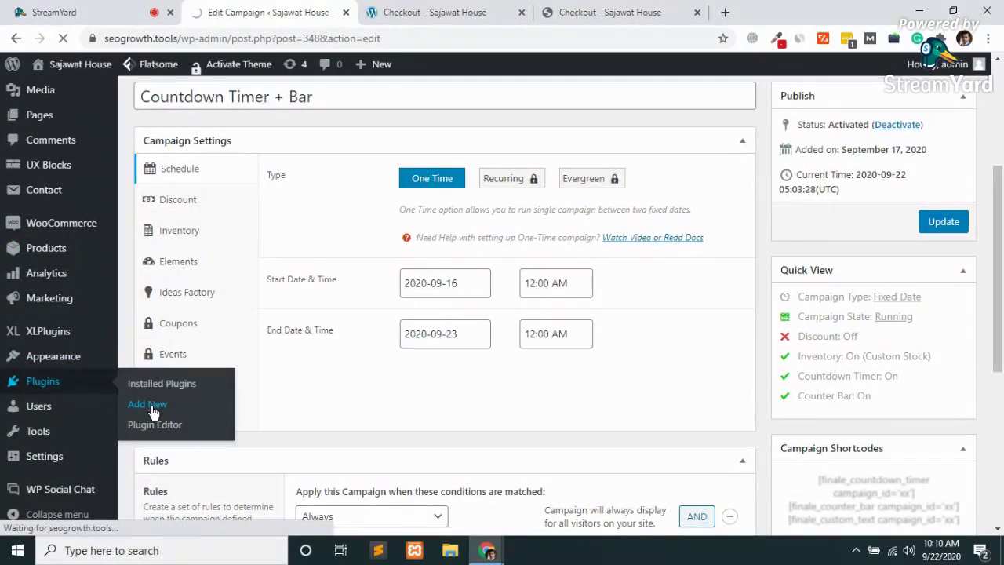
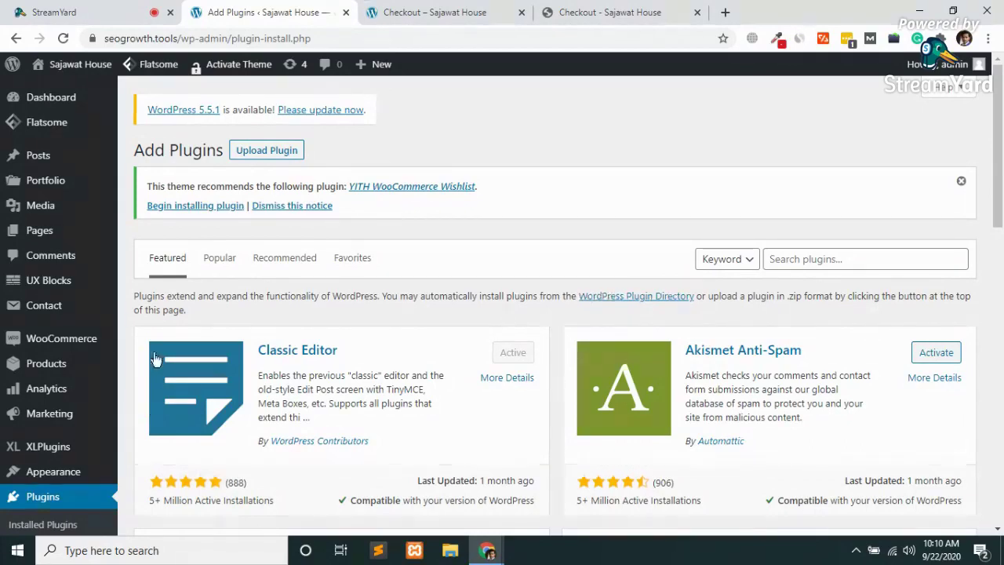
{"action": "left_click", "coordinate": [269, 151]}
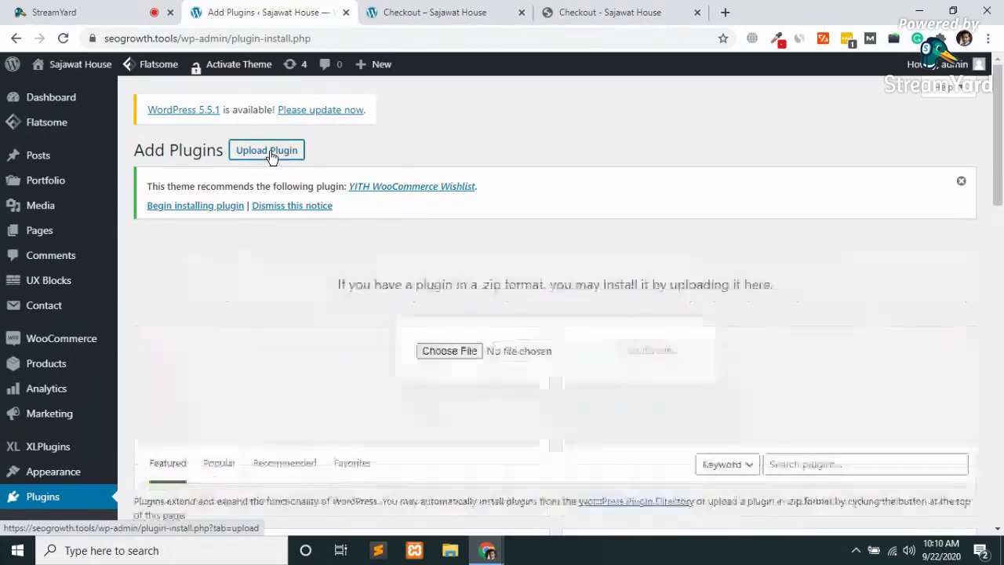
{"action": "left_click", "coordinate": [447, 353]}
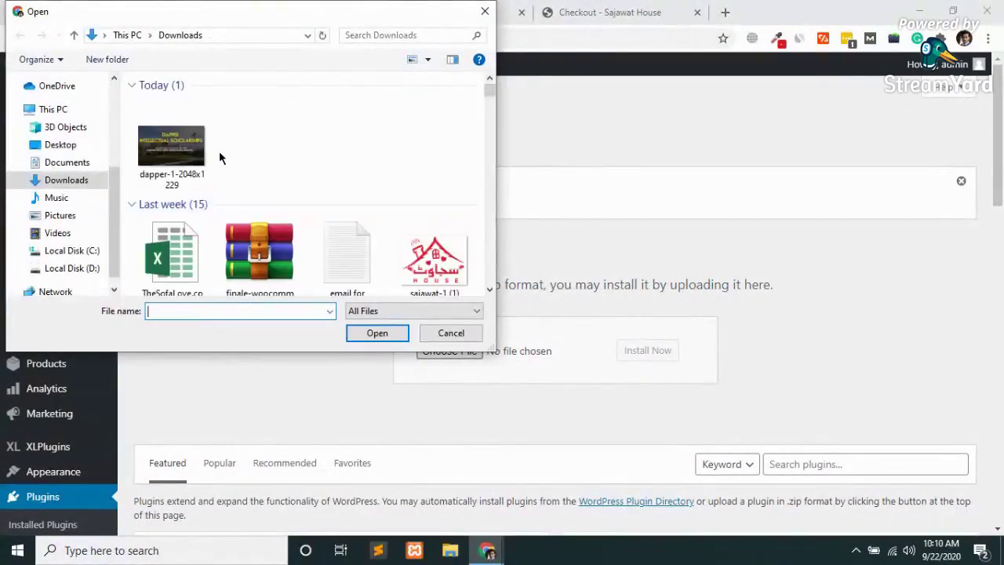
- Look through the files beginning with d in the Downloads folder for the plugin archive
{"action": "left_click", "coordinate": [153, 179]}
{"action": "key", "text": "d"}
{"action": "key", "text": "d"}
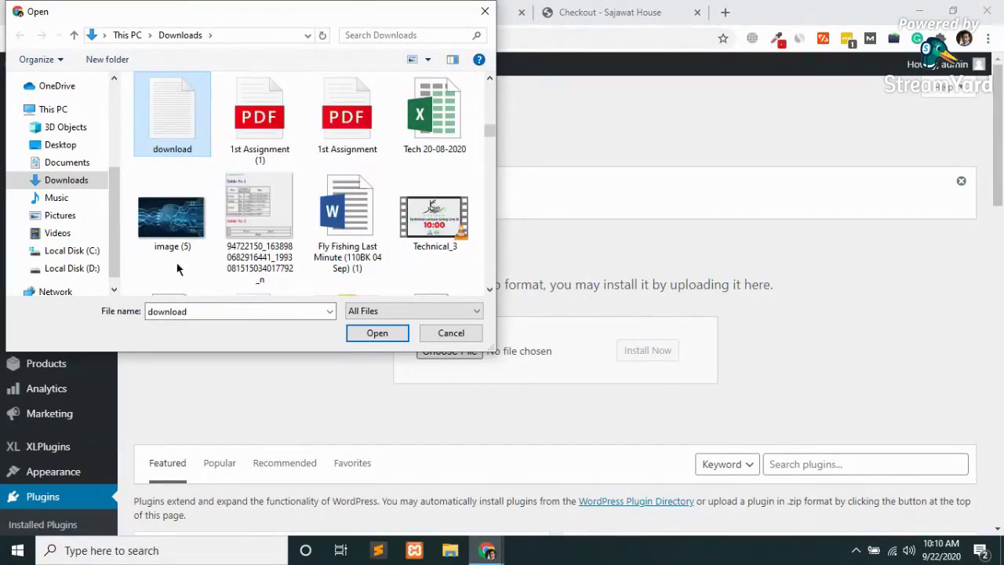
{"action": "key", "text": "d"}
{"action": "key", "text": "d"}
{"action": "key", "text": "d"}
{"action": "key", "text": "d"}
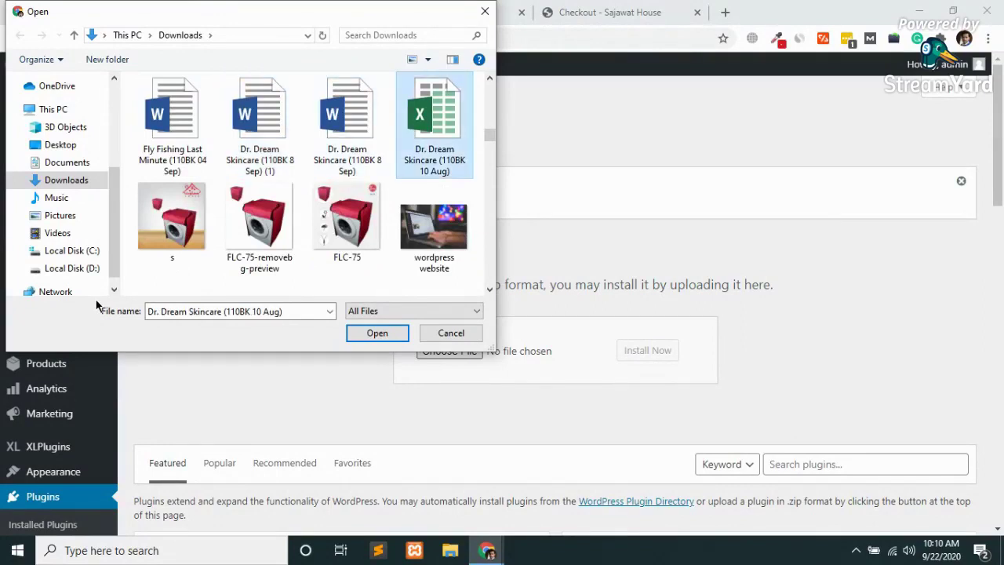
{"action": "key", "text": "d"}
{"action": "key", "text": "d"}
{"action": "key", "text": "d"}
{"action": "key", "text": "d"}
{"action": "key", "text": "d"}
{"action": "key", "text": "d"}
{"action": "key", "text": "d"}
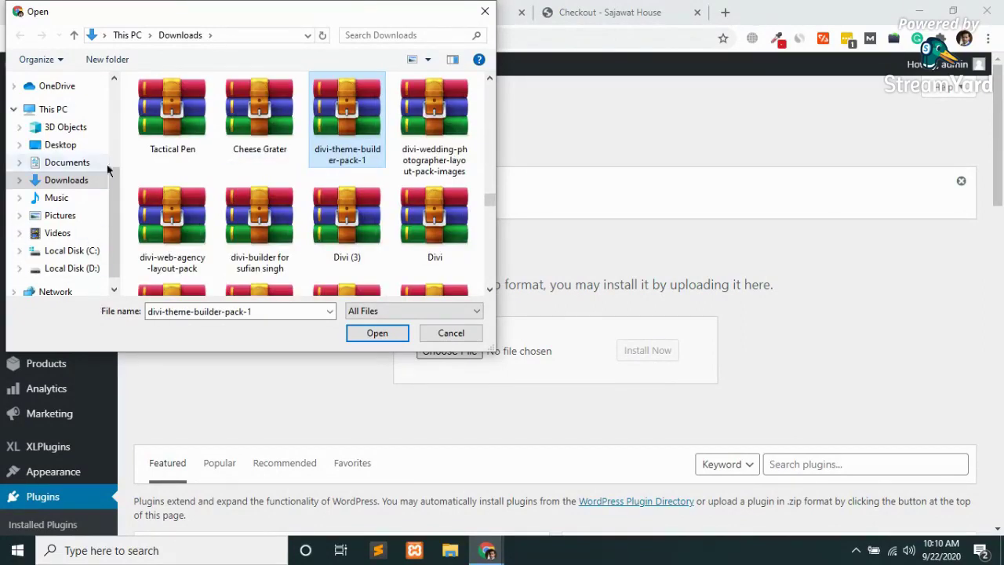
{"action": "key", "text": "d"}
{"action": "key", "text": "d"}
{"action": "key", "text": "d"}
{"action": "key", "text": "d"}
{"action": "key", "text": "d"}
{"action": "key", "text": "d"}
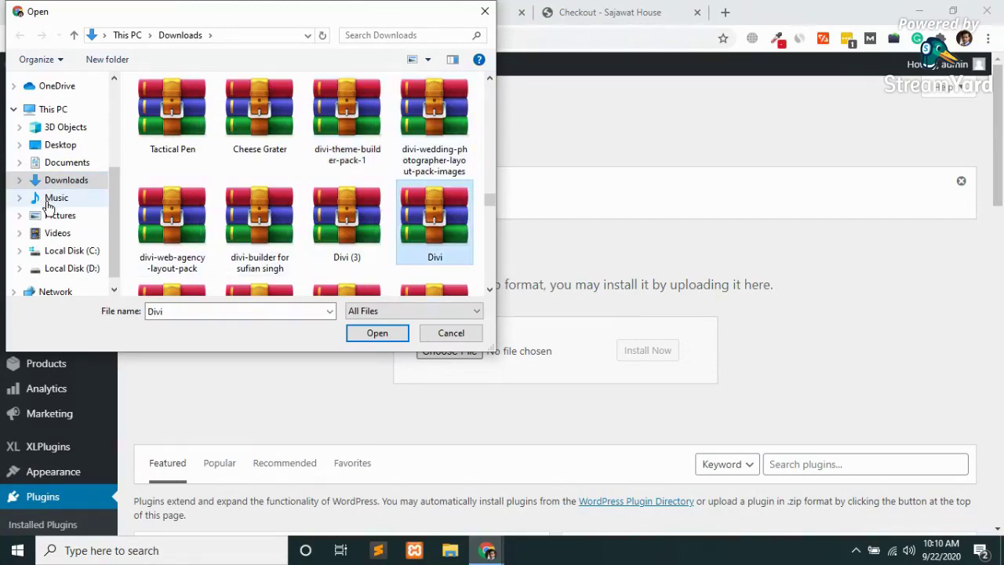
- Open the Premium Softwares folder on Local Disk (D:) and check its files beginning with c and d for the plugin archive
{"action": "left_click", "coordinate": [72, 268]}
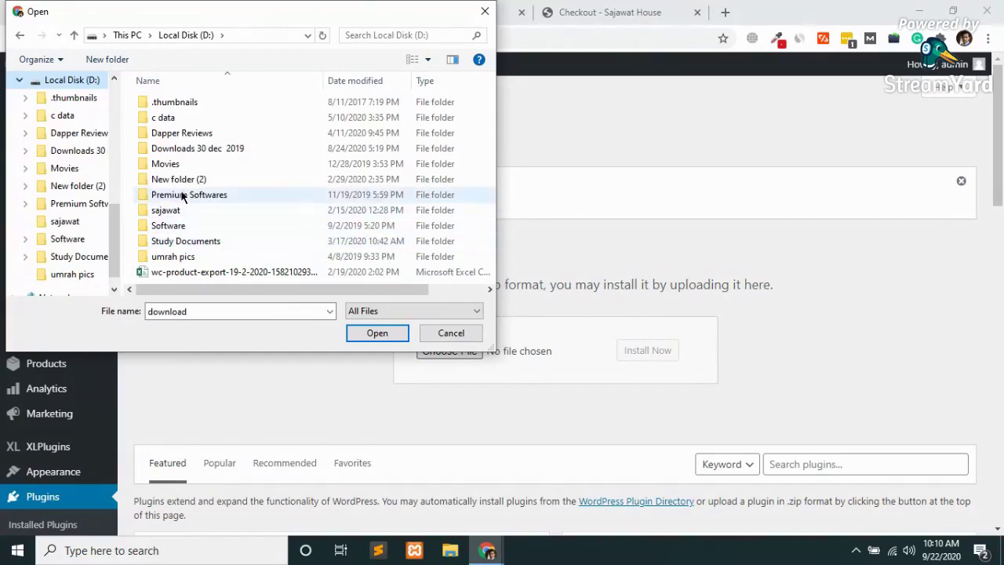
{"action": "left_click", "coordinate": [182, 196]}
{"action": "double_click", "coordinate": [182, 195]}
{"action": "left_click", "coordinate": [242, 239]}
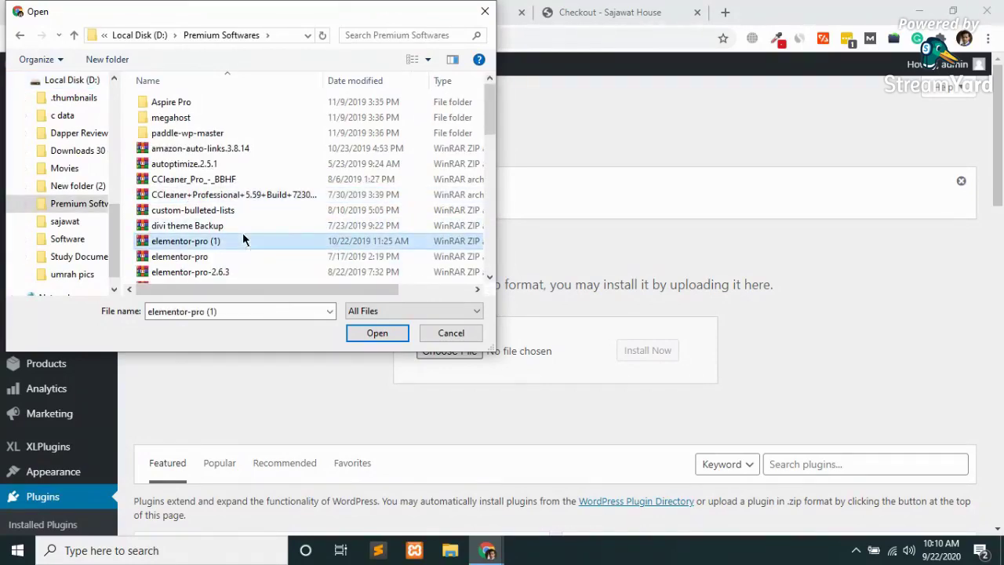
{"action": "left_click_drag", "start_coordinate": [494, 122], "coordinate": [599, 101]}
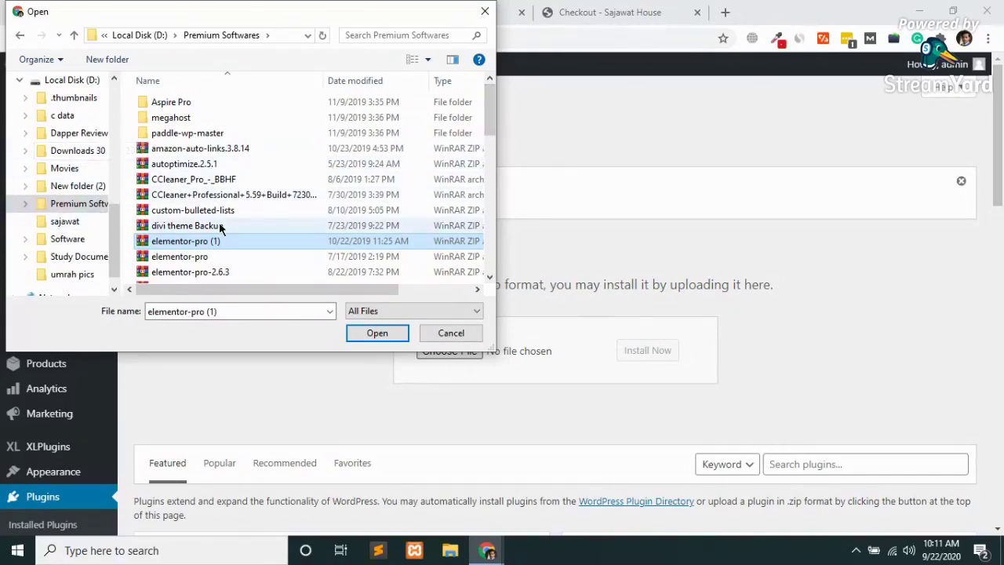
{"action": "key", "text": "c"}
{"action": "key", "text": "c"}
{"action": "key", "text": "c"}
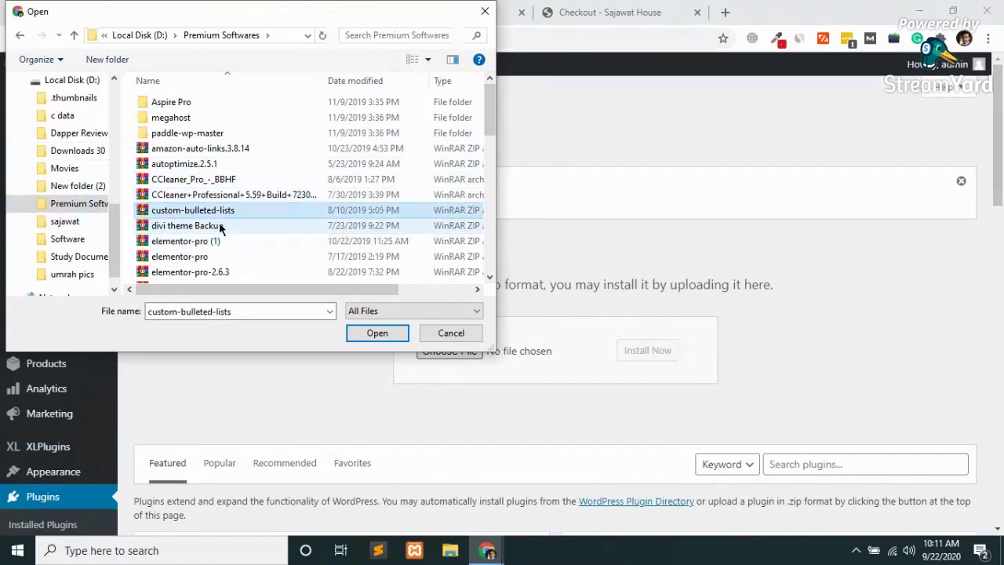
{"action": "key", "text": "c"}
{"action": "key", "text": "d"}
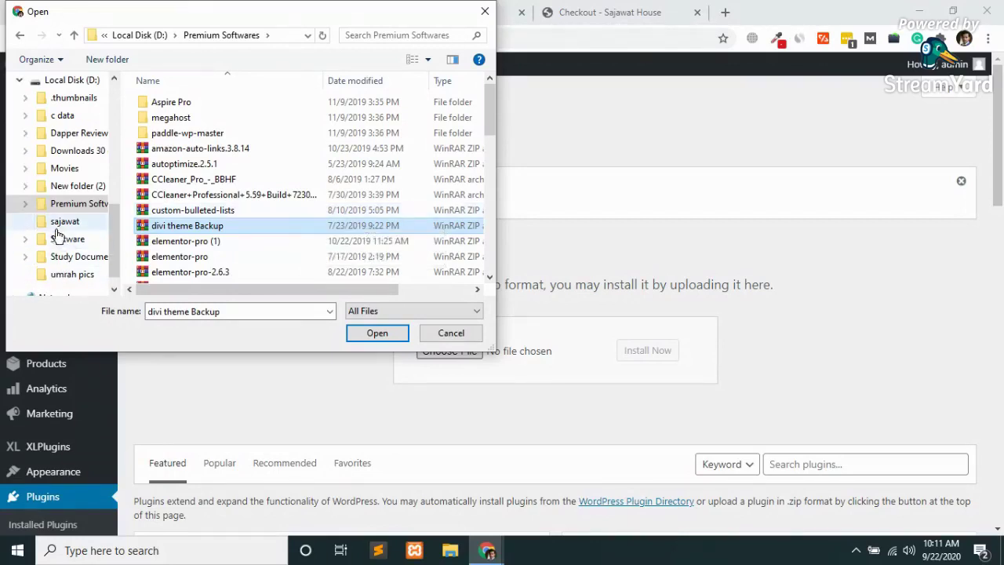
- Open the Downloads 30 dec 2019 folder and look through its files to the end of the list
{"action": "left_click", "coordinate": [66, 152]}
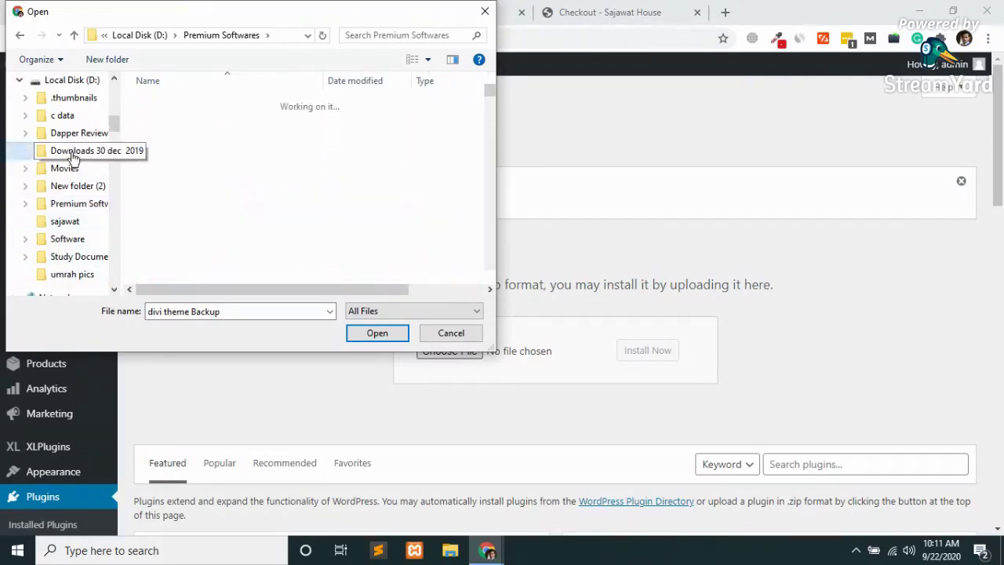
{"action": "key", "text": "c"}
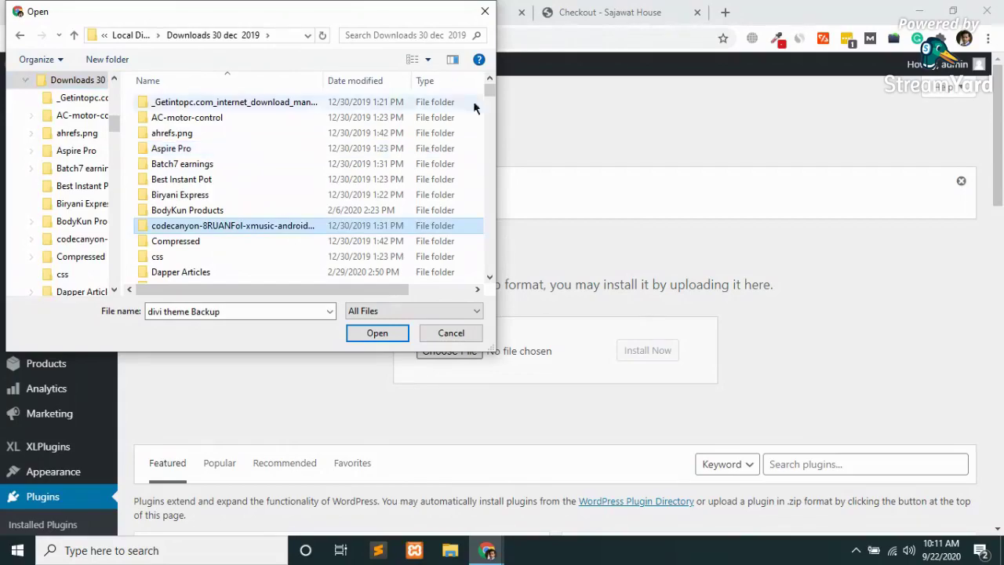
{"action": "left_click_drag", "start_coordinate": [491, 92], "coordinate": [498, 265]}
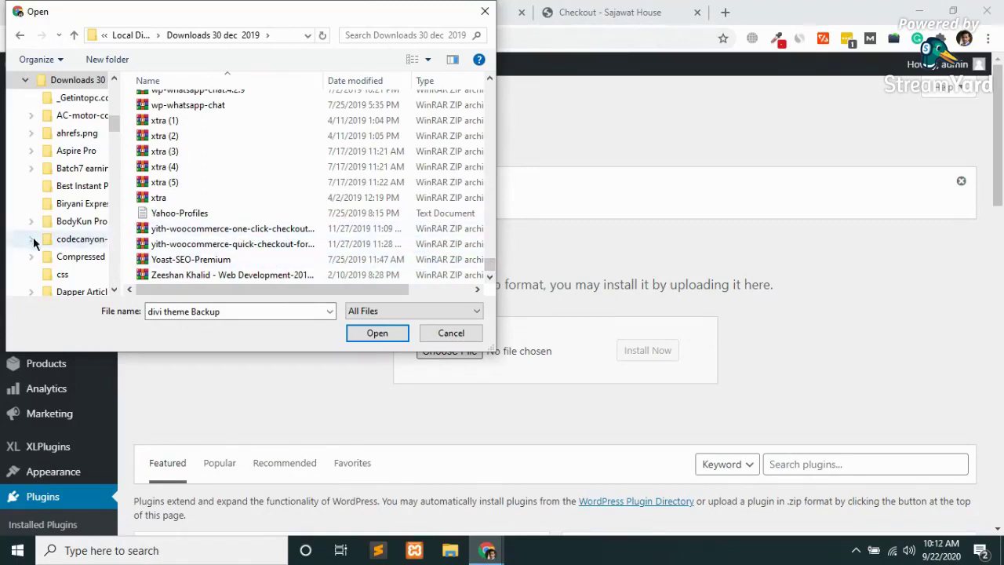
- Return to the Downloads folder and check the files beginning with d again for the plugin archive
{"action": "scroll", "coordinate": [111, 127], "scroll_direction": "up", "scroll_amount": 5}
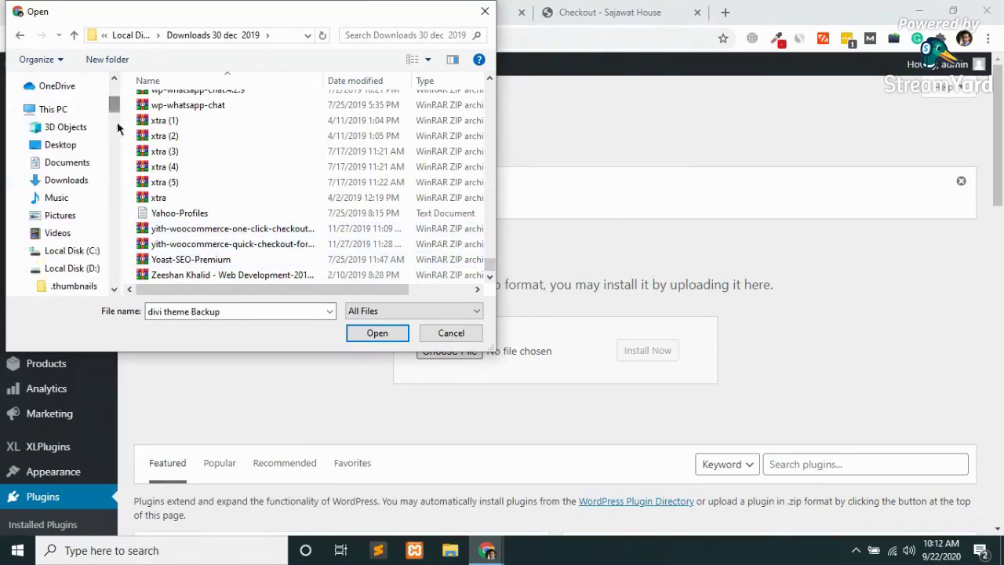
{"action": "left_click", "coordinate": [87, 181]}
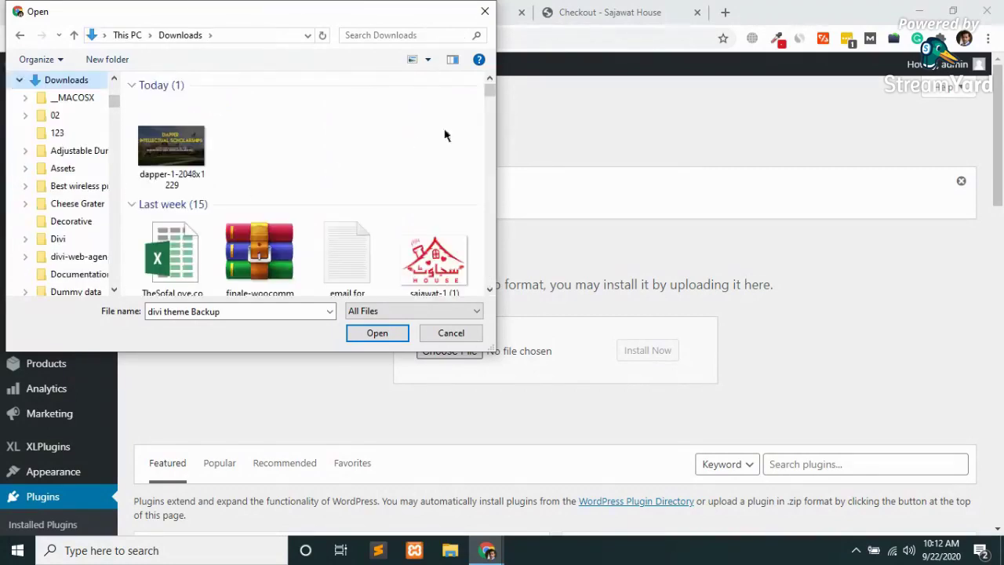
{"action": "left_click", "coordinate": [360, 247]}
{"action": "key", "text": "d"}
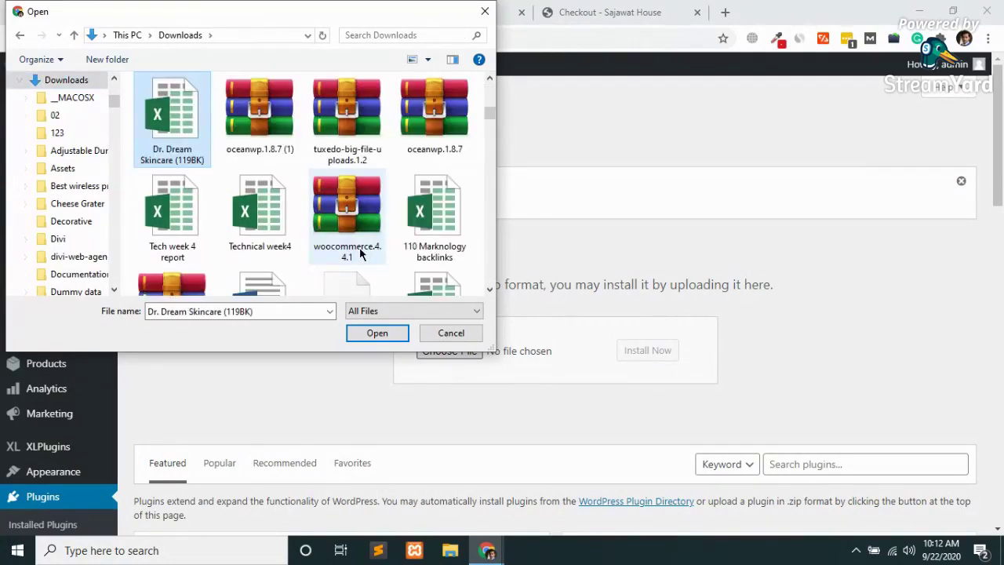
{"action": "key", "text": "d"}
{"action": "key", "text": "d"}
{"action": "key", "text": "d"}
{"action": "key", "text": "d"}
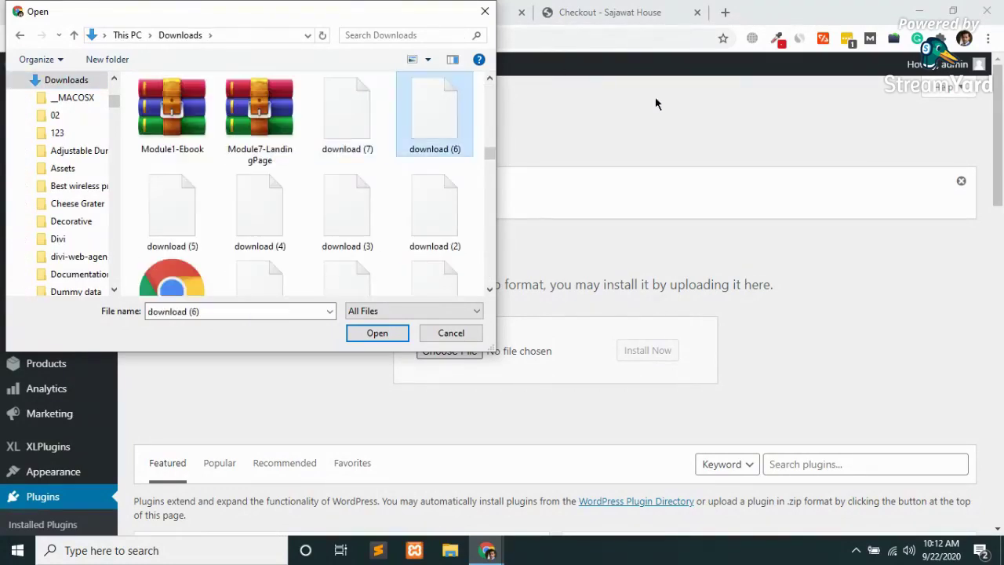
{"action": "key", "text": "d"}
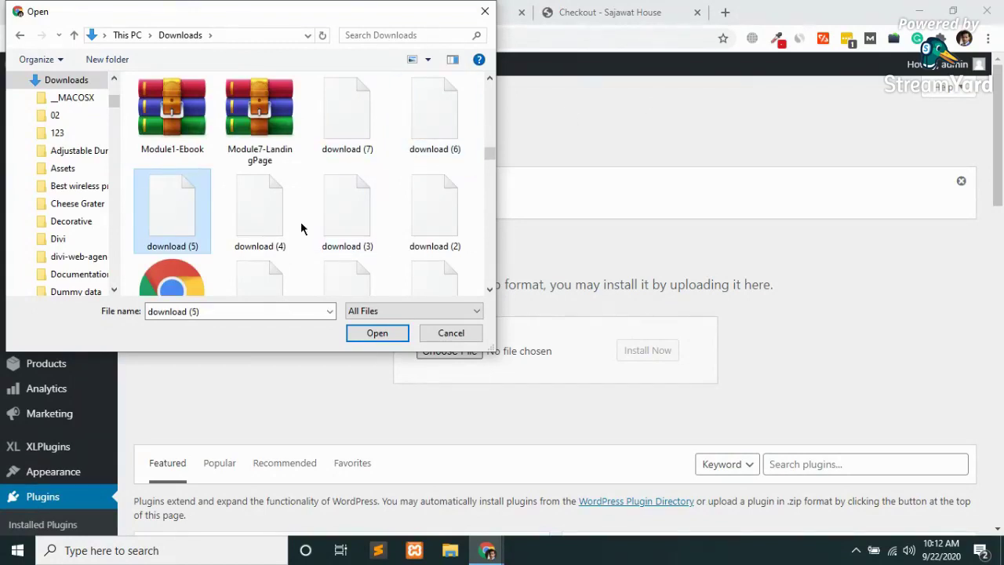
- Look through the files beginning with c in the Downloads folder for the plugin archive and close the file chooser
{"action": "key", "text": "c"}
{"action": "key", "text": "c"}
{"action": "key", "text": "c"}
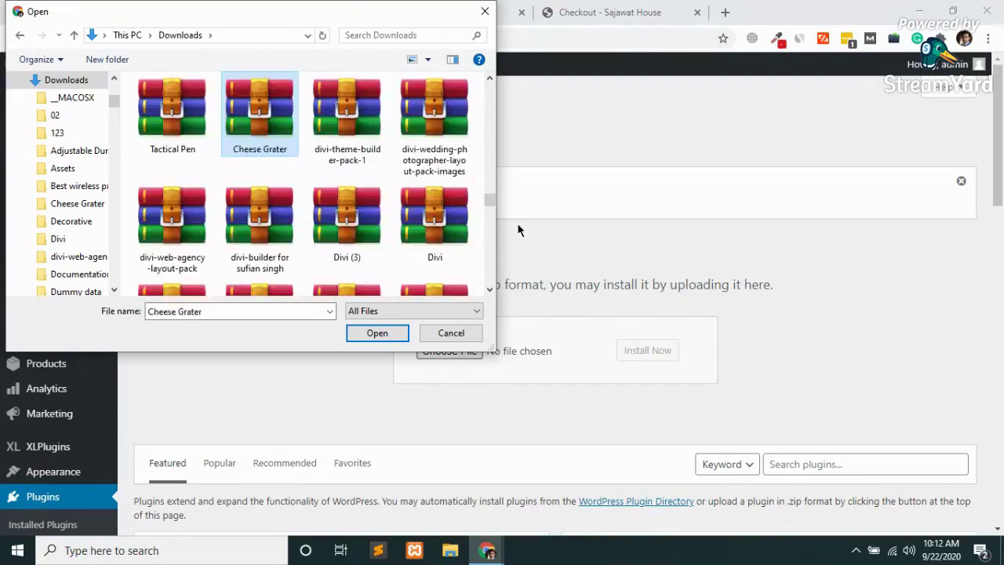
{"action": "key", "text": "c"}
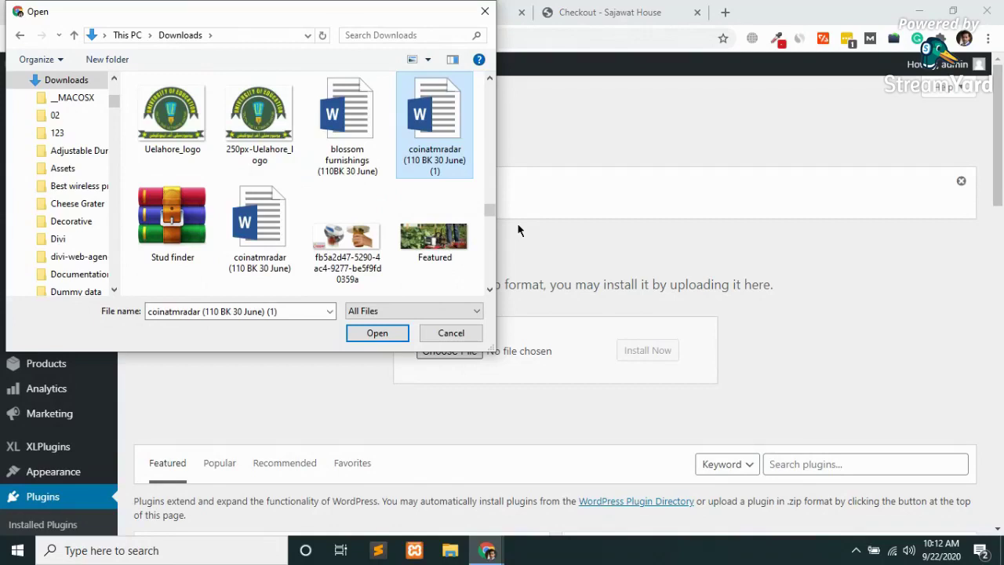
{"action": "key", "text": "c"}
{"action": "key", "text": "c"}
{"action": "key", "text": "c"}
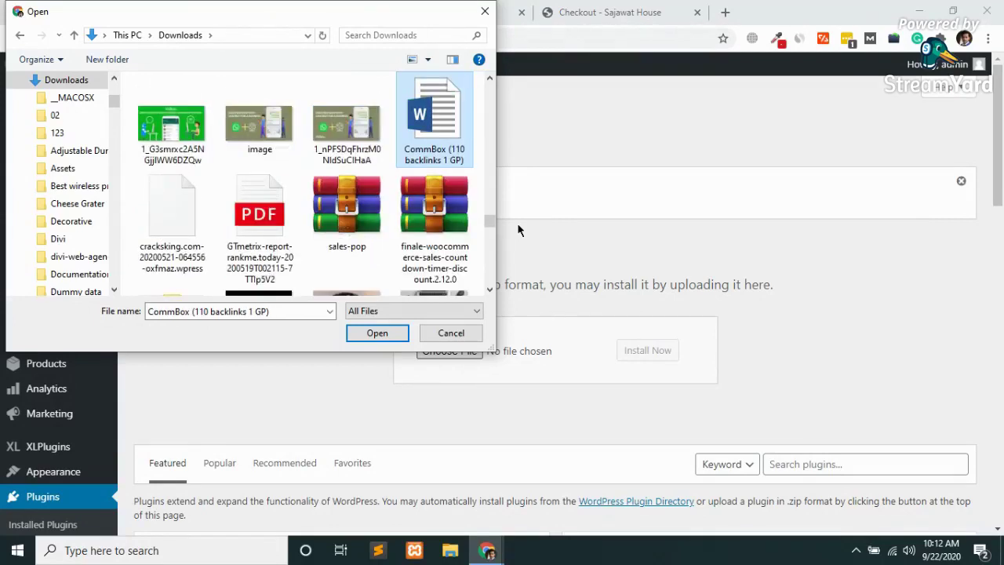
{"action": "key", "text": "c"}
{"action": "key", "text": "c"}
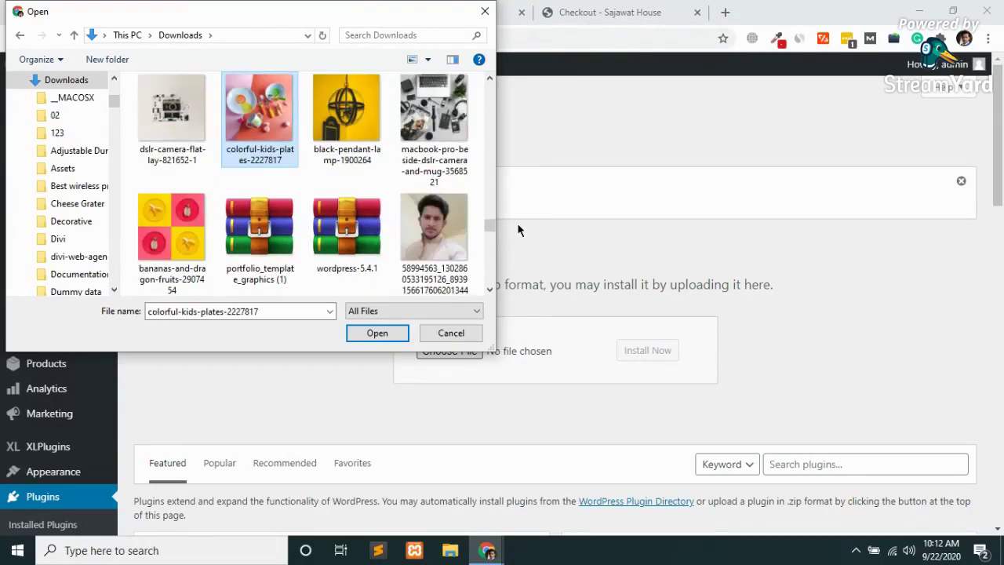
{"action": "key", "text": "c"}
{"action": "key", "text": "c"}
{"action": "key", "text": "c"}
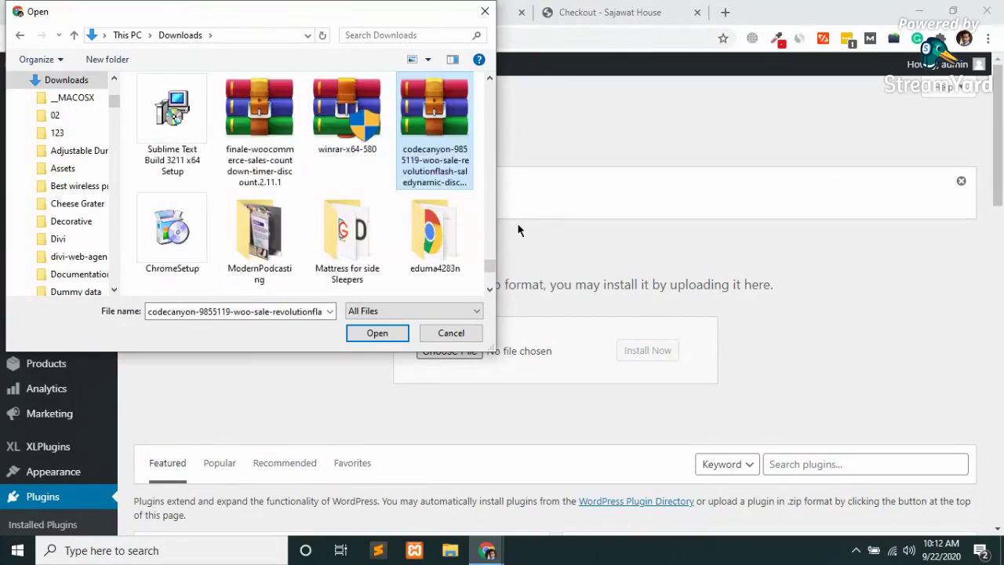
{"action": "key", "text": "c"}
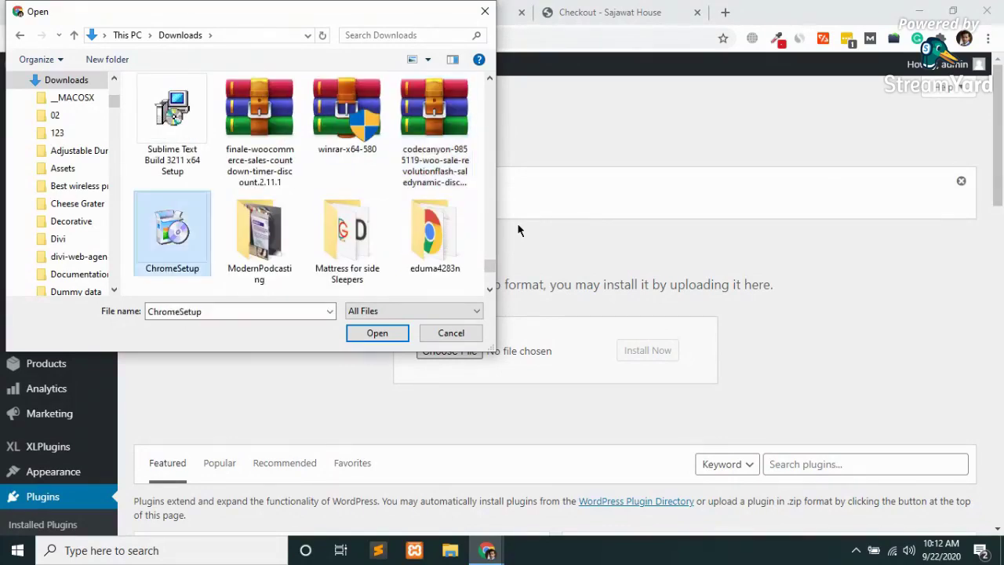
{"action": "key", "text": "c"}
{"action": "key", "text": "c"}
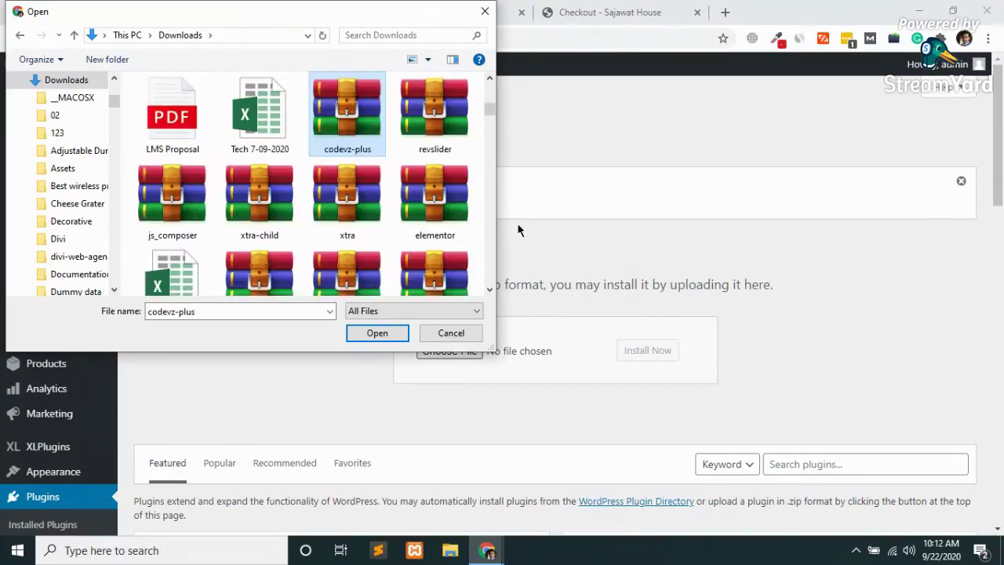
{"action": "key", "text": "c"}
{"action": "key", "text": "c"}
{"action": "key", "text": "c"}
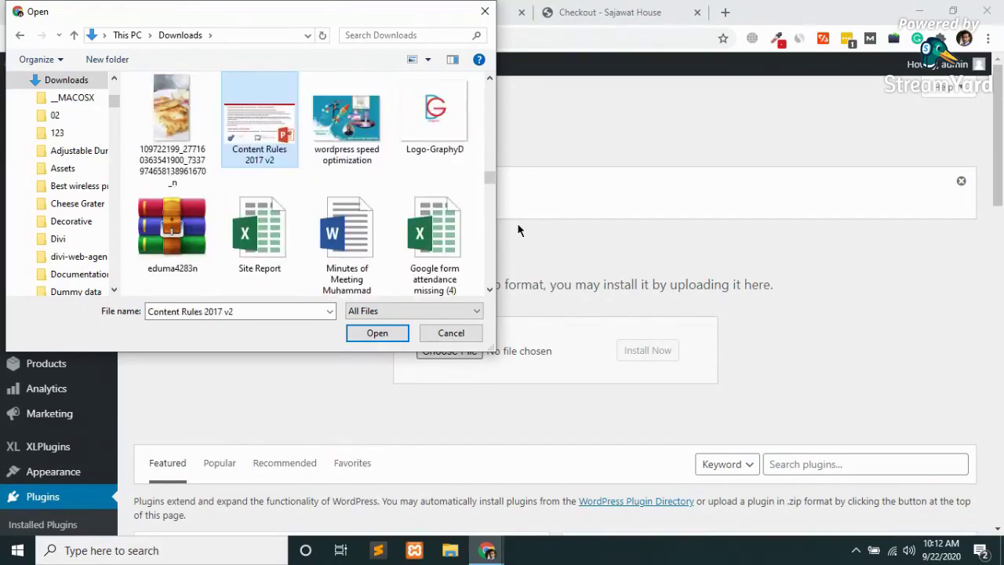
{"action": "key", "text": "c"}
{"action": "key", "text": "c"}
{"action": "key", "text": "c"}
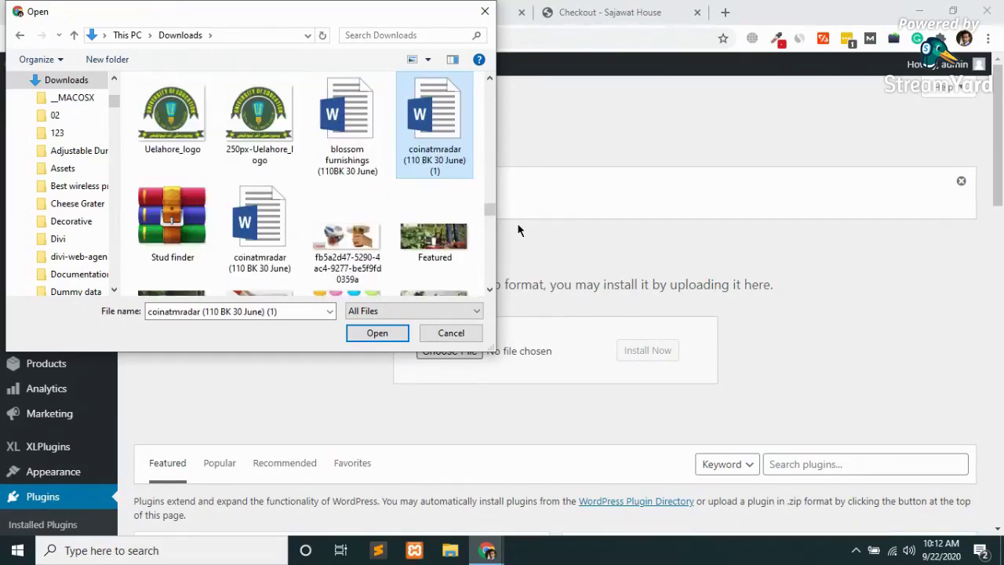
{"action": "key", "text": "c"}
{"action": "key", "text": "Escape"}
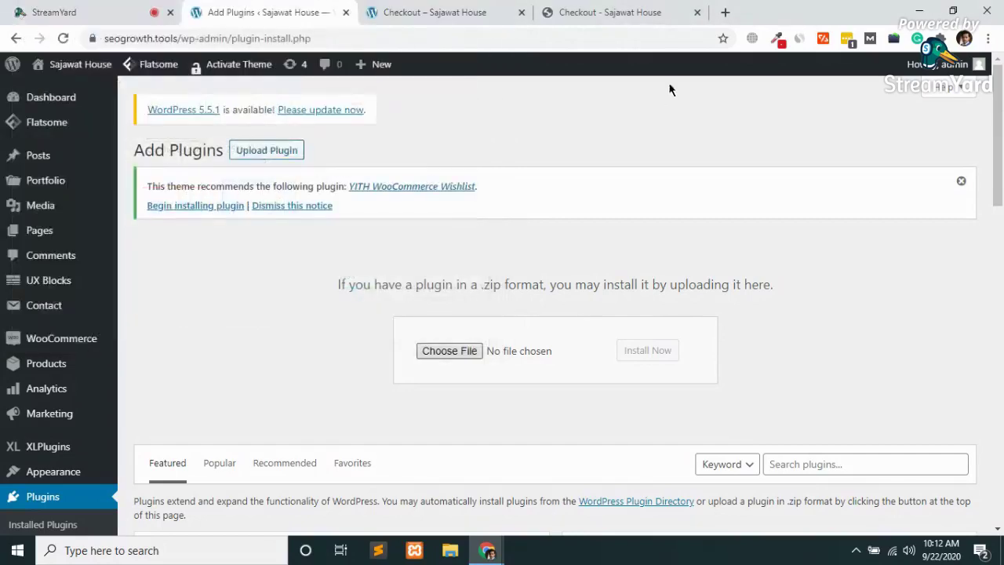
- Reopen the wordpress.org page of Checkout Field Editor (Checkout Manager) for WooCommerce, download the plugin and look through its description
{"action": "left_click", "coordinate": [629, 10]}
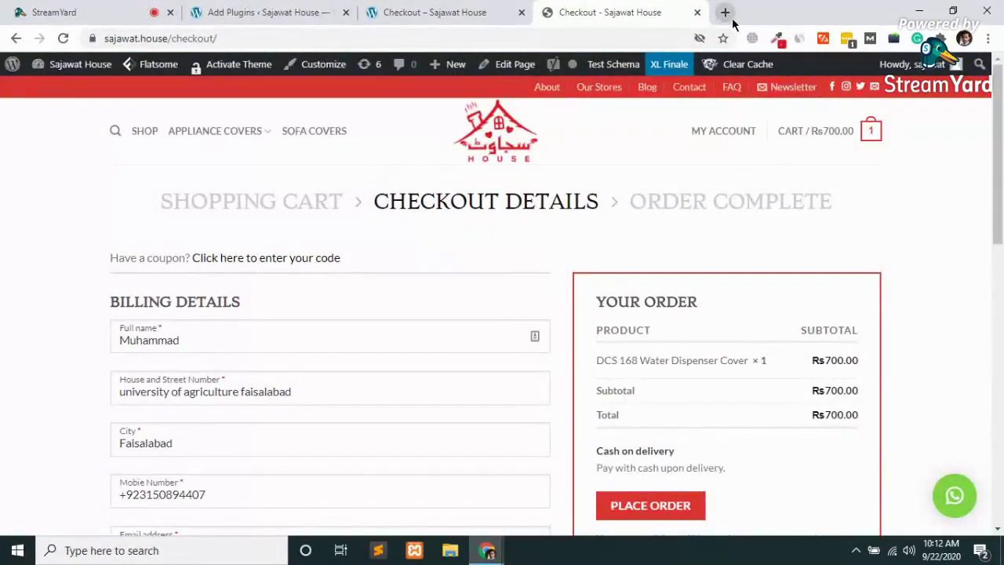
{"action": "key", "text": "ctrl+shift+t"}
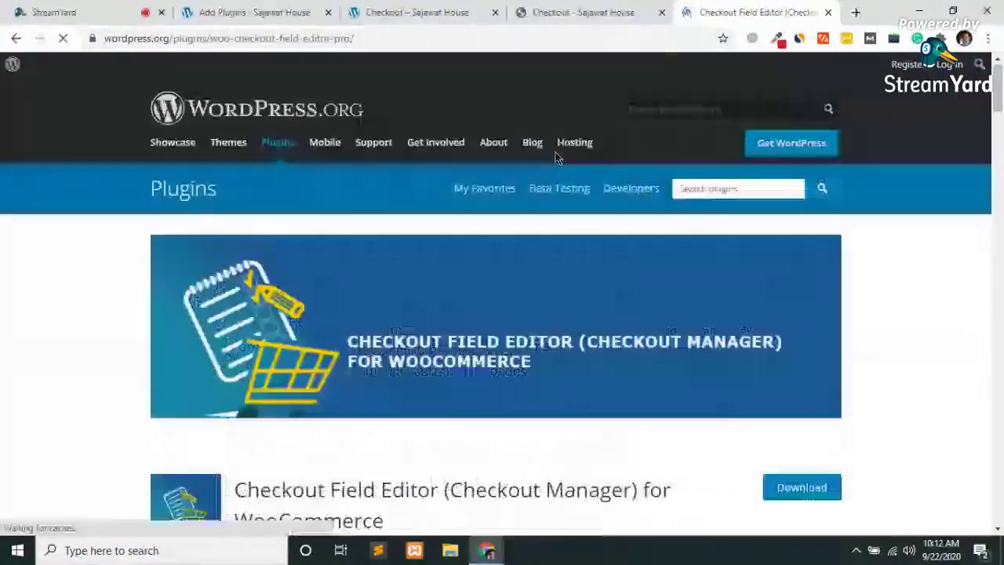
{"action": "scroll", "coordinate": [497, 294], "scroll_direction": "down", "scroll_amount": 4}
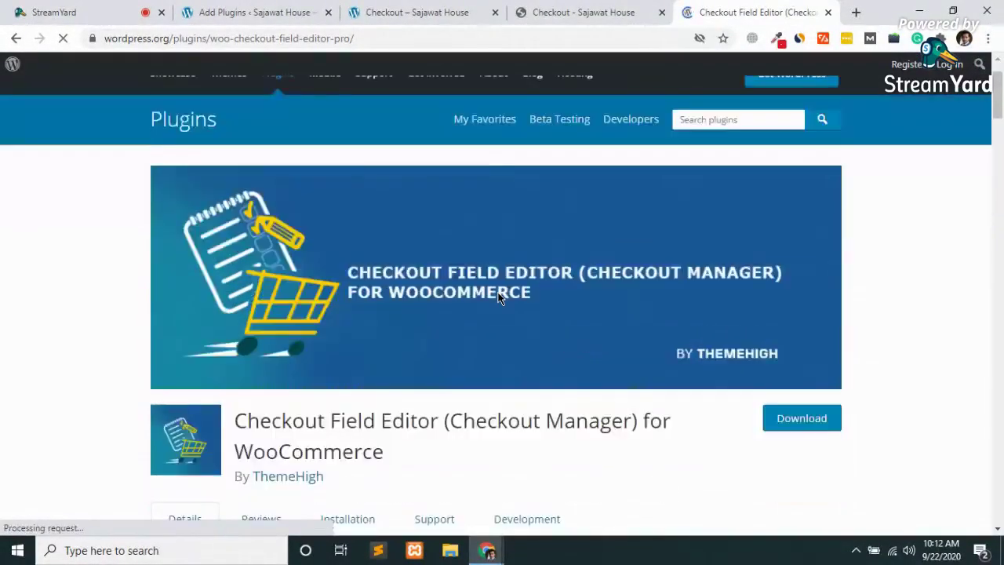
{"action": "left_click", "coordinate": [802, 221]}
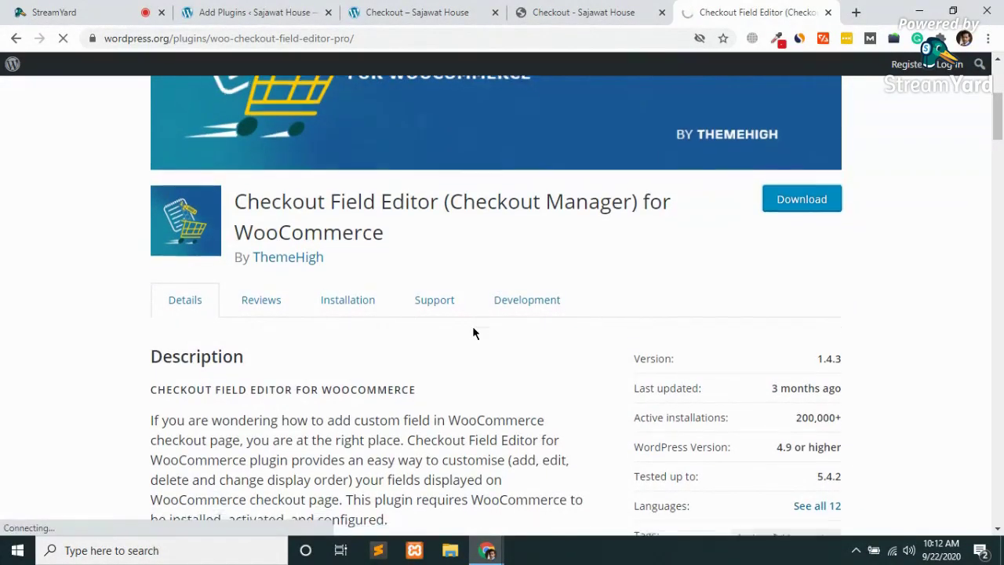
{"action": "scroll", "coordinate": [473, 332], "scroll_direction": "down", "scroll_amount": 10}
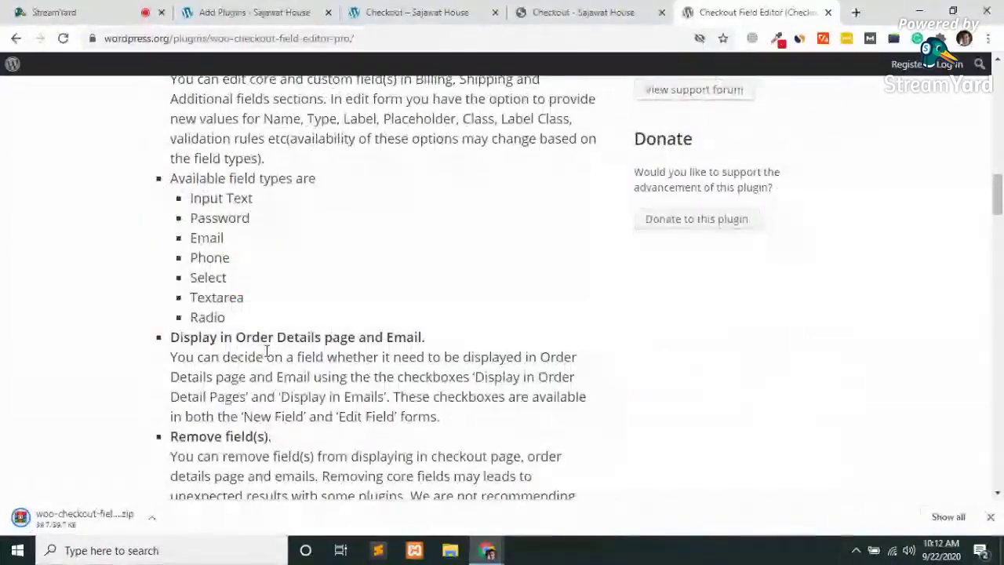
{"action": "scroll", "coordinate": [267, 351], "scroll_direction": "down", "scroll_amount": 10}
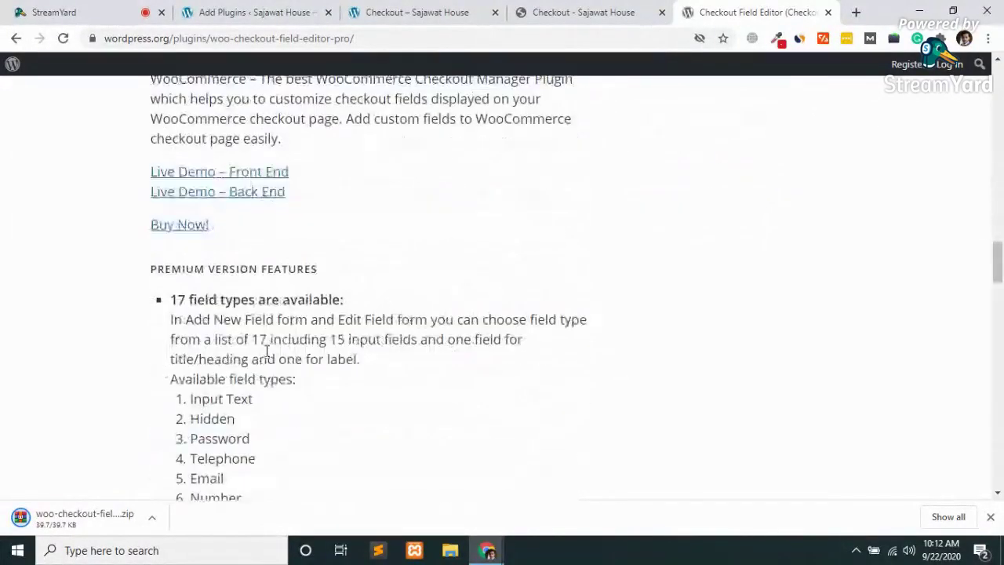
{"action": "scroll", "coordinate": [267, 351], "scroll_direction": "up", "scroll_amount": 20}
- Upload the downloaded woo-checkout-field-editor-pro (1).zip to seogrowth.tools, then install and activate the plugin
{"action": "left_click", "coordinate": [249, 9]}
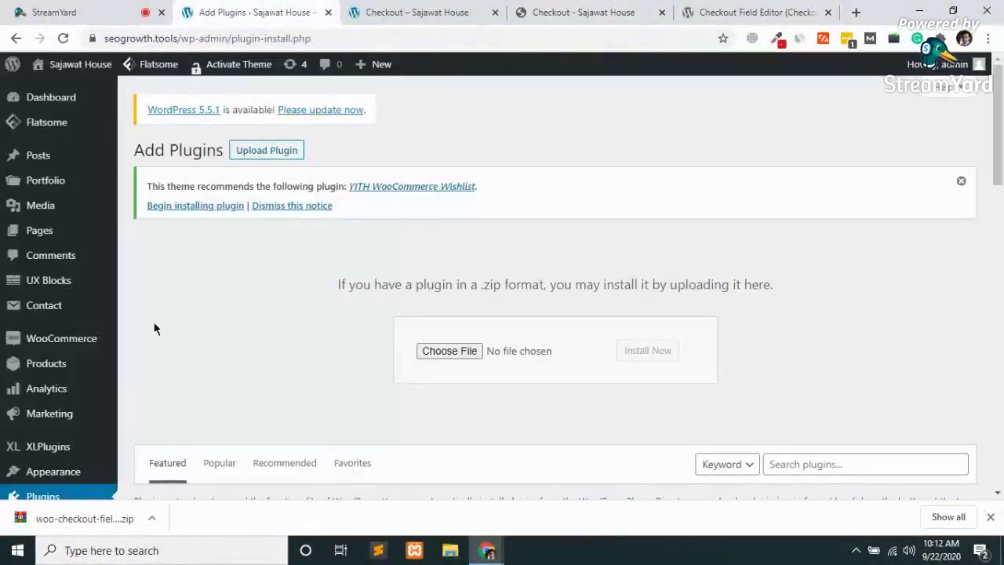
{"action": "left_click_drag", "start_coordinate": [79, 518], "coordinate": [466, 301]}
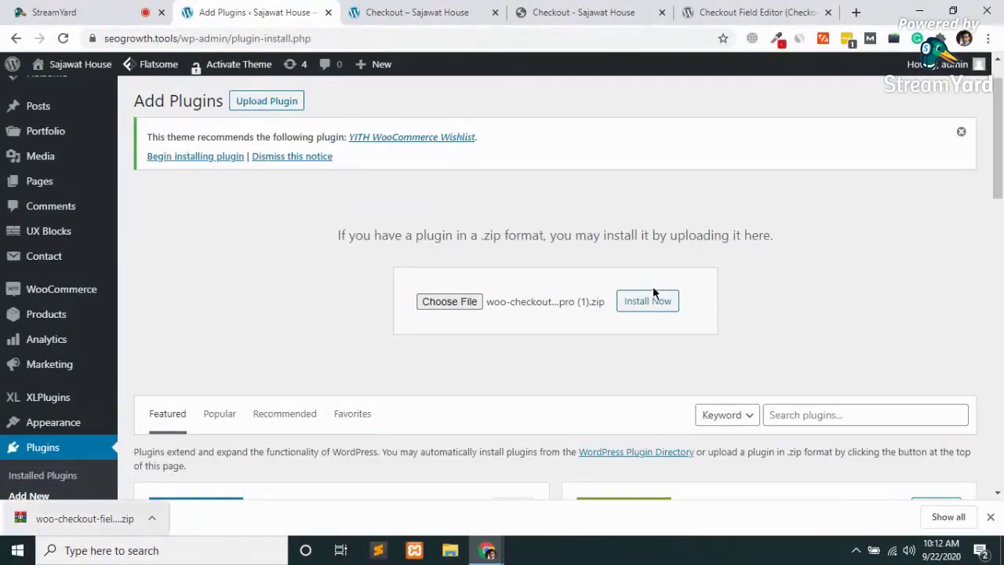
{"action": "left_click", "coordinate": [660, 304]}
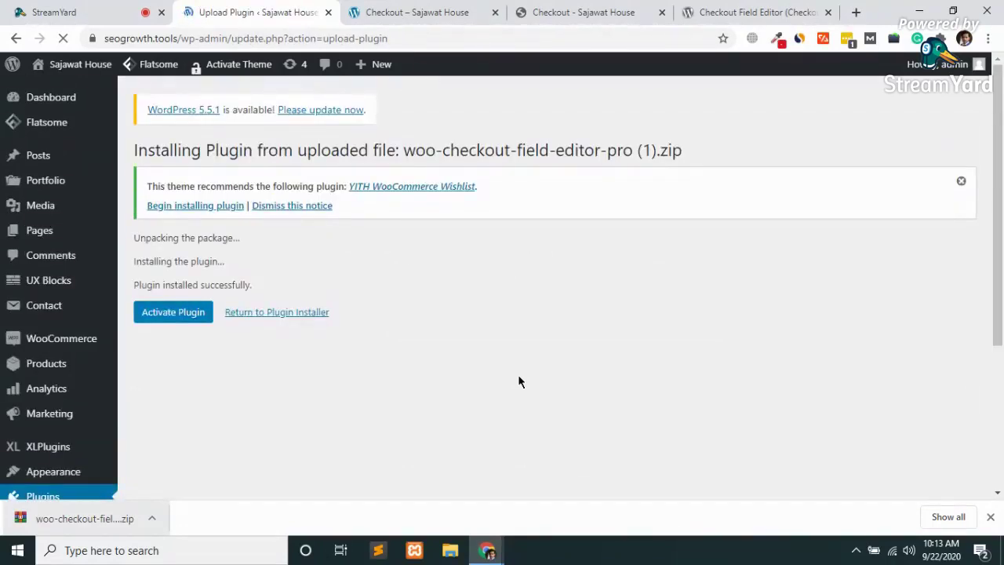
{"action": "left_click", "coordinate": [147, 320]}
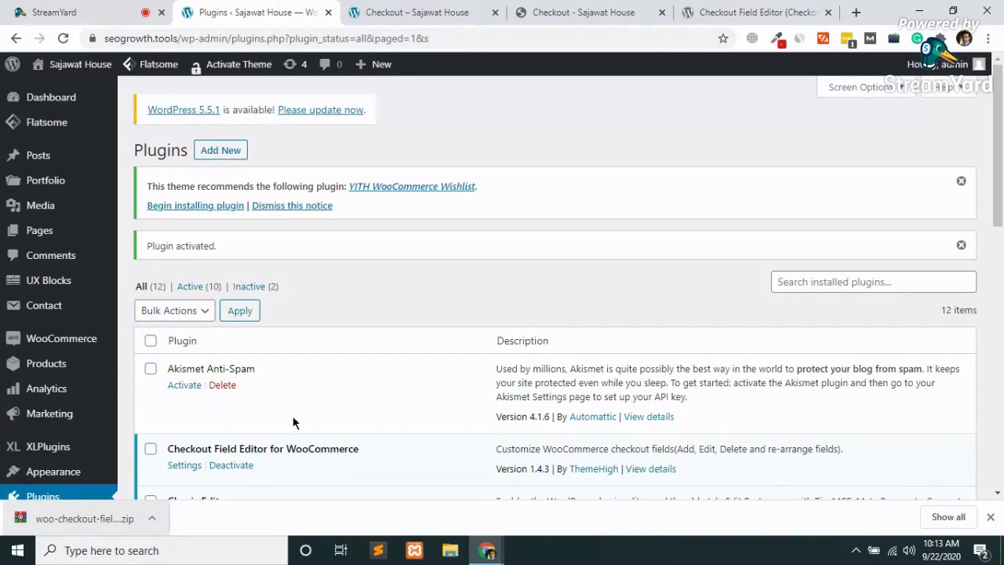
- Open the settings of Checkout Field Editor for WooCommerce and show its list of billing fields
{"action": "scroll", "coordinate": [330, 465], "scroll_direction": "down", "scroll_amount": 3}
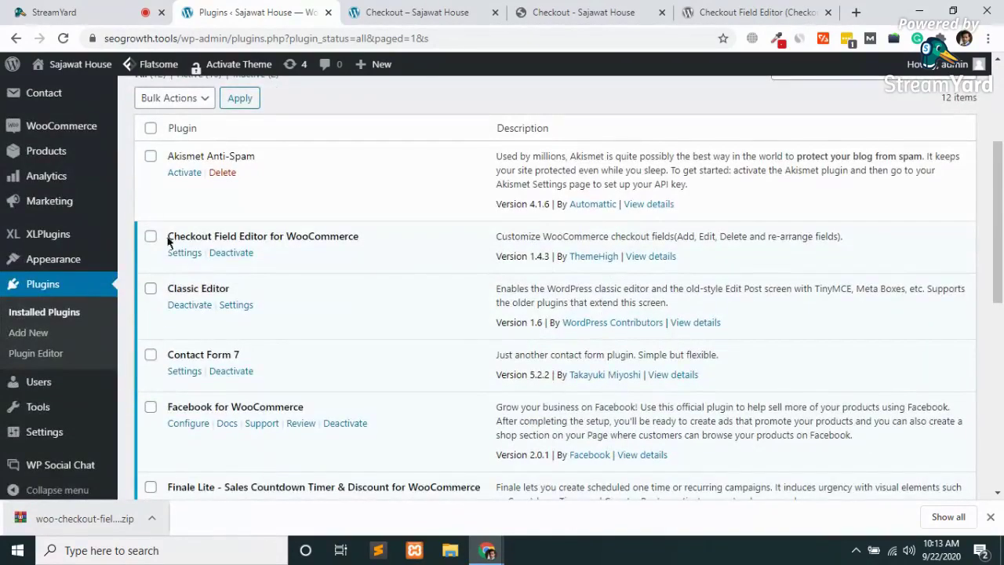
{"action": "left_click", "coordinate": [191, 255]}
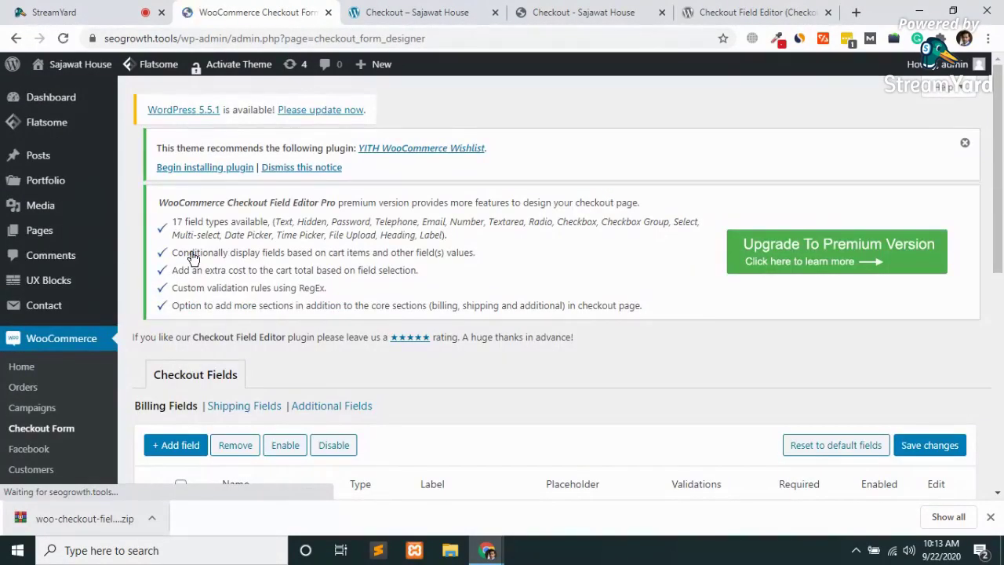
{"action": "scroll", "coordinate": [192, 259], "scroll_direction": "down", "scroll_amount": 4}
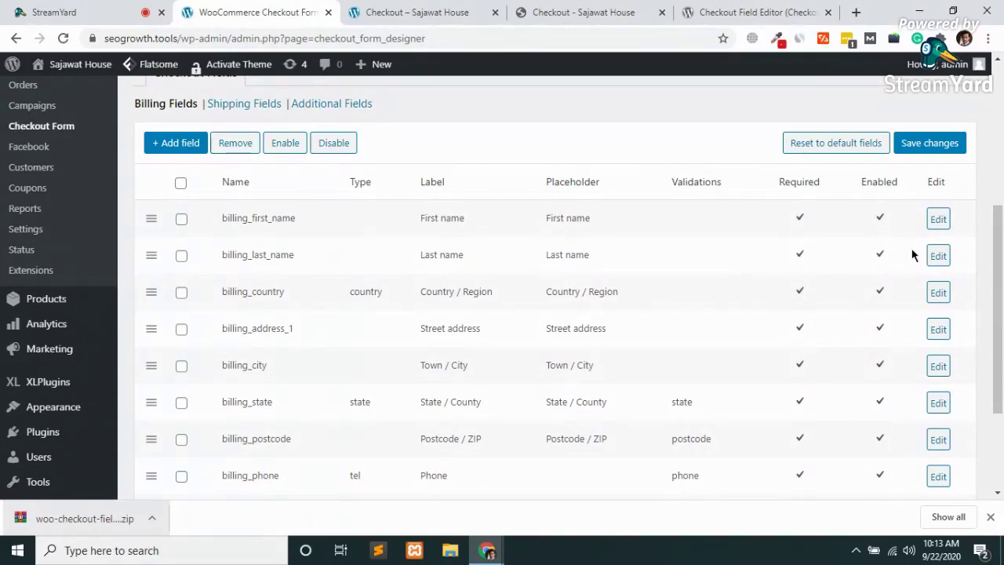
- Mark the billing_last_name field for removal from the billing fields
{"action": "left_click", "coordinate": [937, 256]}
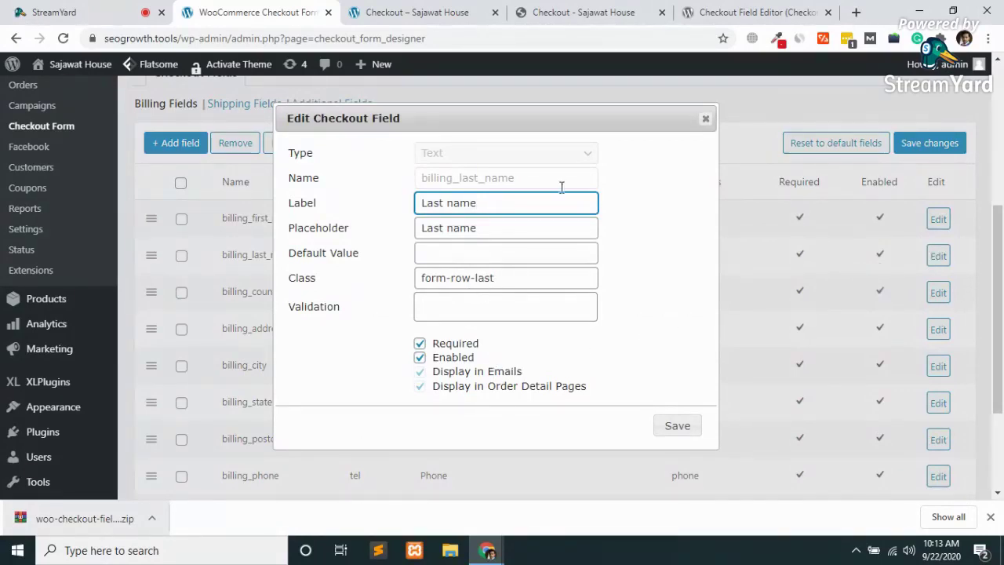
{"action": "left_click", "coordinate": [705, 121]}
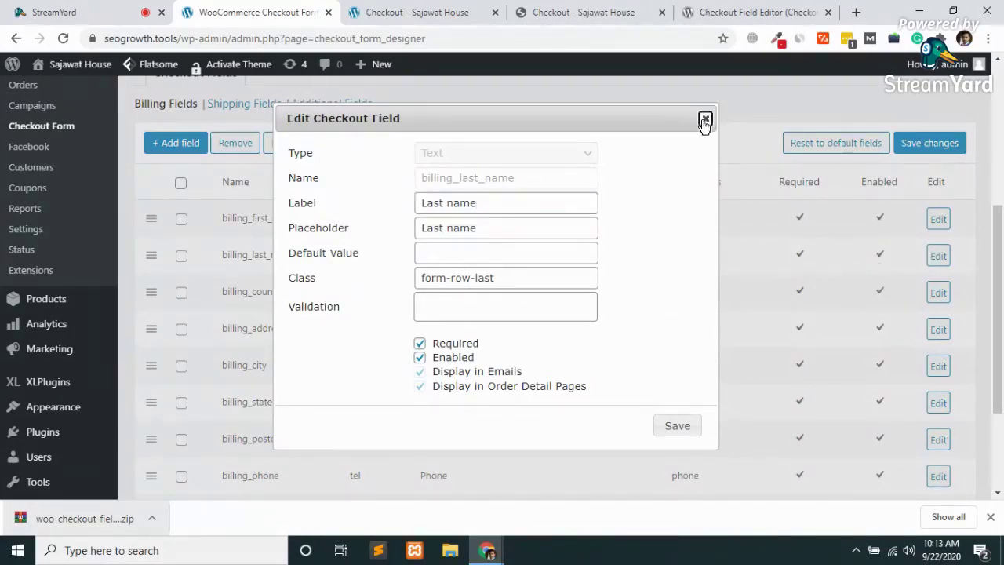
{"action": "left_click", "coordinate": [181, 256]}
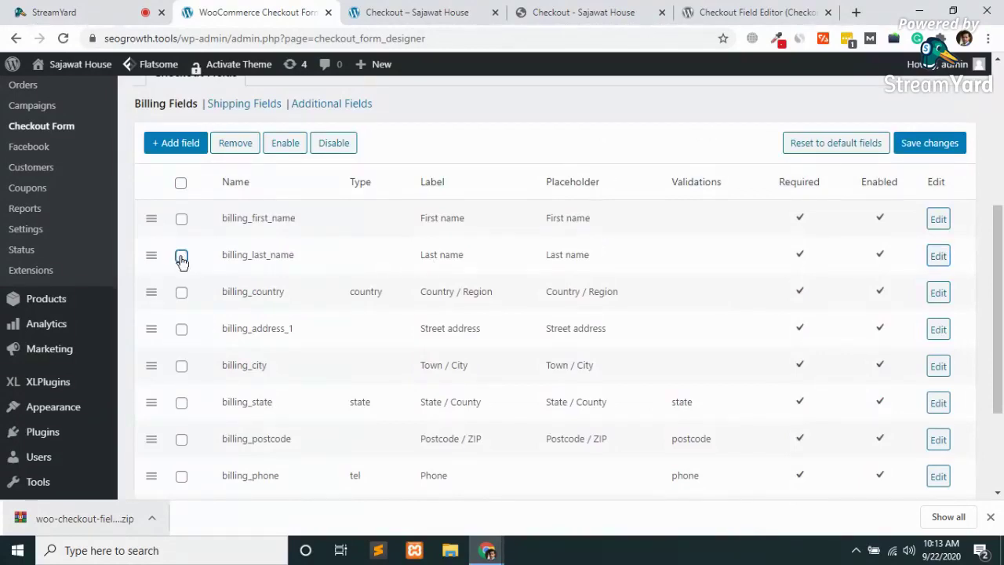
{"action": "left_click", "coordinate": [235, 152]}
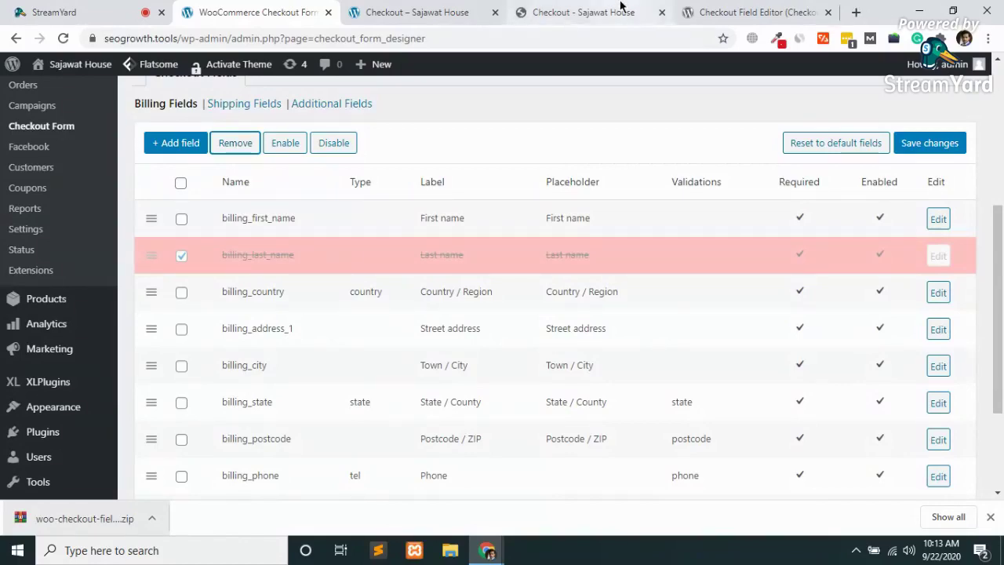
- Check which billing fields the sajawat.house checkout page uses, and close the other store's checkout page
{"action": "left_click", "coordinate": [584, 12]}
{"action": "scroll", "coordinate": [431, 265], "scroll_direction": "down", "scroll_amount": 2}
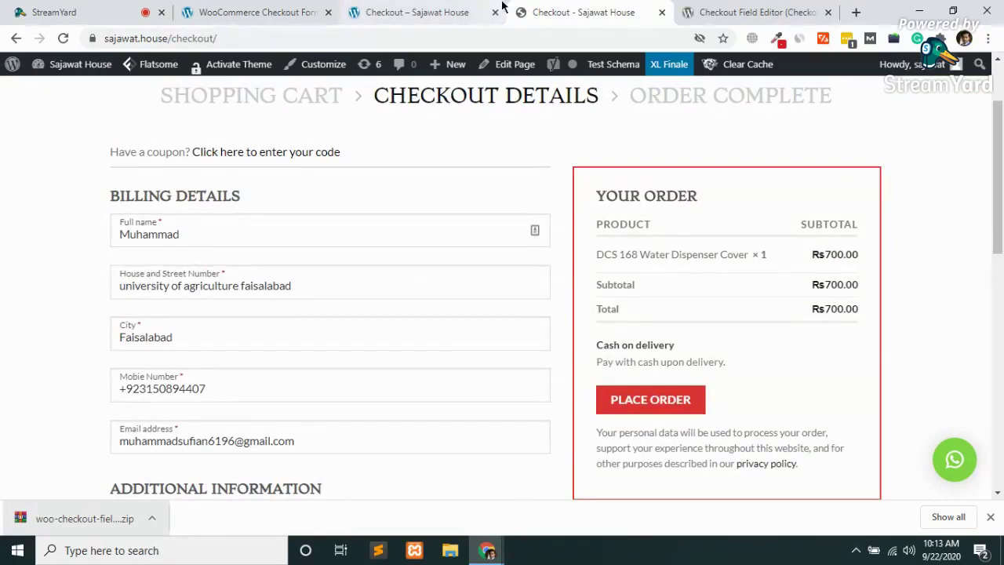
{"action": "left_click", "coordinate": [291, 8]}
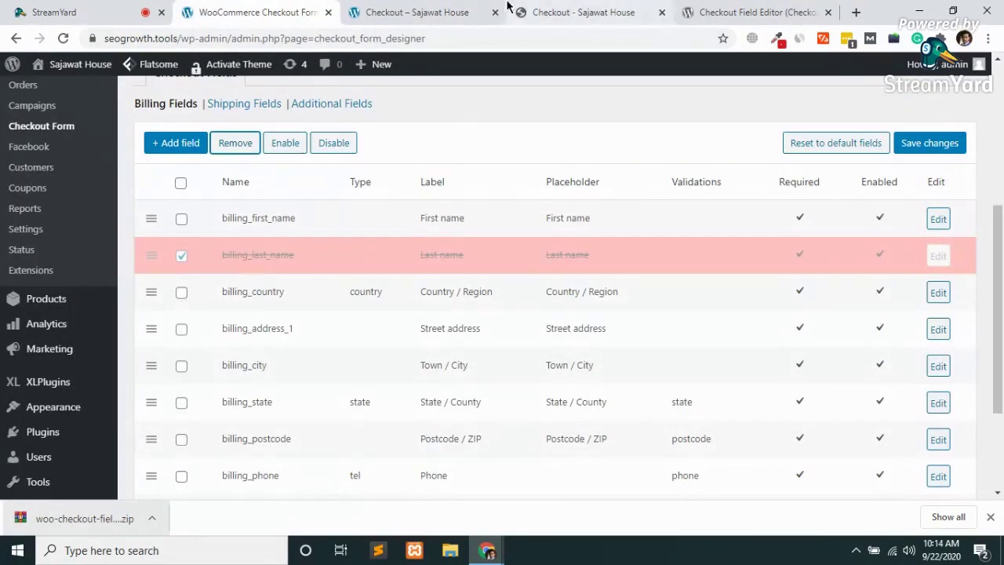
{"action": "left_click", "coordinate": [549, 11]}
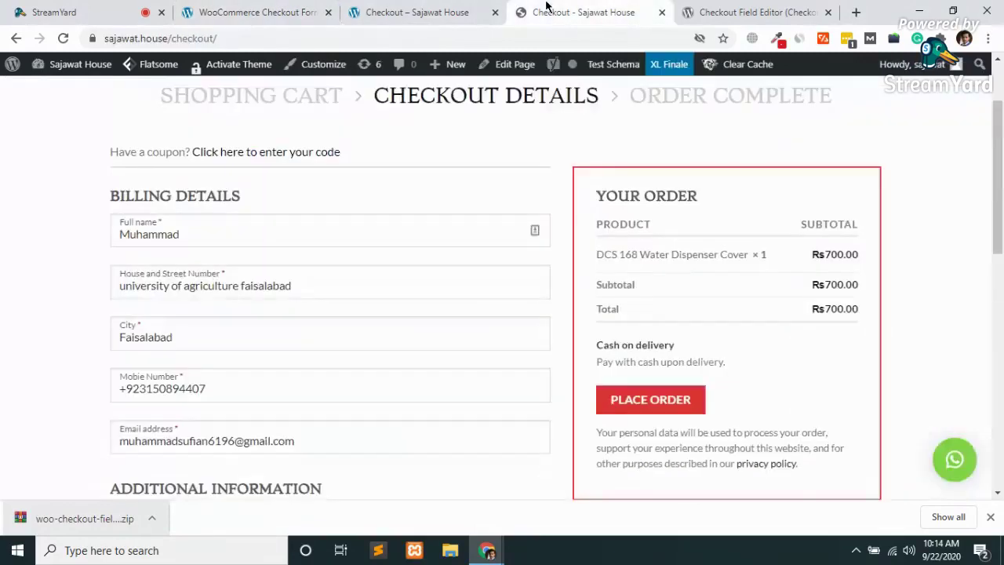
{"action": "left_click", "coordinate": [495, 13]}
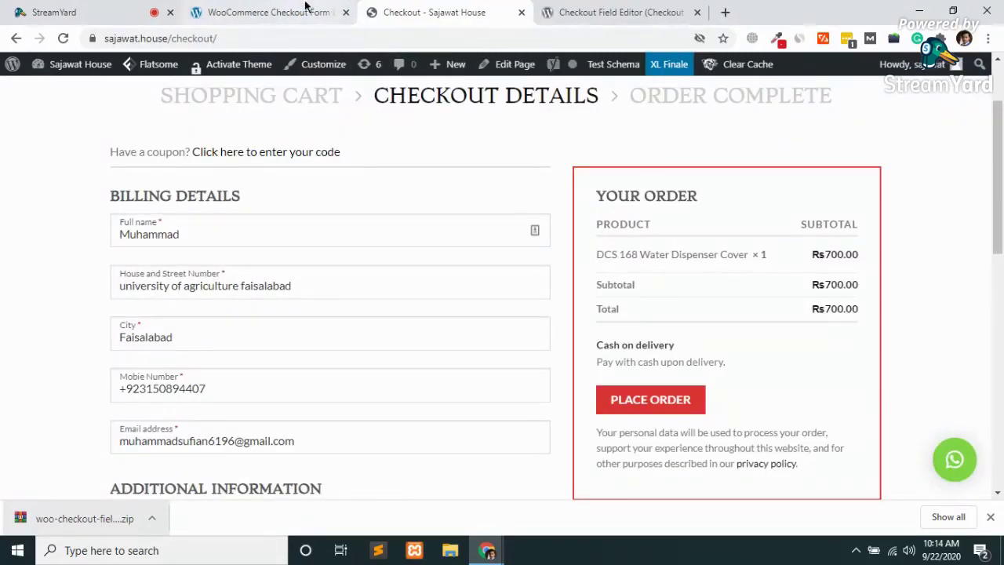
{"action": "left_click", "coordinate": [306, 9]}
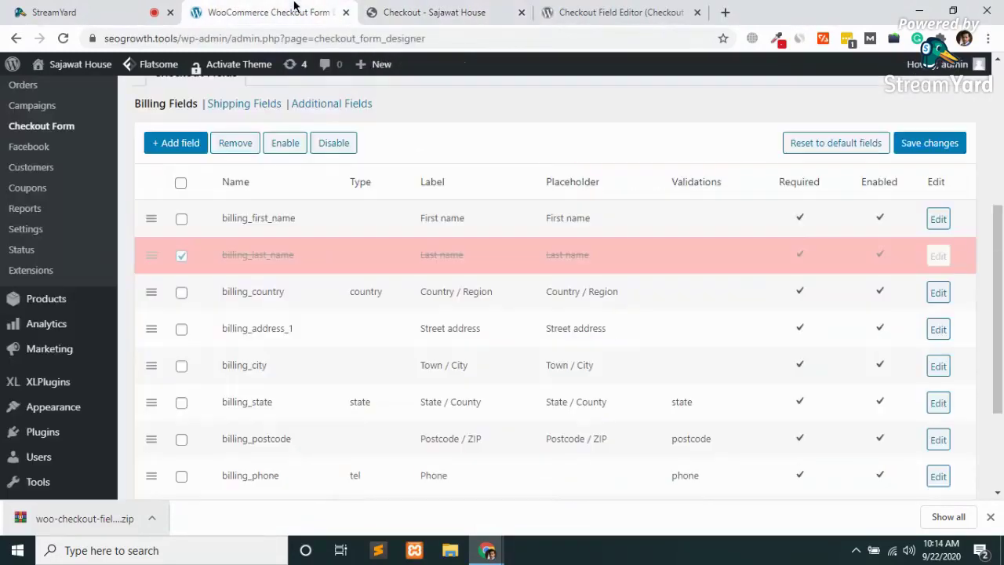
- Mark the billing_country, billing_state and billing_postcode fields for removal from the billing fields
{"action": "left_click", "coordinate": [182, 292]}
{"action": "left_click", "coordinate": [181, 403]}
{"action": "left_click", "coordinate": [181, 441]}
{"action": "scroll", "coordinate": [180, 450], "scroll_direction": "down", "scroll_amount": 1}
{"action": "scroll", "coordinate": [180, 445], "scroll_direction": "down", "scroll_amount": 2}
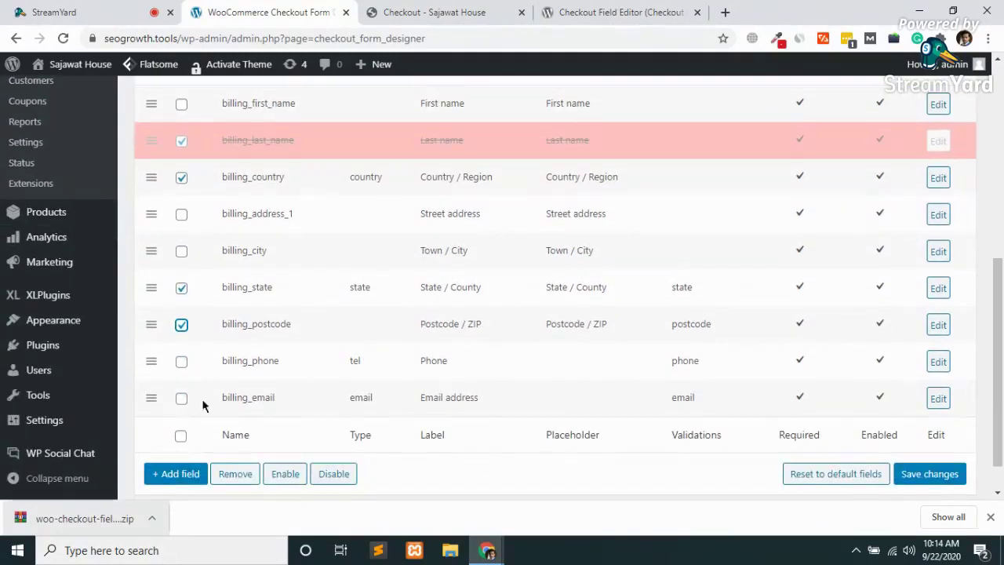
{"action": "scroll", "coordinate": [218, 327], "scroll_direction": "up", "scroll_amount": 3}
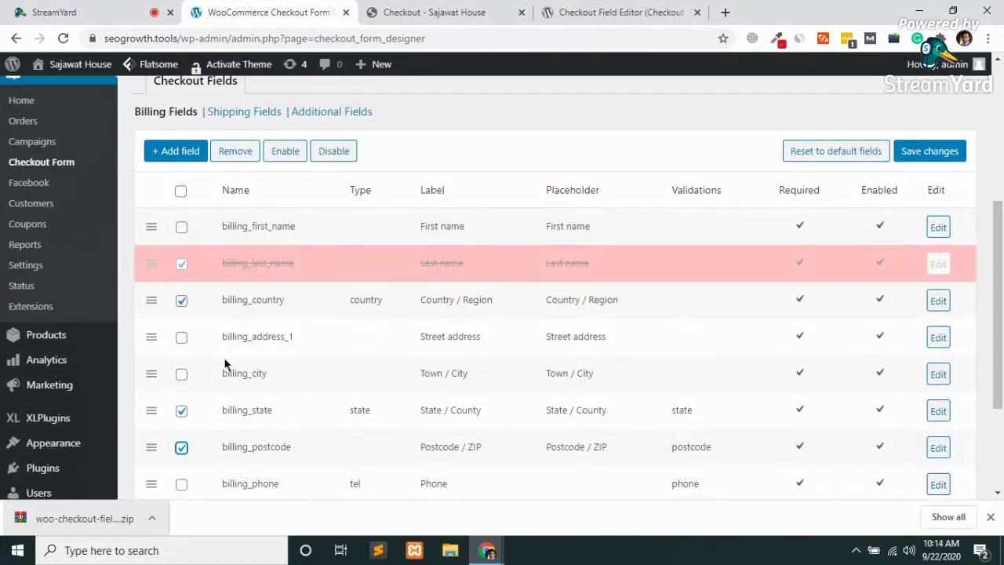
{"action": "left_click", "coordinate": [242, 160]}
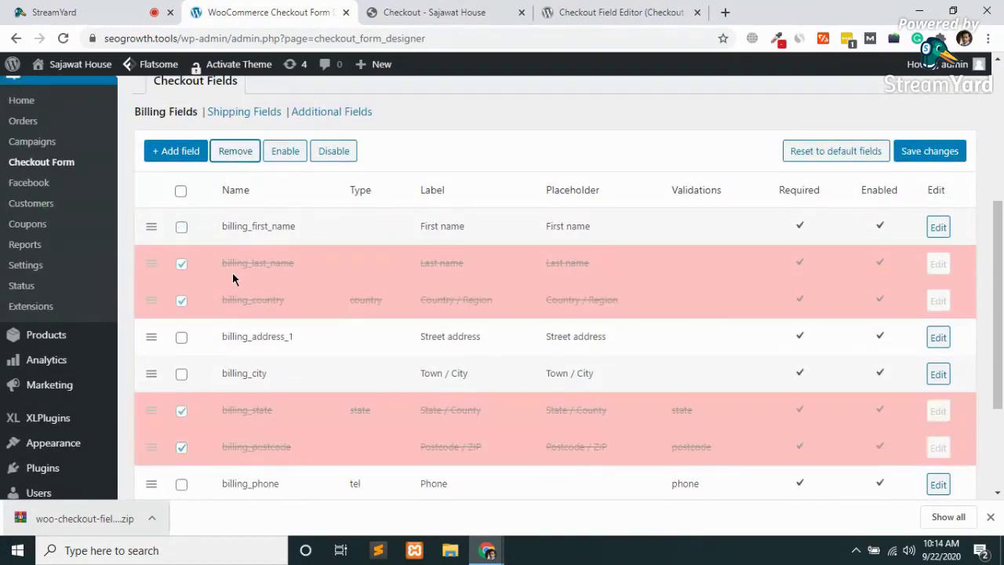
- Save the billing field removals and open the seogrowth.tools checkout page in a new browser tab
{"action": "left_click", "coordinate": [941, 152]}
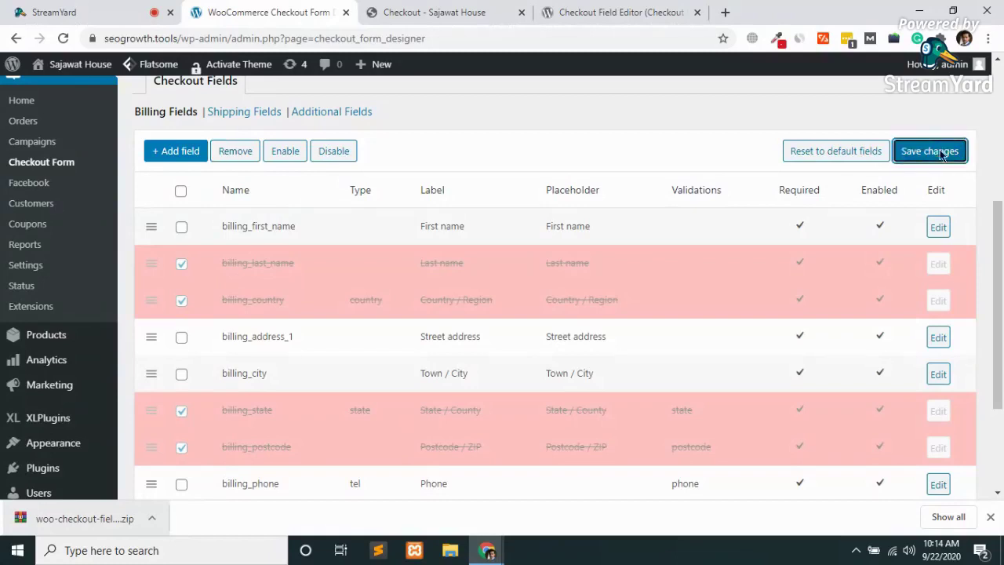
{"action": "left_click", "coordinate": [725, 12]}
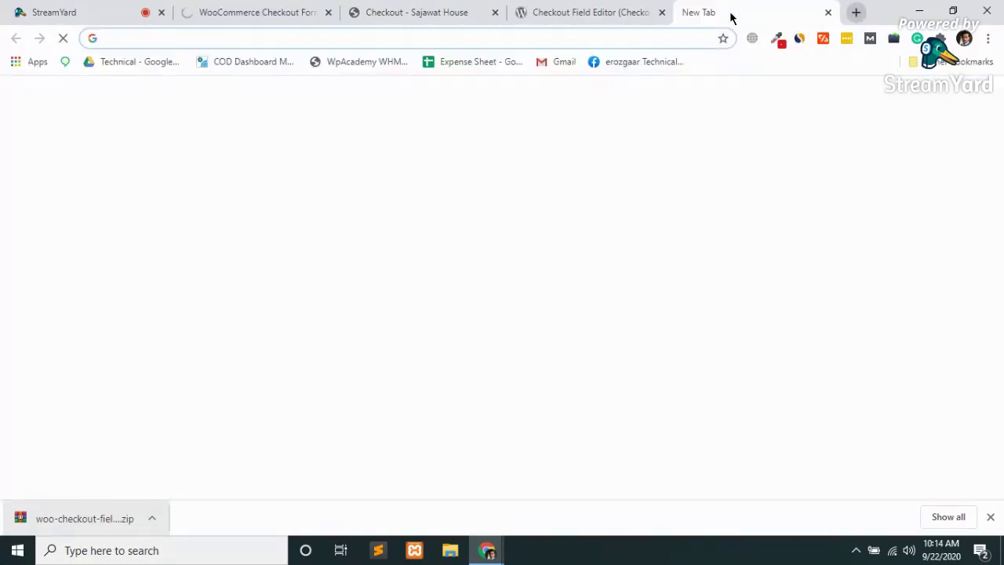
{"action": "type", "text": "se"}
{"action": "key", "text": "Return"}
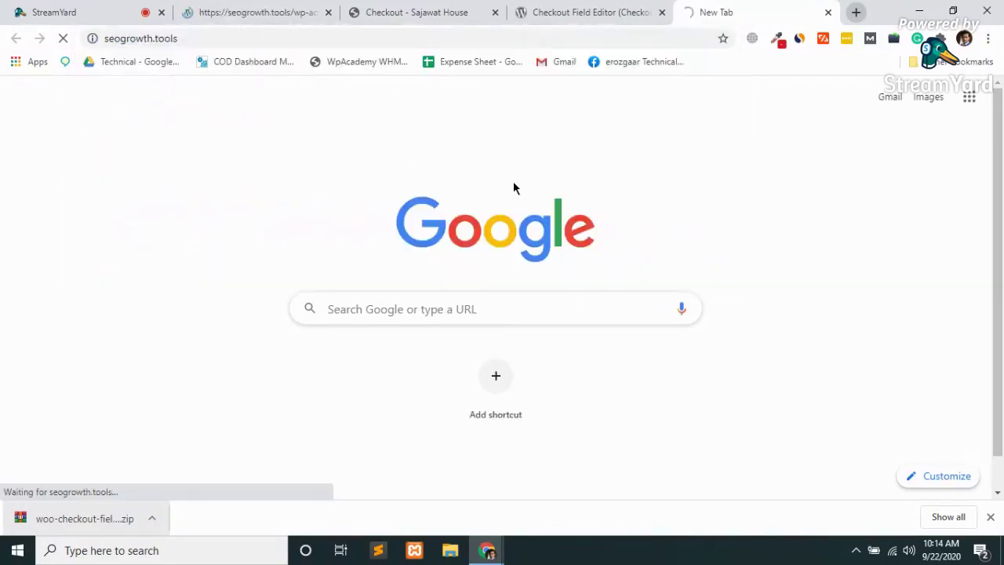
{"action": "left_click", "coordinate": [204, 38]}
{"action": "key", "text": "End"}
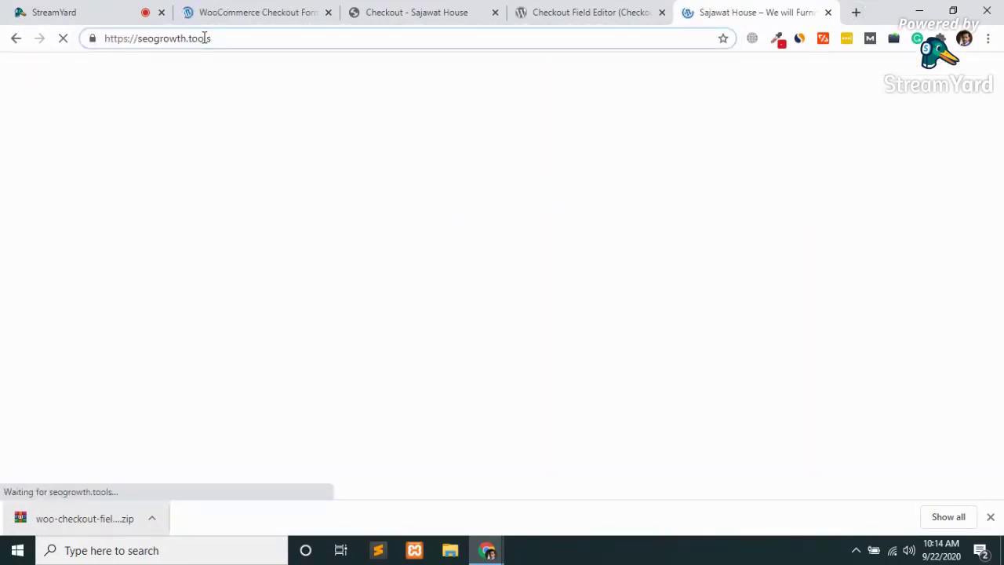
{"action": "type", "text": "chec"}
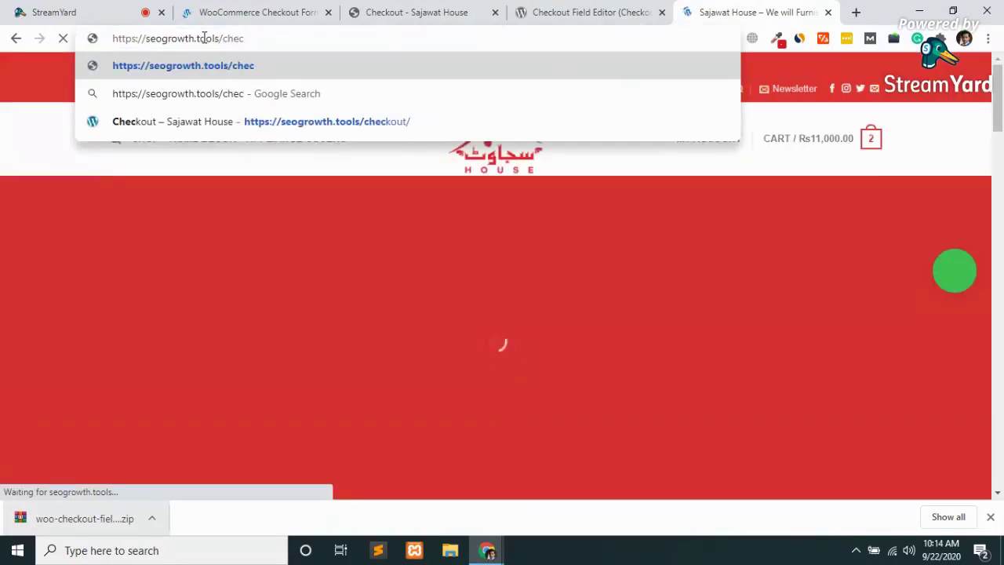
{"action": "key", "text": "Down"}
{"action": "key", "text": "Down"}
{"action": "key", "text": "Return"}
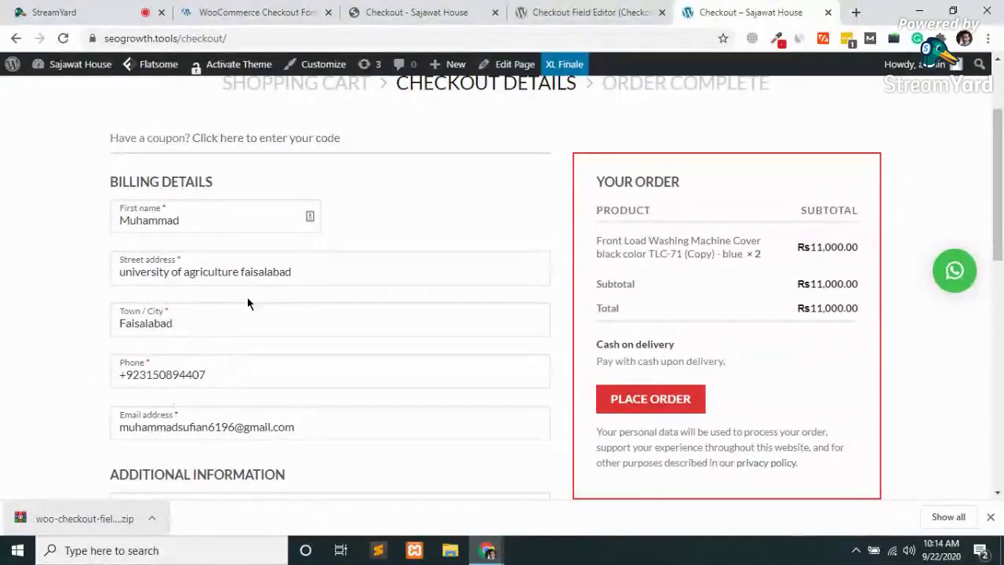
- Close the WordPress.org plugin page and compare the billing fields on the seogrowth.tools checkout with those on the sajawat.house checkout
{"action": "left_click", "coordinate": [588, 12]}
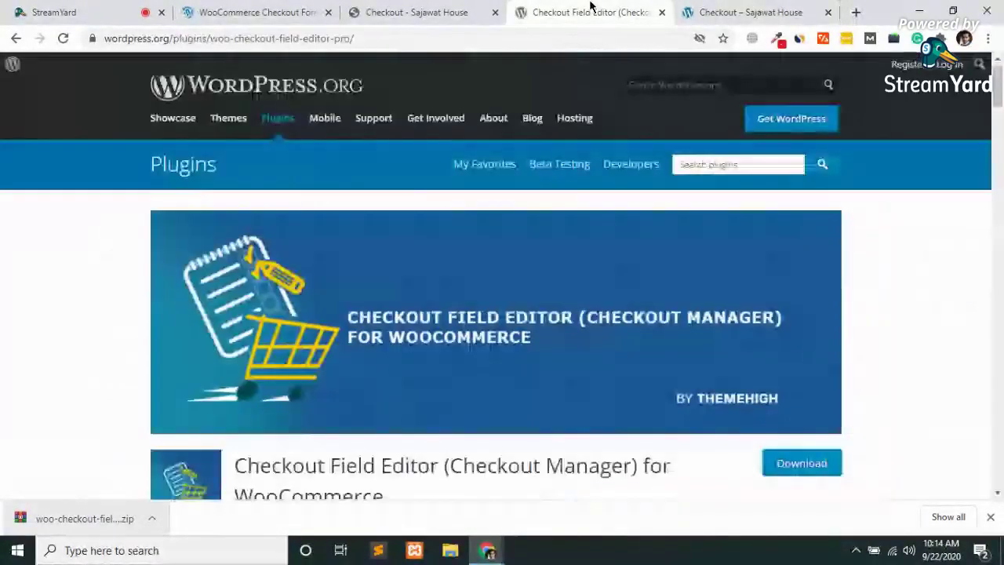
{"action": "left_click", "coordinate": [662, 13]}
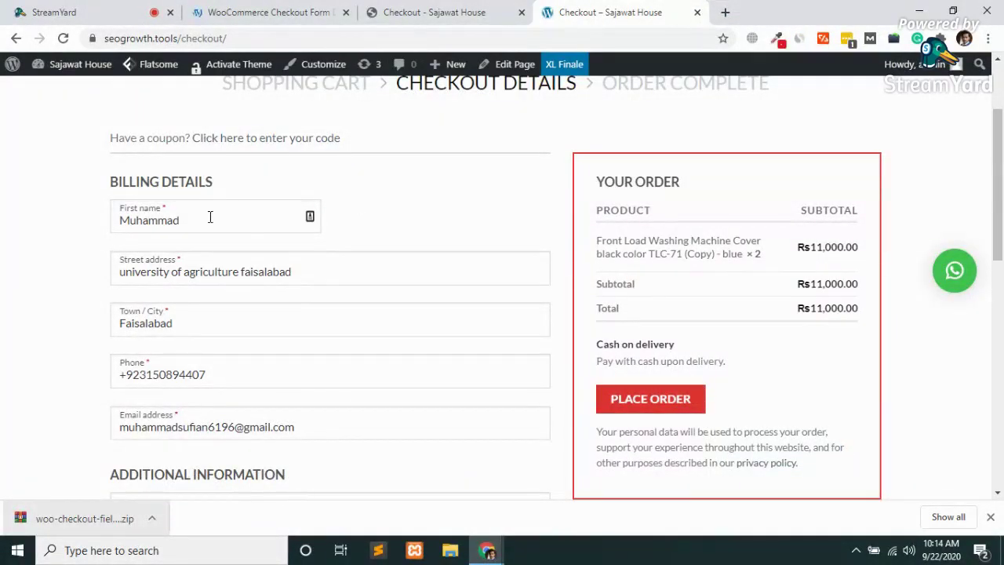
{"action": "left_click", "coordinate": [429, 10]}
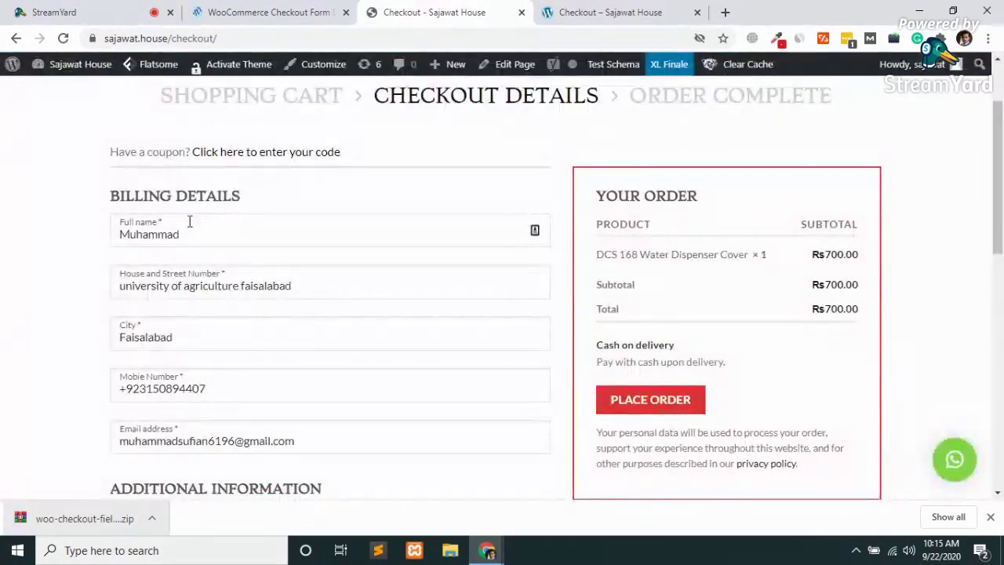
{"action": "left_click", "coordinate": [585, 9]}
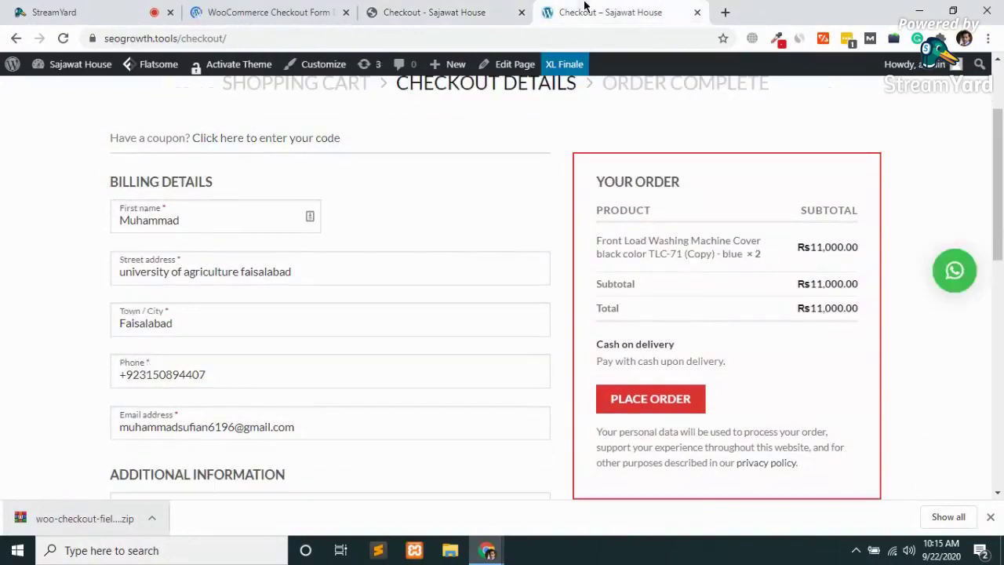
{"action": "left_click", "coordinate": [497, 10]}
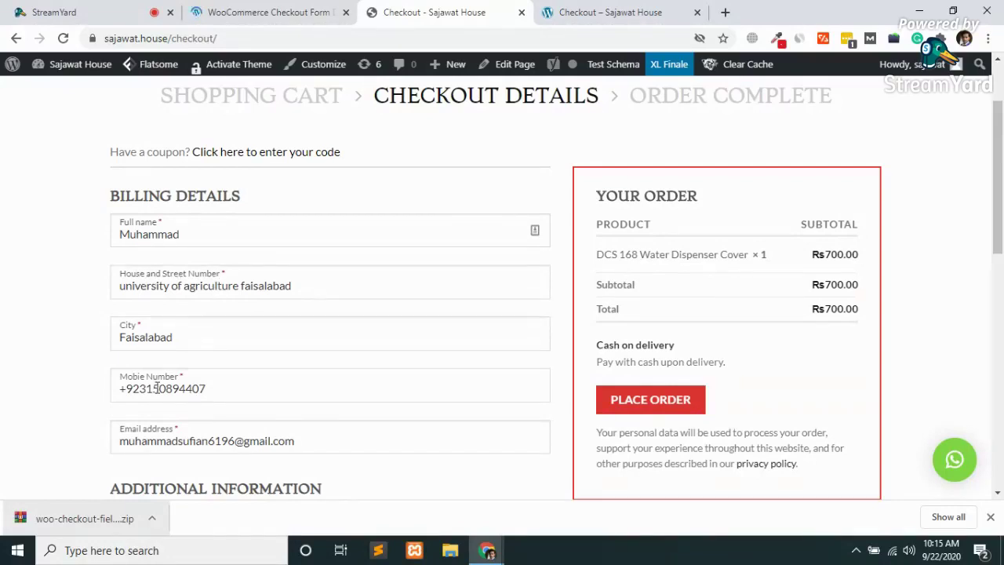
{"action": "left_click", "coordinate": [631, 10]}
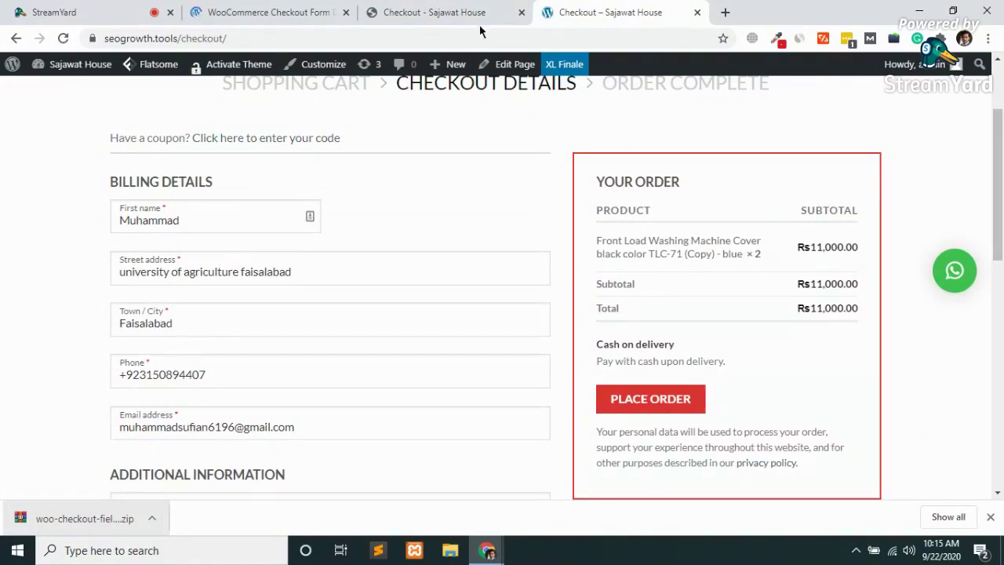
{"action": "left_click", "coordinate": [425, 8]}
- Edit the billing_first_name field in the seogrowth.tools checkout form editor and change its label to "Full Name"
{"action": "left_click", "coordinate": [251, 8]}
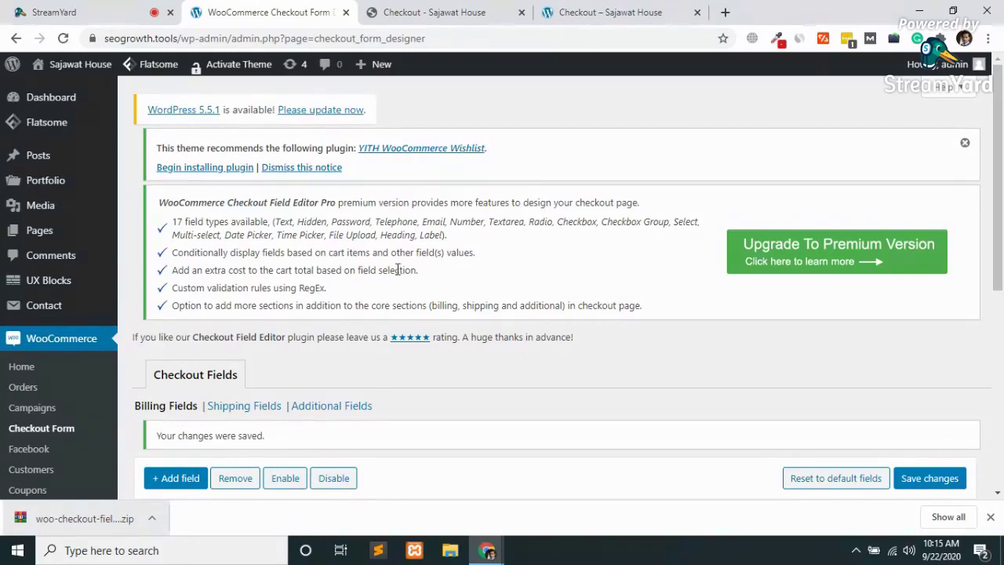
{"action": "scroll", "coordinate": [397, 269], "scroll_direction": "down", "scroll_amount": 3}
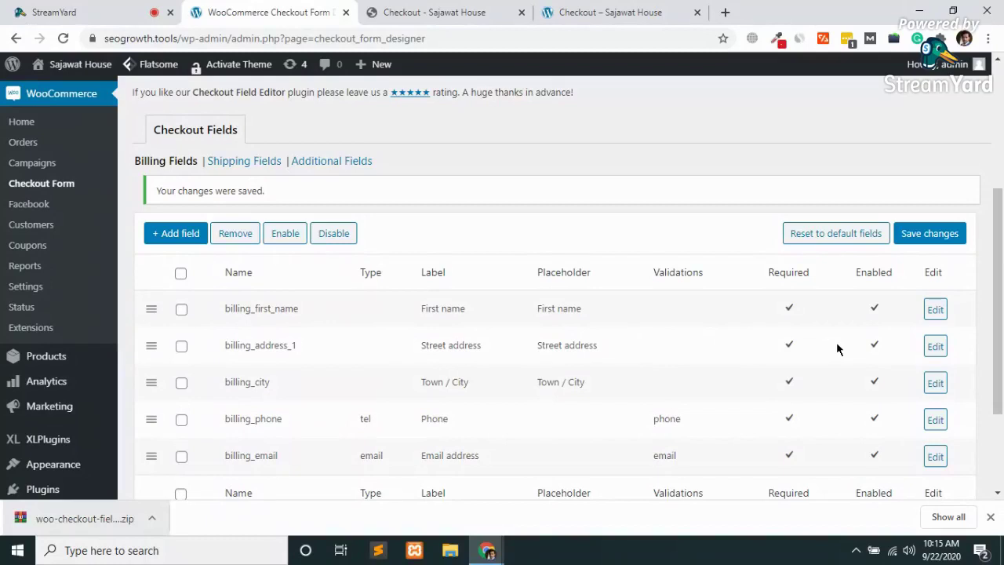
{"action": "left_click", "coordinate": [935, 310]}
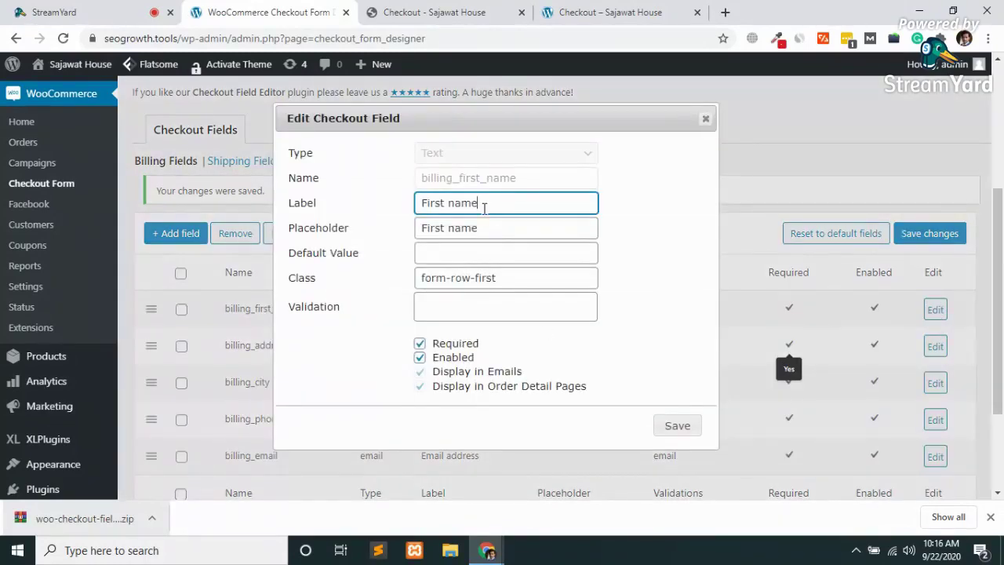
{"action": "key", "text": "BackSpace"}
{"action": "key", "text": "BackSpace"}
{"action": "key", "text": "BackSpace"}
{"action": "key", "text": "BackSpace"}
{"action": "key", "text": "BackSpace"}
{"action": "key", "text": "BackSpace"}
{"action": "key", "text": "BackSpace"}
{"action": "key", "text": "BackSpace"}
{"action": "key", "text": "BackSpace"}
{"action": "type", "text": "Full Name"}
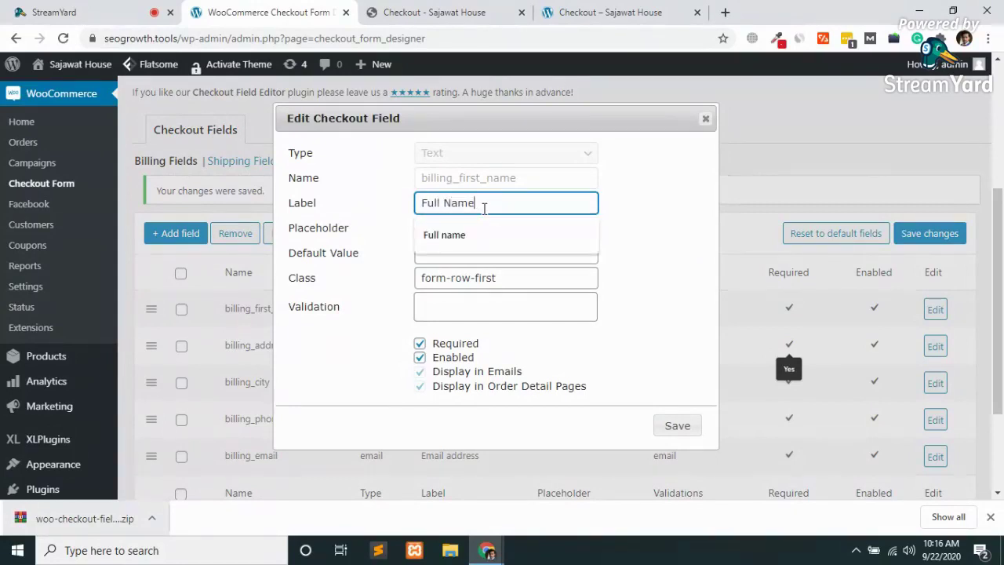
- Set the billing_first_name placeholder to "Full name" and save the field
{"action": "key", "text": "Tab"}
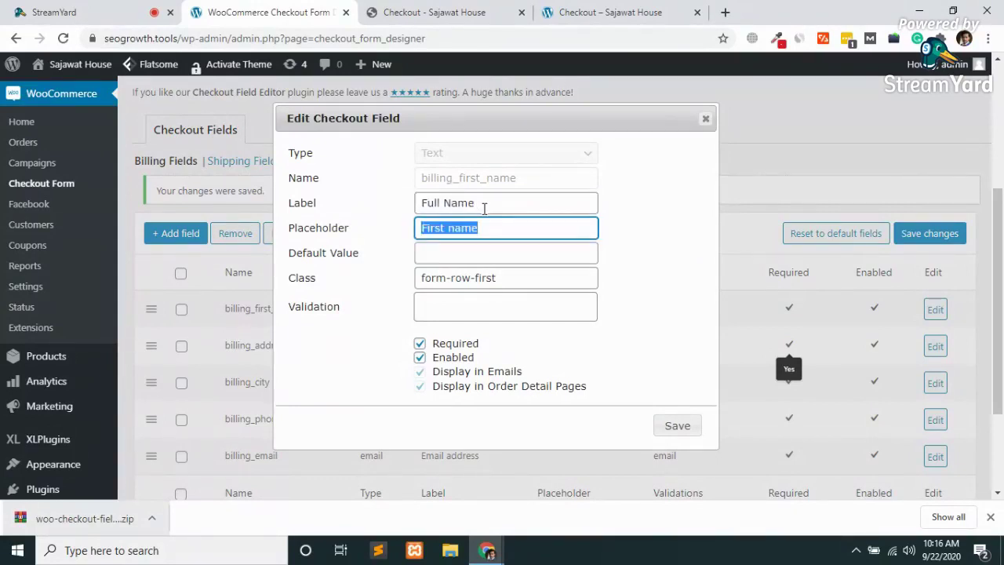
{"action": "type", "text": "F"}
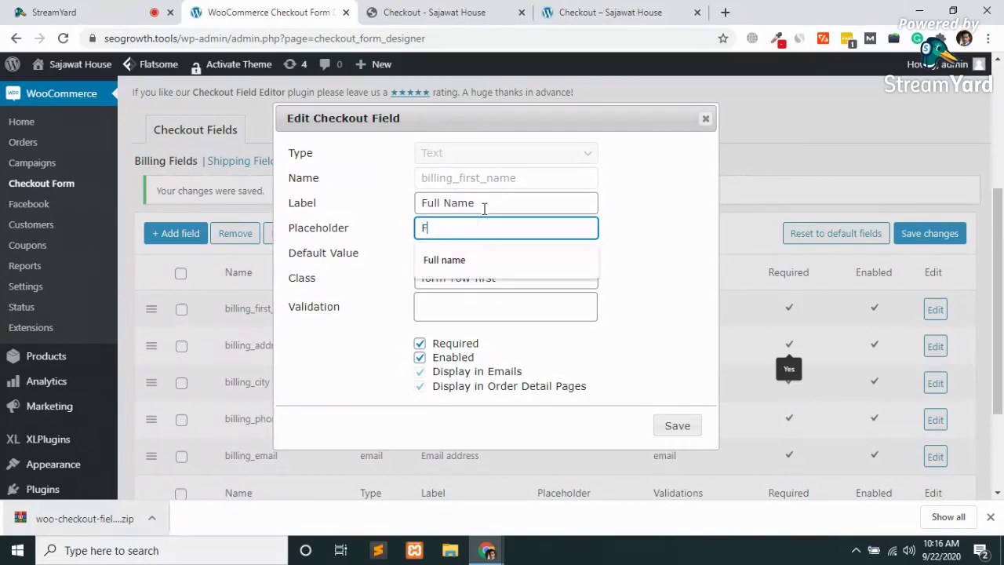
{"action": "key", "text": "Down"}
{"action": "key", "text": "Return"}
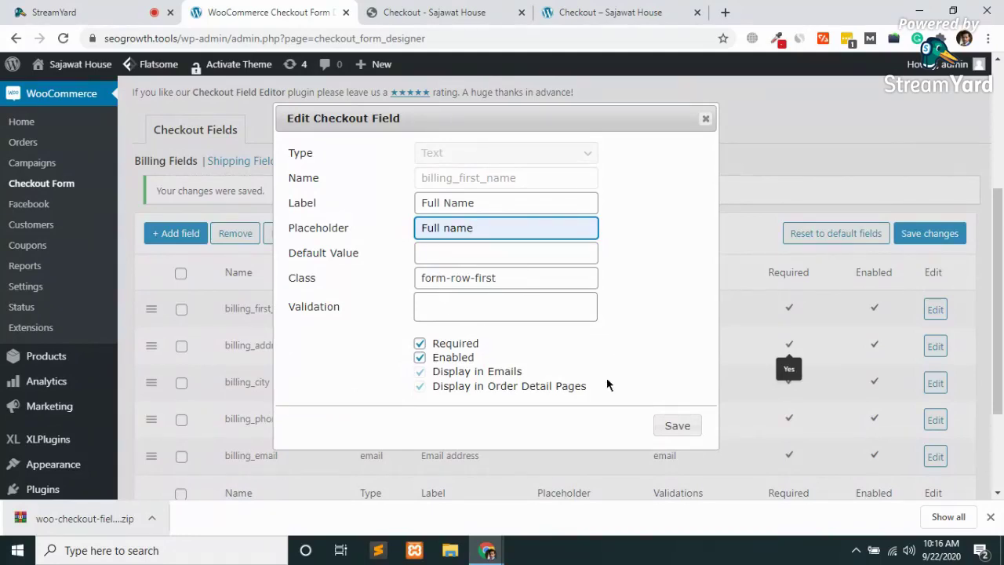
{"action": "left_click", "coordinate": [682, 427]}
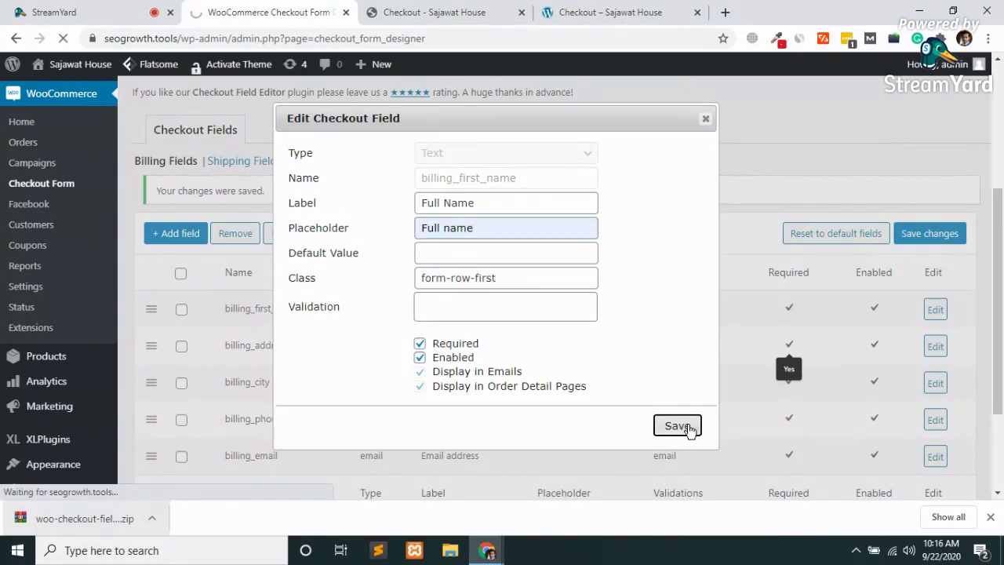
- Reload the seogrowth.tools checkout page and empty its name field to check the new label and placeholder
{"action": "left_click", "coordinate": [439, 12]}
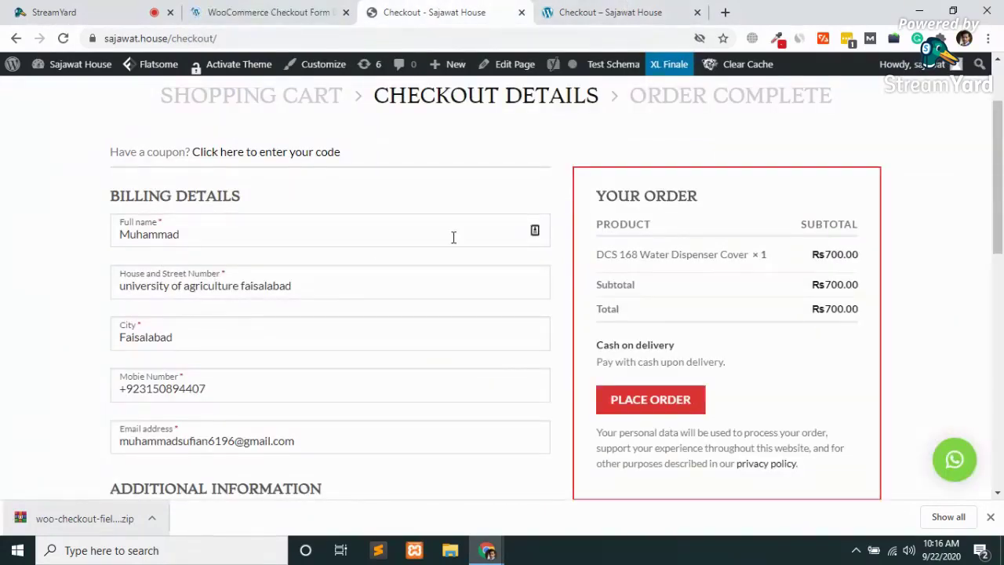
{"action": "key", "text": "ctrl+Tab"}
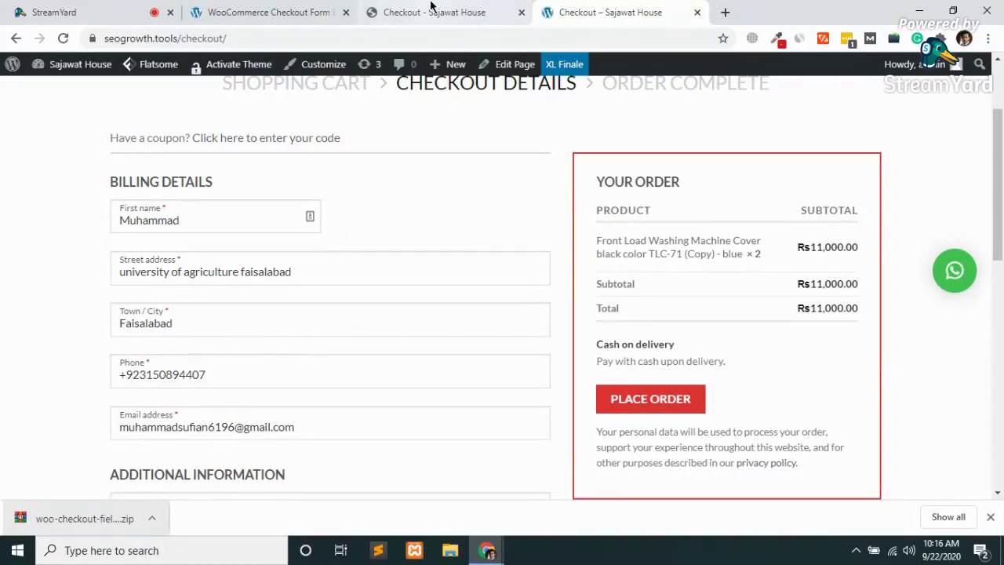
{"action": "key", "text": "F5"}
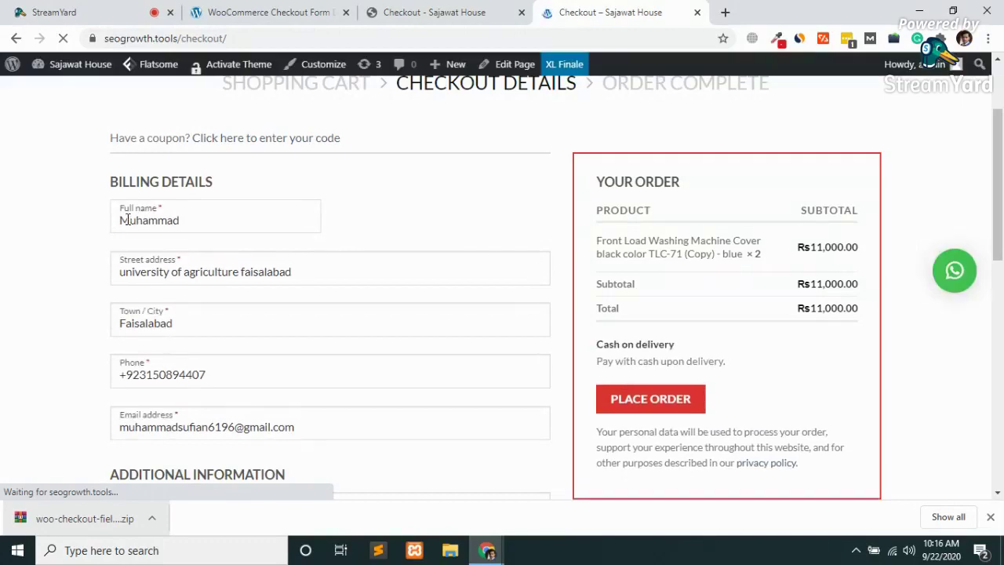
{"action": "left_click", "coordinate": [206, 224]}
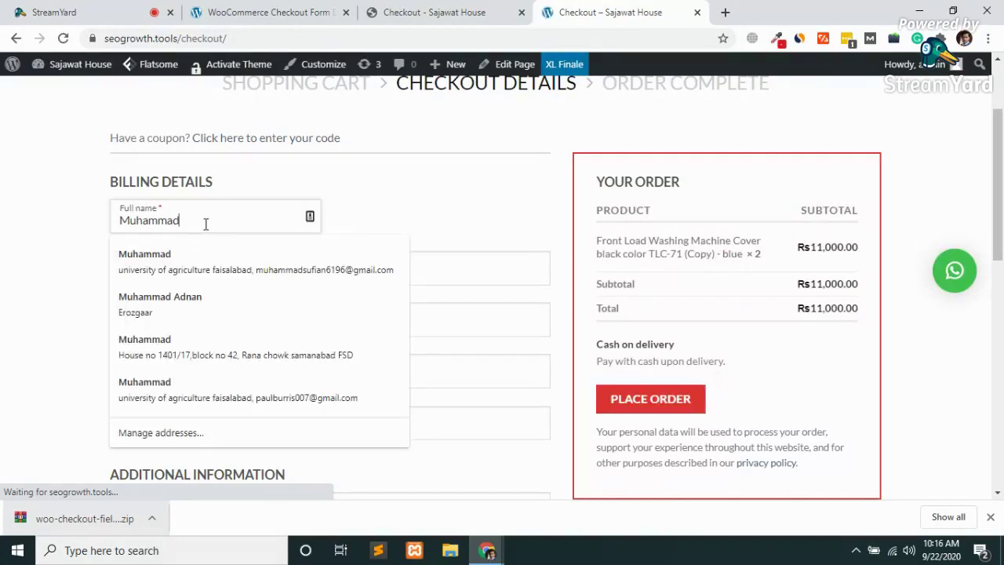
{"action": "key", "text": "BackSpace"}
{"action": "key", "text": "BackSpace"}
{"action": "key", "text": "BackSpace"}
{"action": "key", "text": "BackSpace"}
{"action": "key", "text": "BackSpace"}
{"action": "key", "text": "BackSpace"}
{"action": "key", "text": "BackSpace"}
{"action": "key", "text": "BackSpace"}
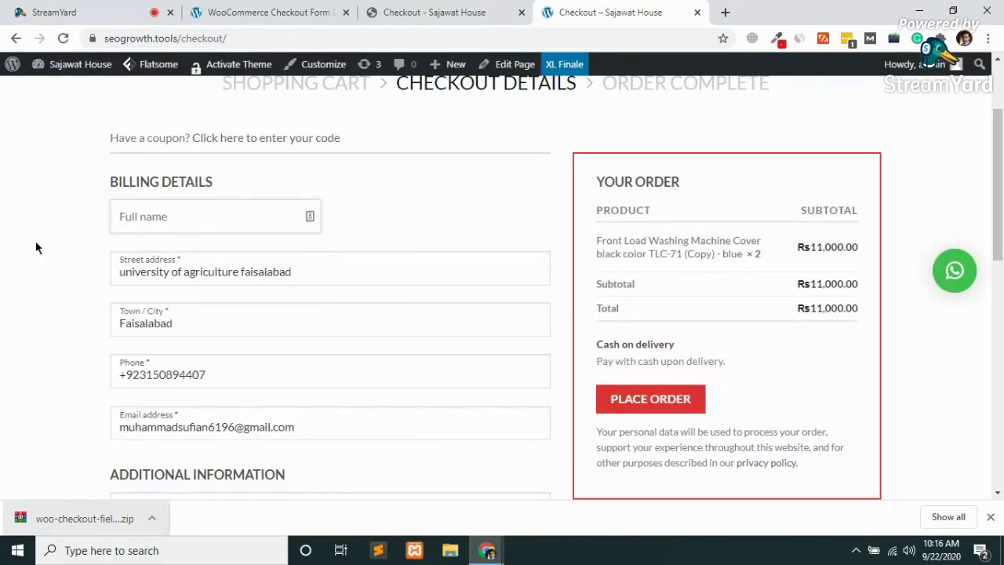
{"action": "left_click", "coordinate": [36, 248]}
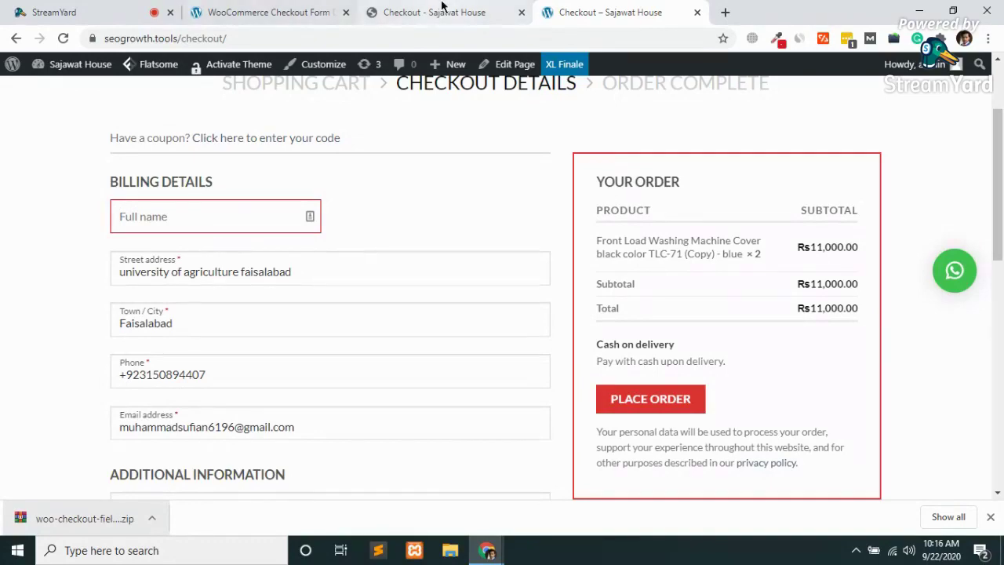
- Open the billing_address_1 field for editing and check the wording of the matching address label on the sajawat.house checkout
{"action": "left_click", "coordinate": [262, 11]}
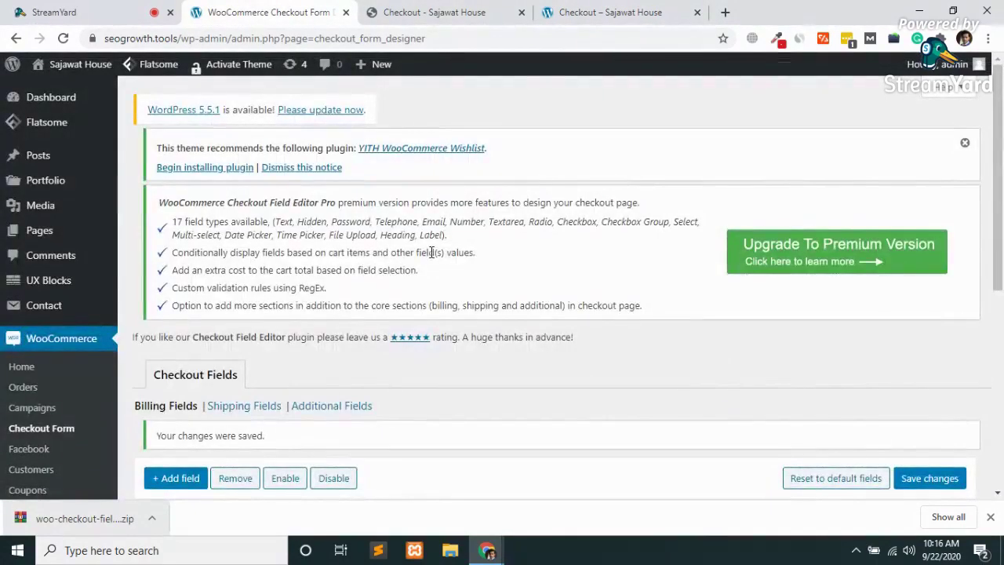
{"action": "scroll", "coordinate": [432, 252], "scroll_direction": "down", "scroll_amount": 5}
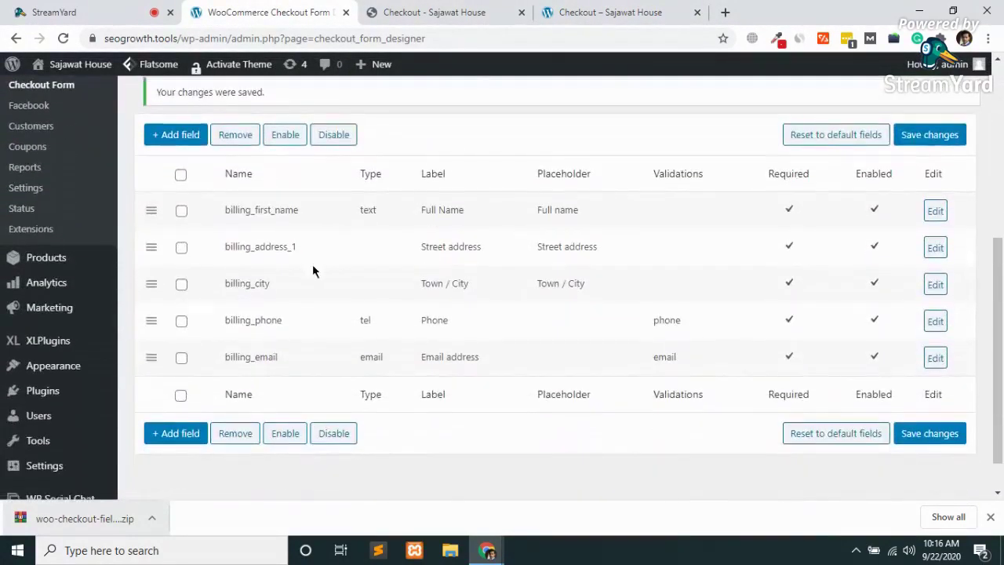
{"action": "left_click", "coordinate": [934, 249]}
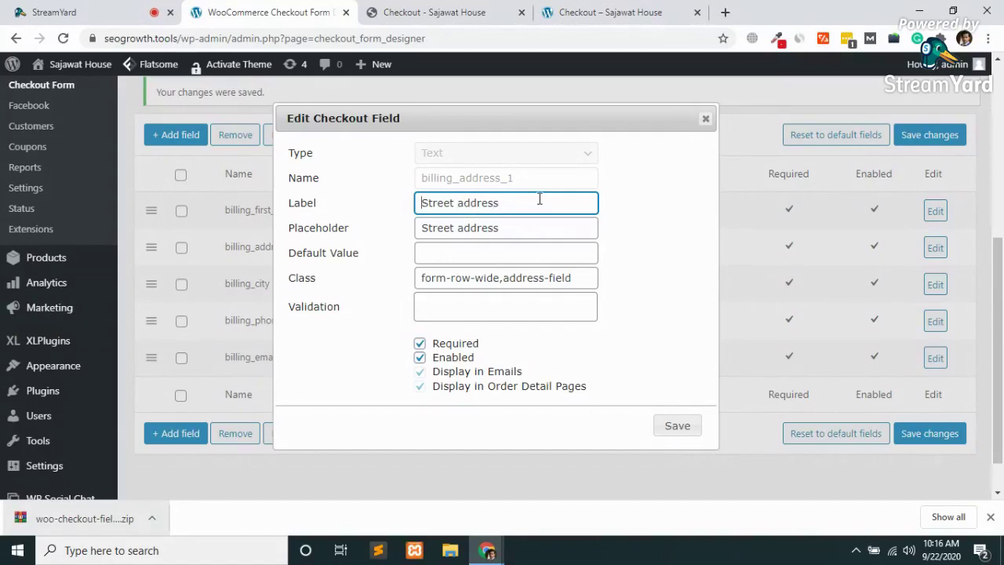
{"action": "left_click", "coordinate": [449, 10]}
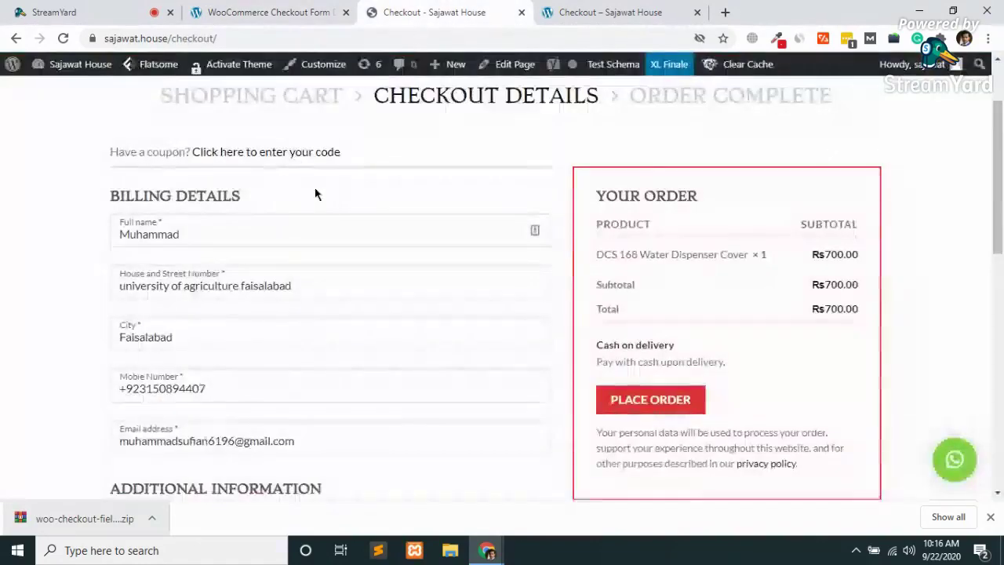
{"action": "left_click", "coordinate": [326, 14]}
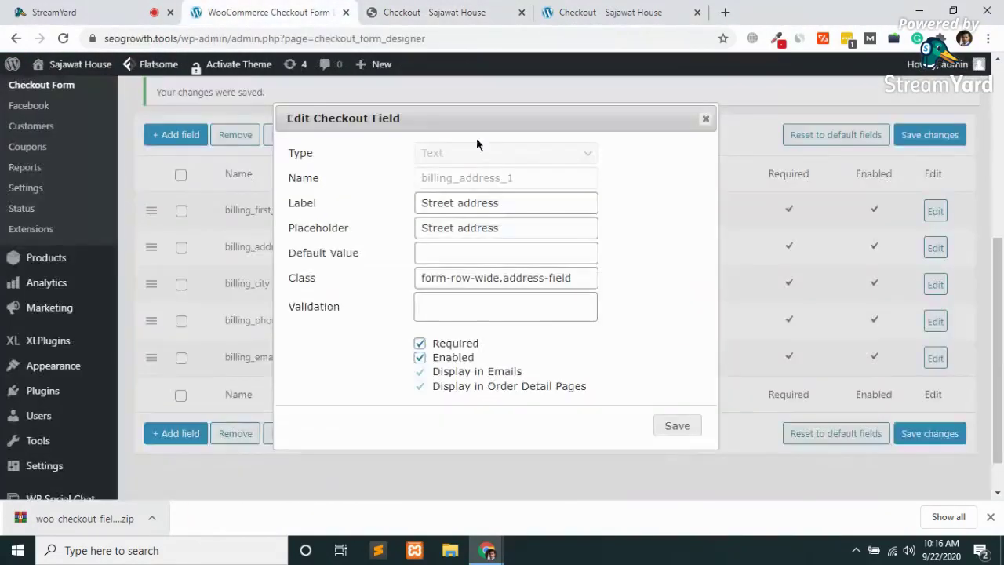
- Change the billing_address_1 label to "House and Street Number" and copy the label text
{"action": "left_click", "coordinate": [422, 202]}
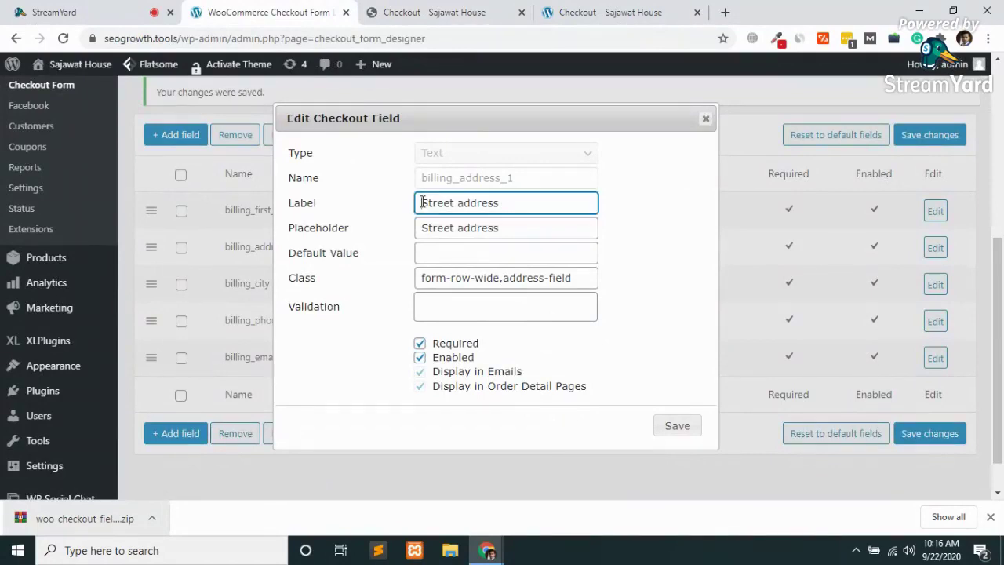
{"action": "type", "text": "House "}
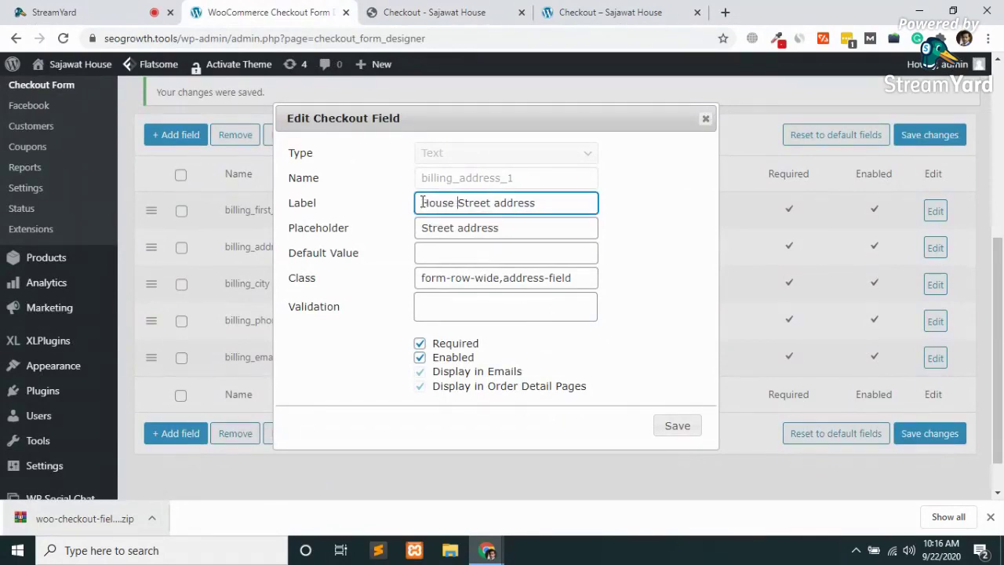
{"action": "type", "text": "and"}
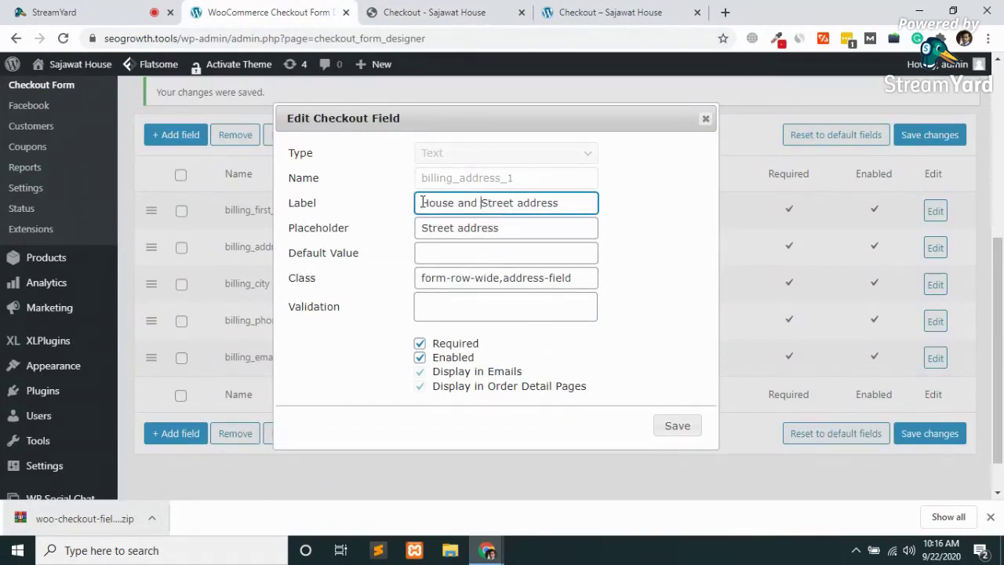
{"action": "key", "text": "Delete"}
{"action": "key", "text": "Home"}
{"action": "key", "text": "Delete"}
{"action": "type", "text": "H"}
{"action": "left_click", "coordinate": [515, 207]}
{"action": "key", "text": "Delete"}
{"action": "key", "text": "Delete"}
{"action": "key", "text": "Delete"}
{"action": "key", "text": "Delete"}
{"action": "key", "text": "Delete"}
{"action": "key", "text": "Delete"}
{"action": "key", "text": "Delete"}
{"action": "key", "text": "ctrl+a"}
{"action": "key", "text": "ctrl+c"}
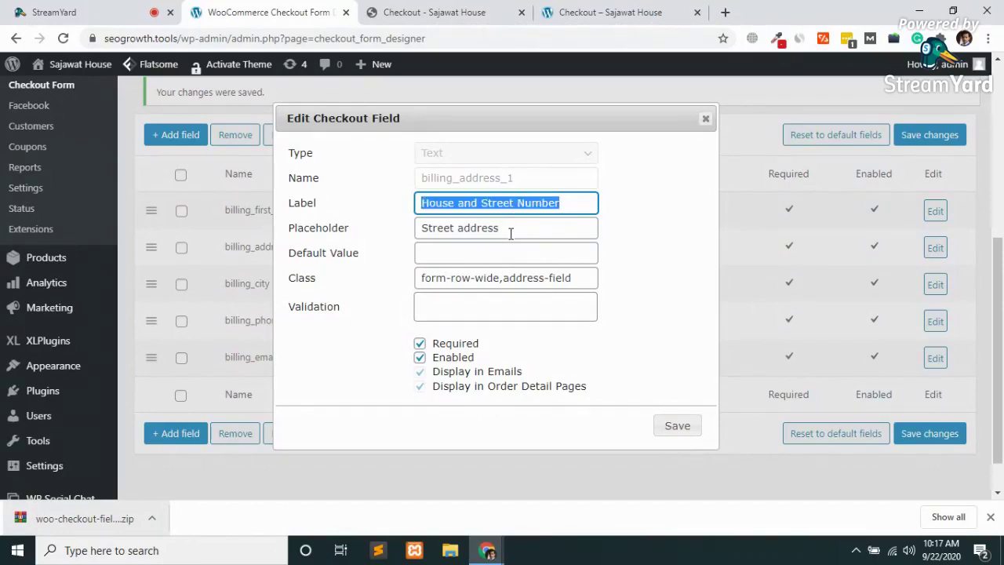
- Set the billing_address_1 placeholder to the copied label text "House and Street Number" and save the field
{"action": "left_click", "coordinate": [509, 229]}
{"action": "key", "text": "ctrl+a"}
{"action": "key", "text": "ctrl+v"}
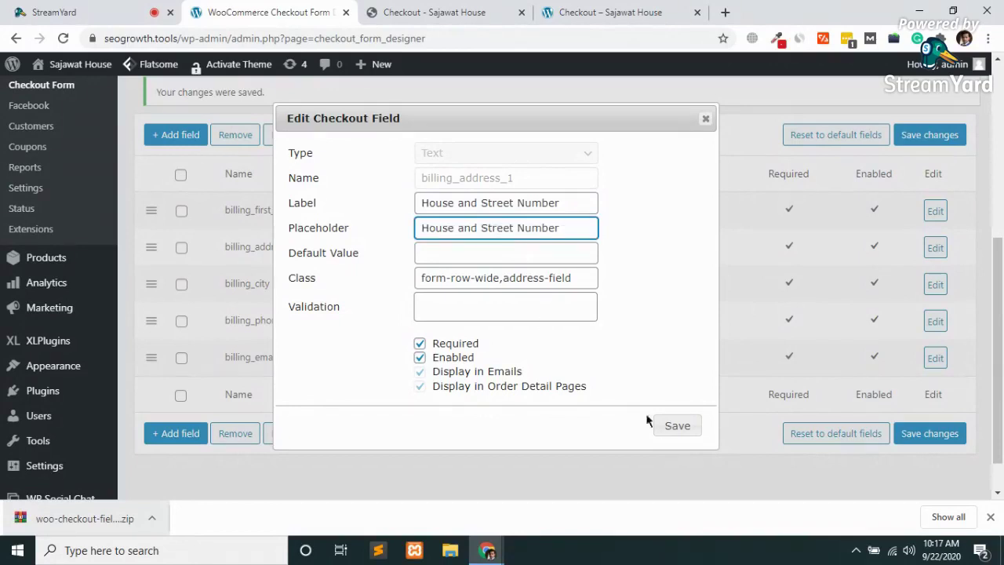
{"action": "left_click", "coordinate": [672, 429]}
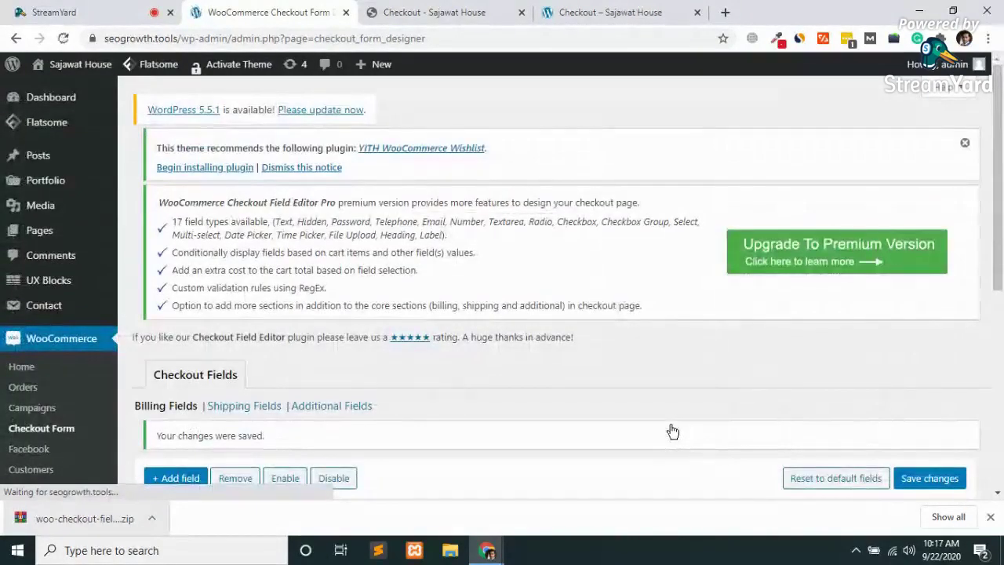
- Open the billing_phone field, copy its class value "form-row-wide" and save the field
{"action": "scroll", "coordinate": [667, 429], "scroll_direction": "down", "scroll_amount": 4}
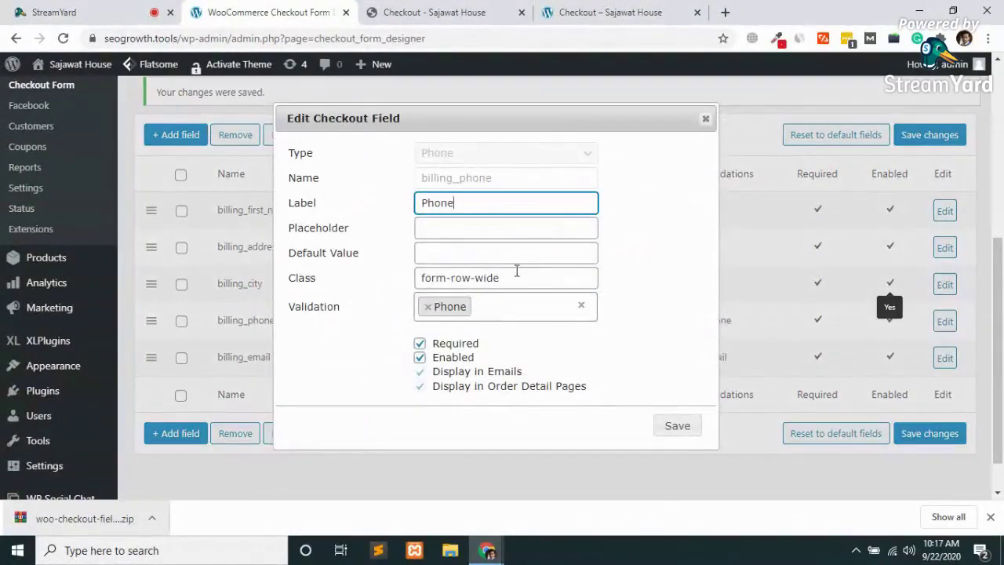
{"action": "left_click", "coordinate": [517, 271]}
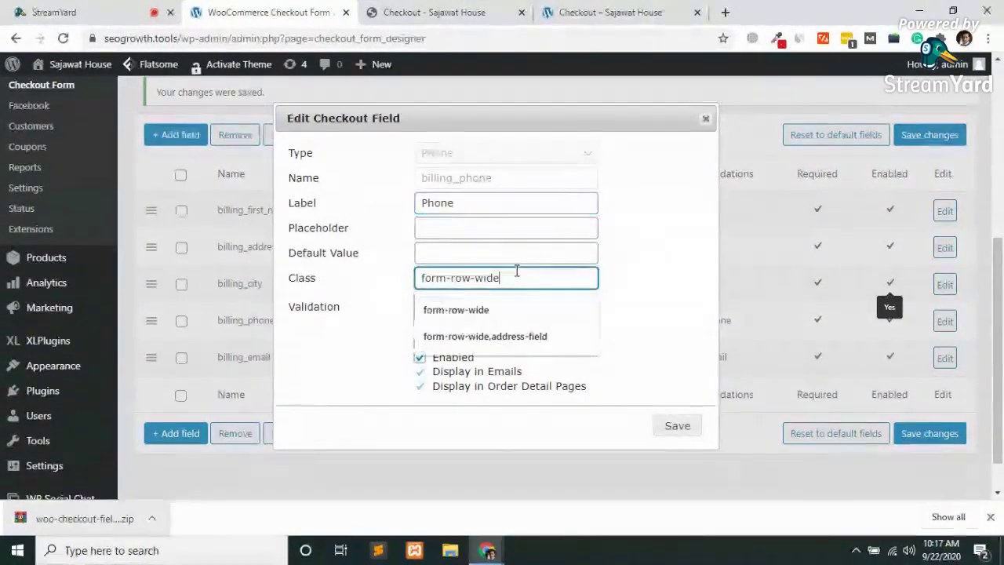
{"action": "key", "text": "ctrl+a"}
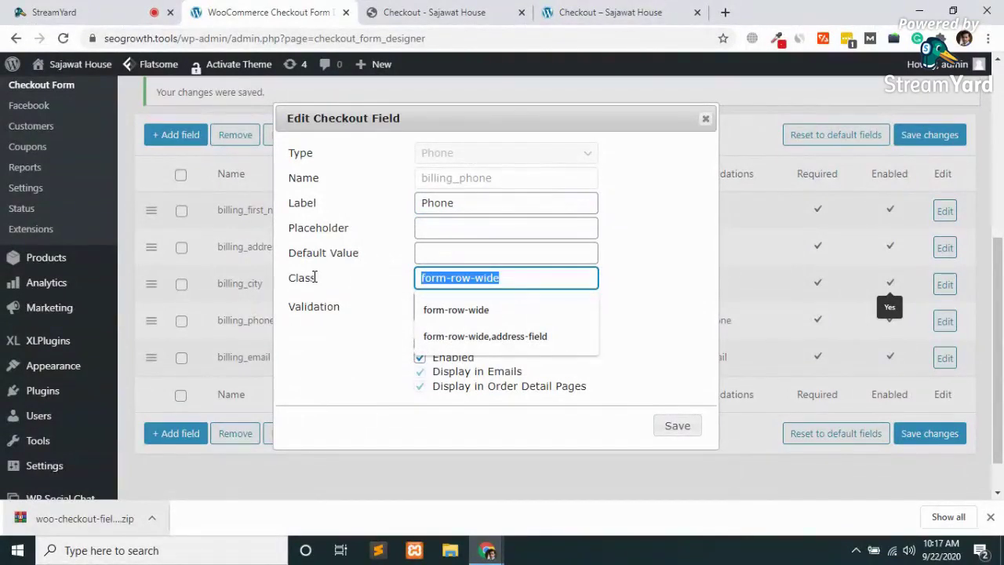
{"action": "left_click", "coordinate": [678, 430]}
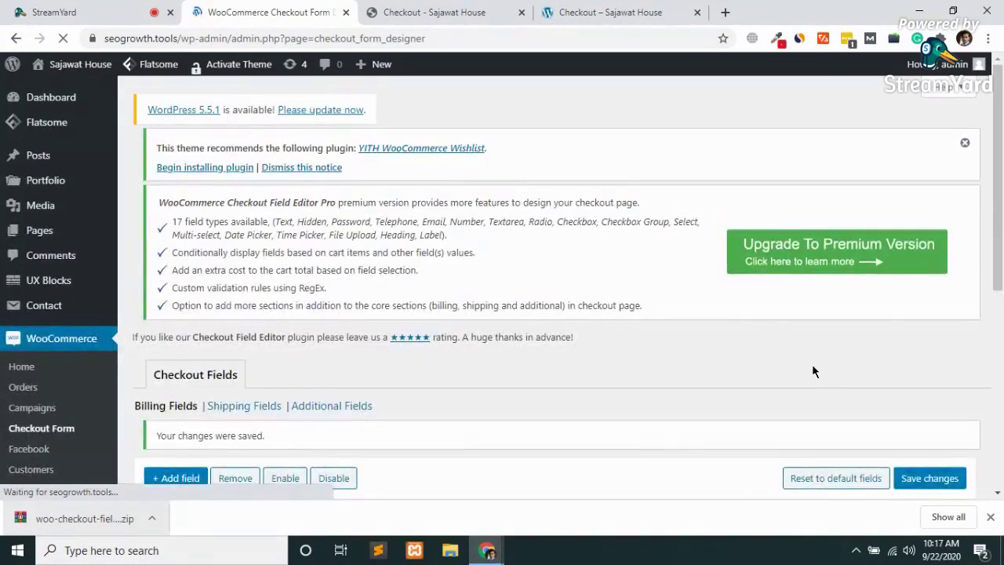
- Change the class of the billing_first_name field to "form-row-wide" and save the field
{"action": "scroll", "coordinate": [813, 371], "scroll_direction": "down", "scroll_amount": 5}
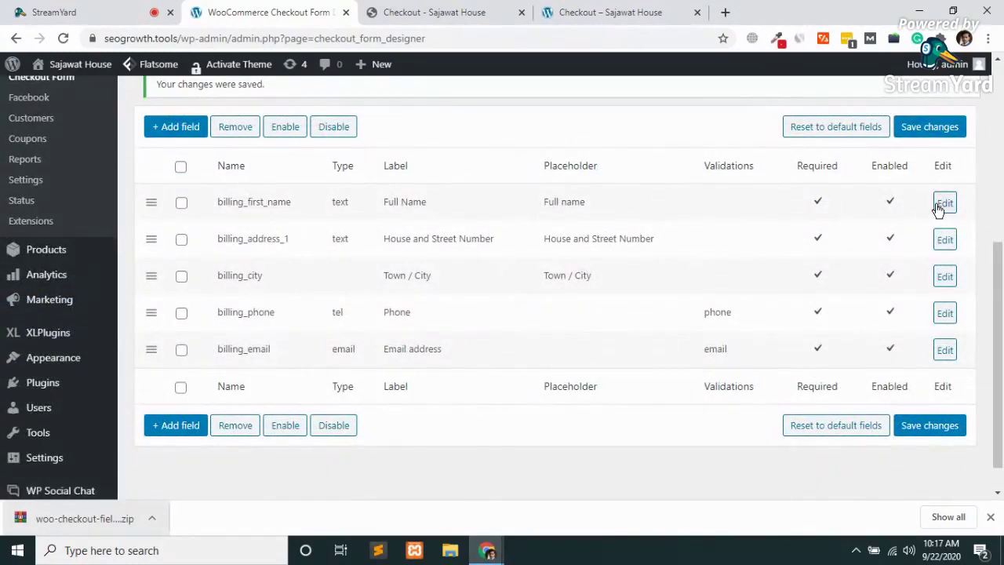
{"action": "left_click", "coordinate": [943, 204]}
{"action": "left_click", "coordinate": [469, 282]}
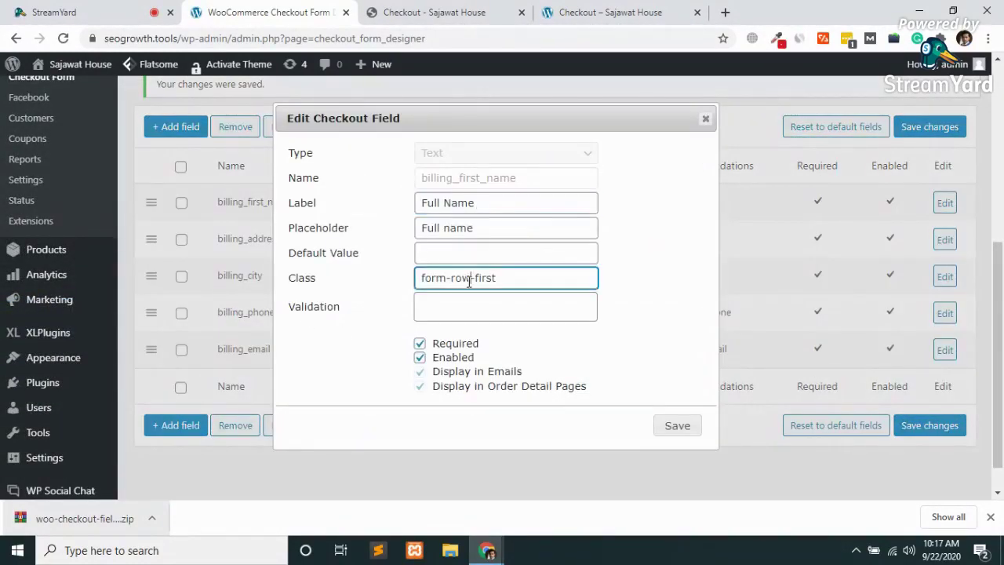
{"action": "key", "text": "ctrl+a"}
{"action": "type", "text": "form-row-wide"}
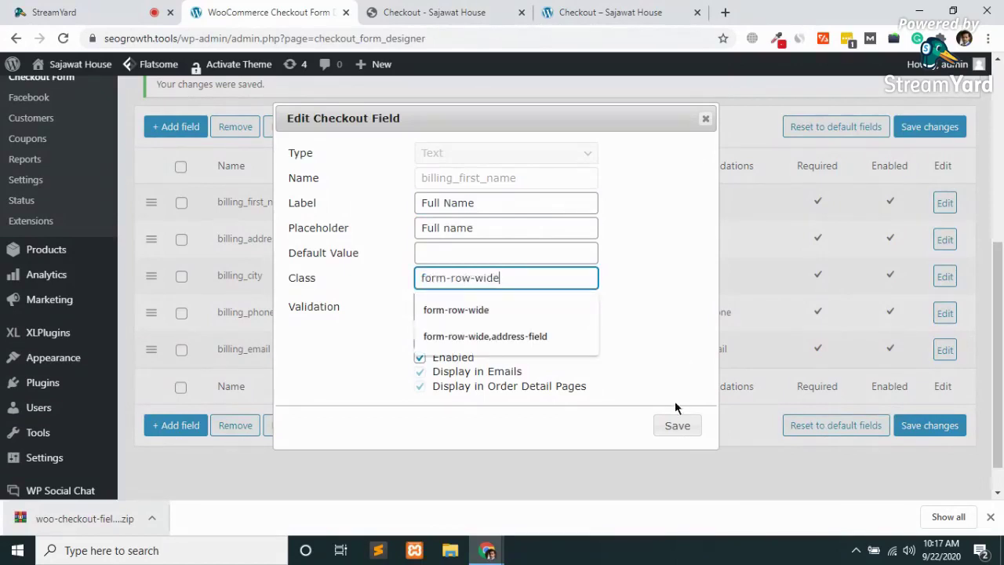
{"action": "left_click", "coordinate": [678, 425]}
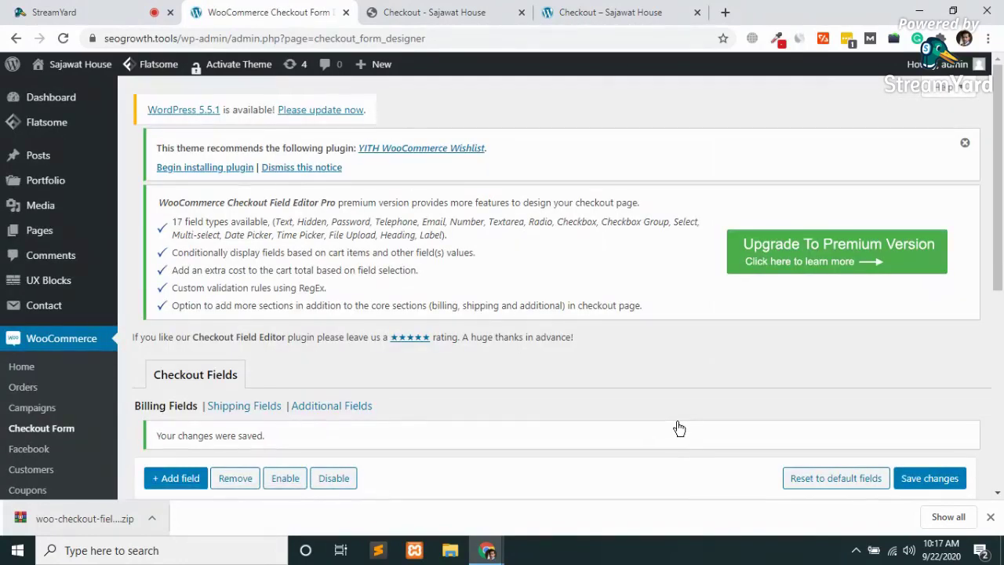
- Compare the billing fields on the sajawat.house and reloaded seogrowth.tools checkout pages, and return to the checkout field list
{"action": "left_click", "coordinate": [490, 8]}
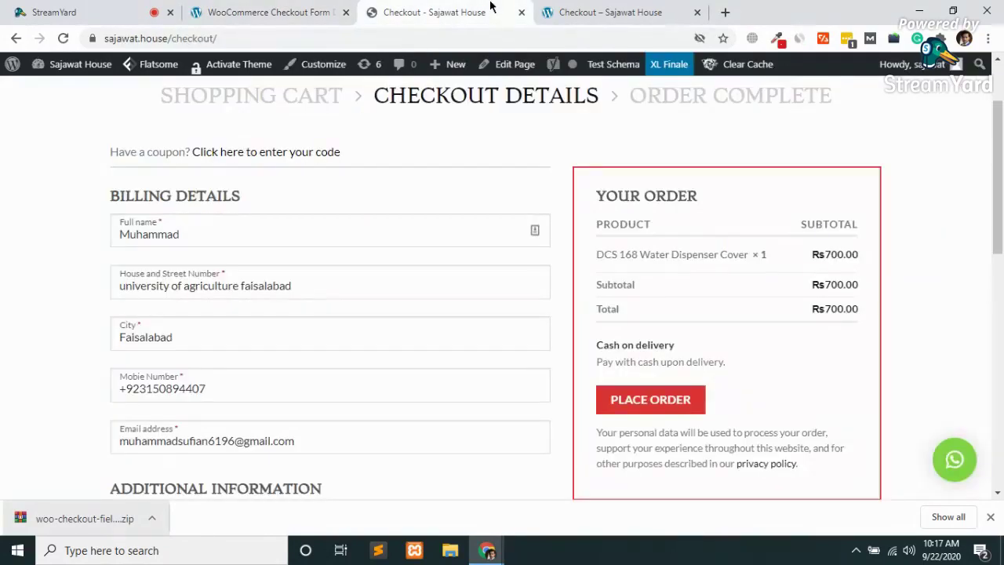
{"action": "key", "text": "F5"}
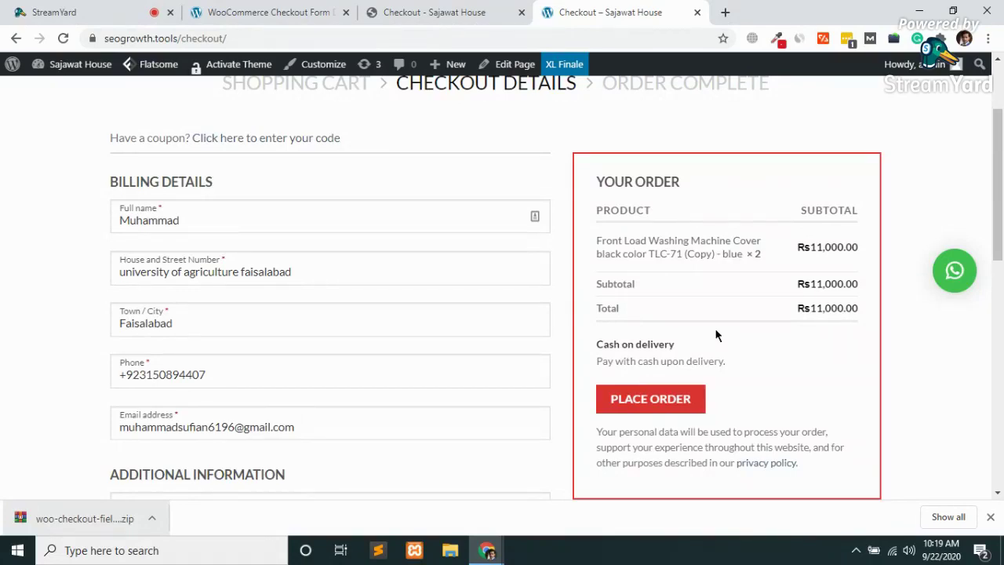
{"action": "left_click", "coordinate": [259, 12]}
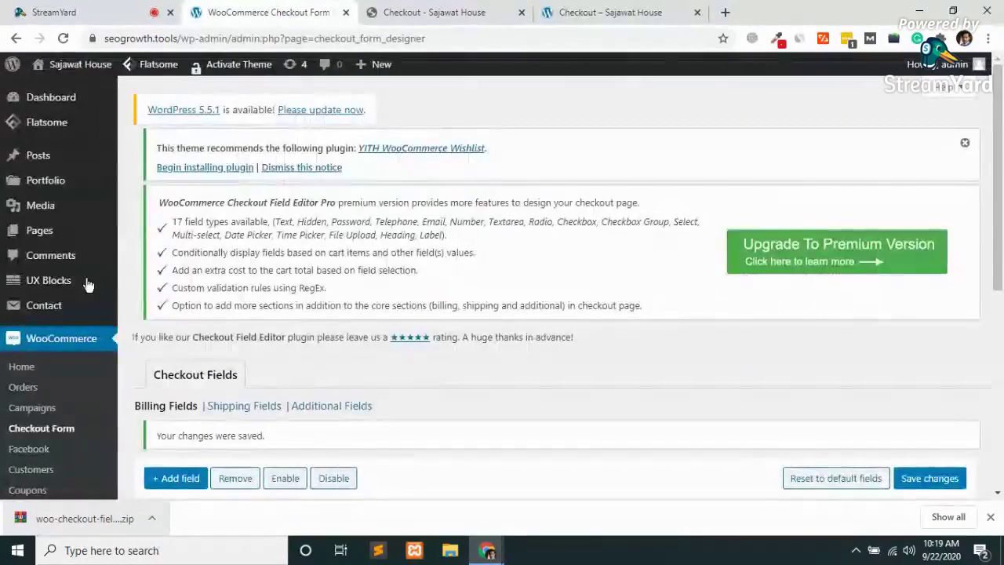
{"action": "scroll", "coordinate": [58, 403], "scroll_direction": "down", "scroll_amount": 5}
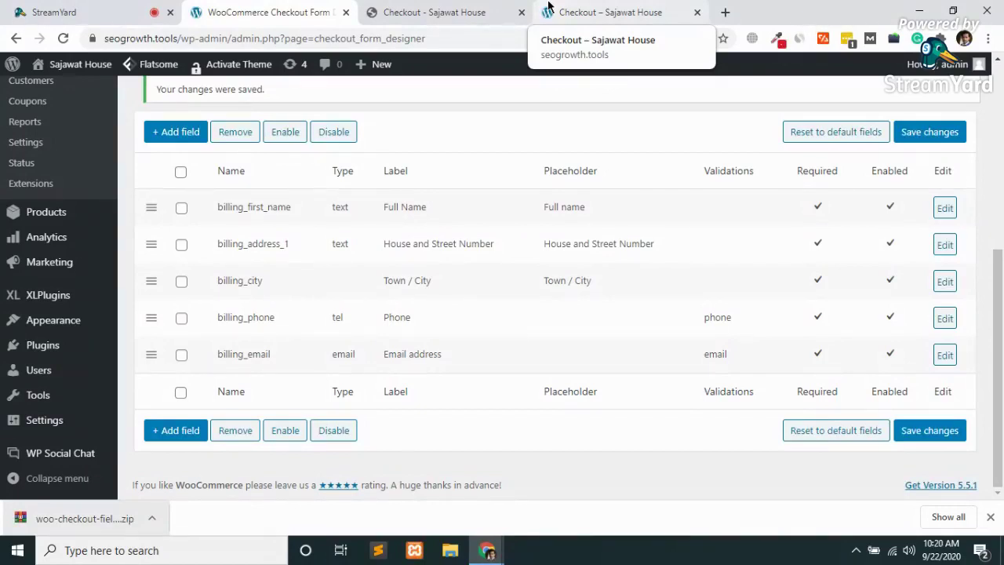
{"action": "mouse_move", "coordinate": [44, 420]}
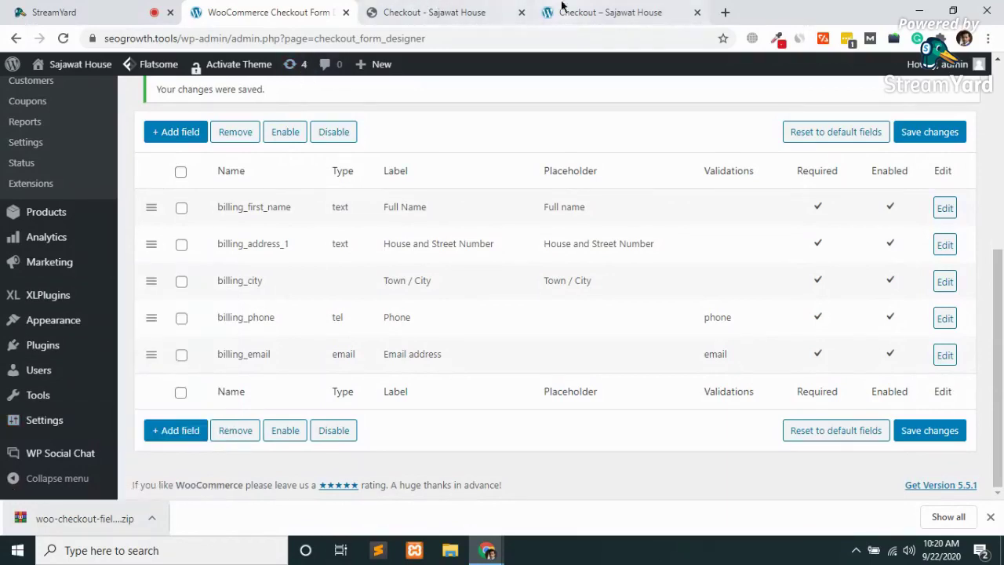
- Search Google for "capability enhanced manager" in a new browser tab
{"action": "left_click", "coordinate": [726, 12]}
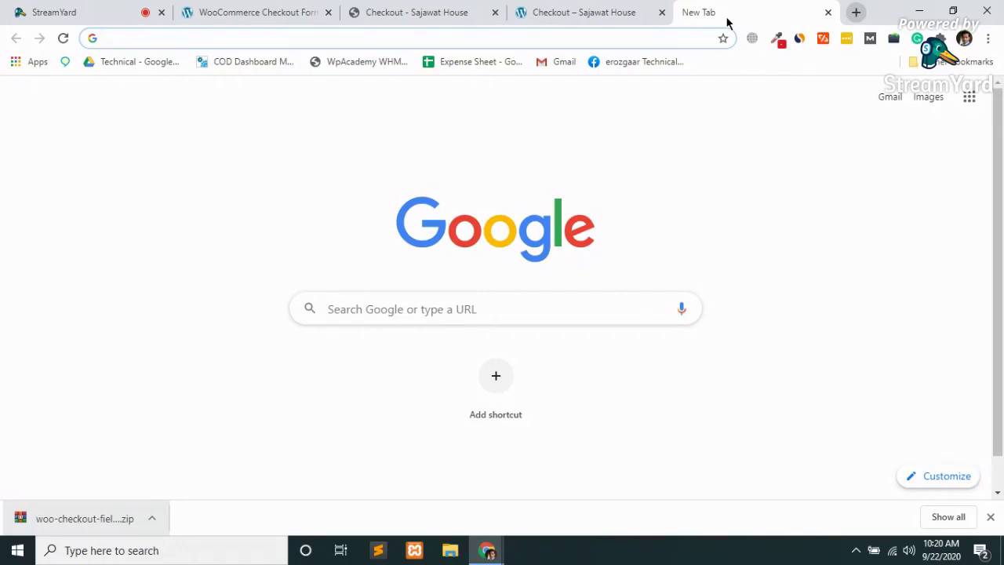
{"action": "type", "text": "capan"}
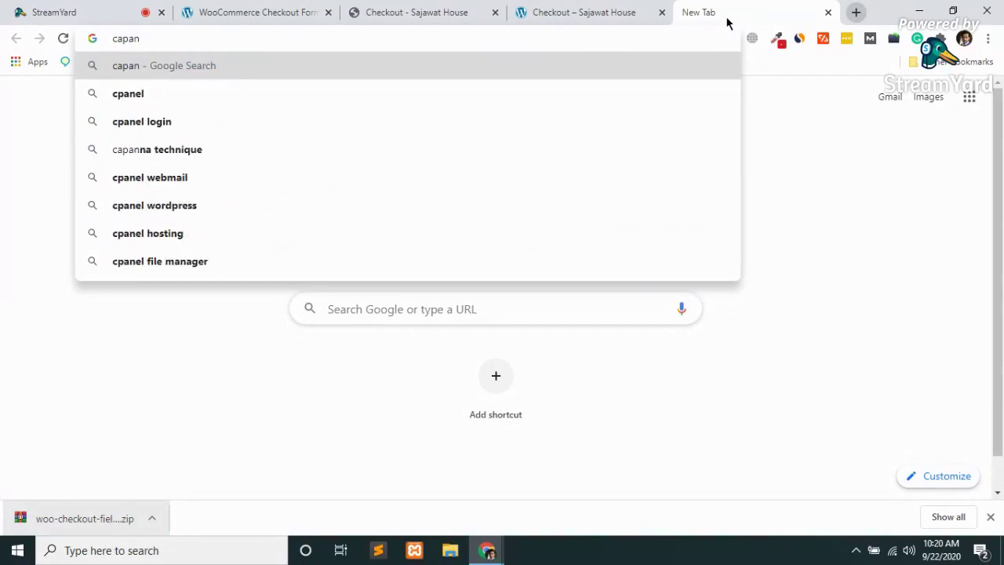
{"action": "key", "text": "BackSpace"}
{"action": "type", "text": "bility "}
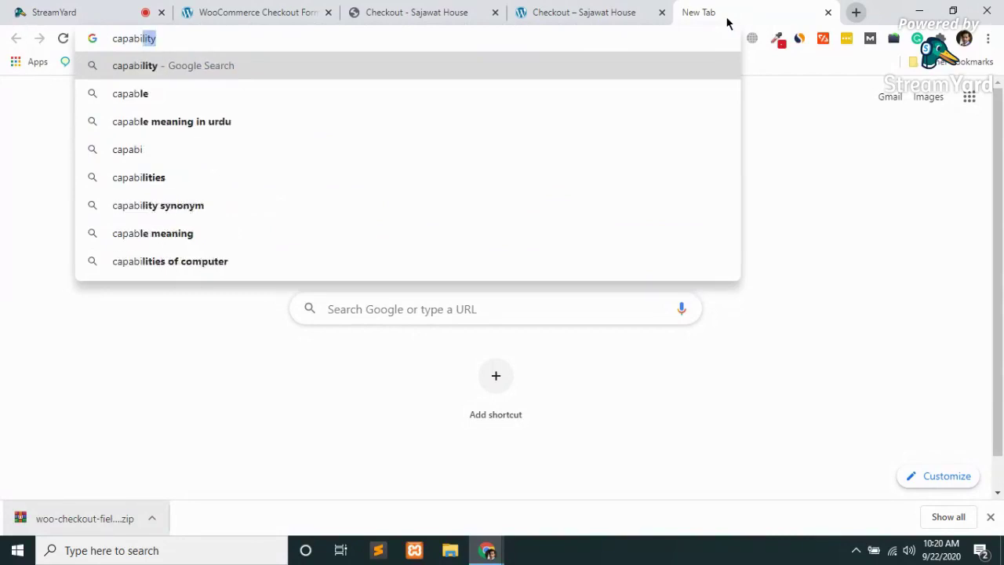
{"action": "type", "text": "enhanced "}
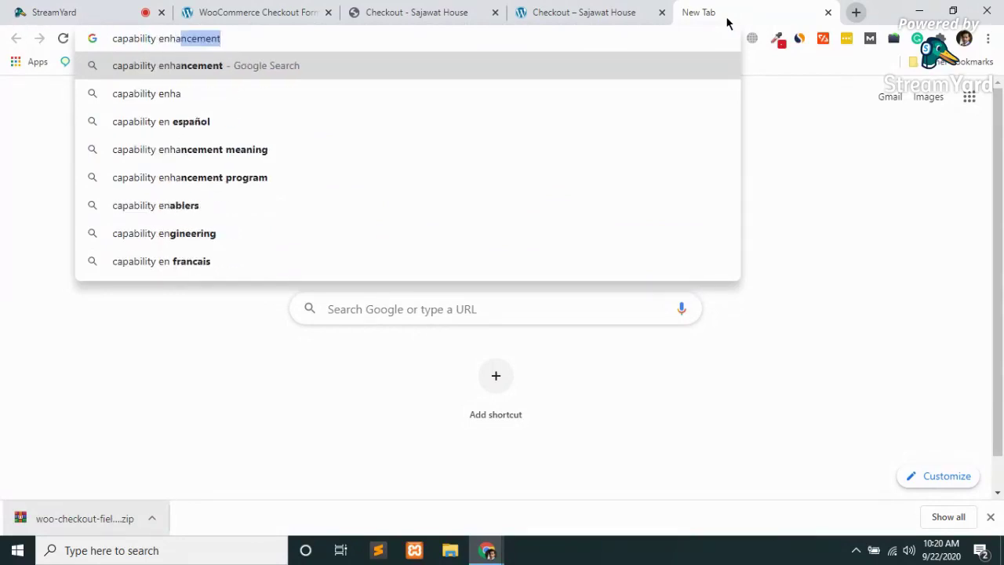
{"action": "type", "text": "manager"}
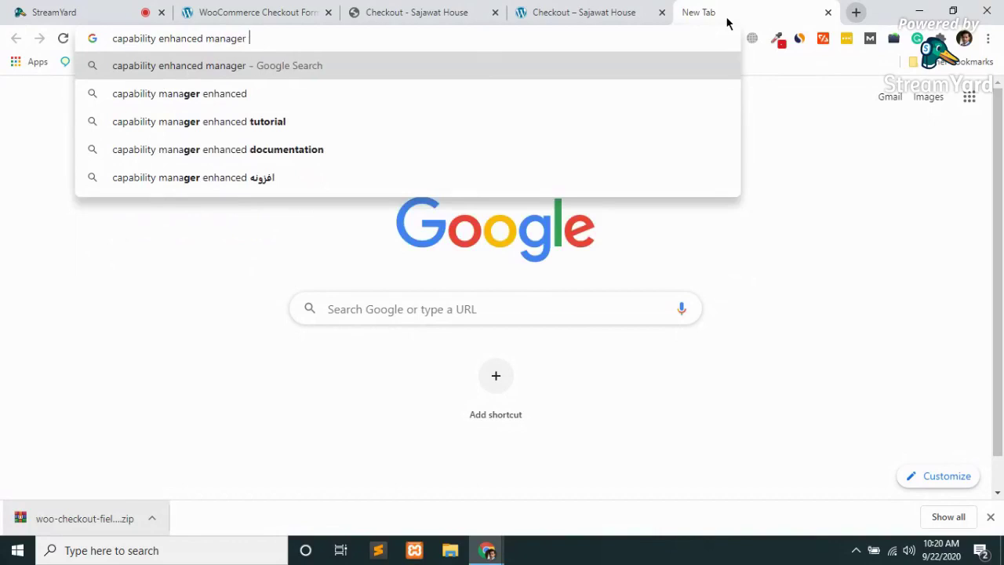
{"action": "key", "text": "Return"}
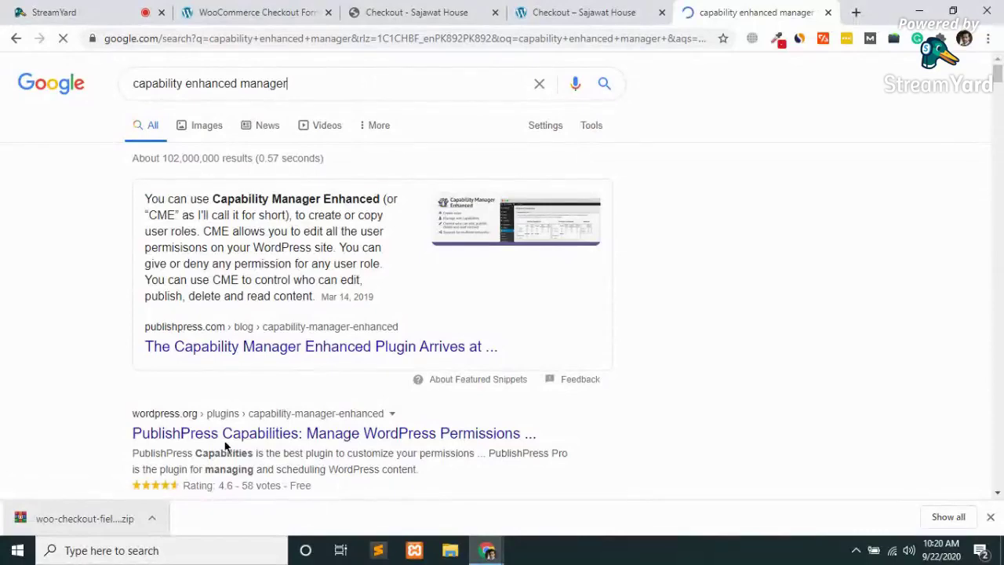
- Refine the Google search to "capability enhanced manager plugin wordpress"
{"action": "left_click", "coordinate": [307, 74]}
{"action": "type", "text": "pl"}
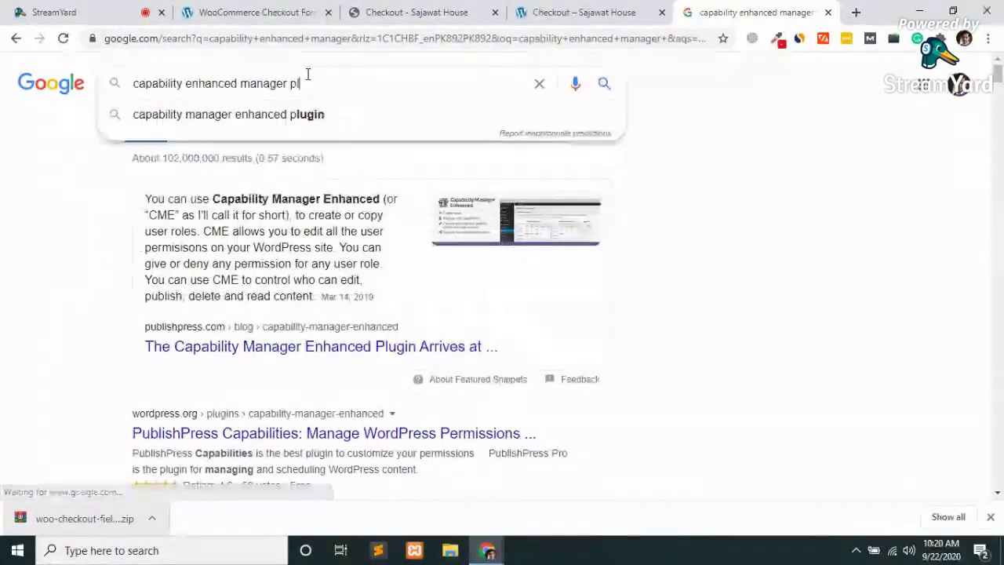
{"action": "type", "text": "ugin wordpress"}
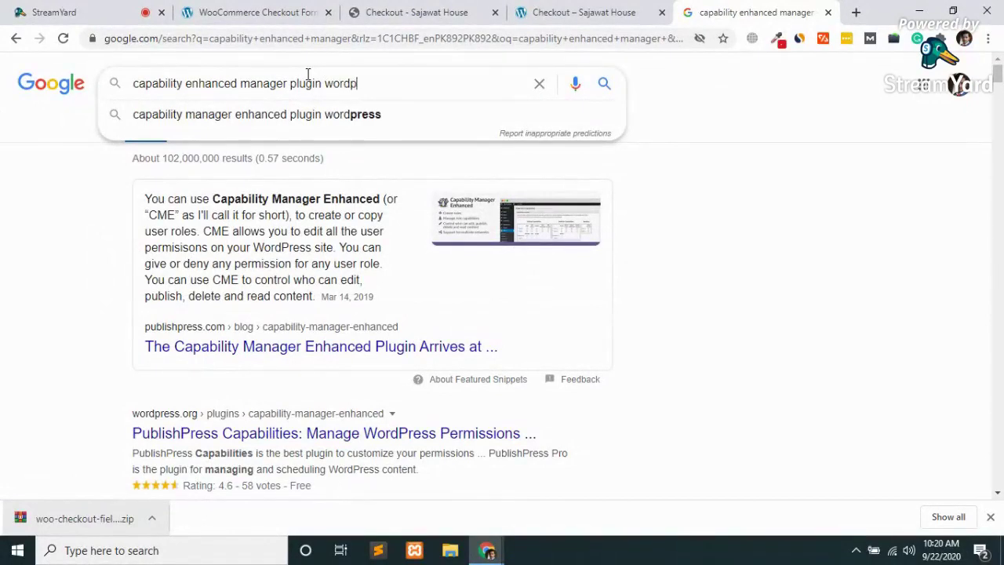
{"action": "key", "text": "Return"}
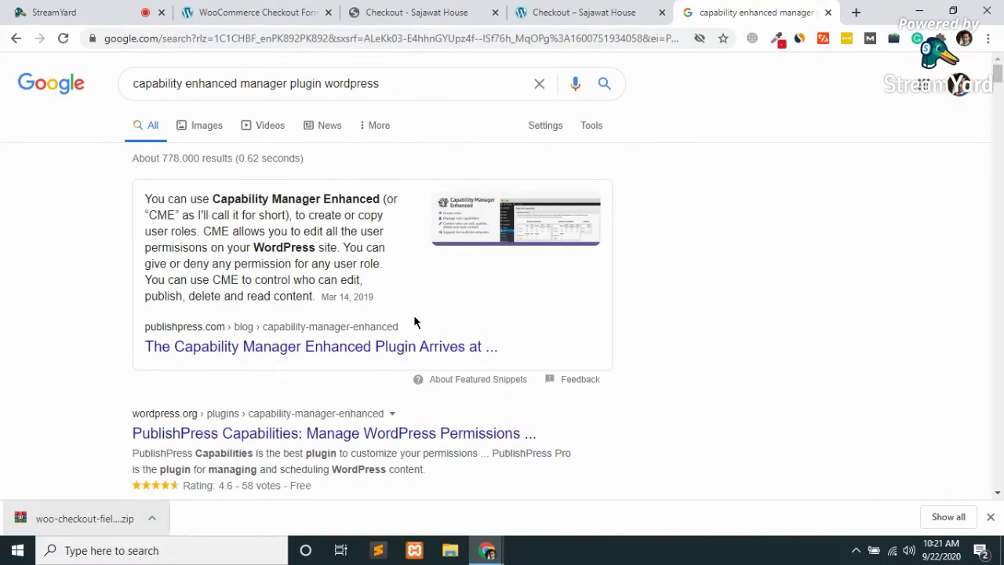
- Read the PublishPress article about the Capability Manager Enhanced plugin and close its tab
{"action": "left_click", "coordinate": [328, 342]}
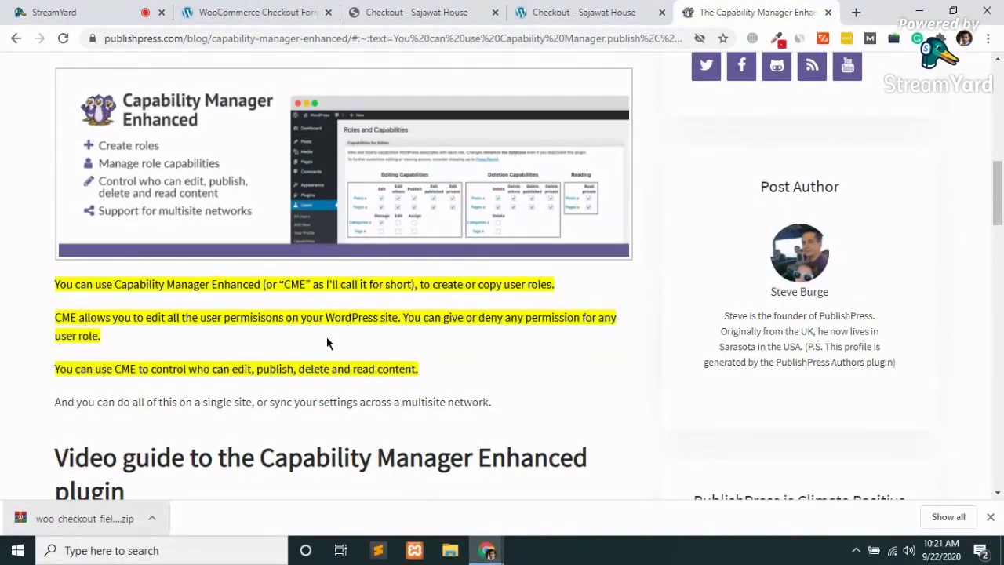
{"action": "scroll", "coordinate": [326, 336], "scroll_direction": "up", "scroll_amount": 5}
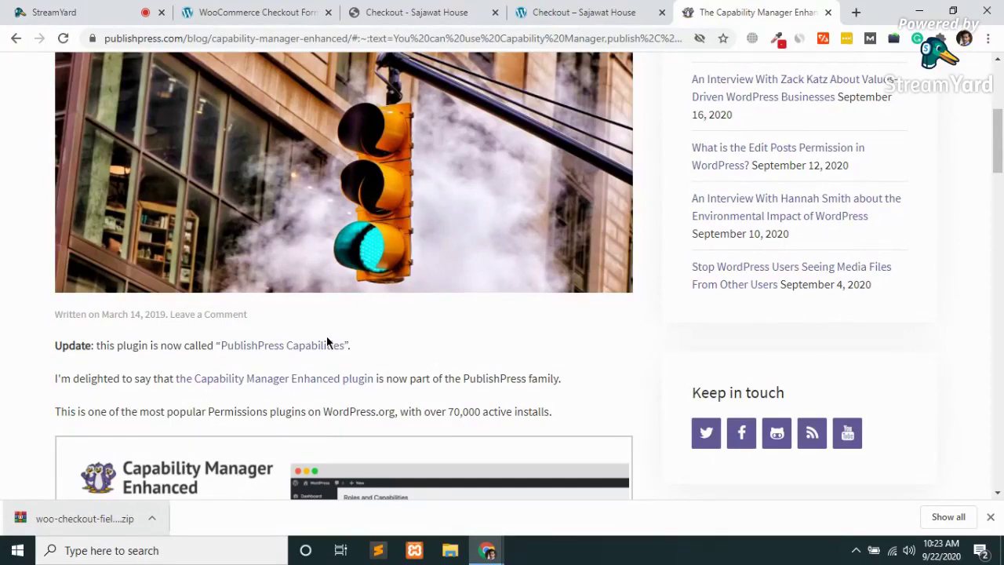
{"action": "scroll", "coordinate": [328, 343], "scroll_direction": "up", "scroll_amount": 5}
{"action": "key", "text": "ctrl+w"}
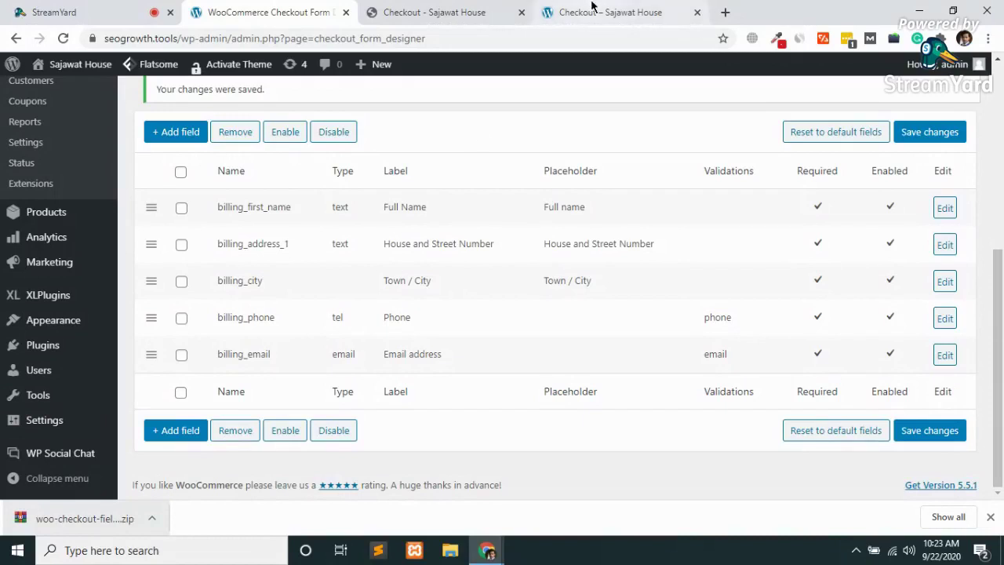
- Complete the customer's full name on the seogrowth.tools checkout, place the cash-on-delivery order and review the order confirmation page
{"action": "left_click", "coordinate": [549, 12]}
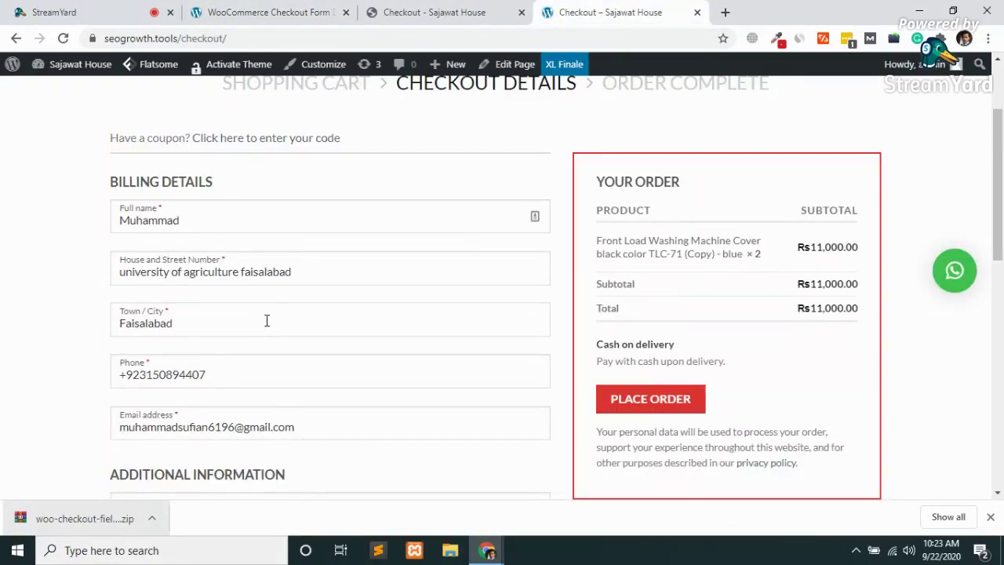
{"action": "left_click", "coordinate": [200, 222]}
{"action": "type", "text": "Sufia"}
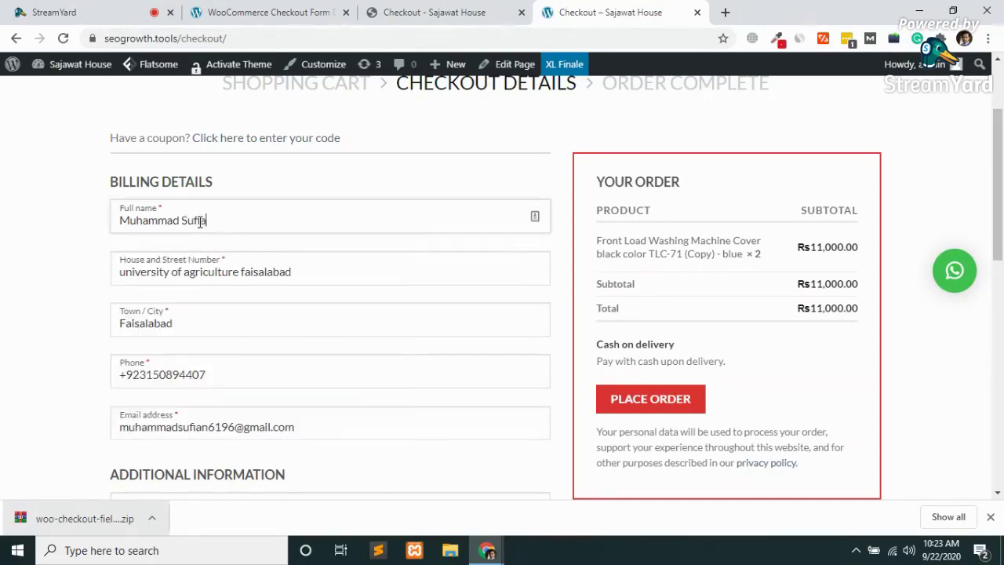
{"action": "type", "text": "n"}
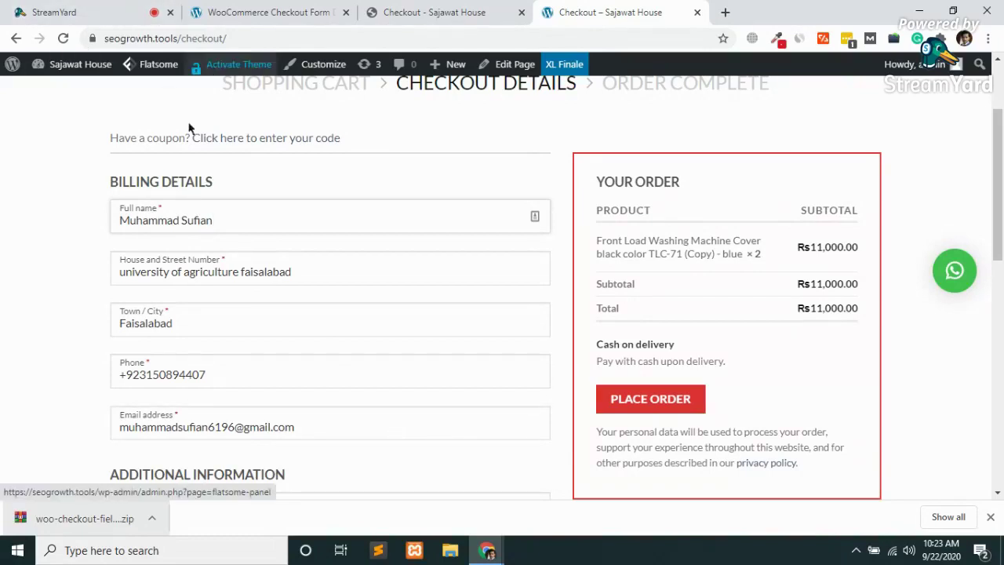
{"action": "left_click", "coordinate": [675, 408]}
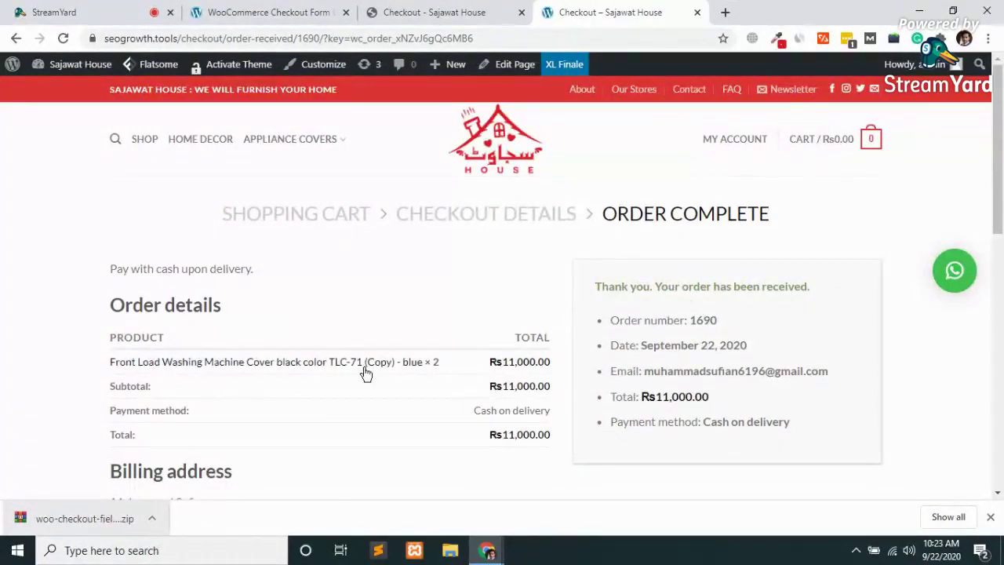
{"action": "scroll", "coordinate": [364, 373], "scroll_direction": "down", "scroll_amount": 10}
{"action": "scroll", "coordinate": [364, 374], "scroll_direction": "up", "scroll_amount": 10}
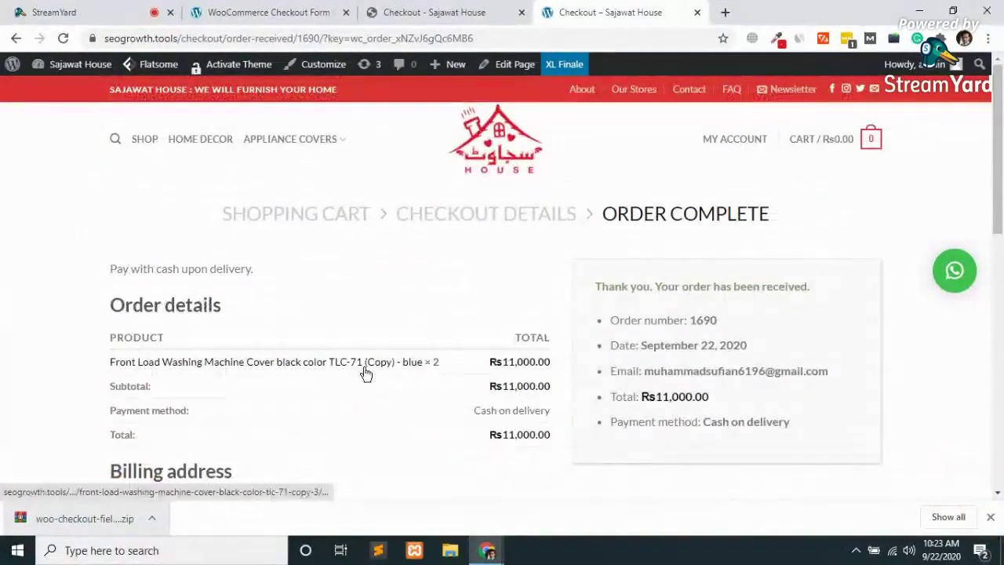
- Close the sajawat.house and seogrowth.tools checkout tabs and open a new incognito window
{"action": "left_click", "coordinate": [483, 8]}
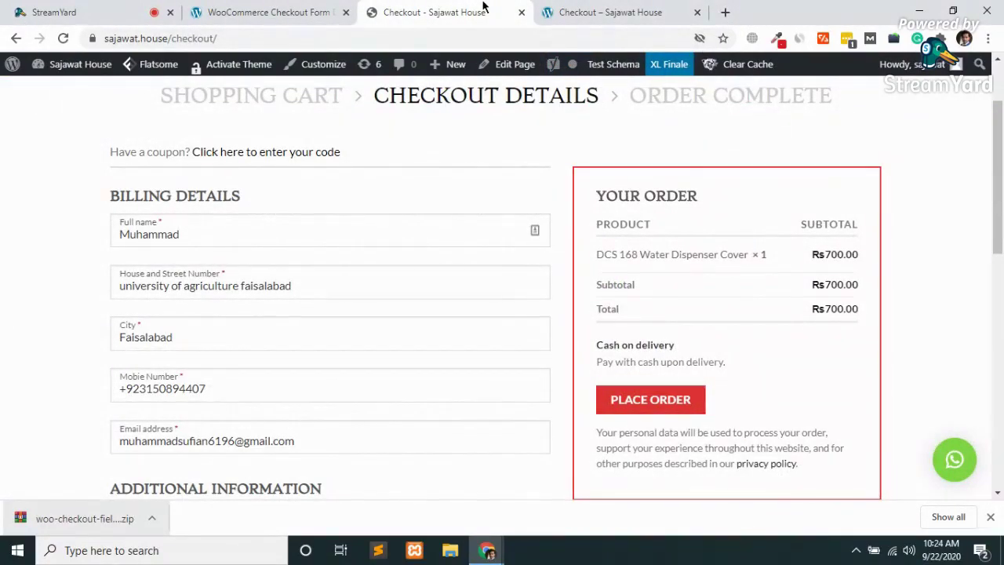
{"action": "middle_click", "coordinate": [483, 8]}
{"action": "middle_click", "coordinate": [483, 8]}
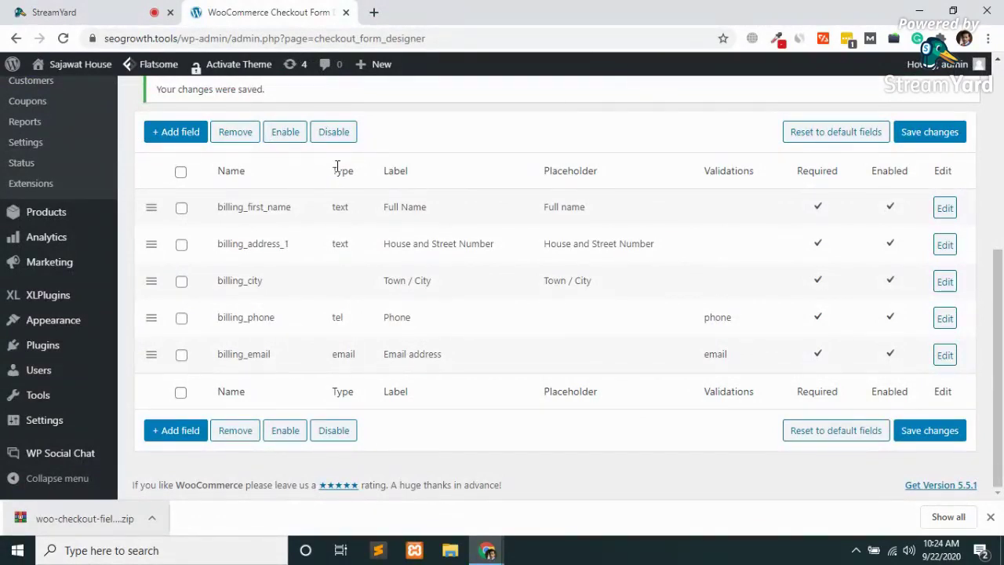
{"action": "key", "text": "ctrl+shift+n"}
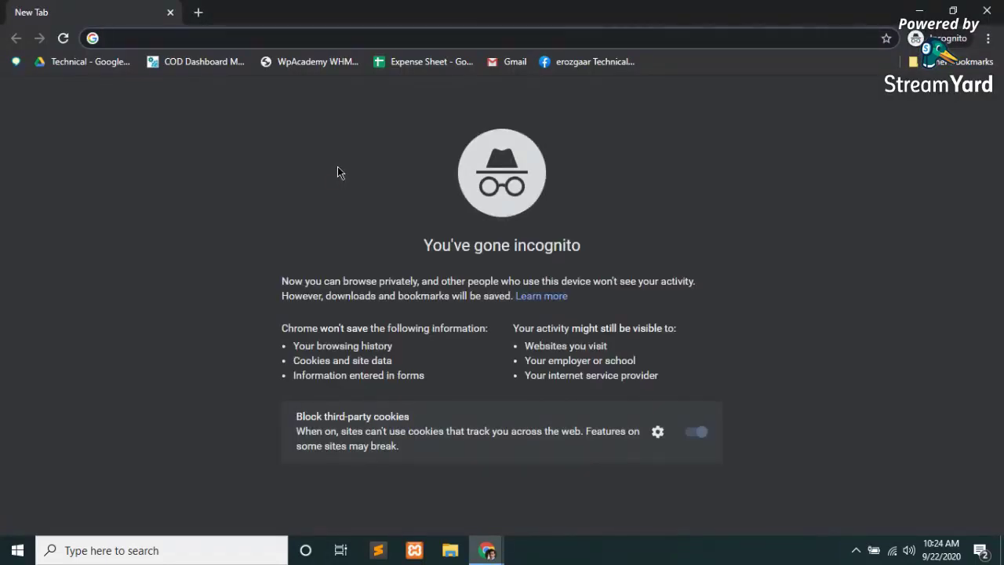
- Open the sajawat.house store in the incognito window and browse its home page for a product
{"action": "type", "text": "sajawat.house"}
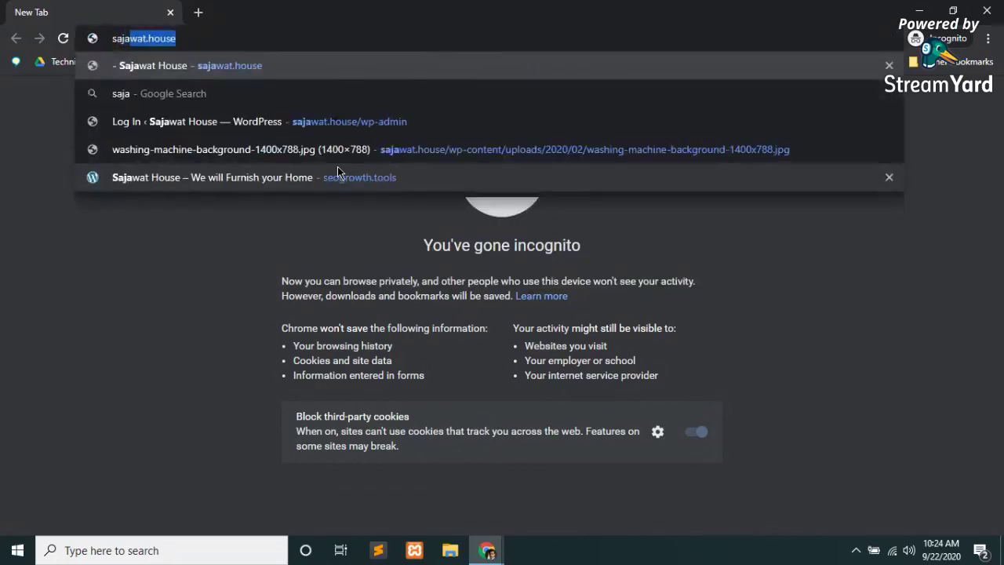
{"action": "key", "text": "Return"}
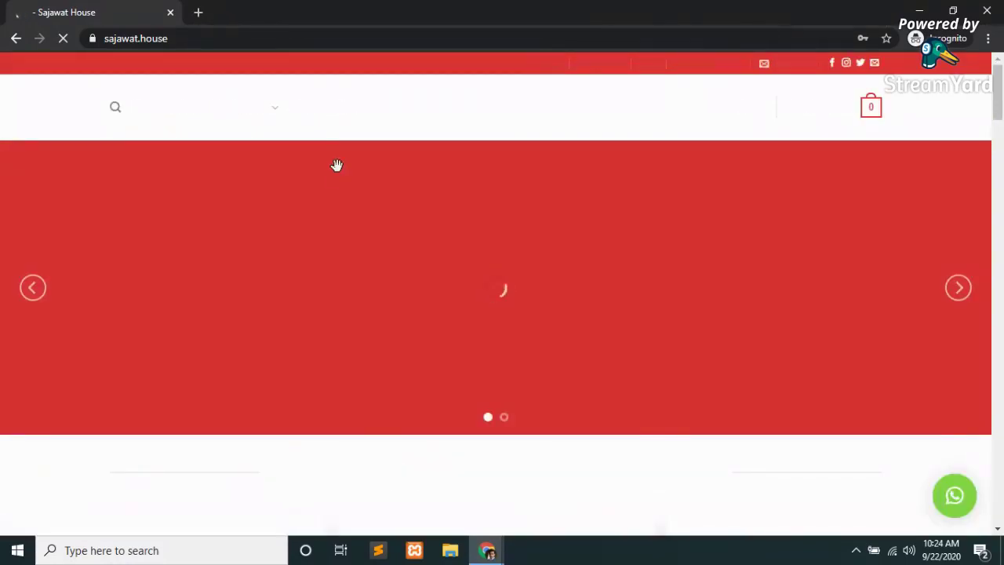
{"action": "scroll", "coordinate": [336, 164], "scroll_direction": "down", "scroll_amount": 5}
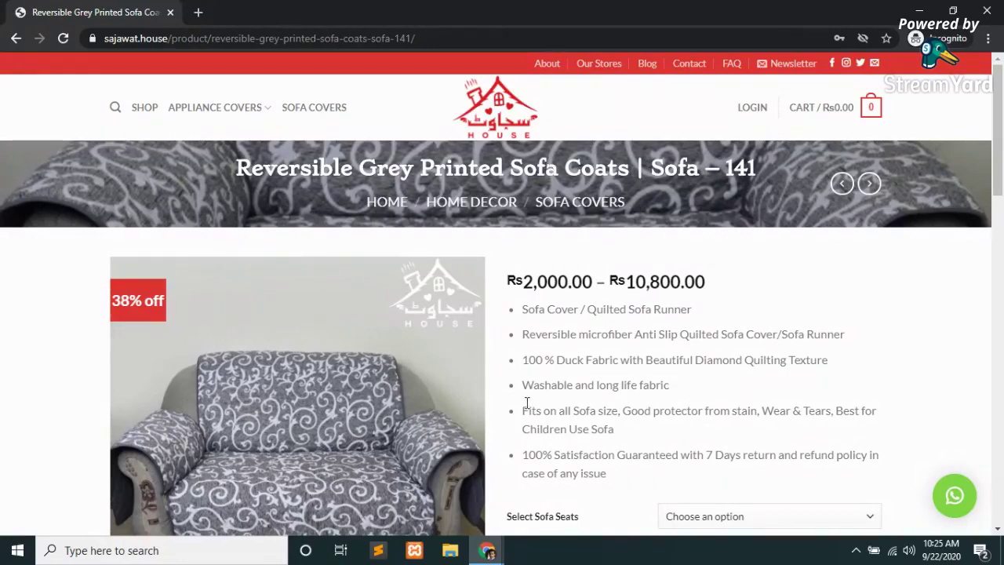
- Choose the 3+2 seat option for the Reversible Grey Printed Sofa Coats (Sofa – 141) and buy it directly
{"action": "scroll", "coordinate": [470, 407], "scroll_direction": "down", "scroll_amount": 5}
{"action": "scroll", "coordinate": [640, 302], "scroll_direction": "up", "scroll_amount": 2}
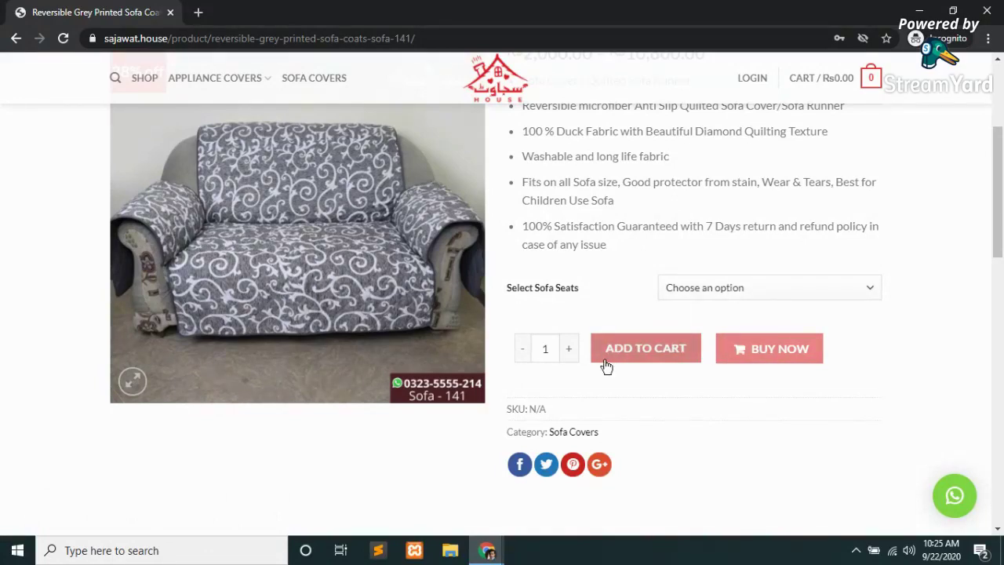
{"action": "left_click", "coordinate": [728, 295]}
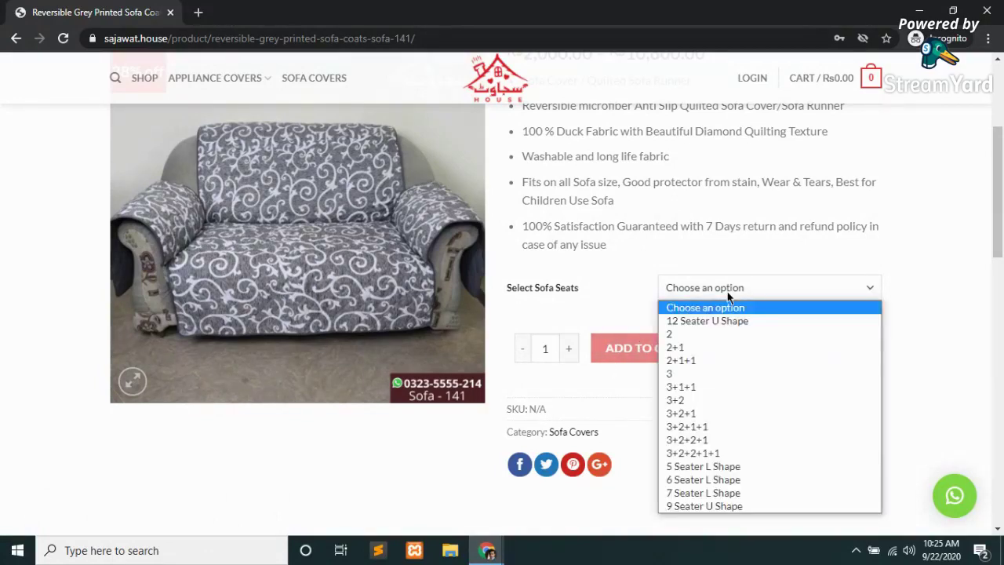
{"action": "left_click", "coordinate": [696, 400]}
{"action": "left_click", "coordinate": [775, 377]}
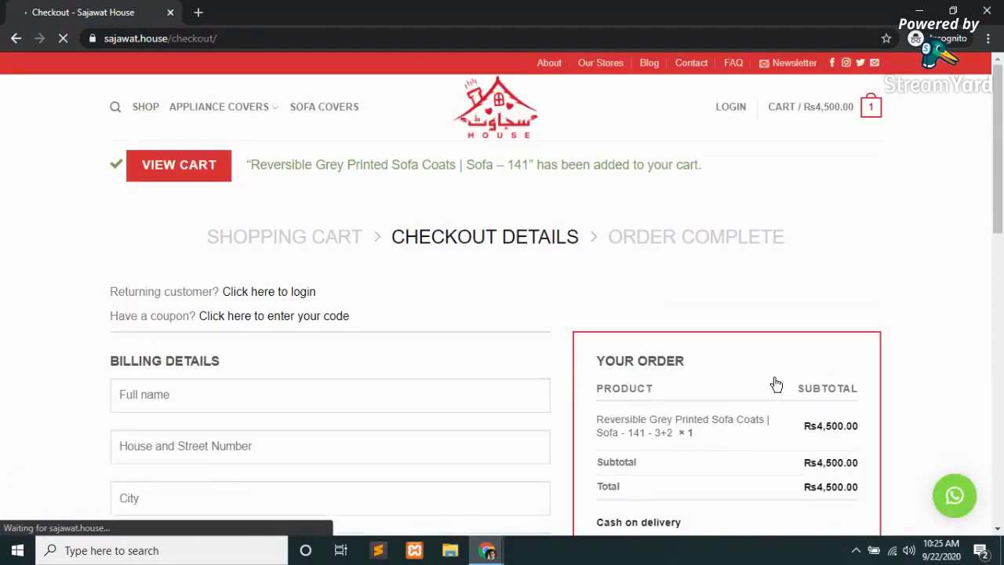
- Review the billing fields and order summary on the sajawat.house checkout page
{"action": "scroll", "coordinate": [605, 417], "scroll_direction": "down", "scroll_amount": 1}
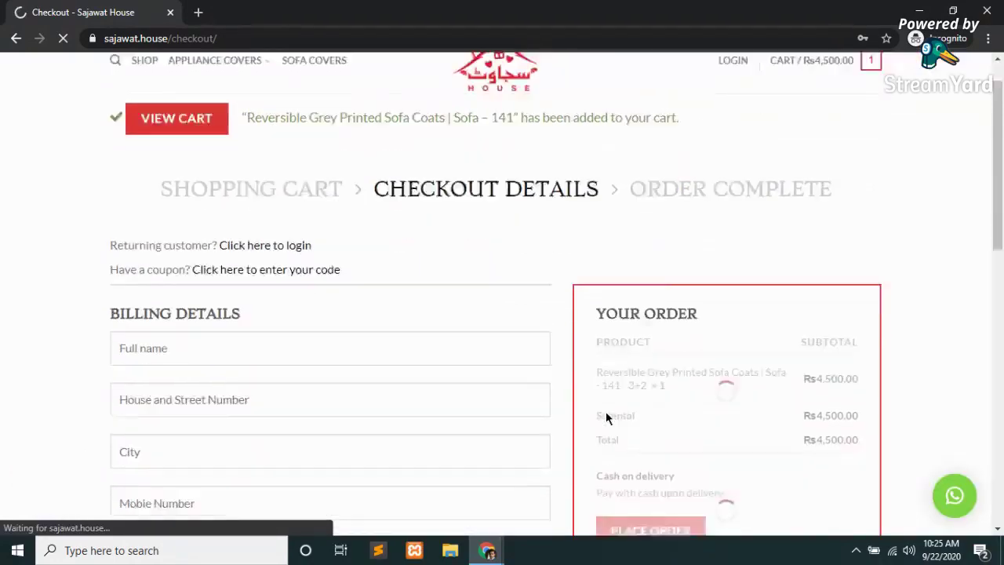
{"action": "scroll", "coordinate": [606, 416], "scroll_direction": "down", "scroll_amount": 2}
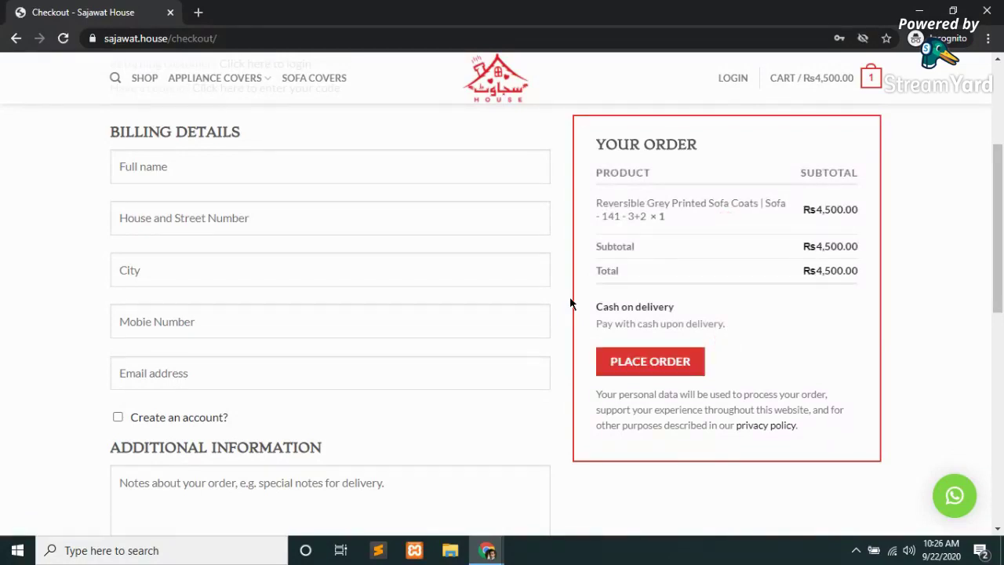
{"action": "scroll", "coordinate": [569, 296], "scroll_direction": "up", "scroll_amount": 3}
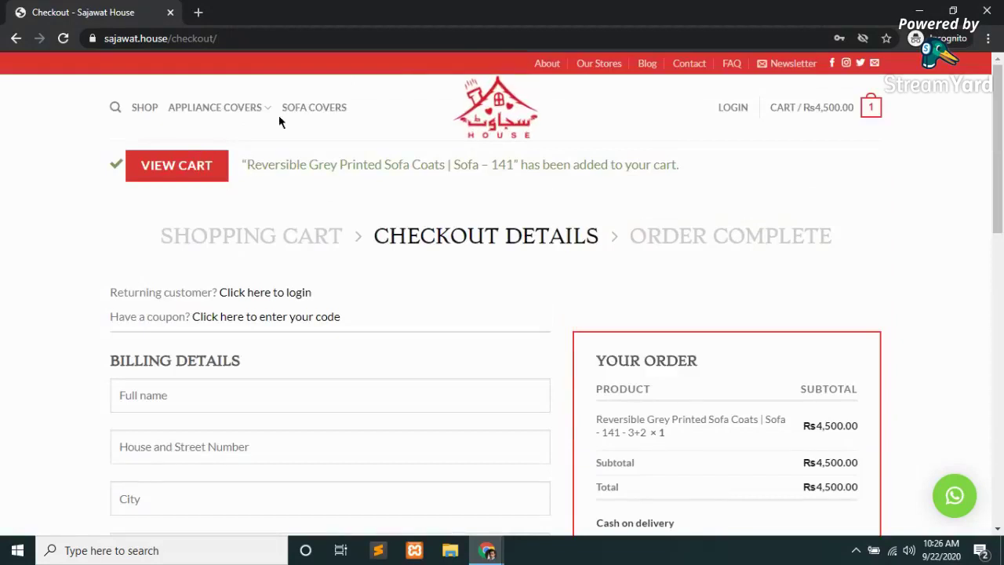
- Open the DCS 161 Water Dispenser Cover from the Appliance Covers category and add one to the cart
{"action": "left_click", "coordinate": [218, 112]}
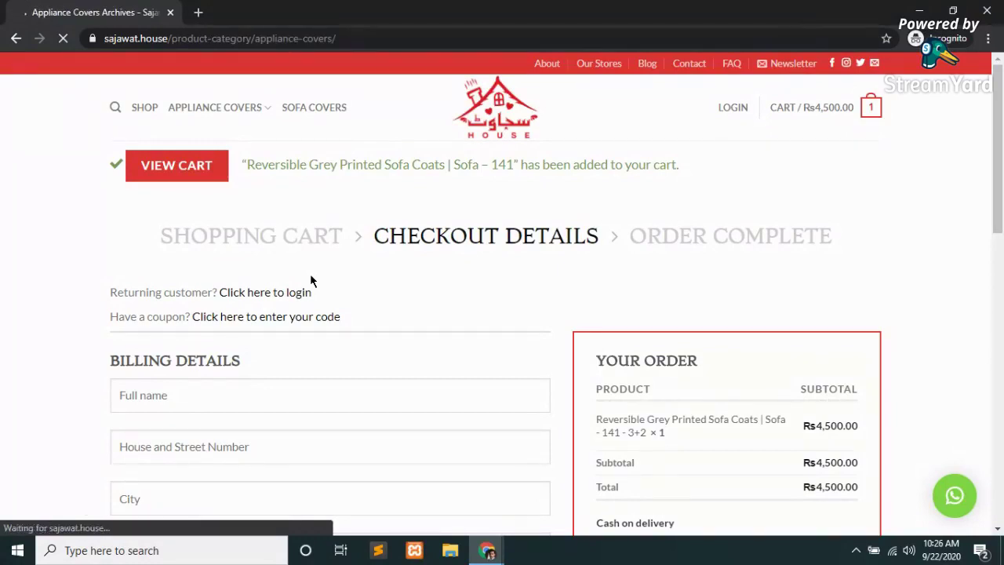
{"action": "scroll", "coordinate": [235, 281], "scroll_direction": "down", "scroll_amount": 1}
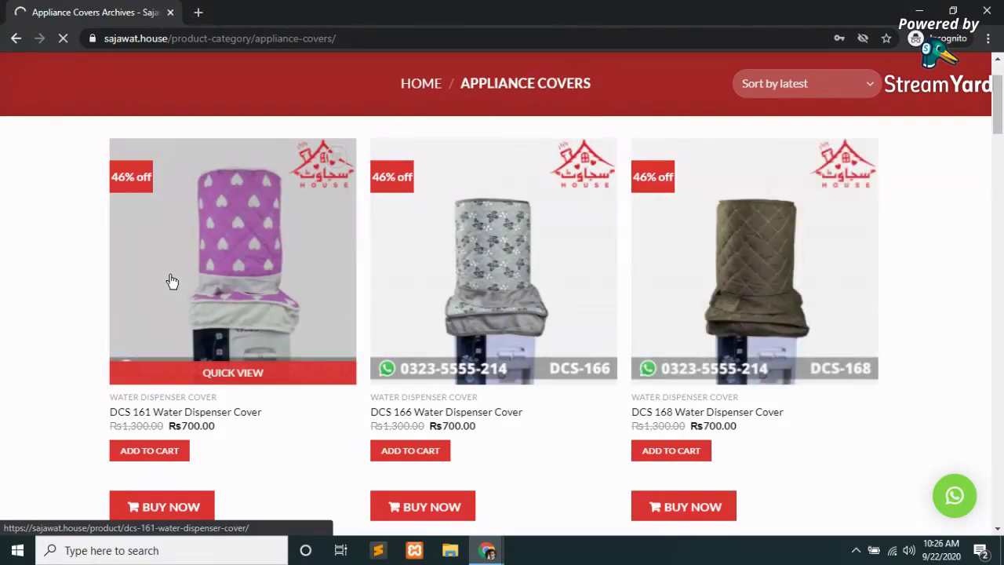
{"action": "left_click", "coordinate": [171, 280]}
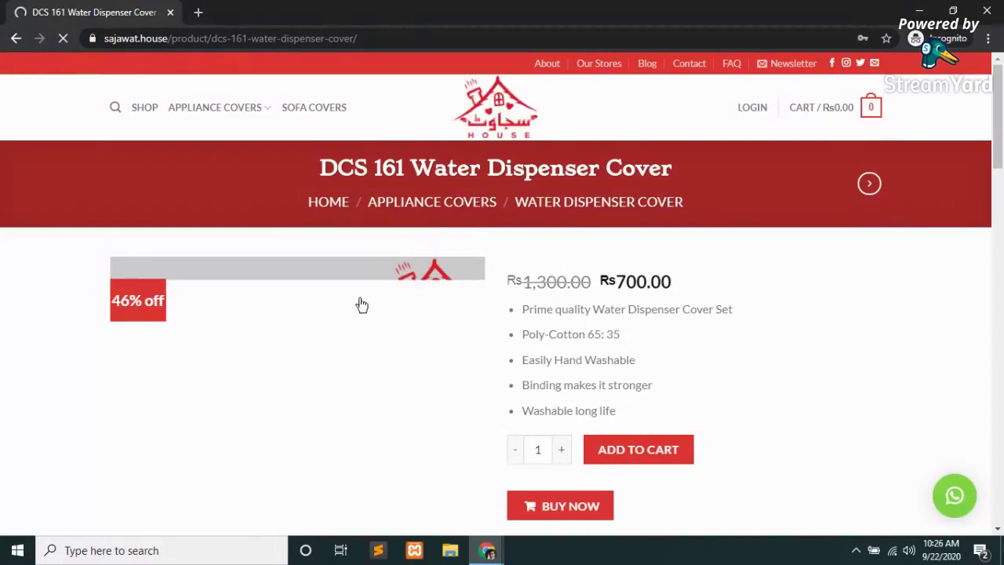
{"action": "scroll", "coordinate": [513, 349], "scroll_direction": "down", "scroll_amount": 2}
{"action": "scroll", "coordinate": [512, 348], "scroll_direction": "down", "scroll_amount": 1}
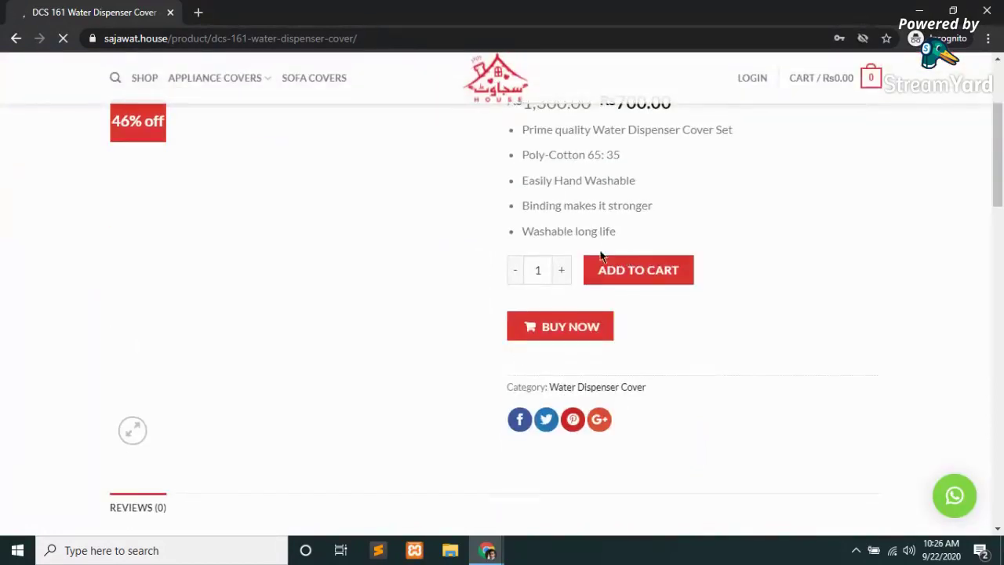
{"action": "left_click", "coordinate": [641, 269]}
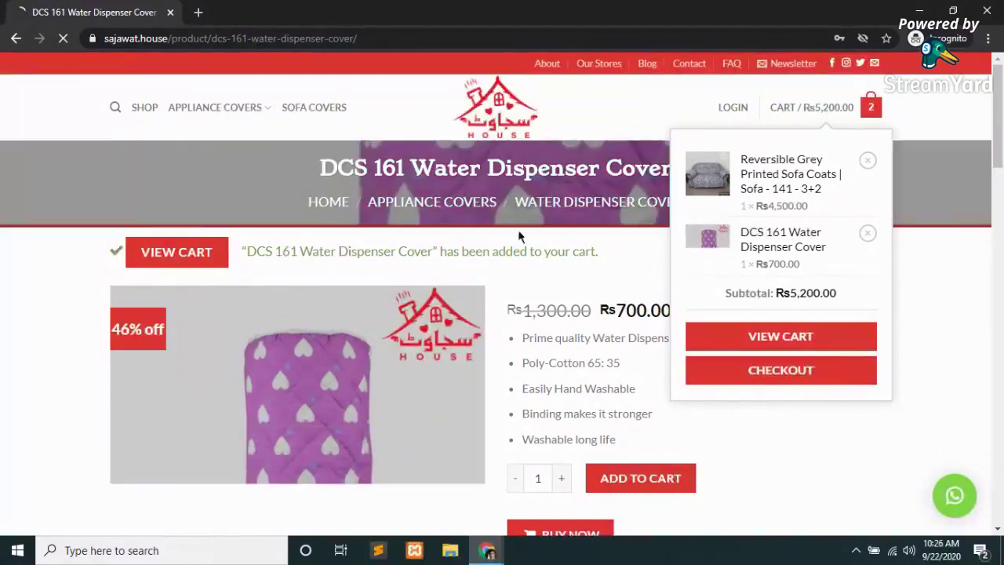
- View the shopping cart containing the sofa coat and dispenser cover and proceed to checkout
{"action": "scroll", "coordinate": [451, 267], "scroll_direction": "down", "scroll_amount": 2}
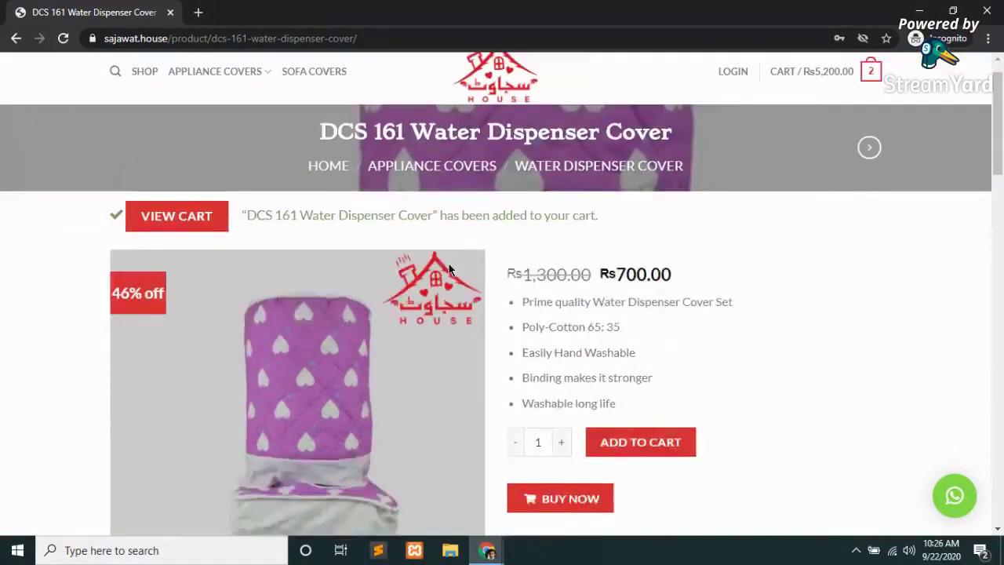
{"action": "scroll", "coordinate": [785, 285], "scroll_direction": "up", "scroll_amount": 2}
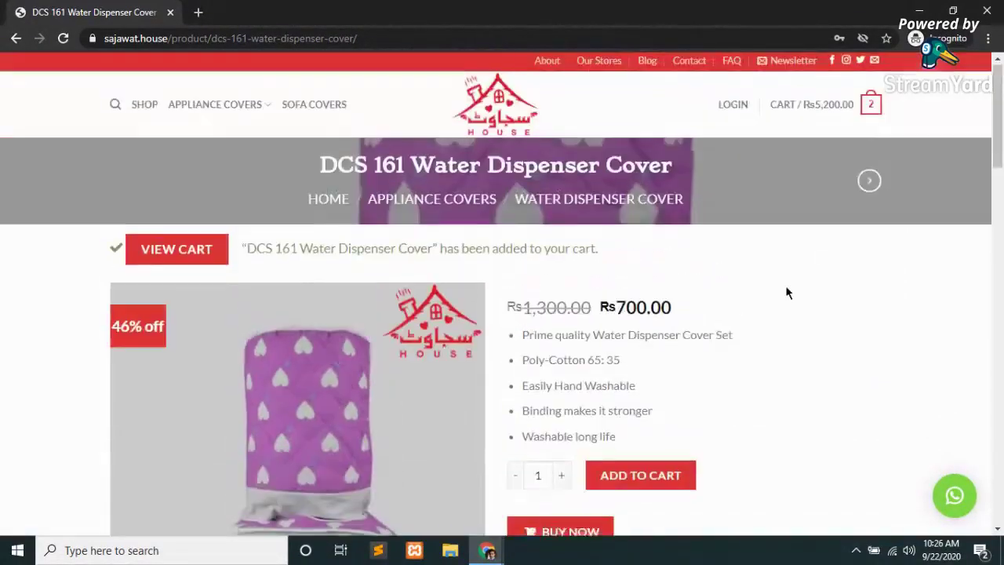
{"action": "left_click", "coordinate": [157, 256]}
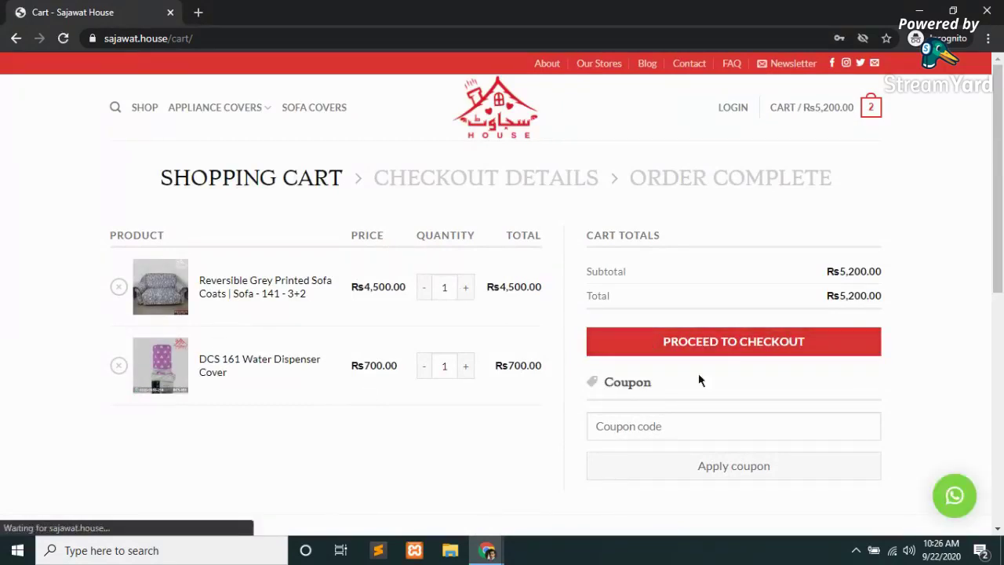
{"action": "left_click", "coordinate": [742, 352]}
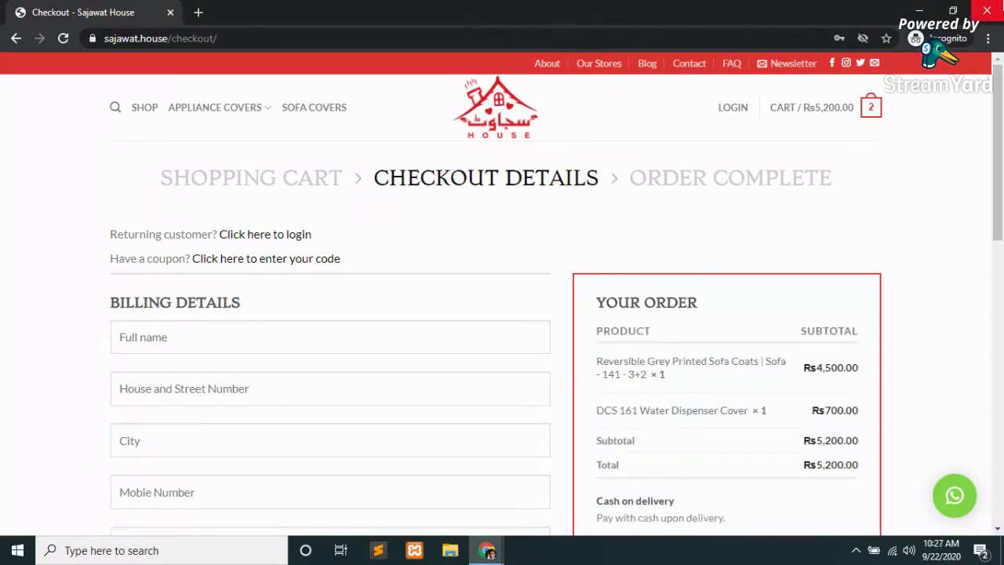
- Close the incognito window and open the installed plugins page in the seogrowth.tools WordPress admin
{"action": "left_click", "coordinate": [987, 10]}
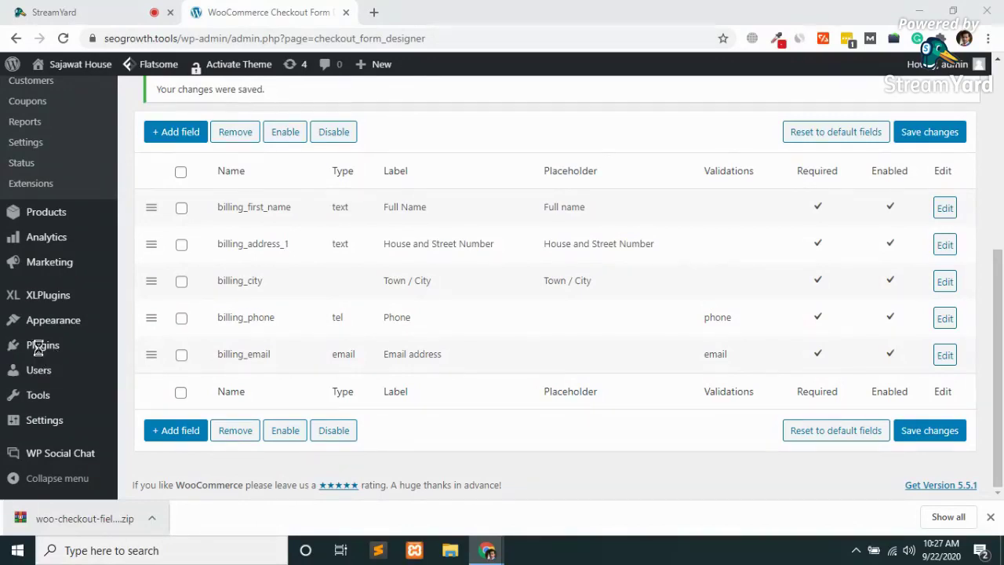
{"action": "left_click", "coordinate": [37, 347]}
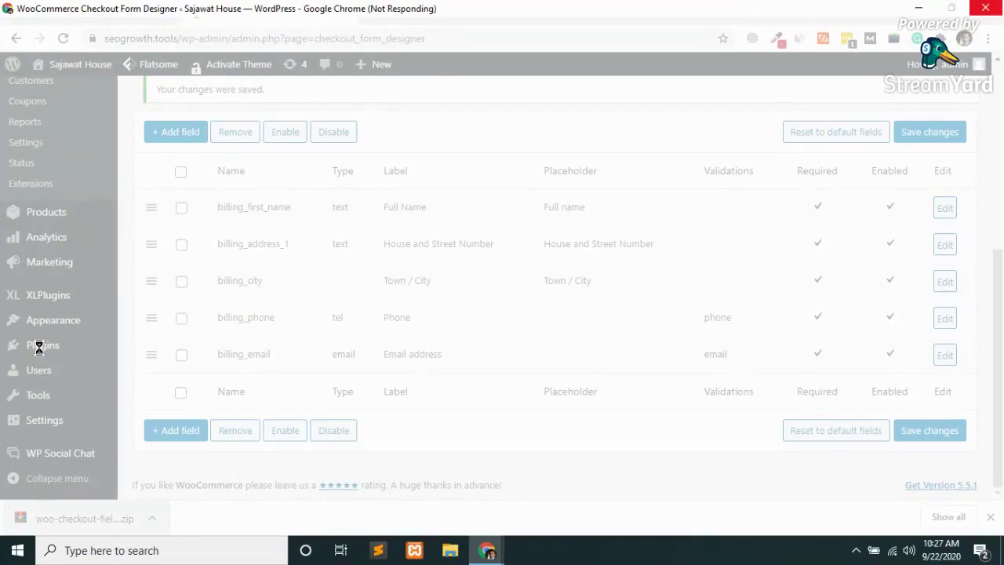
{"action": "mouse_move", "coordinate": [40, 347]}
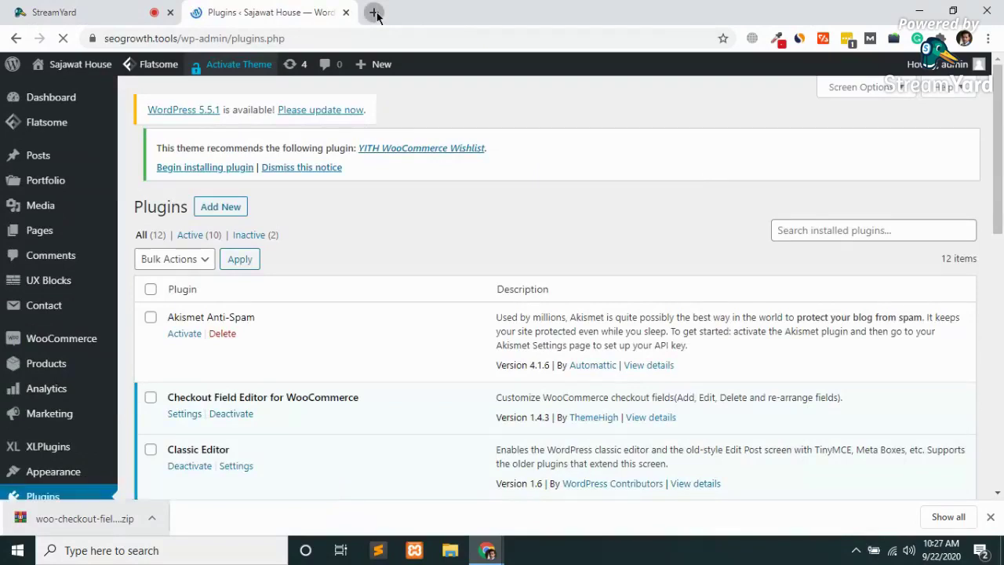
- Search Google for "maintenance mode wordpress" in a new tab
{"action": "left_click", "coordinate": [375, 13]}
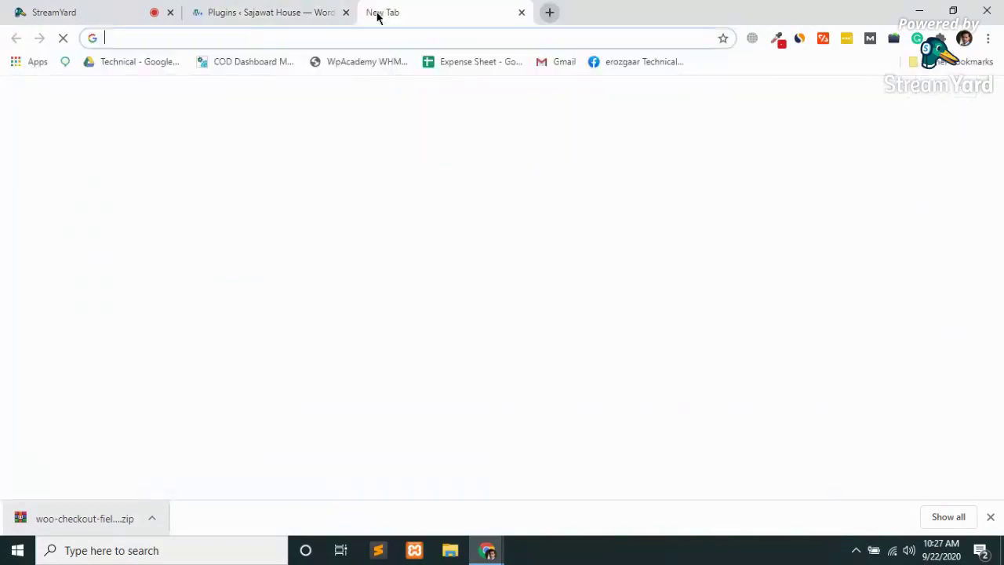
{"action": "type", "text": "maintenance mo"}
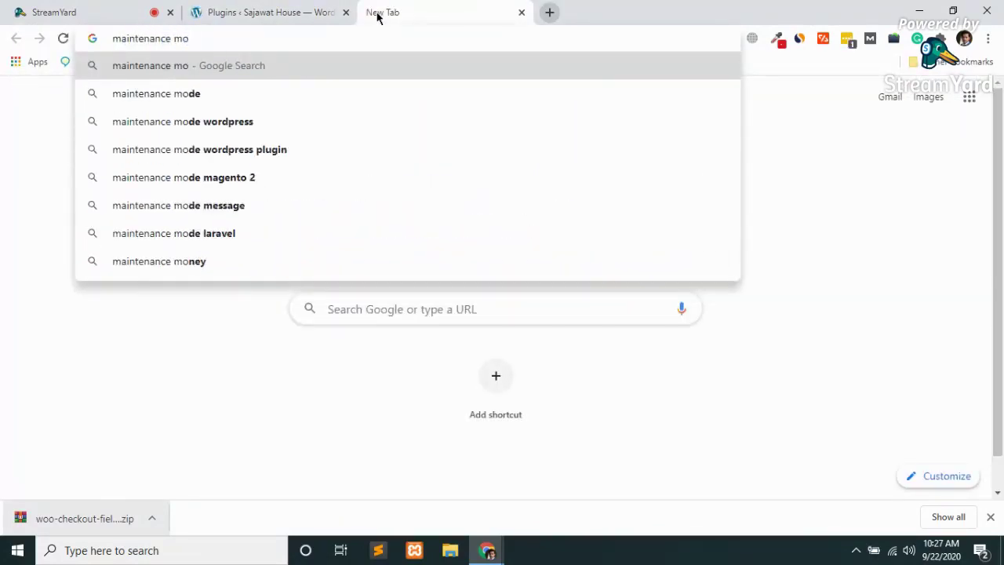
{"action": "key", "text": "Down"}
{"action": "key", "text": "Down"}
{"action": "key", "text": "Return"}
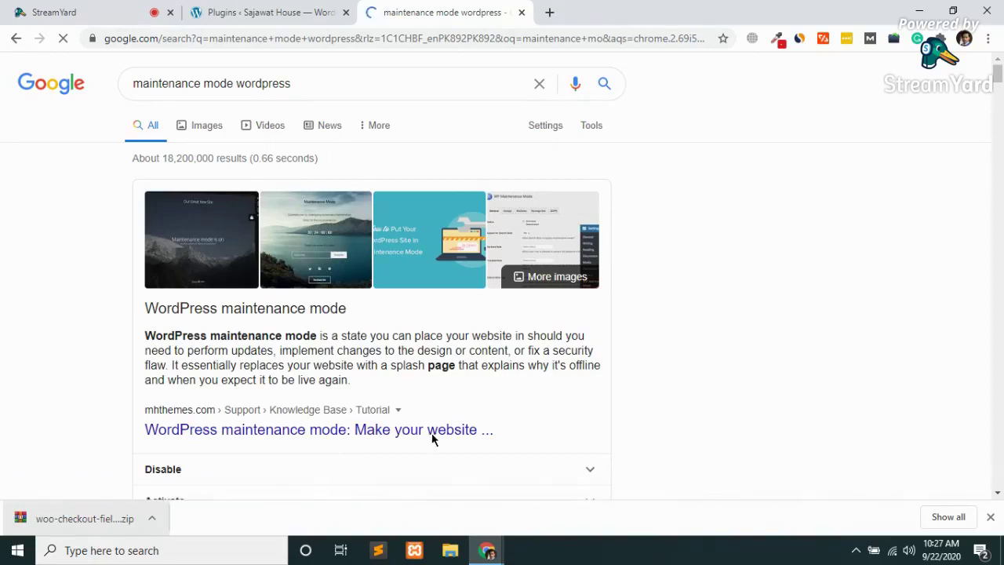
- Open the mhthemes.com article on WordPress maintenance mode in a separate tab and skim its introduction
{"action": "scroll", "coordinate": [382, 445], "scroll_direction": "down", "scroll_amount": 3}
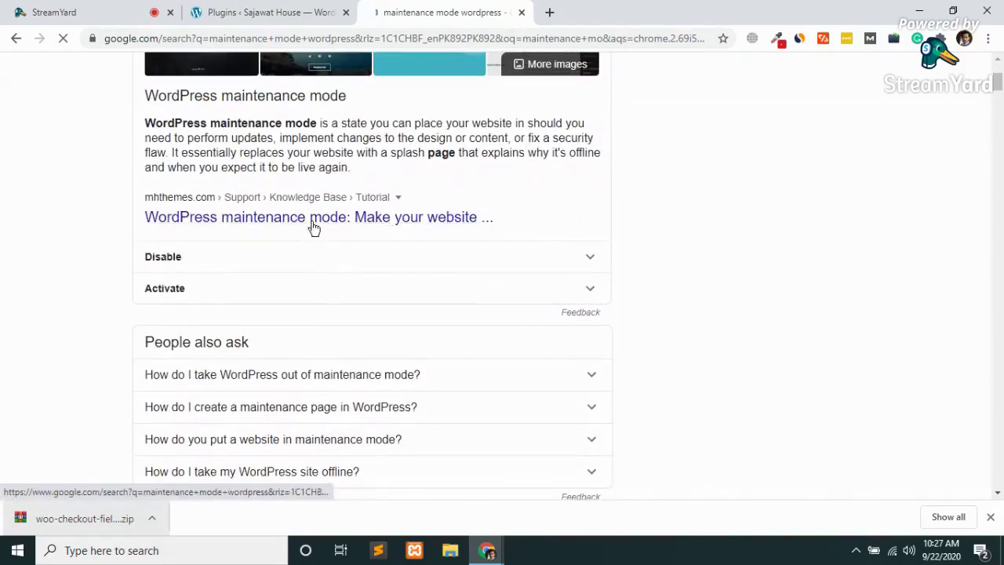
{"action": "middle_click", "coordinate": [313, 224]}
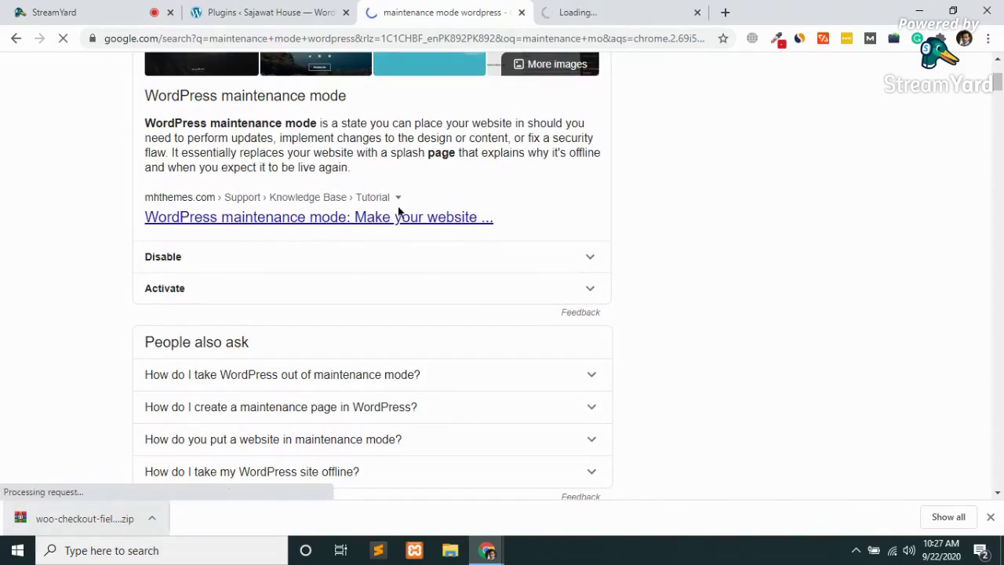
{"action": "left_click", "coordinate": [605, 10]}
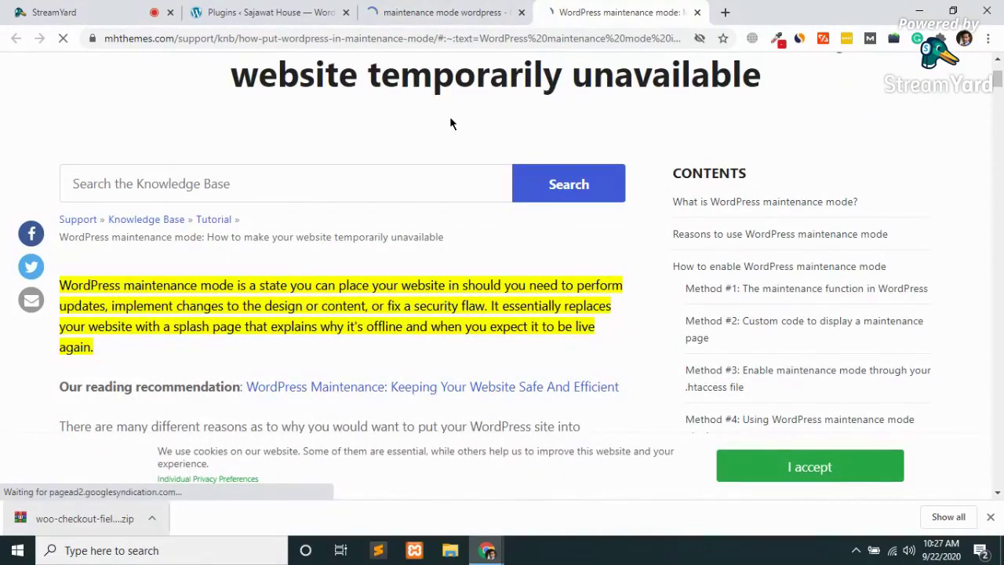
{"action": "scroll", "coordinate": [439, 374], "scroll_direction": "down", "scroll_amount": 4}
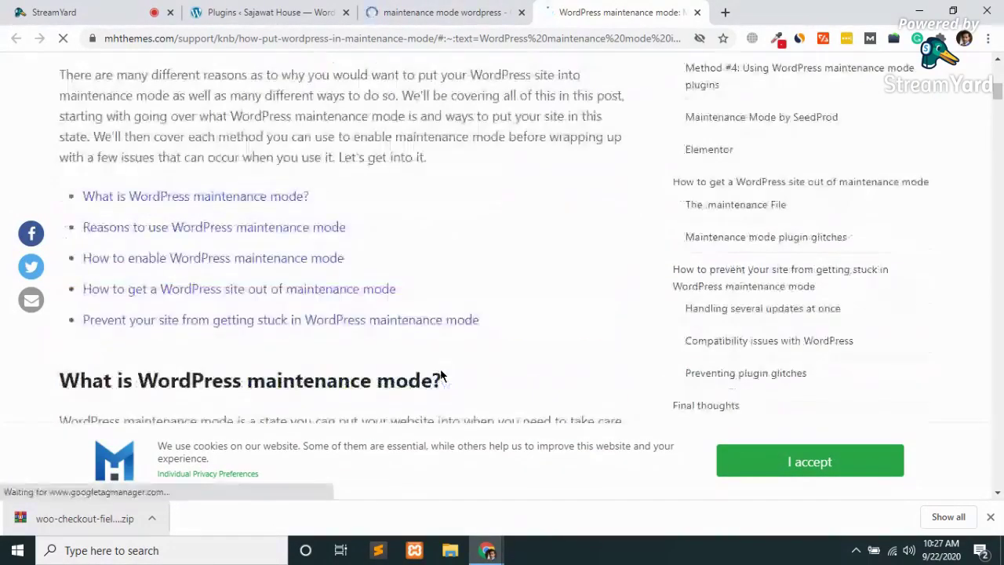
- Open the WordPress.org WP Maintenance Mode result in a separate tab and close the mhthemes.com article
{"action": "left_click", "coordinate": [447, 9]}
{"action": "scroll", "coordinate": [357, 243], "scroll_direction": "down", "scroll_amount": 4}
{"action": "scroll", "coordinate": [345, 243], "scroll_direction": "down", "scroll_amount": 1}
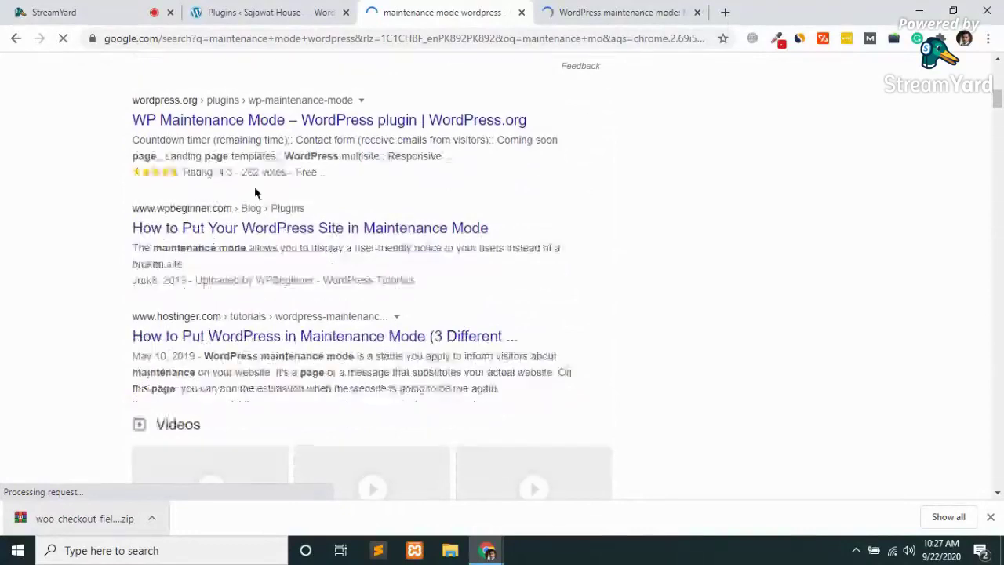
{"action": "middle_click", "coordinate": [259, 124]}
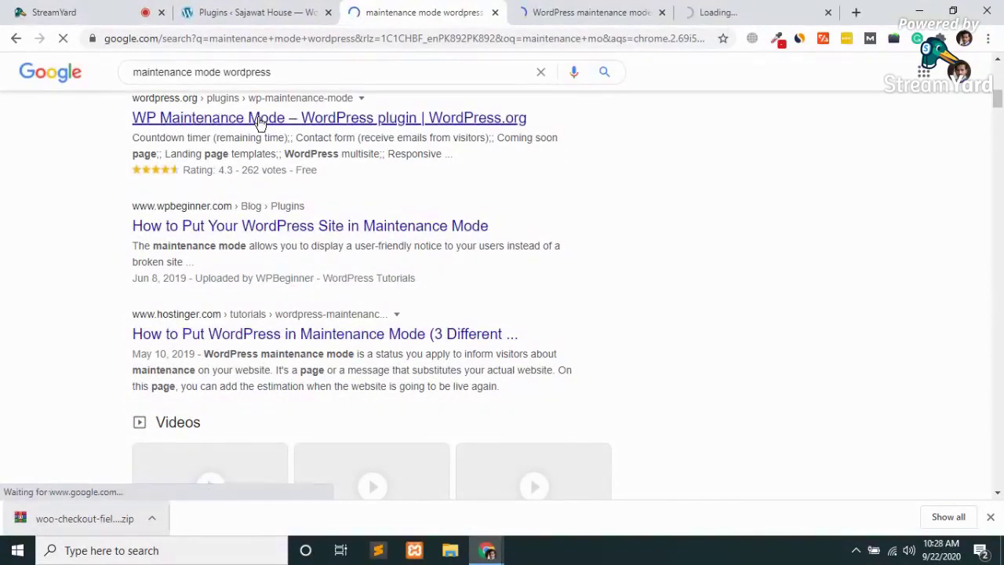
{"action": "left_click", "coordinate": [310, 11]}
{"action": "left_click", "coordinate": [661, 12]}
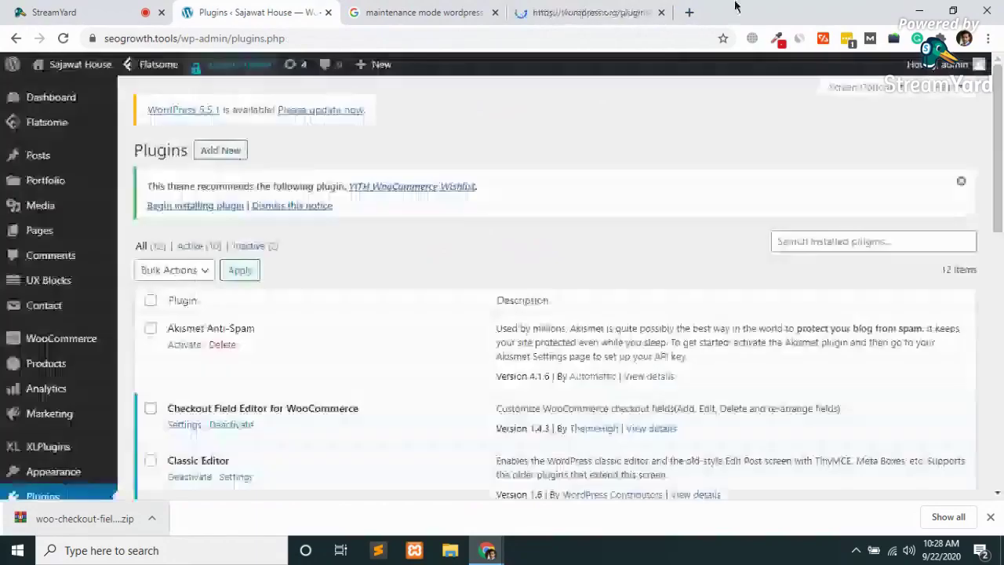
- Read the WP Maintenance Mode plugin description on WordPress.org and return to the store's installed plugins page
{"action": "left_click", "coordinate": [594, 8]}
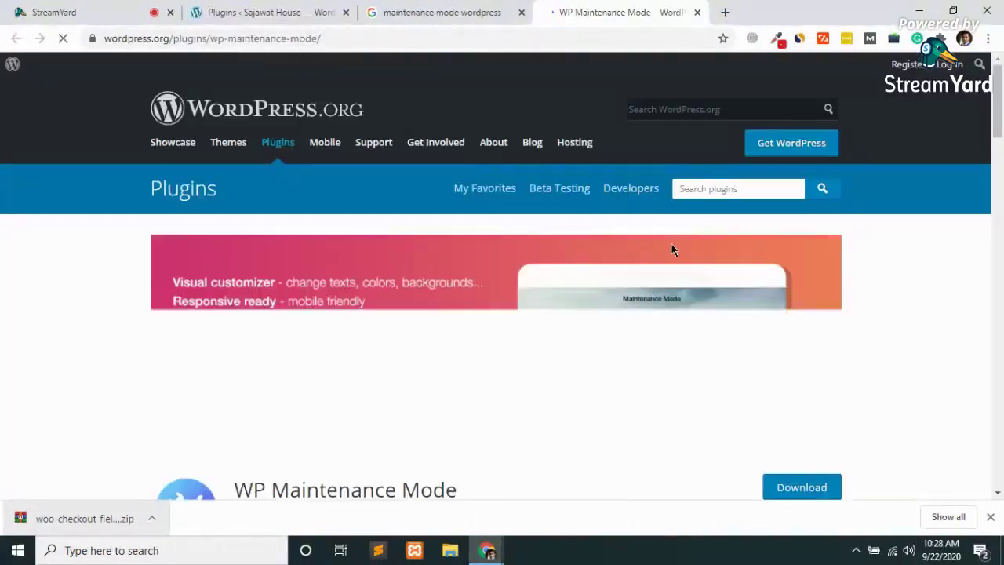
{"action": "scroll", "coordinate": [671, 244], "scroll_direction": "down", "scroll_amount": 1}
{"action": "scroll", "coordinate": [671, 250], "scroll_direction": "down", "scroll_amount": 1}
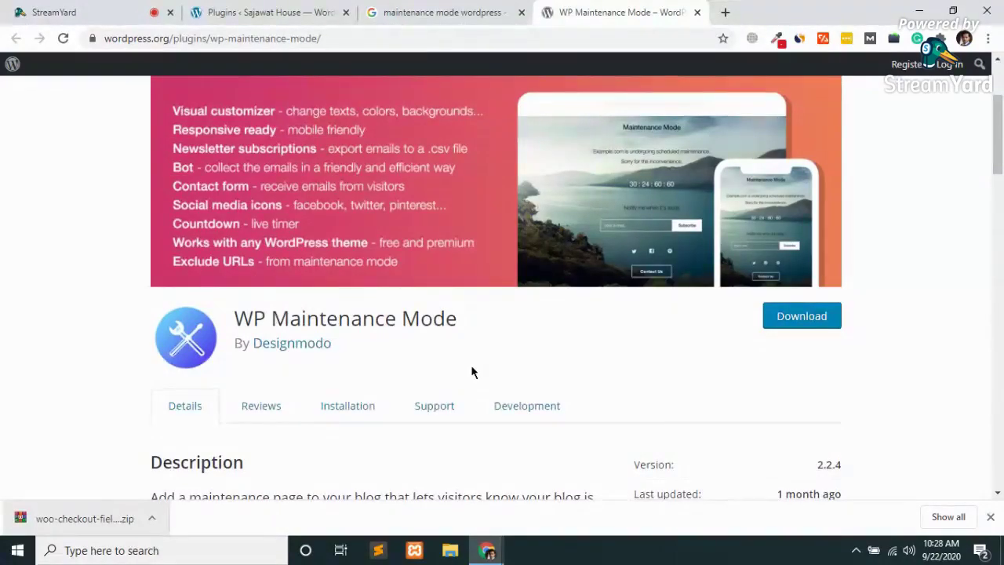
{"action": "scroll", "coordinate": [473, 371], "scroll_direction": "down", "scroll_amount": 2}
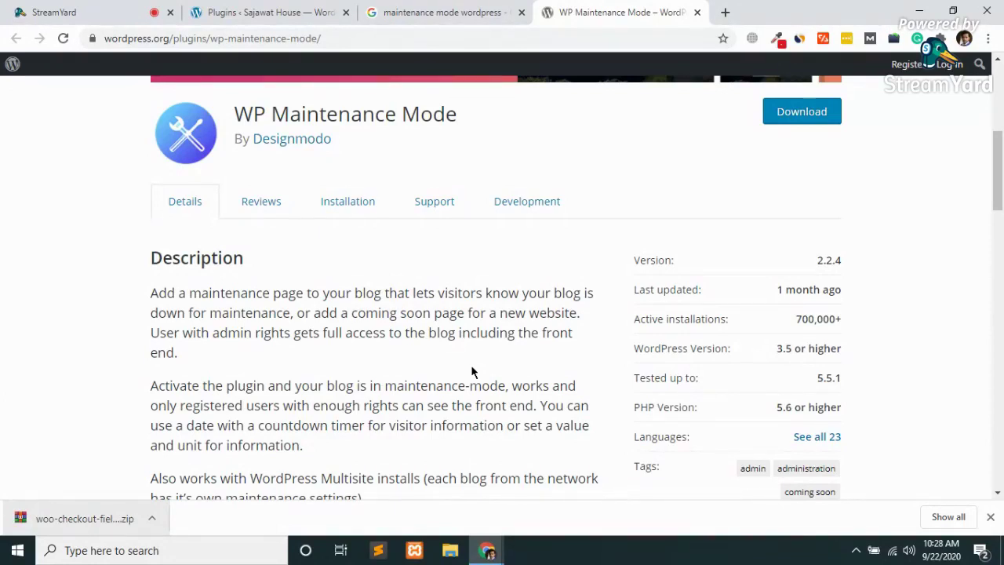
{"action": "left_click", "coordinate": [235, 12]}
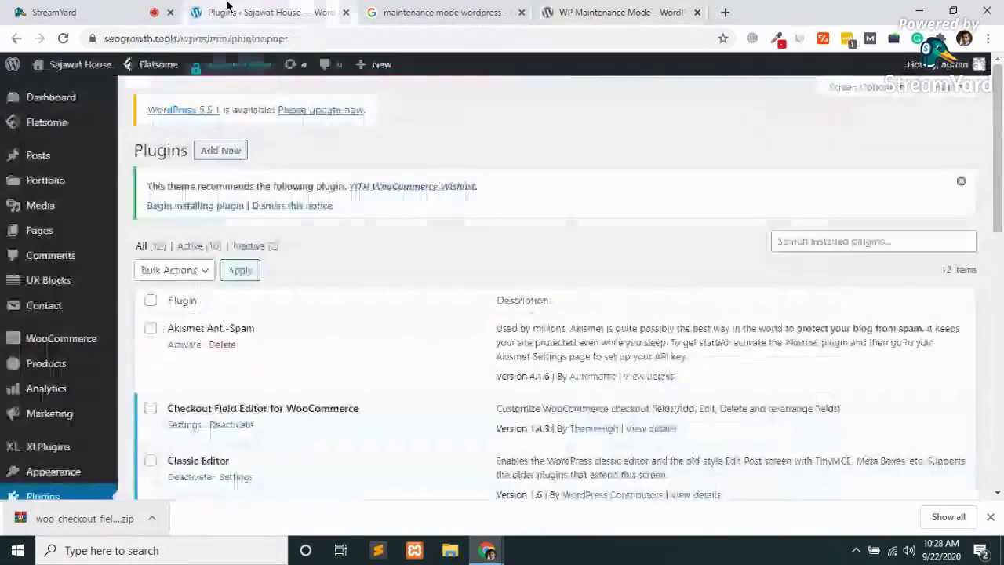
- Open the form for uploading a plugin in .zip format and bring up its file chooser
{"action": "scroll", "coordinate": [137, 381], "scroll_direction": "down", "scroll_amount": 3}
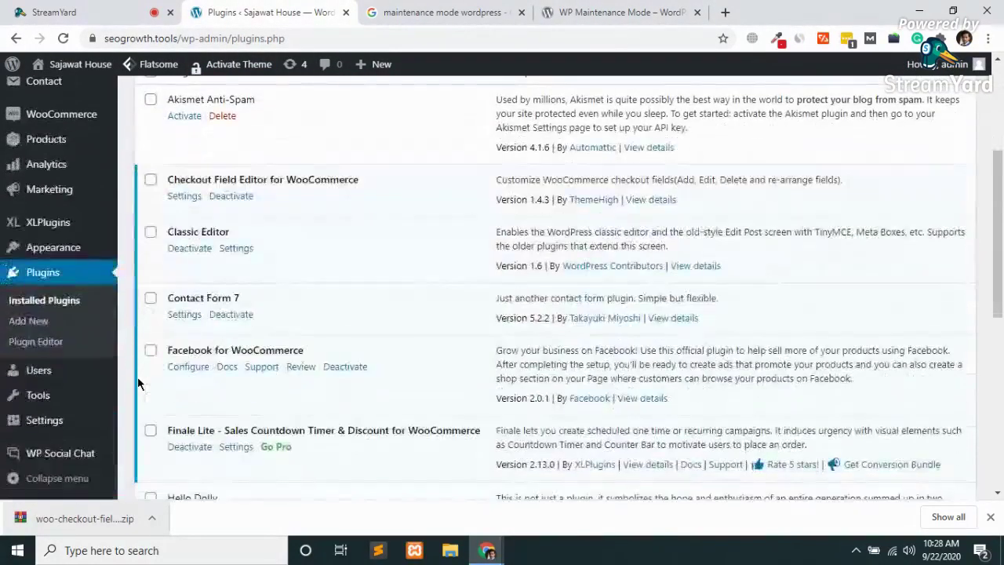
{"action": "left_click", "coordinate": [35, 325]}
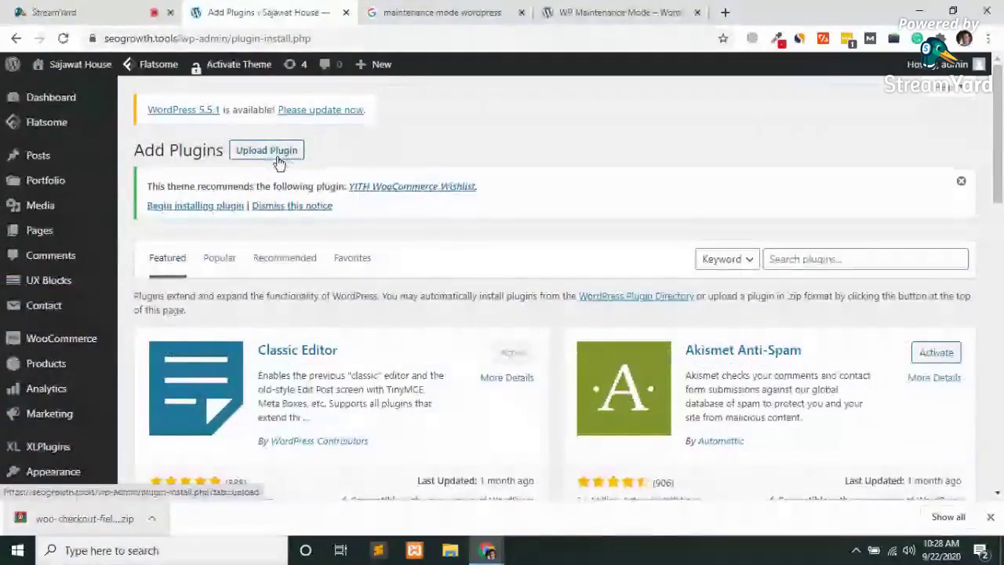
{"action": "left_click", "coordinate": [279, 159]}
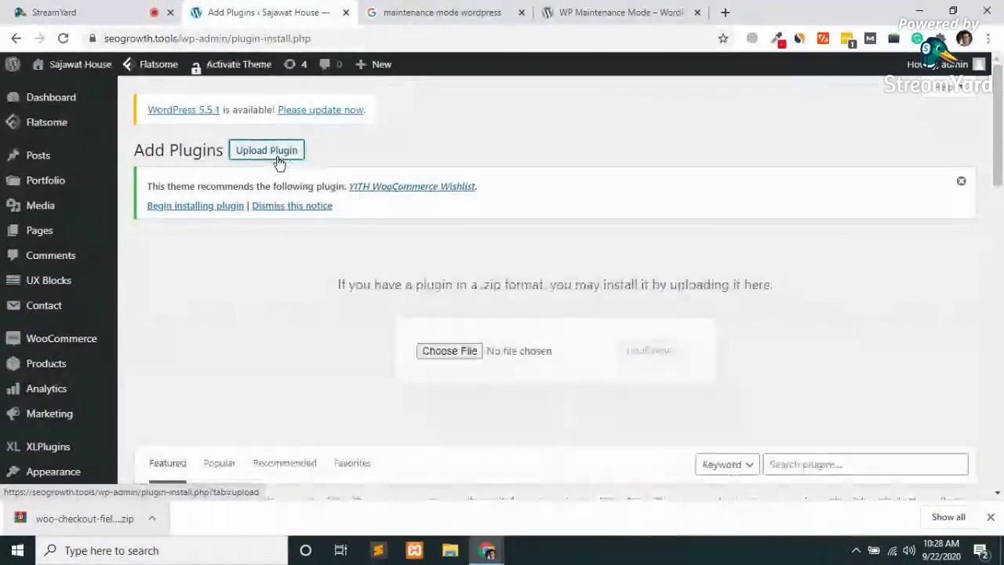
{"action": "left_click", "coordinate": [467, 351]}
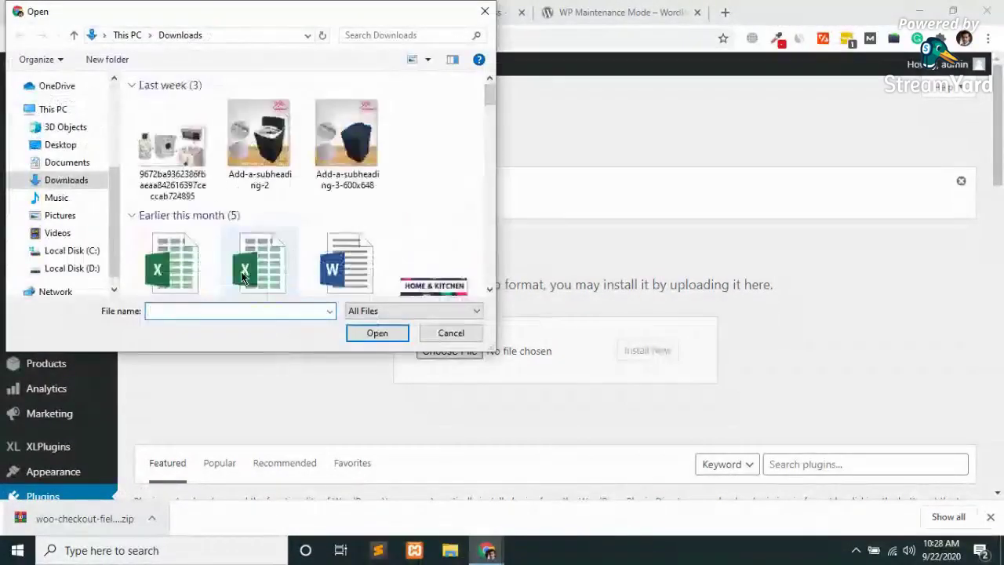
- Look through the Downloads folder for plugin files whose names start with "w"
{"action": "left_click", "coordinate": [243, 276]}
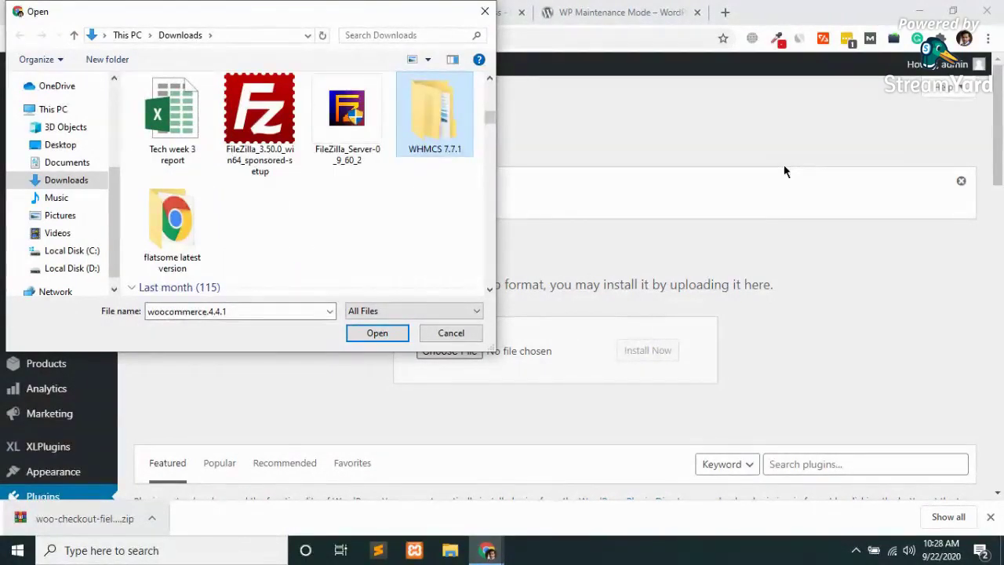
{"action": "key", "text": "w"}
{"action": "key", "text": "w"}
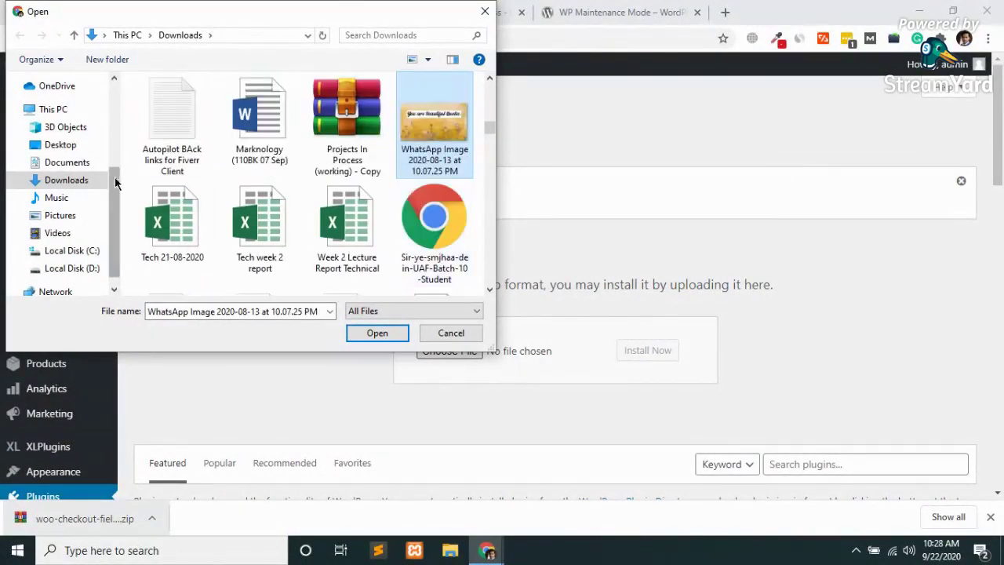
- Choose the yith-woocommerce-one-click-checkout ZIP from the "Downloads 30 dec 2019" folder on Local Disk (D:) as the plugin to upload
{"action": "left_click", "coordinate": [84, 269]}
{"action": "left_click", "coordinate": [200, 151]}
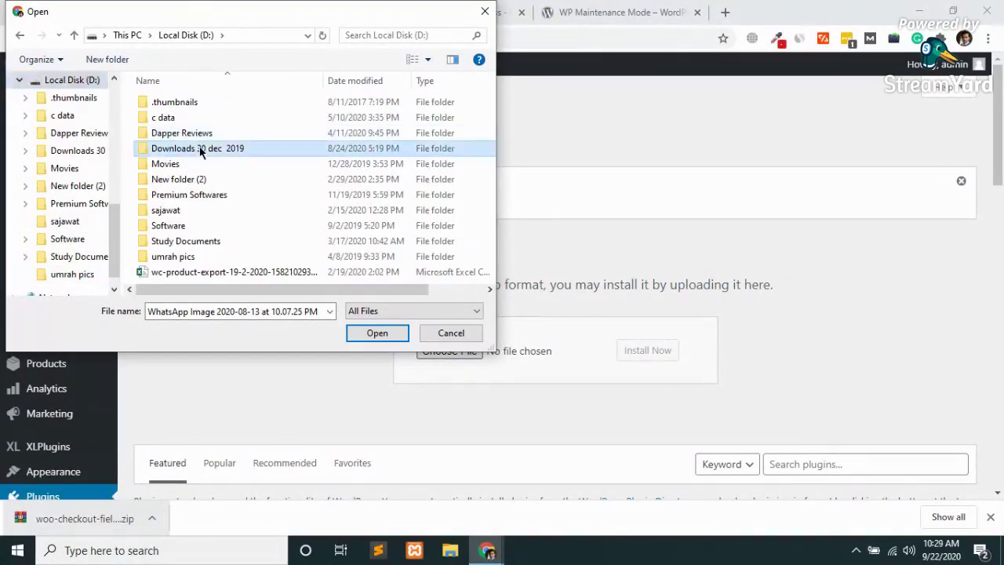
{"action": "double_click", "coordinate": [200, 151]}
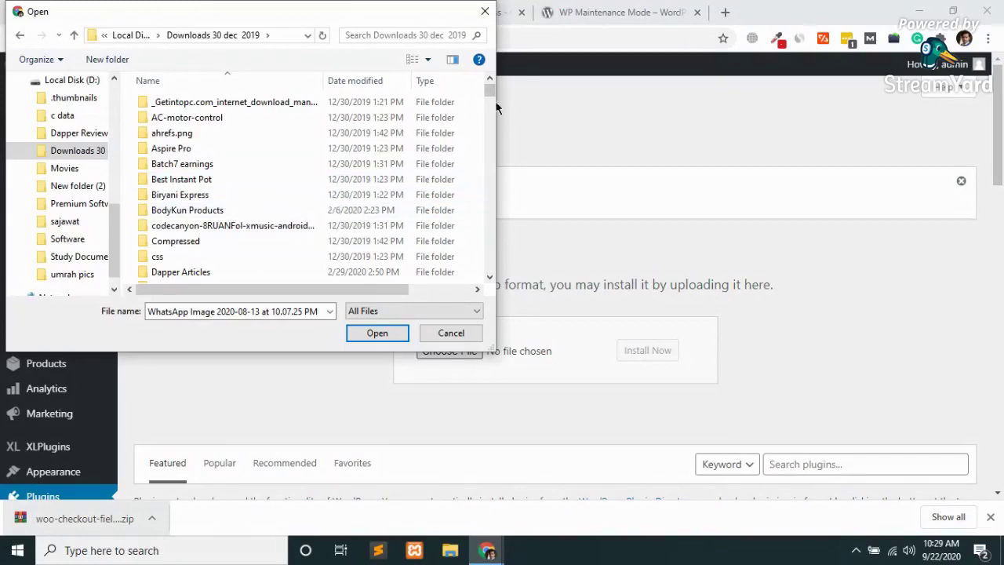
{"action": "left_click_drag", "start_coordinate": [490, 100], "coordinate": [501, 284]}
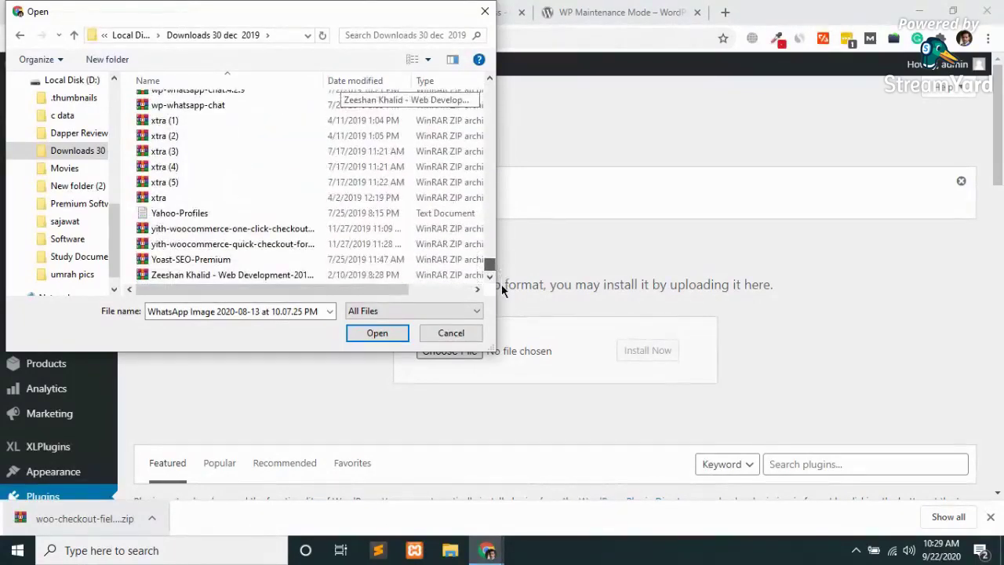
{"action": "double_click", "coordinate": [263, 229]}
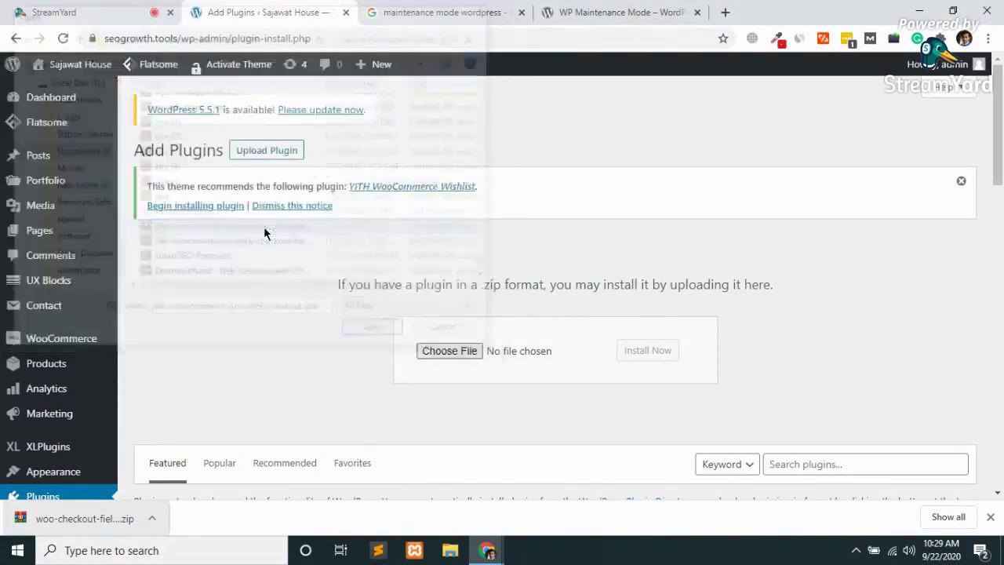
- Install and activate the plugin from yith-woocommerce-one-click-checkout-premium.zip and open its settings
{"action": "left_click", "coordinate": [661, 355]}
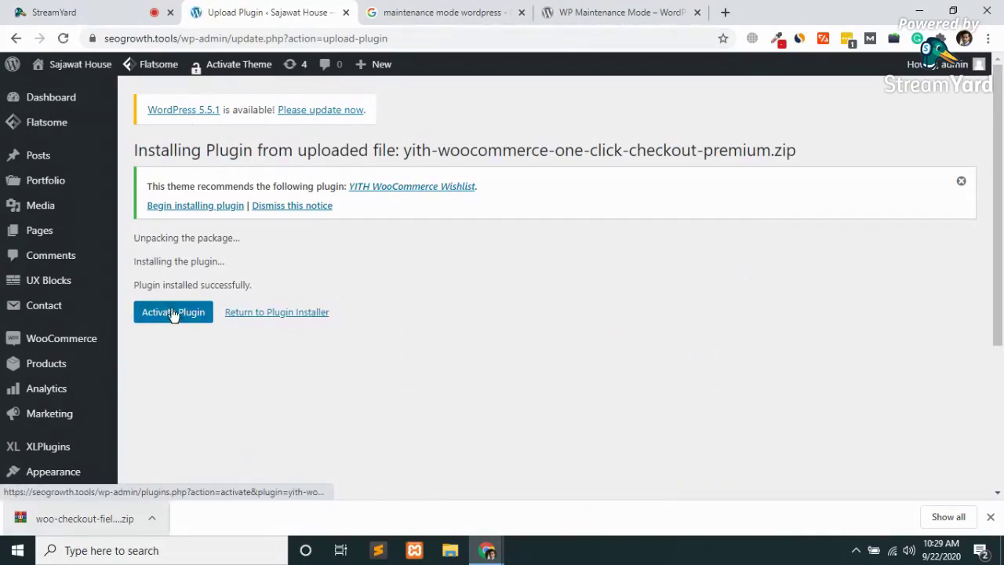
{"action": "left_click", "coordinate": [175, 313]}
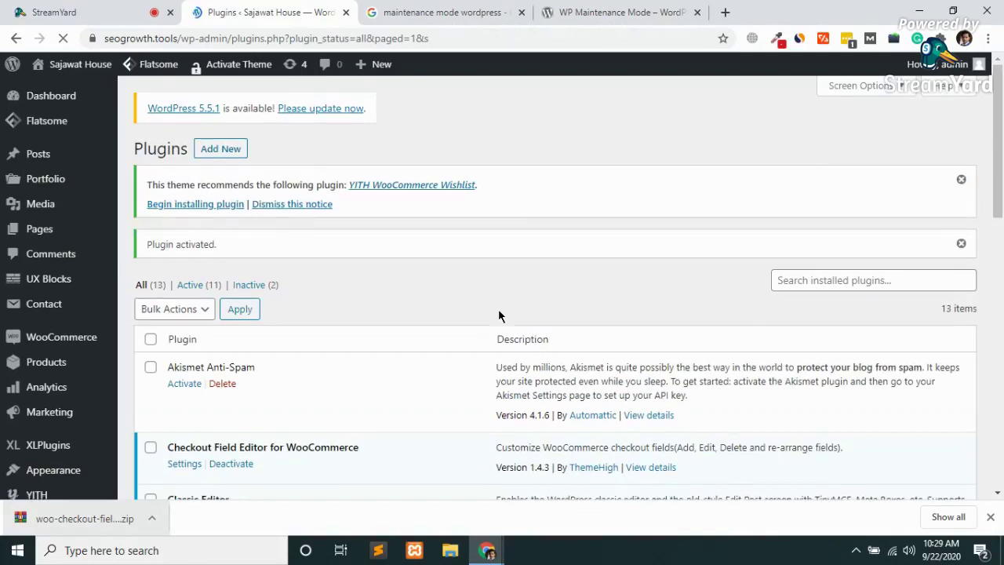
{"action": "scroll", "coordinate": [499, 311], "scroll_direction": "down", "scroll_amount": 2}
{"action": "scroll", "coordinate": [499, 314], "scroll_direction": "down", "scroll_amount": 5}
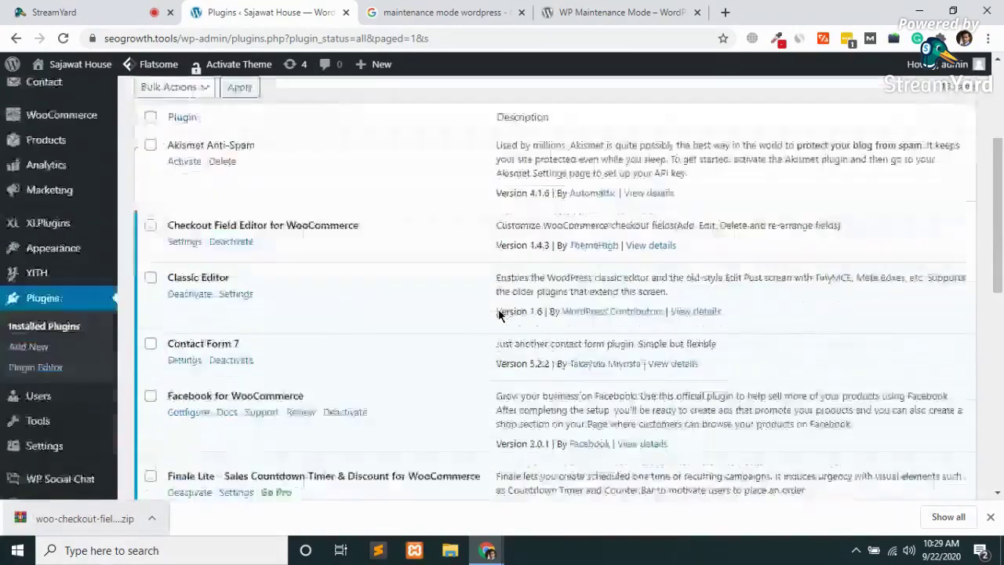
{"action": "scroll", "coordinate": [385, 331], "scroll_direction": "down", "scroll_amount": 4}
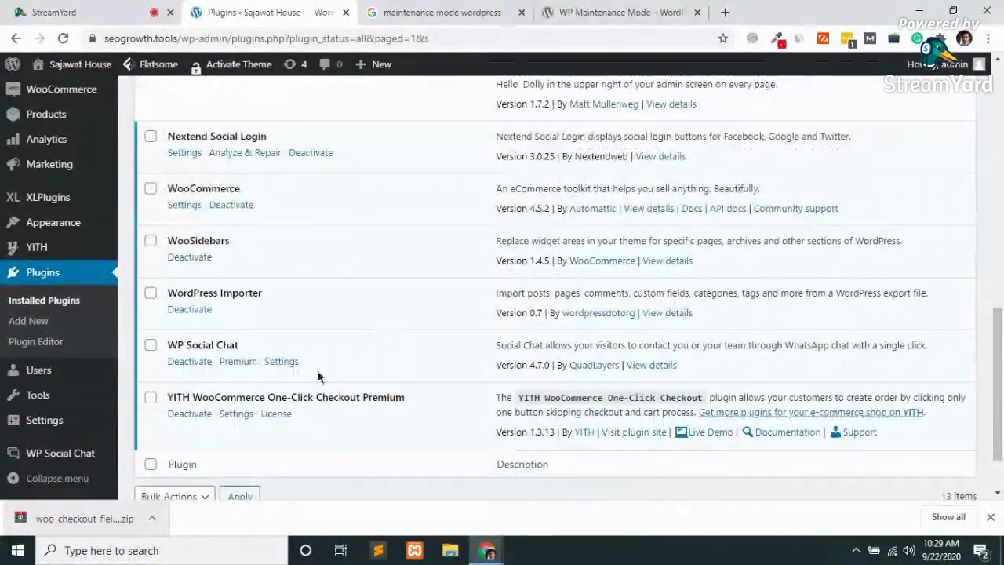
{"action": "left_click", "coordinate": [238, 415]}
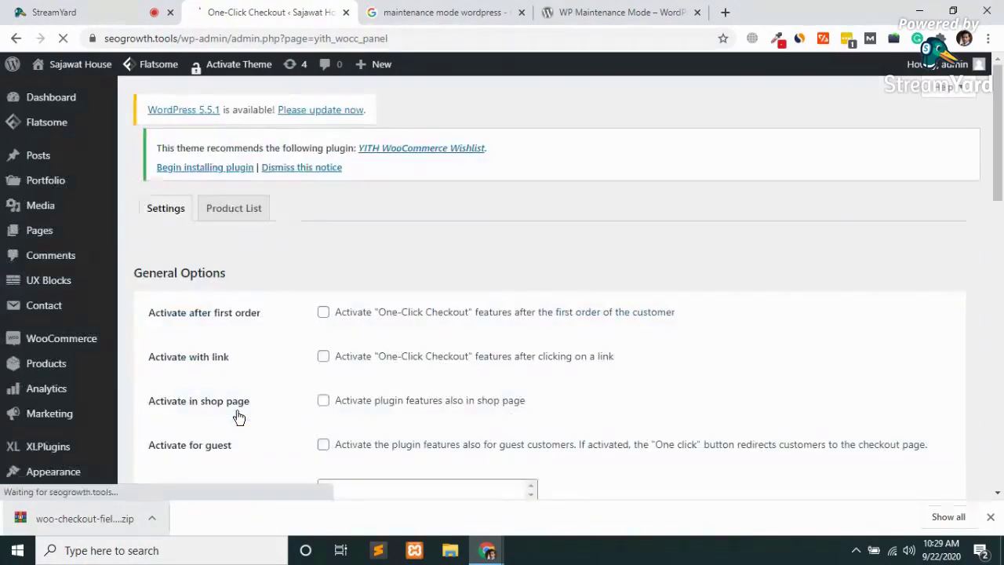
- Review the One-Click Checkout general options, order redirect choices and button label and color settings
{"action": "scroll", "coordinate": [239, 416], "scroll_direction": "down", "scroll_amount": 2}
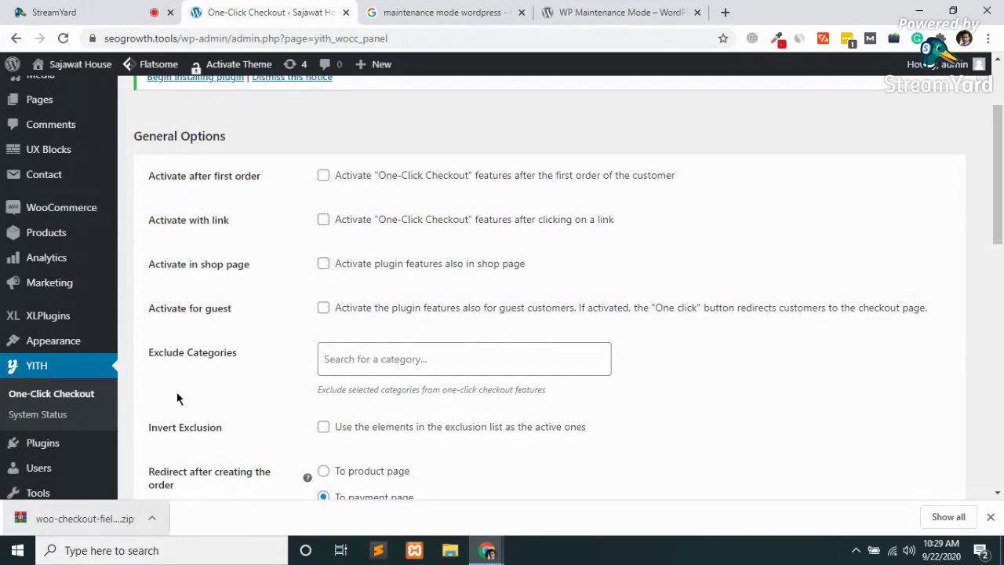
{"action": "scroll", "coordinate": [178, 396], "scroll_direction": "down", "scroll_amount": 3}
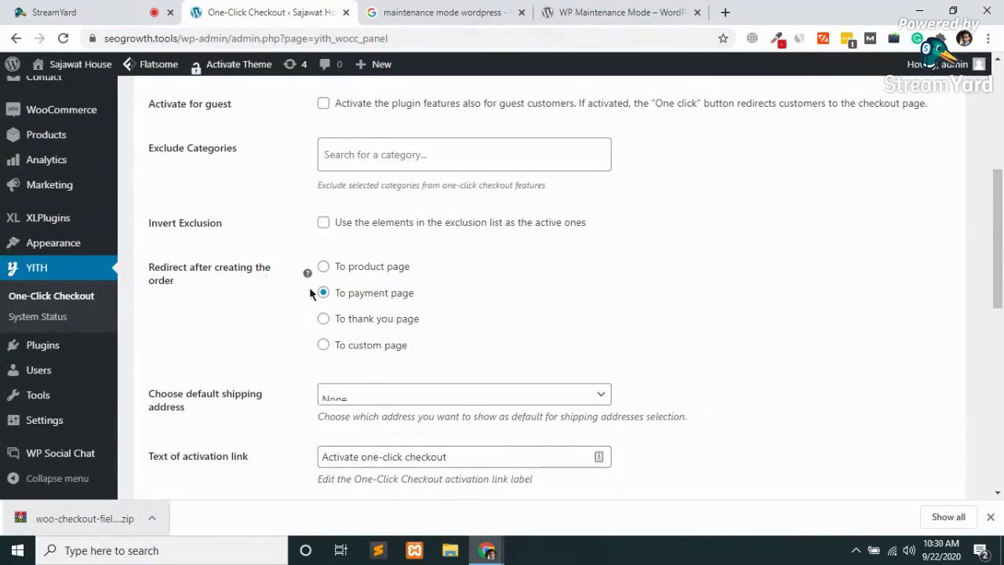
{"action": "scroll", "coordinate": [276, 366], "scroll_direction": "down", "scroll_amount": 3}
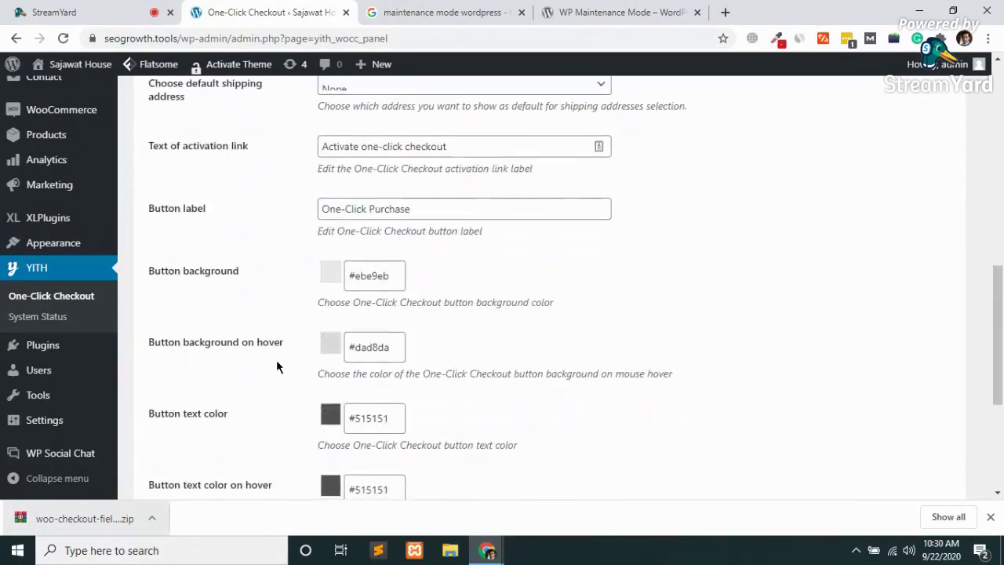
- Open the storefront at seogrowth.tools in a new incognito window
{"action": "key", "text": "ctrl+shift+n"}
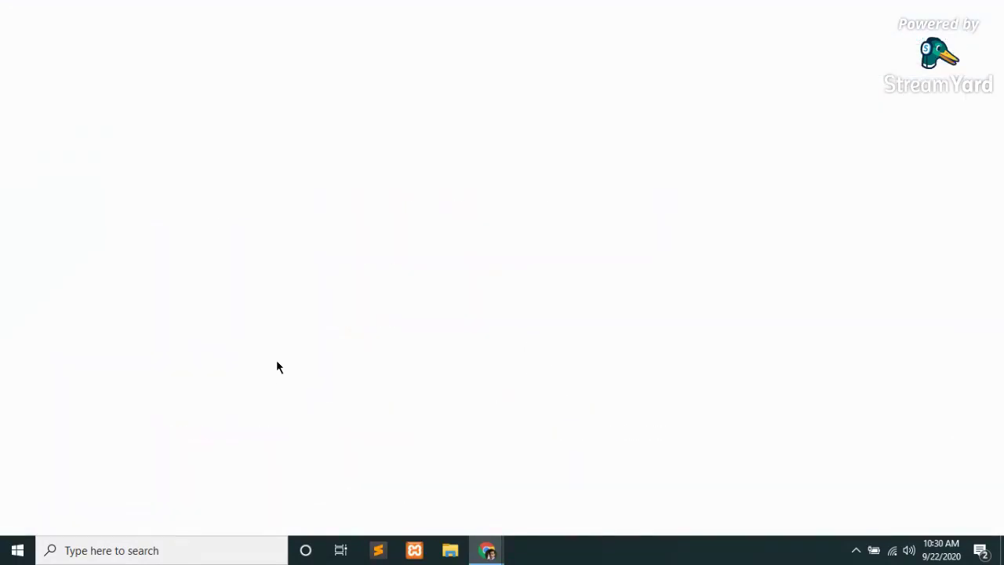
{"action": "type", "text": "seogrowth.tools"}
{"action": "key", "text": "Return"}
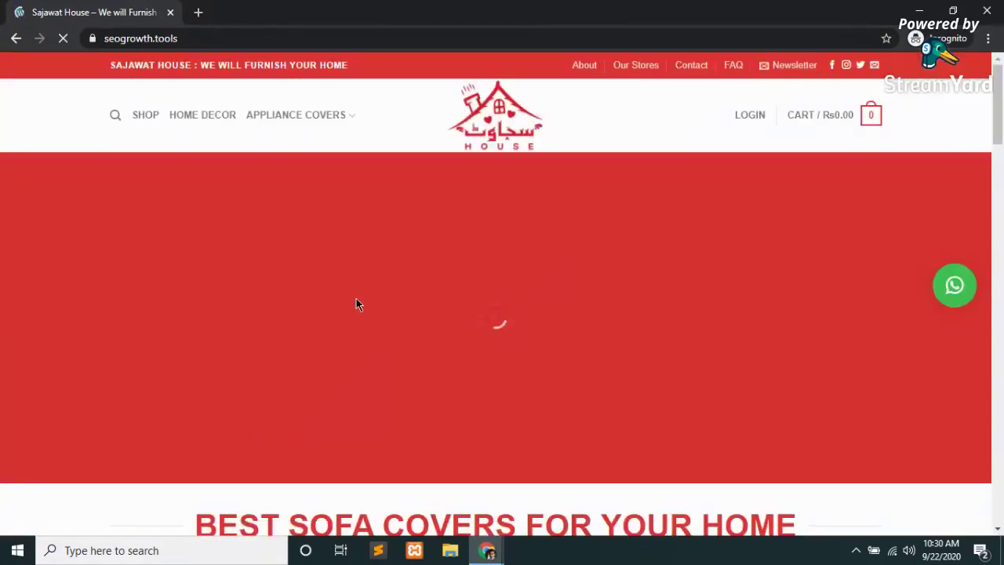
- Open the large Reversible Sofa Coat | Sofa -159 (Copy) product from the home page and inspect its purchase area
{"action": "scroll", "coordinate": [356, 298], "scroll_direction": "down", "scroll_amount": 3}
{"action": "scroll", "coordinate": [356, 298], "scroll_direction": "down", "scroll_amount": 3}
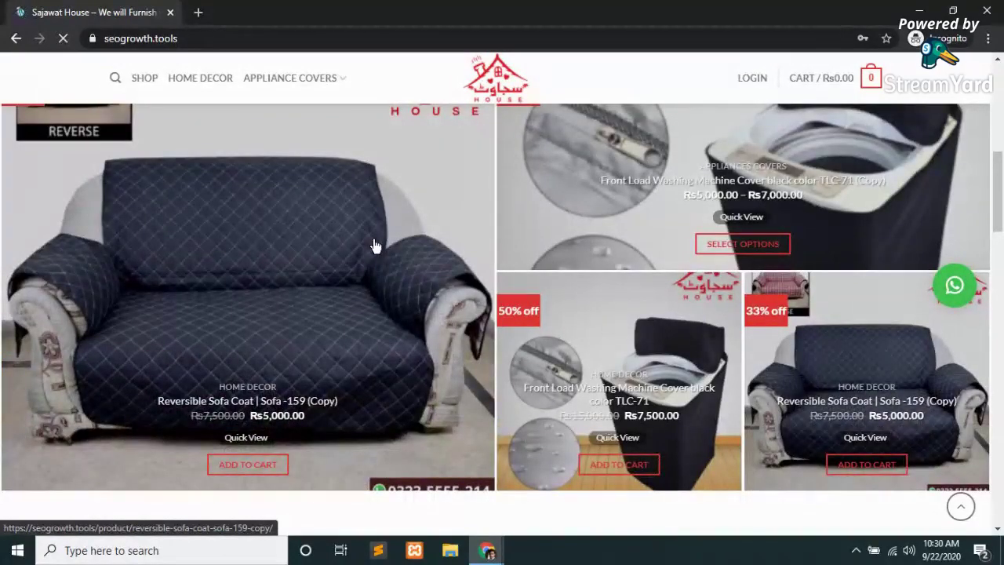
{"action": "left_click", "coordinate": [375, 245]}
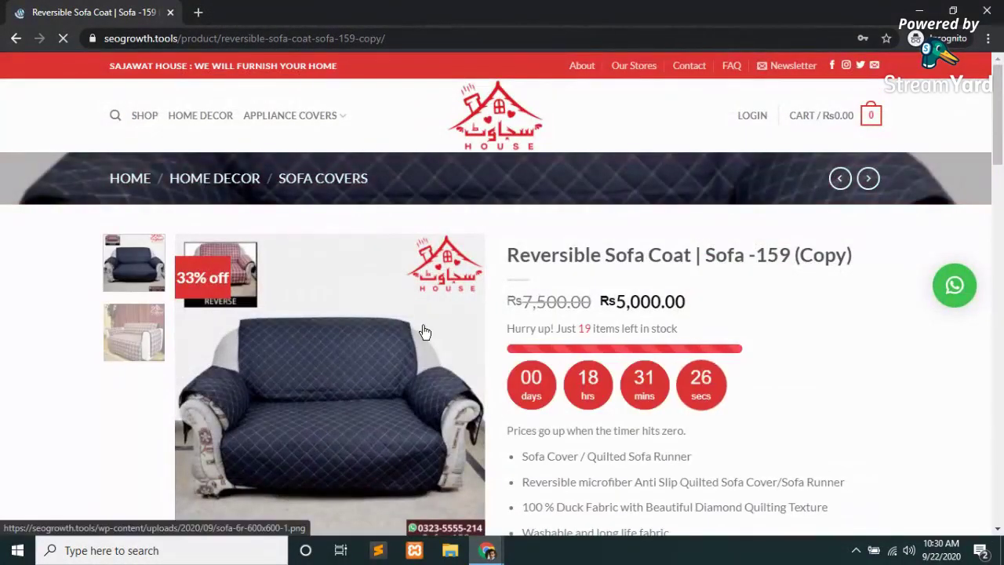
{"action": "scroll", "coordinate": [425, 333], "scroll_direction": "down", "scroll_amount": 1}
{"action": "scroll", "coordinate": [425, 333], "scroll_direction": "down", "scroll_amount": 2}
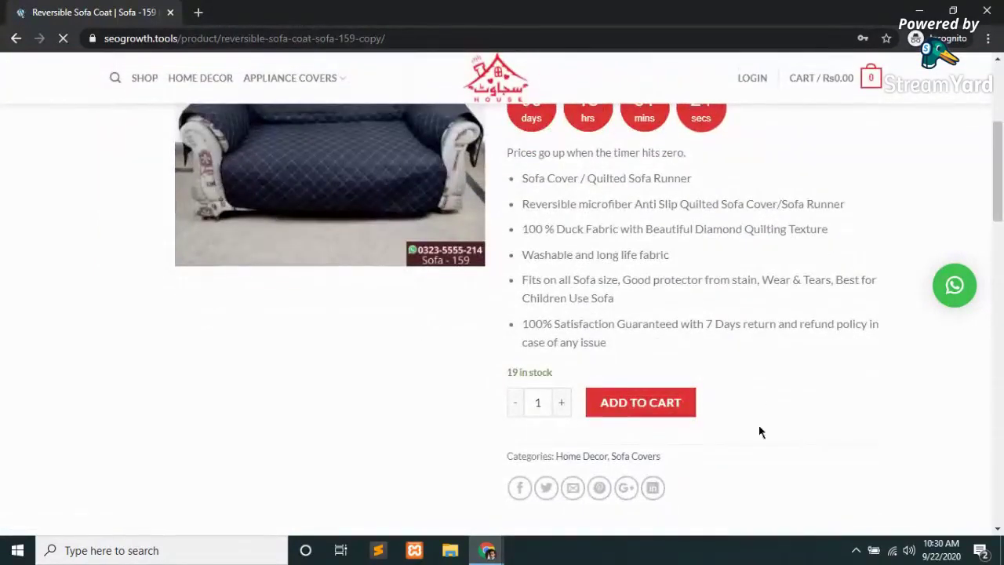
- Return to the One-Click Checkout settings in the admin window and recheck the activation options
{"action": "key", "text": "alt+Tab"}
{"action": "scroll", "coordinate": [416, 299], "scroll_direction": "up", "scroll_amount": 5}
{"action": "scroll", "coordinate": [415, 296], "scroll_direction": "up", "scroll_amount": 3}
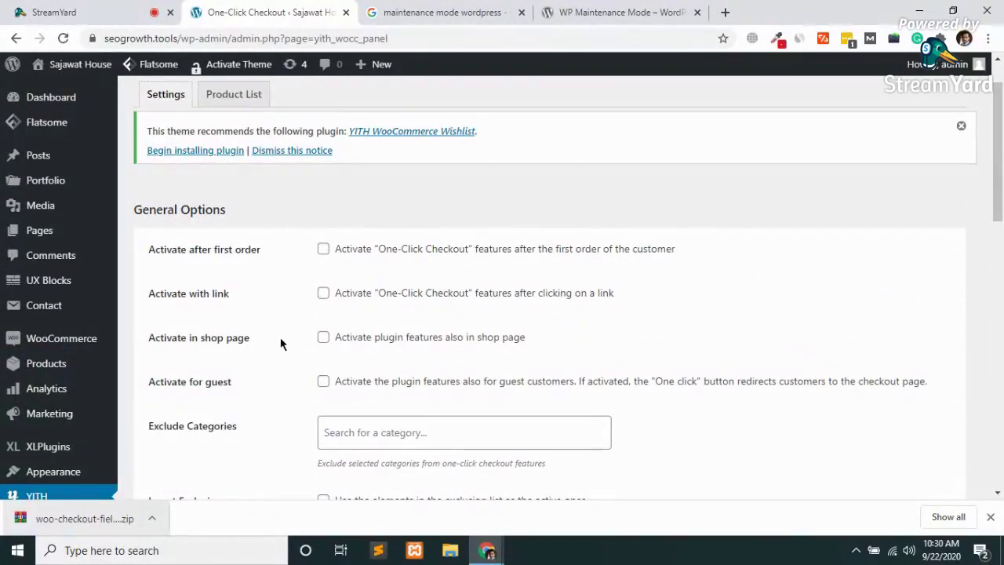
{"action": "left_click", "coordinate": [661, 9]}
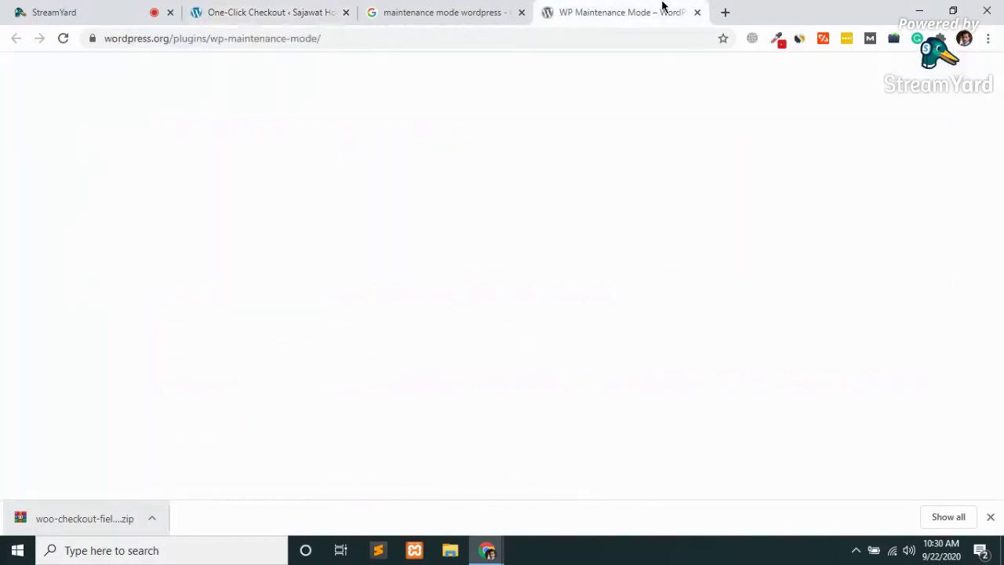
{"action": "left_click", "coordinate": [267, 12]}
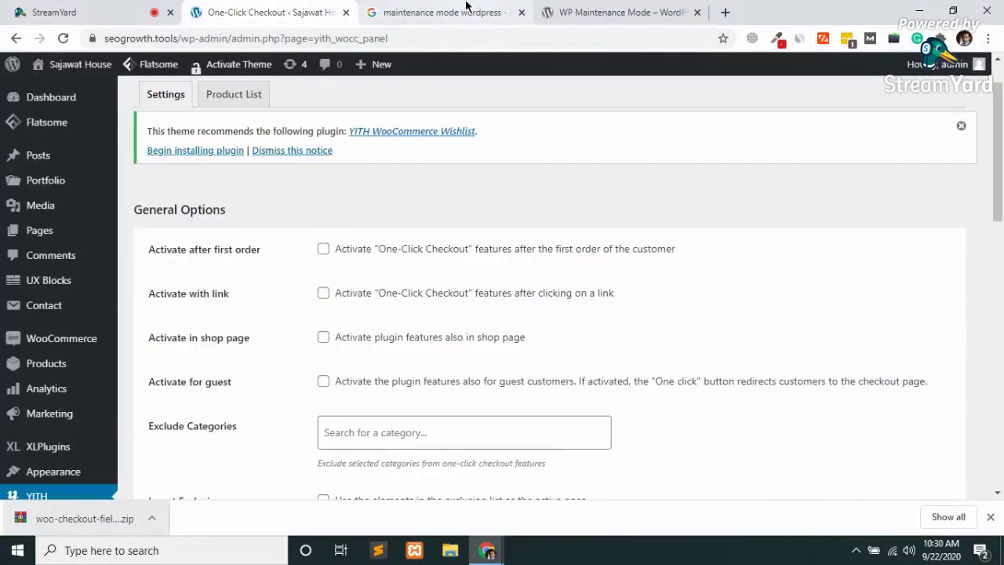
- Search Google for "one click checkout woocommerce" in a new tab
{"action": "left_click", "coordinate": [723, 13]}
{"action": "type", "text": "i"}
{"action": "key", "text": "BackSpace"}
{"action": "type", "text": "one c"}
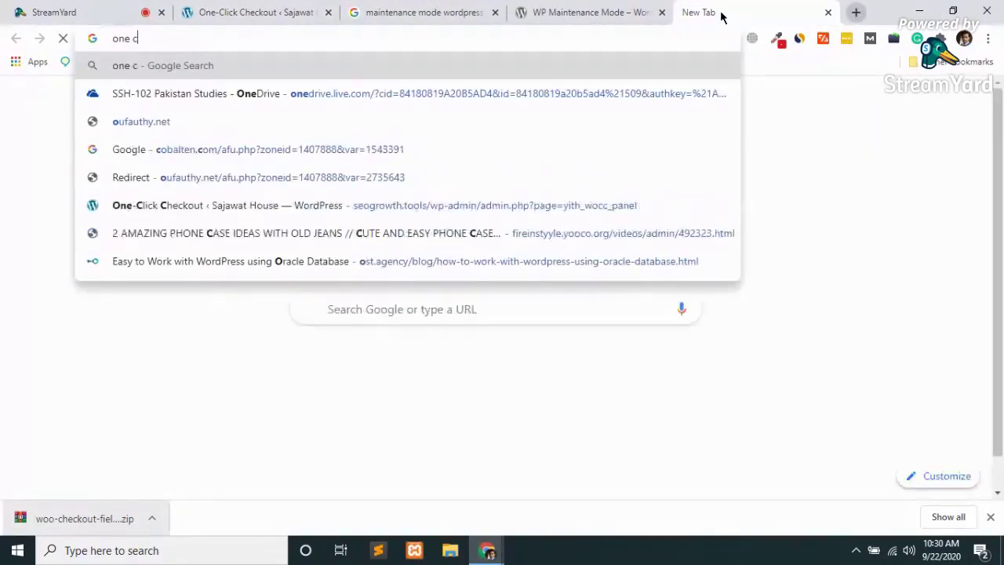
{"action": "type", "text": "lick chec"}
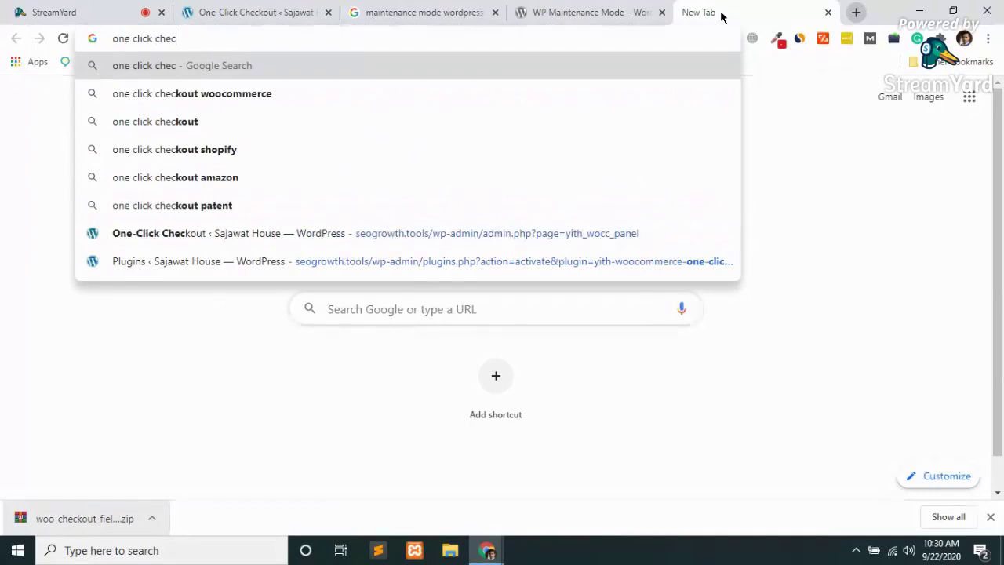
{"action": "key", "text": "Down"}
{"action": "key", "text": "Down"}
{"action": "key", "text": "Up"}
{"action": "key", "text": "Return"}
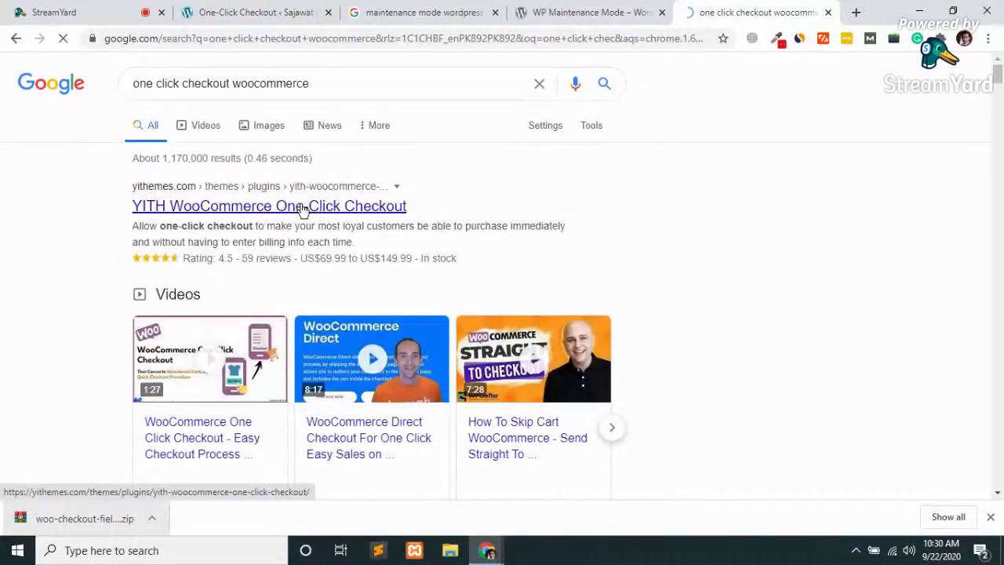
- Open the YITH WooCommerce One-Click Checkout result and read the overview of what the plugin does
{"action": "left_click", "coordinate": [302, 207]}
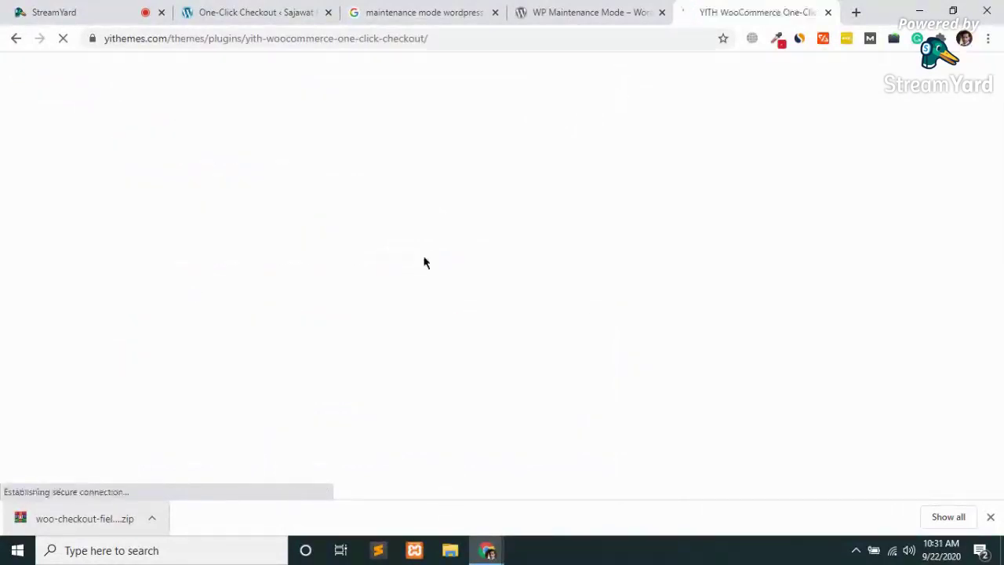
{"action": "left_click", "coordinate": [991, 517]}
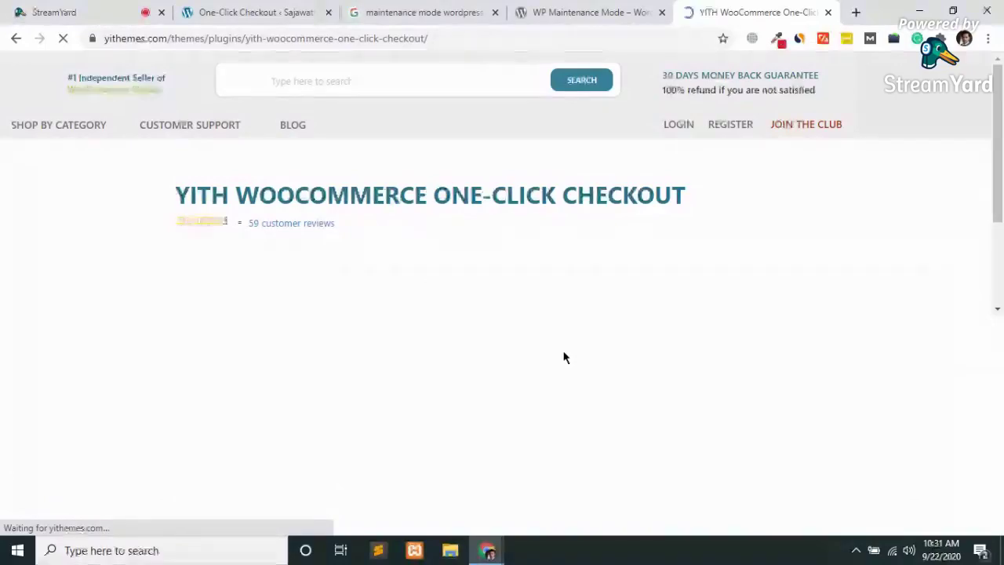
{"action": "scroll", "coordinate": [563, 357], "scroll_direction": "down", "scroll_amount": 3}
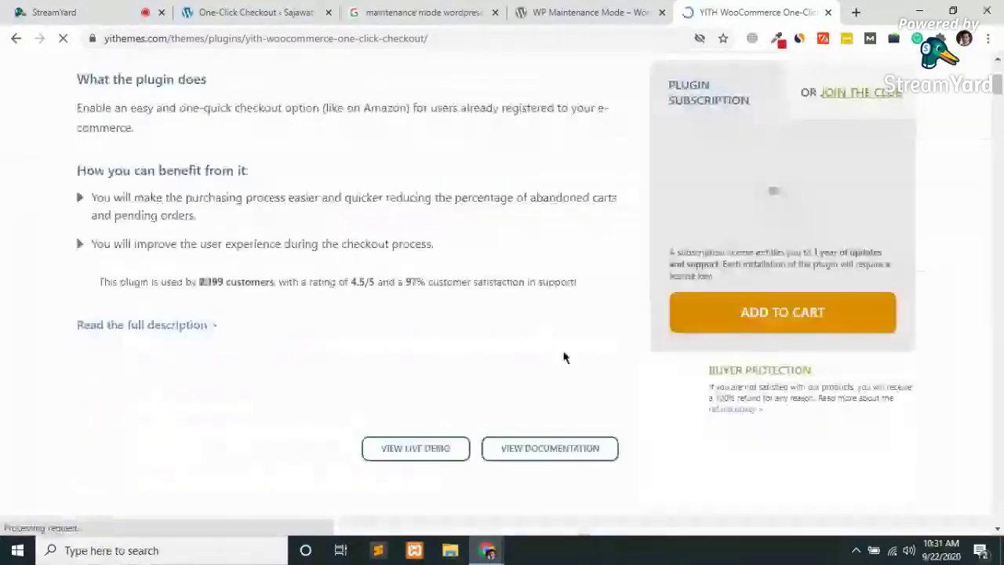
{"action": "scroll", "coordinate": [563, 357], "scroll_direction": "down", "scroll_amount": 2}
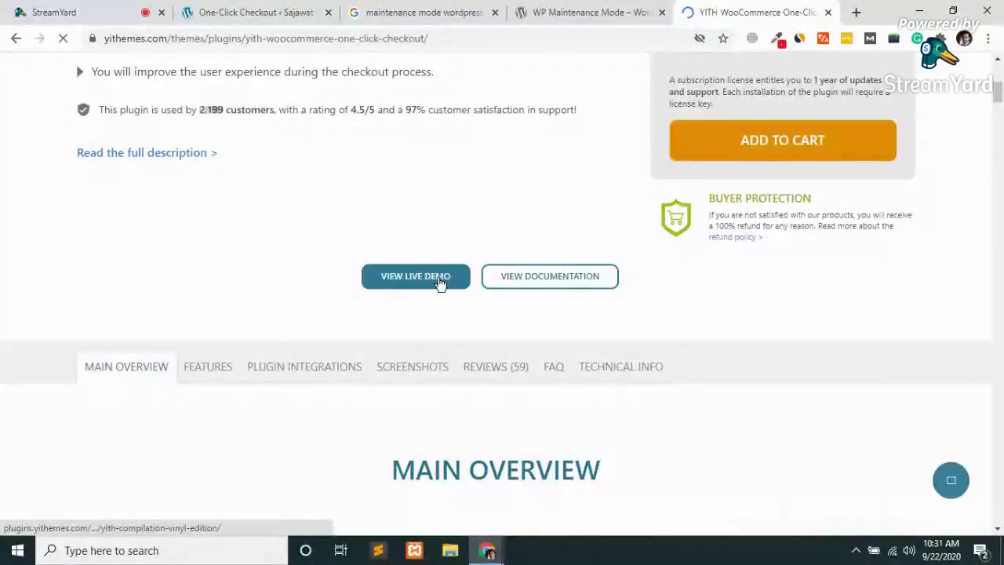
{"action": "scroll", "coordinate": [440, 284], "scroll_direction": "down", "scroll_amount": 5}
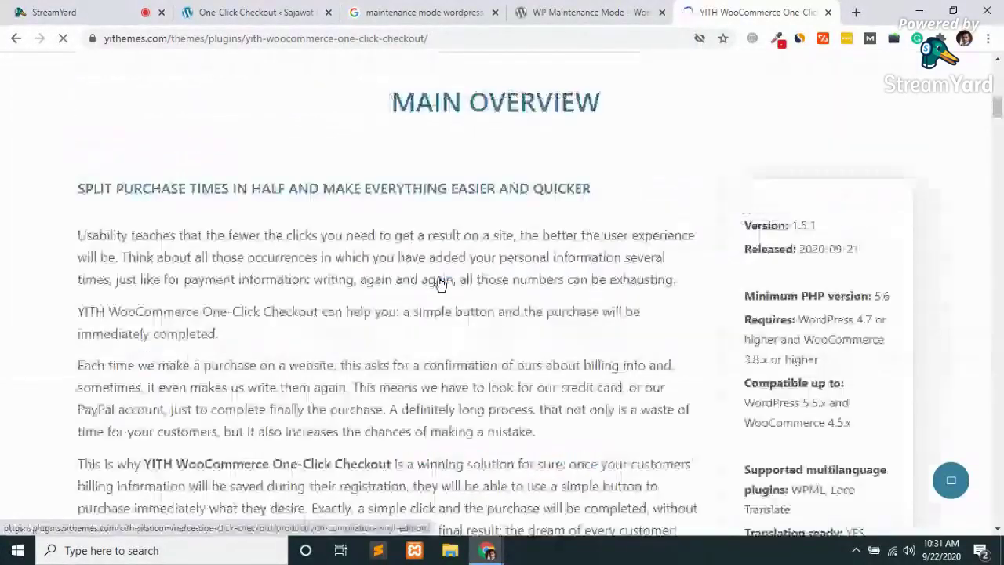
{"action": "scroll", "coordinate": [439, 284], "scroll_direction": "down", "scroll_amount": 15}
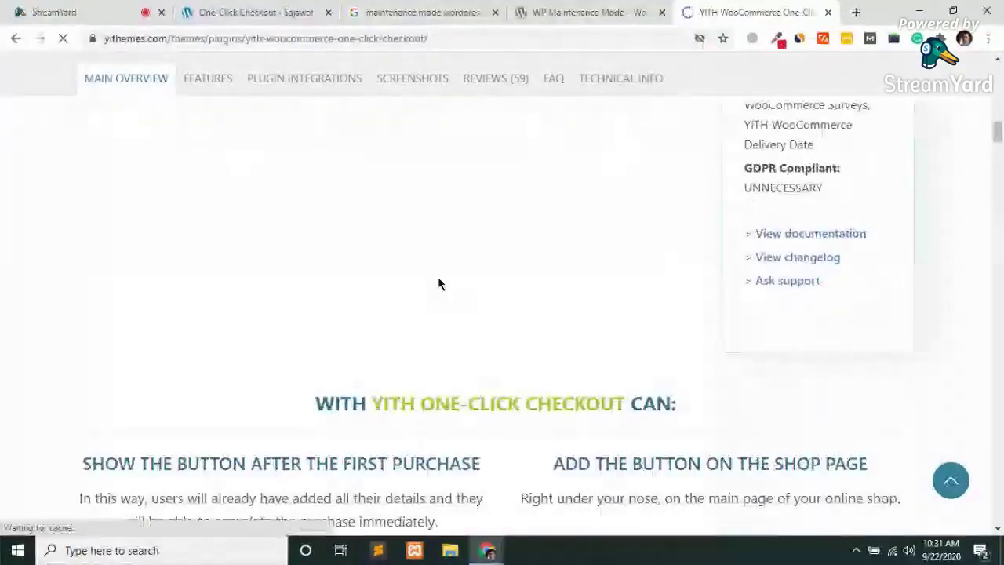
{"action": "scroll", "coordinate": [440, 284], "scroll_direction": "up", "scroll_amount": 1}
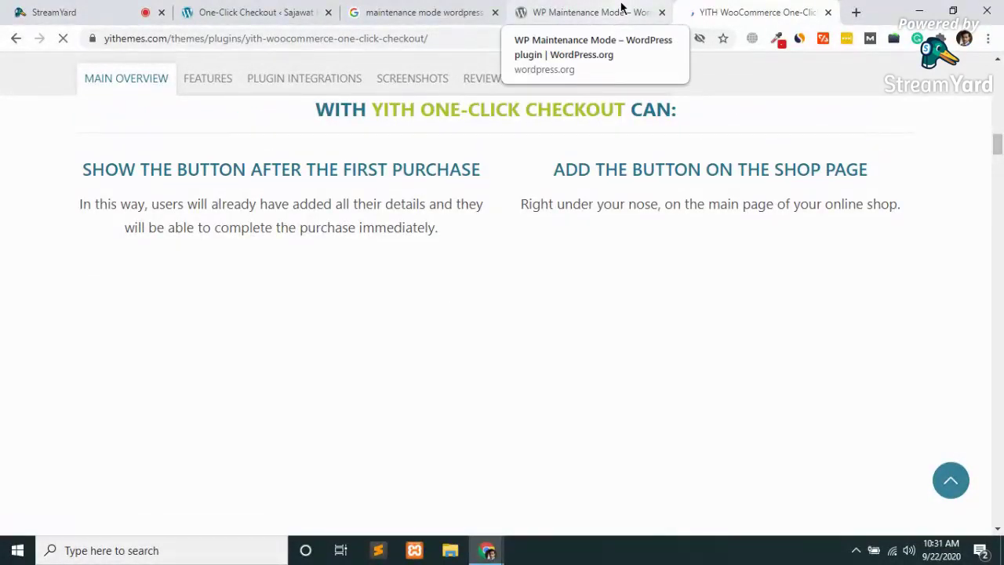
- Enable "Activate in shop page" in the One-Click Checkout settings and save the changes
{"action": "left_click", "coordinate": [621, 7]}
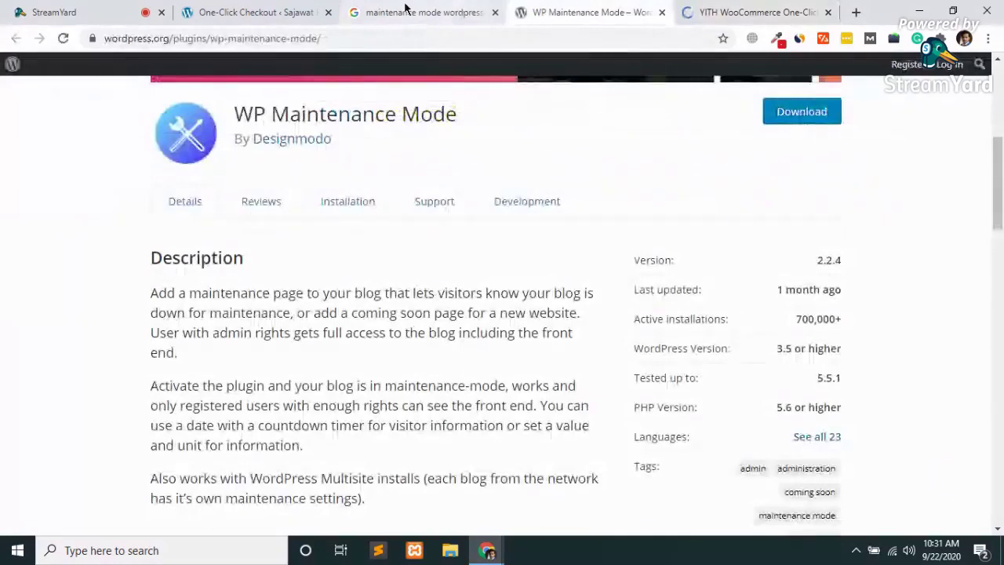
{"action": "left_click", "coordinate": [246, 9]}
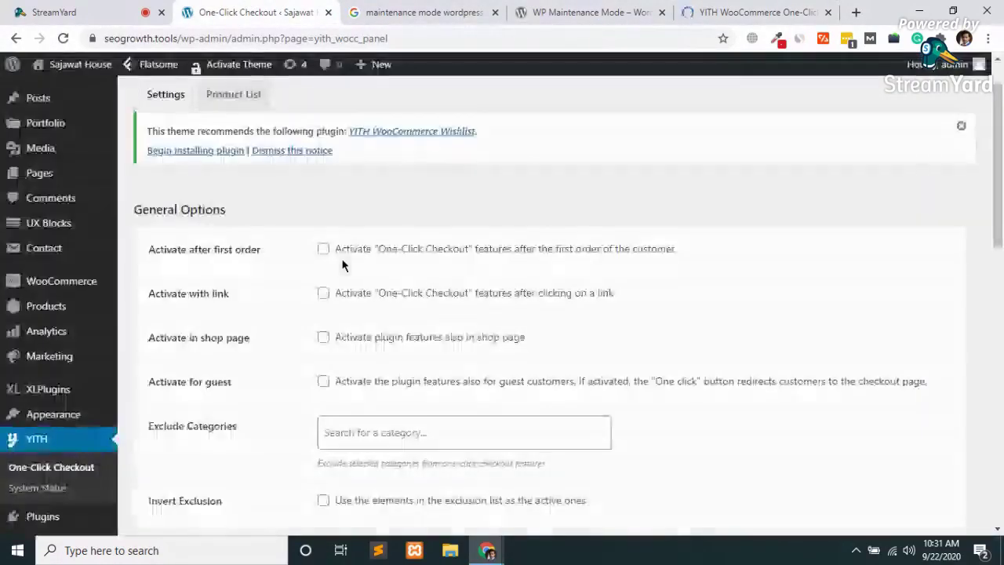
{"action": "left_click", "coordinate": [323, 337]}
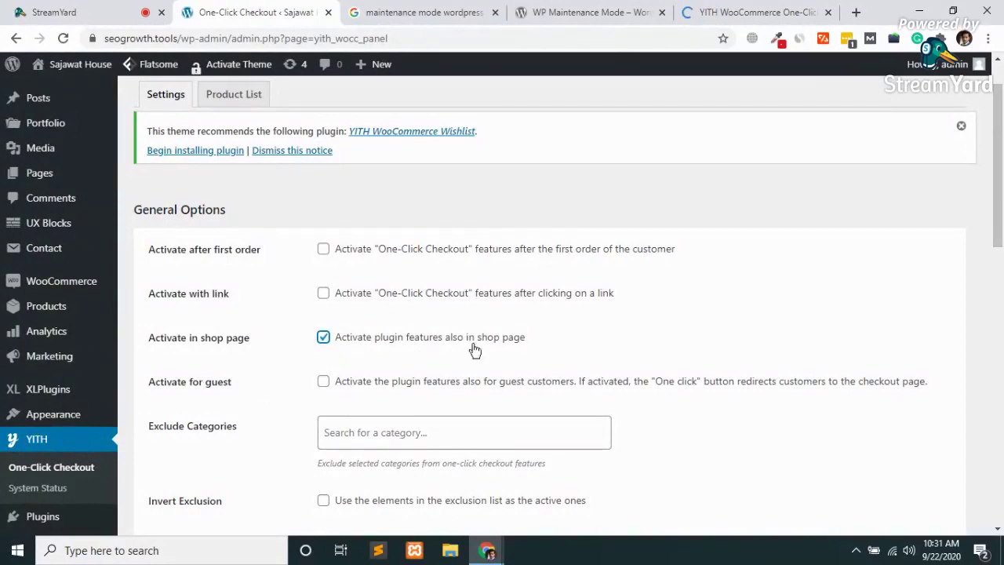
{"action": "scroll", "coordinate": [228, 400], "scroll_direction": "down", "scroll_amount": 9}
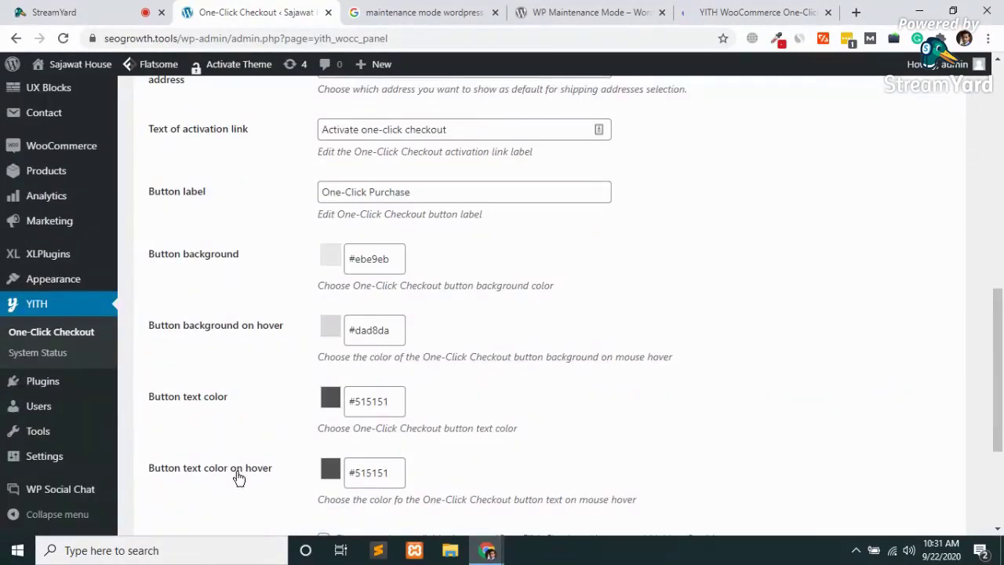
{"action": "scroll", "coordinate": [239, 478], "scroll_direction": "down", "scroll_amount": 3}
{"action": "left_click", "coordinate": [148, 490]}
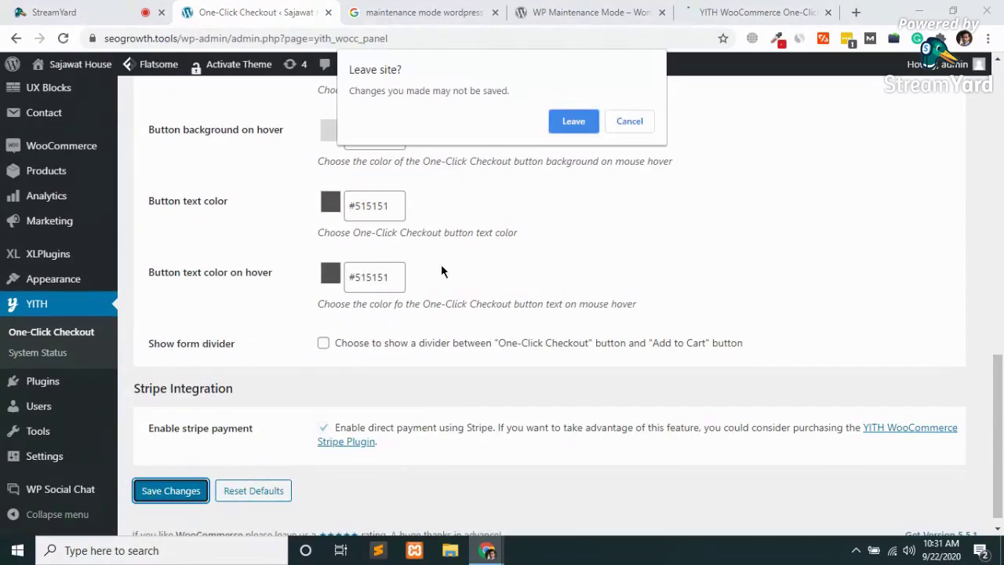
{"action": "left_click", "coordinate": [566, 122]}
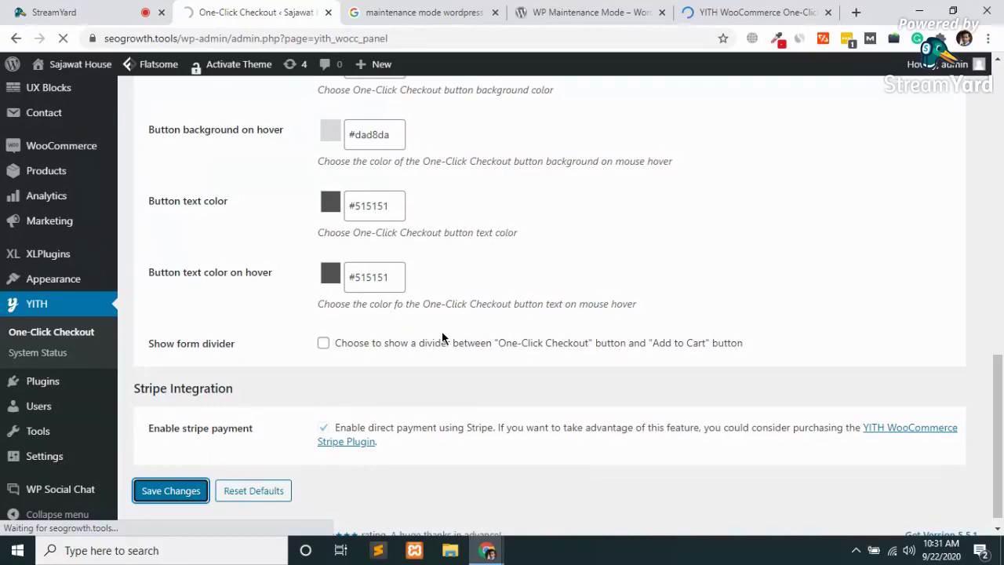
{"action": "scroll", "coordinate": [442, 337], "scroll_direction": "up", "scroll_amount": 1}
{"action": "scroll", "coordinate": [441, 337], "scroll_direction": "up", "scroll_amount": 10}
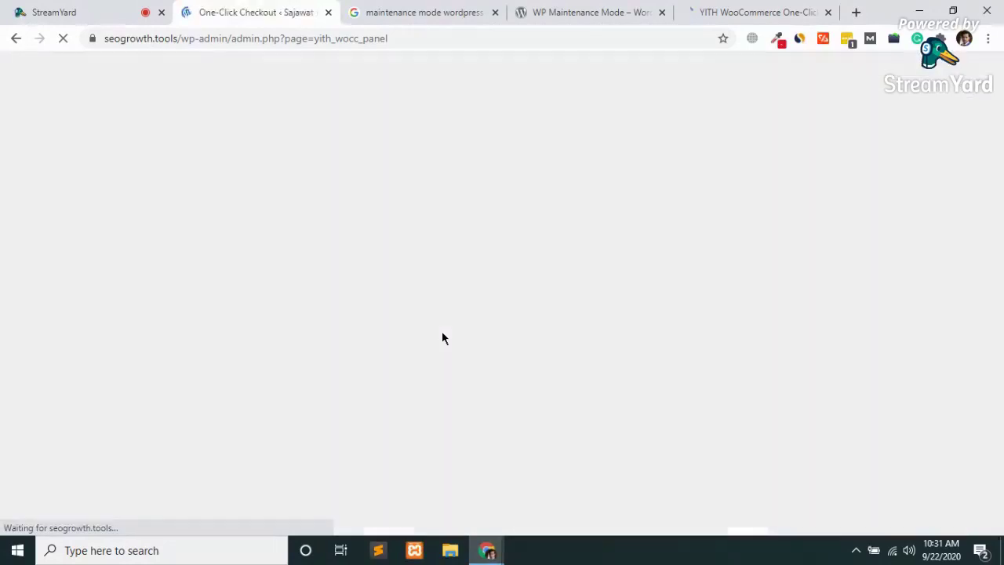
{"action": "scroll", "coordinate": [441, 338], "scroll_direction": "down", "scroll_amount": 3}
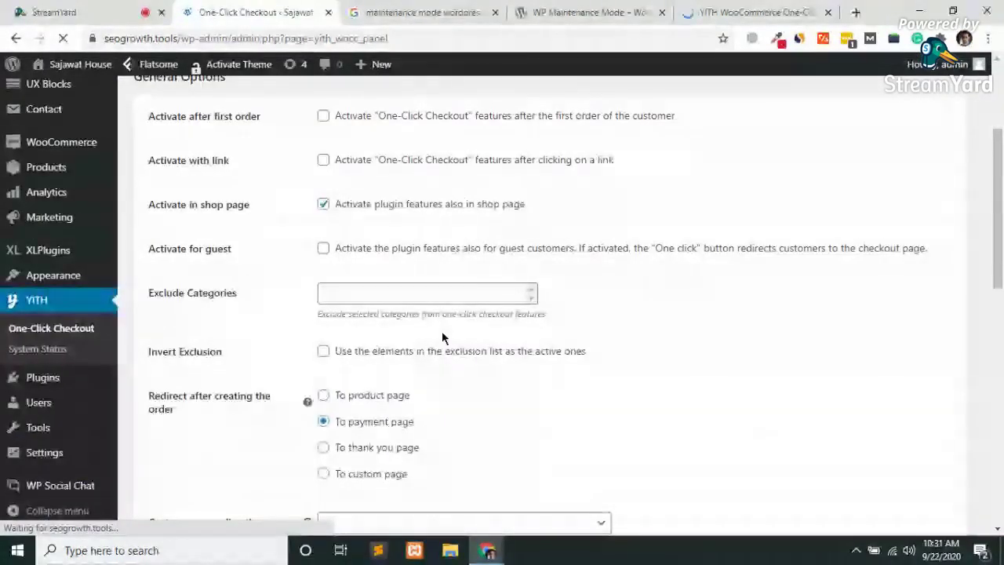
- Open the storefront's shop page in the incognito window and check the product listings for a one-click purchase button
{"action": "key", "text": "alt+Tab"}
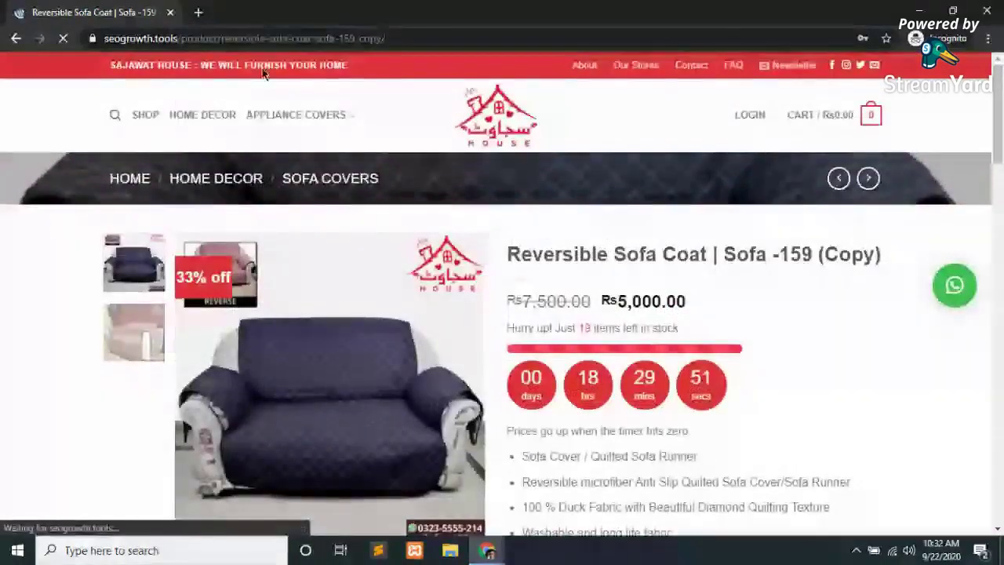
{"action": "left_click", "coordinate": [145, 117]}
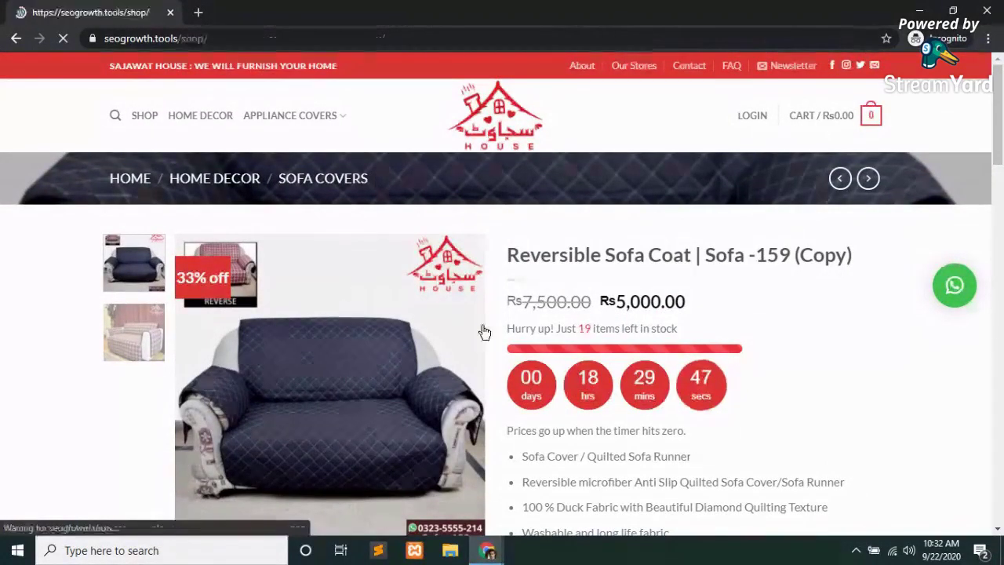
{"action": "scroll", "coordinate": [365, 380], "scroll_direction": "down", "scroll_amount": 3}
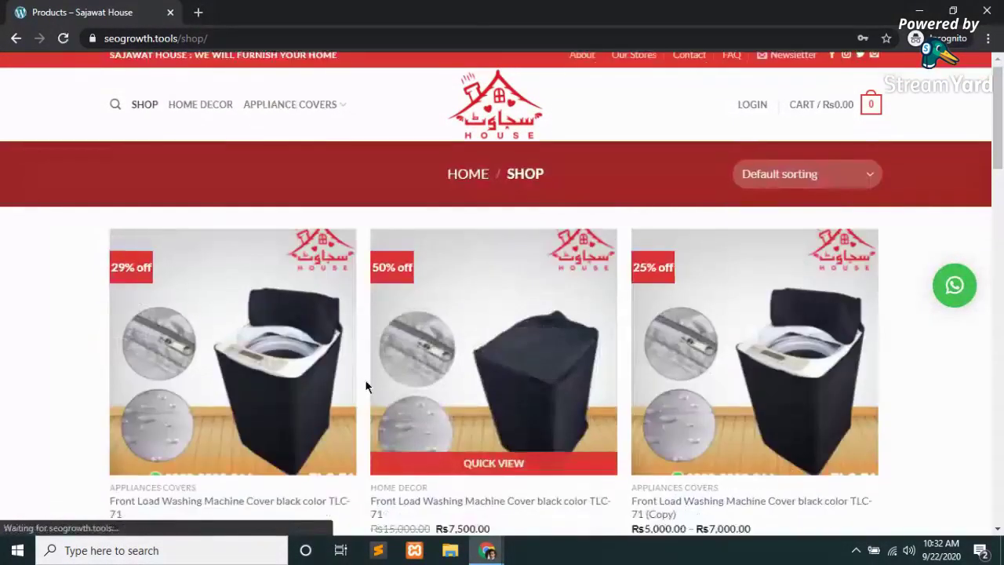
{"action": "scroll", "coordinate": [399, 364], "scroll_direction": "down", "scroll_amount": 6}
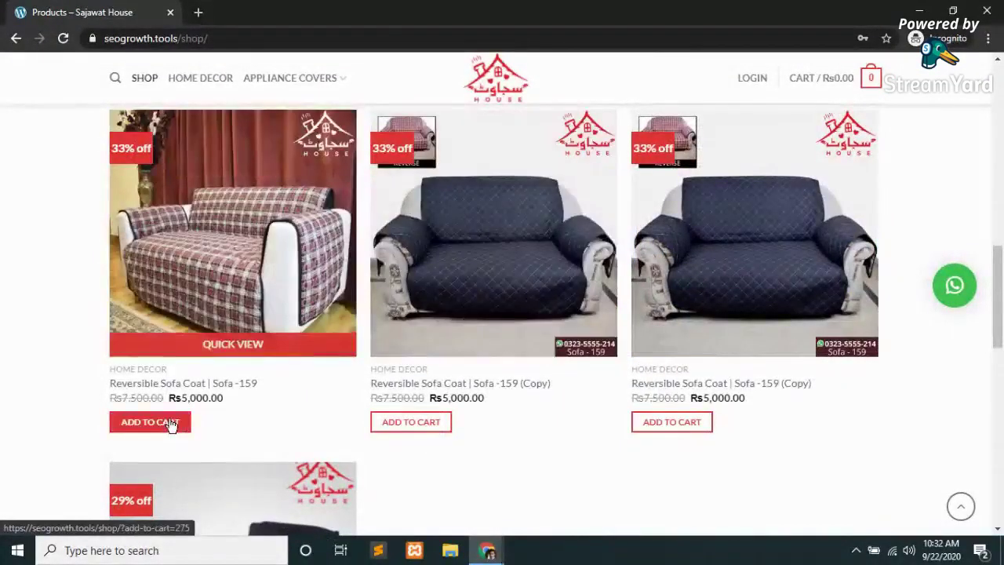
- Return to the One-Click Checkout settings in the admin window and enable "Activate after first order"
{"action": "key", "text": "alt+Tab"}
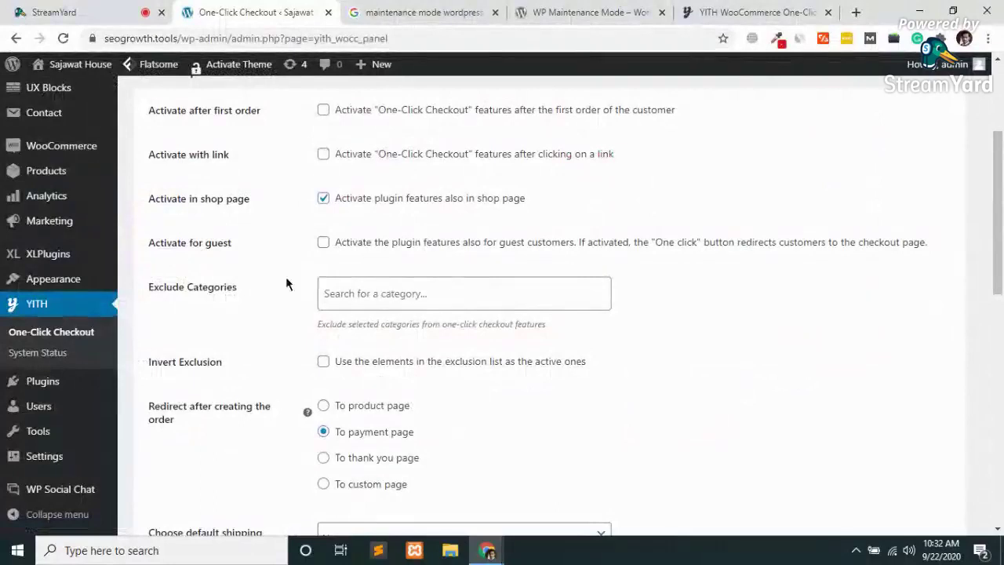
{"action": "scroll", "coordinate": [330, 362], "scroll_direction": "up", "scroll_amount": 1}
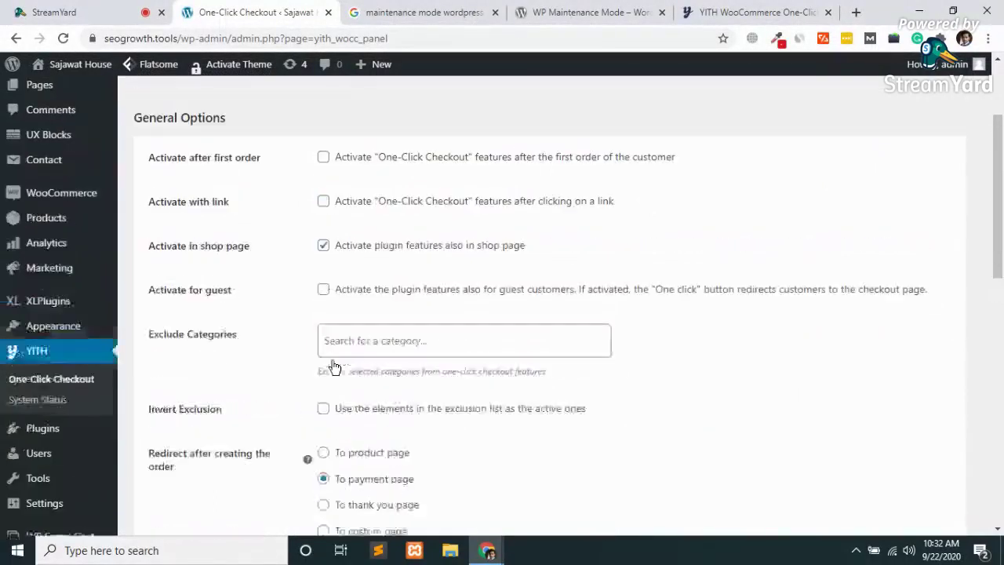
{"action": "left_click", "coordinate": [323, 160]}
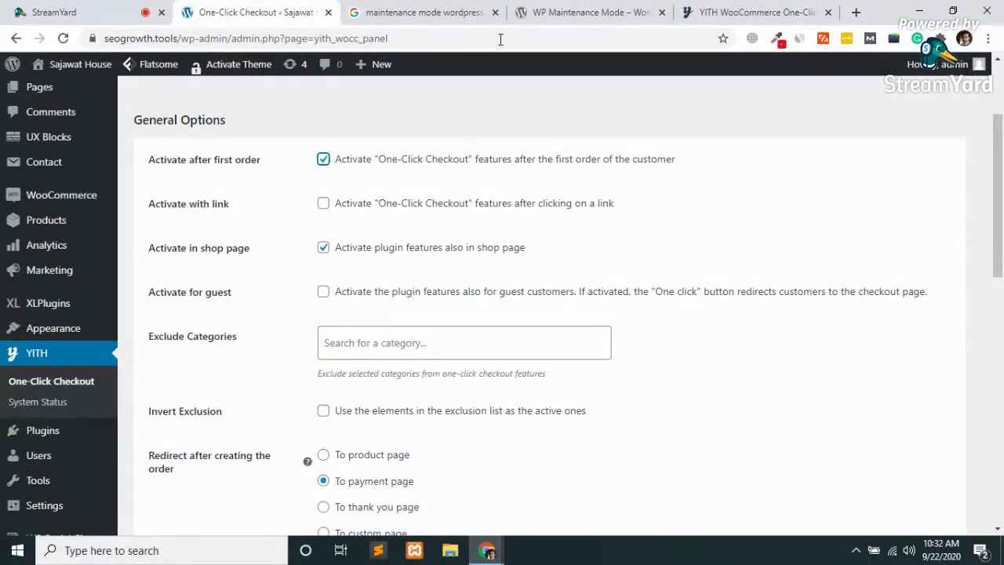
- Open the WordPress admin at sajawat.house/wp-admin in a new browser tab
{"action": "left_click", "coordinate": [855, 12]}
{"action": "type", "text": "sajawat.house/w"}
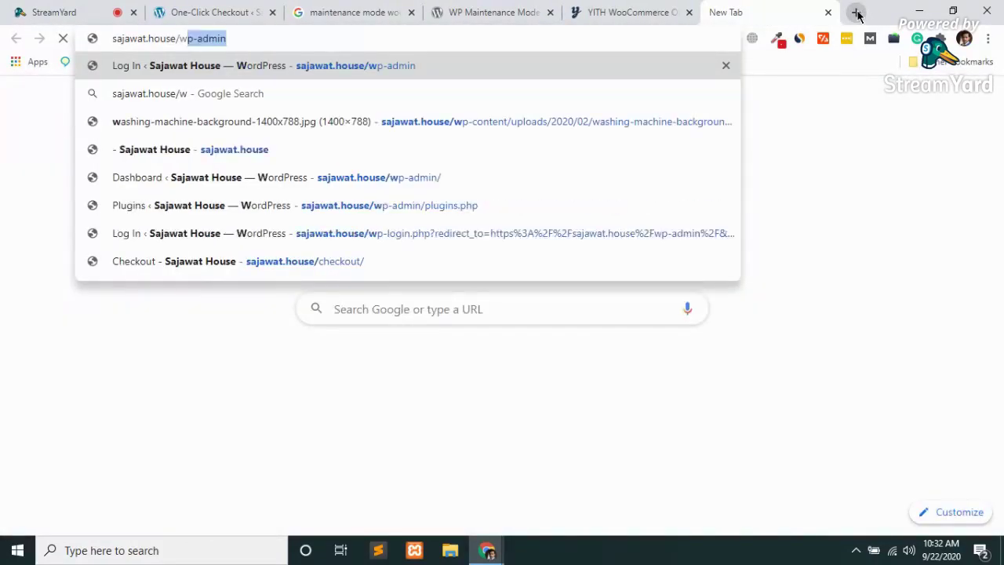
{"action": "type", "text": "p-admin"}
{"action": "key", "text": "Return"}
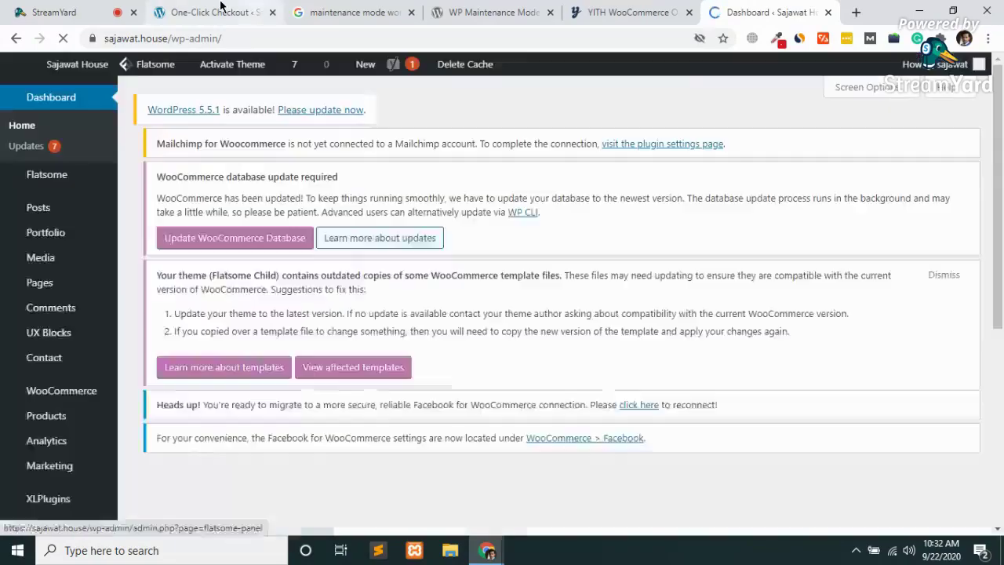
{"action": "left_click", "coordinate": [218, 11]}
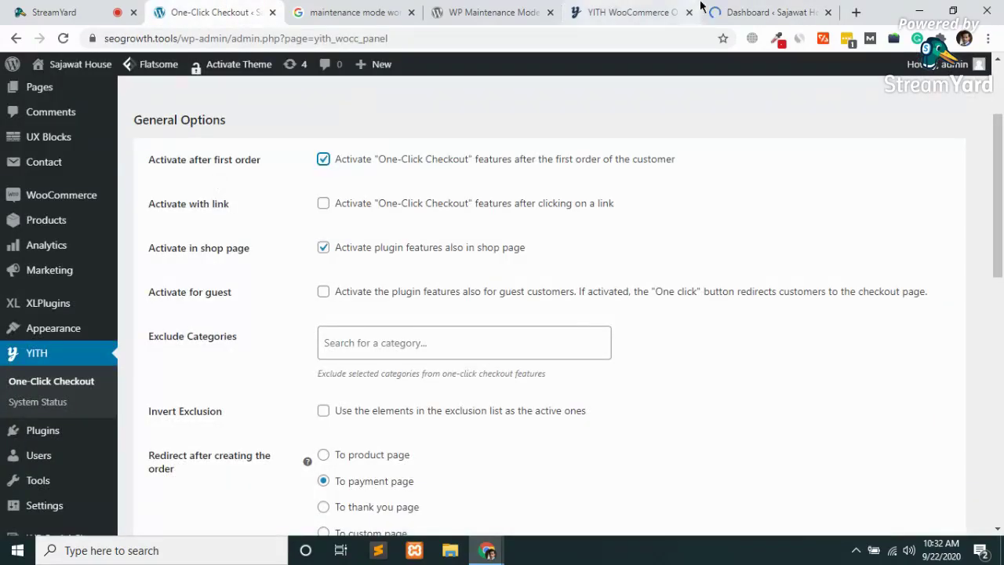
{"action": "left_click", "coordinate": [757, 10]}
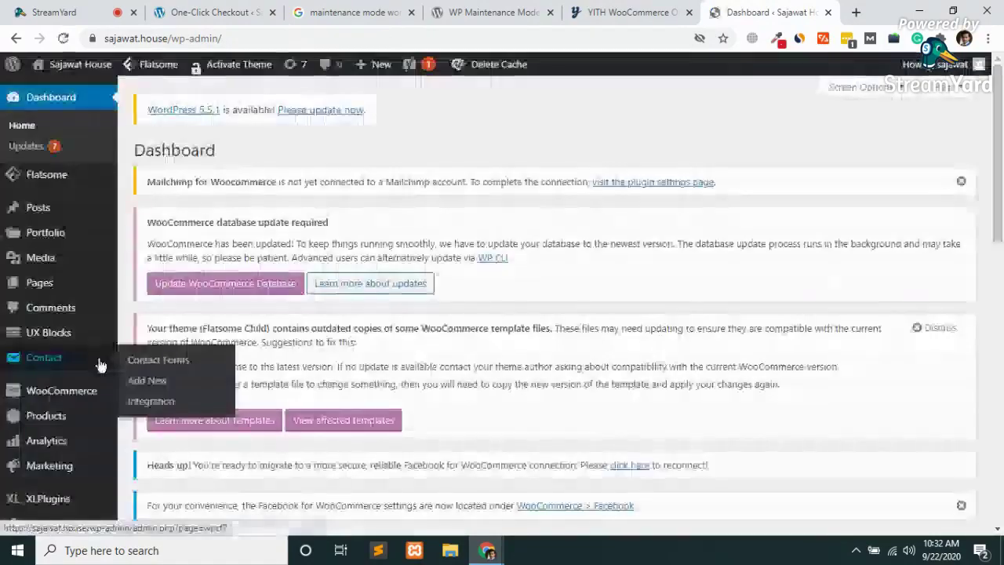
- Open the YITH One-Click Checkout settings on sajawat.house and review its activation, redirect and button options for comparison
{"action": "scroll", "coordinate": [100, 366], "scroll_direction": "down", "scroll_amount": 2}
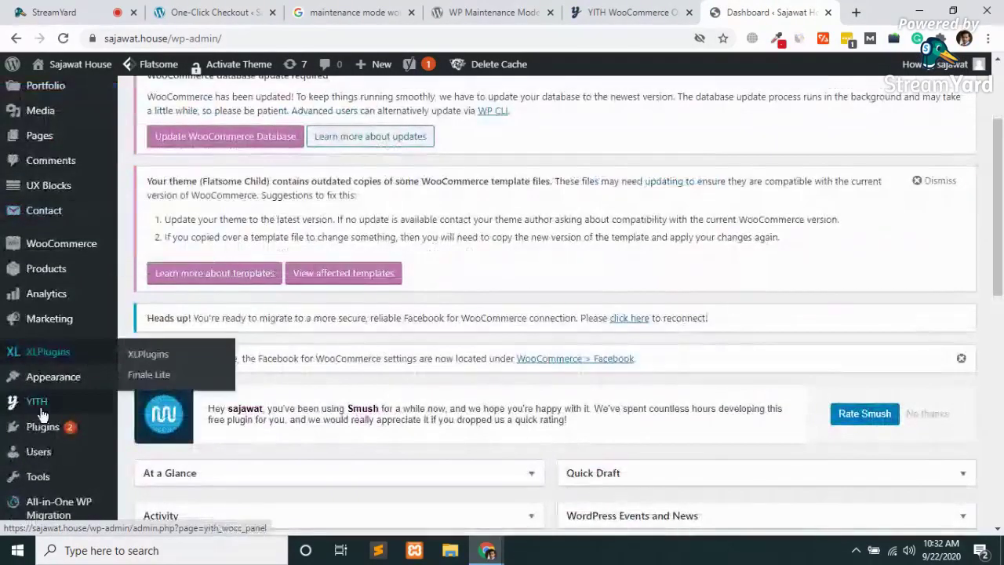
{"action": "mouse_move", "coordinate": [91, 413]}
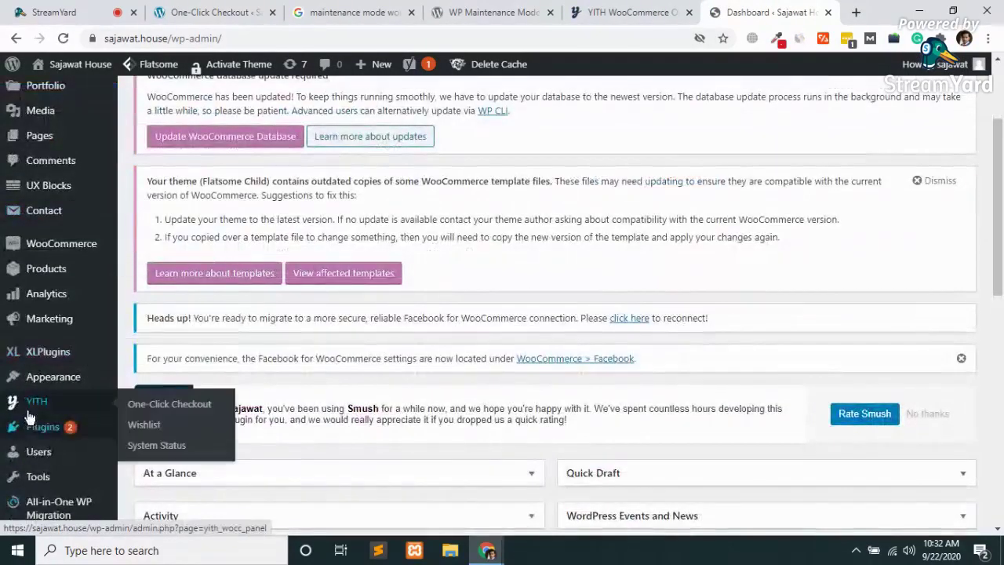
{"action": "left_click", "coordinate": [160, 403]}
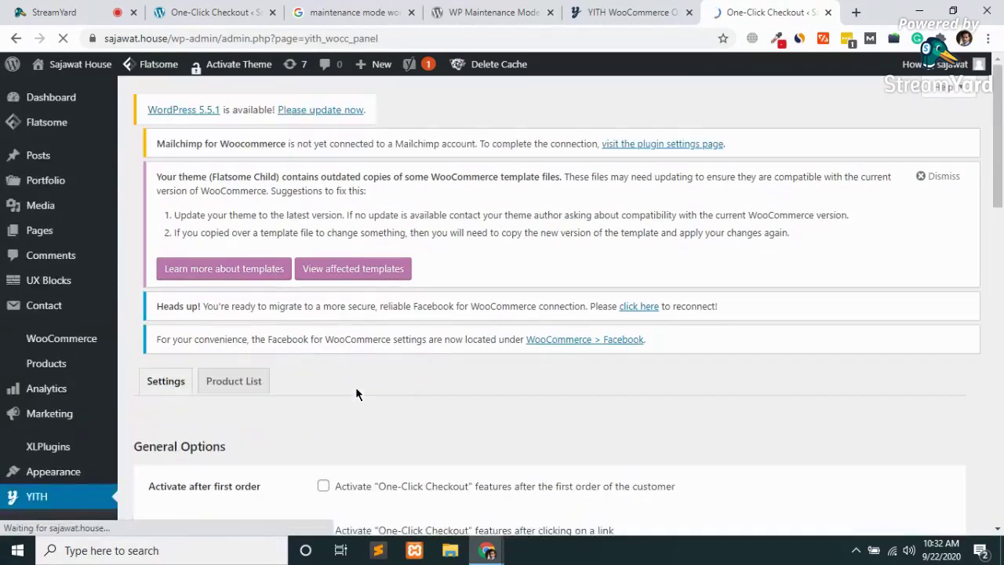
{"action": "scroll", "coordinate": [356, 392], "scroll_direction": "down", "scroll_amount": 3}
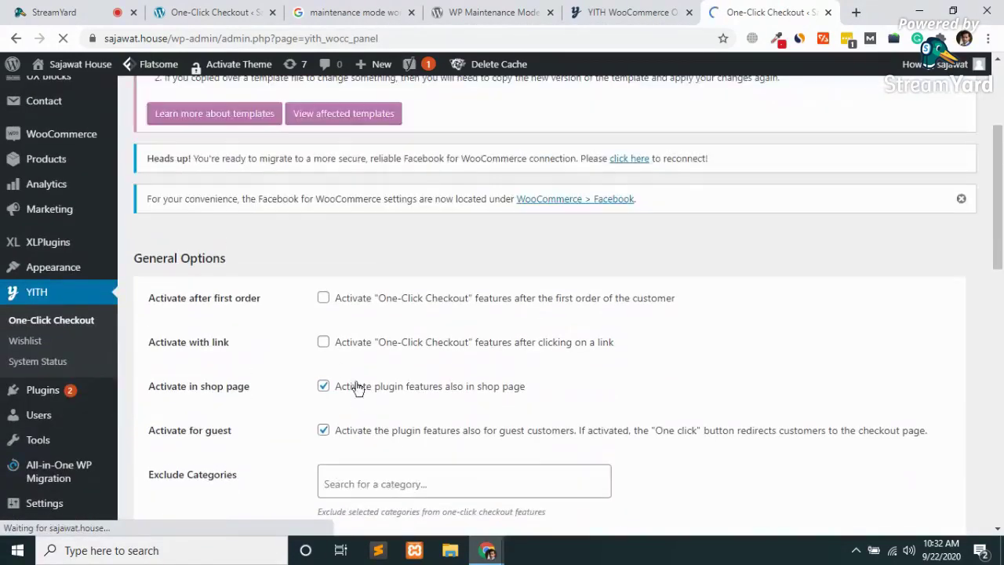
{"action": "scroll", "coordinate": [343, 369], "scroll_direction": "down", "scroll_amount": 2}
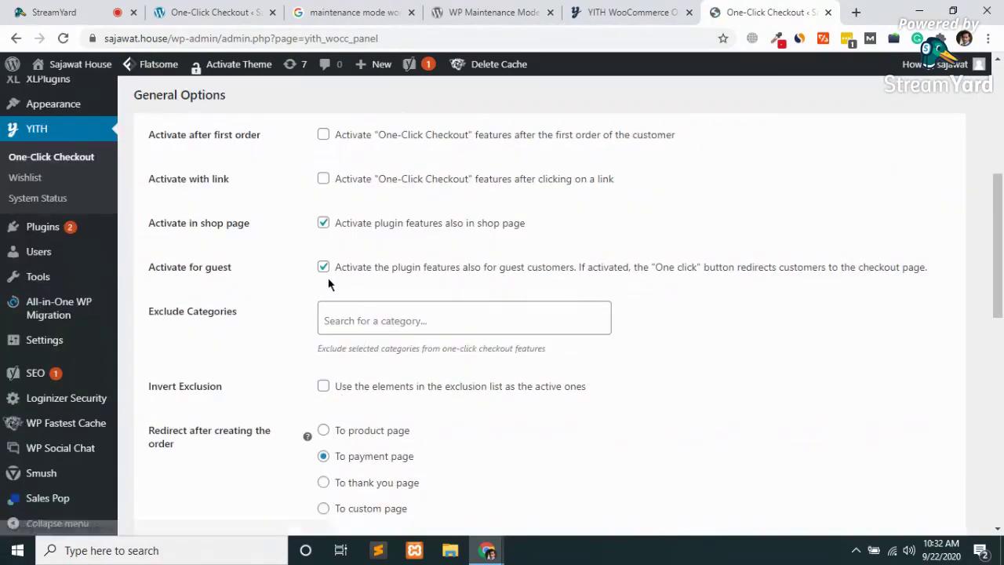
{"action": "scroll", "coordinate": [329, 284], "scroll_direction": "down", "scroll_amount": 4}
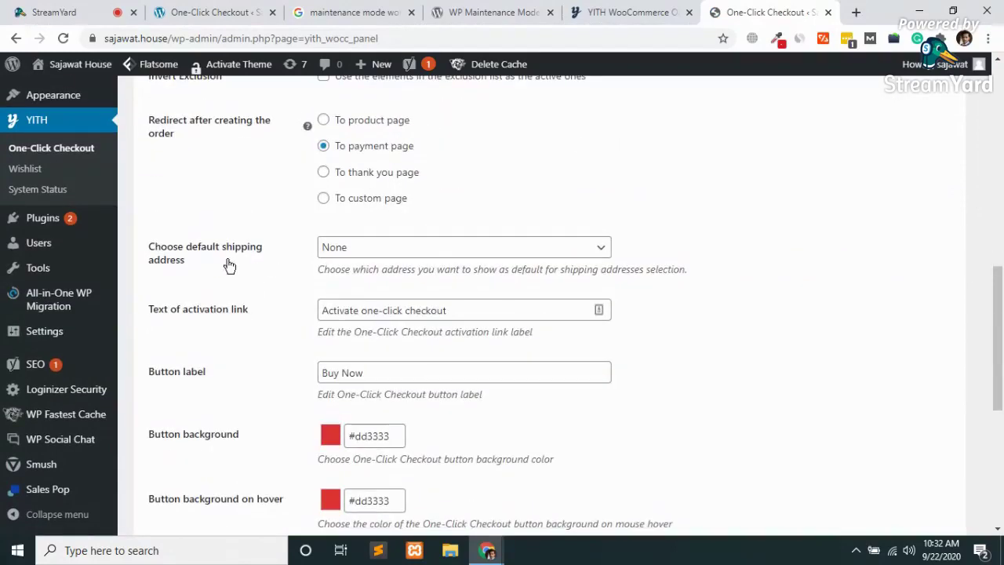
{"action": "scroll", "coordinate": [229, 266], "scroll_direction": "down", "scroll_amount": 3}
- In the seogrowth.tools One-Click Checkout settings, disable "Activate after first order", enable "Activate for guest" and save the changes
{"action": "left_click", "coordinate": [251, 8]}
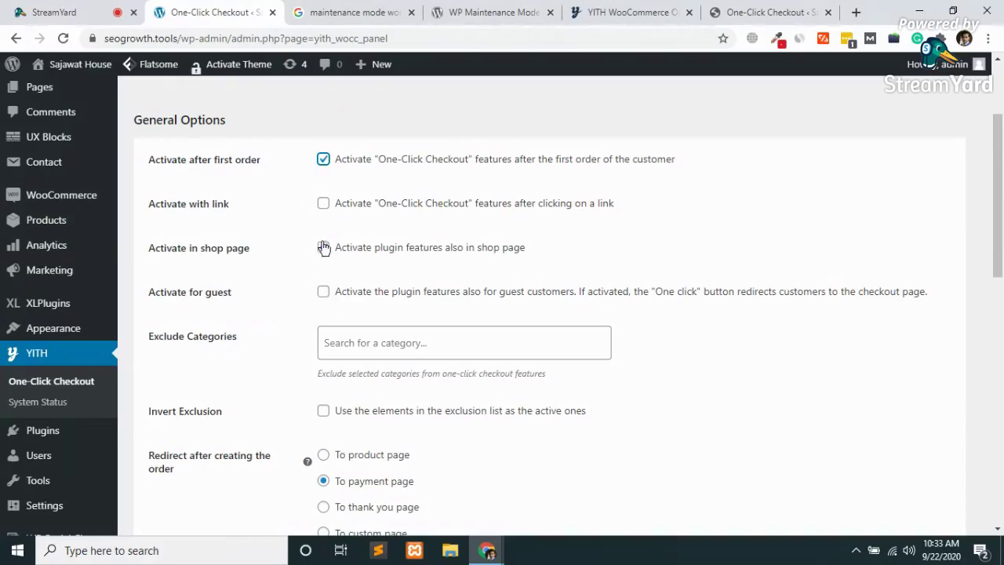
{"action": "left_click", "coordinate": [323, 160]}
{"action": "left_click", "coordinate": [323, 292]}
{"action": "scroll", "coordinate": [265, 340], "scroll_direction": "down", "scroll_amount": 3}
{"action": "scroll", "coordinate": [264, 342], "scroll_direction": "down", "scroll_amount": 7}
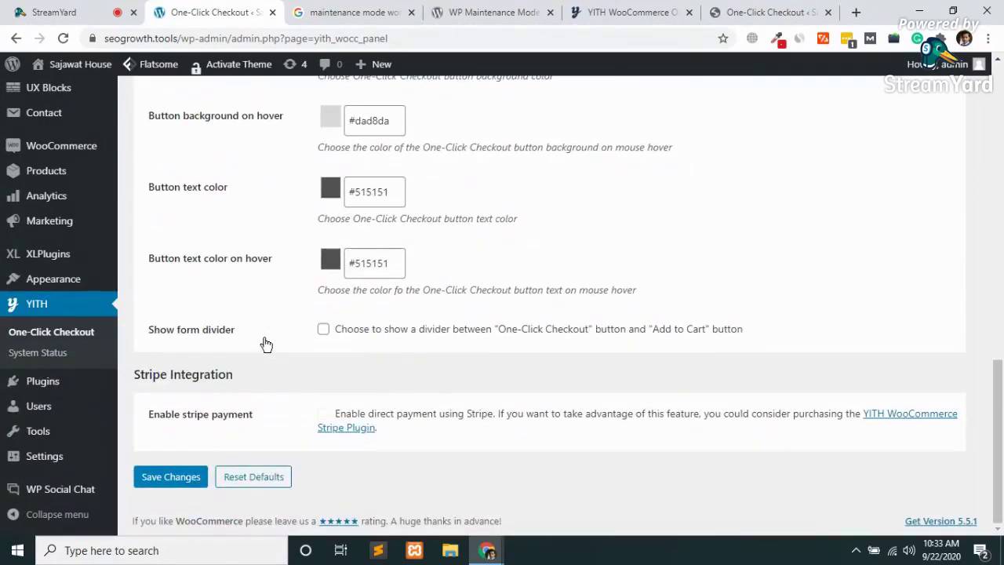
{"action": "left_click", "coordinate": [172, 471]}
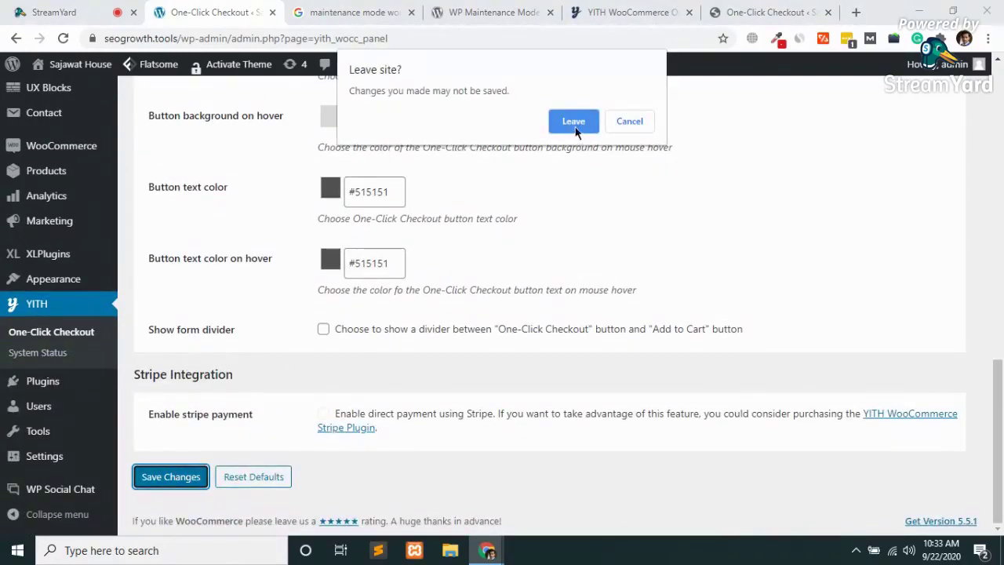
{"action": "left_click", "coordinate": [573, 124]}
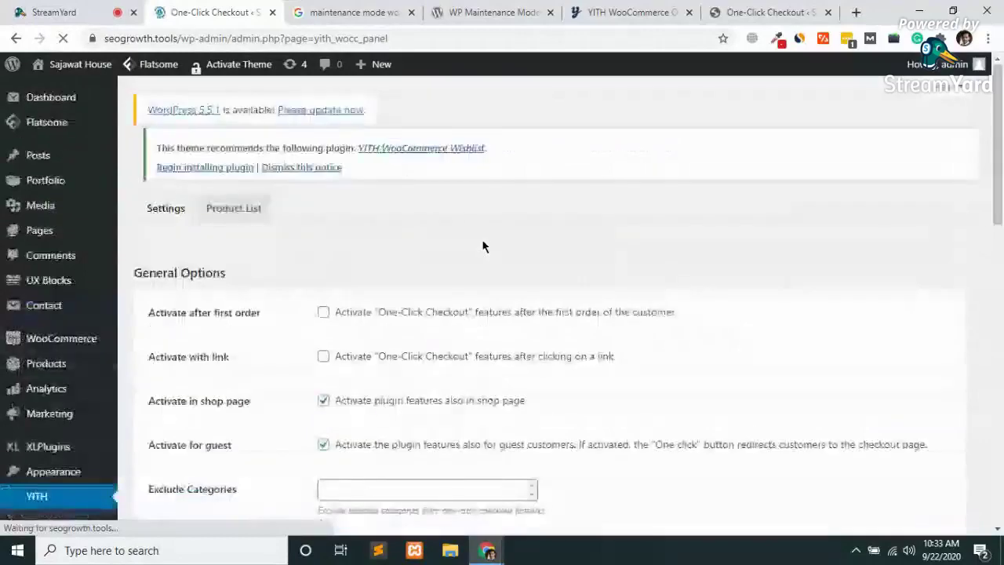
- Open a Reversible Sofa Coat (Copy) product page in the incognito window and check its purchase buttons
{"action": "key", "text": "alt+Tab"}
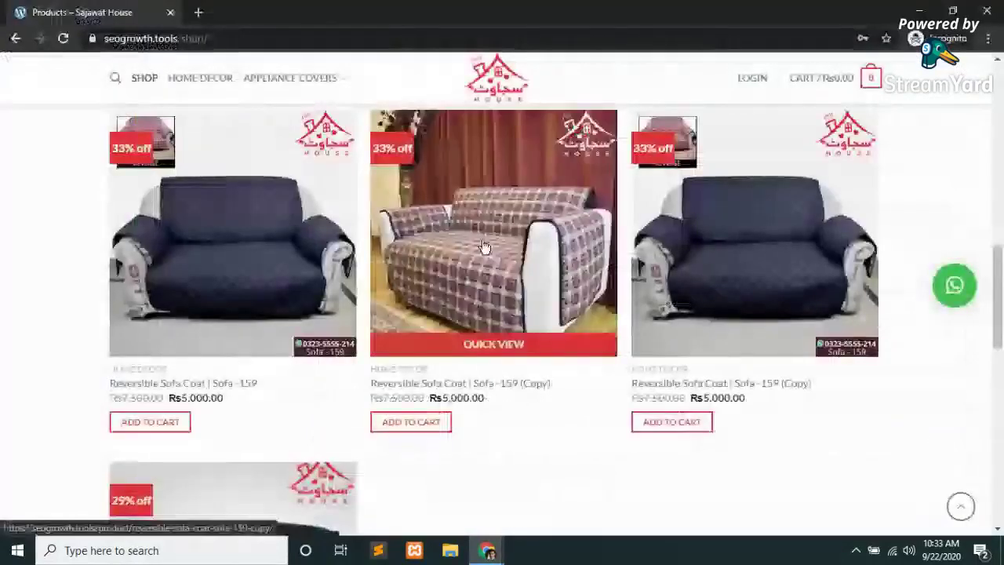
{"action": "left_click", "coordinate": [462, 255]}
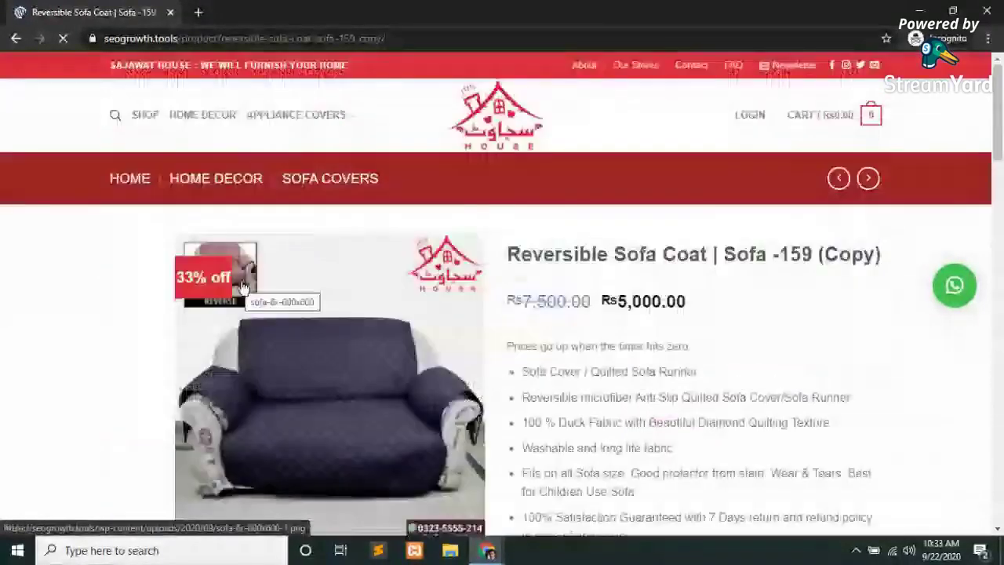
{"action": "scroll", "coordinate": [409, 324], "scroll_direction": "down", "scroll_amount": 3}
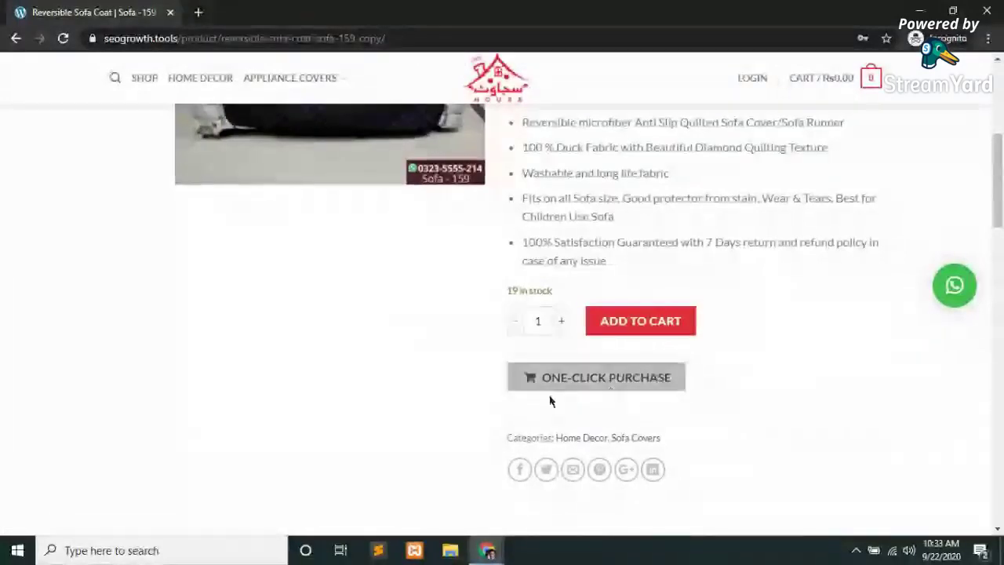
{"action": "scroll", "coordinate": [750, 336], "scroll_direction": "up", "scroll_amount": 5}
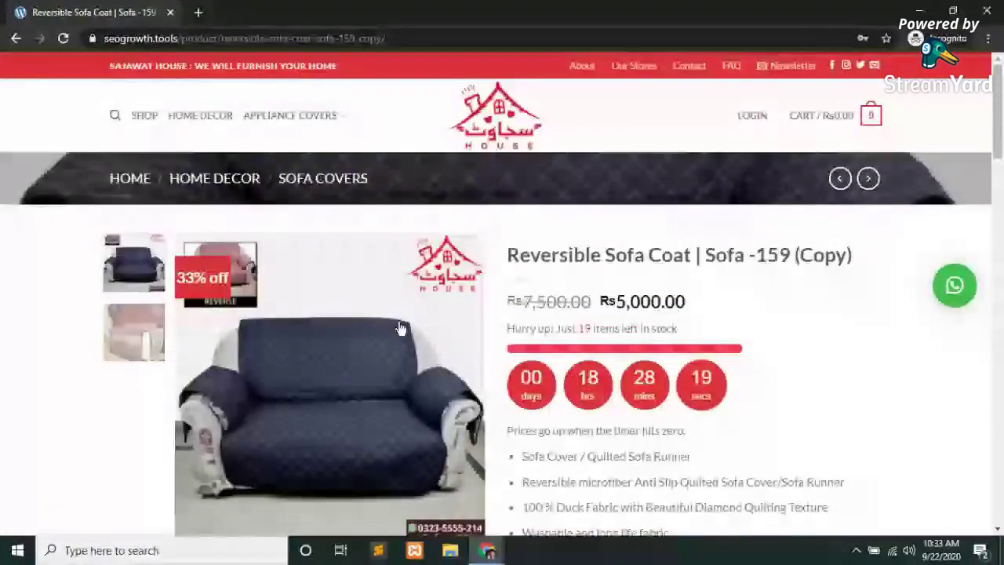
{"action": "scroll", "coordinate": [328, 465], "scroll_direction": "down", "scroll_amount": 6}
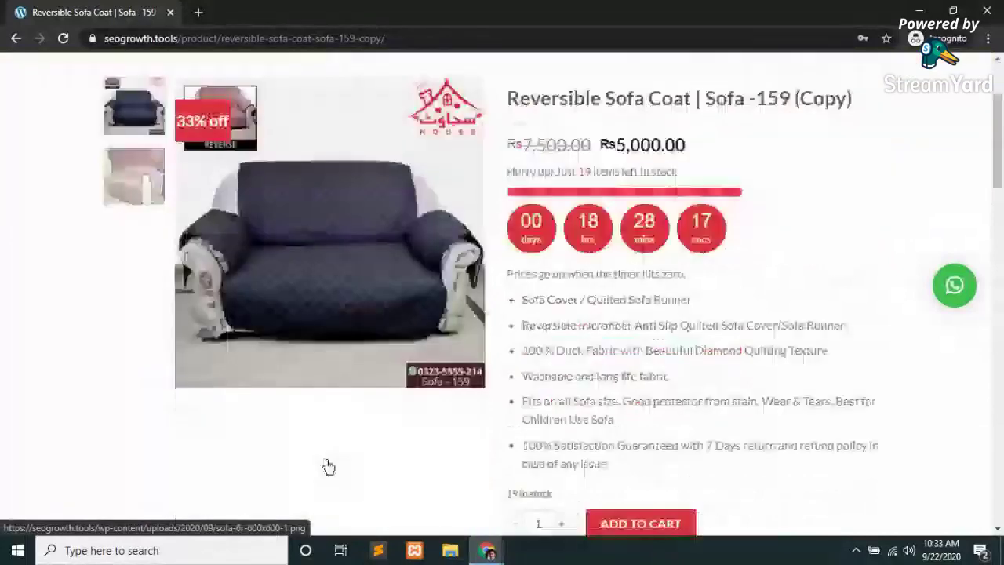
{"action": "scroll", "coordinate": [328, 466], "scroll_direction": "up", "scroll_amount": 3}
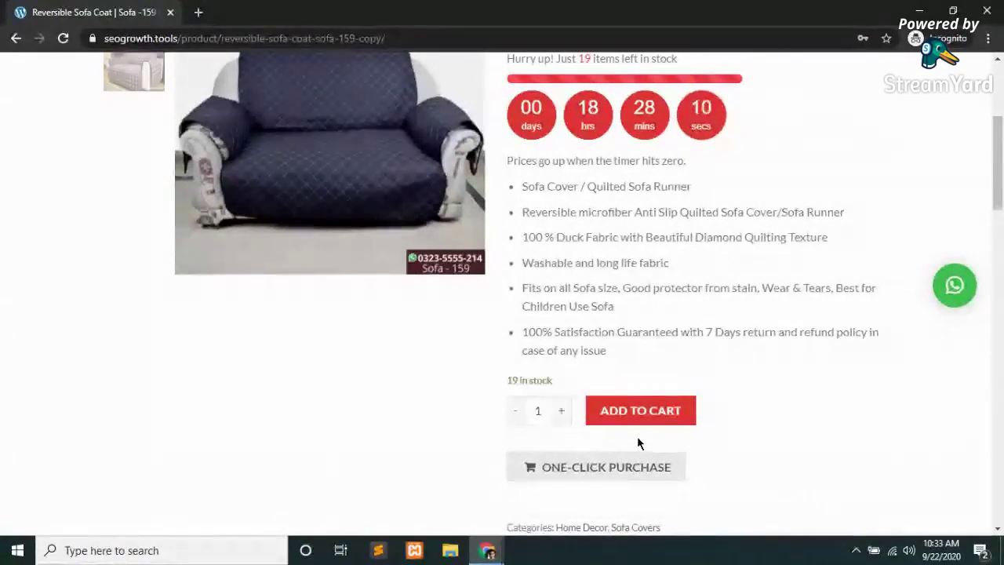
- Test the sofa coat's one-click purchase as a guest, review the checkout form, and close the incognito window
{"action": "left_click", "coordinate": [588, 476]}
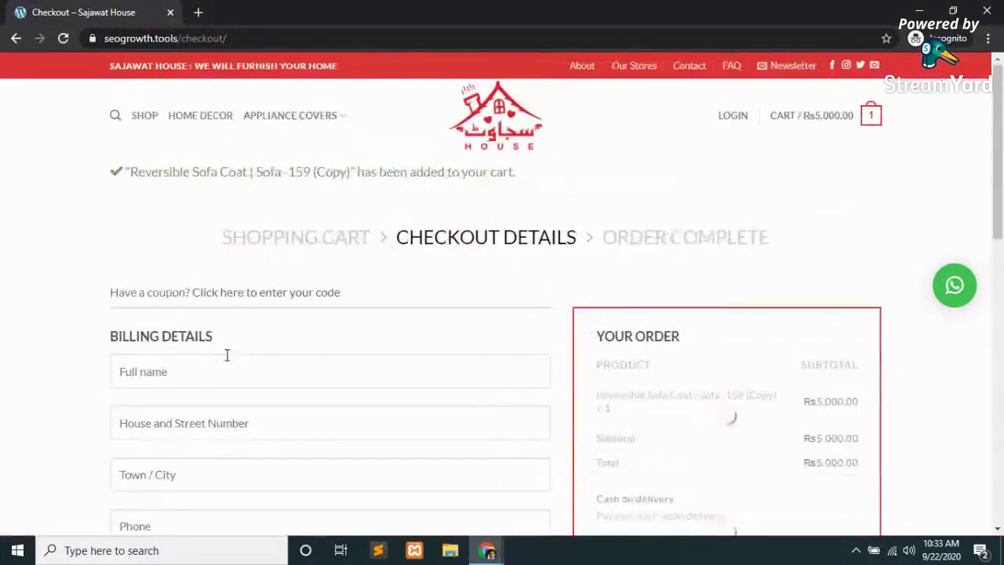
{"action": "scroll", "coordinate": [227, 354], "scroll_direction": "down", "scroll_amount": 2}
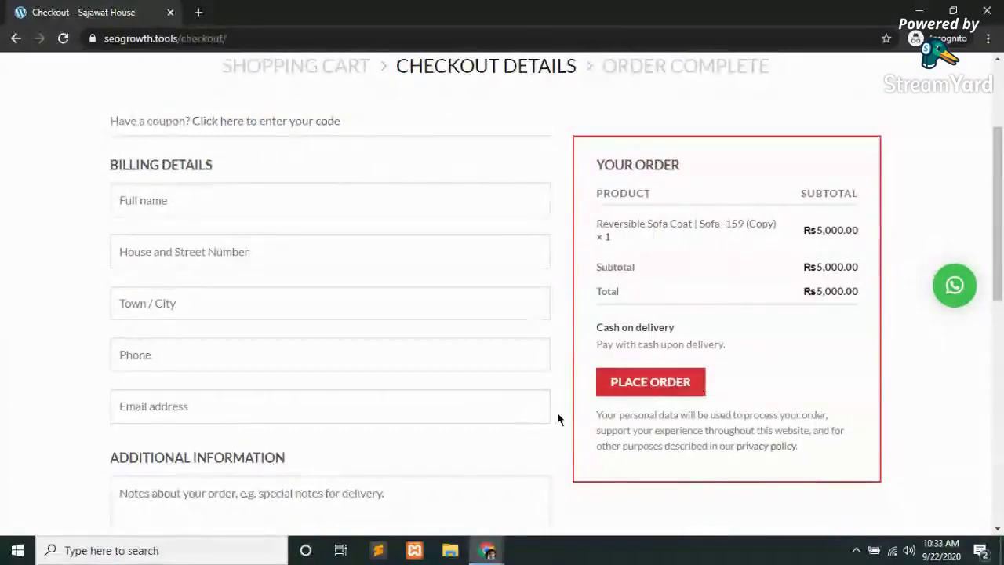
{"action": "left_click", "coordinate": [986, 10]}
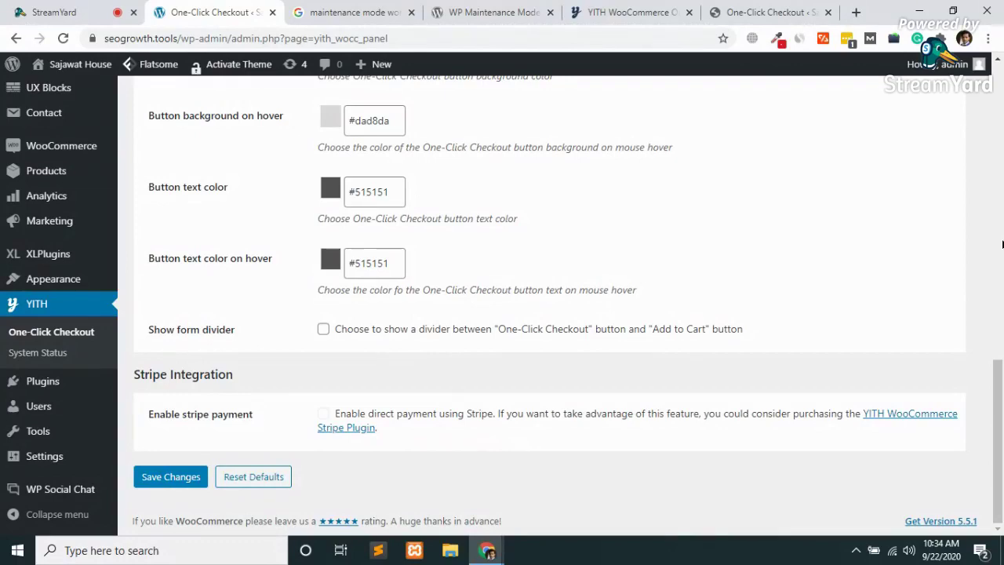
- Change the One-Click Checkout button label to "Buy Now"
{"action": "left_click_drag", "start_coordinate": [997, 365], "coordinate": [999, 332]}
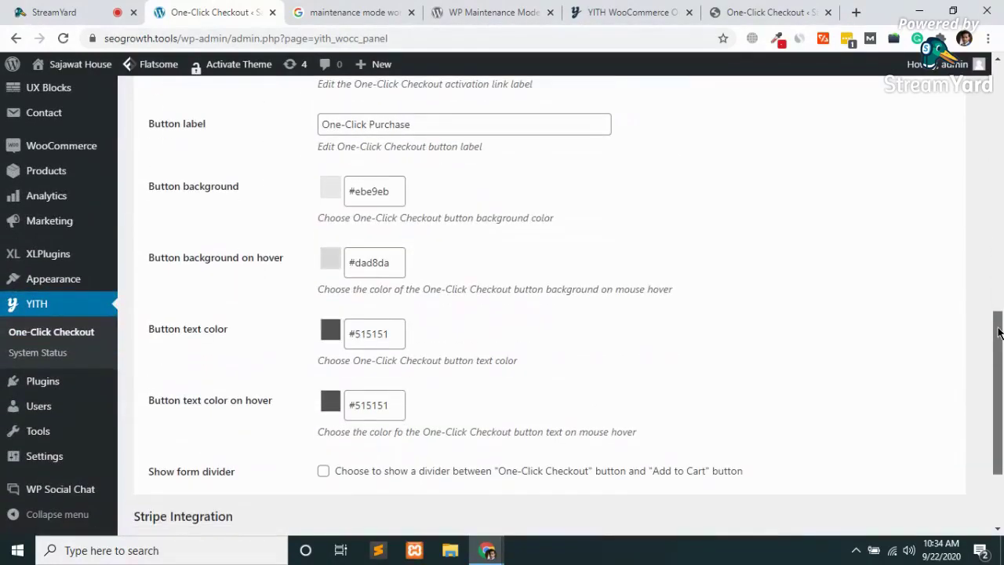
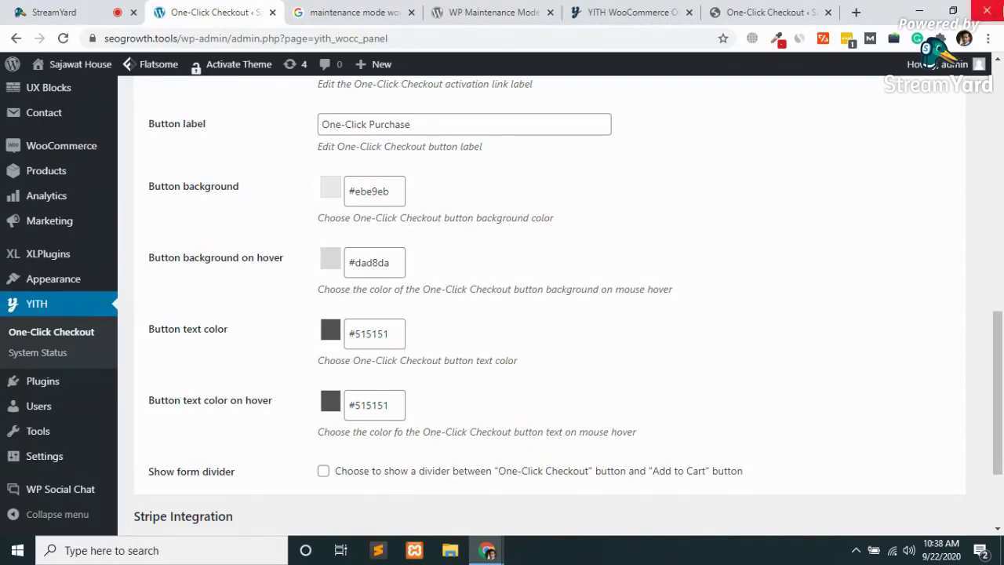
{"action": "left_click", "coordinate": [472, 122]}
{"action": "key", "text": "BackSpace"}
{"action": "key", "text": "BackSpace"}
{"action": "key", "text": "BackSpace"}
{"action": "key", "text": "BackSpace"}
{"action": "key", "text": "BackSpace"}
{"action": "key", "text": "BackSpace"}
{"action": "key", "text": "BackSpace"}
{"action": "key", "text": "BackSpace"}
{"action": "key", "text": "BackSpace"}
{"action": "key", "text": "BackSpace"}
{"action": "key", "text": "BackSpace"}
{"action": "key", "text": "BackSpace"}
{"action": "key", "text": "BackSpace"}
{"action": "key", "text": "BackSpace"}
{"action": "key", "text": "BackSpace"}
{"action": "key", "text": "BackSpace"}
{"action": "key", "text": "BackSpace"}
{"action": "key", "text": "BackSpace"}
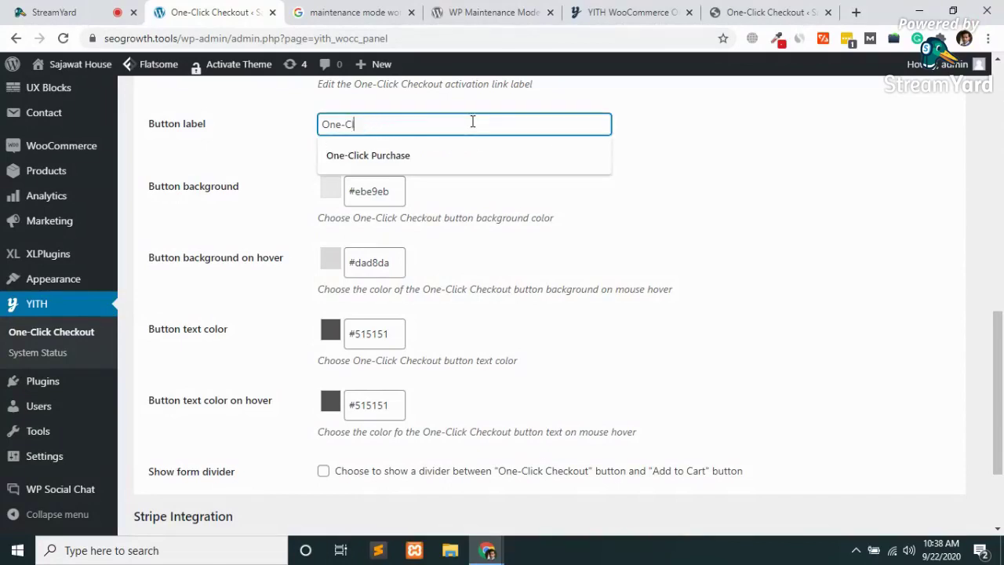
{"action": "type", "text": "Buy N"}
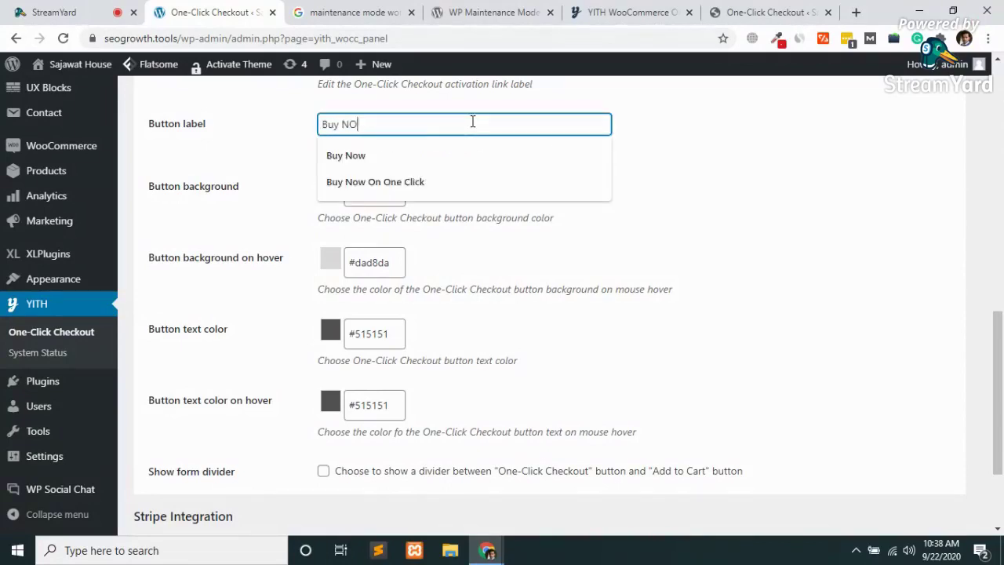
{"action": "type", "text": "ow"}
{"action": "left_click", "coordinate": [288, 219]}
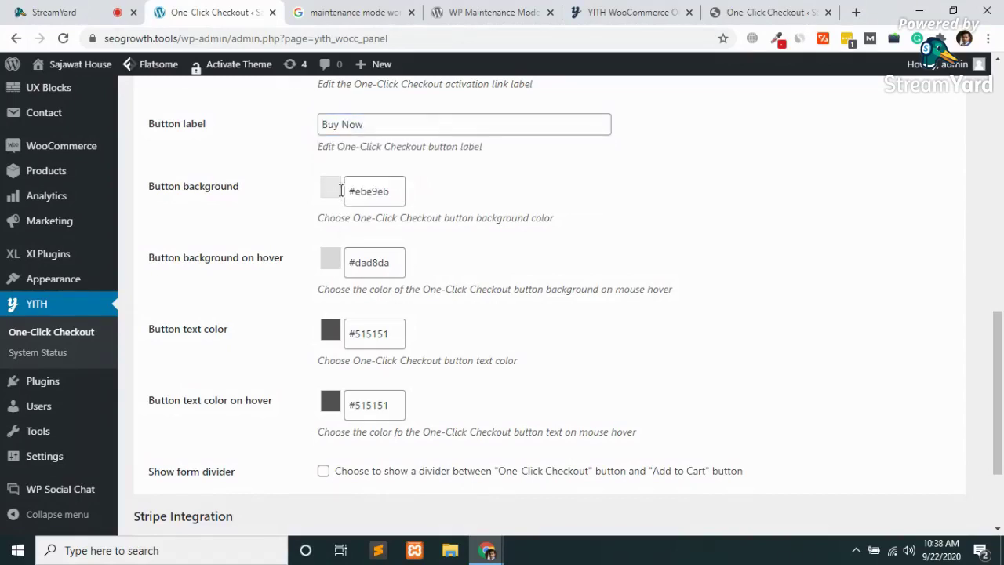
- Copy the button background color code #dd3333 from the sajawat.house One-Click Checkout settings
{"action": "left_click", "coordinate": [767, 9]}
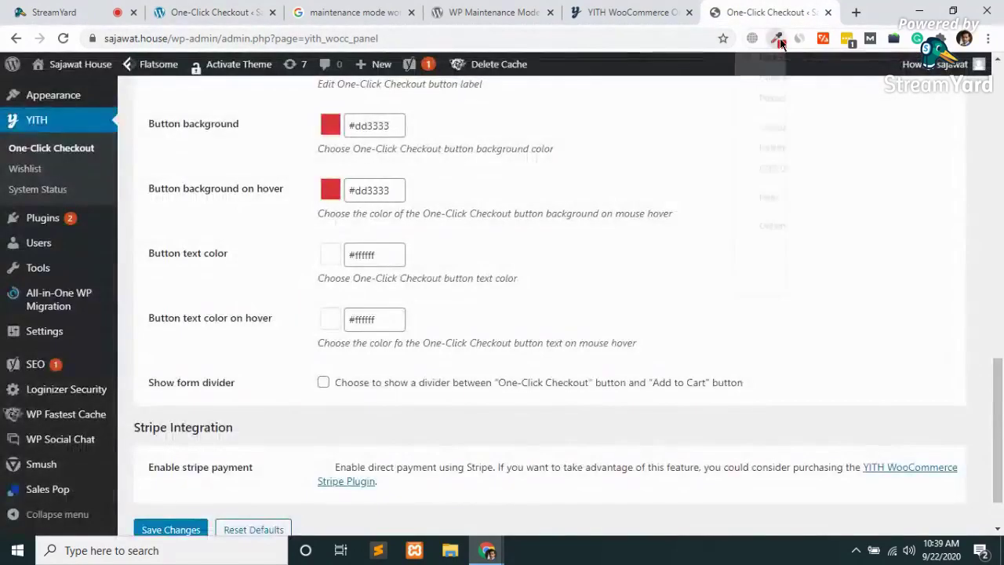
{"action": "left_click", "coordinate": [776, 38]}
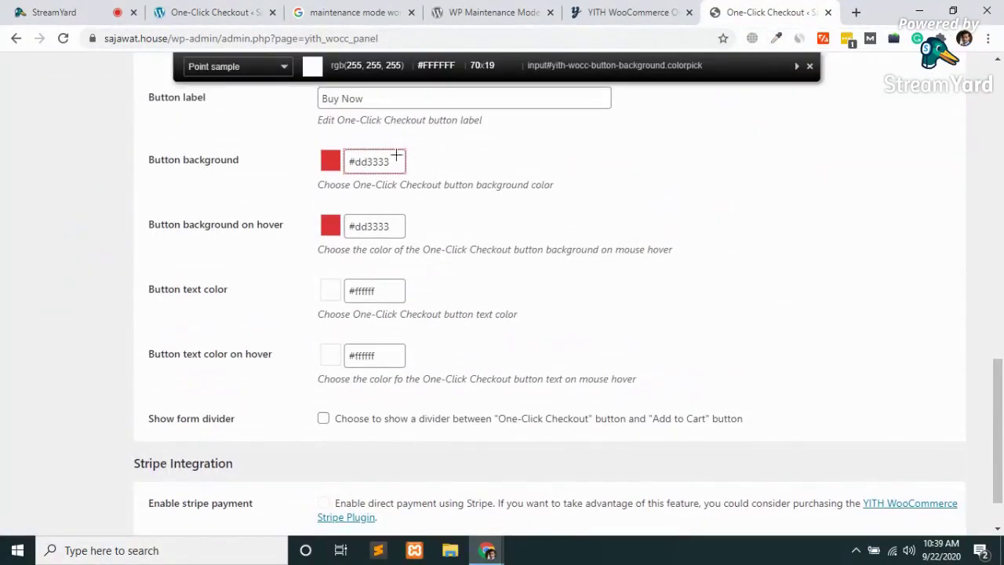
{"action": "left_click", "coordinate": [397, 156]}
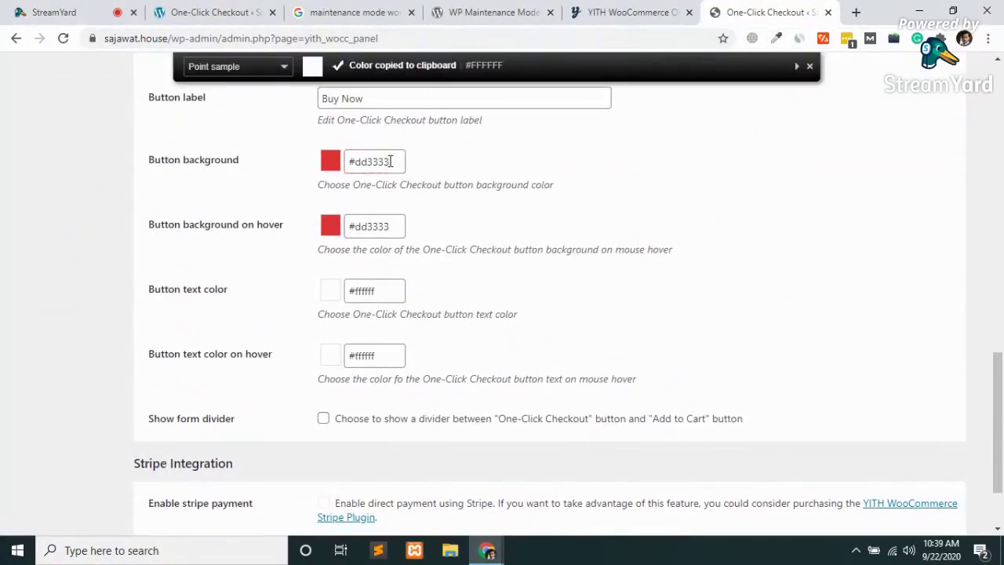
{"action": "key", "text": "ctrl+a"}
{"action": "key", "text": "Escape"}
{"action": "double_click", "coordinate": [389, 160]}
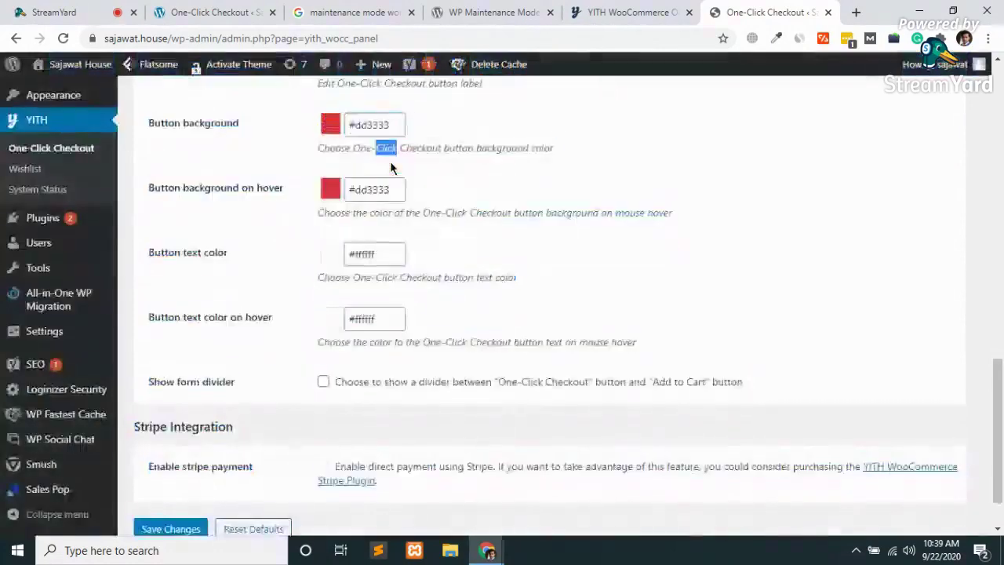
{"action": "left_click", "coordinate": [384, 130]}
{"action": "key", "text": "ctrl+a"}
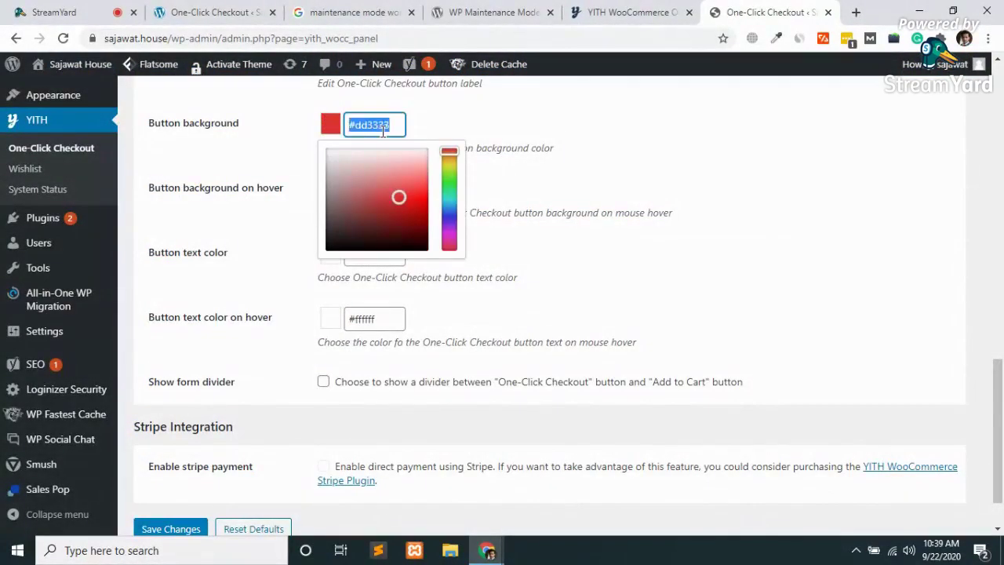
- In the seogrowth.tools One-Click Checkout settings, set the button background to the copied color #dd3333
{"action": "left_click", "coordinate": [365, 9]}
{"action": "left_click", "coordinate": [234, 9]}
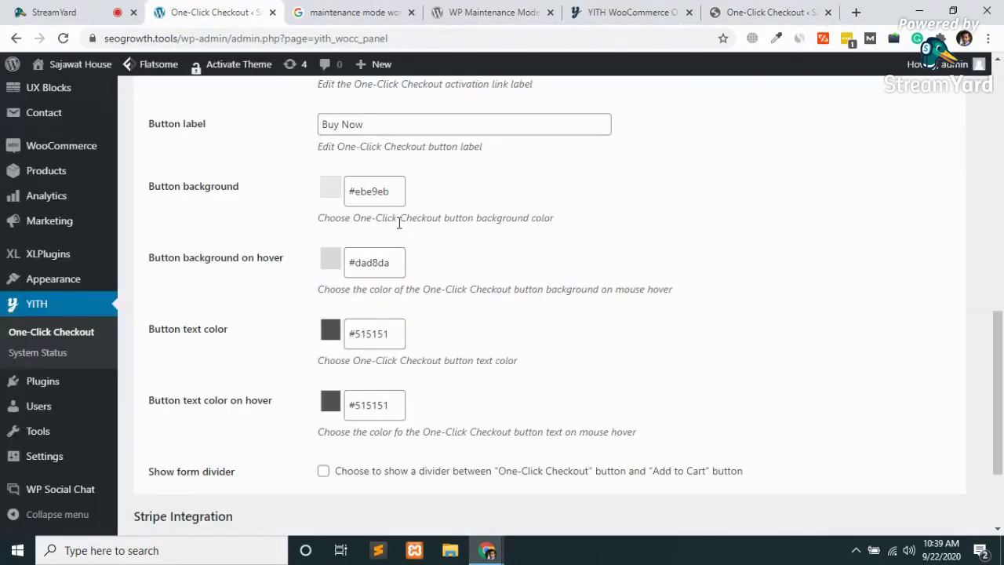
{"action": "left_click", "coordinate": [373, 196]}
{"action": "key", "text": "ctrl+a"}
{"action": "key", "text": "ctrl+v"}
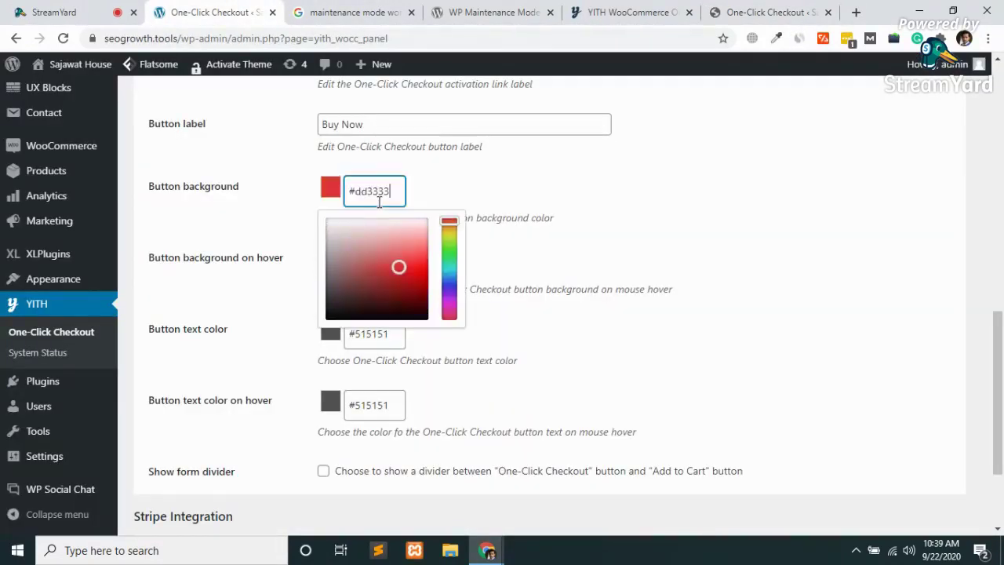
{"action": "left_click", "coordinate": [227, 243]}
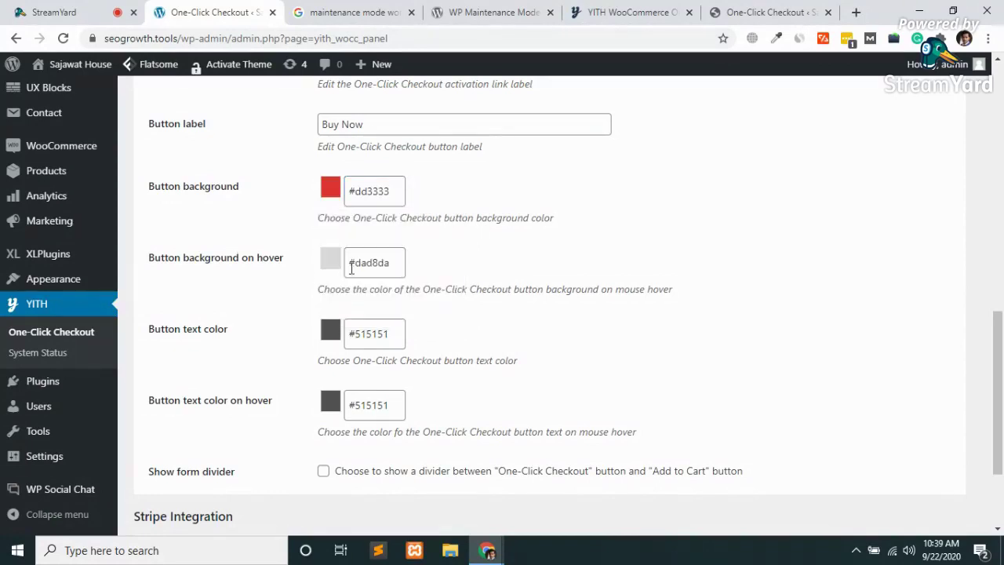
- Set the button background on hover to a darker red, #c90707
{"action": "left_click", "coordinate": [383, 266]}
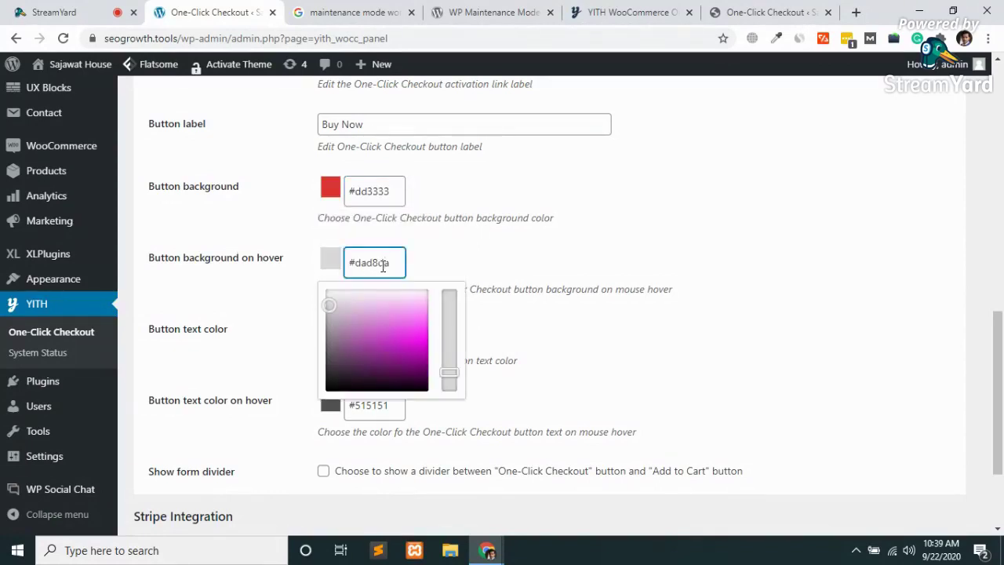
{"action": "key", "text": "ctrl+a"}
{"action": "key", "text": "ctrl+v"}
{"action": "left_click", "coordinate": [189, 305]}
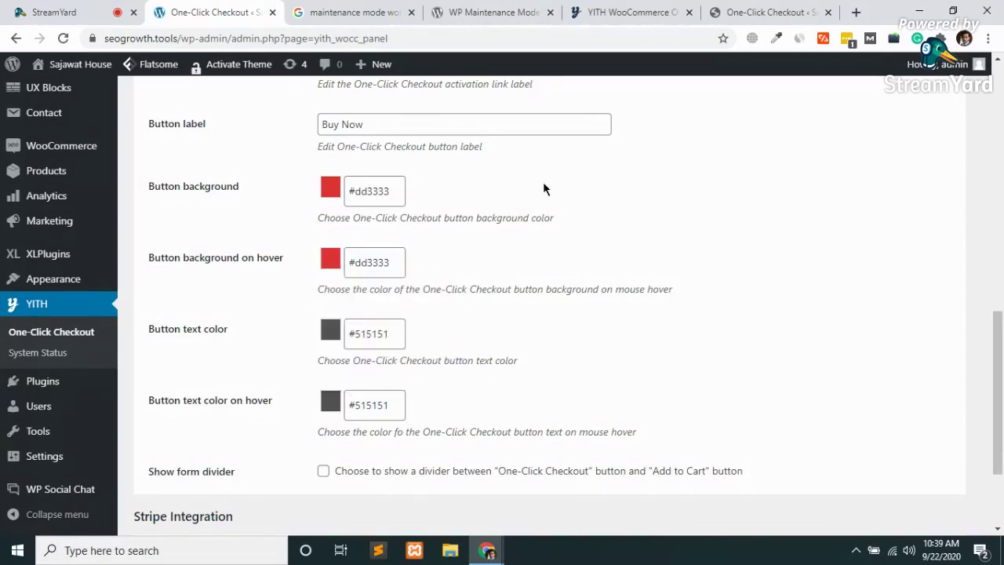
{"action": "left_click", "coordinate": [392, 262]}
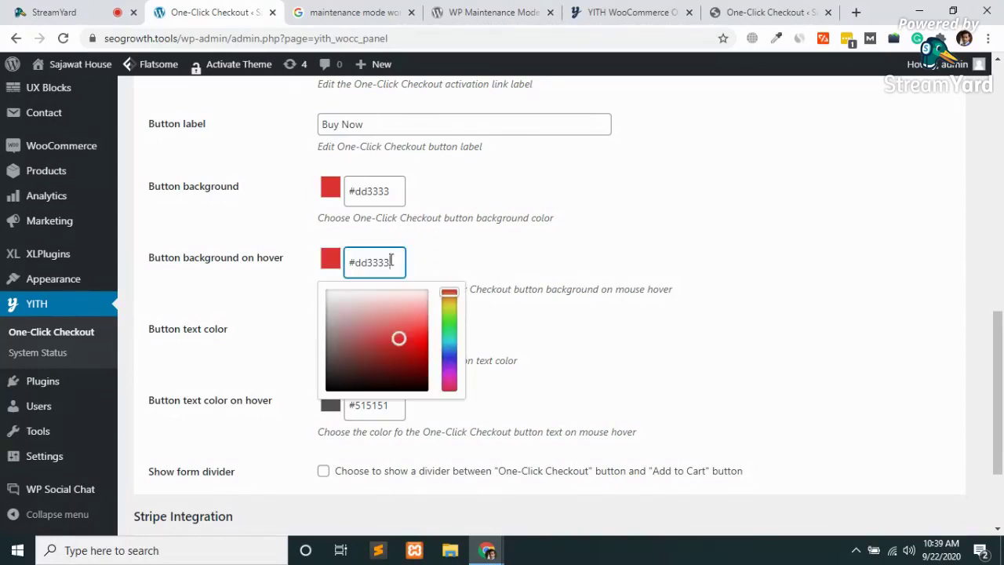
{"action": "left_click_drag", "start_coordinate": [401, 336], "coordinate": [423, 352]}
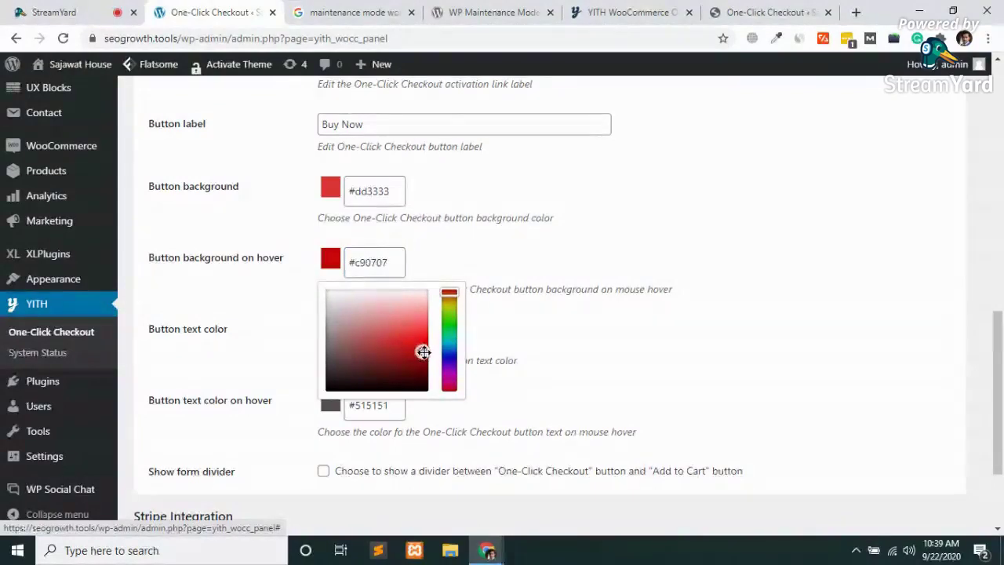
{"action": "left_click", "coordinate": [605, 239]}
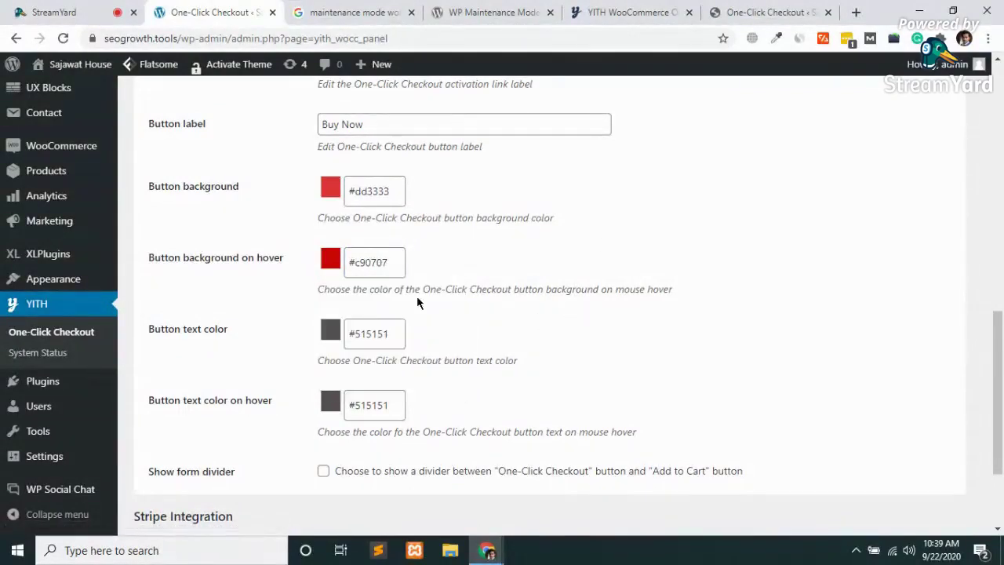
- Set both the button text color and the button text color on hover to white, #ffffff
{"action": "left_click", "coordinate": [357, 337]}
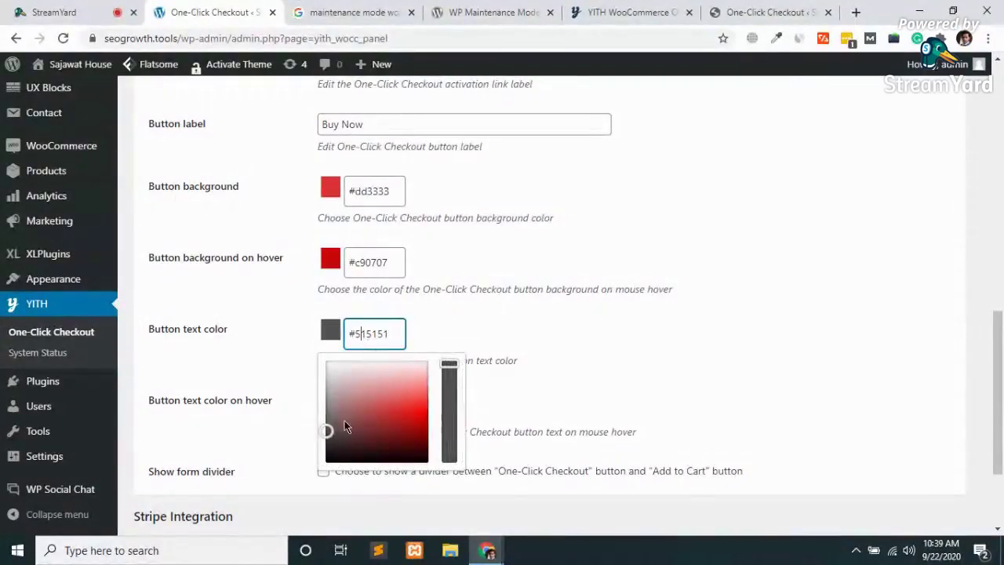
{"action": "left_click_drag", "start_coordinate": [328, 428], "coordinate": [338, 348]}
{"action": "left_click", "coordinate": [542, 290]}
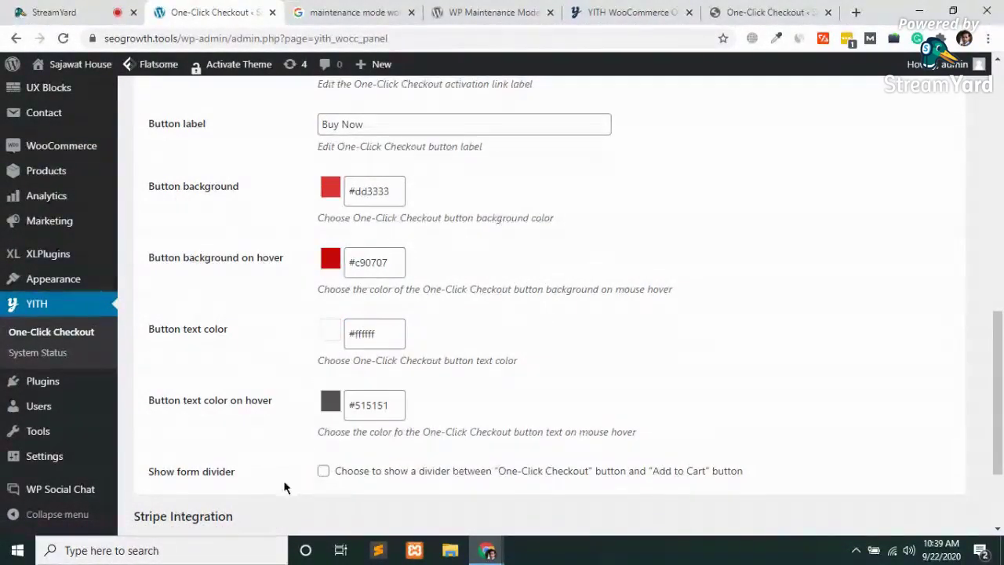
{"action": "left_click", "coordinate": [365, 405]}
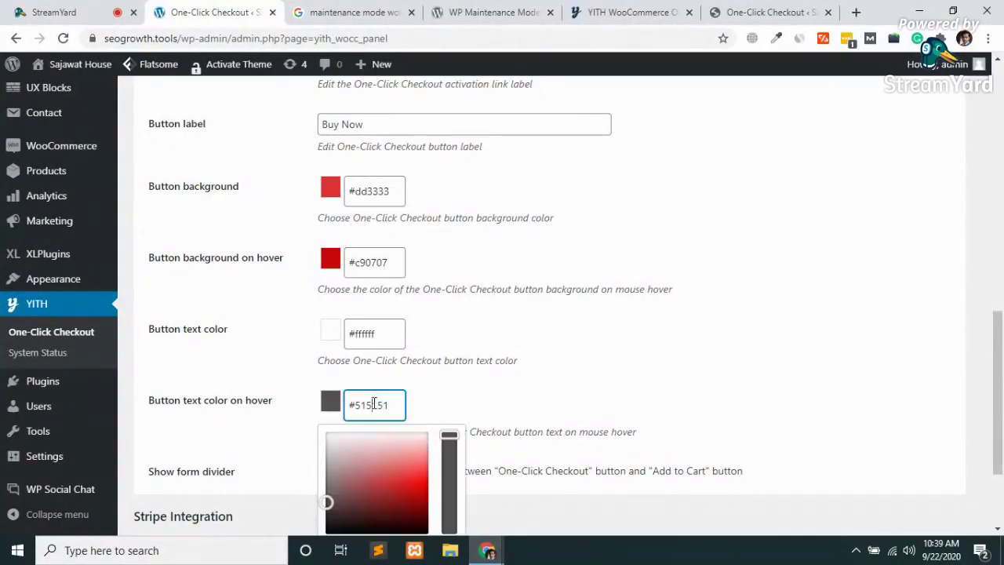
{"action": "mouse_move", "coordinate": [329, 499]}
{"action": "left_mouse_down"}
{"action": "mouse_move", "coordinate": [363, 439]}
{"action": "mouse_move", "coordinate": [351, 433]}
{"action": "left_mouse_up"}
{"action": "left_click", "coordinate": [212, 383]}
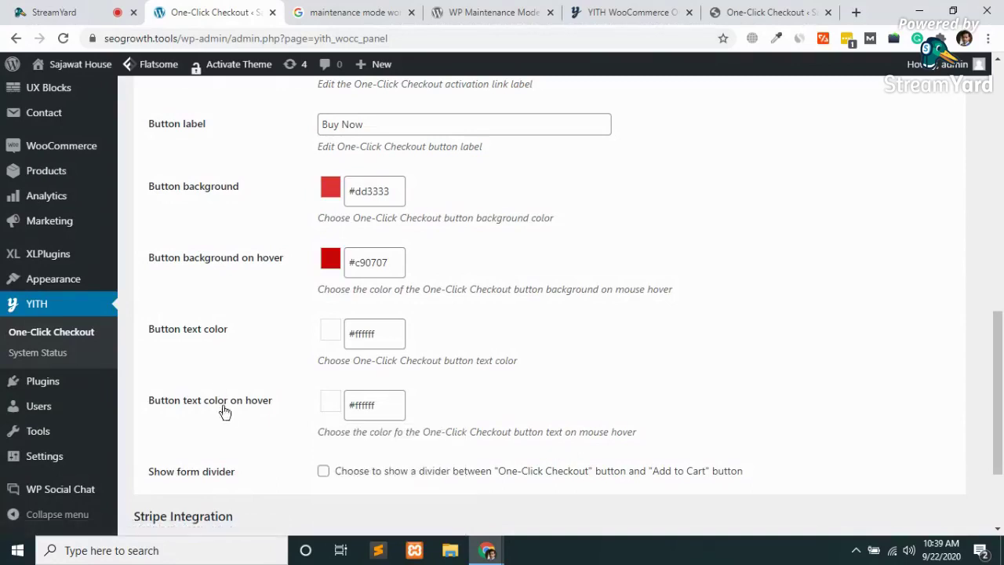
- Save the One-Click Checkout settings and accept leaving the page
{"action": "scroll", "coordinate": [227, 415], "scroll_direction": "down", "scroll_amount": 2}
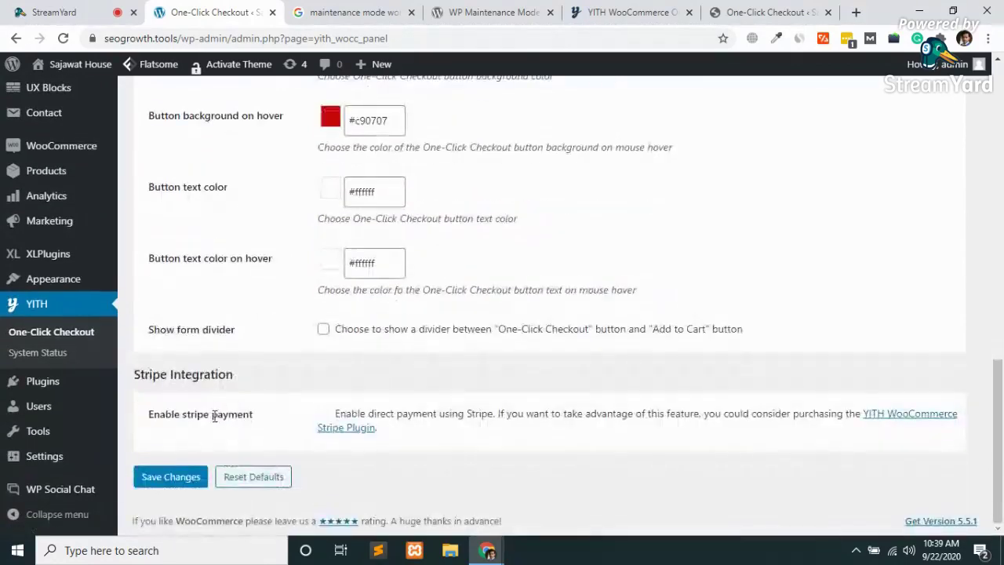
{"action": "left_click", "coordinate": [159, 481]}
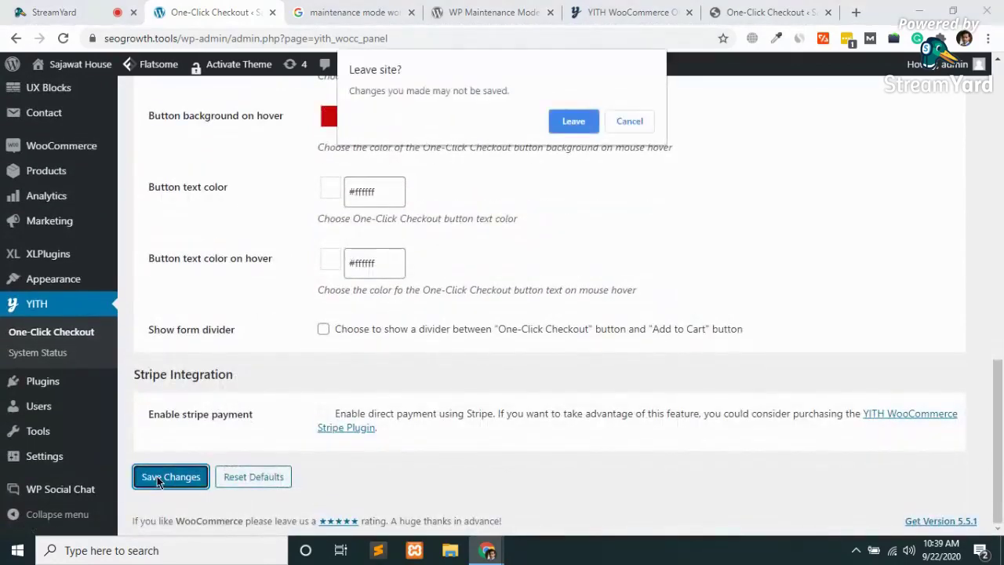
{"action": "left_click", "coordinate": [572, 118]}
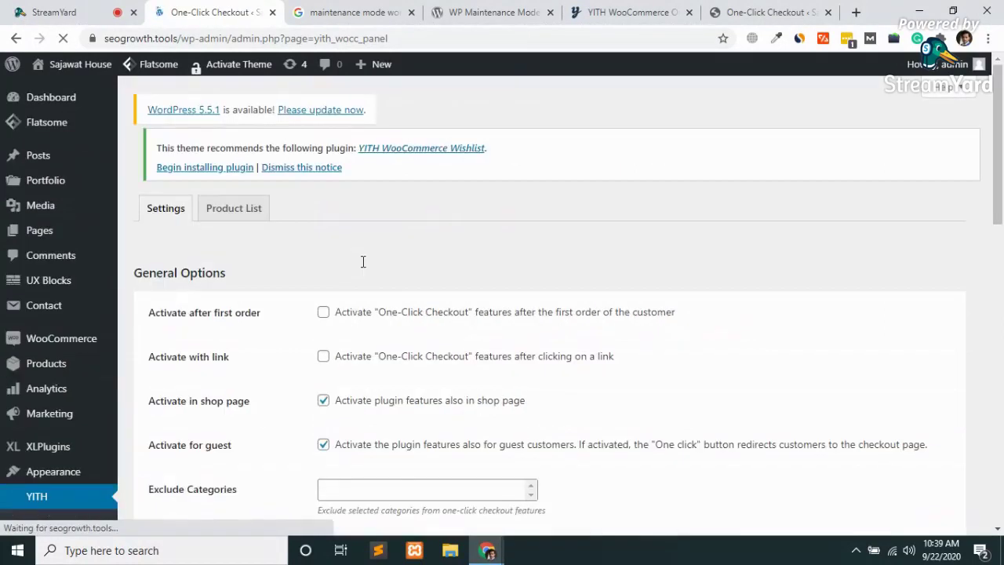
- Open the Front Load Washing Machine Cover black color TLC-71 (Copy) product on seogrowth.tools in an incognito window and check its purchase buttons
{"action": "key", "text": "ctrl+shift+n"}
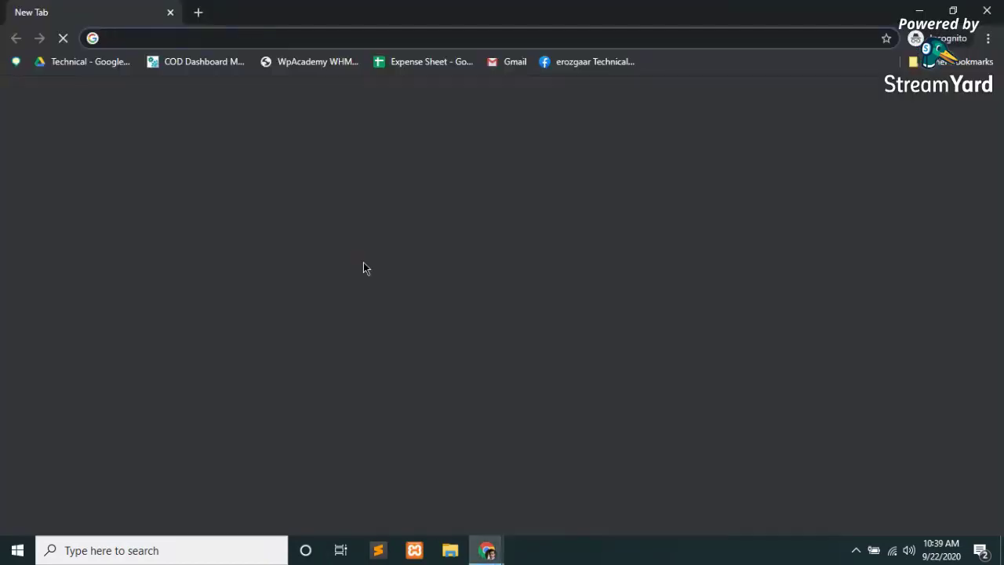
{"action": "type", "text": "se"}
{"action": "key", "text": "Return"}
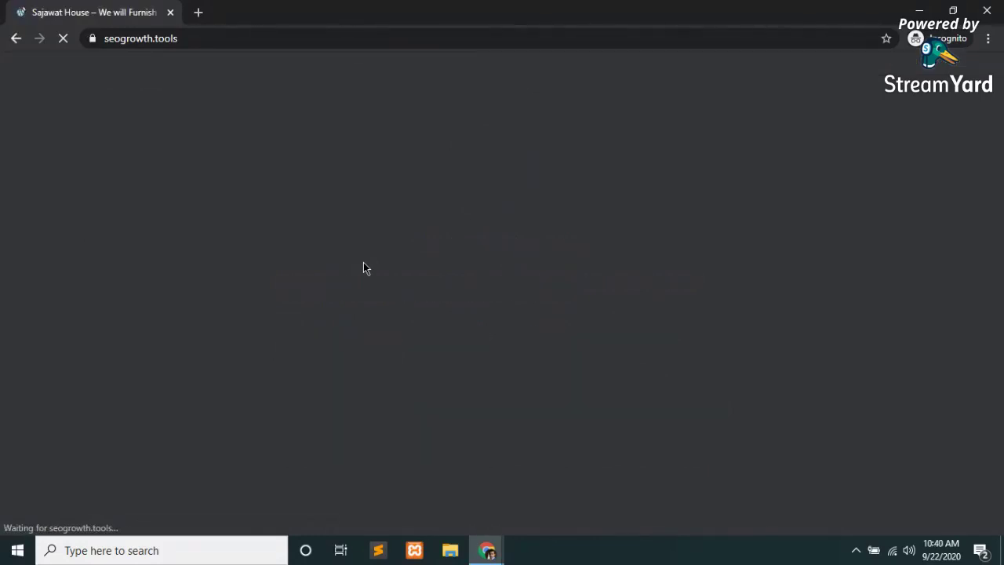
{"action": "scroll", "coordinate": [364, 269], "scroll_direction": "down", "scroll_amount": 5}
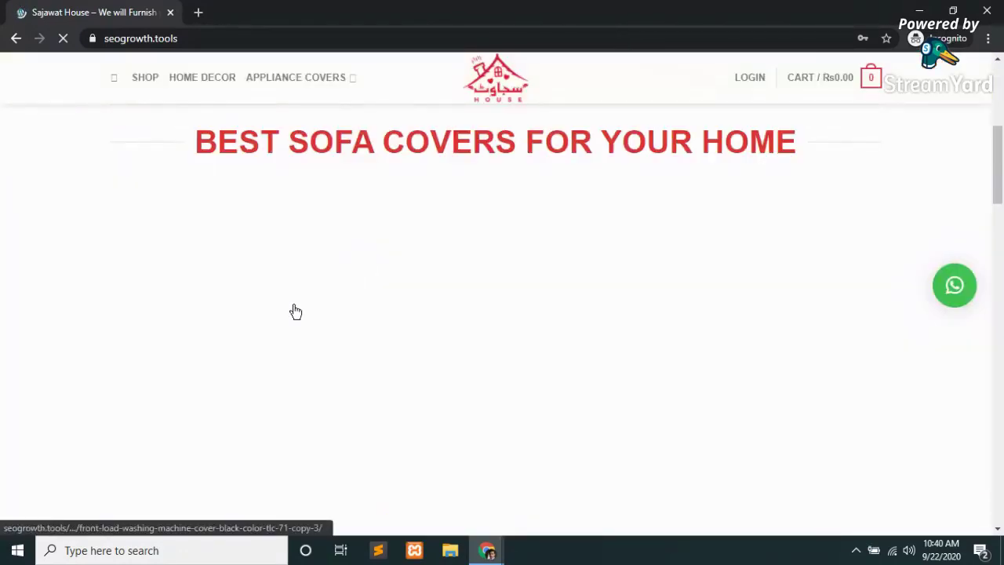
{"action": "left_click", "coordinate": [295, 312]}
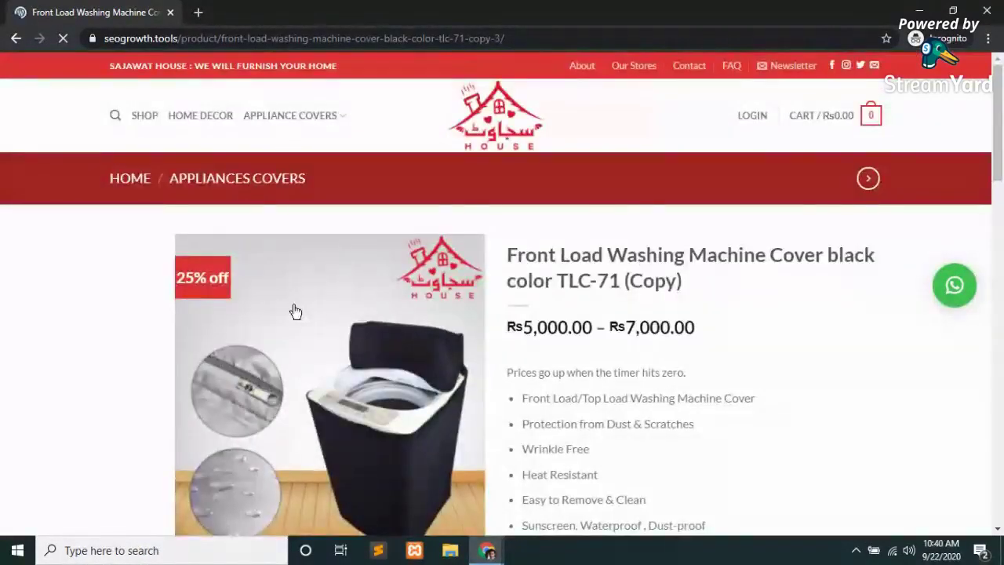
{"action": "scroll", "coordinate": [296, 312], "scroll_direction": "down", "scroll_amount": 5}
{"action": "scroll", "coordinate": [293, 312], "scroll_direction": "down", "scroll_amount": 2}
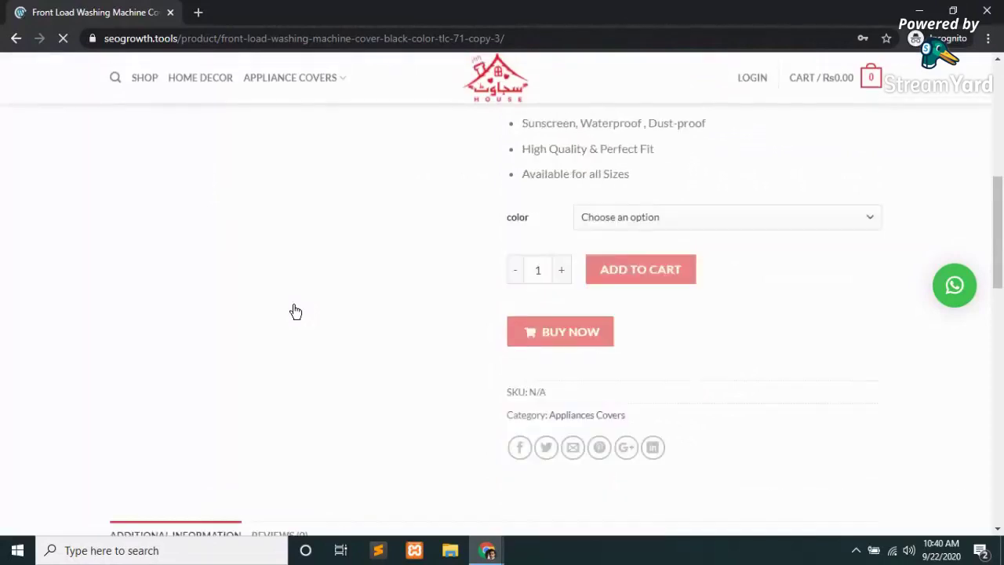
- Test Buy Now as a guest with the washing machine cover in green, check the checkout page, and close the incognito window
{"action": "left_click", "coordinate": [658, 214]}
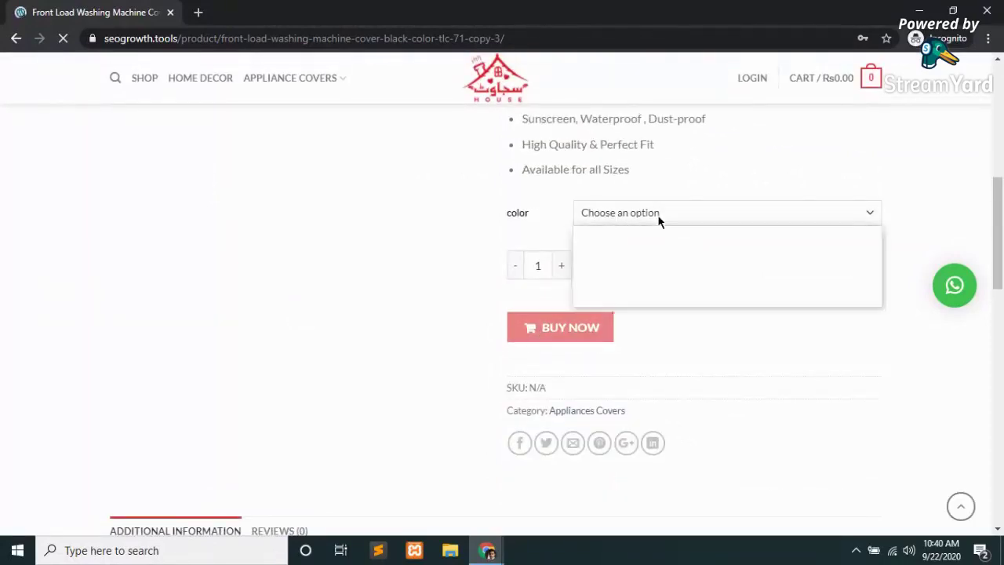
{"action": "left_click", "coordinate": [609, 275]}
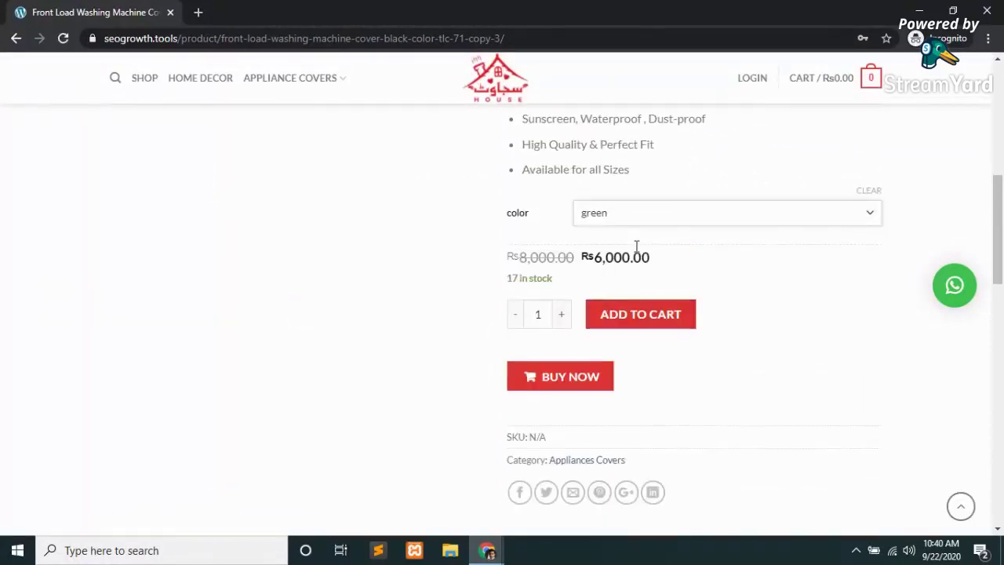
{"action": "left_click", "coordinate": [541, 380]}
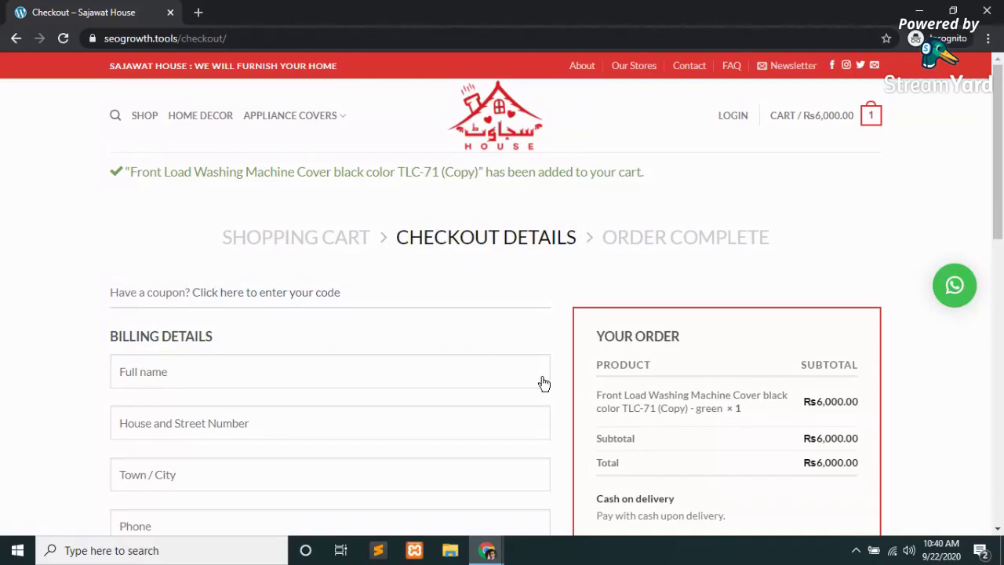
{"action": "left_click", "coordinate": [987, 11]}
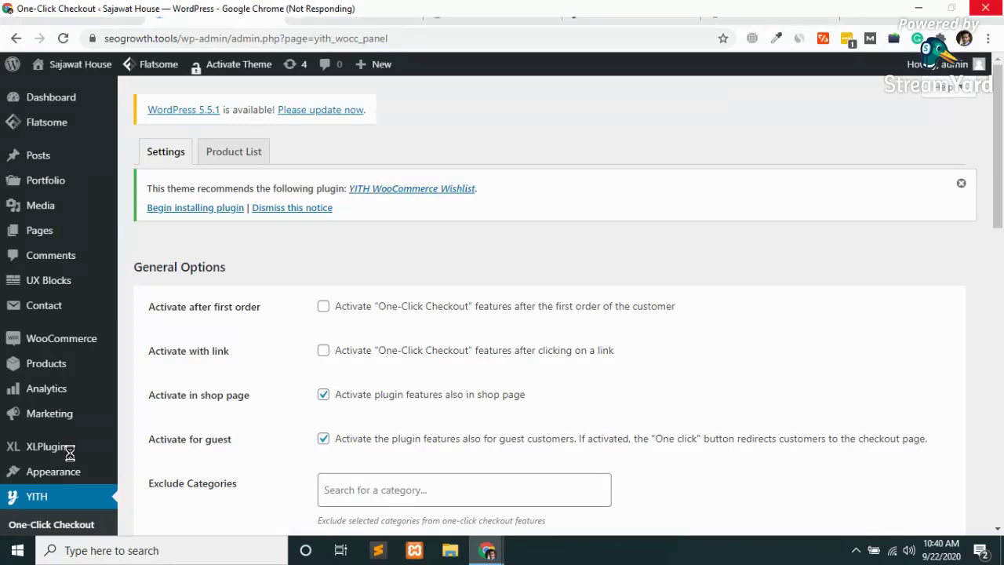
- Open the page for adding new plugins in the seogrowth.tools admin
{"action": "mouse_move", "coordinate": [69, 454]}
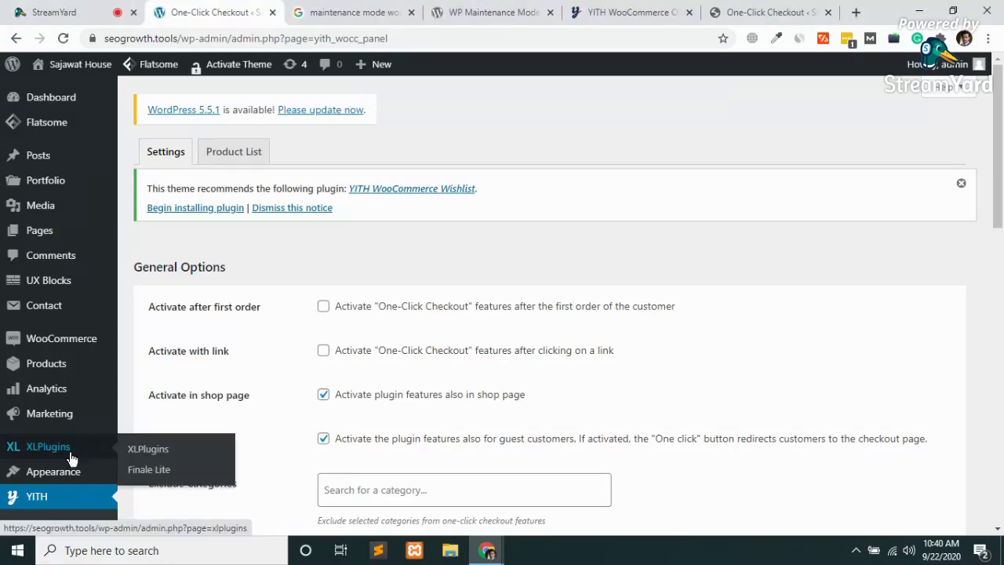
{"action": "scroll", "coordinate": [70, 459], "scroll_direction": "down", "scroll_amount": 5}
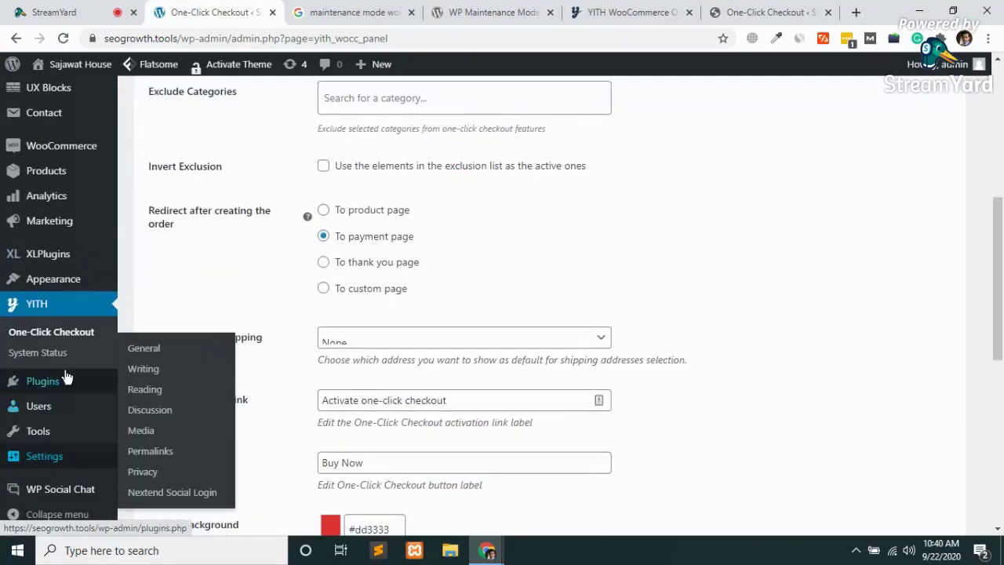
{"action": "mouse_move", "coordinate": [34, 395]}
{"action": "left_click", "coordinate": [147, 406]}
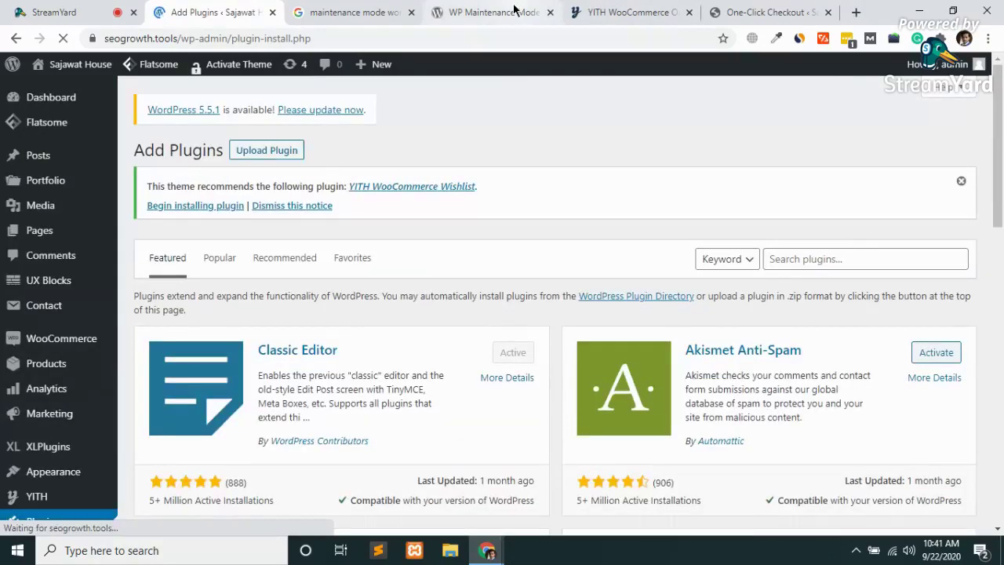
- Switch to the WP Maintenance Mode plugin page on WordPress.org and review its name, author and description
{"action": "left_click", "coordinate": [514, 9]}
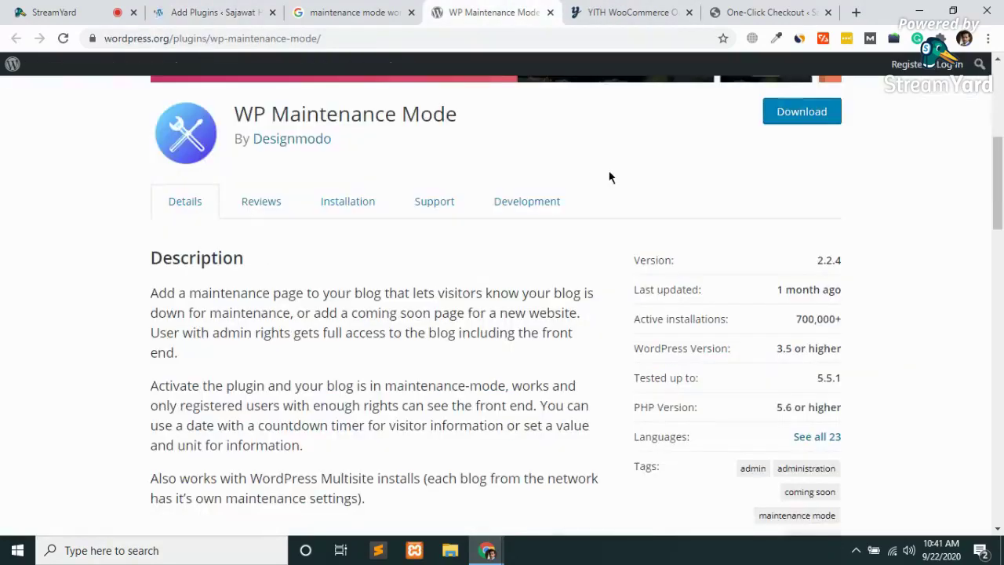
{"action": "scroll", "coordinate": [273, 470], "scroll_direction": "up", "scroll_amount": 5}
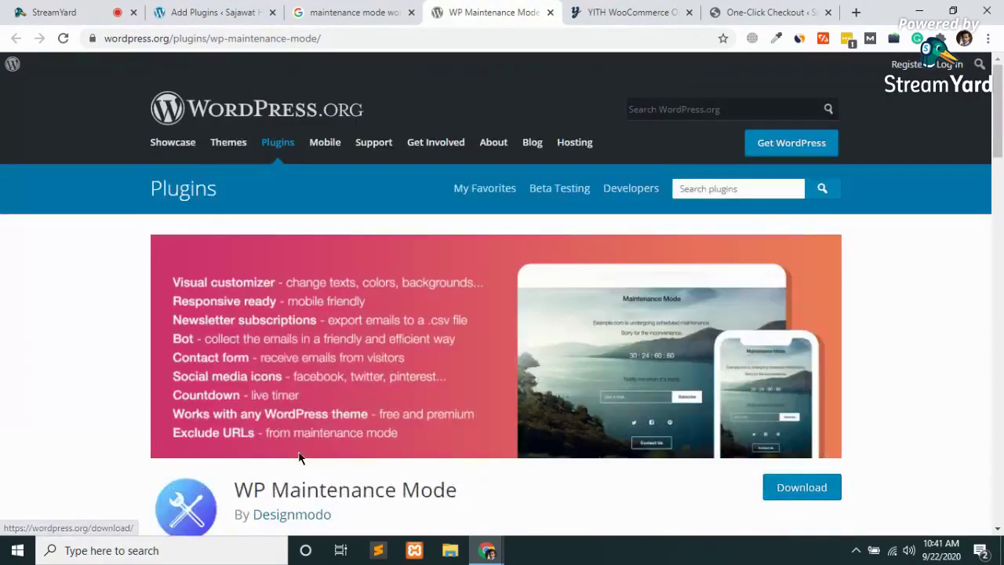
{"action": "scroll", "coordinate": [273, 469], "scroll_direction": "down", "scroll_amount": 4}
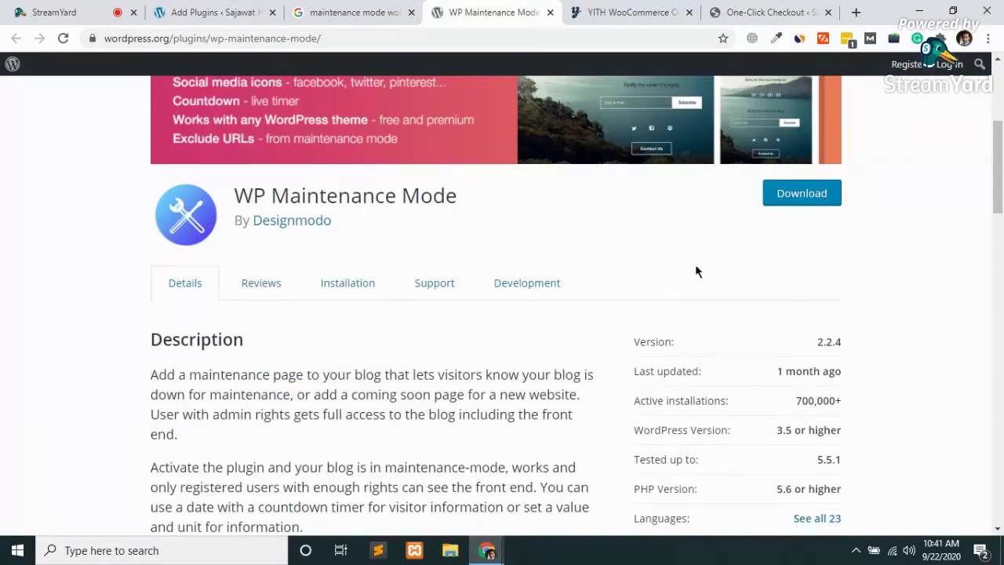
- Download the WP Maintenance Mode plugin from WordPress.org and close the Google search results tab
{"action": "left_click", "coordinate": [802, 199]}
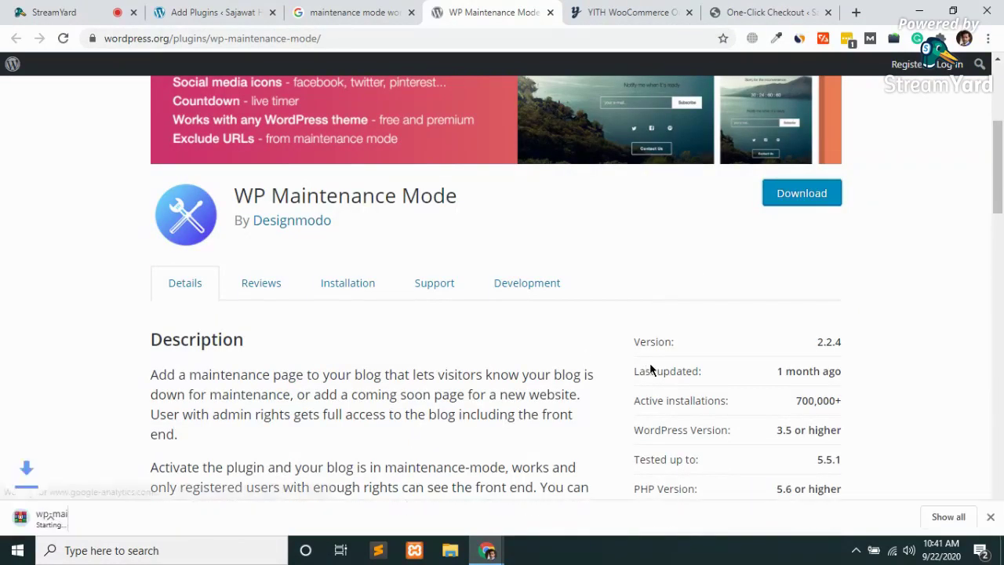
{"action": "left_click", "coordinate": [329, 8]}
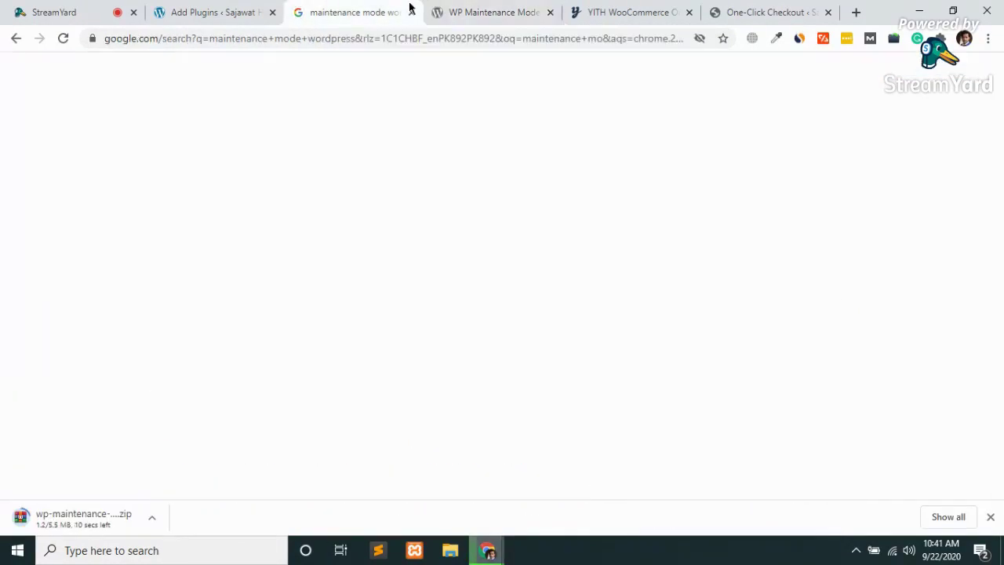
{"action": "key", "text": "ctrl+w"}
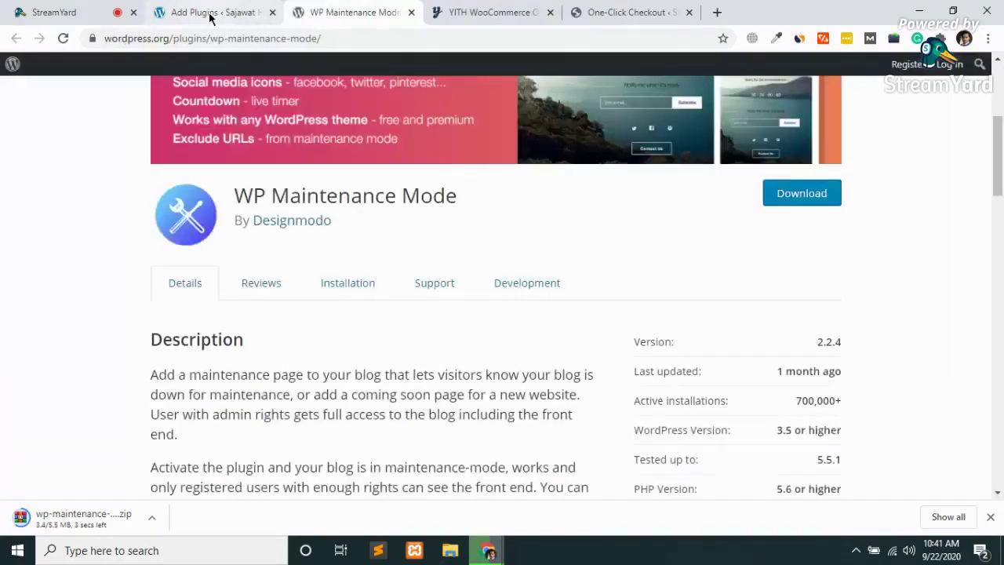
- Upload wp-maintenance-mode.zip to the seogrowth.tools admin, install it, and close the WordPress.org, YITH and One-Click Checkout tabs
{"action": "left_click", "coordinate": [209, 13]}
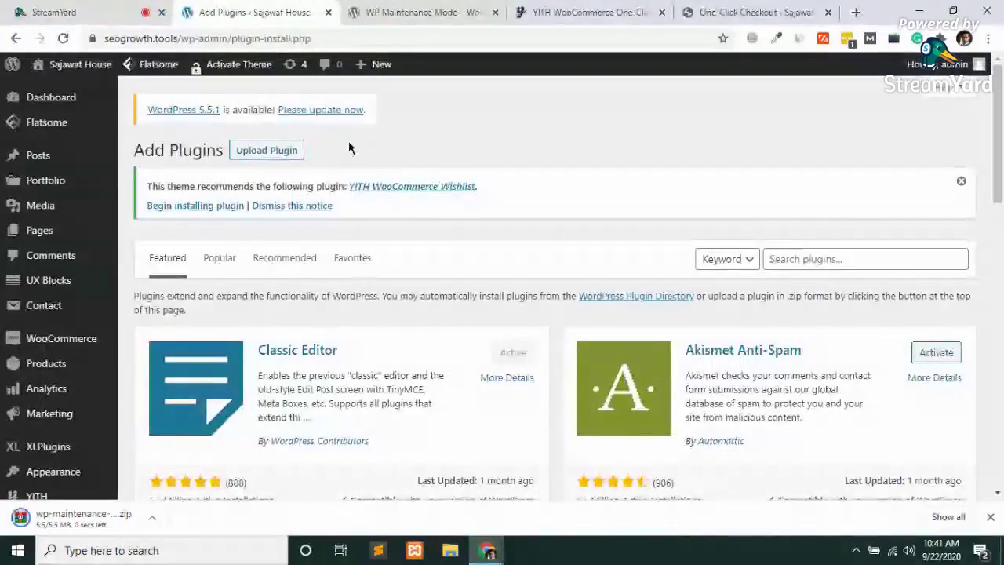
{"action": "left_click", "coordinate": [281, 155]}
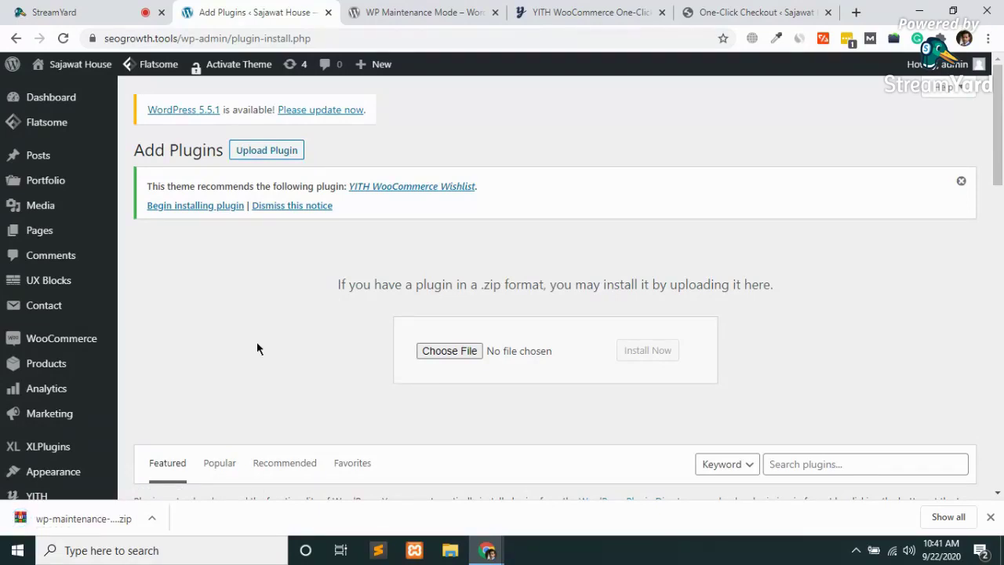
{"action": "left_click_drag", "start_coordinate": [46, 521], "coordinate": [488, 358]}
{"action": "left_click", "coordinate": [637, 352]}
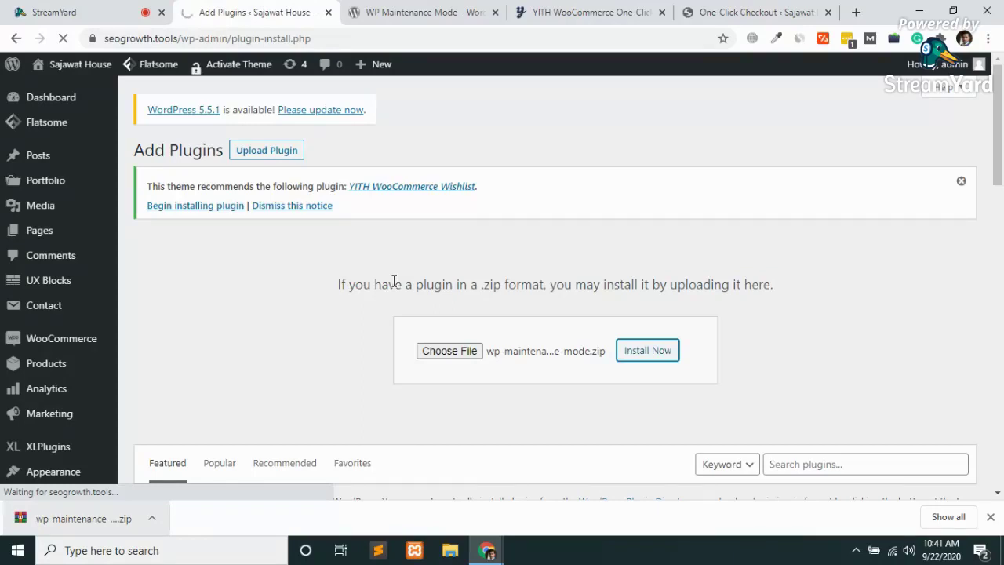
{"action": "left_click", "coordinate": [496, 13]}
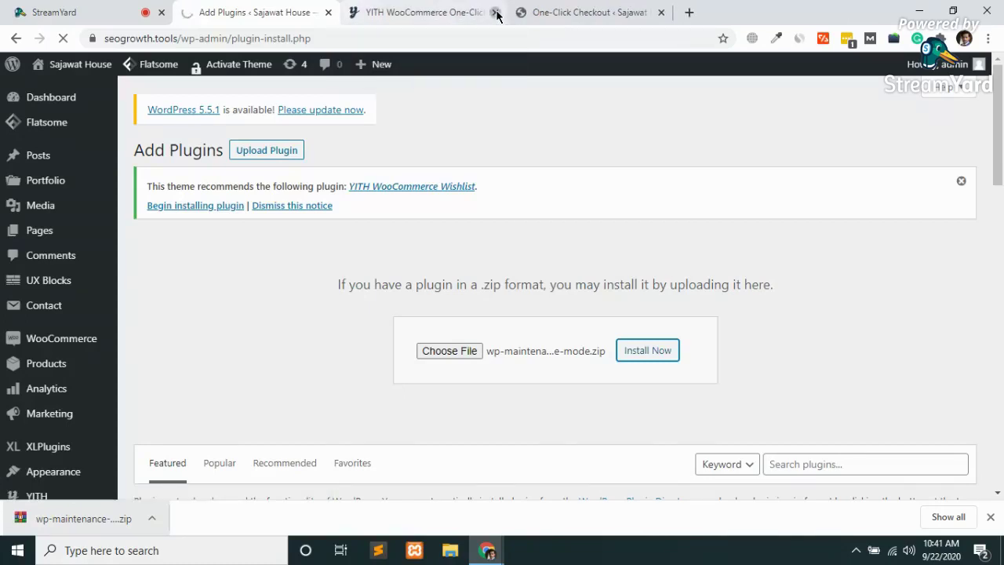
{"action": "left_click", "coordinate": [496, 13]}
{"action": "left_click", "coordinate": [497, 14]}
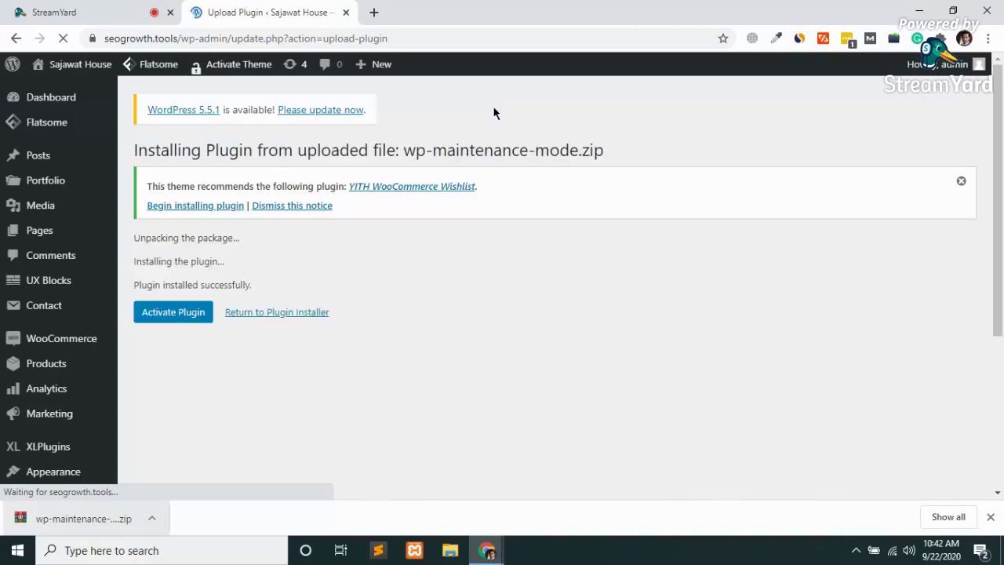
- Activate the WP Maintenance Mode plugin and open its general settings from the installed plugins list
{"action": "left_click", "coordinate": [174, 312]}
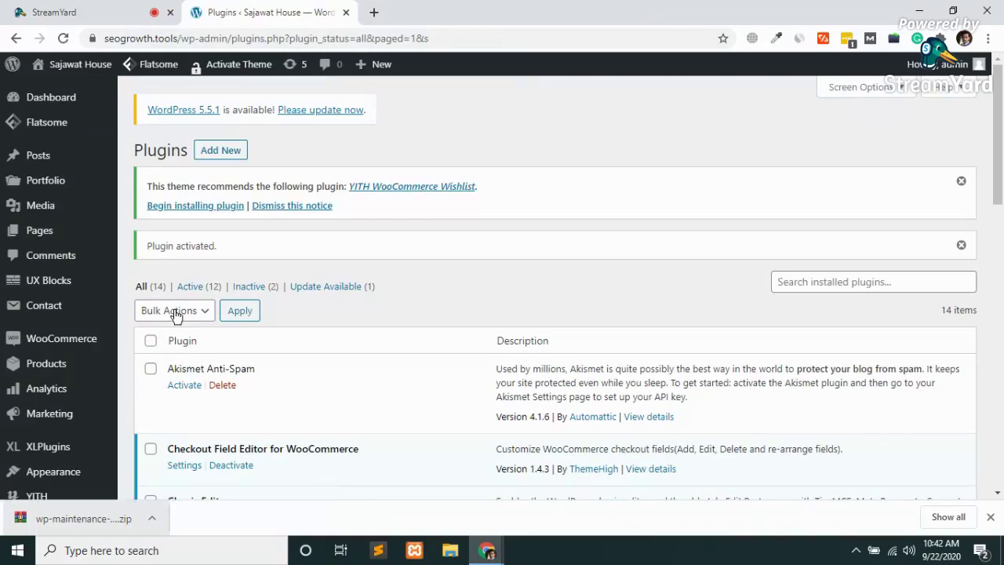
{"action": "scroll", "coordinate": [382, 311], "scroll_direction": "down", "scroll_amount": 3}
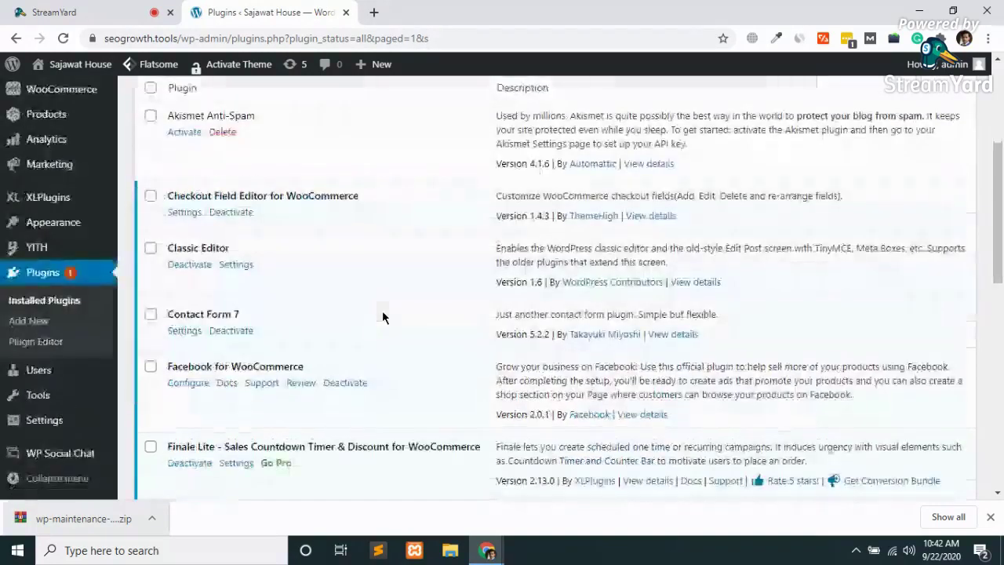
{"action": "scroll", "coordinate": [382, 317], "scroll_direction": "down", "scroll_amount": 3}
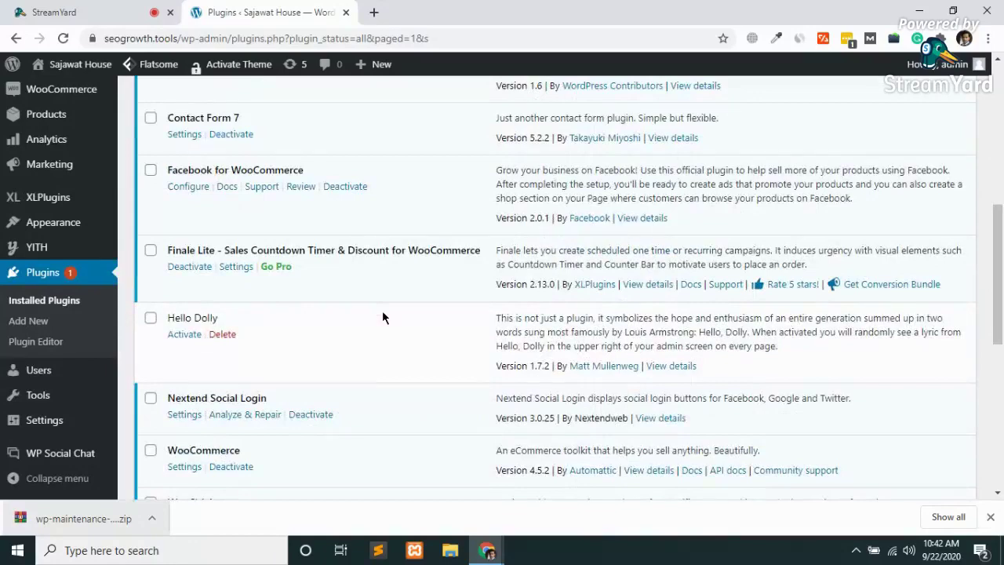
{"action": "scroll", "coordinate": [382, 317], "scroll_direction": "down", "scroll_amount": 2}
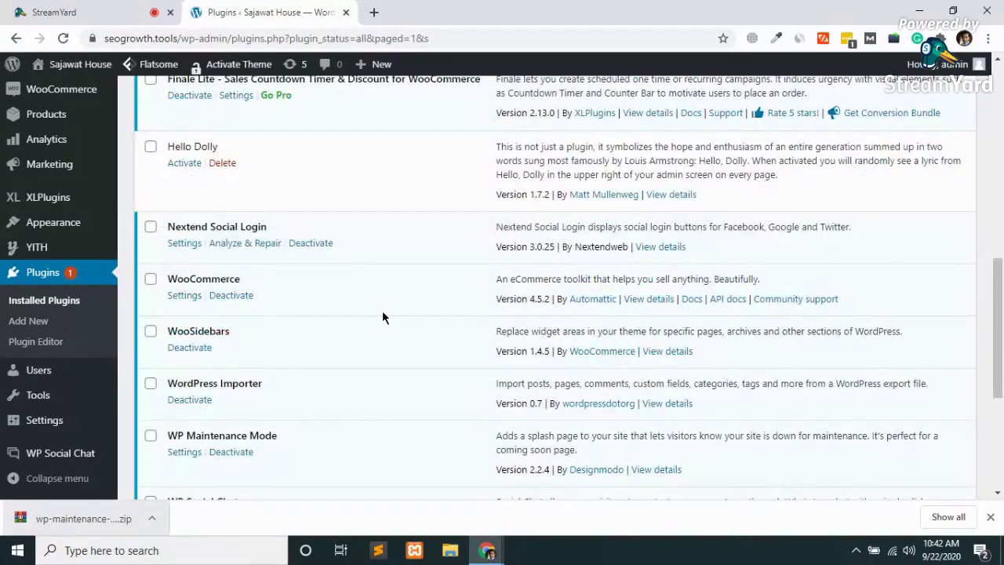
{"action": "scroll", "coordinate": [382, 310], "scroll_direction": "down", "scroll_amount": 2}
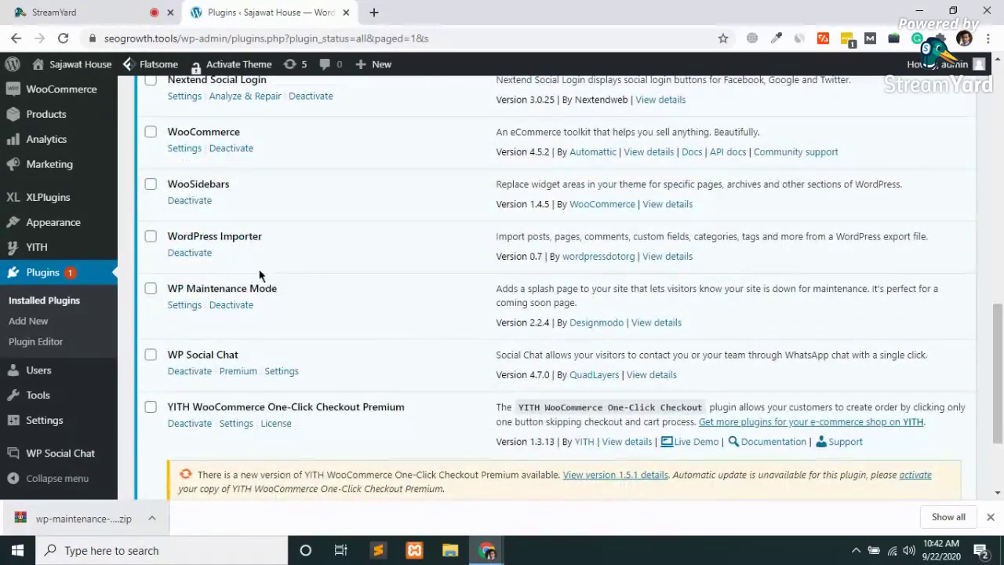
{"action": "left_click", "coordinate": [183, 306]}
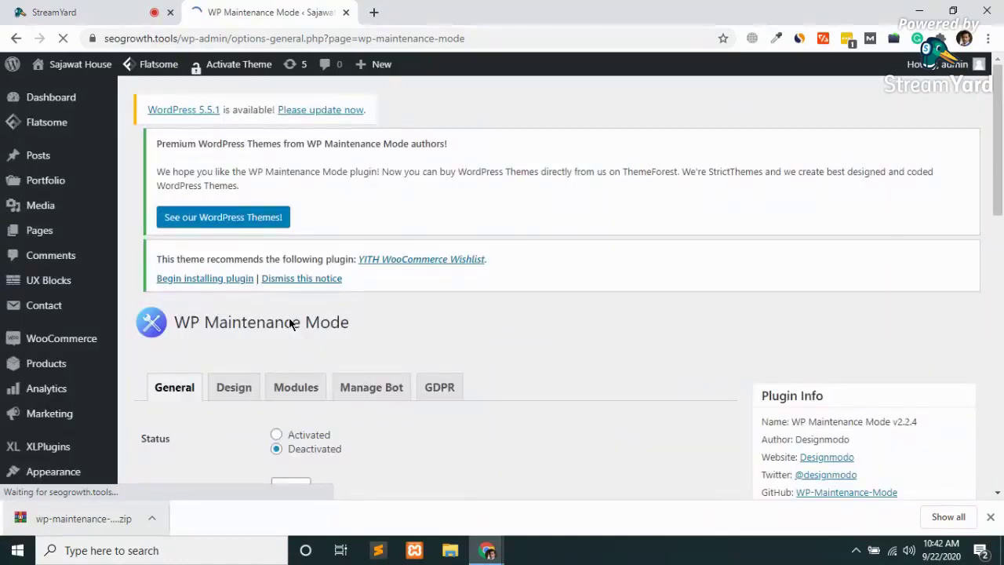
{"action": "scroll", "coordinate": [289, 323], "scroll_direction": "down", "scroll_amount": 5}
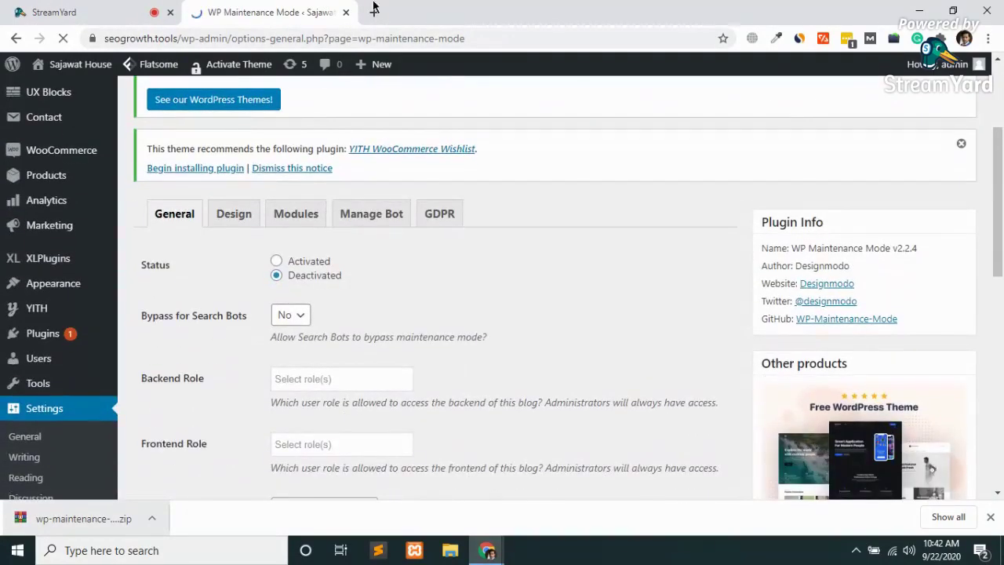
- Open seogrowth.tools in a new incognito window to view the storefront as a guest
{"action": "key", "text": "ctrl+shift+n"}
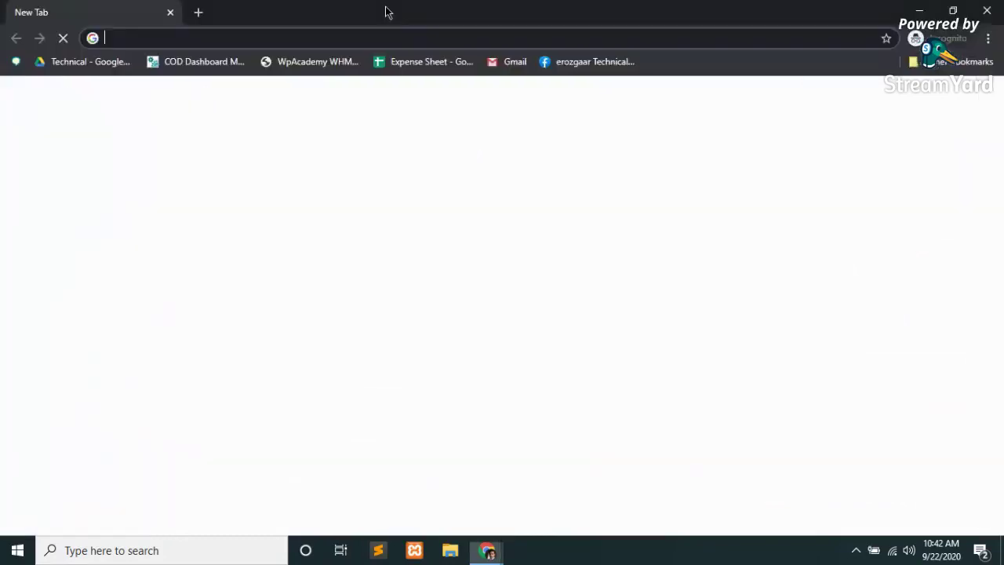
{"action": "type", "text": "seogrowth.tools"}
{"action": "key", "text": "Return"}
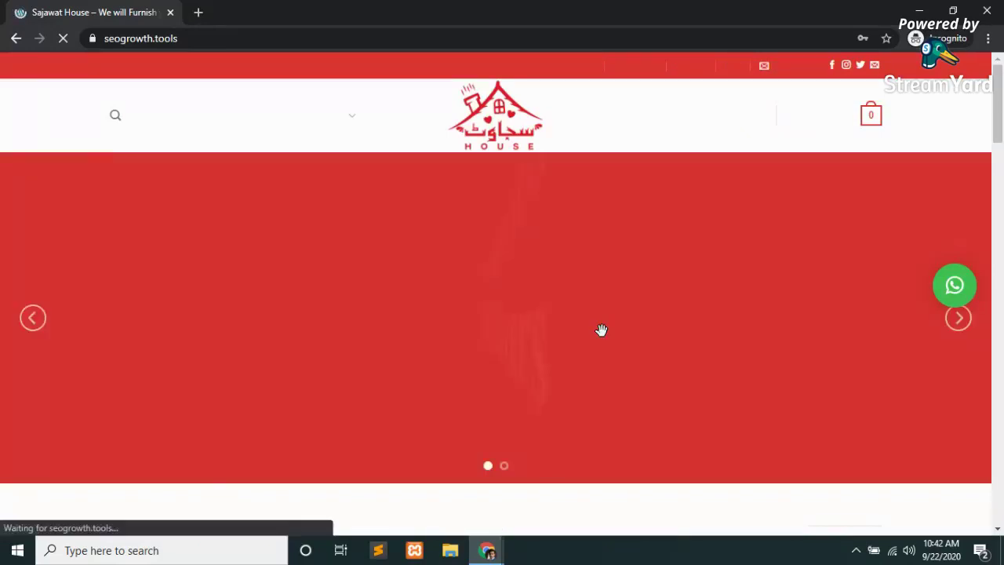
- Set the WP Maintenance Mode status to Activated in the site admin and save the settings
{"action": "key", "text": "alt+Tab"}
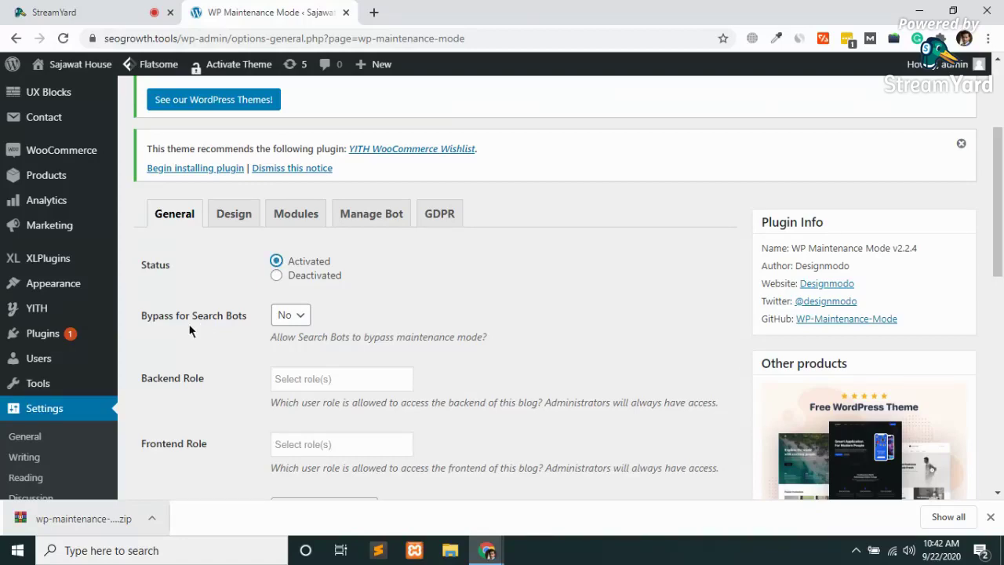
{"action": "scroll", "coordinate": [188, 330], "scroll_direction": "down", "scroll_amount": 3}
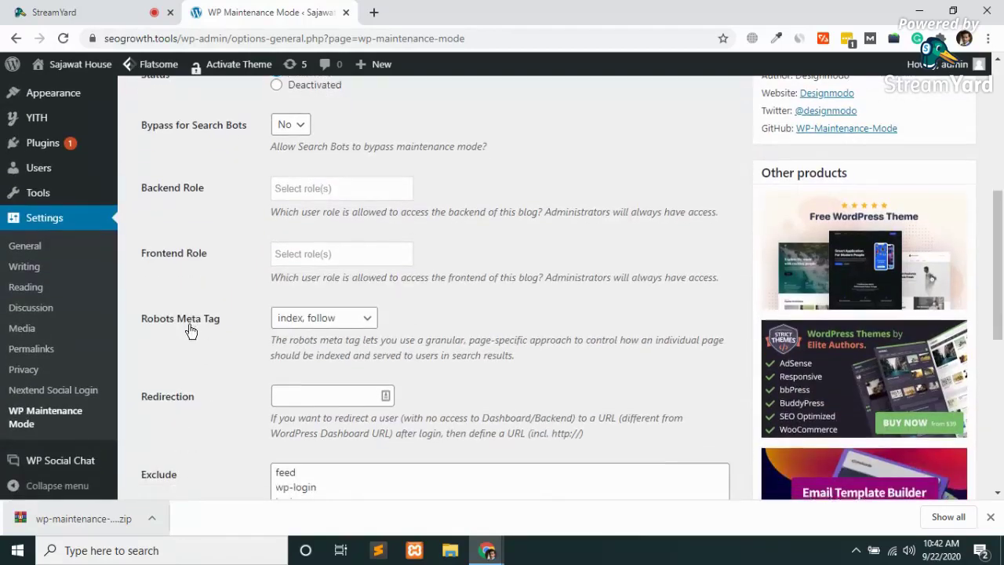
{"action": "scroll", "coordinate": [188, 330], "scroll_direction": "down", "scroll_amount": 3}
{"action": "scroll", "coordinate": [189, 330], "scroll_direction": "down", "scroll_amount": 2}
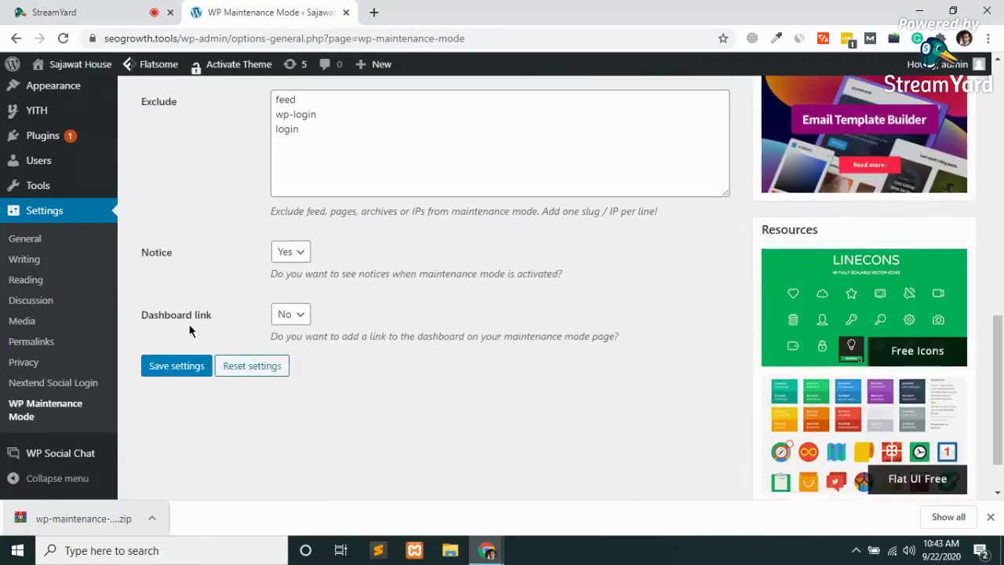
{"action": "left_click", "coordinate": [165, 368]}
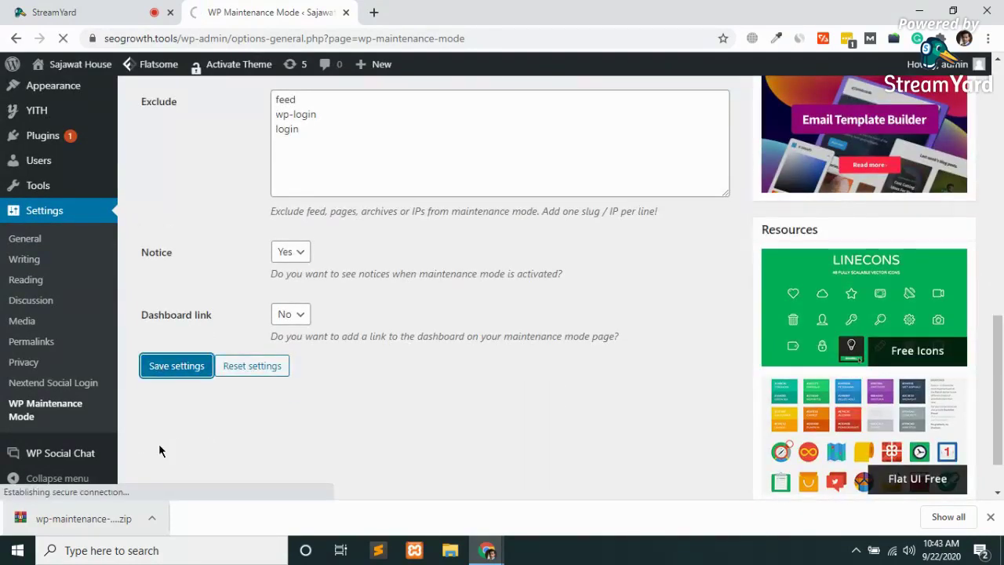
{"action": "scroll", "coordinate": [158, 443], "scroll_direction": "up", "scroll_amount": 3}
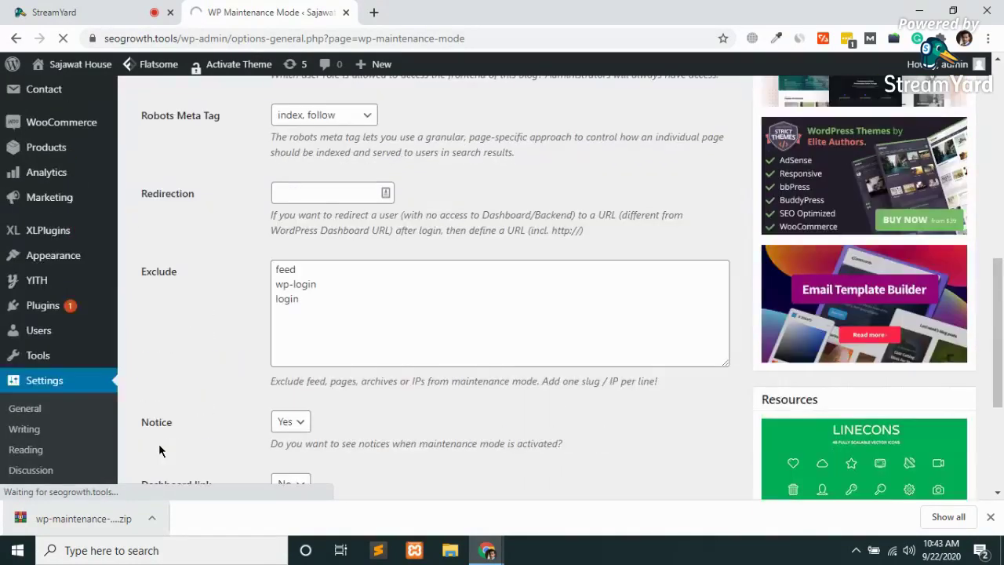
{"action": "scroll", "coordinate": [159, 444], "scroll_direction": "up", "scroll_amount": 6}
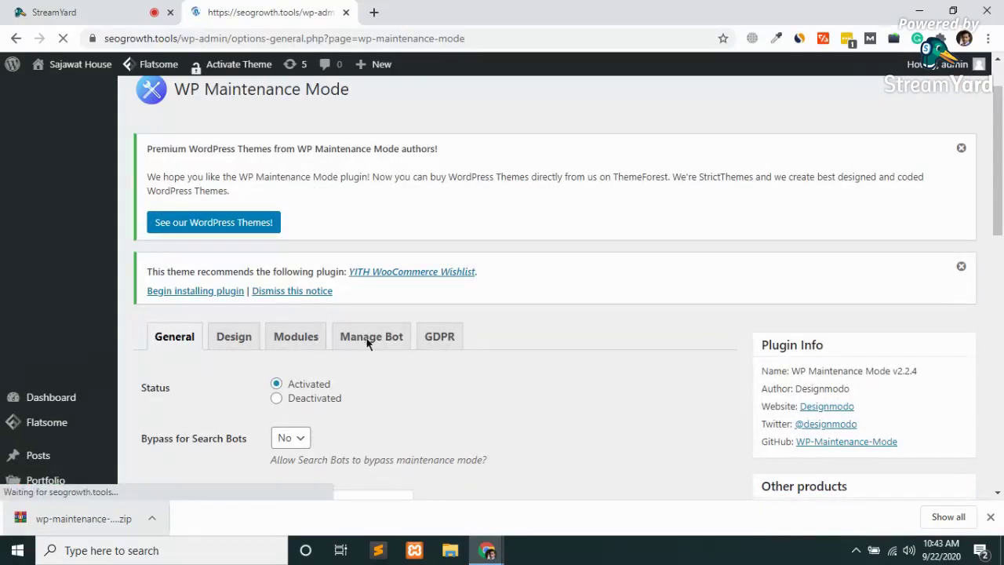
- Reload seogrowth.tools in the incognito window to check what guests see, and return to the plugin settings
{"action": "key", "text": "alt+Tab"}
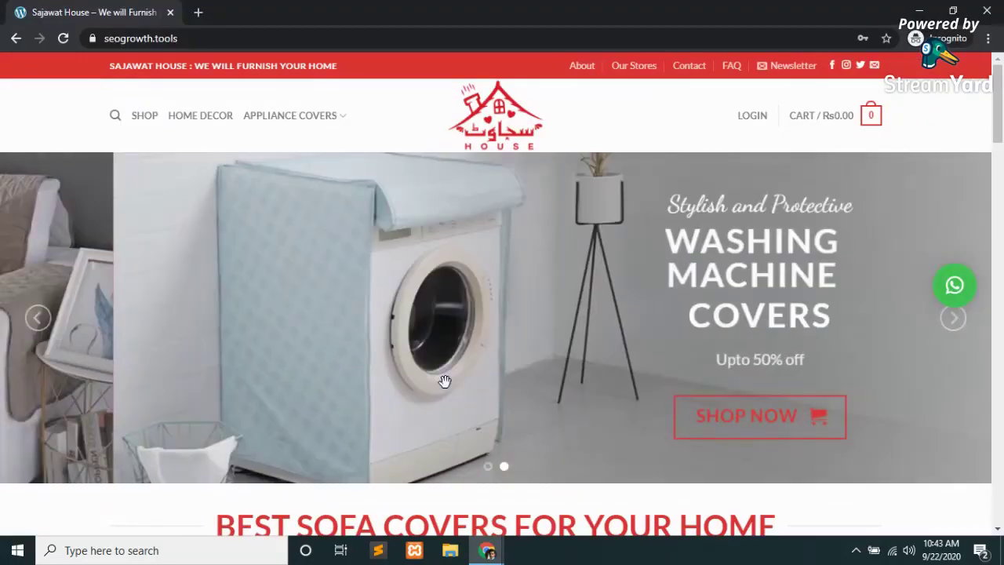
{"action": "key", "text": "F5"}
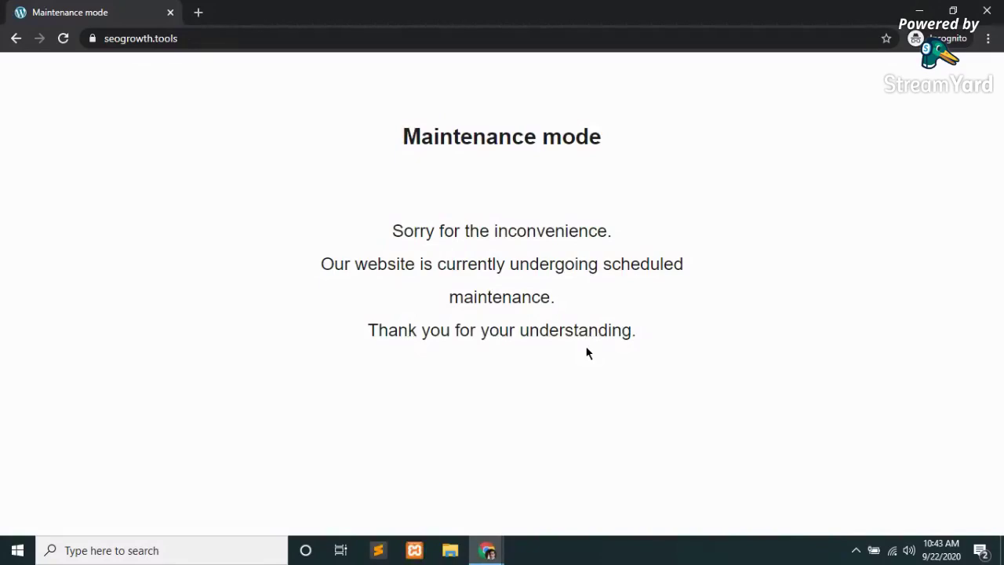
{"action": "key", "text": "alt+Tab"}
- Review the maintenance page's Design settings, including its title, heading, text and available background types
{"action": "scroll", "coordinate": [588, 352], "scroll_direction": "down", "scroll_amount": 4}
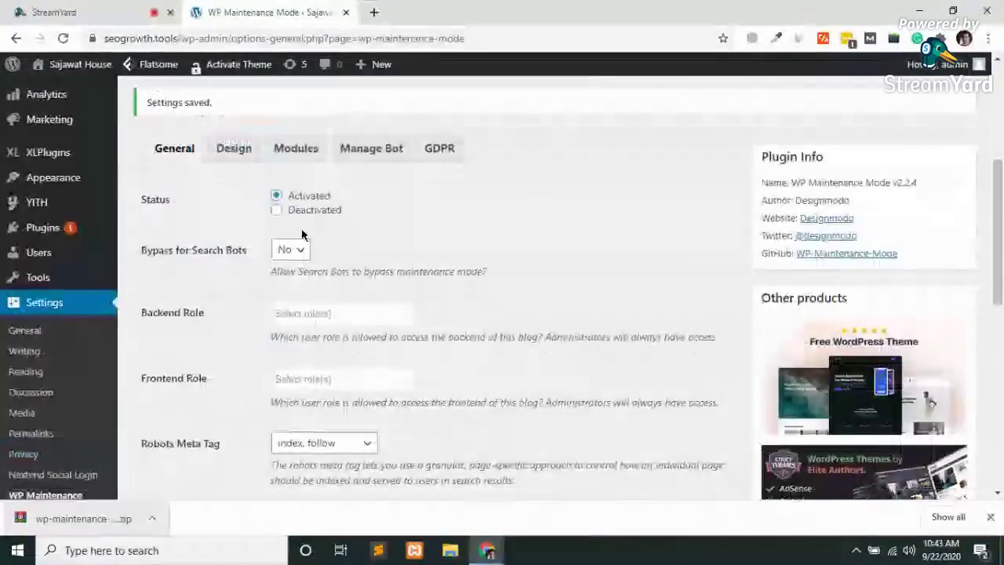
{"action": "left_click", "coordinate": [233, 150]}
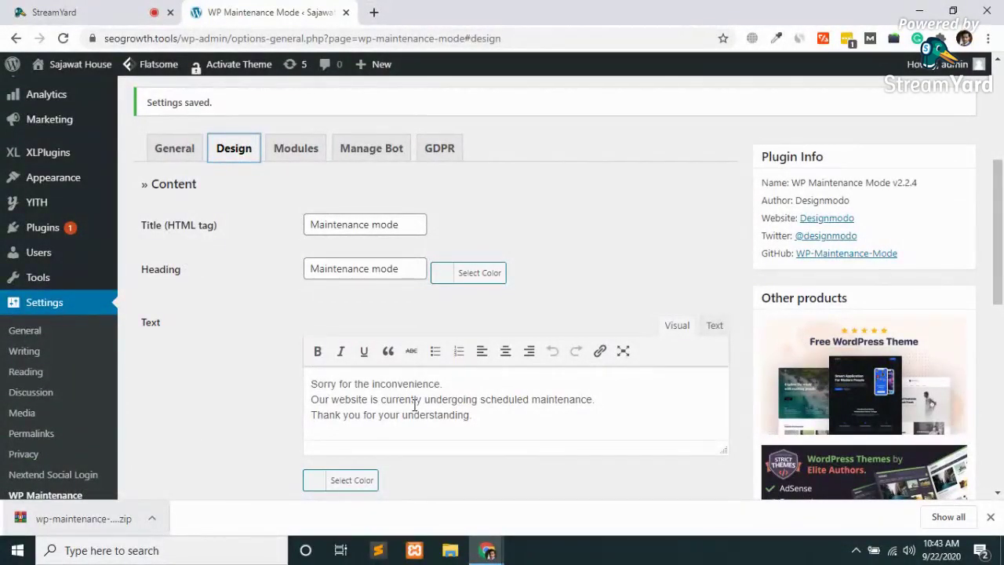
{"action": "scroll", "coordinate": [267, 414], "scroll_direction": "down", "scroll_amount": 3}
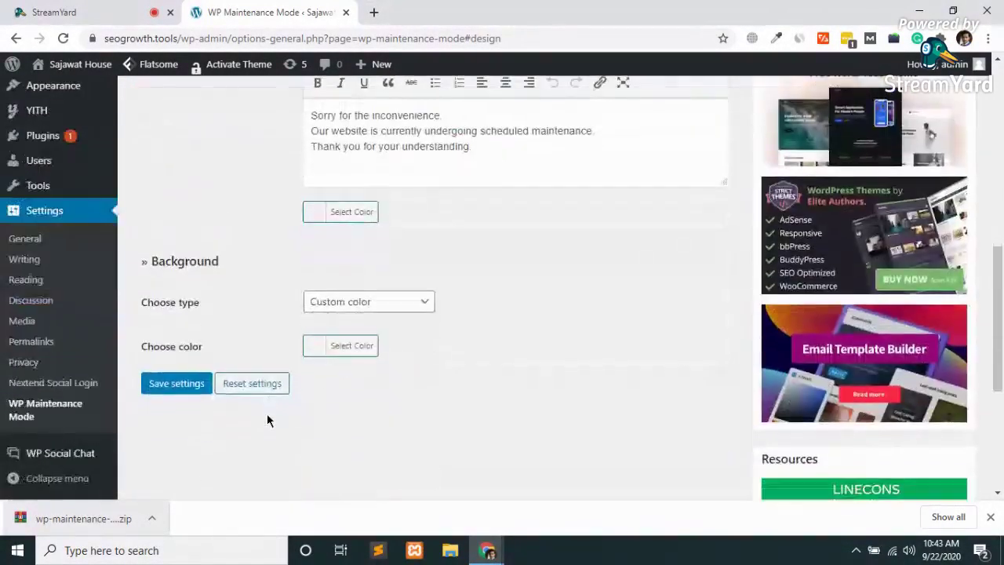
{"action": "left_click", "coordinate": [366, 306]}
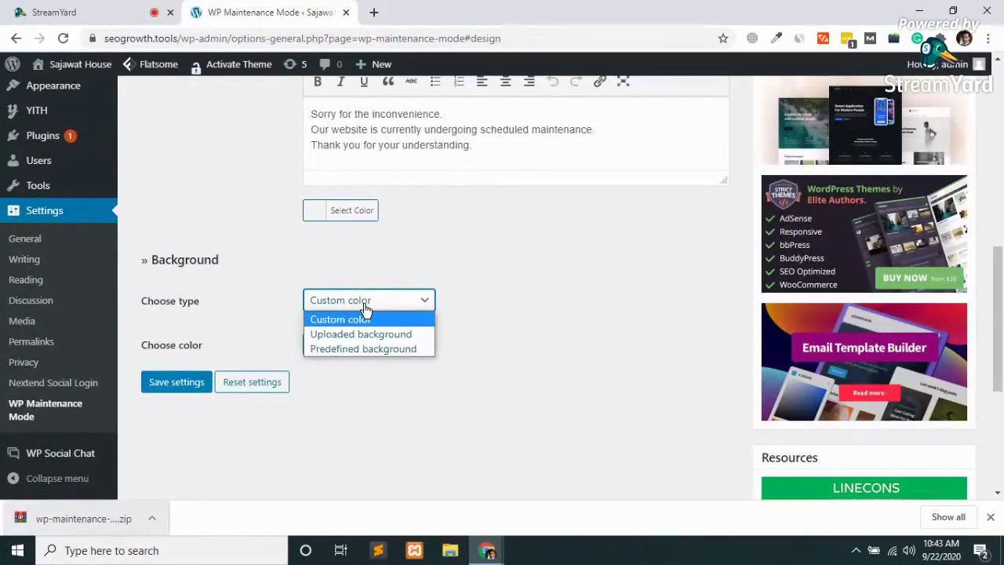
{"action": "left_click", "coordinate": [364, 306]}
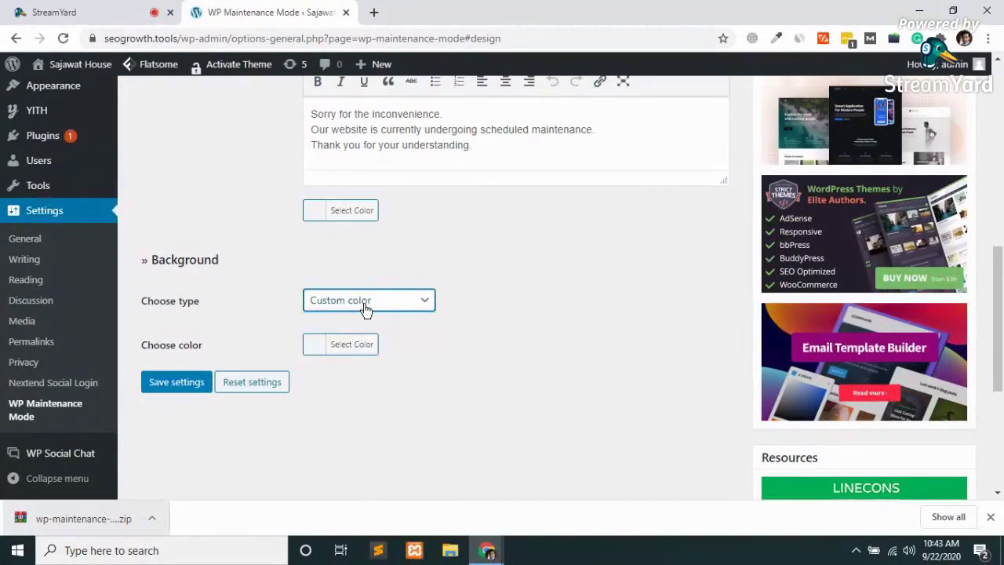
{"action": "scroll", "coordinate": [365, 308], "scroll_direction": "up", "scroll_amount": 6}
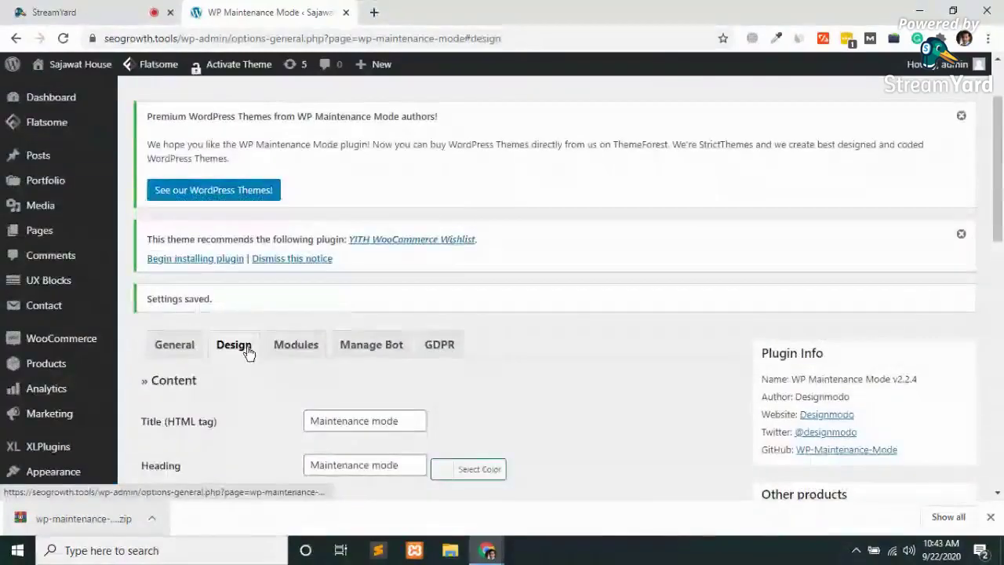
- Set the maintenance page's Show countdown option to Yes in the Modules settings
{"action": "left_click", "coordinate": [290, 349]}
{"action": "scroll", "coordinate": [287, 353], "scroll_direction": "down", "scroll_amount": 2}
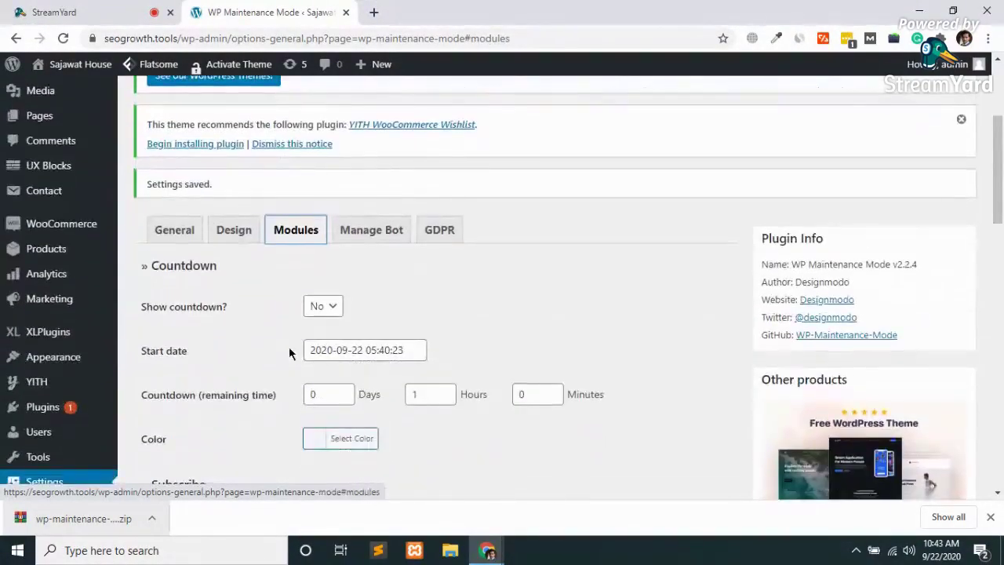
{"action": "scroll", "coordinate": [290, 353], "scroll_direction": "down", "scroll_amount": 1}
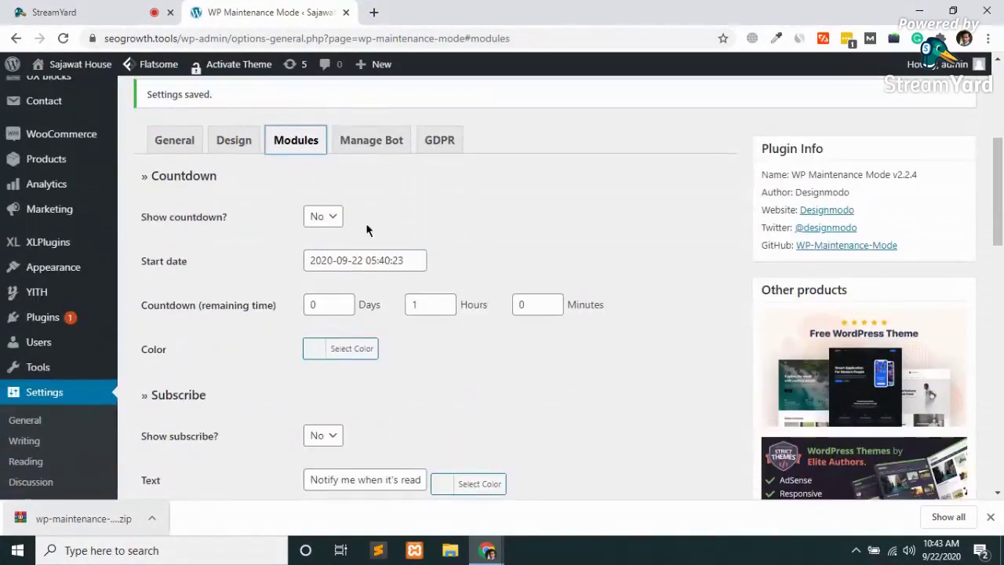
{"action": "left_click", "coordinate": [332, 219]}
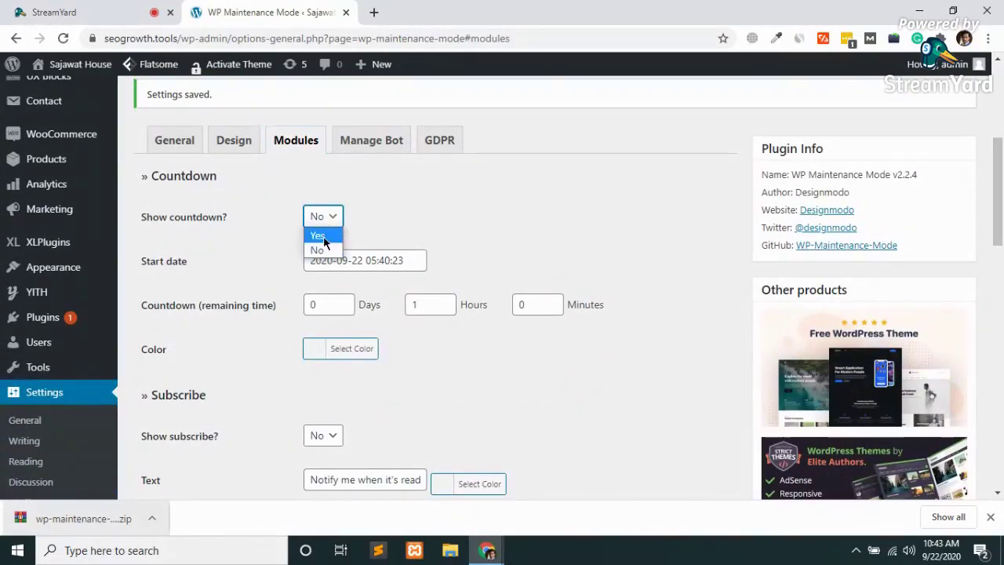
{"action": "left_click", "coordinate": [326, 233]}
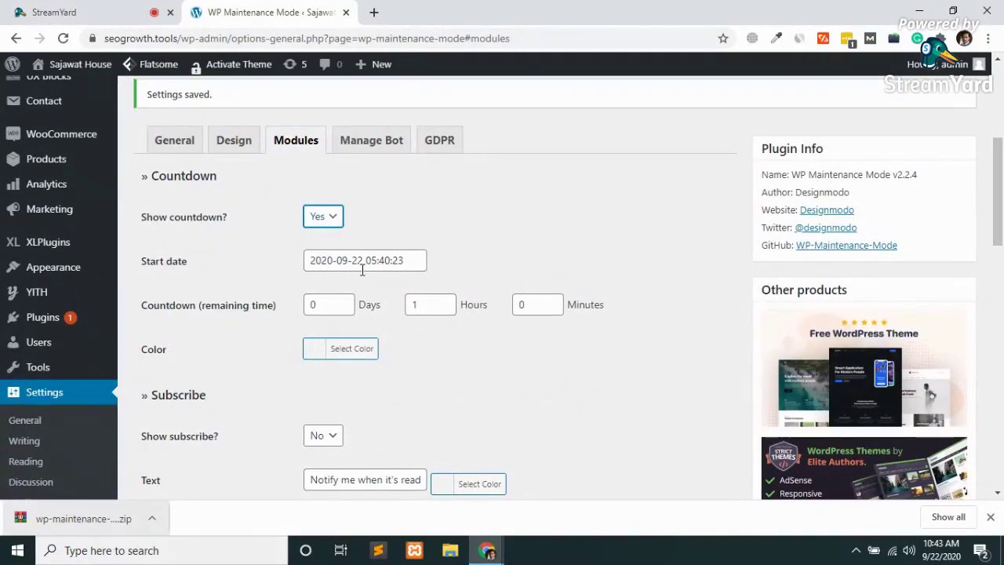
- Review the subscribe, social network, contact and Google Analytics options in the Modules settings and save the settings
{"action": "scroll", "coordinate": [237, 402], "scroll_direction": "down", "scroll_amount": 2}
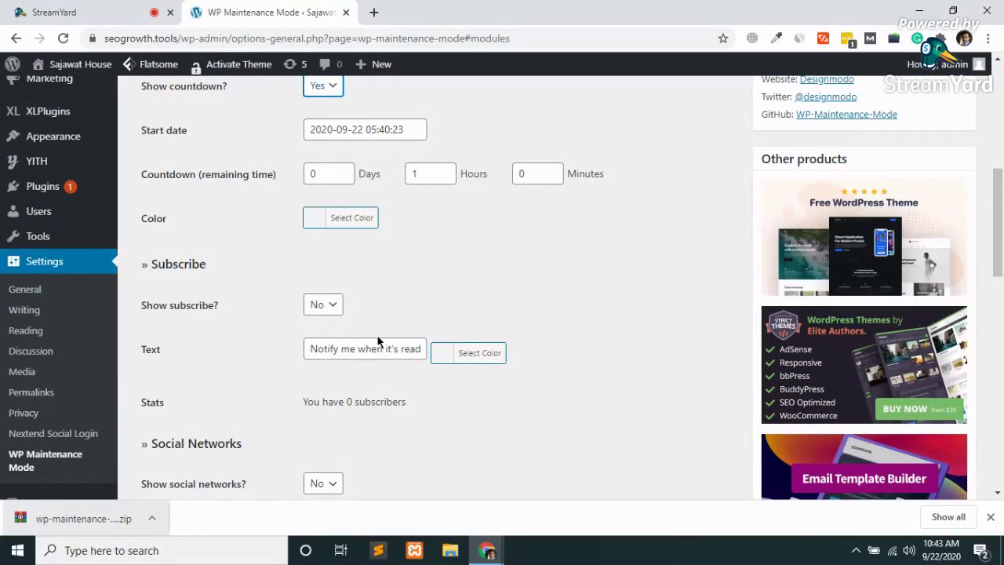
{"action": "scroll", "coordinate": [377, 341], "scroll_direction": "down", "scroll_amount": 4}
{"action": "scroll", "coordinate": [377, 341], "scroll_direction": "down", "scroll_amount": 5}
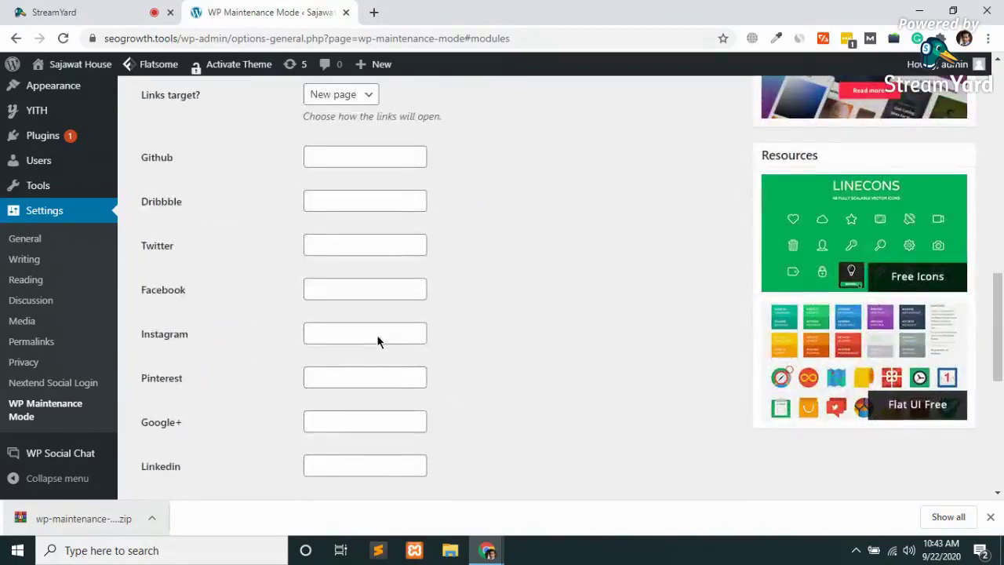
{"action": "scroll", "coordinate": [377, 341], "scroll_direction": "up", "scroll_amount": 6}
{"action": "scroll", "coordinate": [378, 341], "scroll_direction": "down", "scroll_amount": 6}
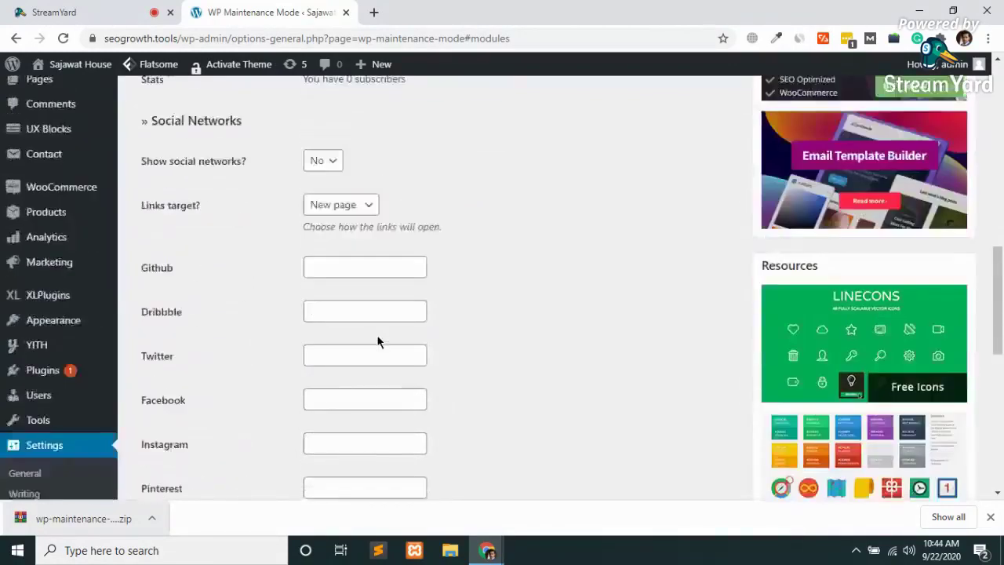
{"action": "scroll", "coordinate": [377, 335], "scroll_direction": "down", "scroll_amount": 2}
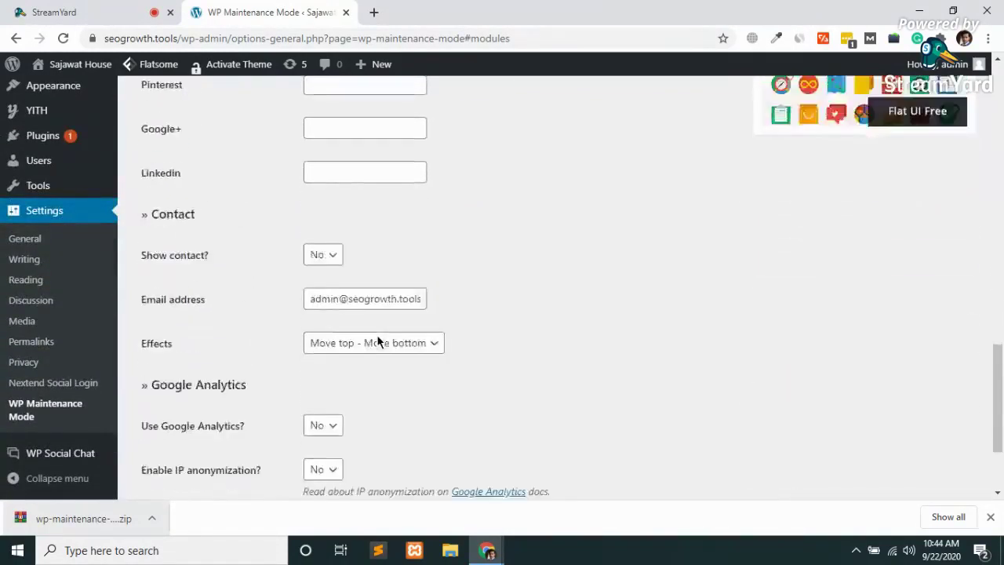
{"action": "scroll", "coordinate": [377, 338], "scroll_direction": "down", "scroll_amount": 2}
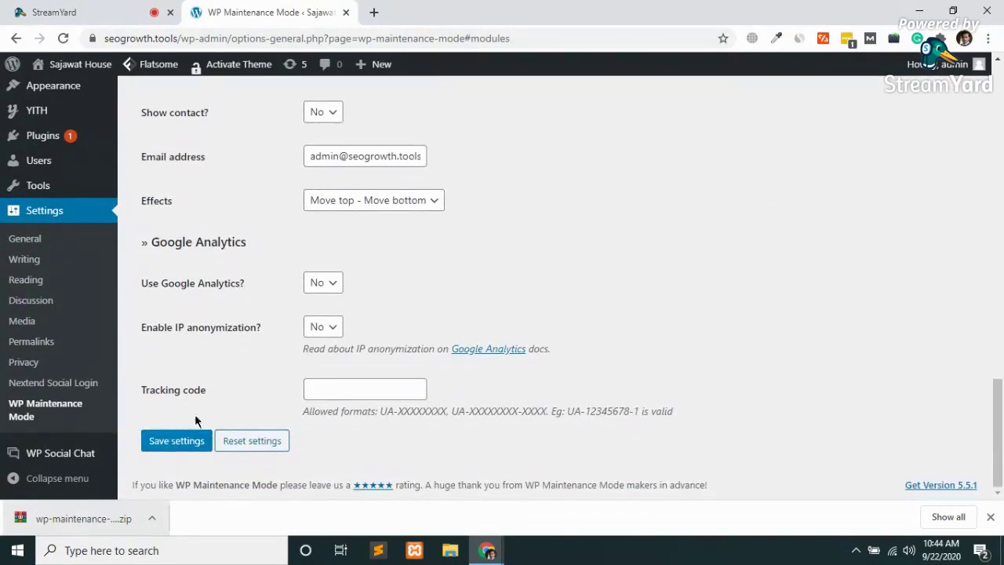
{"action": "left_click", "coordinate": [157, 440]}
{"action": "scroll", "coordinate": [401, 292], "scroll_direction": "up", "scroll_amount": 10}
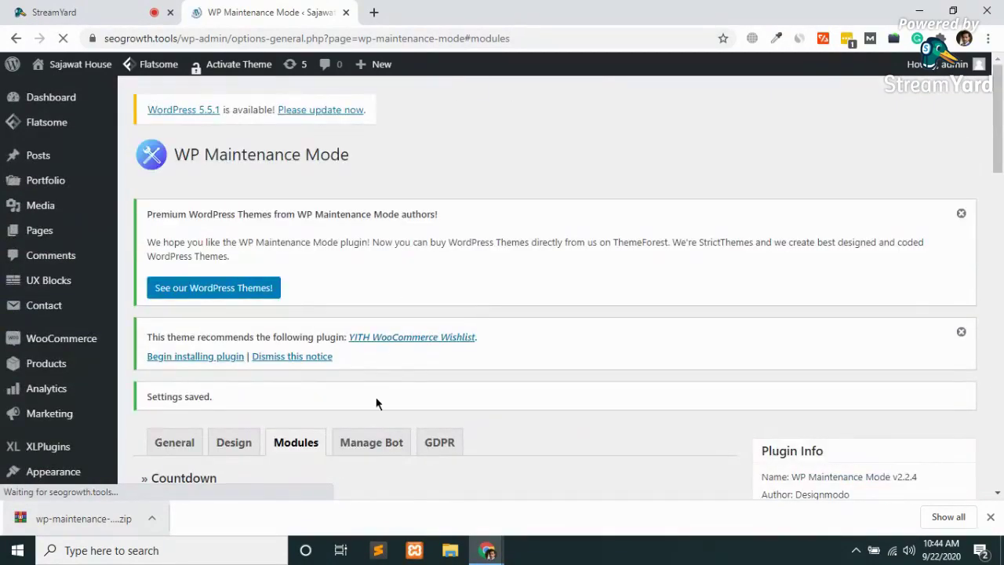
- Reload seogrowth.tools in the incognito window to check the countdown on the maintenance page, and return to the plugin settings
{"action": "key", "text": "alt+Tab"}
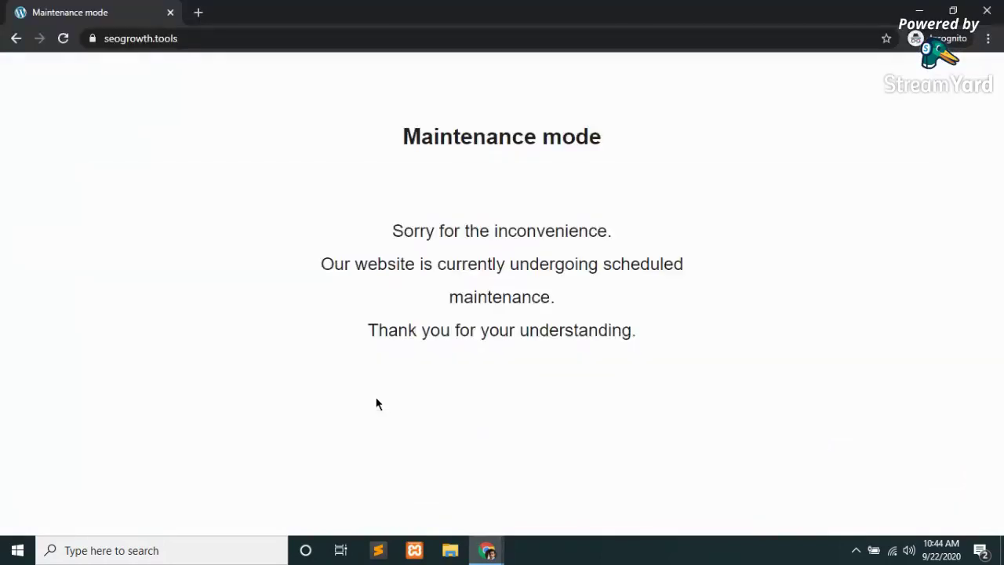
{"action": "left_click", "coordinate": [63, 44]}
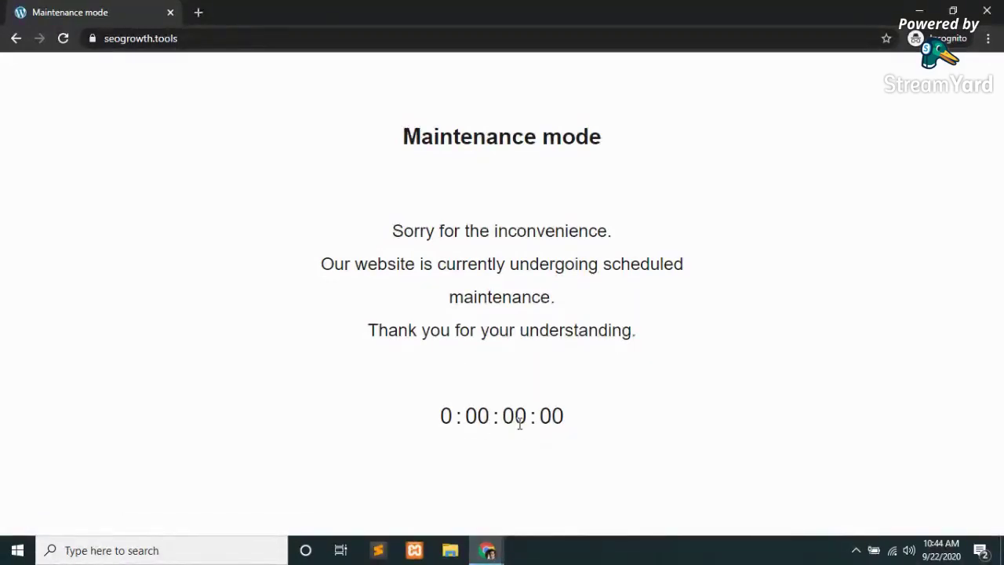
{"action": "key", "text": "alt+Tab"}
- Set the maintenance countdown's remaining time to 02 days and 23 hours, and save the settings
{"action": "scroll", "coordinate": [298, 337], "scroll_direction": "down", "scroll_amount": 3}
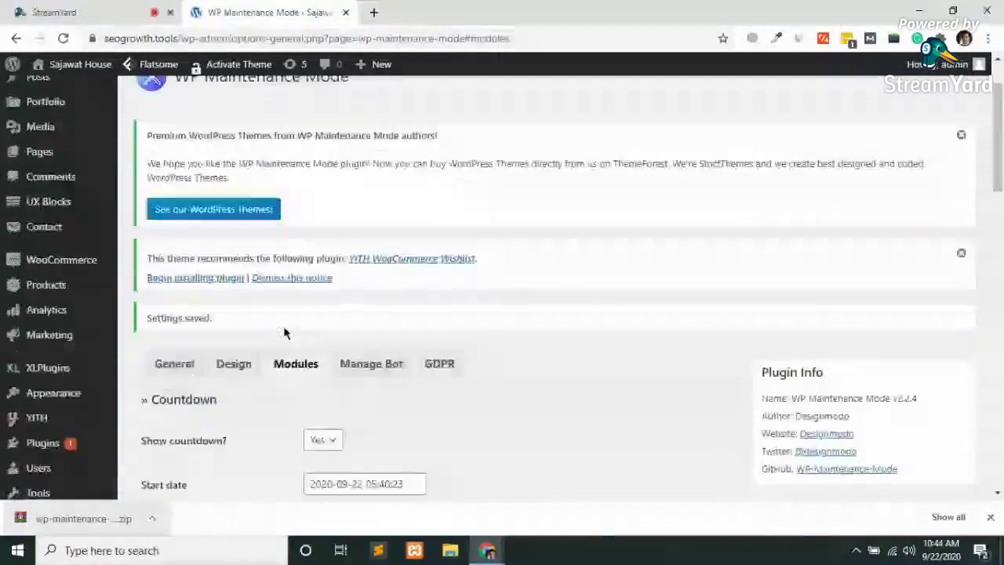
{"action": "left_click", "coordinate": [345, 351]}
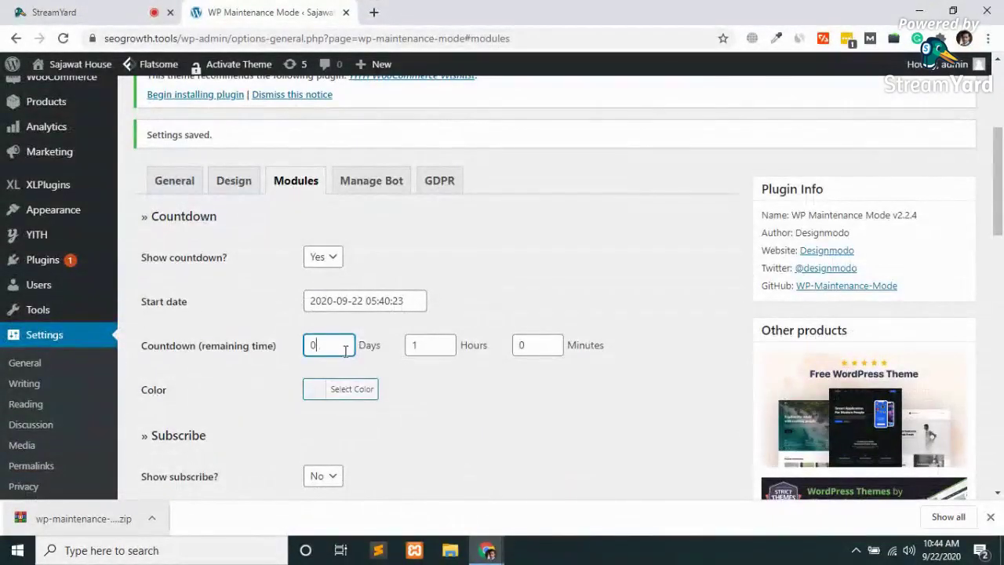
{"action": "type", "text": "1"}
{"action": "key", "text": "BackSpace"}
{"action": "type", "text": "2"}
{"action": "left_click", "coordinate": [425, 350]}
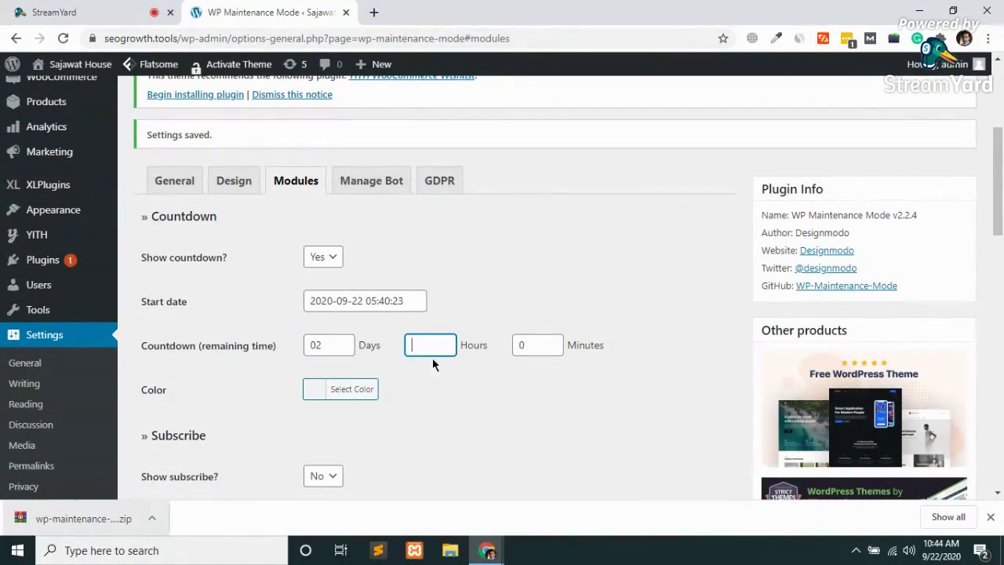
{"action": "type", "text": "23"}
{"action": "left_click", "coordinate": [429, 397]}
{"action": "scroll", "coordinate": [429, 397], "scroll_direction": "down", "scroll_amount": 3}
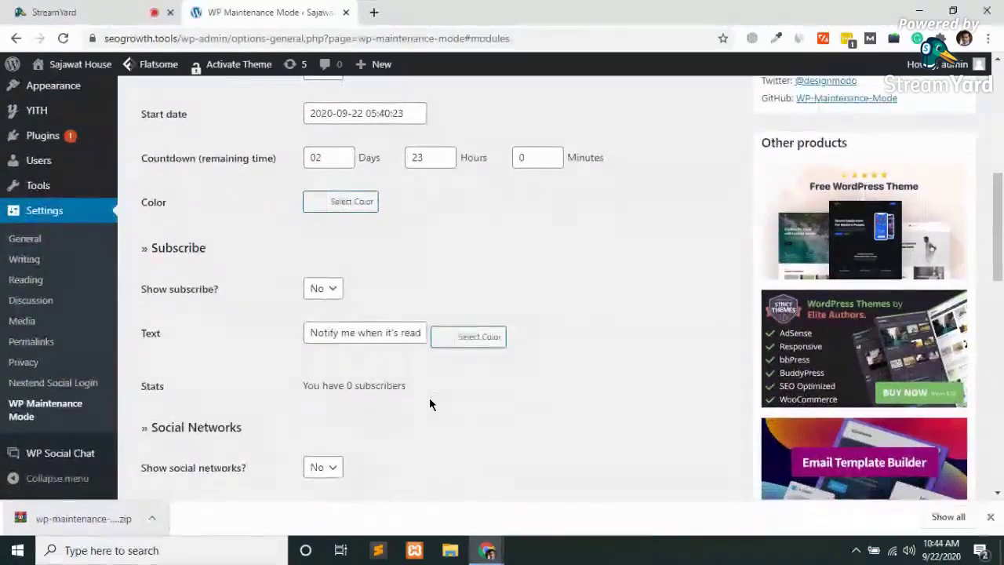
{"action": "scroll", "coordinate": [430, 400], "scroll_direction": "down", "scroll_amount": 1}
{"action": "scroll", "coordinate": [429, 404], "scroll_direction": "down", "scroll_amount": 5}
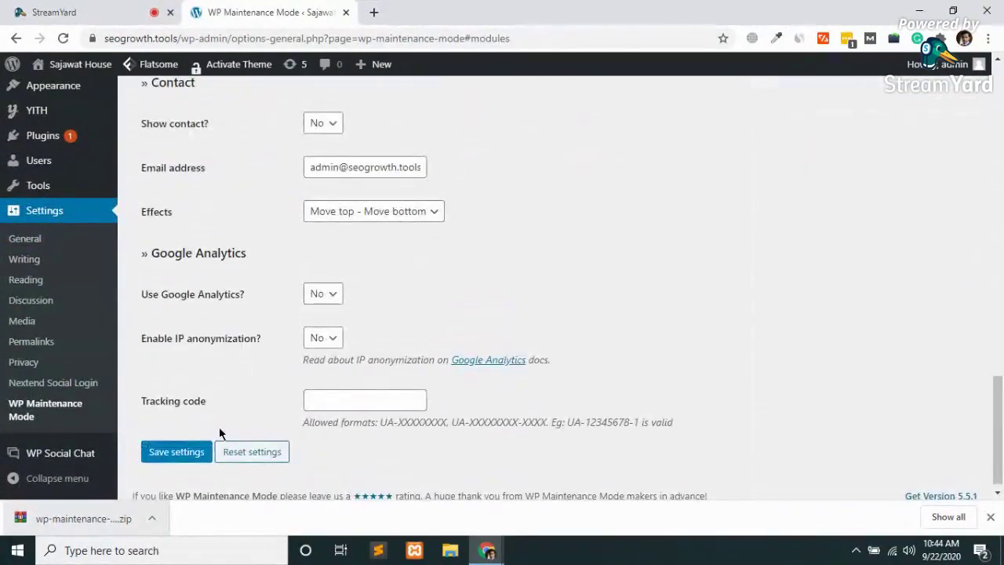
{"action": "left_click", "coordinate": [183, 454]}
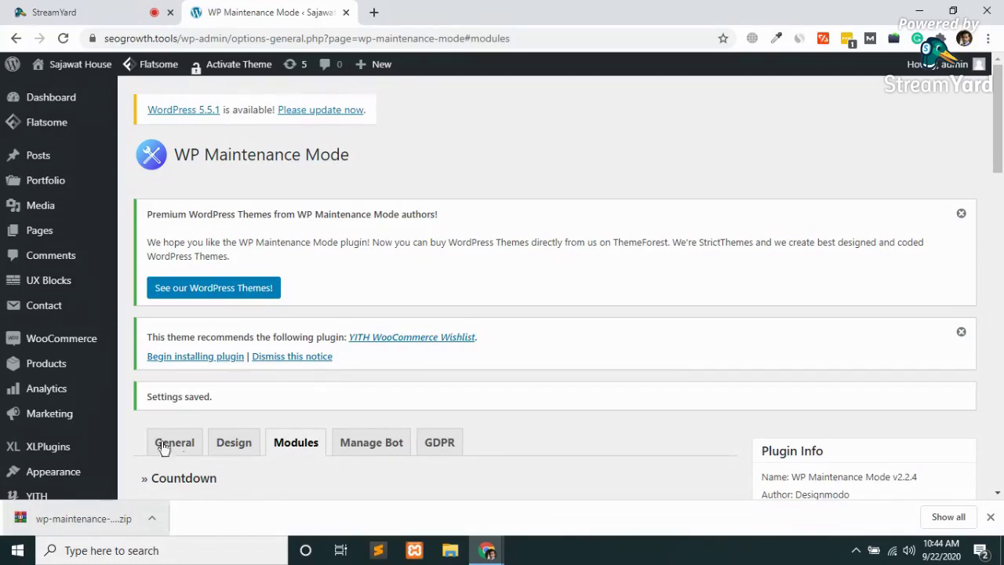
- Preview the order with Processing status in the WooCommerce orders and mark it as Completed
{"action": "mouse_move", "coordinate": [73, 349]}
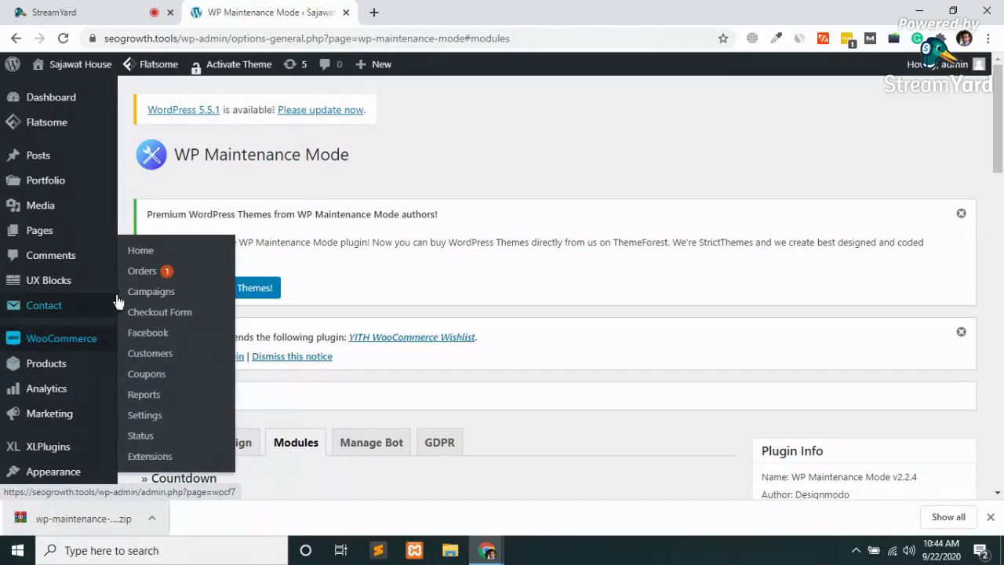
{"action": "left_click", "coordinate": [145, 273]}
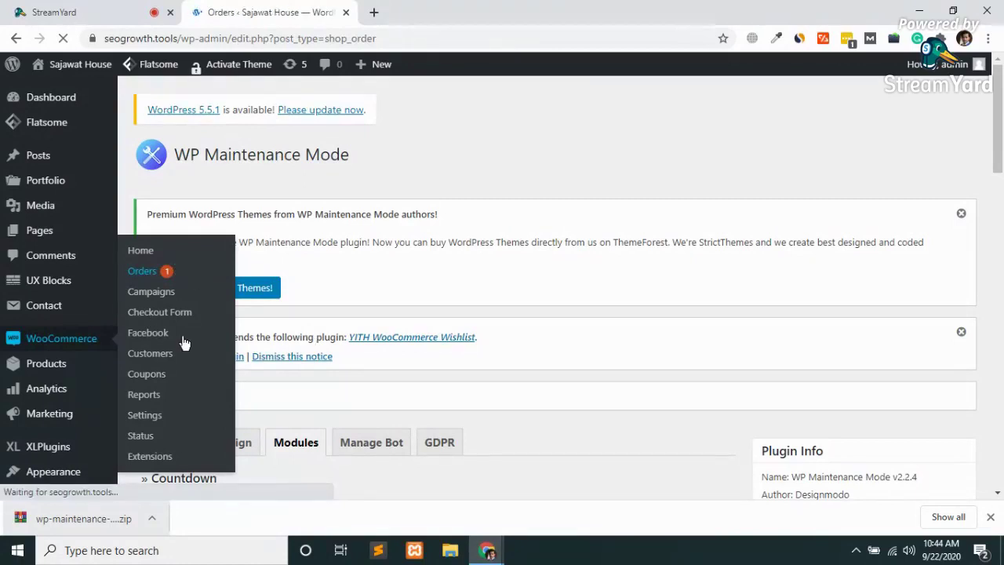
{"action": "scroll", "coordinate": [361, 387], "scroll_direction": "down", "scroll_amount": 2}
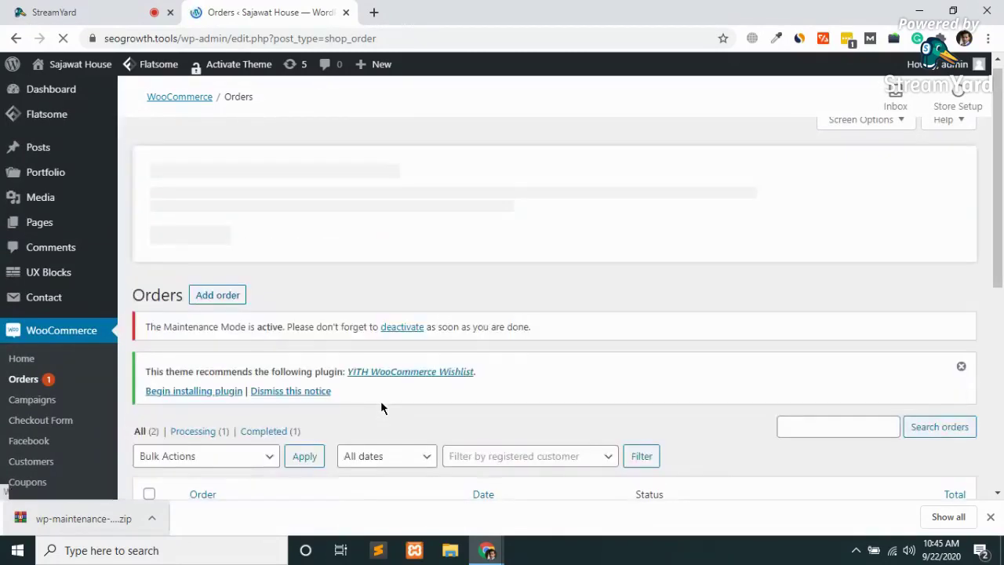
{"action": "scroll", "coordinate": [381, 405], "scroll_direction": "down", "scroll_amount": 4}
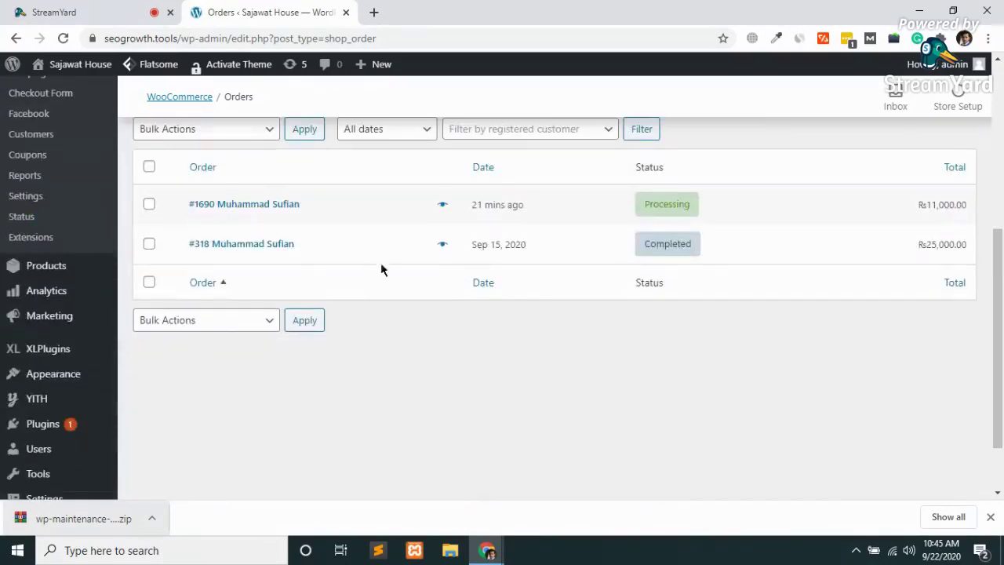
{"action": "left_click", "coordinate": [441, 204]}
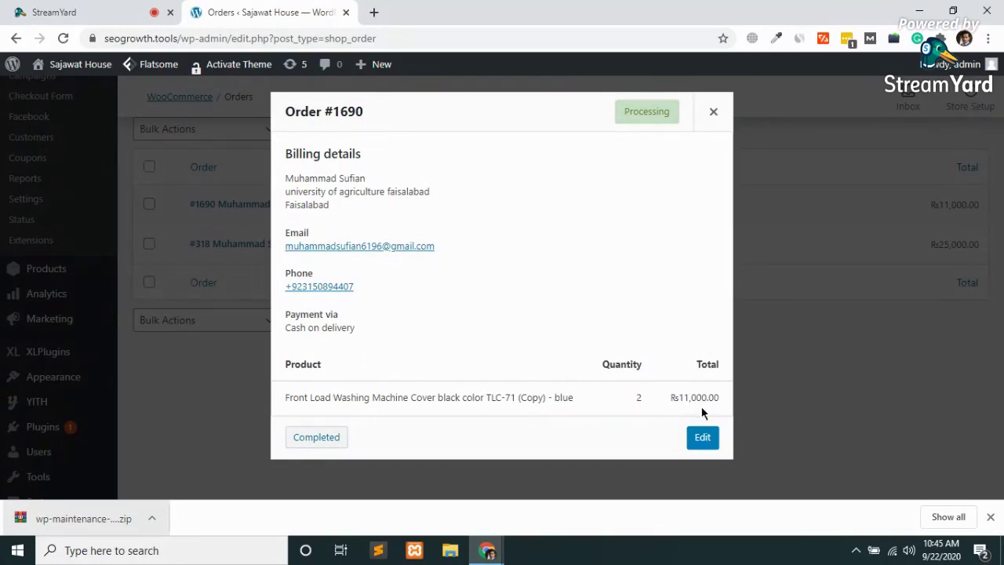
{"action": "left_click", "coordinate": [294, 441]}
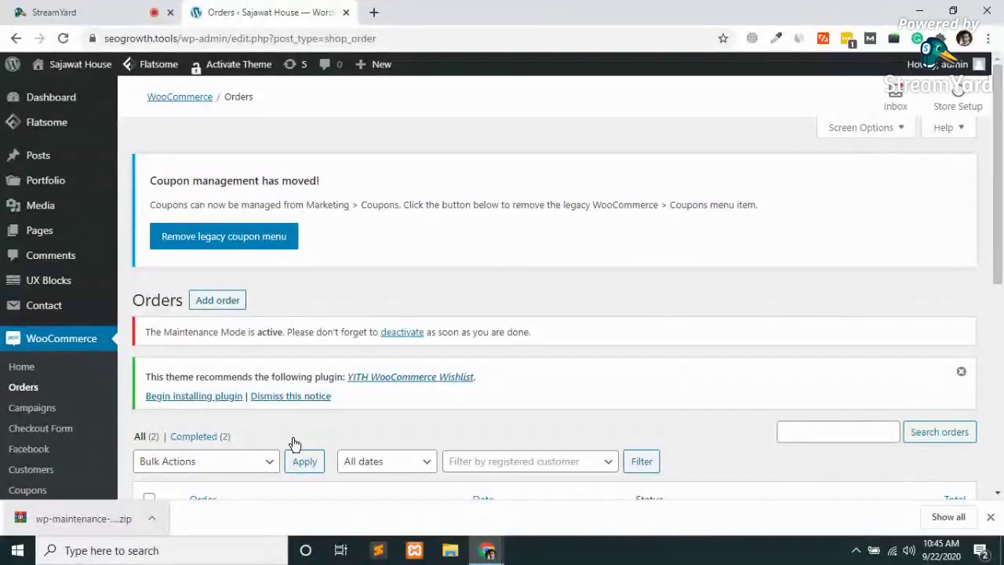
{"action": "scroll", "coordinate": [294, 444], "scroll_direction": "down", "scroll_amount": 3}
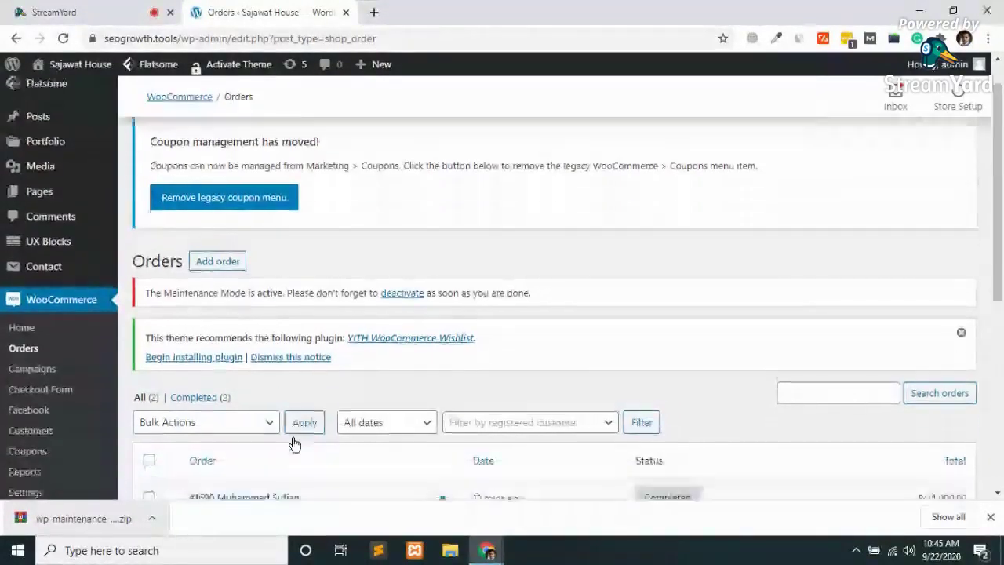
{"action": "scroll", "coordinate": [294, 445], "scroll_direction": "up", "scroll_amount": 1}
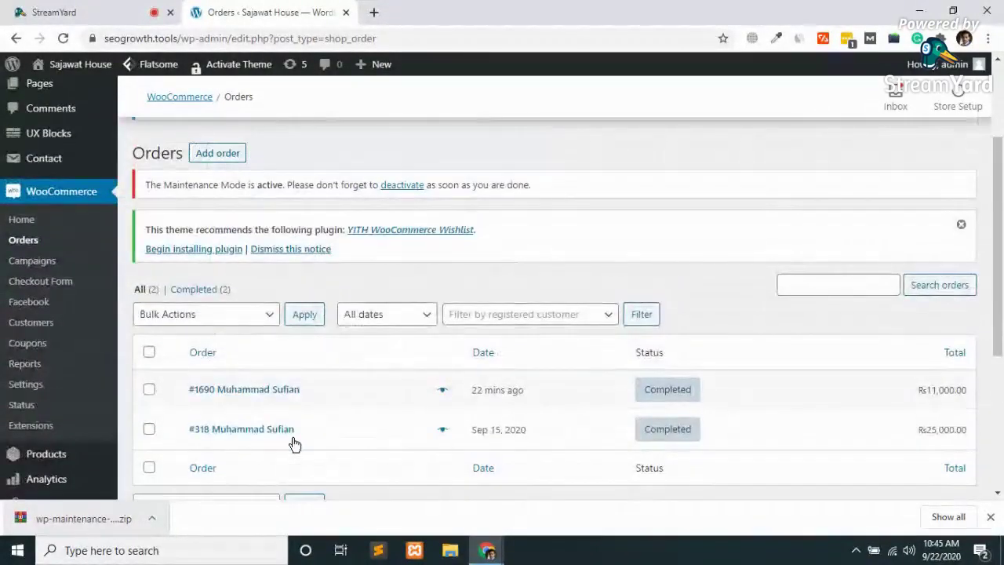
{"action": "scroll", "coordinate": [294, 445], "scroll_direction": "down", "scroll_amount": 1}
{"action": "scroll", "coordinate": [295, 445], "scroll_direction": "down", "scroll_amount": 2}
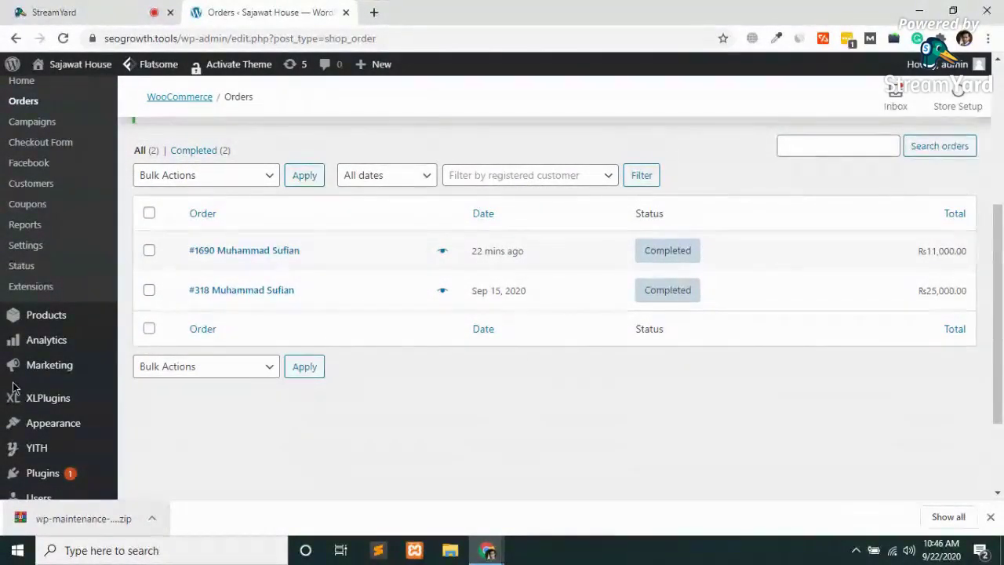
- Start uploading a new plugin to the site and browse to the Downloads folder for its file
{"action": "scroll", "coordinate": [14, 387], "scroll_direction": "down", "scroll_amount": 2}
{"action": "mouse_move", "coordinate": [56, 355]}
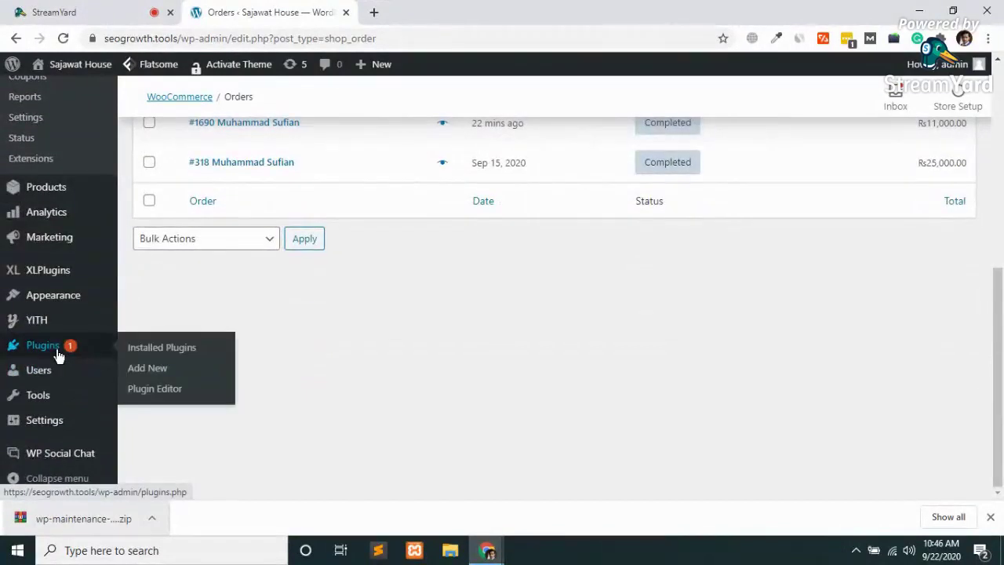
{"action": "left_click", "coordinate": [154, 370]}
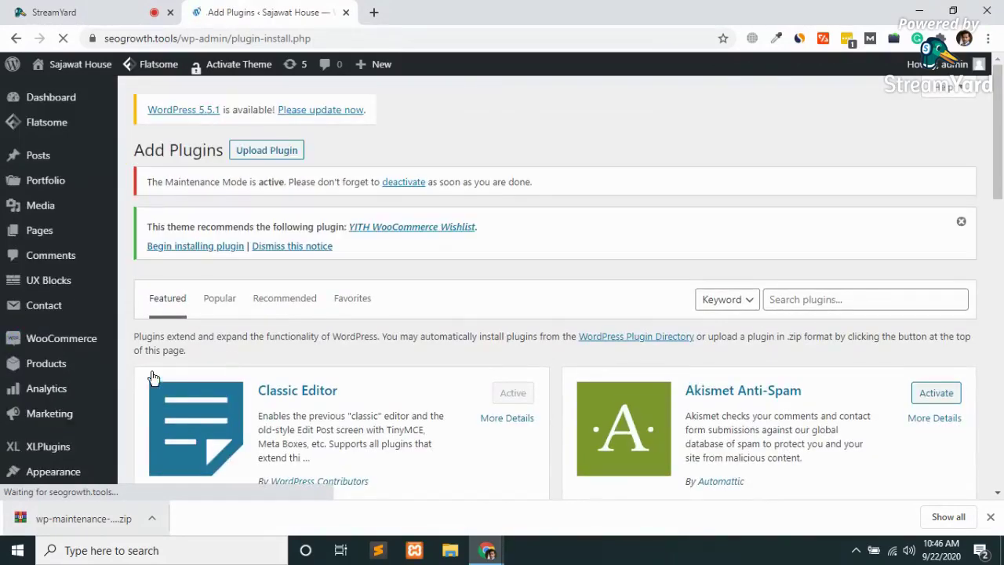
{"action": "left_click", "coordinate": [278, 150]}
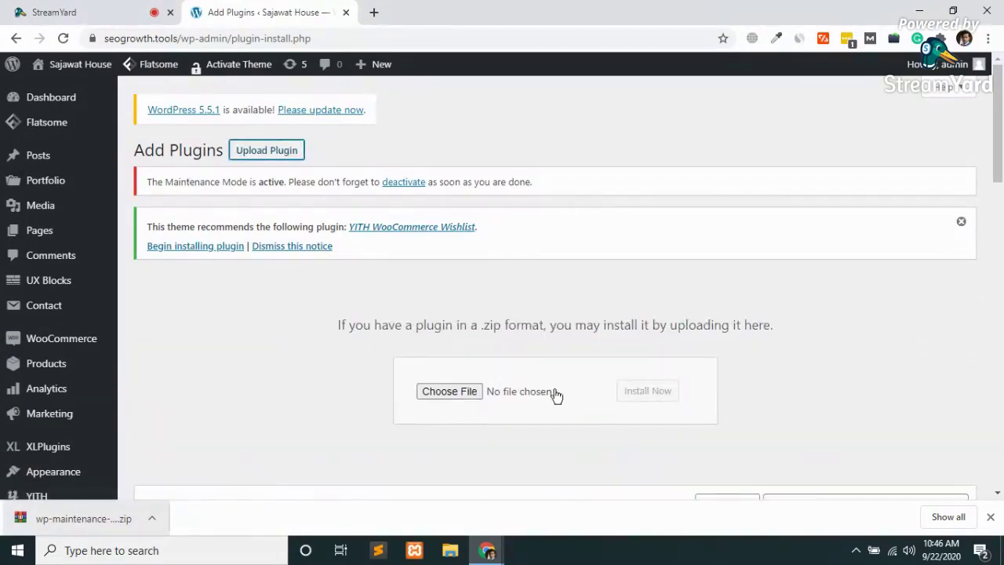
{"action": "left_click", "coordinate": [444, 390]}
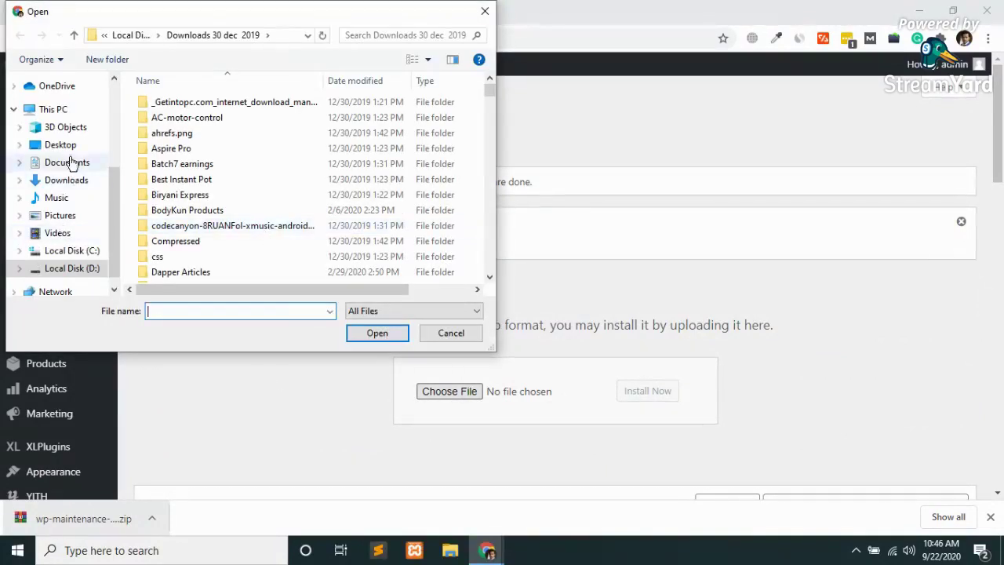
{"action": "left_click", "coordinate": [67, 180]}
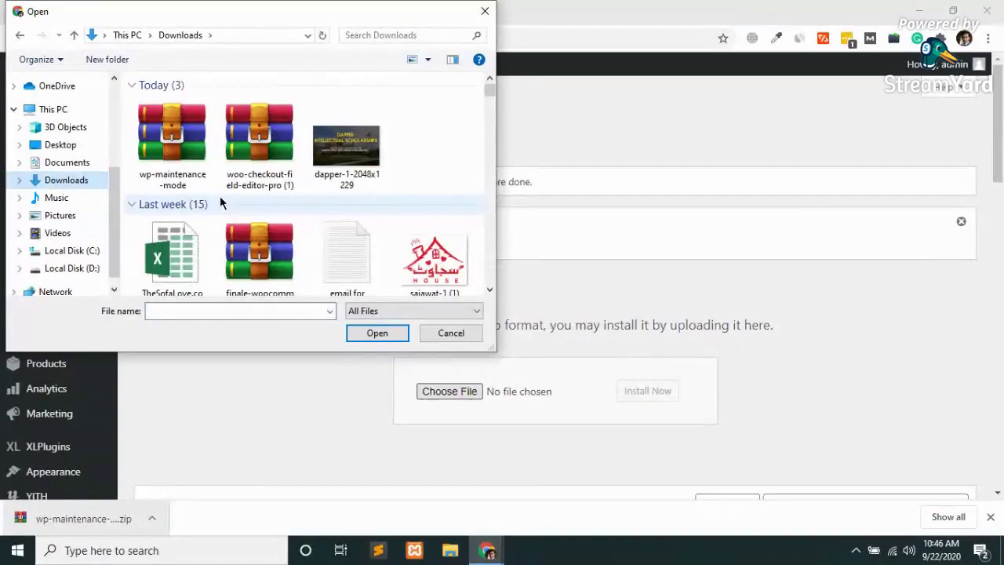
- Find the sales-pop archive in the Downloads folder and choose it as the plugin file to upload
{"action": "left_click", "coordinate": [259, 177]}
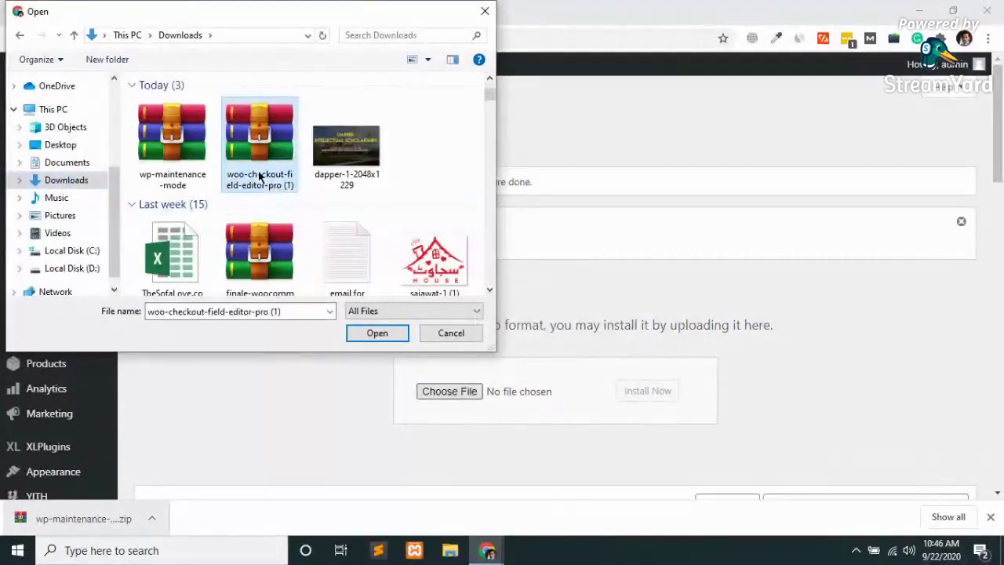
{"action": "key", "text": "s"}
{"action": "key", "text": "s"}
{"action": "key", "text": "s"}
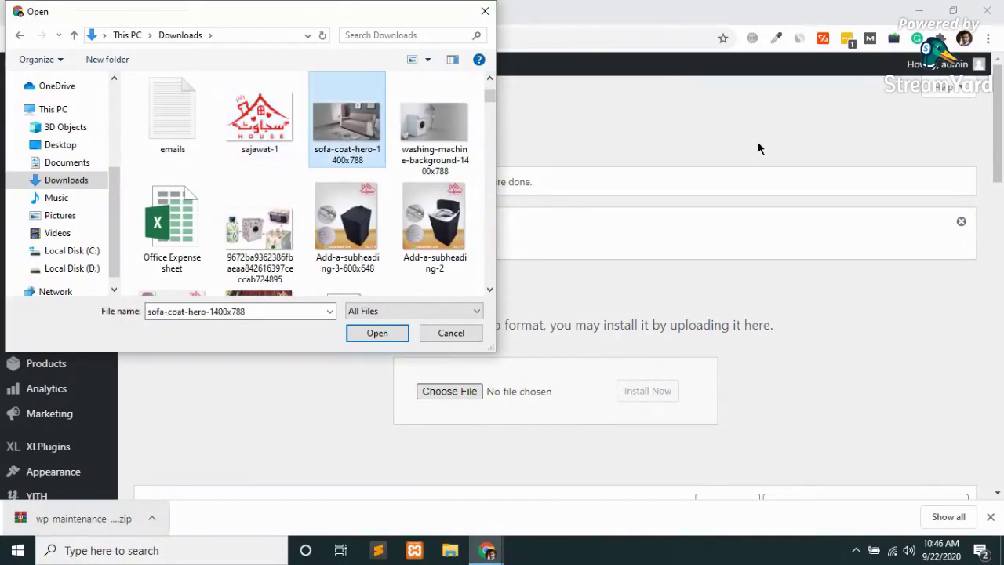
{"action": "key", "text": "s"}
{"action": "key", "text": "s"}
{"action": "key", "text": "s"}
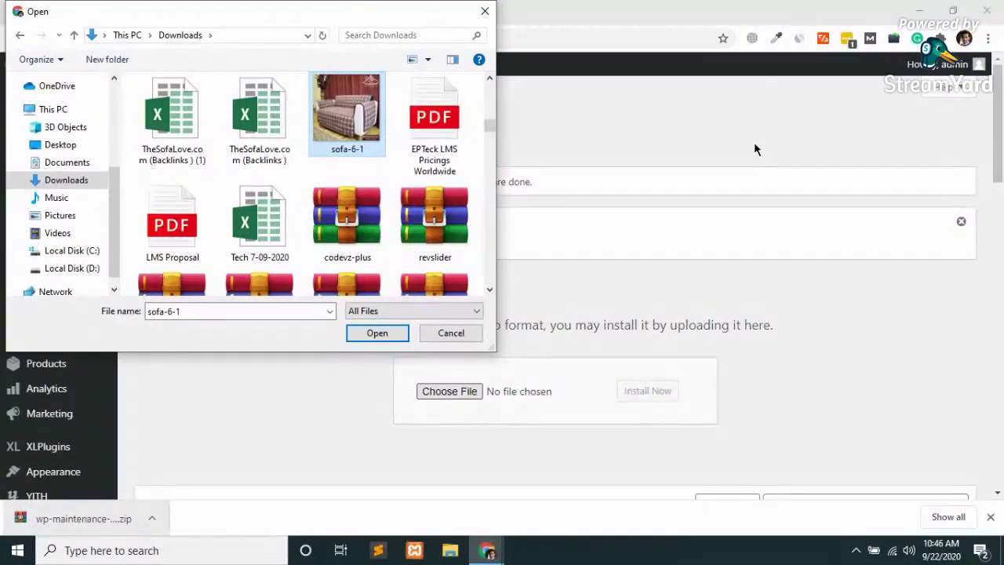
{"action": "key", "text": "s"}
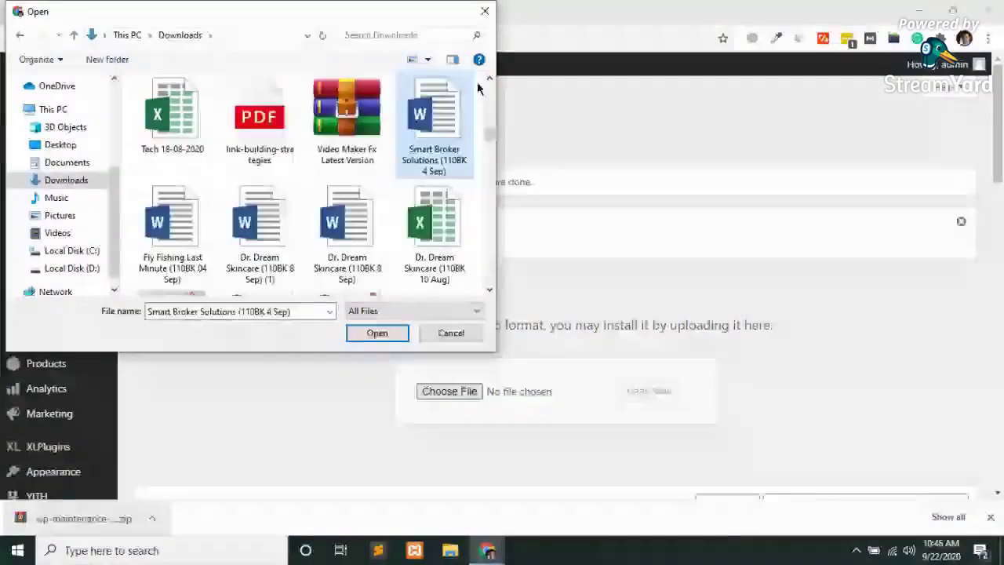
{"action": "key", "text": "s"}
{"action": "key", "text": "s"}
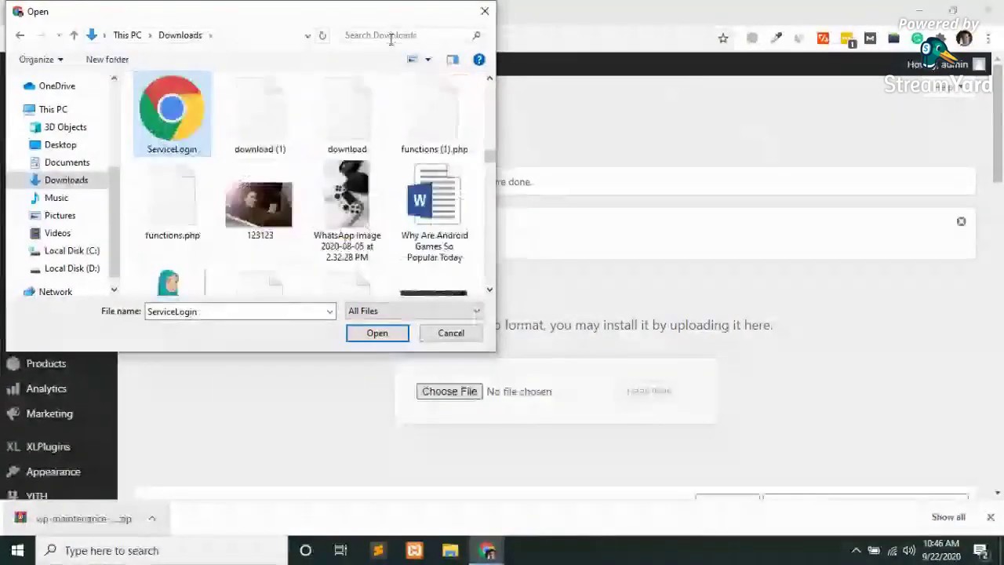
{"action": "key", "text": "s"}
{"action": "key", "text": "s"}
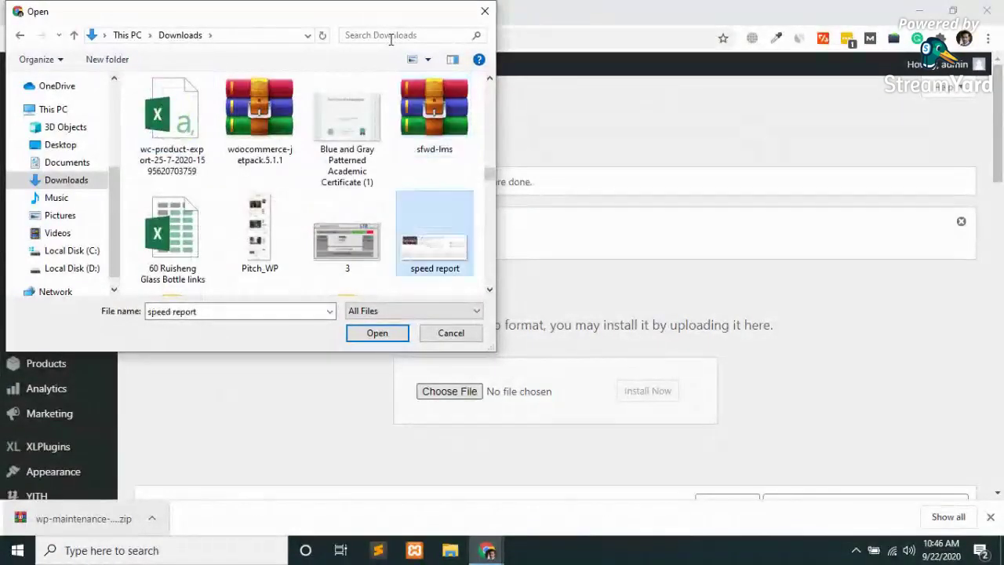
{"action": "key", "text": "s"}
{"action": "key", "text": "s"}
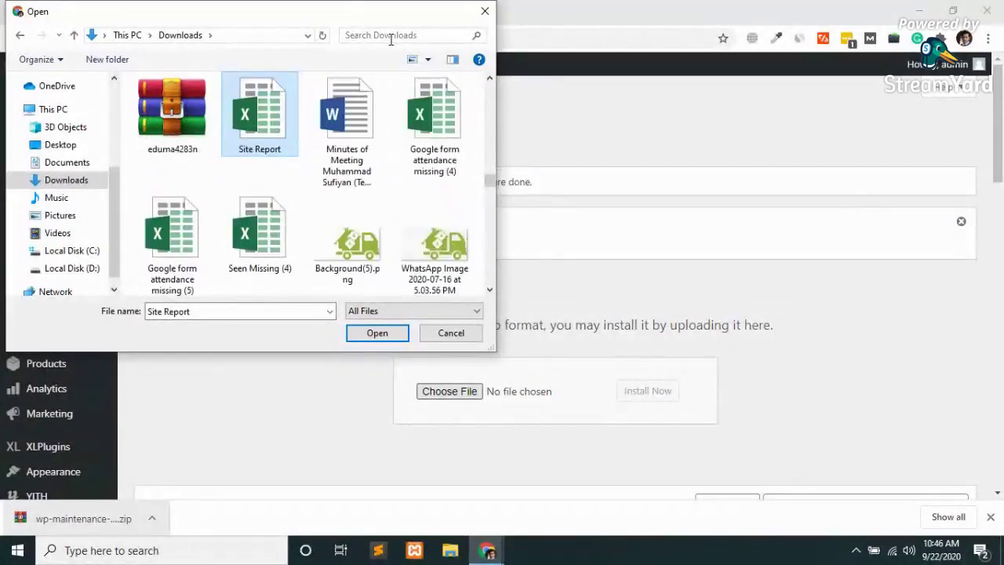
{"action": "key", "text": "s"}
{"action": "key", "text": "s"}
{"action": "key", "text": "s"}
{"action": "key", "text": "s"}
{"action": "key", "text": "s"}
{"action": "key", "text": "s"}
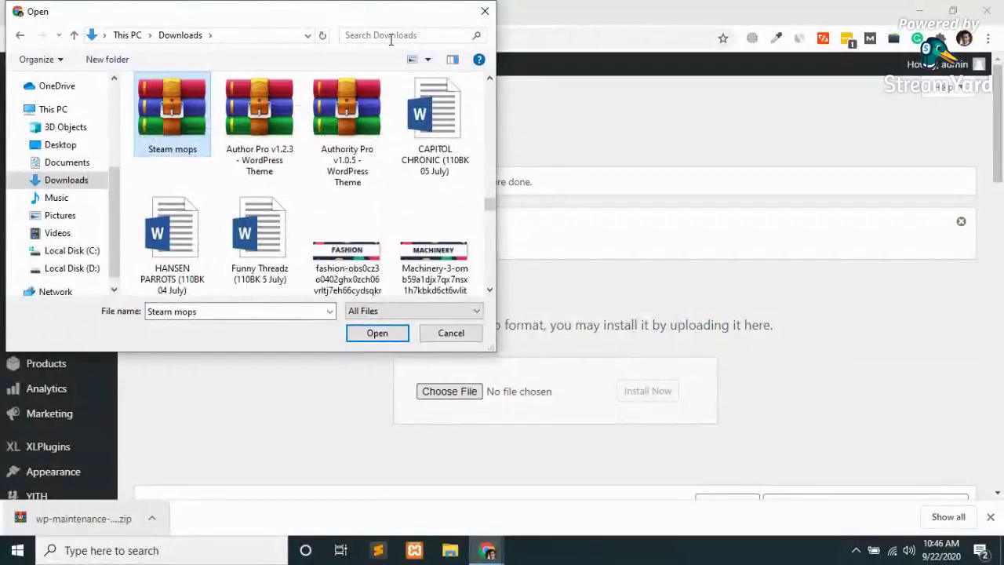
{"action": "key", "text": "s"}
{"action": "key", "text": "s"}
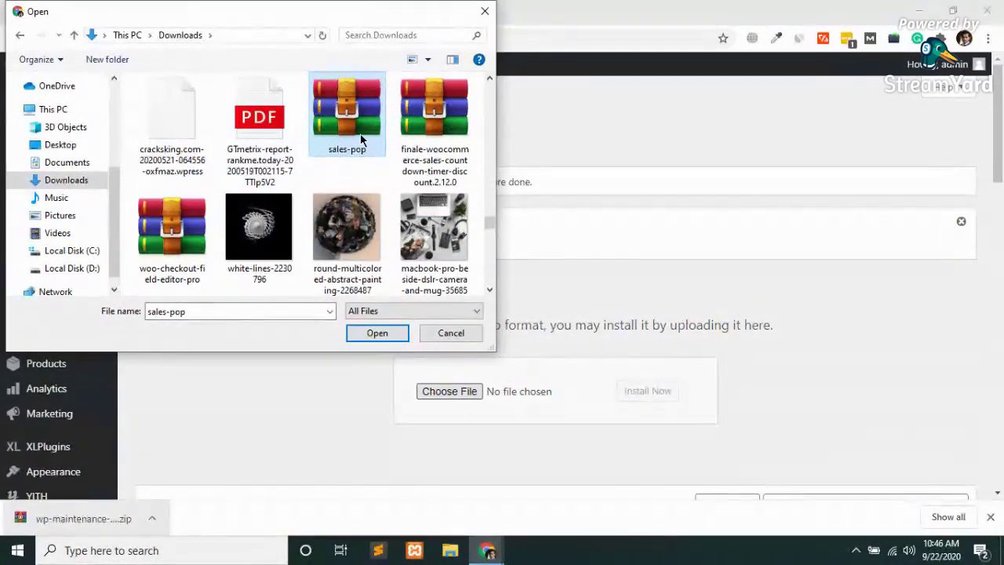
{"action": "left_click", "coordinate": [378, 331]}
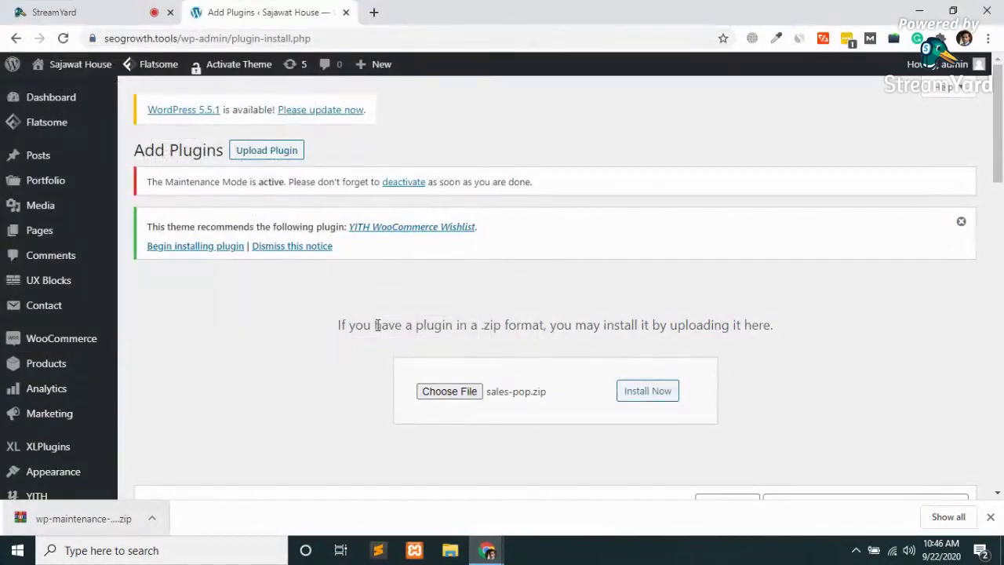
- Install the plugin from sales-pop.zip and activate it on the site
{"action": "scroll", "coordinate": [377, 325], "scroll_direction": "down", "scroll_amount": 1}
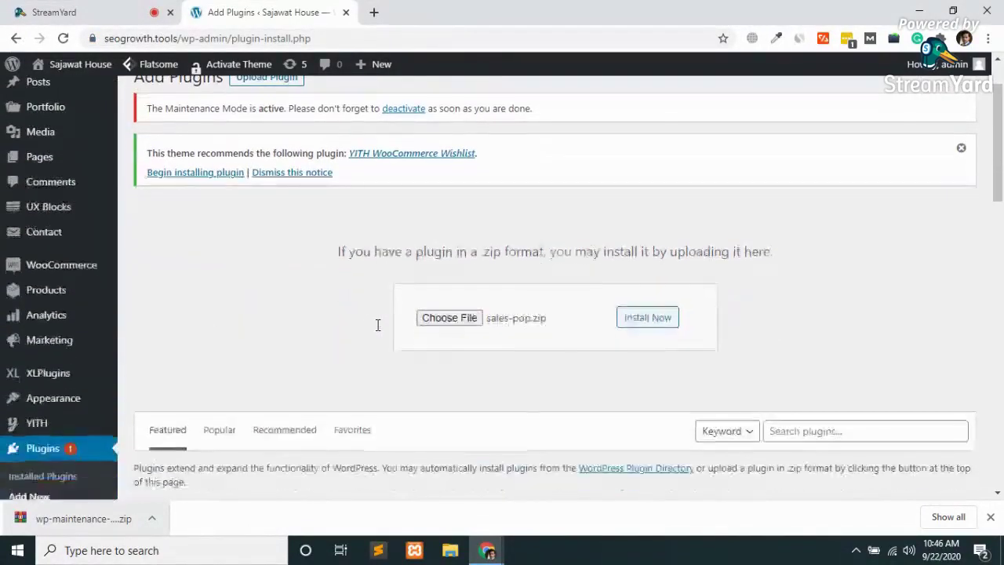
{"action": "left_click", "coordinate": [643, 326]}
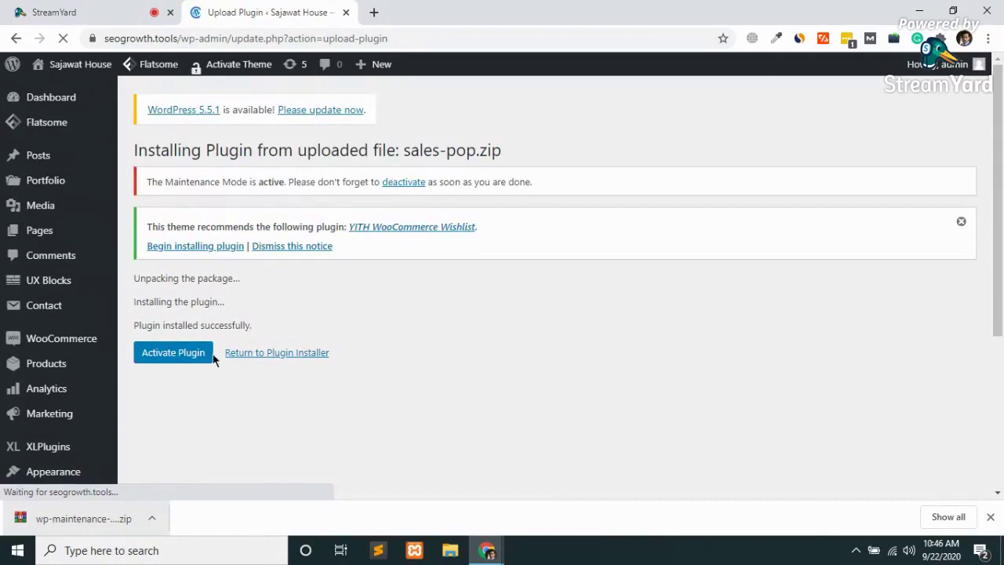
{"action": "left_click", "coordinate": [177, 353]}
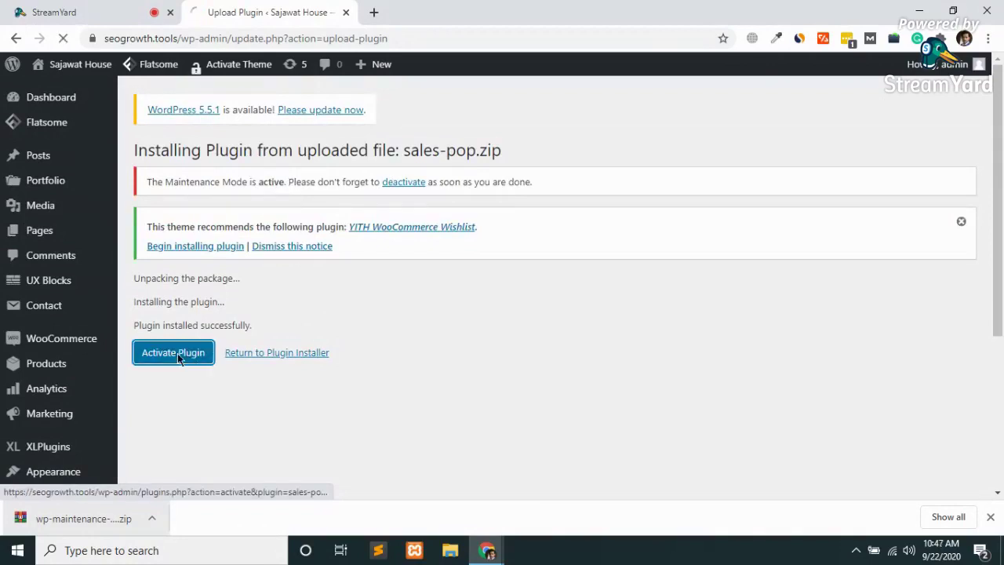
- Dismiss the downloads bar, start connecting the store to Beeketing and select the account password field in the sign-in form
{"action": "left_click", "coordinate": [990, 517]}
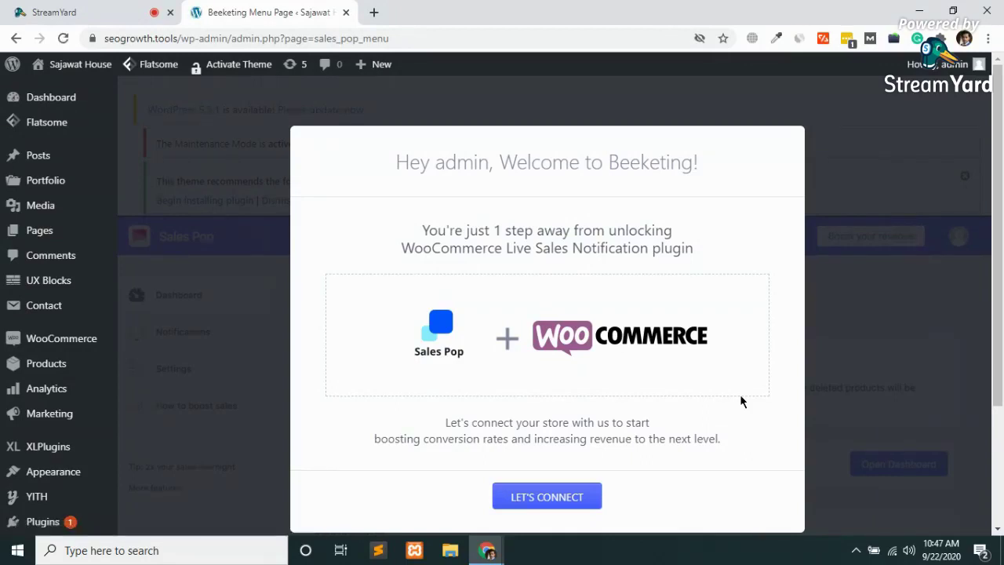
{"action": "left_click", "coordinate": [561, 498]}
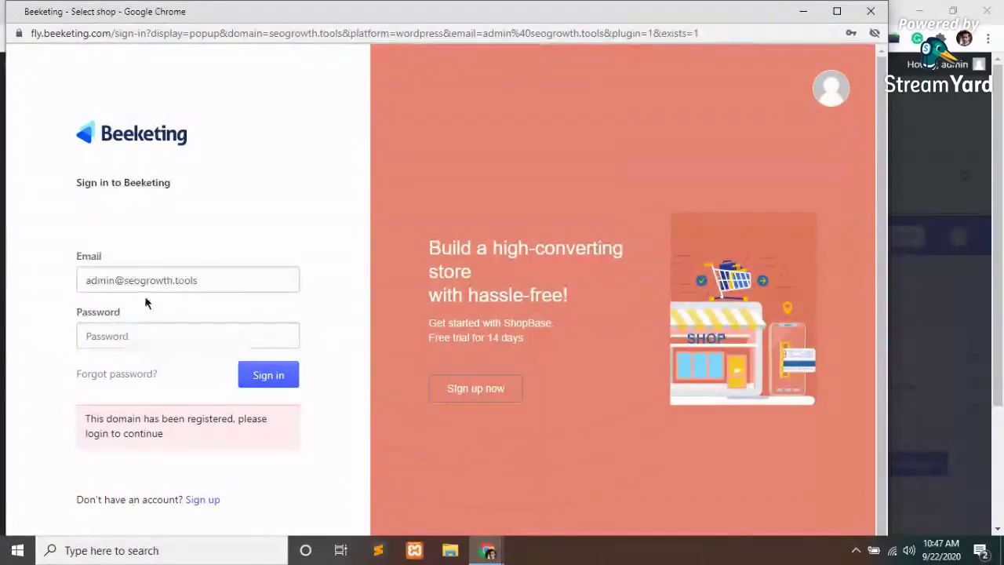
{"action": "left_click", "coordinate": [165, 334]}
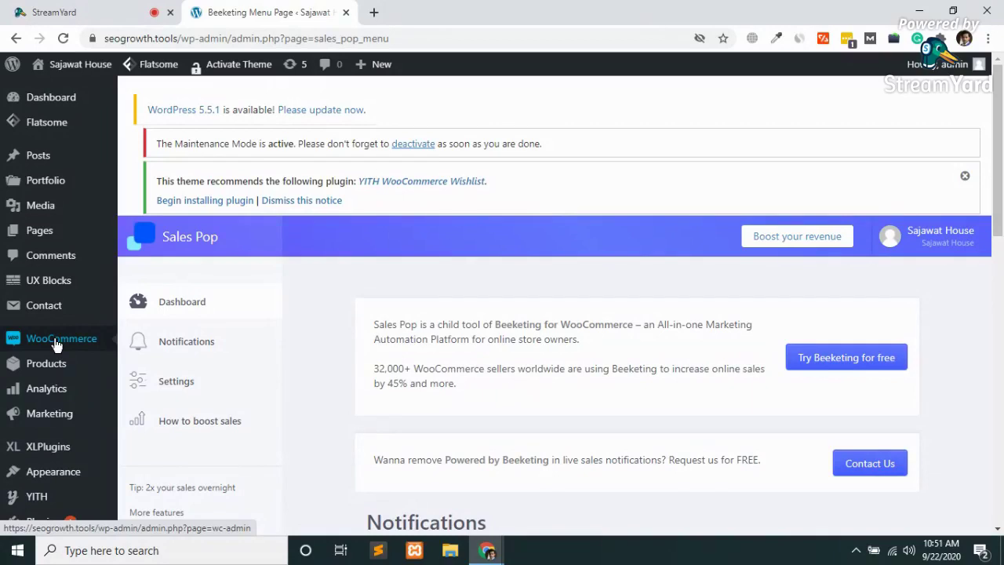
- Go to the Sales Pop notifications, dismiss the ShopBase community popup and look through the list of sales notifications
{"action": "left_click", "coordinate": [201, 348]}
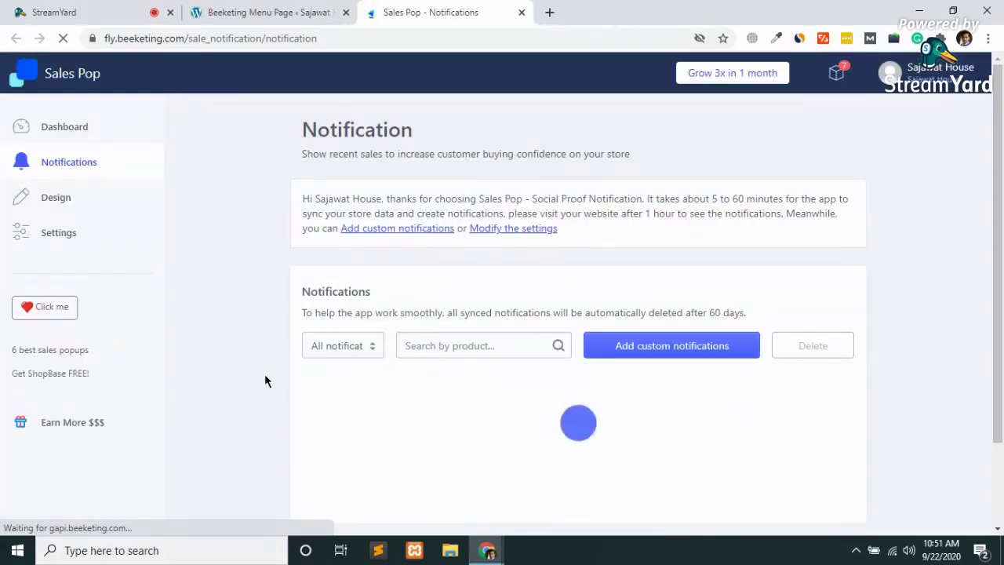
{"action": "scroll", "coordinate": [261, 377], "scroll_direction": "down", "scroll_amount": 3}
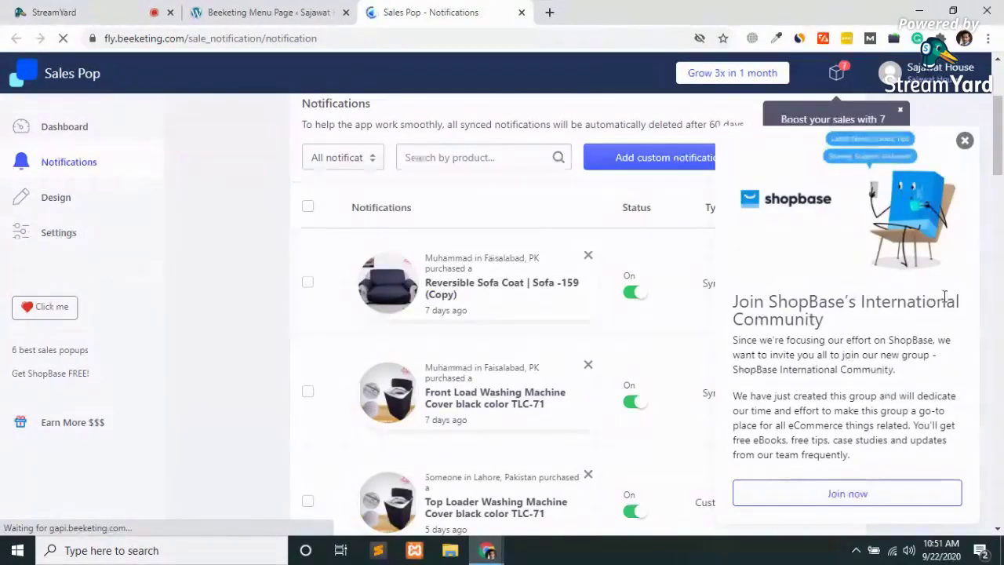
{"action": "left_click", "coordinate": [965, 142]}
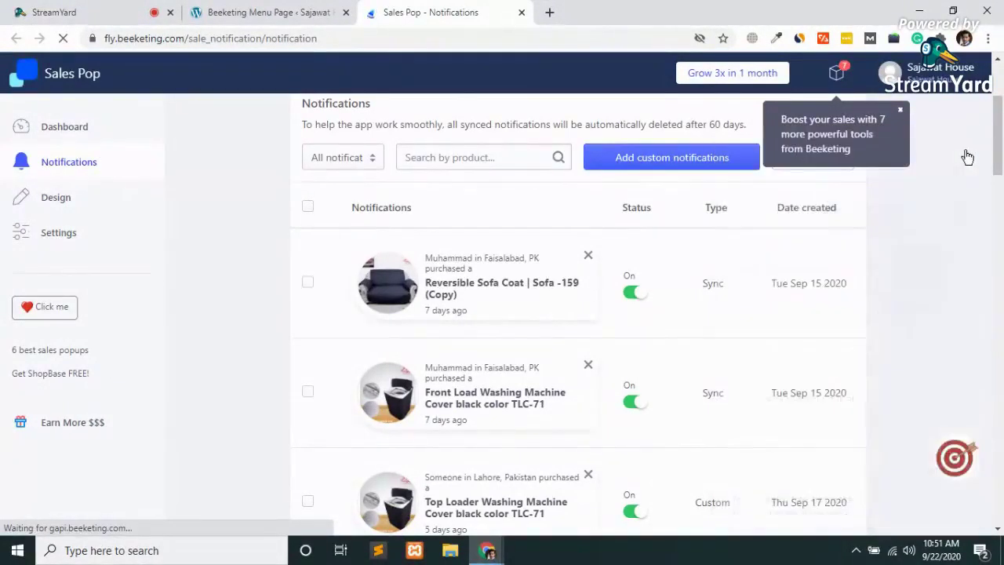
{"action": "left_click", "coordinate": [679, 165]}
{"action": "scroll", "coordinate": [471, 311], "scroll_direction": "up", "scroll_amount": 3}
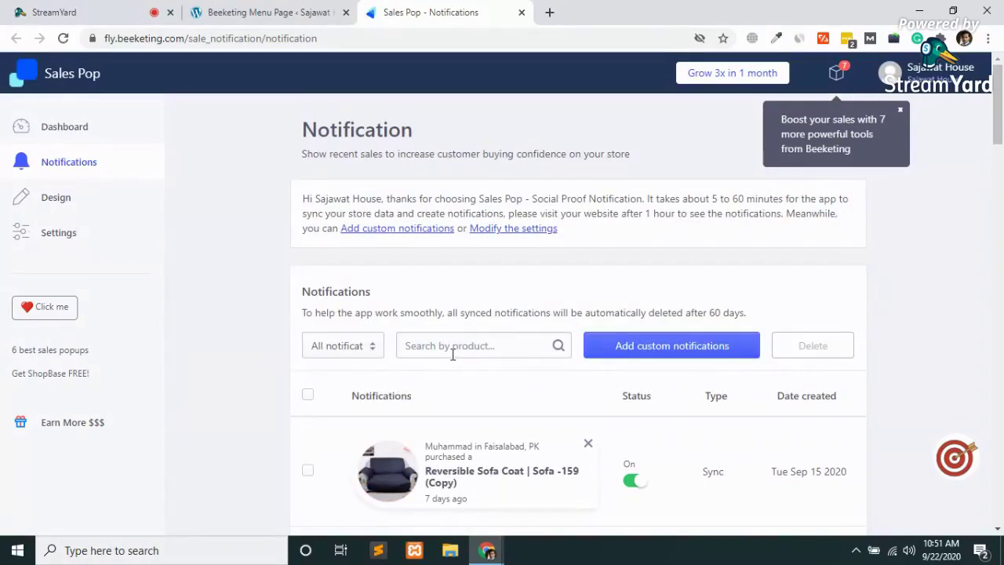
{"action": "scroll", "coordinate": [453, 355], "scroll_direction": "down", "scroll_amount": 10}
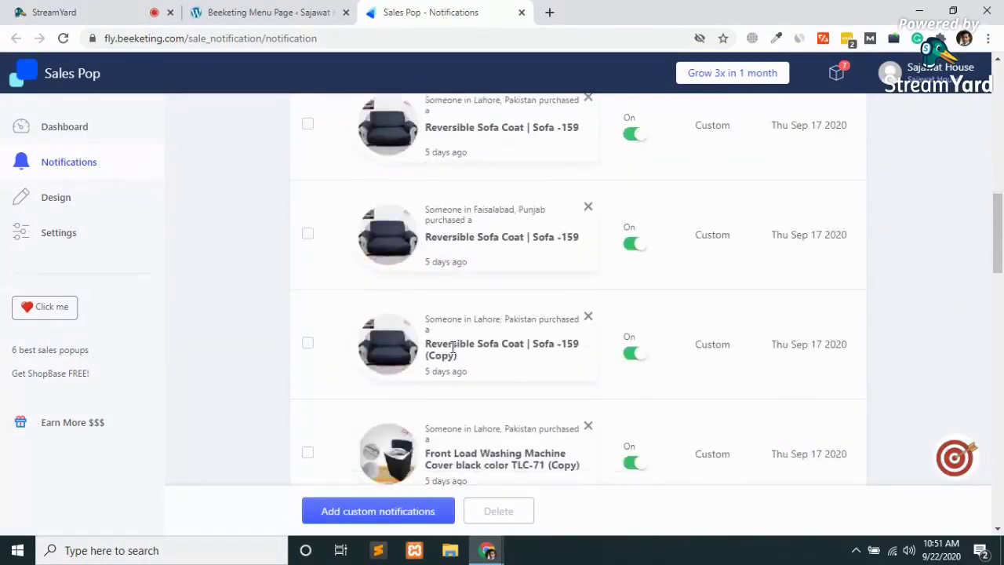
{"action": "scroll", "coordinate": [452, 347], "scroll_direction": "down", "scroll_amount": 5}
{"action": "scroll", "coordinate": [453, 354], "scroll_direction": "up", "scroll_amount": 15}
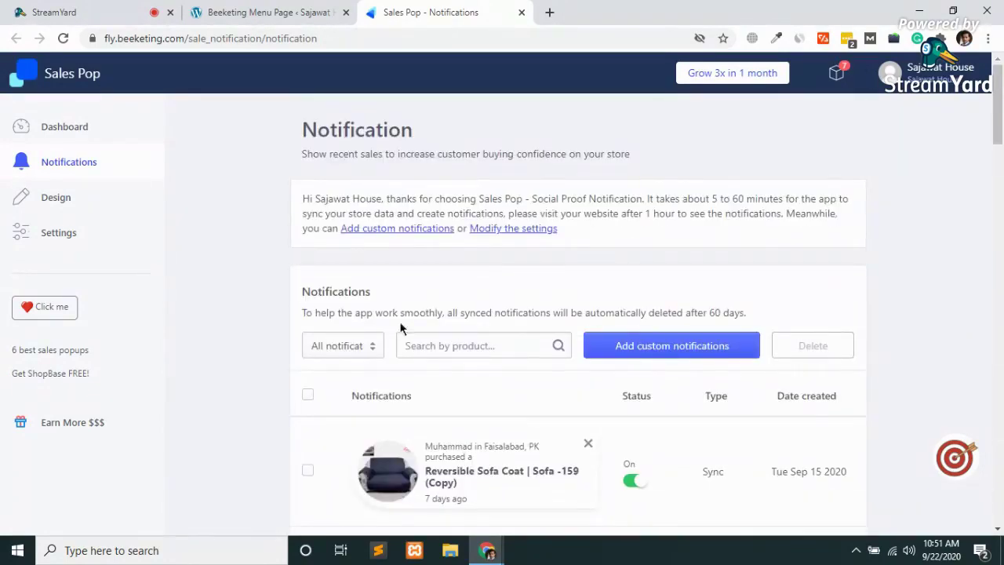
- Preview several notification layouts in the Sales Pop design and select the first one, with the MEN COTTON BAG sample
{"action": "left_click", "coordinate": [83, 193]}
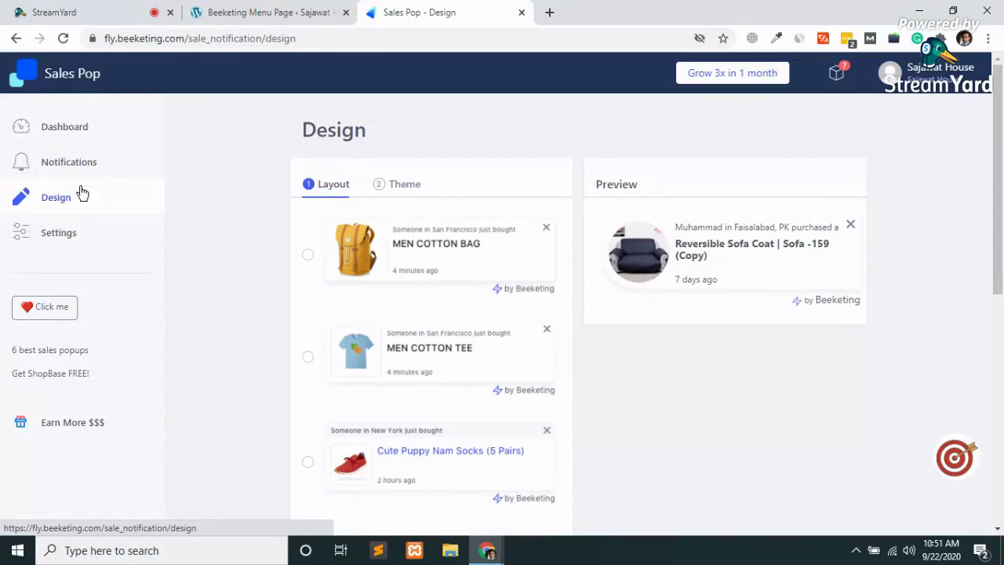
{"action": "left_click", "coordinate": [307, 256]}
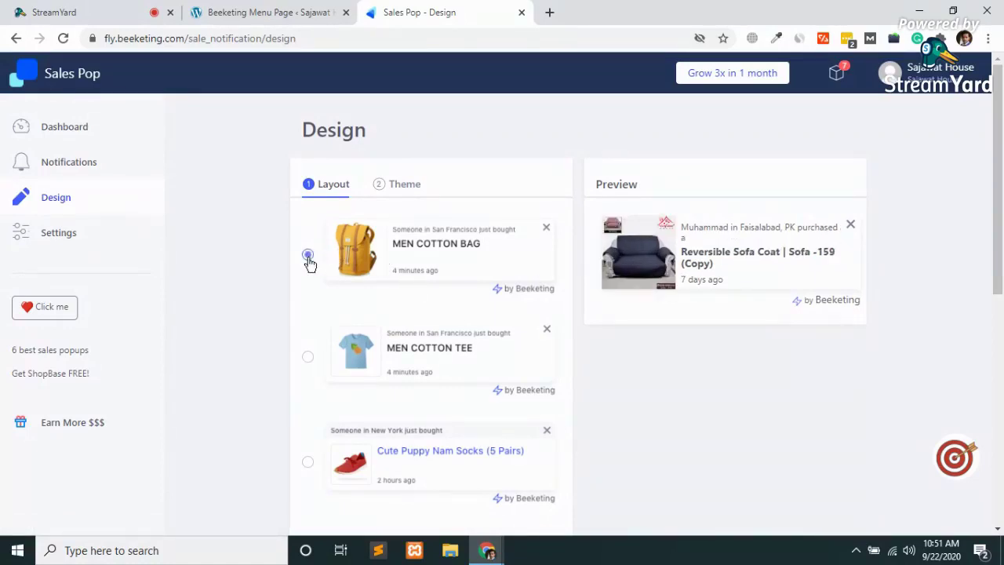
{"action": "left_click", "coordinate": [310, 358]}
{"action": "scroll", "coordinate": [311, 361], "scroll_direction": "down", "scroll_amount": 2}
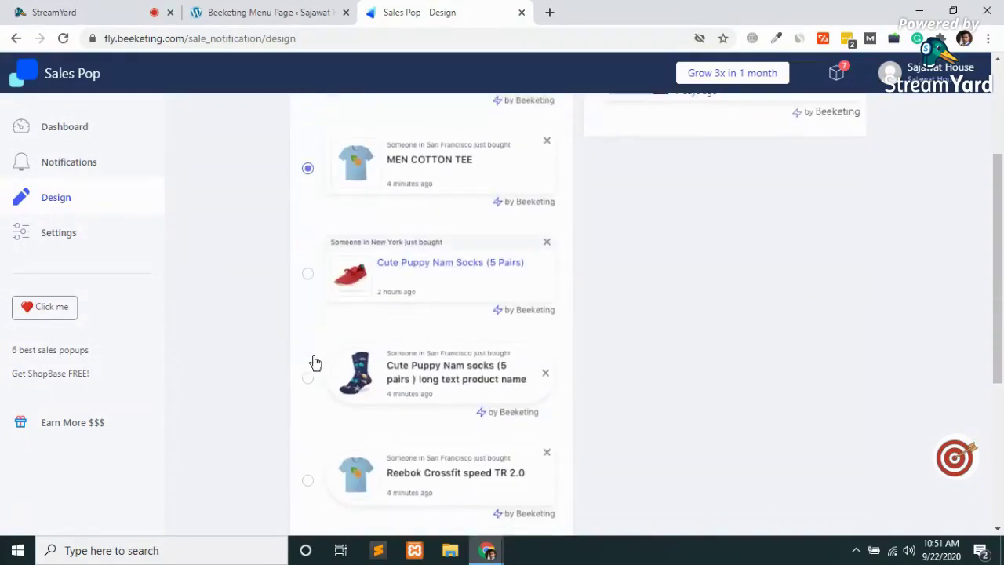
{"action": "left_click", "coordinate": [302, 278]}
{"action": "scroll", "coordinate": [300, 280], "scroll_direction": "up", "scroll_amount": 3}
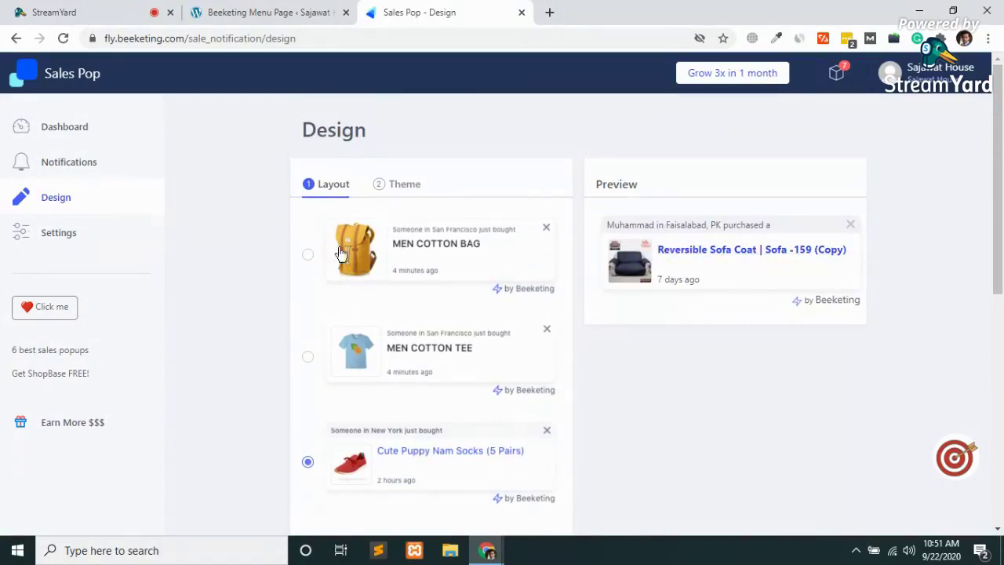
{"action": "left_click", "coordinate": [308, 259]}
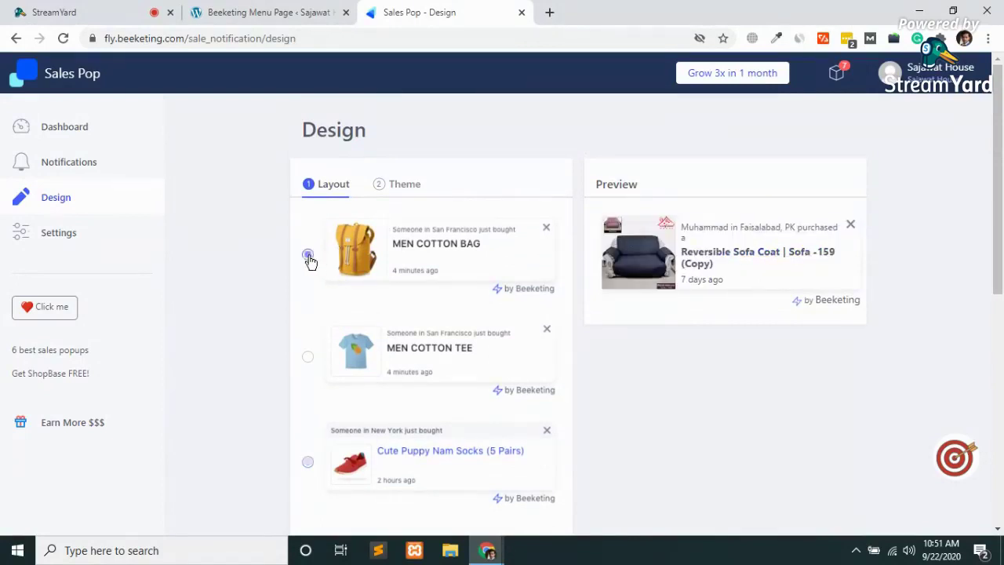
- Start a custom notification with random locations and set its product choice to All products
{"action": "left_click", "coordinate": [70, 164]}
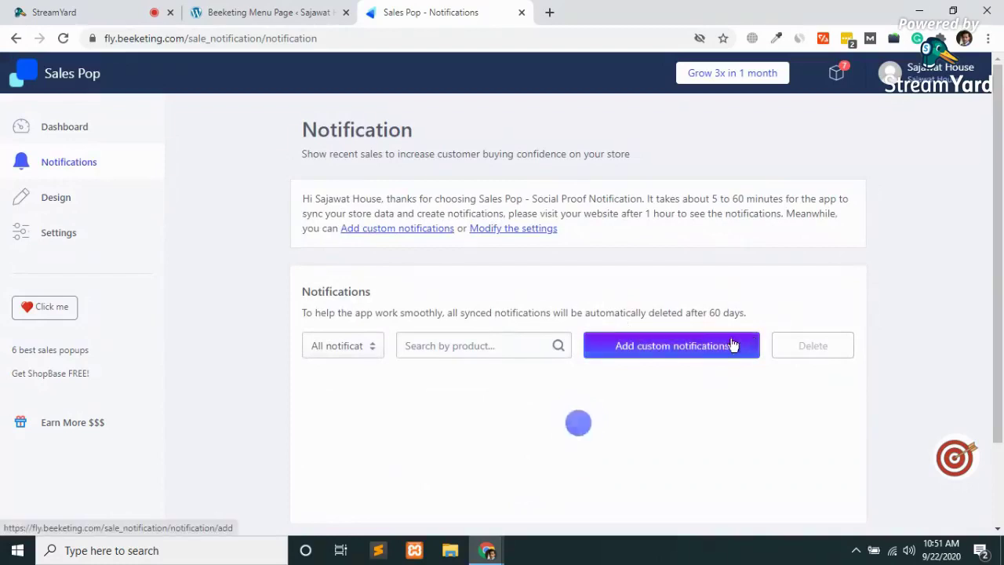
{"action": "left_click", "coordinate": [699, 348]}
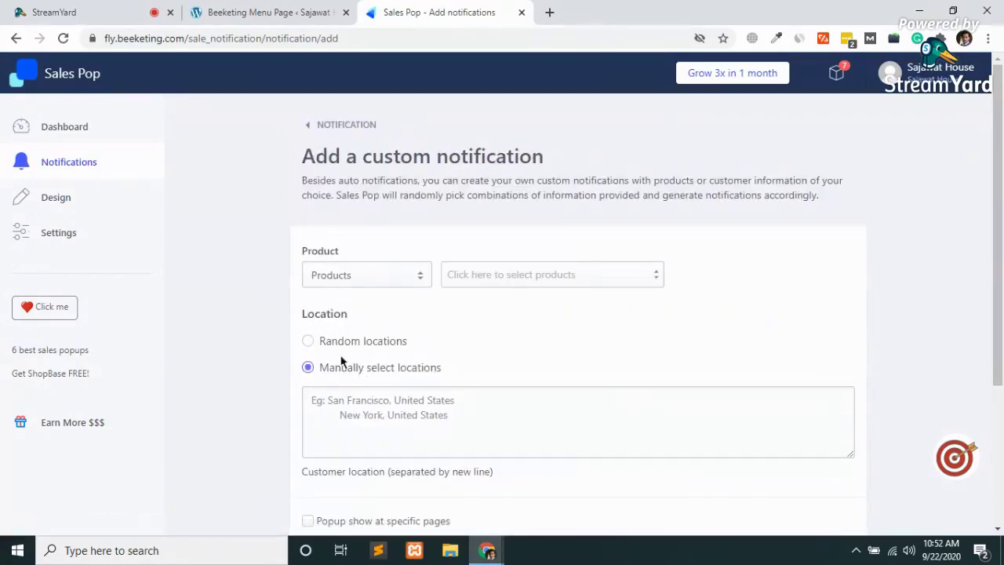
{"action": "left_click", "coordinate": [308, 342]}
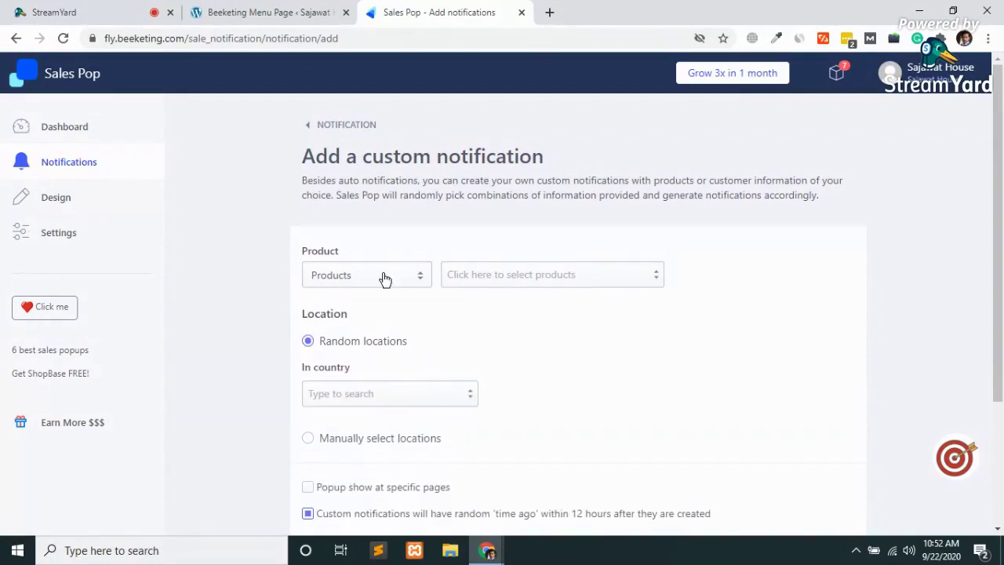
{"action": "left_click", "coordinate": [385, 280]}
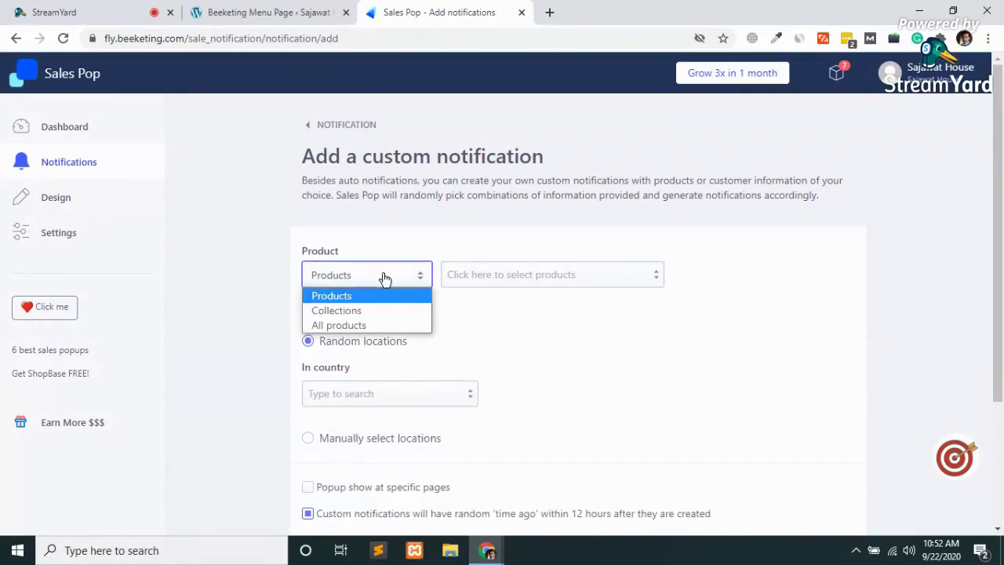
{"action": "left_click", "coordinate": [339, 326]}
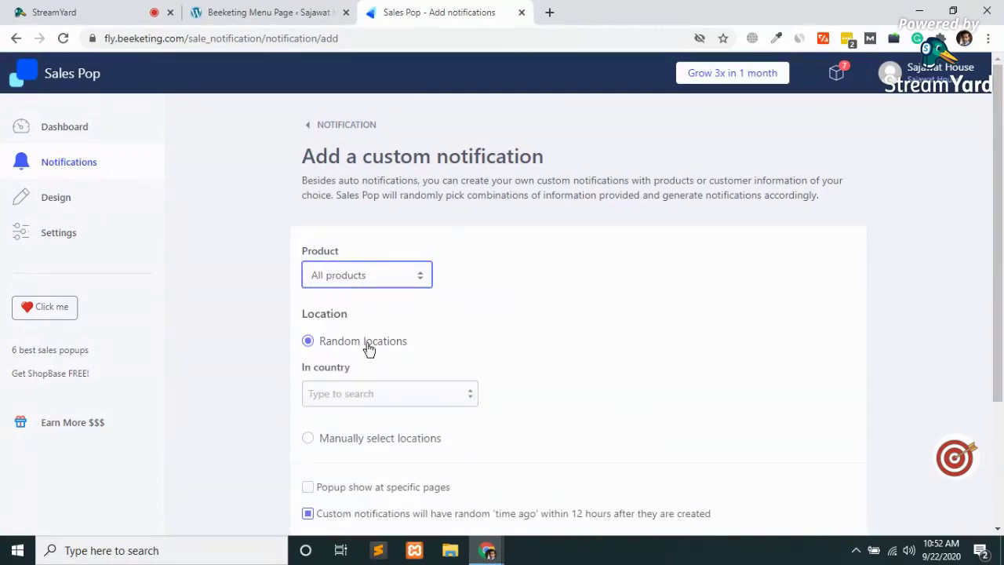
- Restrict the random notification locations to the country Pakistan
{"action": "left_click", "coordinate": [341, 349]}
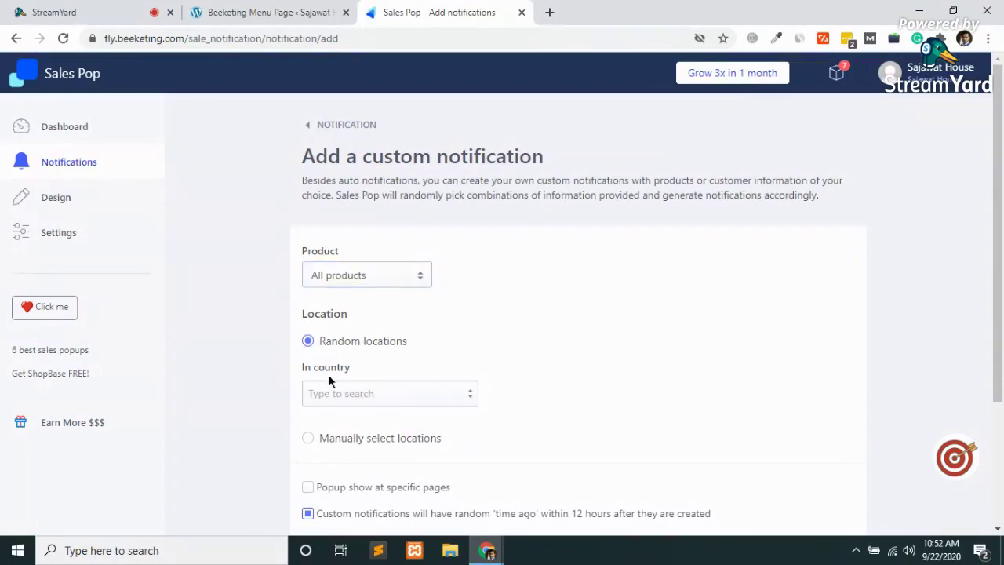
{"action": "left_click", "coordinate": [363, 394]}
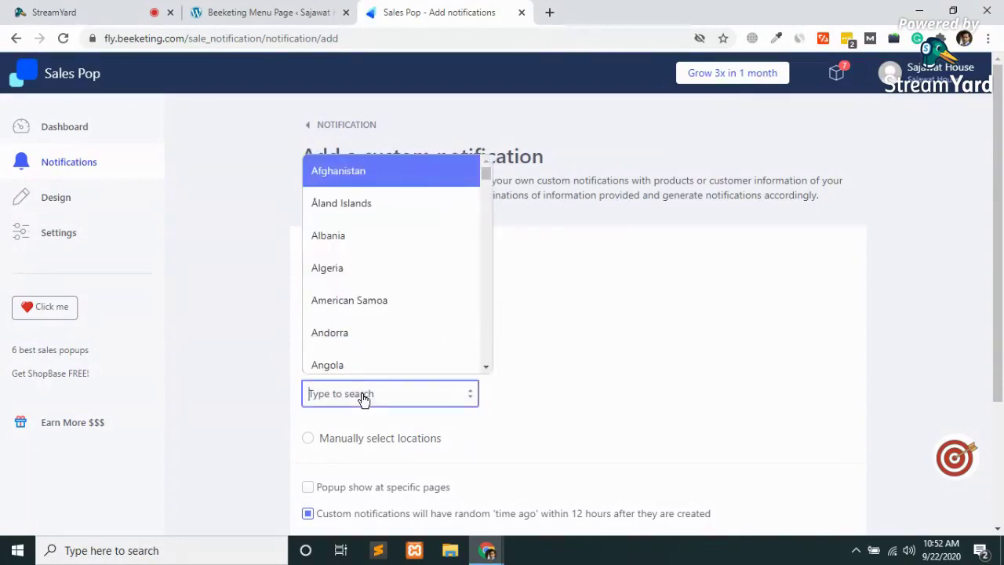
{"action": "type", "text": "pak"}
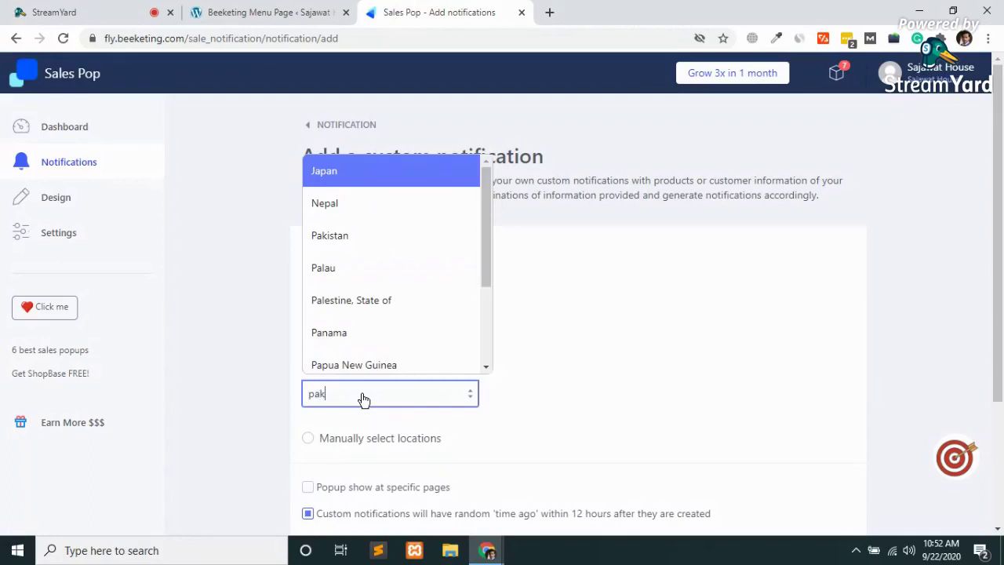
{"action": "type", "text": "is"}
{"action": "left_click", "coordinate": [343, 359]}
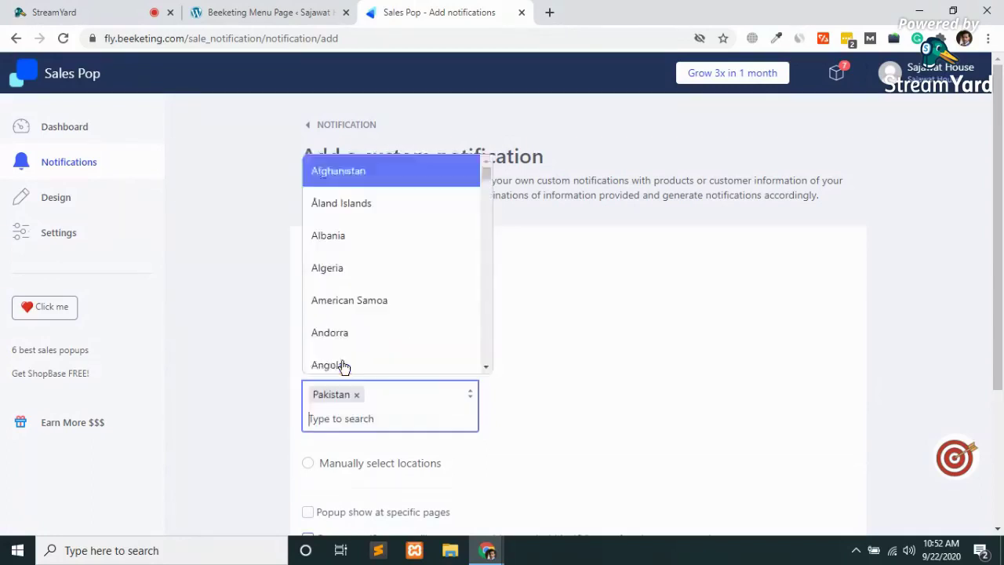
{"action": "scroll", "coordinate": [343, 366], "scroll_direction": "down", "scroll_amount": 3}
{"action": "left_click", "coordinate": [248, 417]}
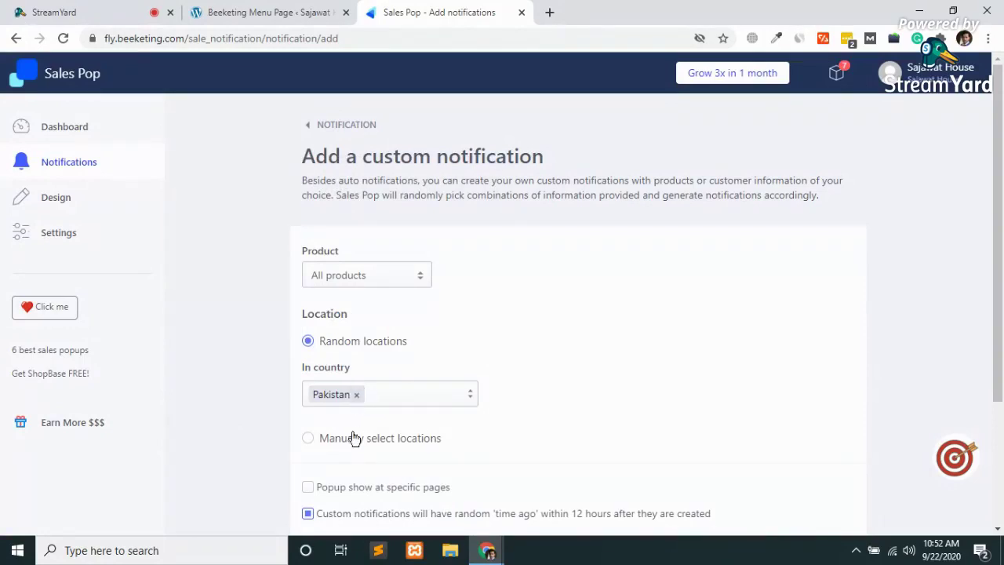
- Switch to manually selected locations and list Faisalabad, Lahore, Islamabad and Karachi on separate lines
{"action": "left_click", "coordinate": [308, 439]}
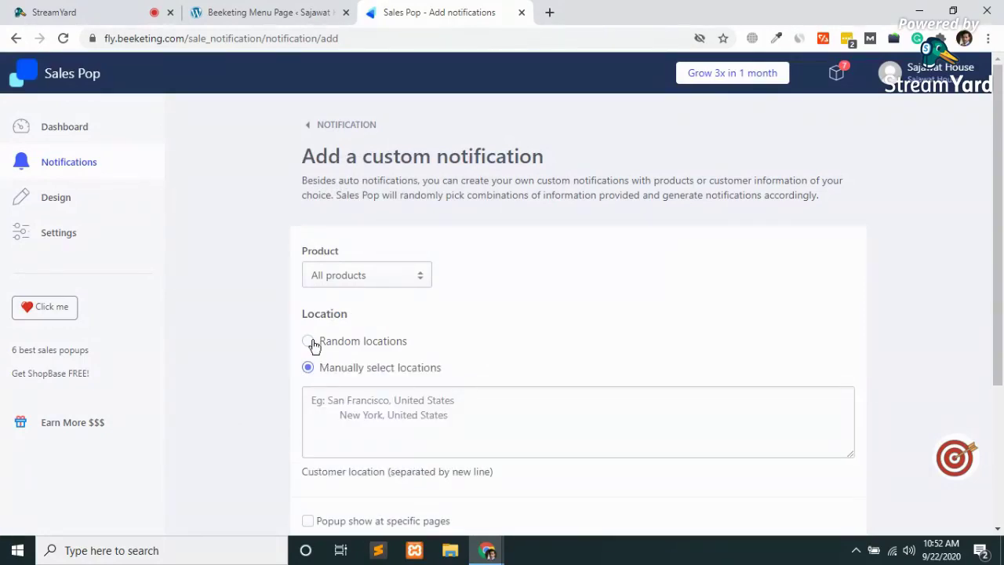
{"action": "left_click", "coordinate": [330, 404]}
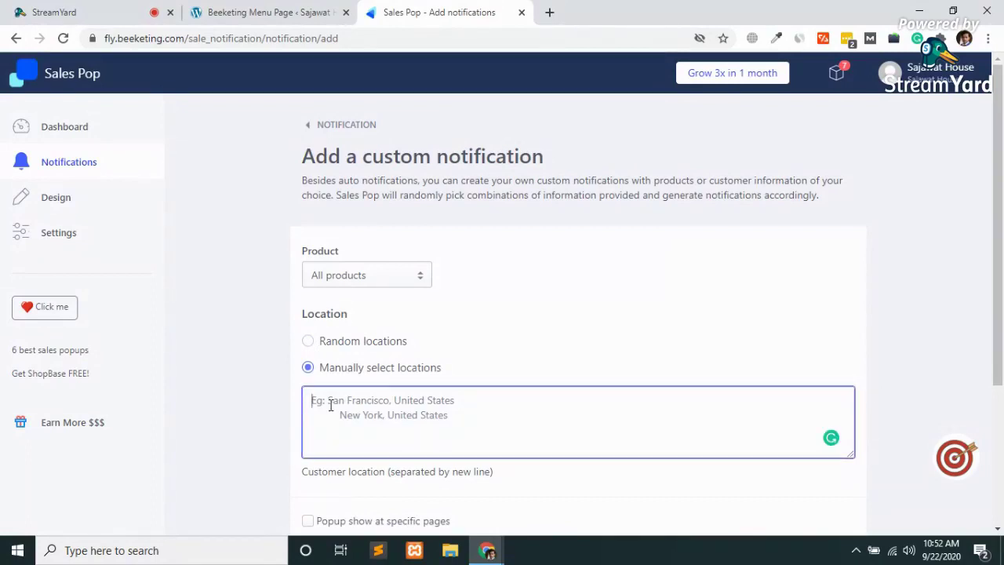
{"action": "type", "text": "Fa"}
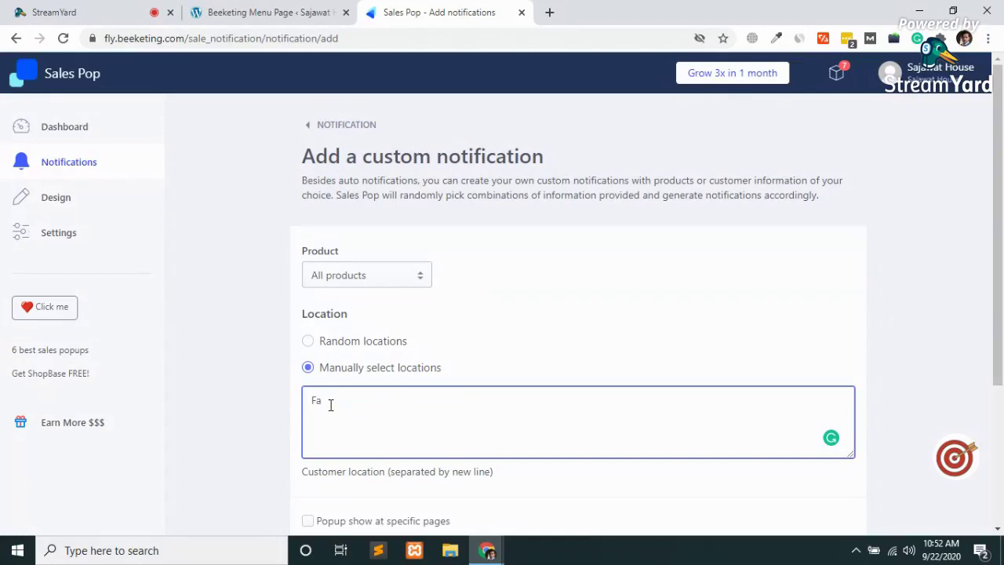
{"action": "type", "text": "islabad"}
{"action": "key", "text": "Left"}
{"action": "type", "text": "a"}
{"action": "key", "text": "Return"}
{"action": "type", "text": "Lahore"}
{"action": "key", "text": "Return"}
{"action": "type", "text": "Islamabad Karachi"}
{"action": "key", "text": "Return"}
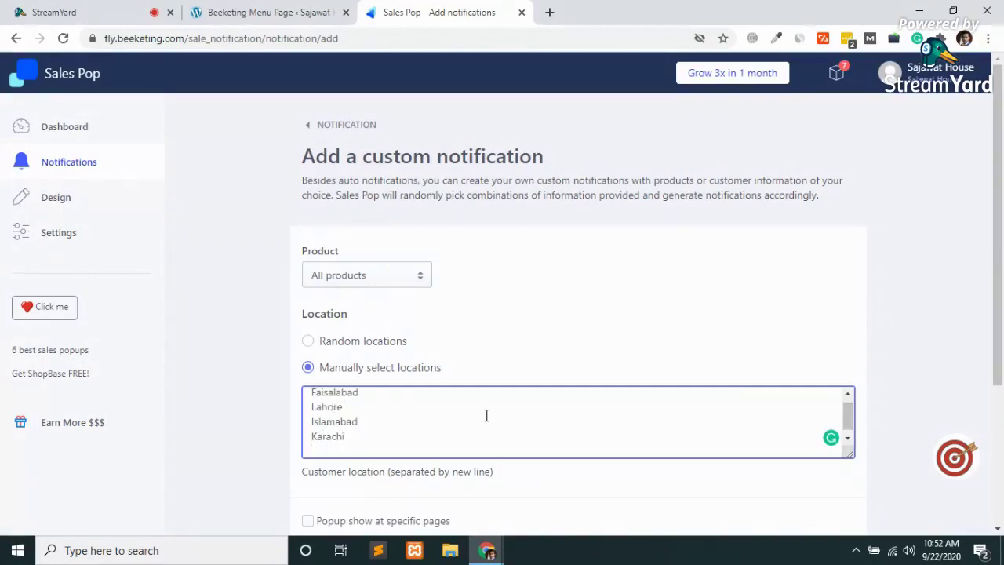
- Add Peshawar, Quetta, Multan and Mansehra to the customer locations, one per line
{"action": "type", "text": "Peshawar"}
{"action": "key", "text": "Return"}
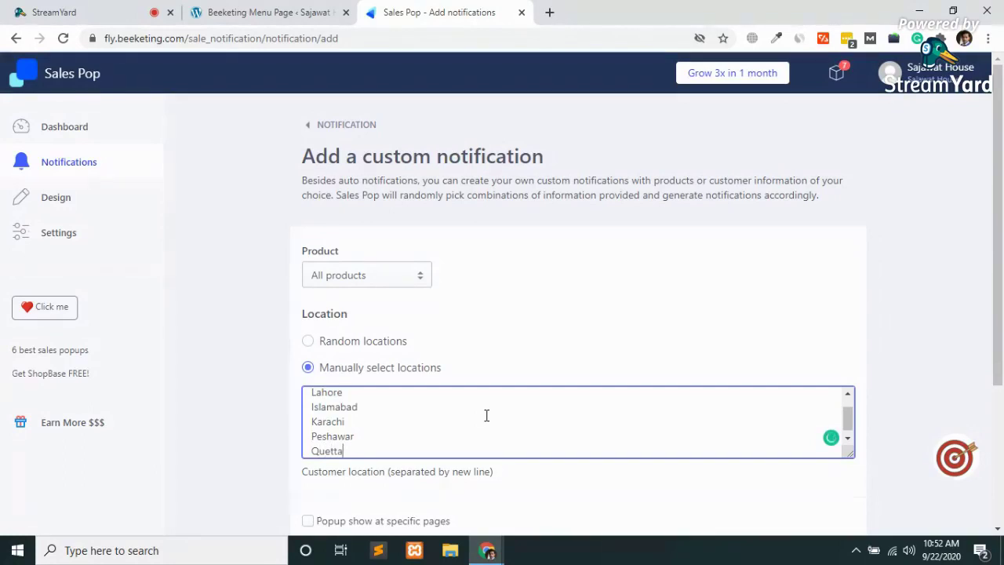
{"action": "type", "text": "Quetta"}
{"action": "key", "text": "Return"}
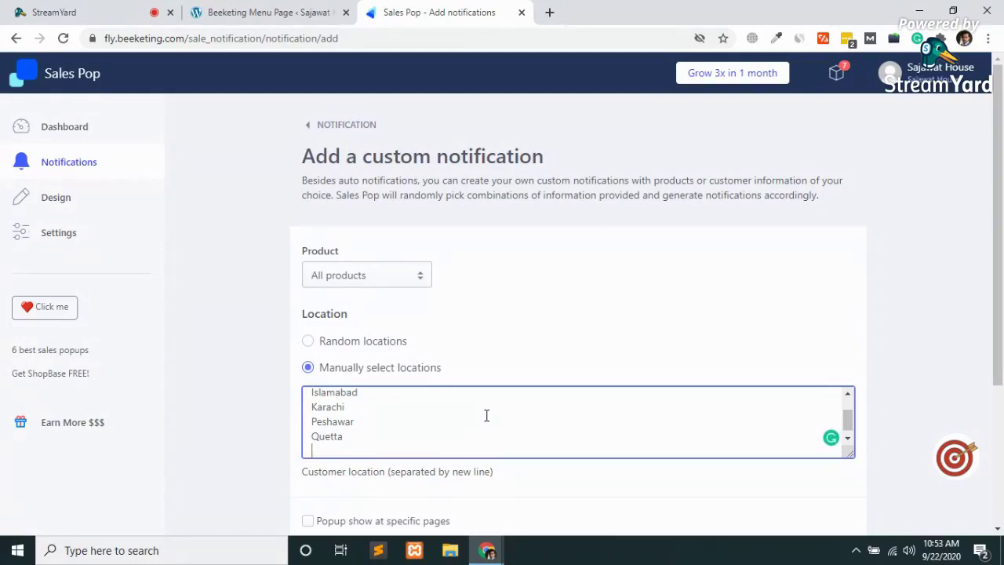
{"action": "type", "text": "Multan"}
{"action": "key", "text": "Return"}
{"action": "type", "text": "Mansehra"}
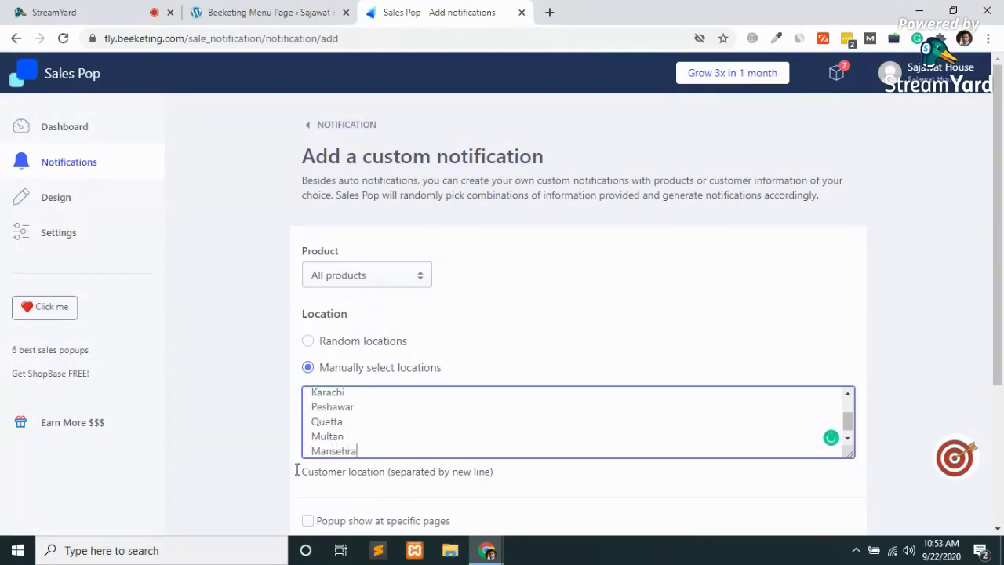
- Add Abbottabad as the last customer location, using the suggested spelling, and create the custom notifications
{"action": "scroll", "coordinate": [275, 468], "scroll_direction": "down", "scroll_amount": 3}
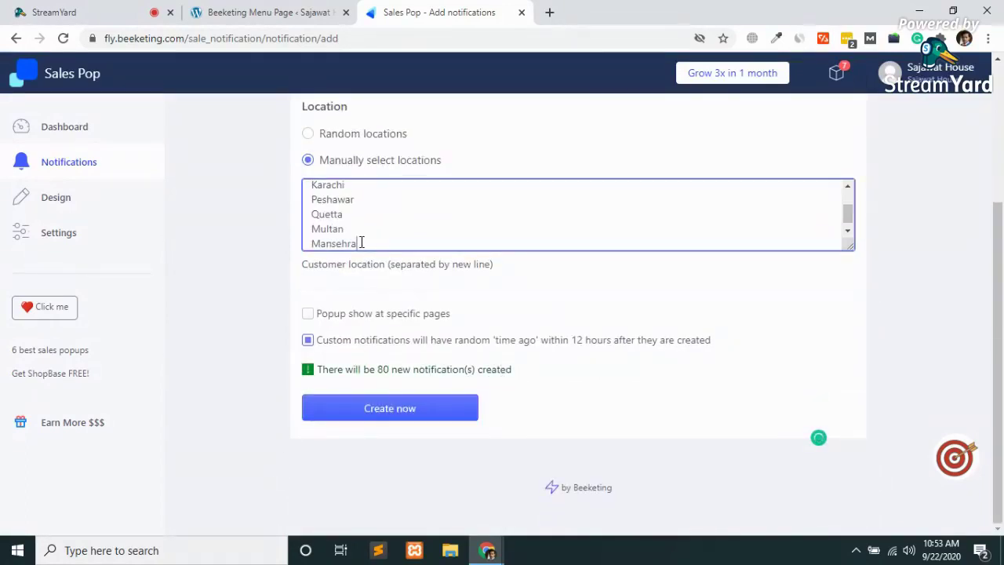
{"action": "key", "text": "Return"}
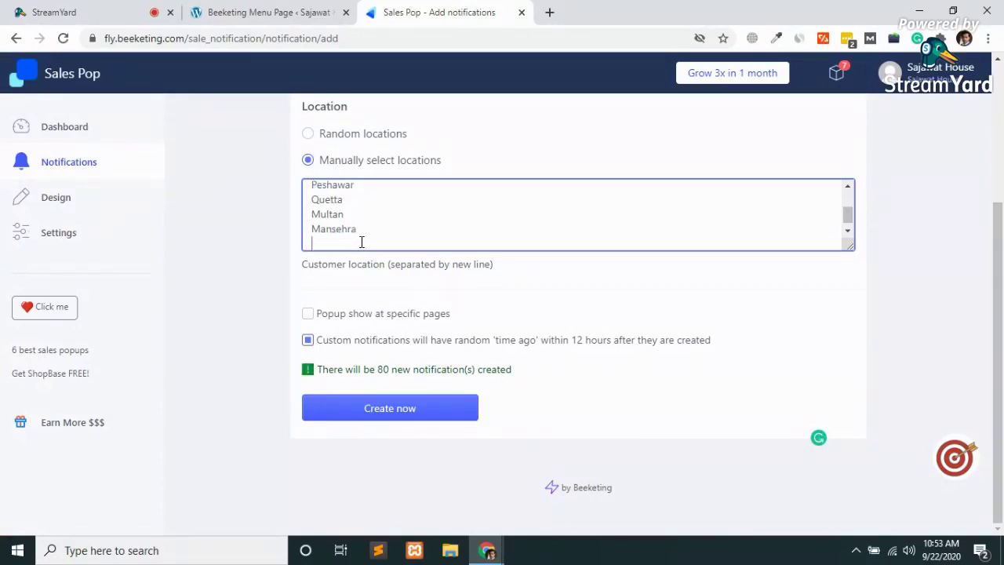
{"action": "type", "text": "Abootabad"}
{"action": "mouse_move", "coordinate": [332, 240]}
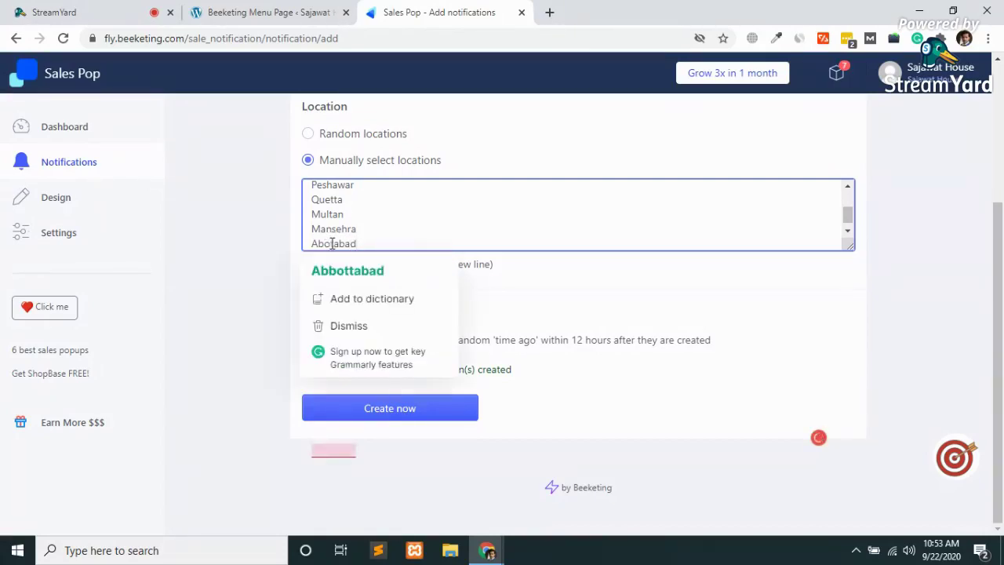
{"action": "left_click", "coordinate": [347, 271]}
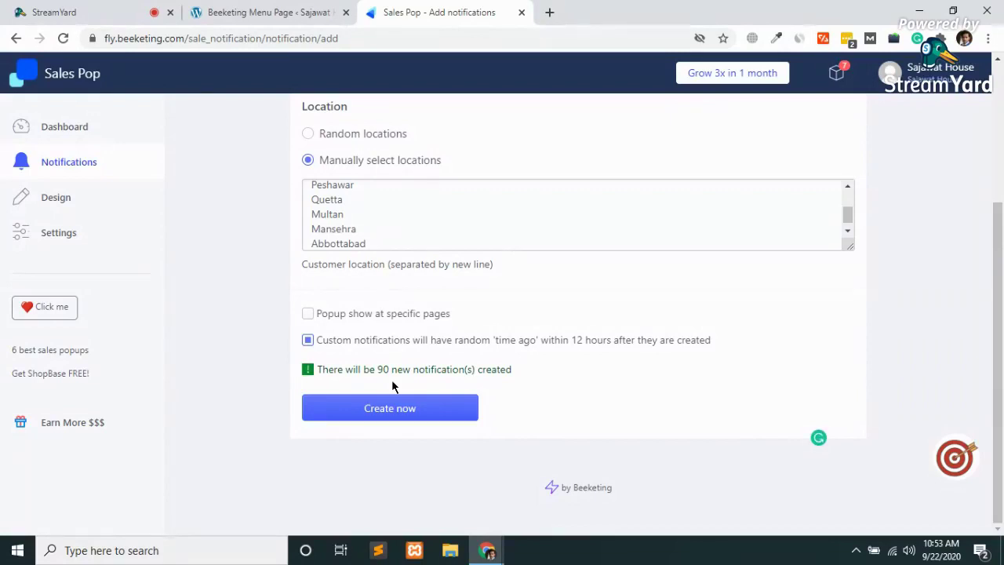
{"action": "left_click", "coordinate": [386, 409]}
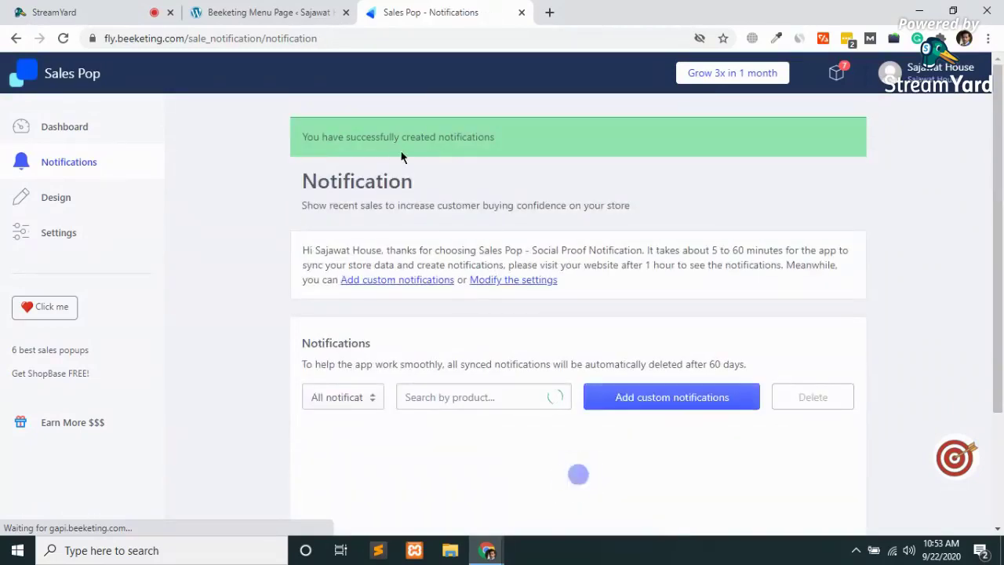
- Look through the first page of the notifications list for the new custom entries and their cities
{"action": "scroll", "coordinate": [325, 442], "scroll_direction": "down", "scroll_amount": 2}
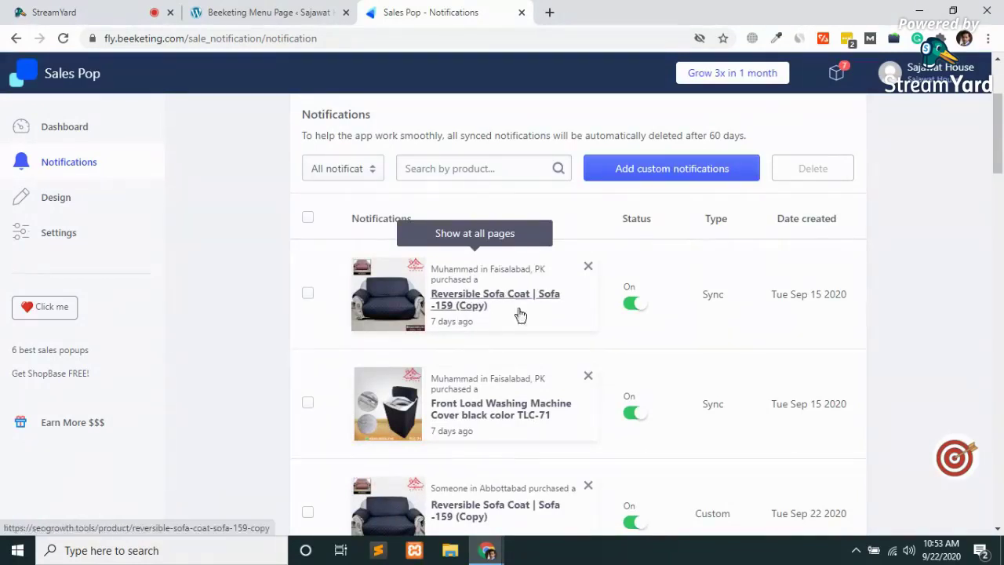
{"action": "scroll", "coordinate": [460, 322], "scroll_direction": "up", "scroll_amount": 2}
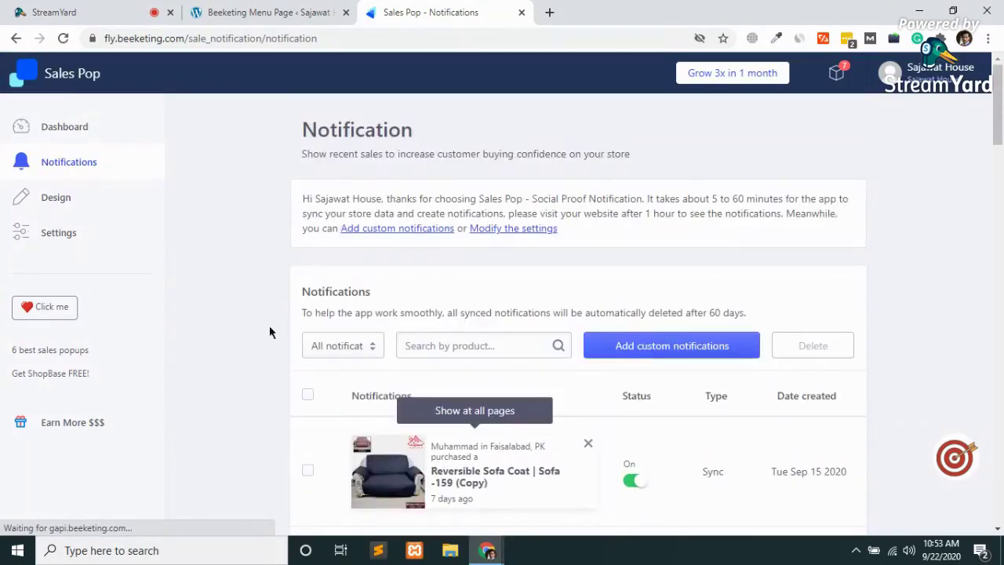
{"action": "scroll", "coordinate": [229, 333], "scroll_direction": "down", "scroll_amount": 2}
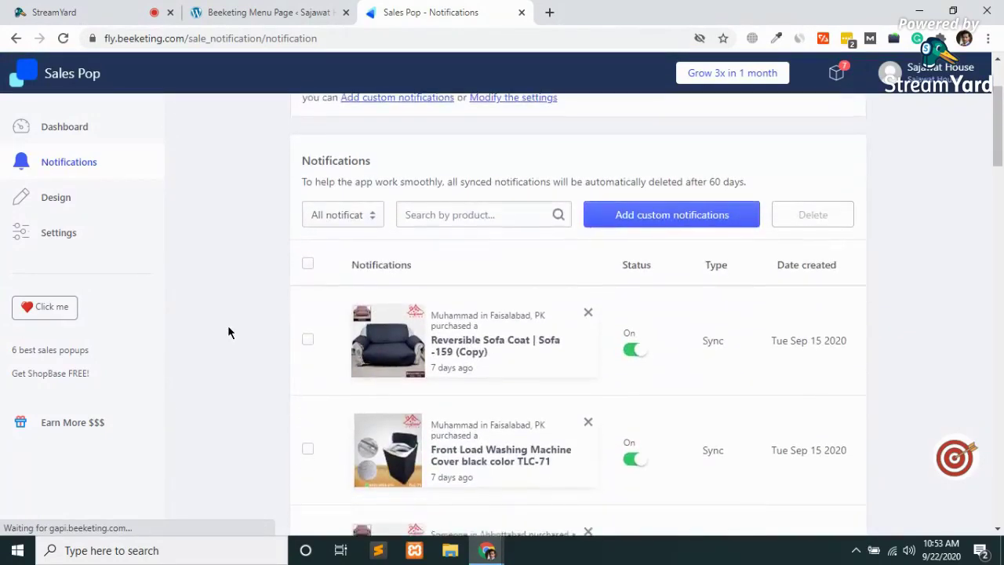
{"action": "scroll", "coordinate": [442, 293], "scroll_direction": "down", "scroll_amount": 10}
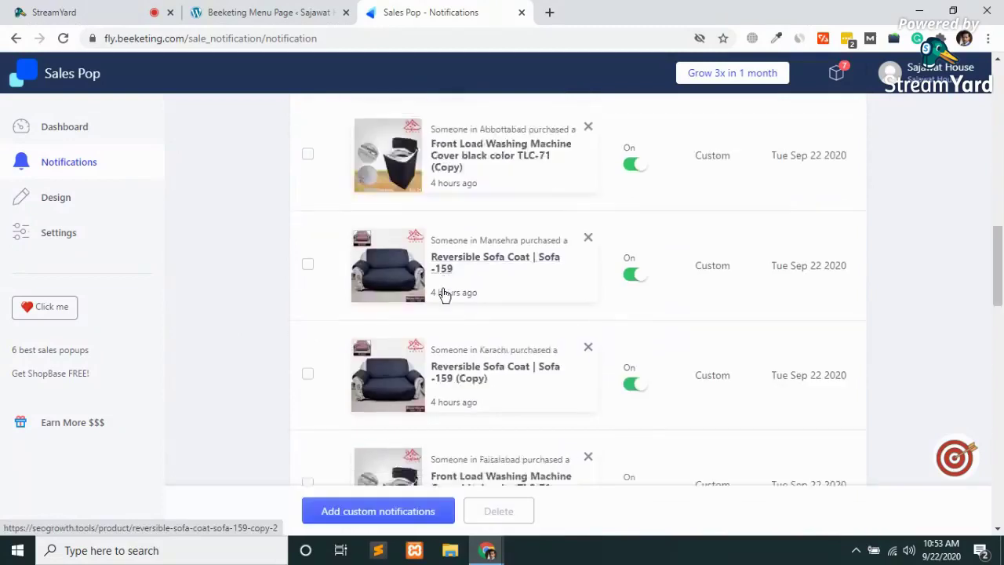
{"action": "scroll", "coordinate": [443, 294], "scroll_direction": "down", "scroll_amount": 3}
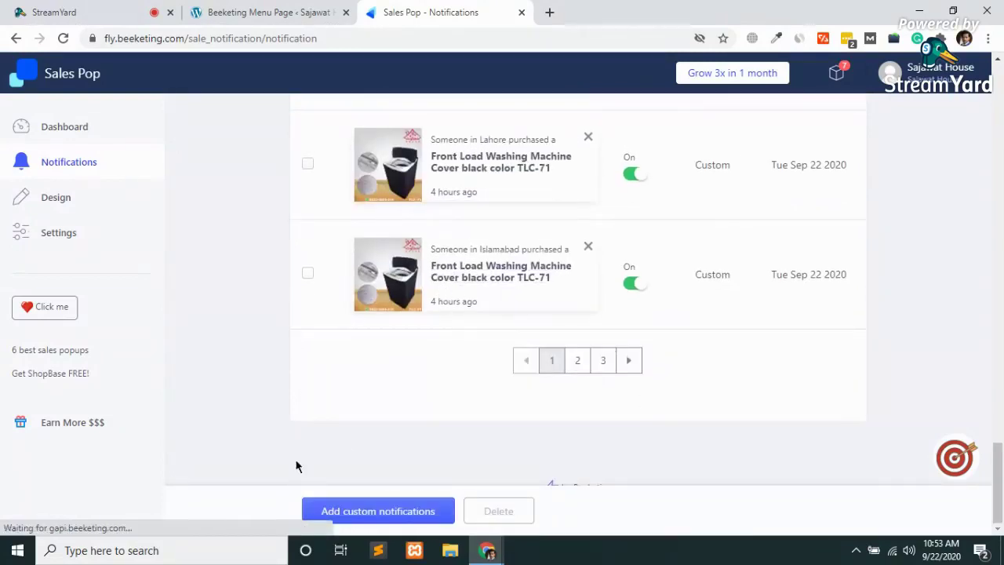
- Return to the notification design and save and activate it with the first MEN COTTON BAG layout
{"action": "left_click", "coordinate": [68, 202]}
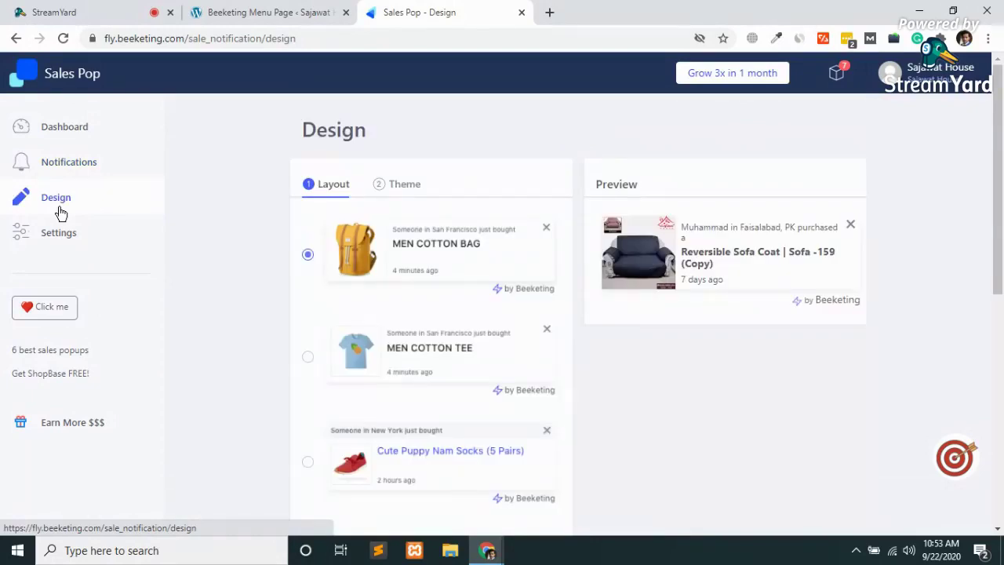
{"action": "scroll", "coordinate": [239, 367], "scroll_direction": "down", "scroll_amount": 10}
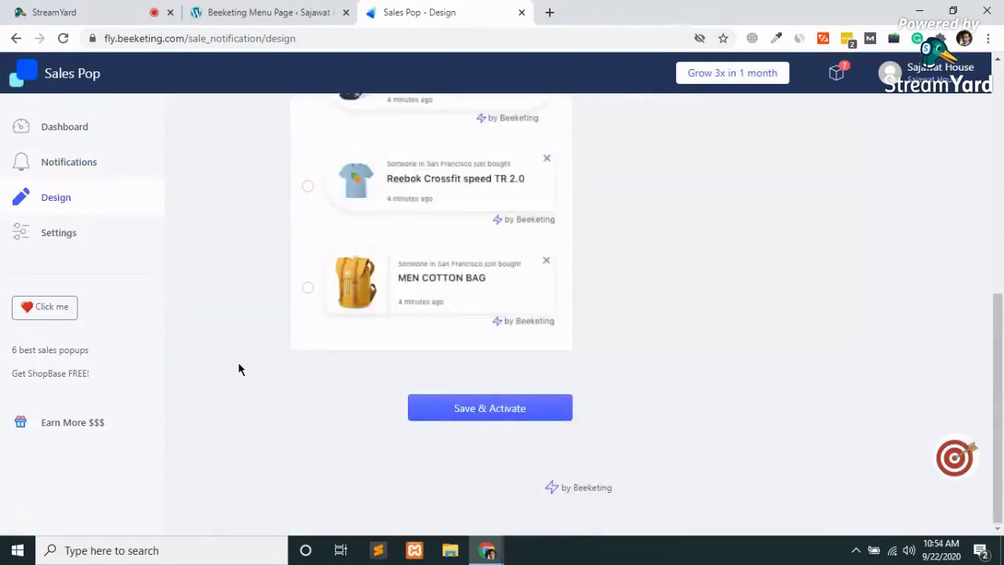
{"action": "left_click", "coordinate": [510, 414]}
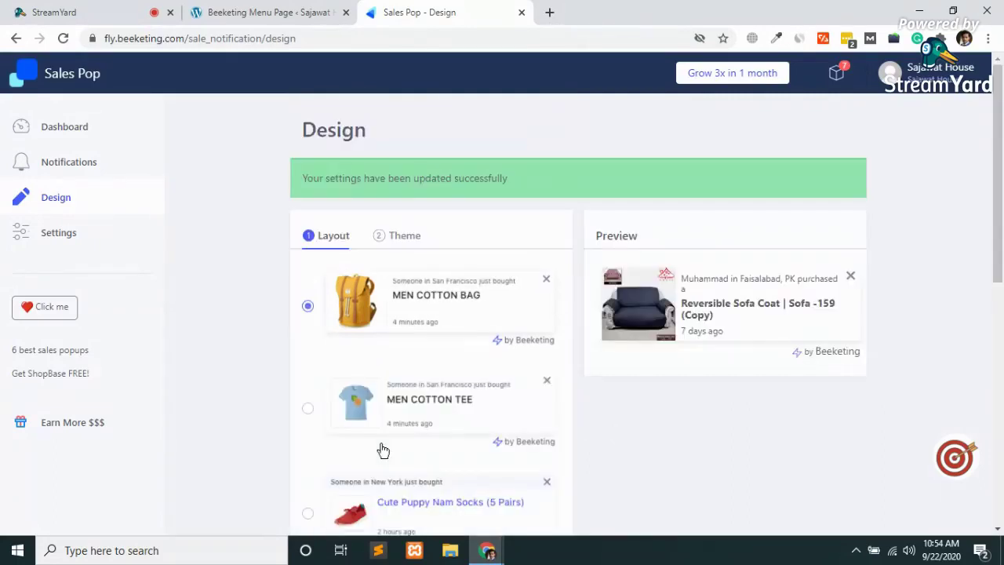
- Check the Sales Pop settings, then review the top 5 best performing notifications on the dashboard
{"action": "left_click", "coordinate": [75, 236]}
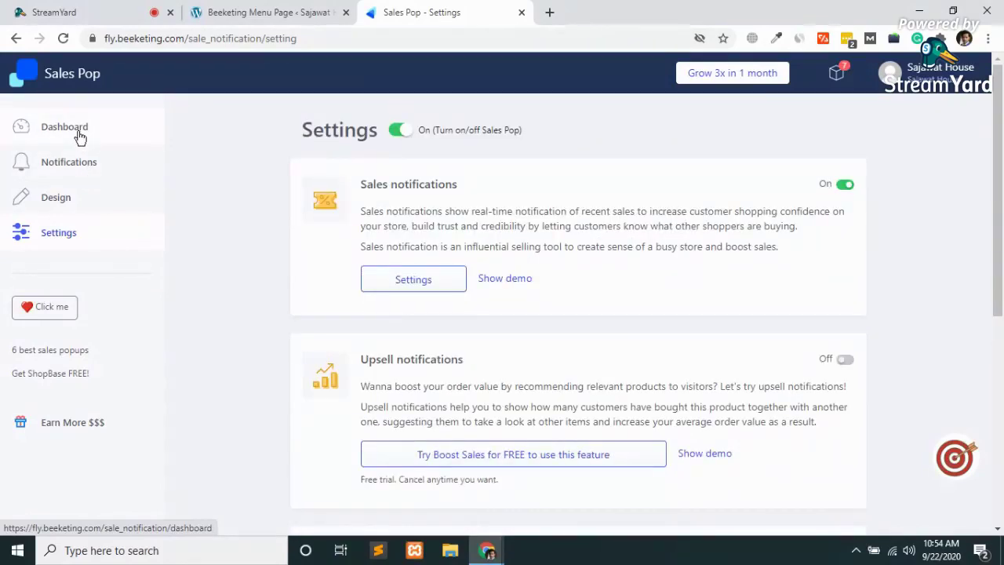
{"action": "left_click", "coordinate": [78, 136]}
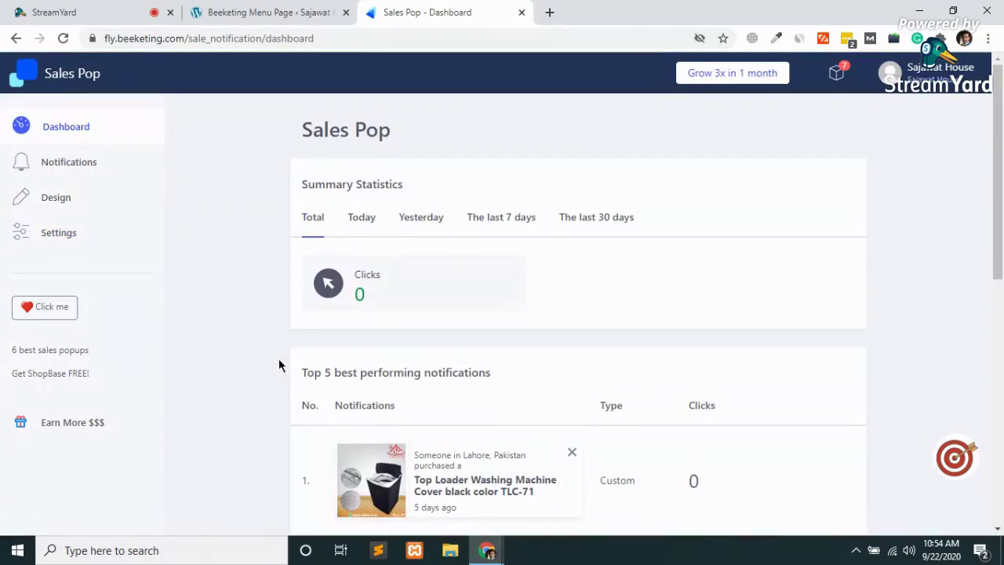
{"action": "scroll", "coordinate": [279, 365], "scroll_direction": "down", "scroll_amount": 3}
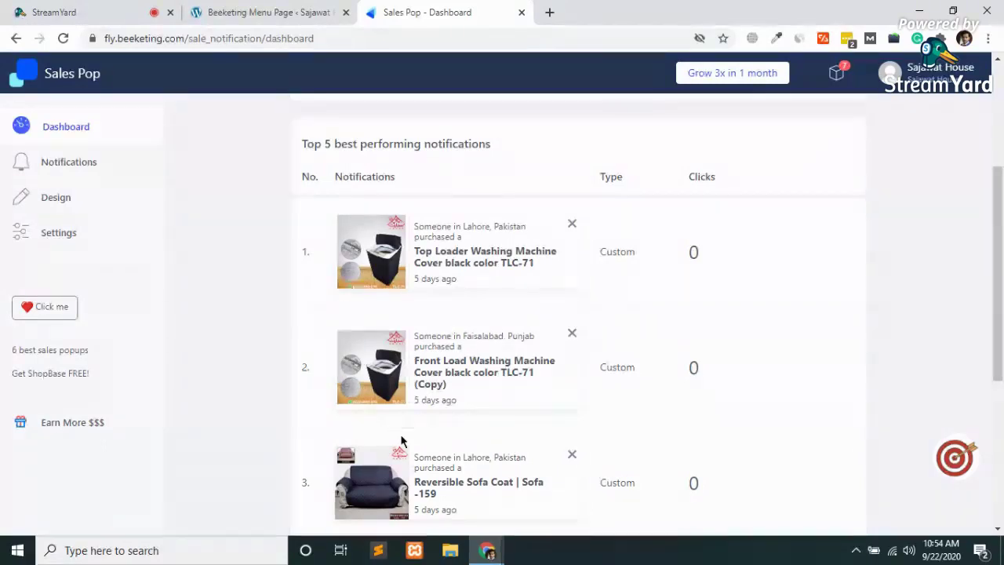
{"action": "scroll", "coordinate": [401, 442], "scroll_direction": "down", "scroll_amount": 3}
{"action": "scroll", "coordinate": [401, 441], "scroll_direction": "down", "scroll_amount": 2}
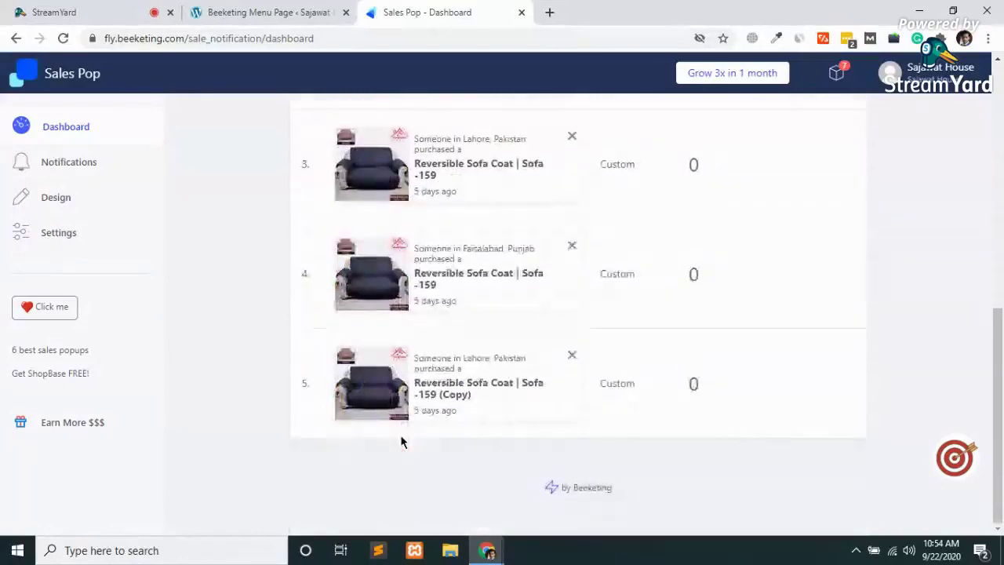
{"action": "scroll", "coordinate": [402, 442], "scroll_direction": "up", "scroll_amount": 2}
{"action": "scroll", "coordinate": [400, 442], "scroll_direction": "down", "scroll_amount": 2}
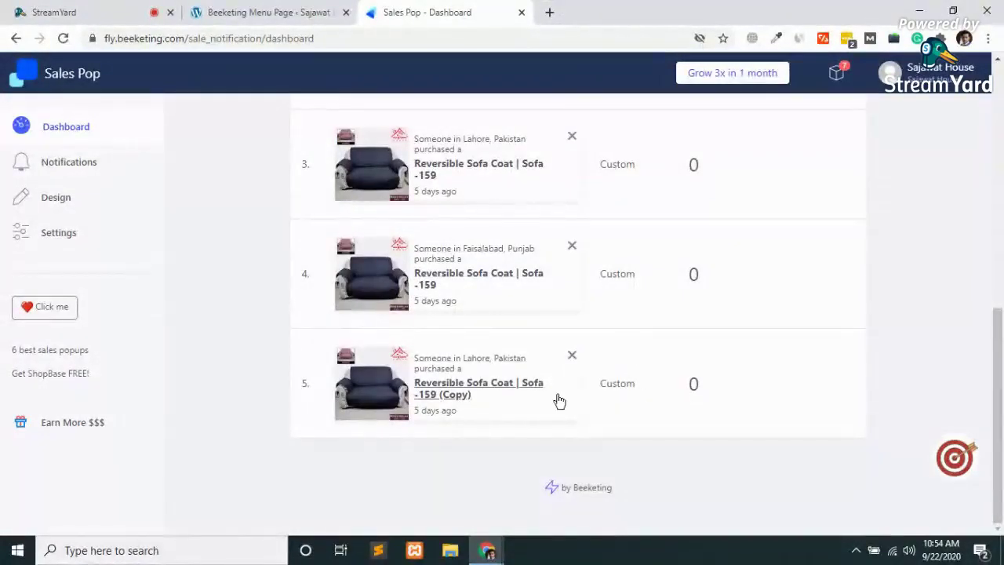
{"action": "scroll", "coordinate": [670, 400], "scroll_direction": "up", "scroll_amount": 5}
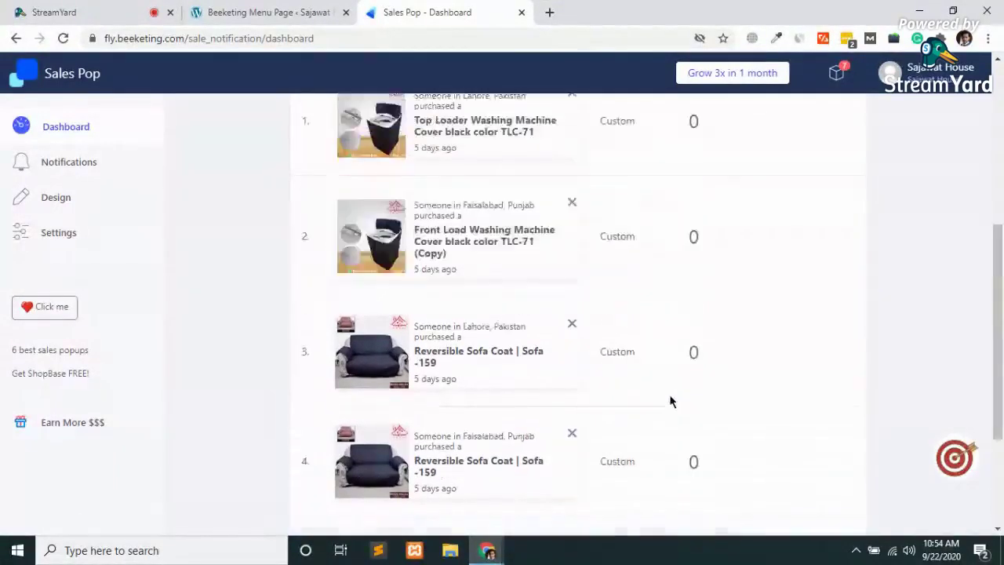
{"action": "scroll", "coordinate": [709, 451], "scroll_direction": "down", "scroll_amount": 1}
{"action": "scroll", "coordinate": [709, 444], "scroll_direction": "down", "scroll_amount": 3}
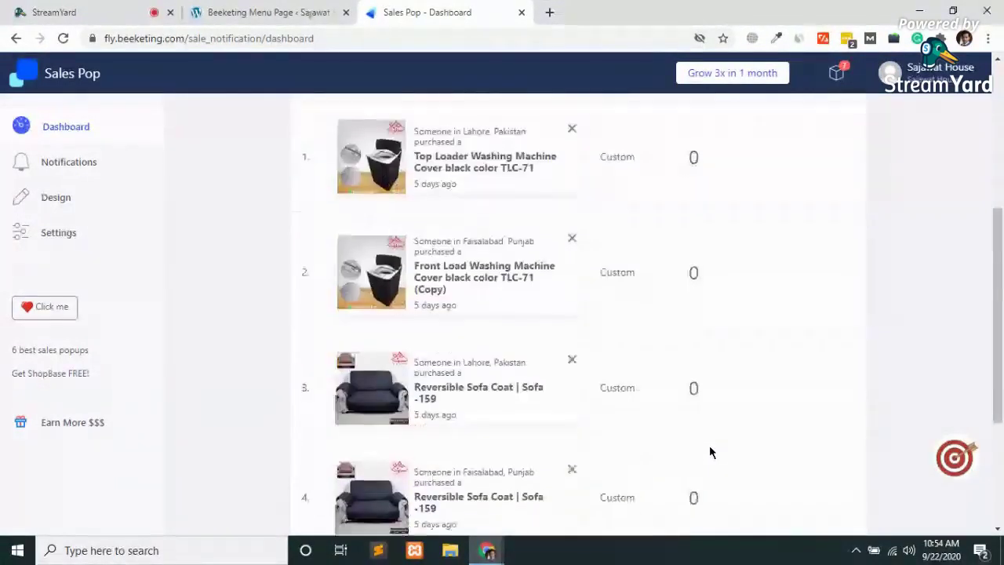
{"action": "scroll", "coordinate": [709, 448], "scroll_direction": "up", "scroll_amount": 4}
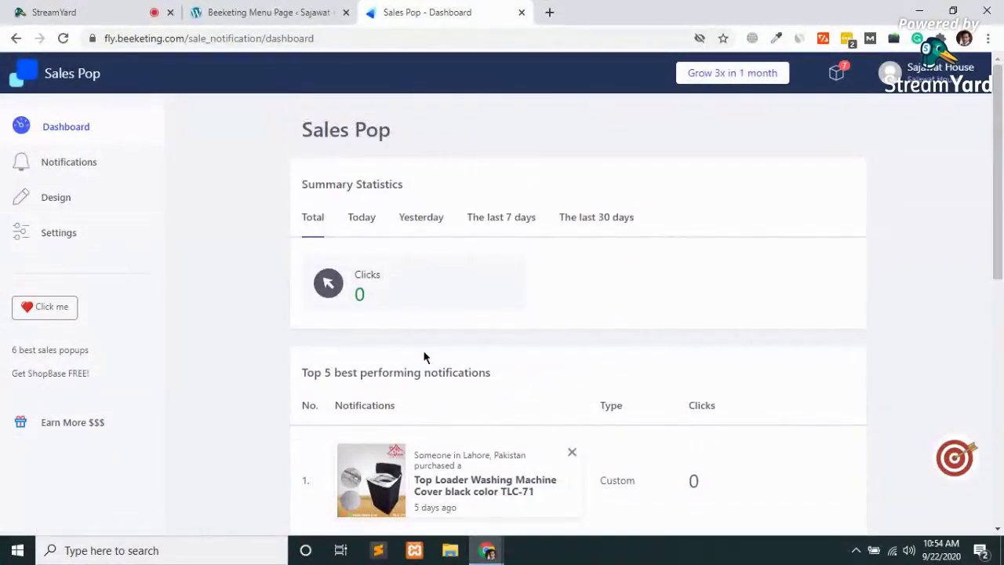
- View the summary click statistics for today, yesterday and the last 7 days
{"action": "left_click", "coordinate": [354, 222]}
{"action": "left_click", "coordinate": [434, 222]}
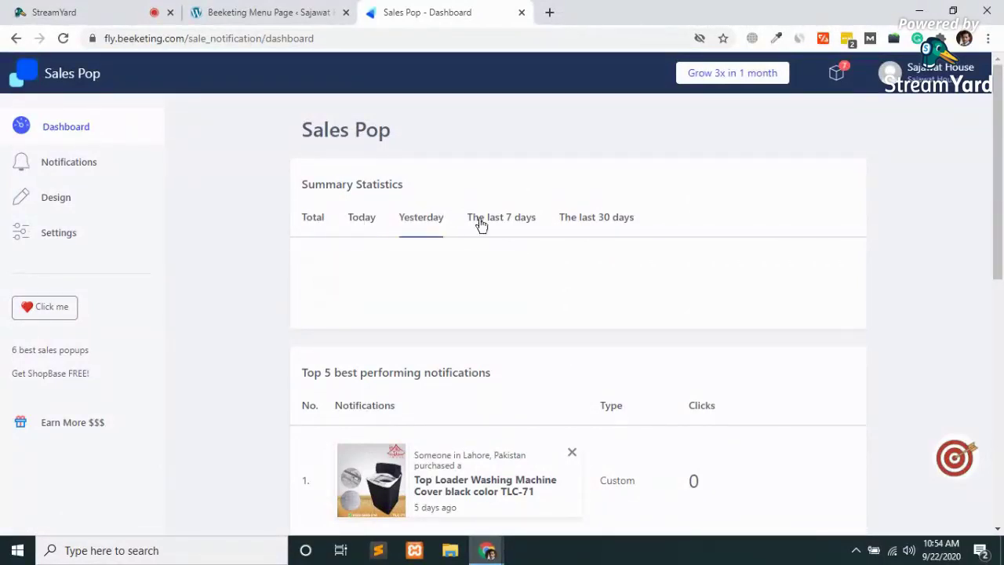
{"action": "left_click", "coordinate": [518, 222]}
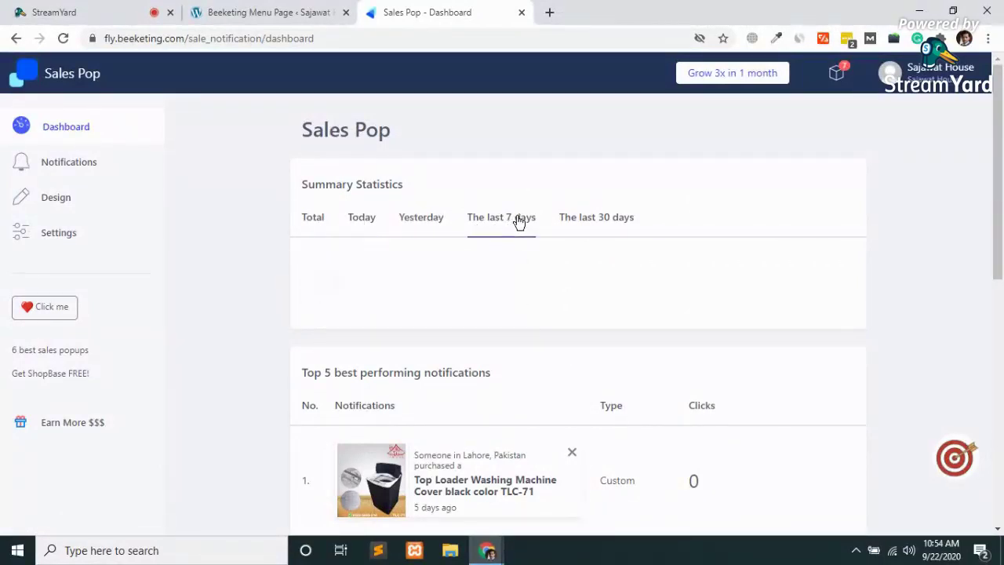
- View the summary click statistics for the last 30 days and for the total period
{"action": "left_click", "coordinate": [613, 226]}
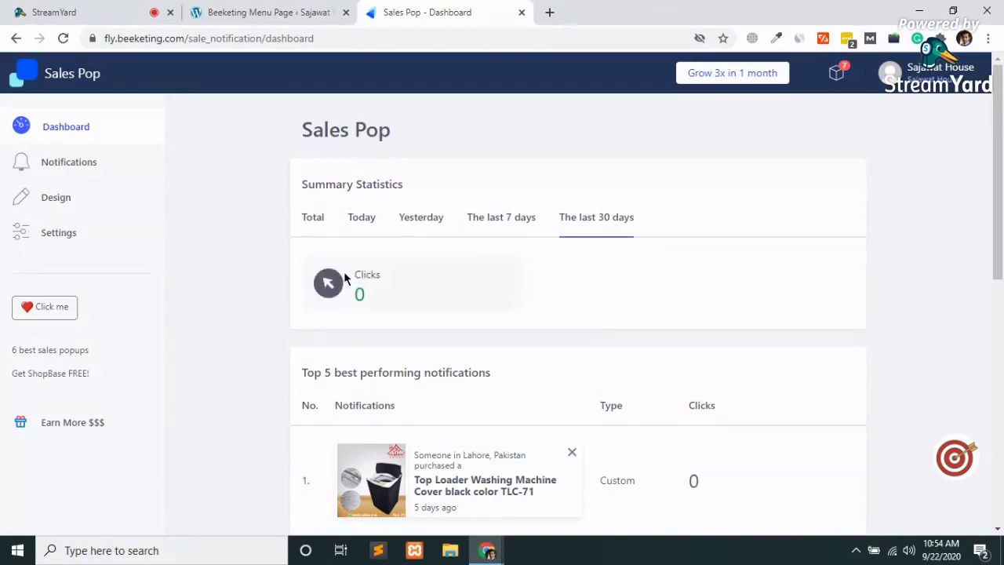
{"action": "left_click", "coordinate": [311, 230]}
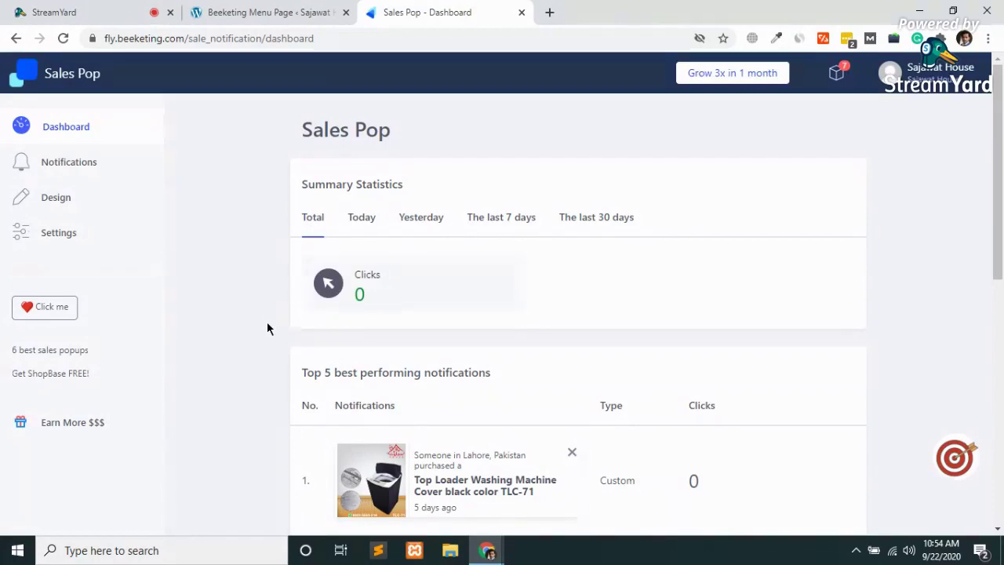
- Open the live store at sajawat.house in a new browser tab
{"action": "left_click", "coordinate": [549, 12]}
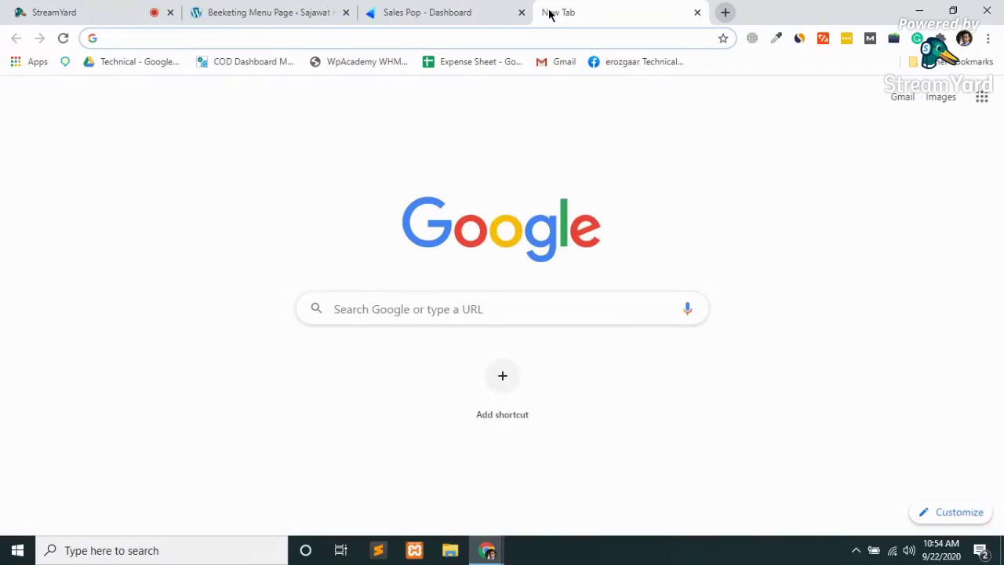
{"action": "type", "text": "saja"}
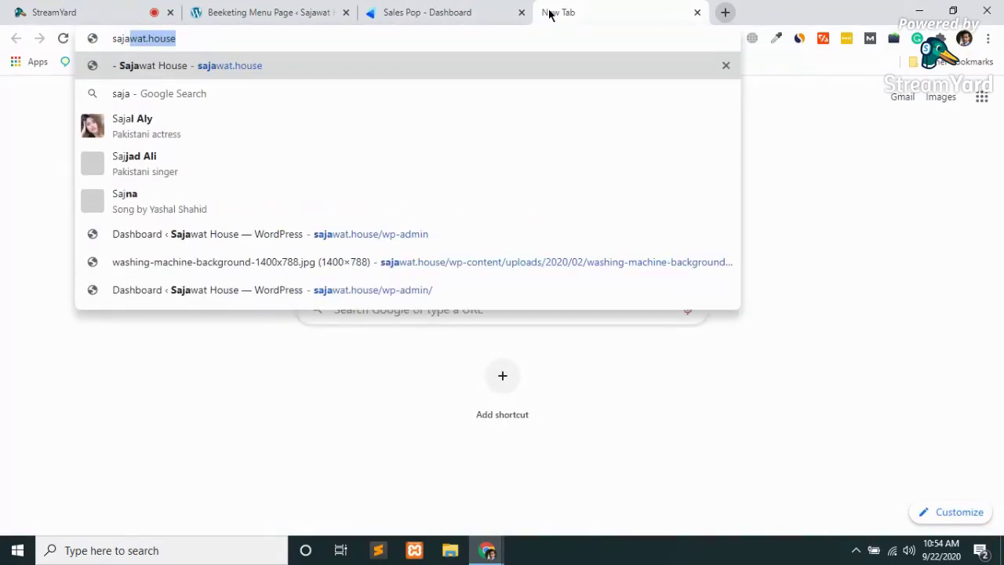
{"action": "key", "text": "Return"}
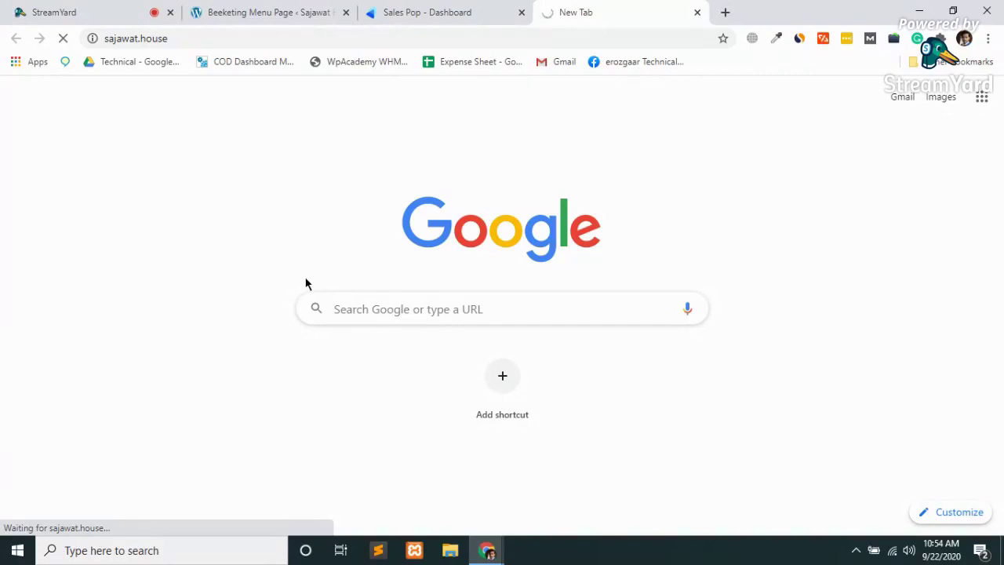
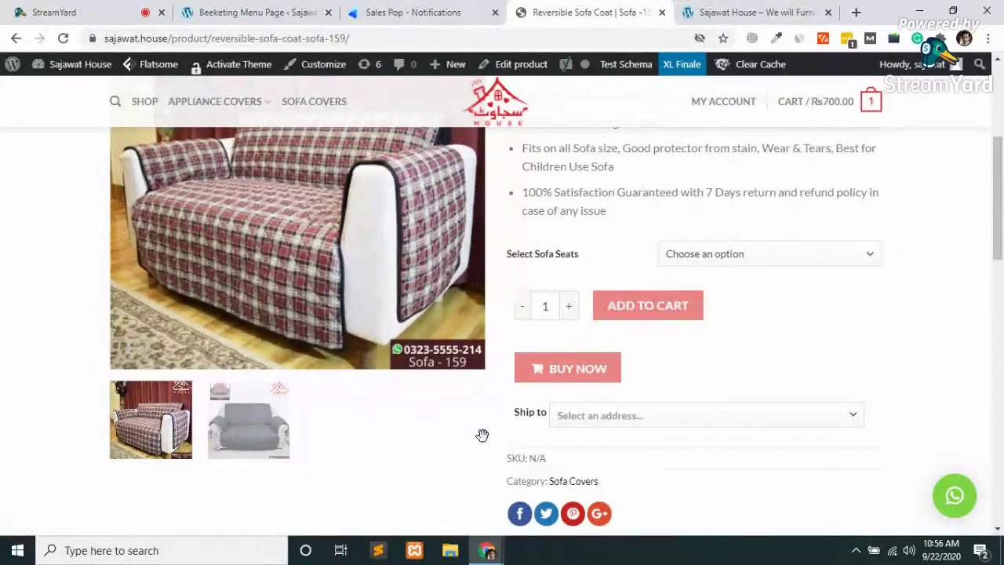
- Look over the Reversible Sofa Coat | Sofa -159 product page, from its description and purchase options to the additional information
{"action": "scroll", "coordinate": [483, 435], "scroll_direction": "down", "scroll_amount": 3}
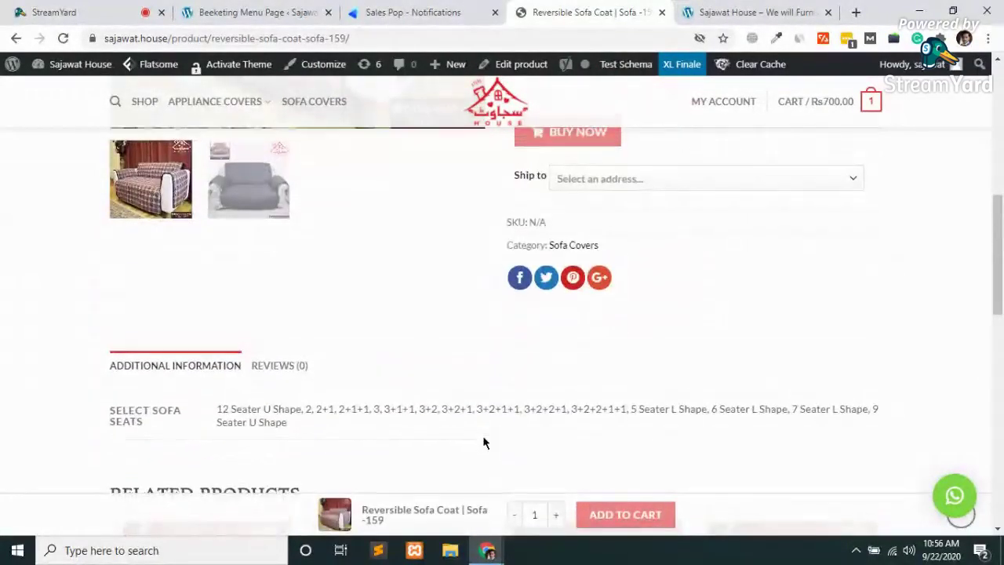
{"action": "scroll", "coordinate": [484, 443], "scroll_direction": "up", "scroll_amount": 3}
{"action": "scroll", "coordinate": [484, 443], "scroll_direction": "up", "scroll_amount": 5}
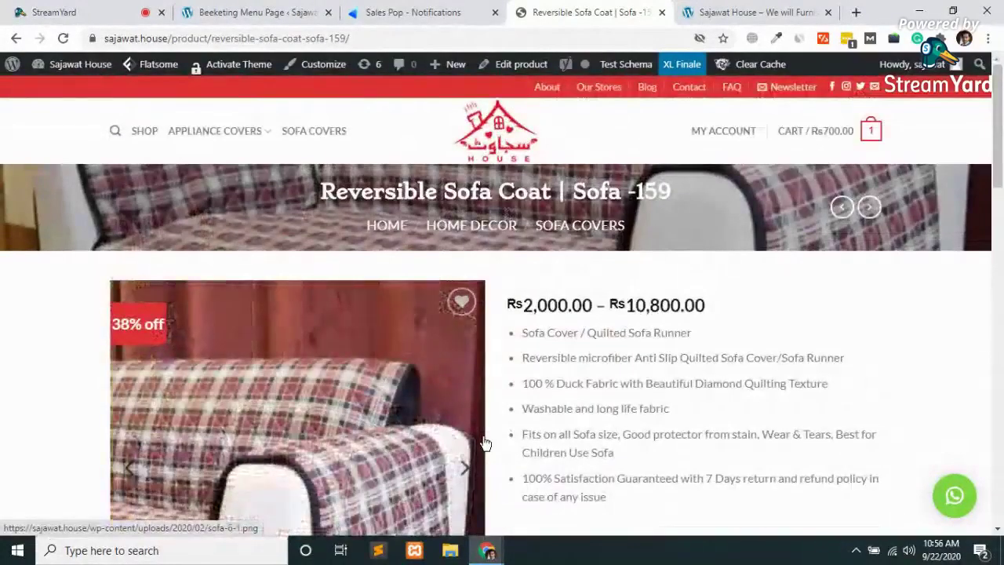
{"action": "scroll", "coordinate": [484, 443], "scroll_direction": "down", "scroll_amount": 1}
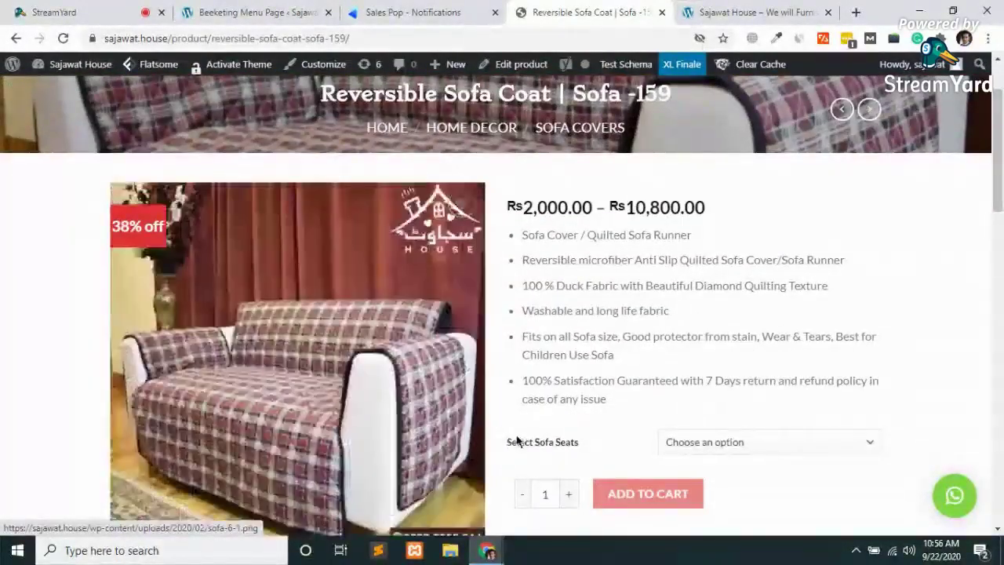
{"action": "scroll", "coordinate": [516, 441], "scroll_direction": "down", "scroll_amount": 2}
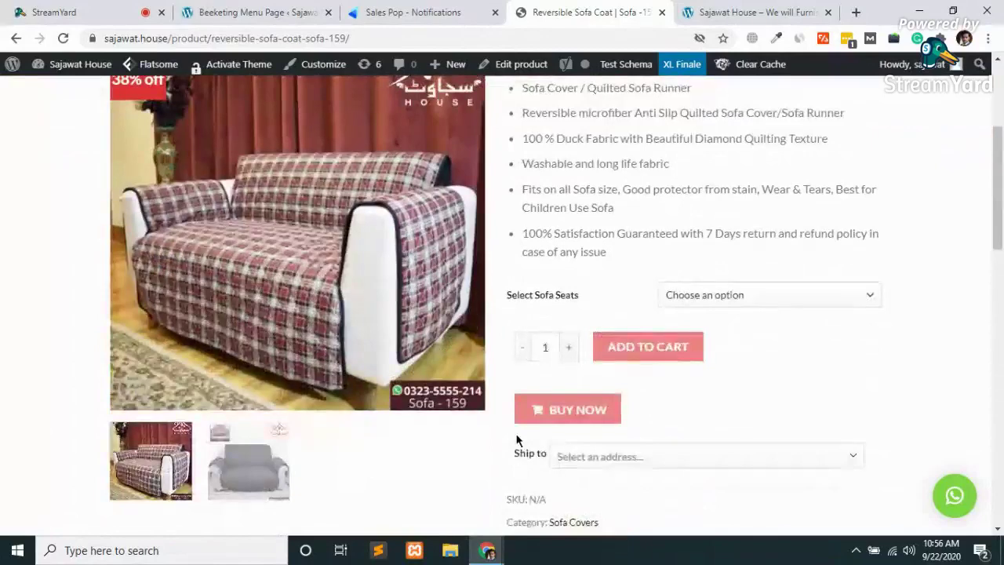
{"action": "scroll", "coordinate": [517, 439], "scroll_direction": "up", "scroll_amount": 2}
- Switch to the seogrowth.tools store homepage and open the Top Loader Washing Machine Cover black color TLC-71 product
{"action": "left_click", "coordinate": [721, 10]}
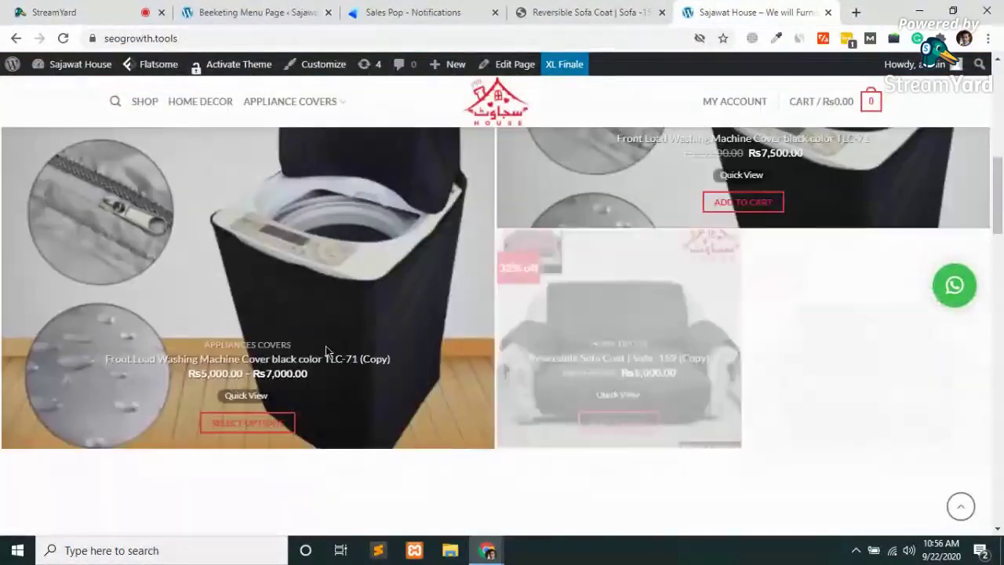
{"action": "scroll", "coordinate": [327, 351], "scroll_direction": "down", "scroll_amount": 5}
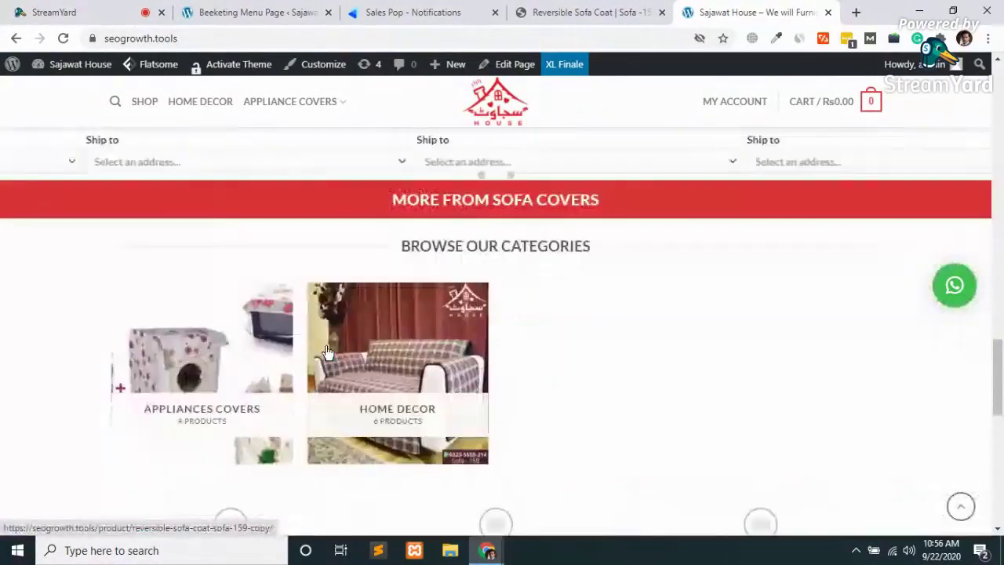
{"action": "scroll", "coordinate": [444, 278], "scroll_direction": "up", "scroll_amount": 3}
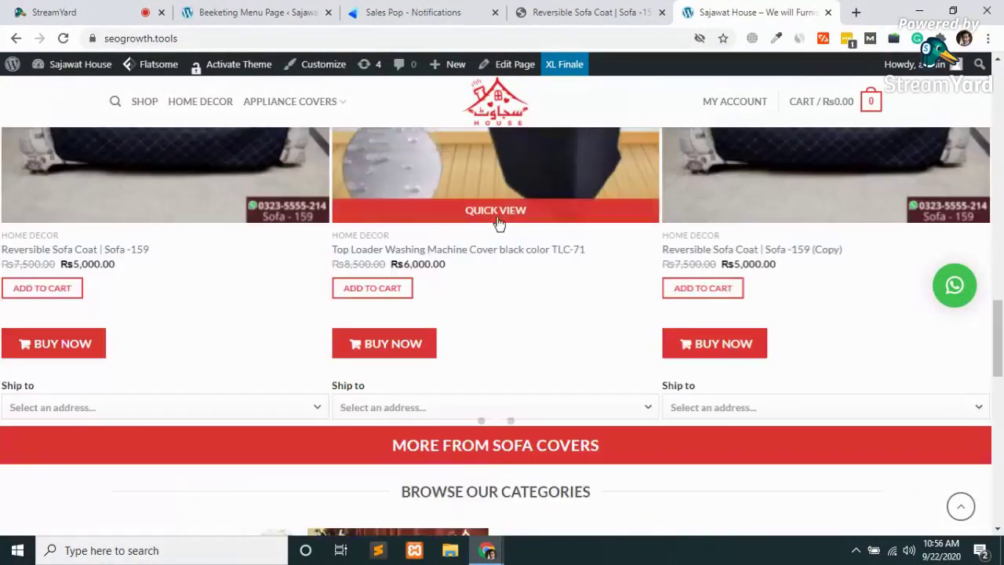
{"action": "left_click", "coordinate": [393, 290]}
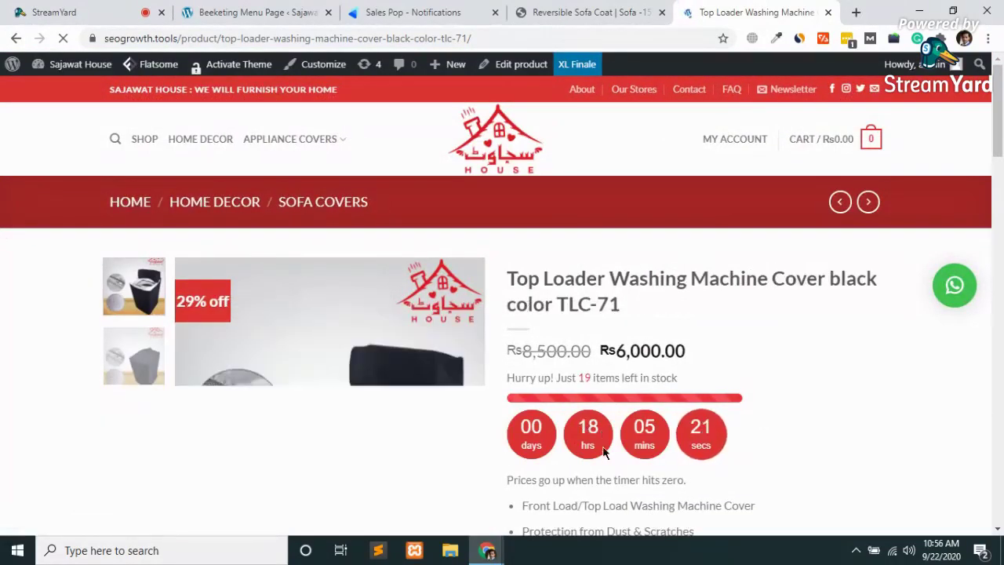
- Return to the Reversible Sofa Coat product page on sajawat.house and examine it down to the related products and footer
{"action": "key", "text": "ctrl+shift+Tab"}
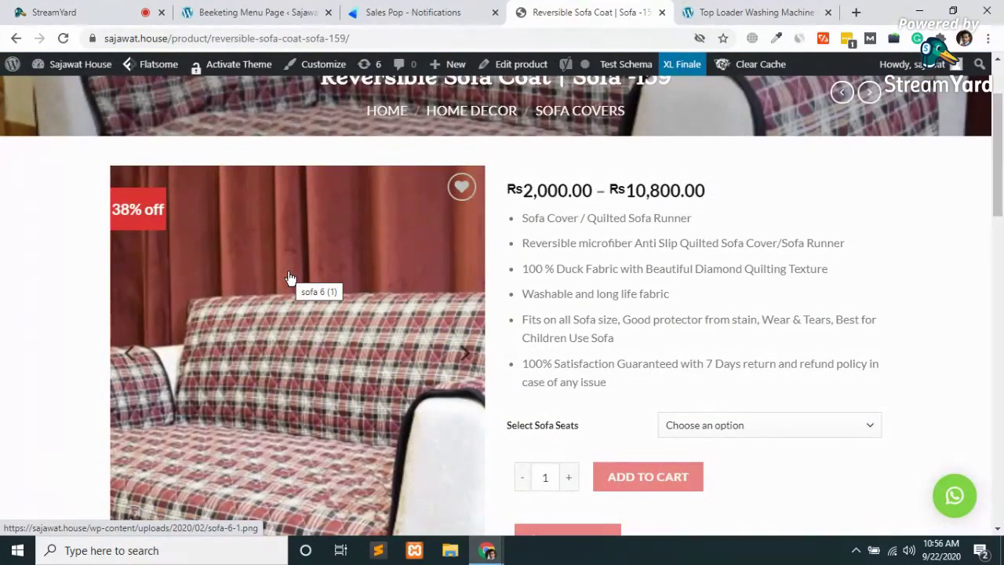
{"action": "scroll", "coordinate": [613, 353], "scroll_direction": "down", "scroll_amount": 4}
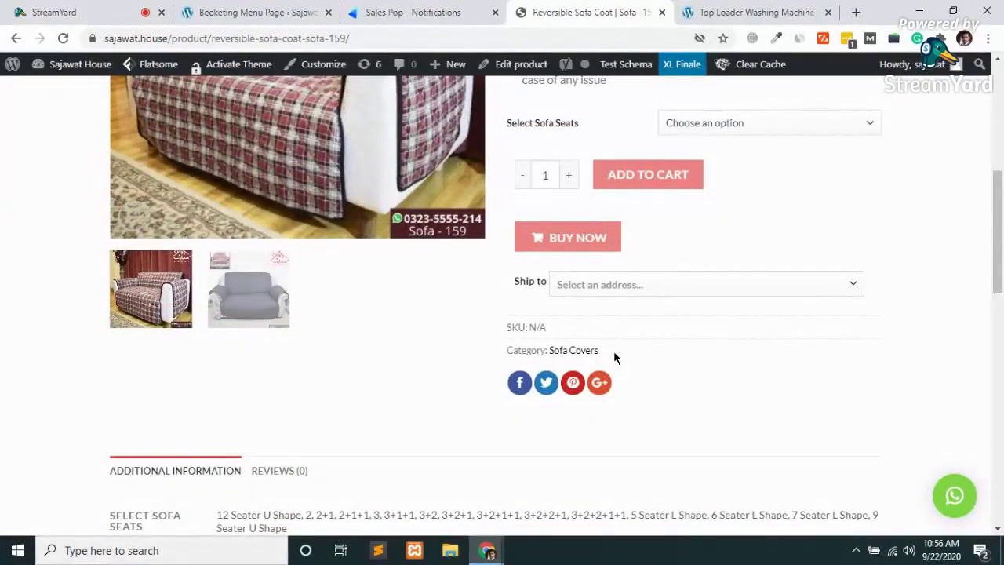
{"action": "scroll", "coordinate": [614, 352], "scroll_direction": "down", "scroll_amount": 5}
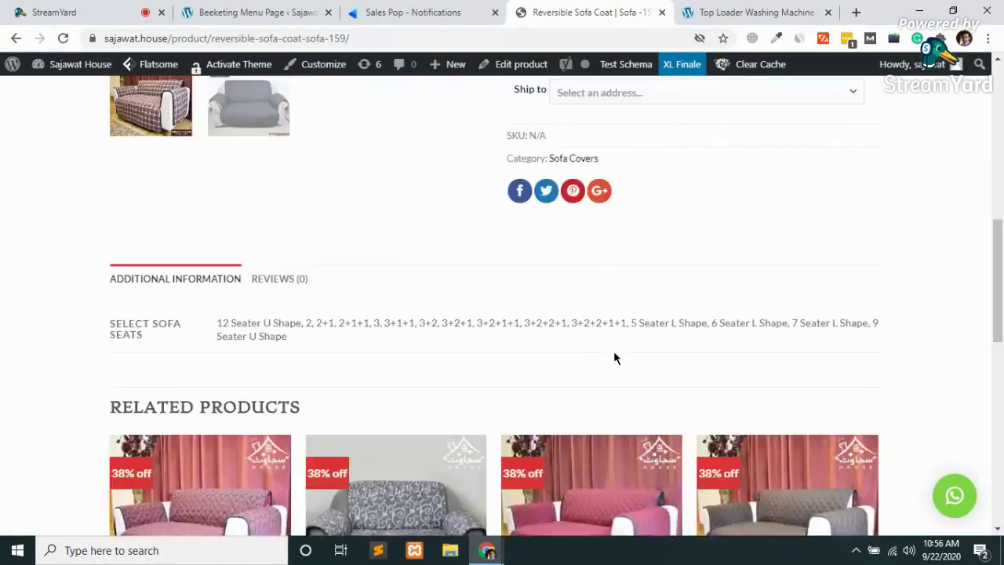
{"action": "scroll", "coordinate": [616, 359], "scroll_direction": "down", "scroll_amount": 1}
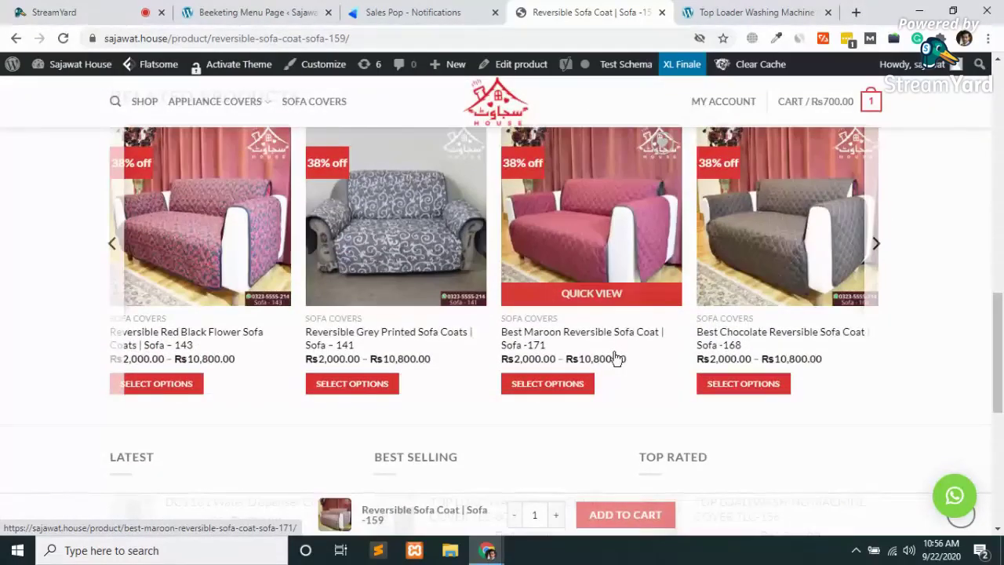
{"action": "scroll", "coordinate": [615, 358], "scroll_direction": "down", "scroll_amount": 4}
{"action": "scroll", "coordinate": [616, 359], "scroll_direction": "down", "scroll_amount": 2}
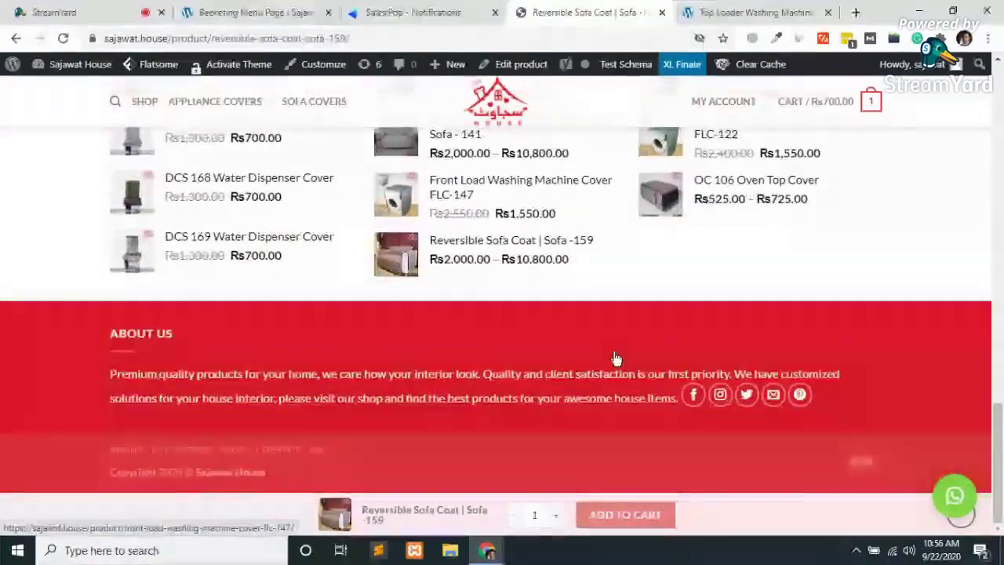
{"action": "scroll", "coordinate": [616, 358], "scroll_direction": "up", "scroll_amount": 10}
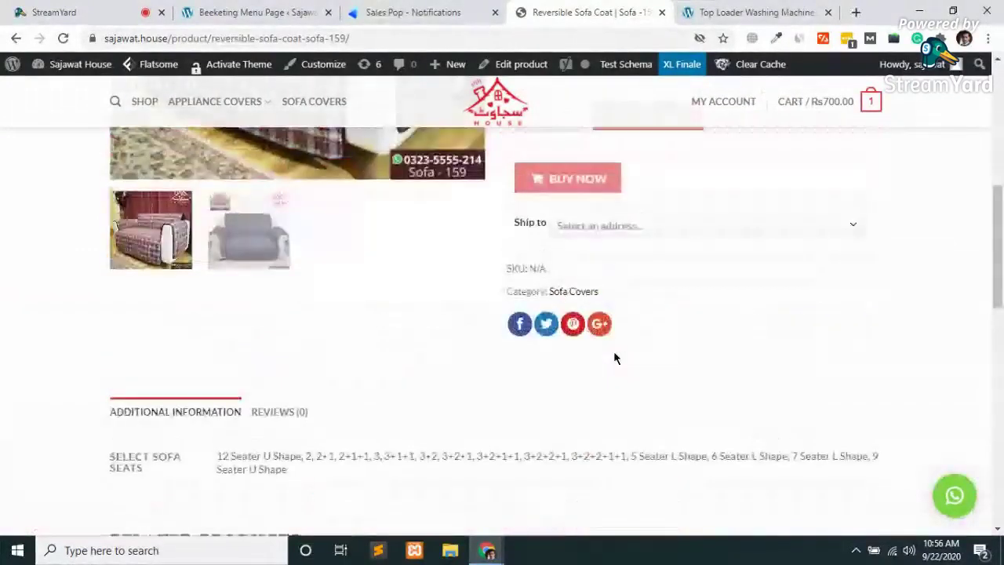
{"action": "scroll", "coordinate": [615, 359], "scroll_direction": "up", "scroll_amount": 2}
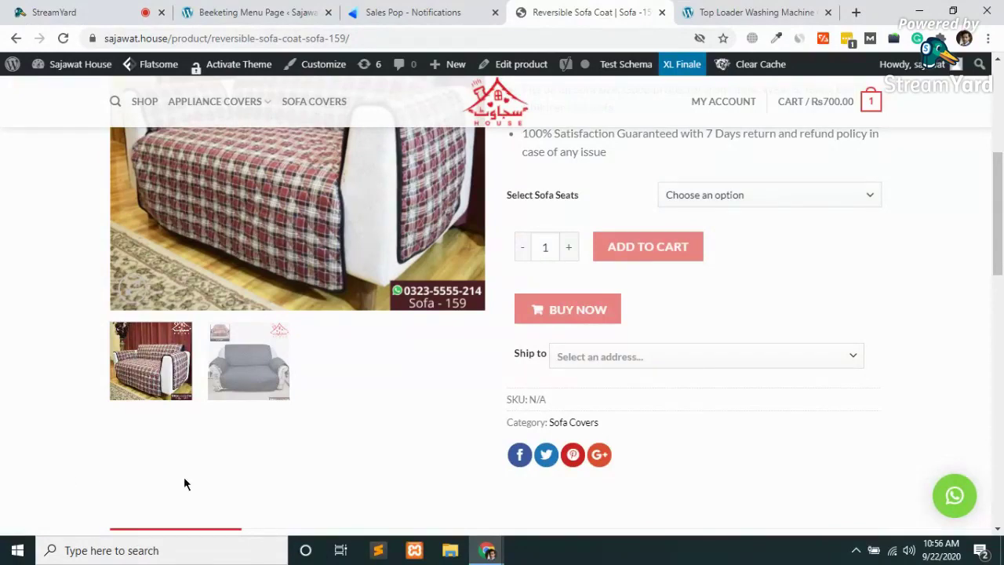
{"action": "scroll", "coordinate": [184, 480], "scroll_direction": "up", "scroll_amount": 2}
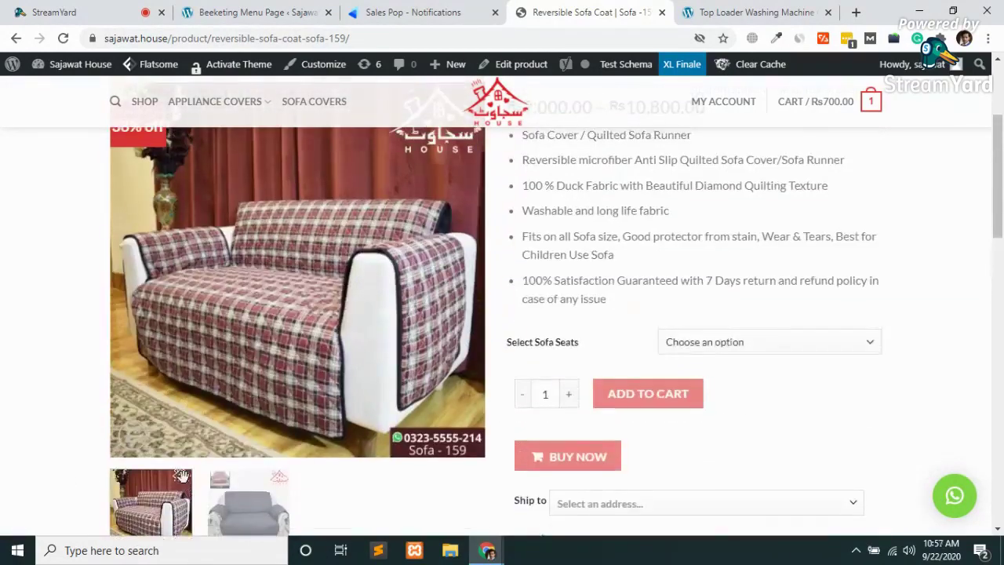
{"action": "scroll", "coordinate": [34, 403], "scroll_direction": "up", "scroll_amount": 3}
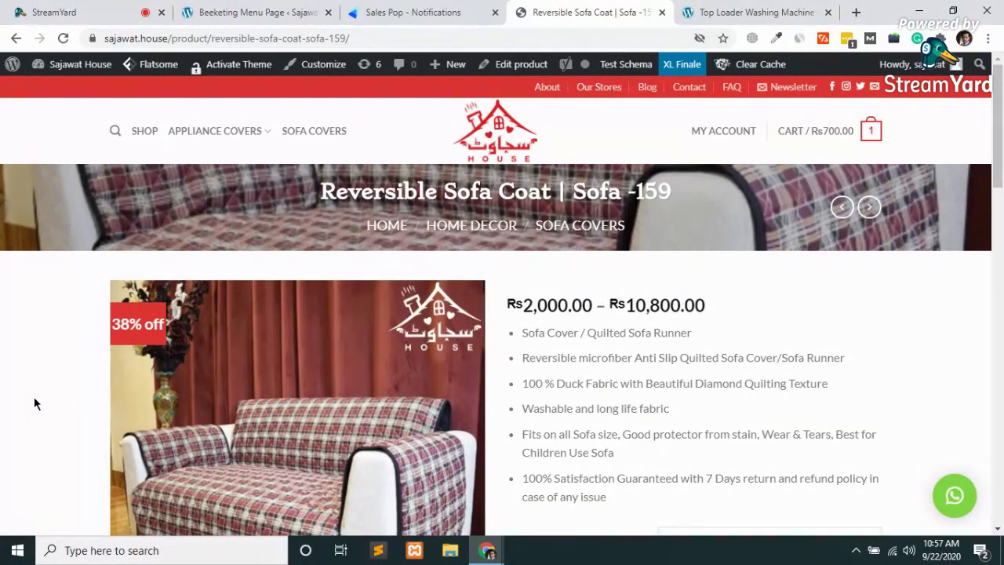
- Revisit the Sales Pop notifications and the WordPress admin page, and close the Sales Pop notifications page
{"action": "left_click", "coordinate": [371, 9]}
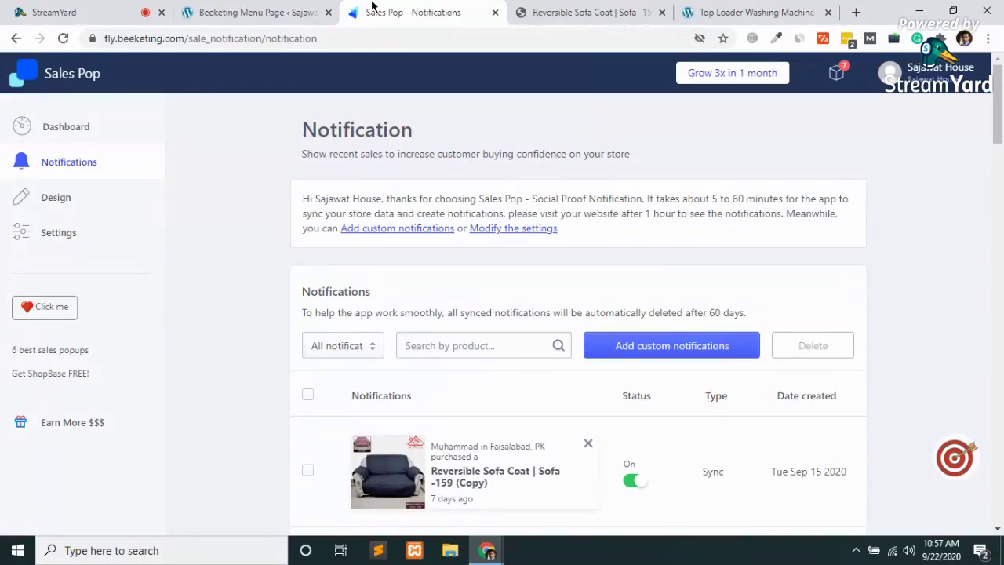
{"action": "left_click", "coordinate": [269, 11]}
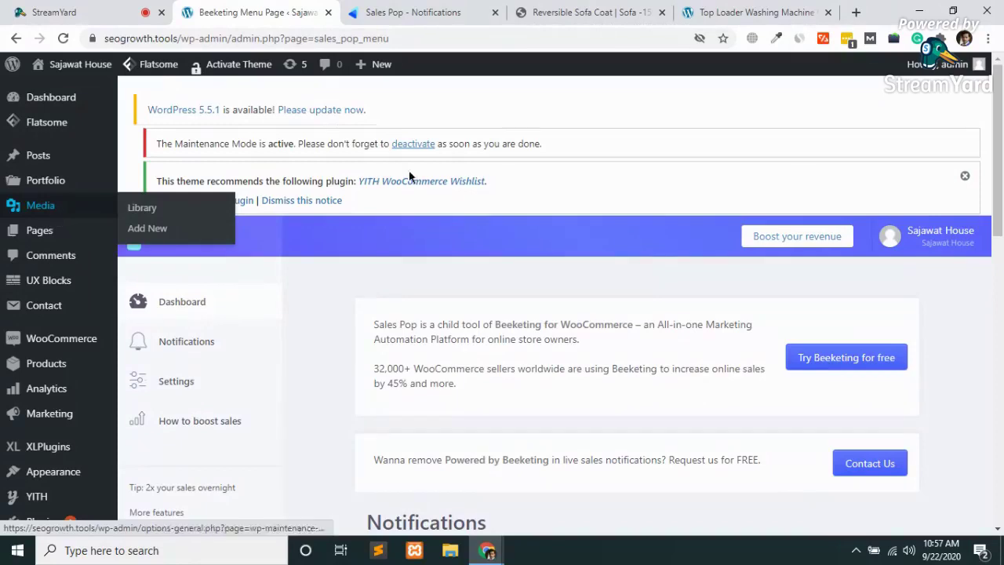
{"action": "mouse_move", "coordinate": [105, 175]}
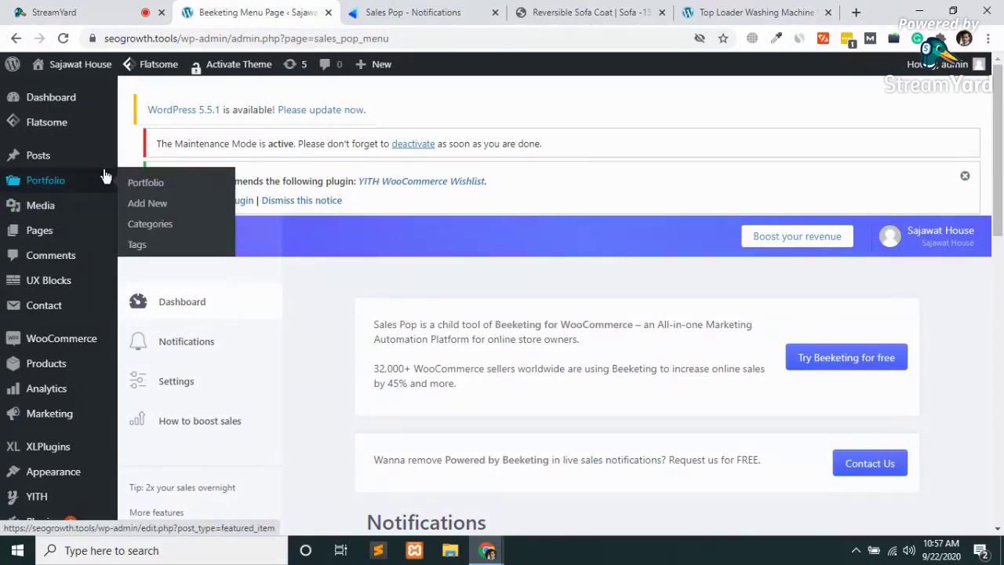
{"action": "mouse_move", "coordinate": [67, 162]}
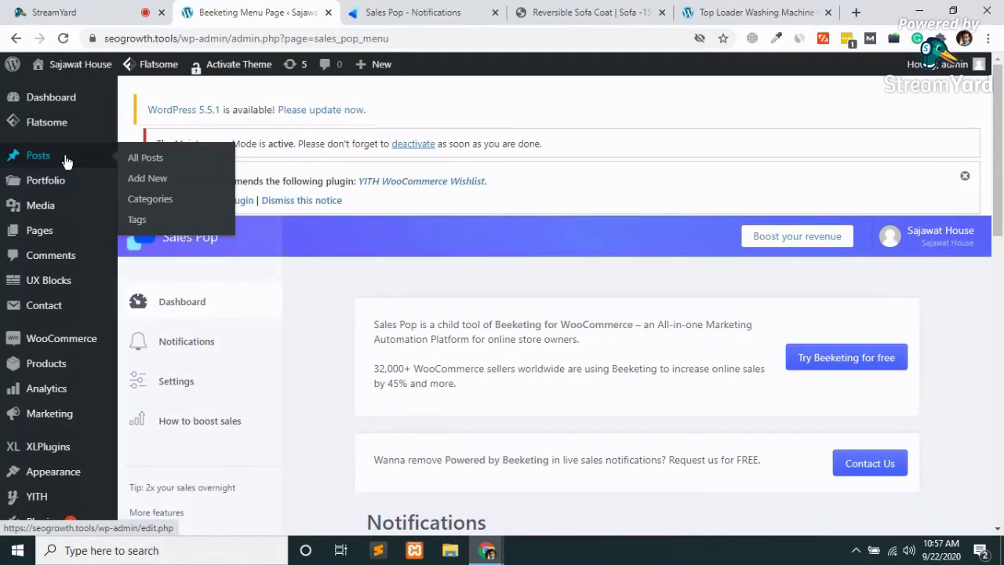
{"action": "left_click", "coordinate": [471, 8]}
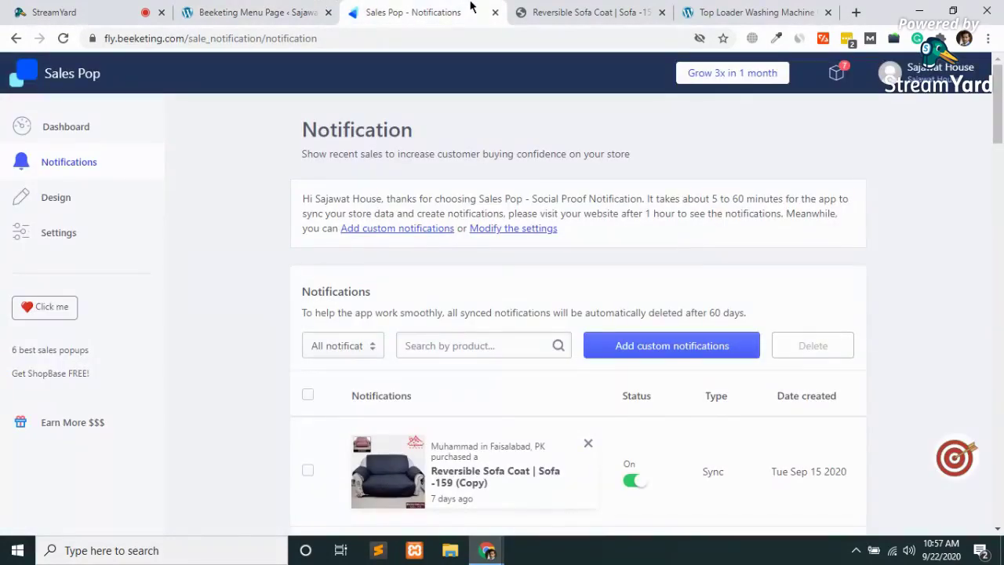
{"action": "left_click", "coordinate": [495, 14]}
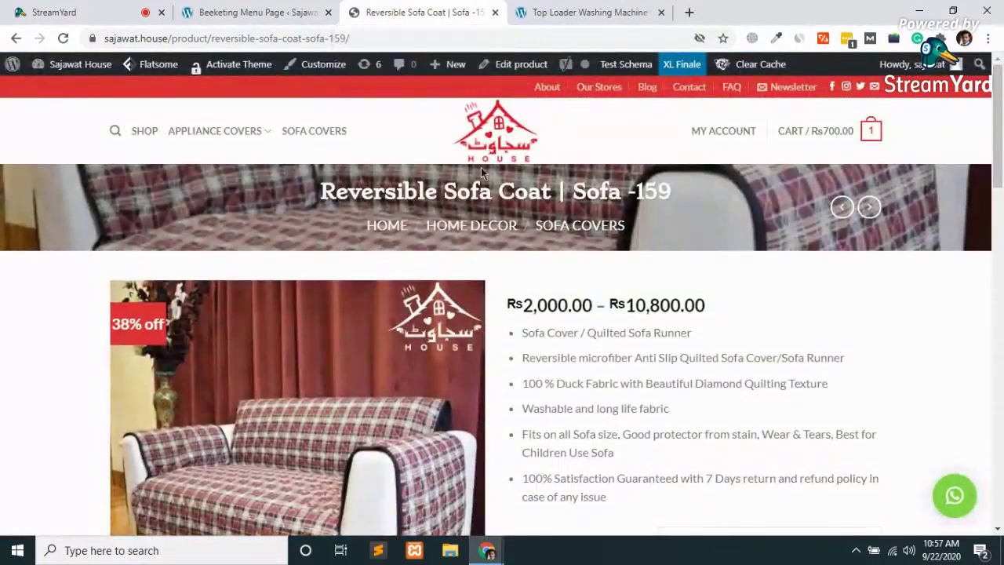
- Open the store's Sofa Covers category from the Reversible Sofa Coat page and browse the listed sofa coats
{"action": "scroll", "coordinate": [537, 312], "scroll_direction": "down", "scroll_amount": 3}
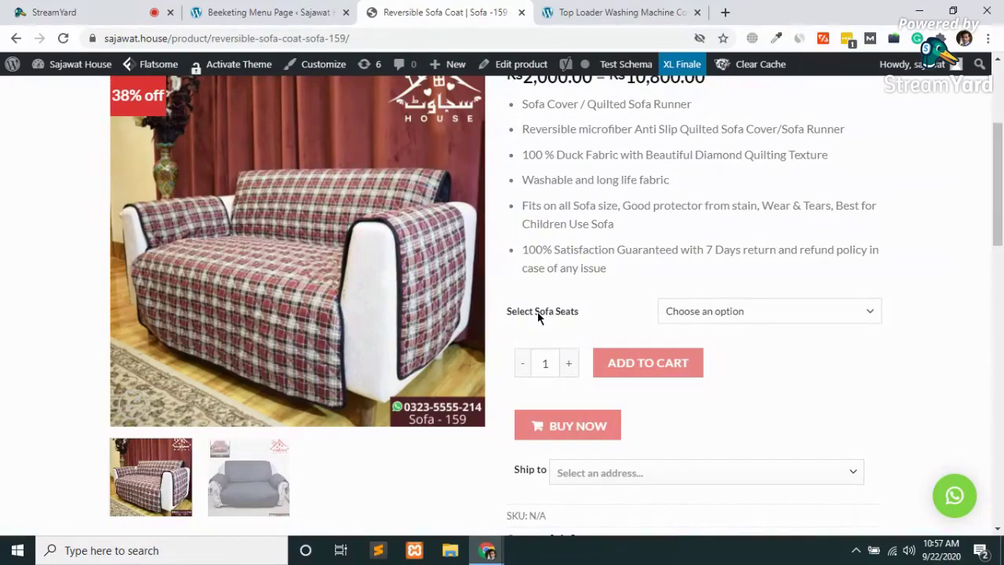
{"action": "scroll", "coordinate": [538, 316], "scroll_direction": "up", "scroll_amount": 3}
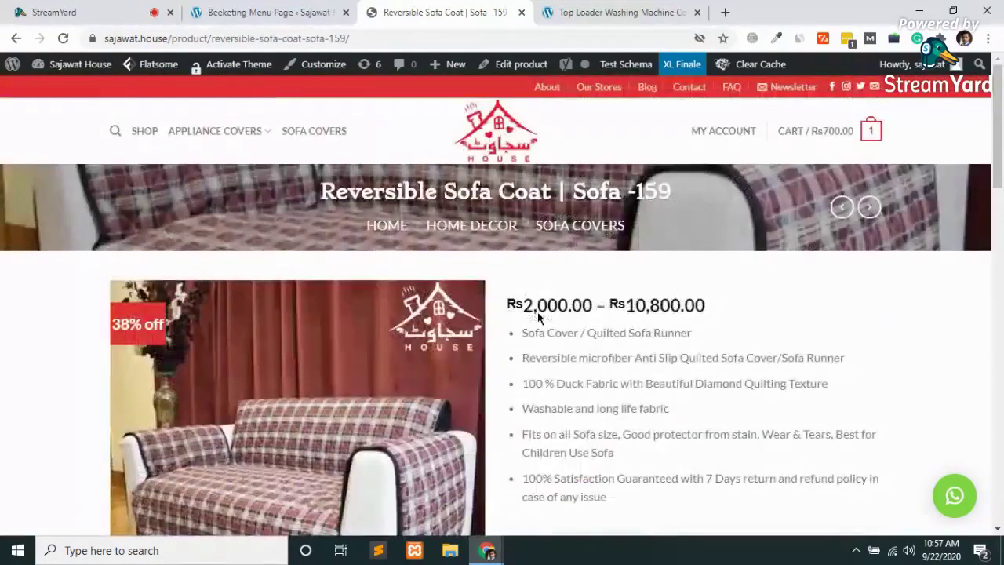
{"action": "left_click", "coordinate": [322, 131]}
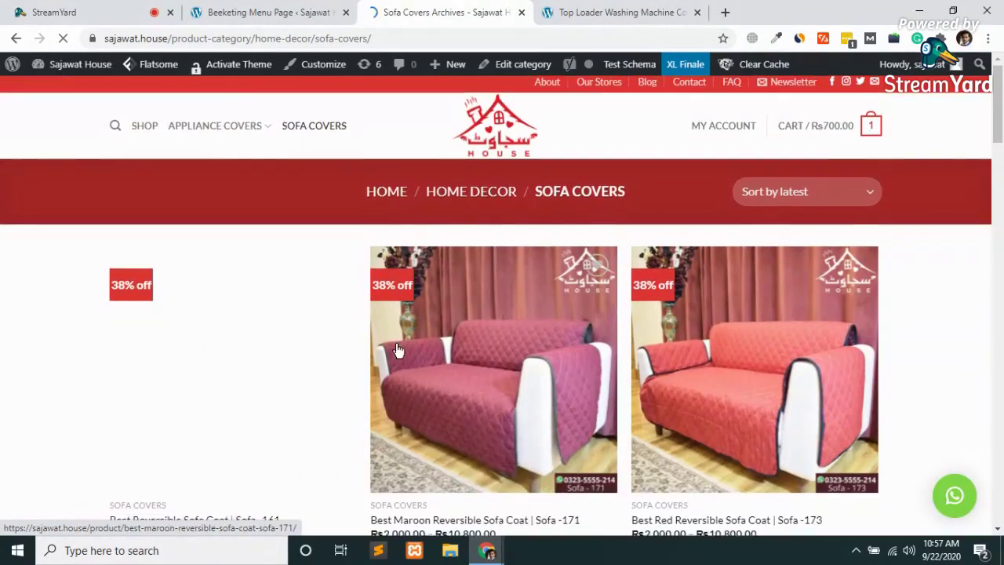
{"action": "scroll", "coordinate": [399, 351], "scroll_direction": "down", "scroll_amount": 3}
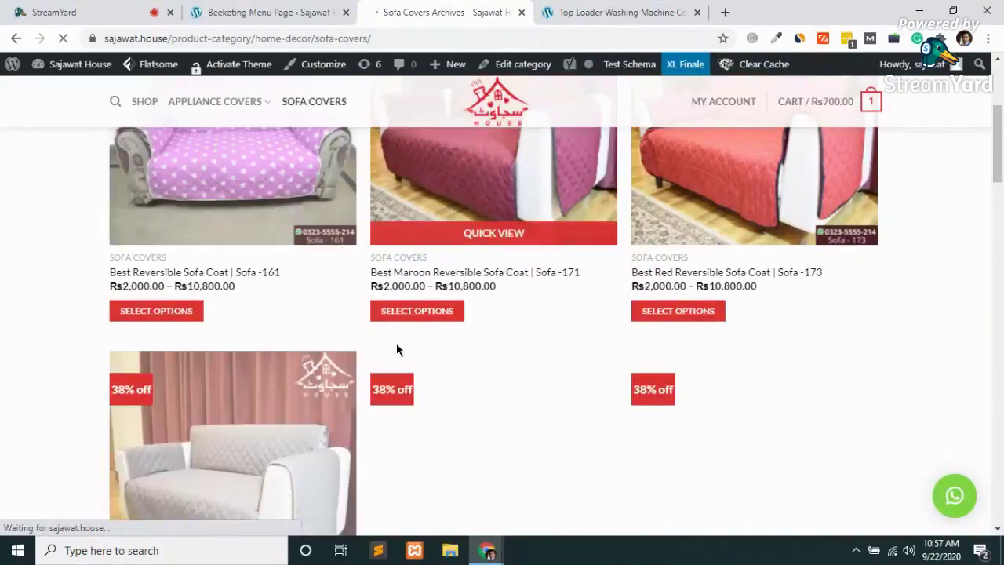
{"action": "scroll", "coordinate": [396, 350], "scroll_direction": "down", "scroll_amount": 1}
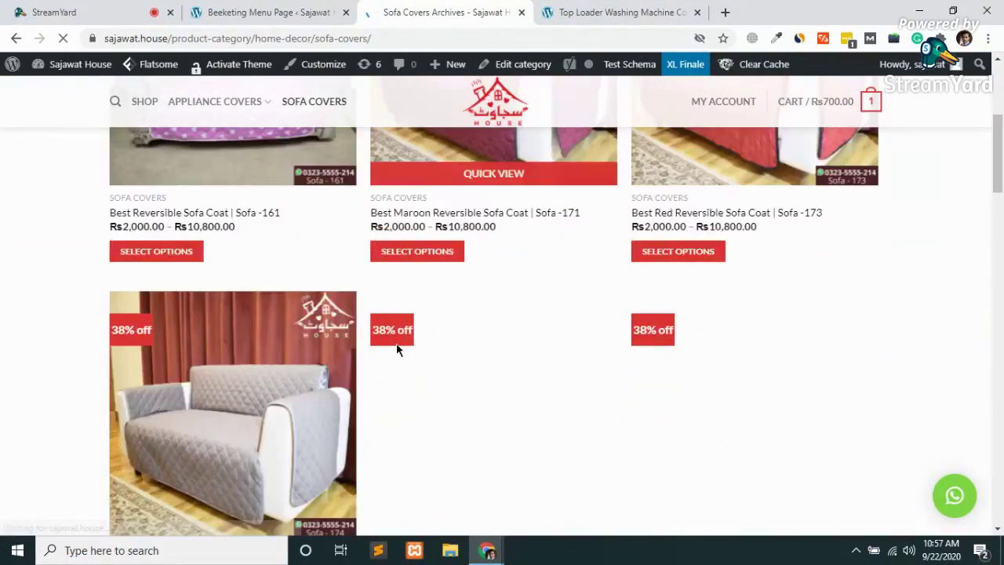
{"action": "scroll", "coordinate": [397, 350], "scroll_direction": "down", "scroll_amount": 2}
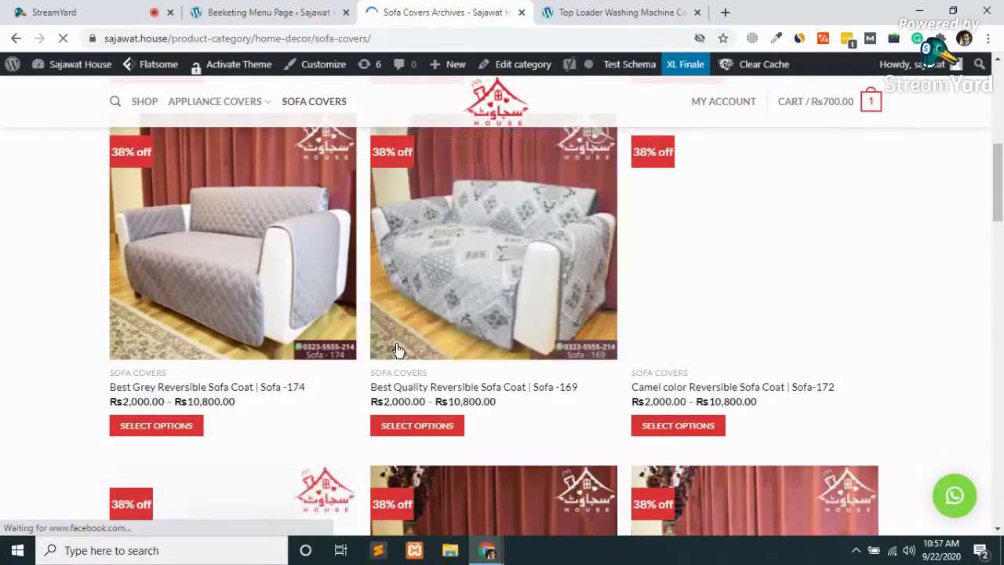
- Examine the remaining products in the Sofa Covers category down to the footer and return to the start of the page
{"action": "scroll", "coordinate": [397, 350], "scroll_direction": "down", "scroll_amount": 1}
{"action": "scroll", "coordinate": [397, 350], "scroll_direction": "down", "scroll_amount": 3}
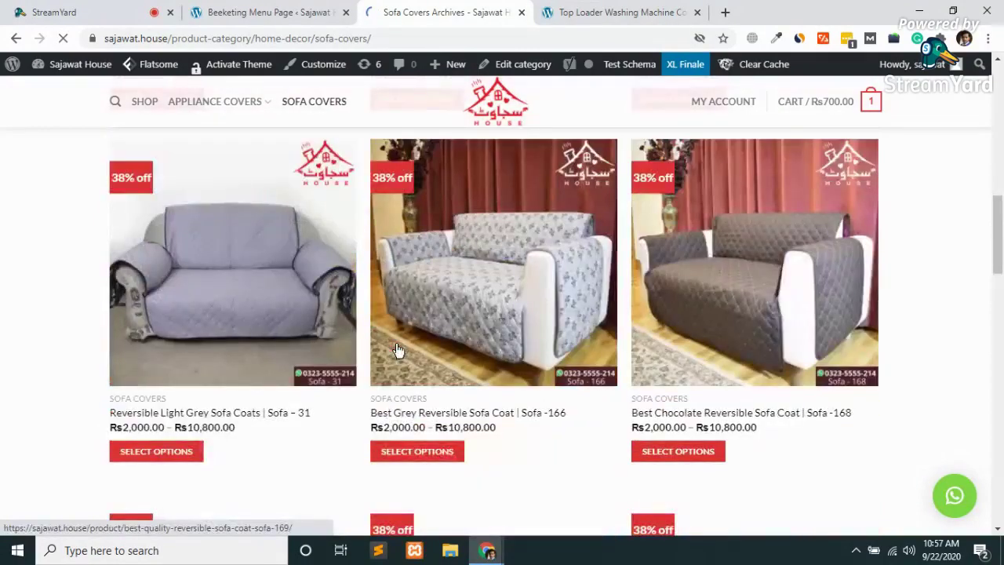
{"action": "scroll", "coordinate": [397, 350], "scroll_direction": "down", "scroll_amount": 7}
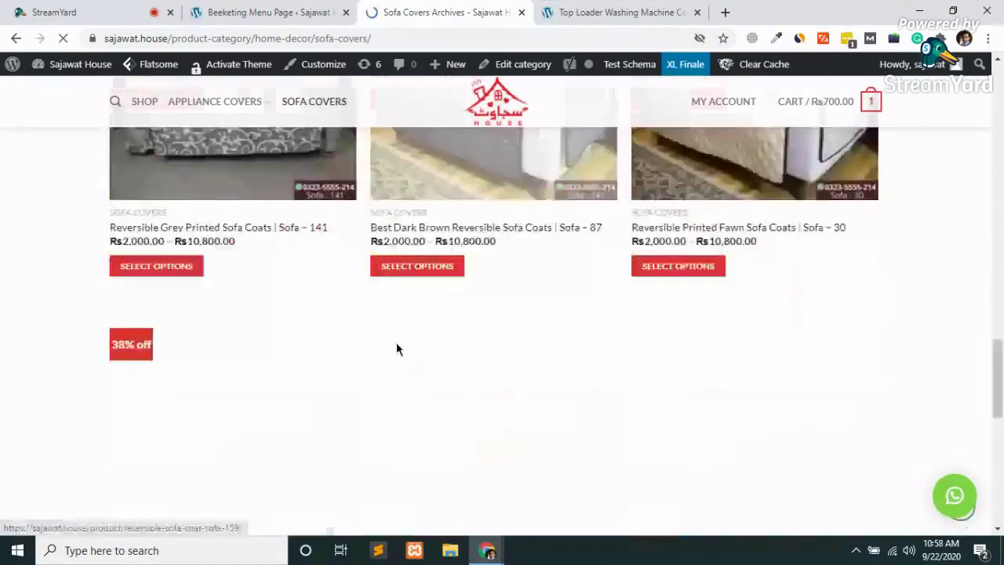
{"action": "scroll", "coordinate": [396, 342], "scroll_direction": "down", "scroll_amount": 5}
{"action": "scroll", "coordinate": [396, 350], "scroll_direction": "down", "scroll_amount": 2}
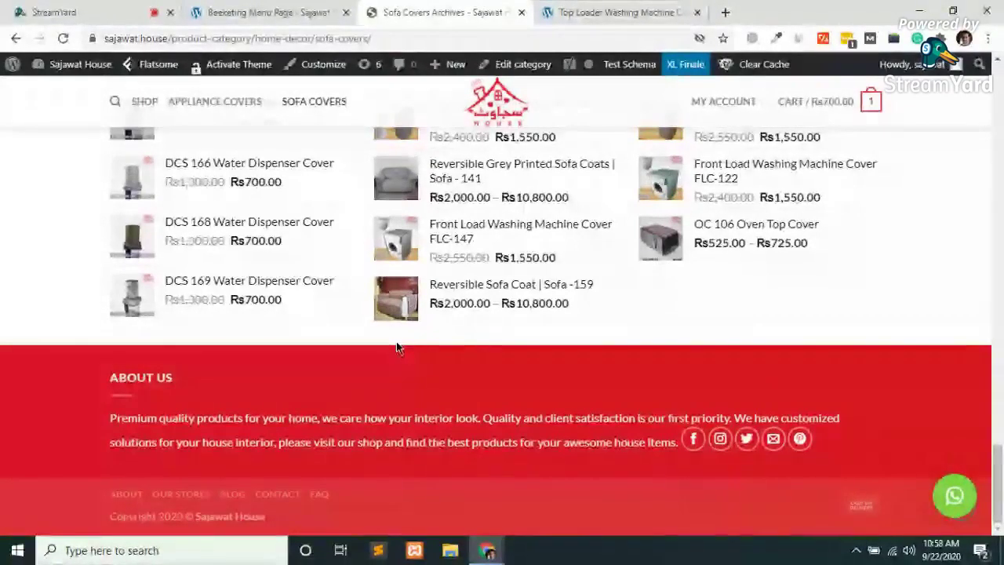
{"action": "scroll", "coordinate": [396, 348], "scroll_direction": "up", "scroll_amount": 15}
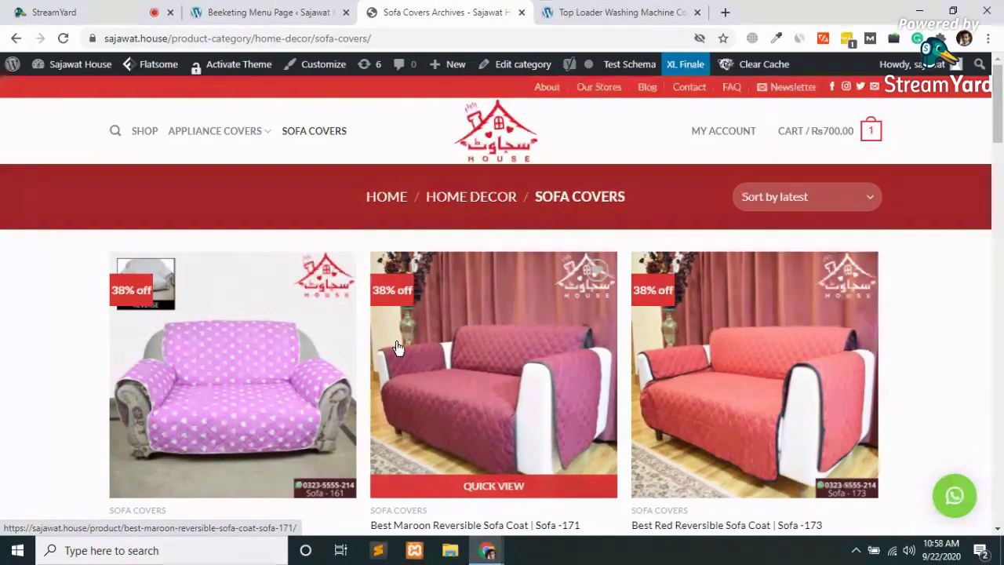
- Check the storefront header's Appliance Covers categories, the cart contents and the account options
{"action": "mouse_move", "coordinate": [255, 140]}
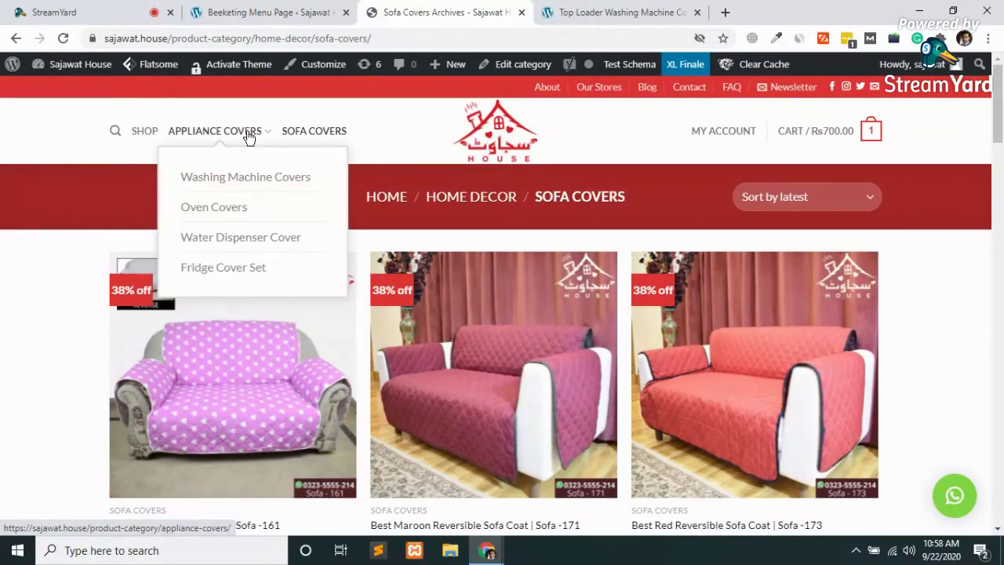
{"action": "left_click", "coordinate": [226, 271]}
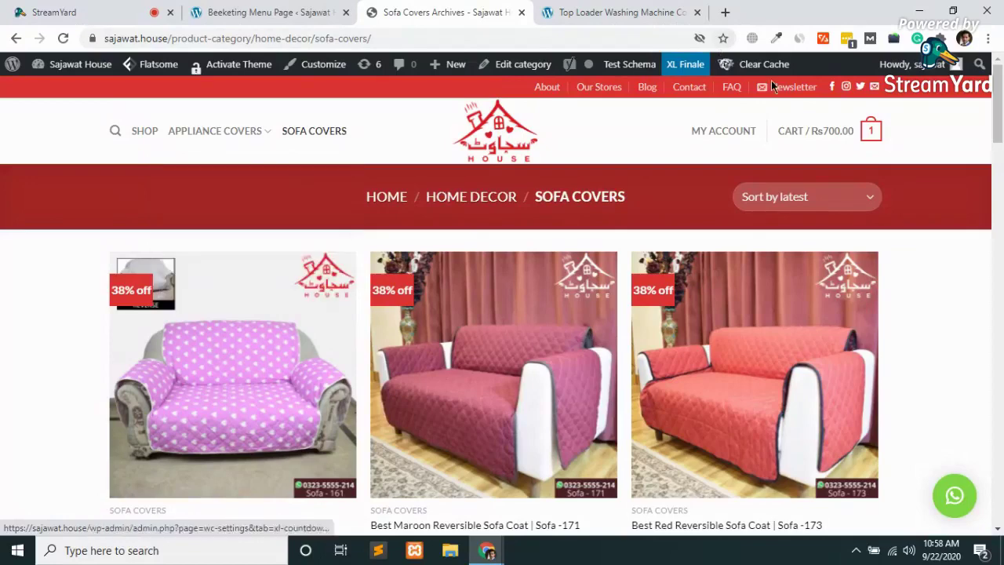
{"action": "mouse_move", "coordinate": [867, 133]}
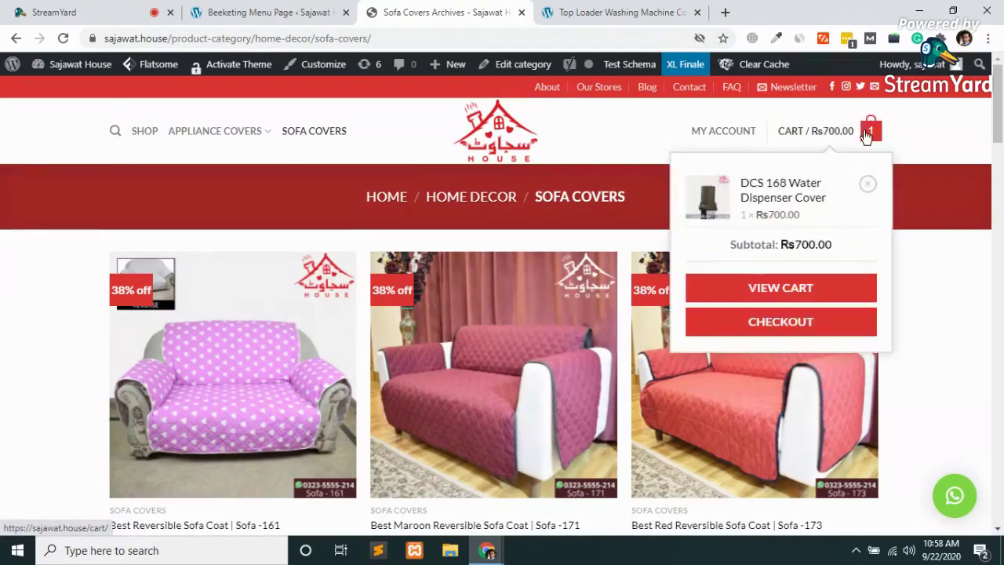
{"action": "mouse_move", "coordinate": [695, 131]}
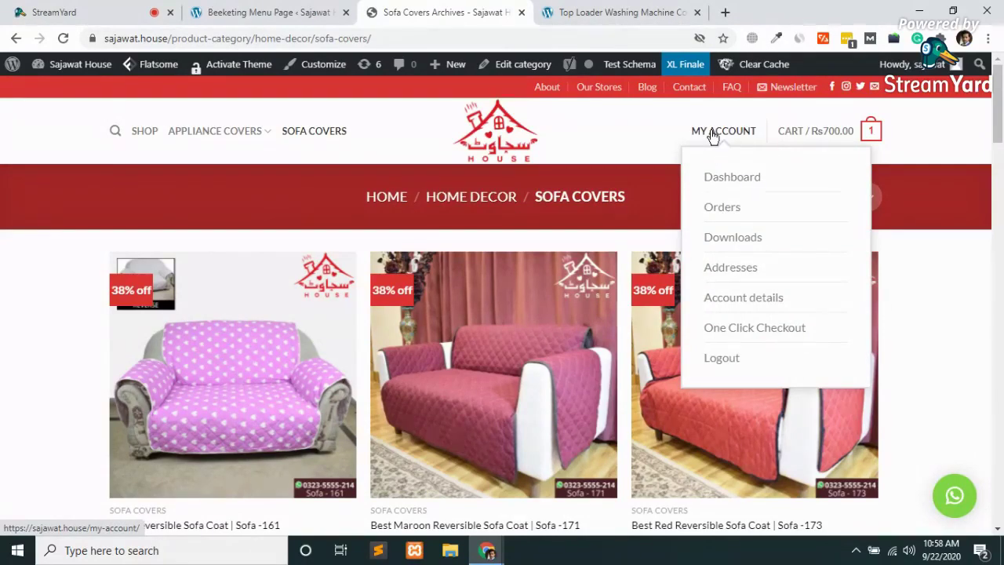
- Open the sajawat.house homepage in a new incognito window
{"action": "key", "text": "ctrl+shift+n"}
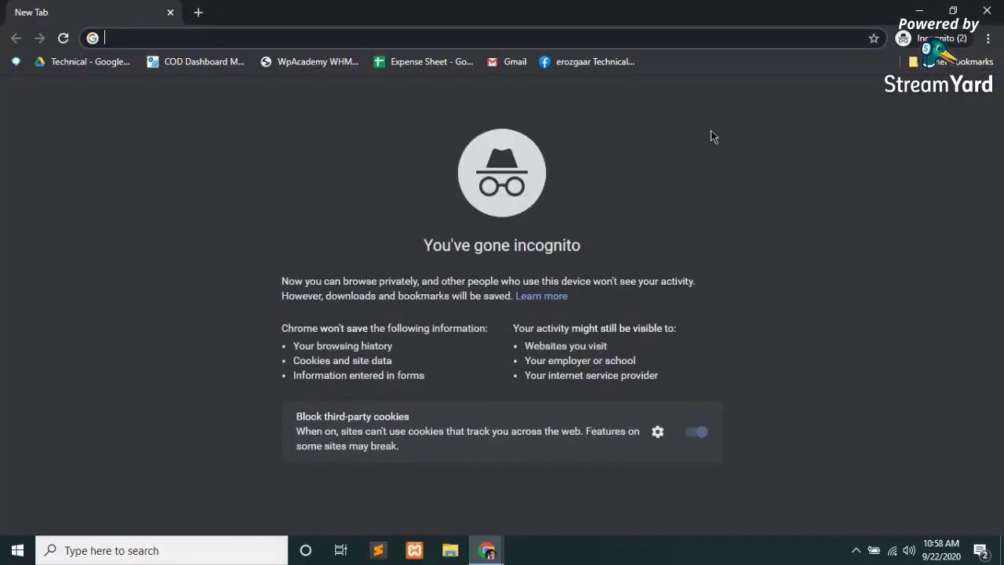
{"action": "type", "text": "saj"}
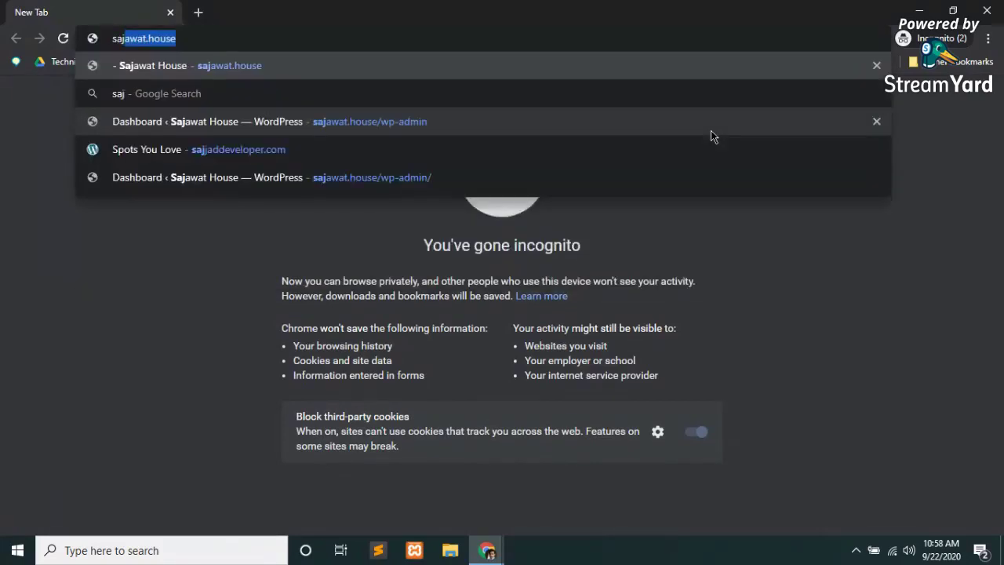
{"action": "key", "text": "Return"}
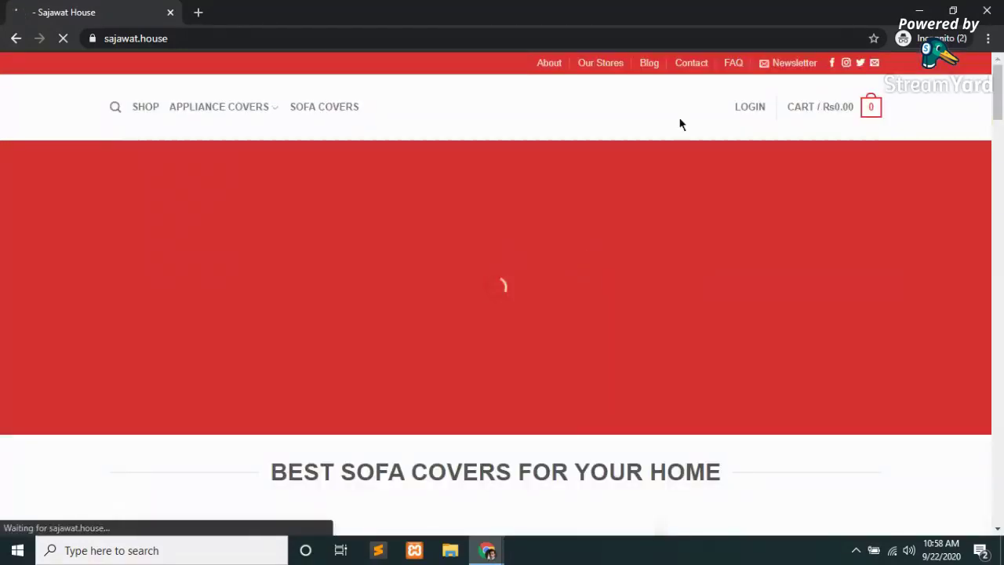
- Open the storefront's login and registration form and dismiss the Reversible Sofa Coat sales notification
{"action": "left_click", "coordinate": [752, 108]}
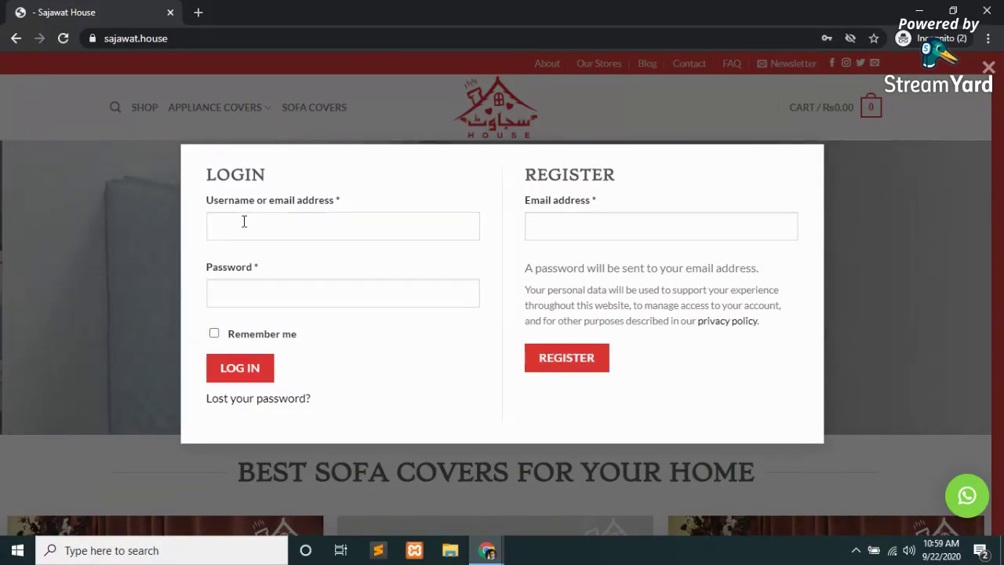
{"action": "left_click", "coordinate": [244, 222]}
{"action": "left_click", "coordinate": [319, 191]}
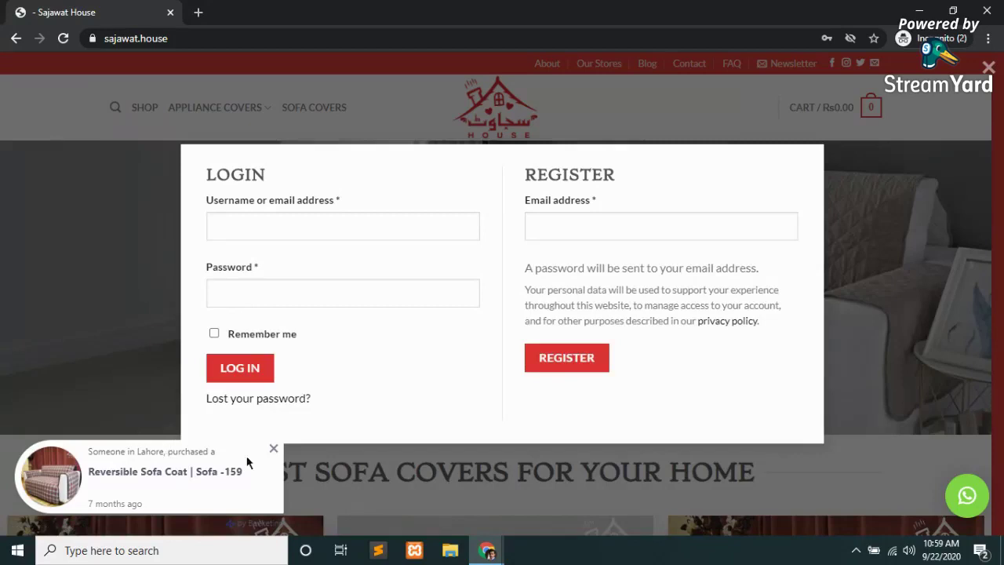
{"action": "left_click", "coordinate": [273, 449]}
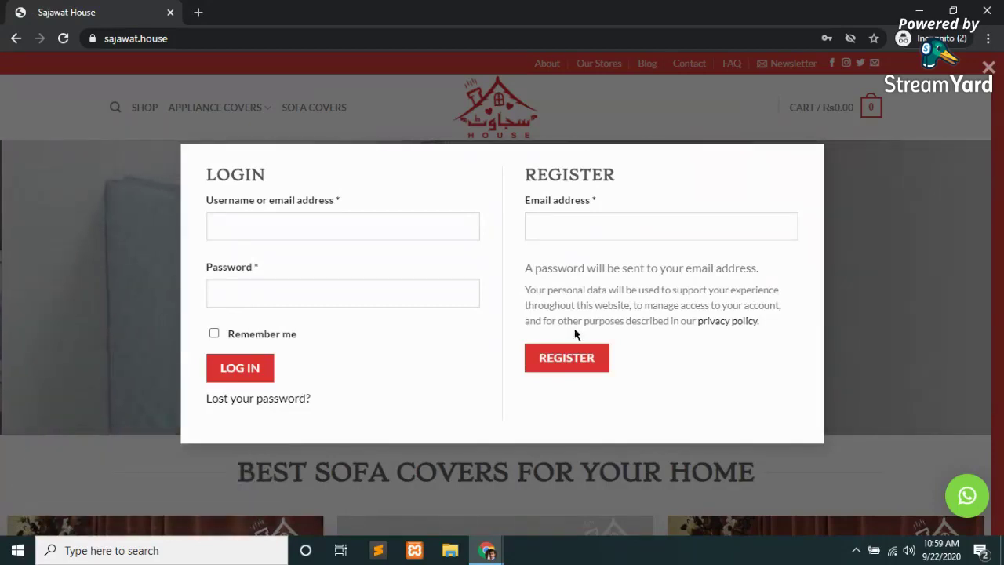
- Close the login and registration form and browse the homepage's sofa covers section
{"action": "left_click", "coordinate": [989, 68]}
{"action": "scroll", "coordinate": [772, 243], "scroll_direction": "down", "scroll_amount": 4}
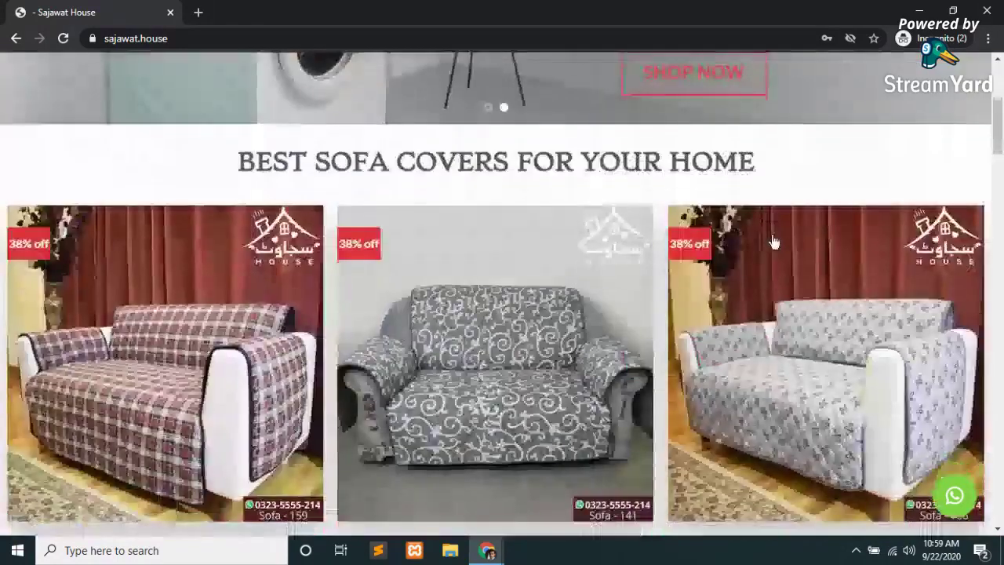
{"action": "scroll", "coordinate": [772, 243], "scroll_direction": "down", "scroll_amount": 5}
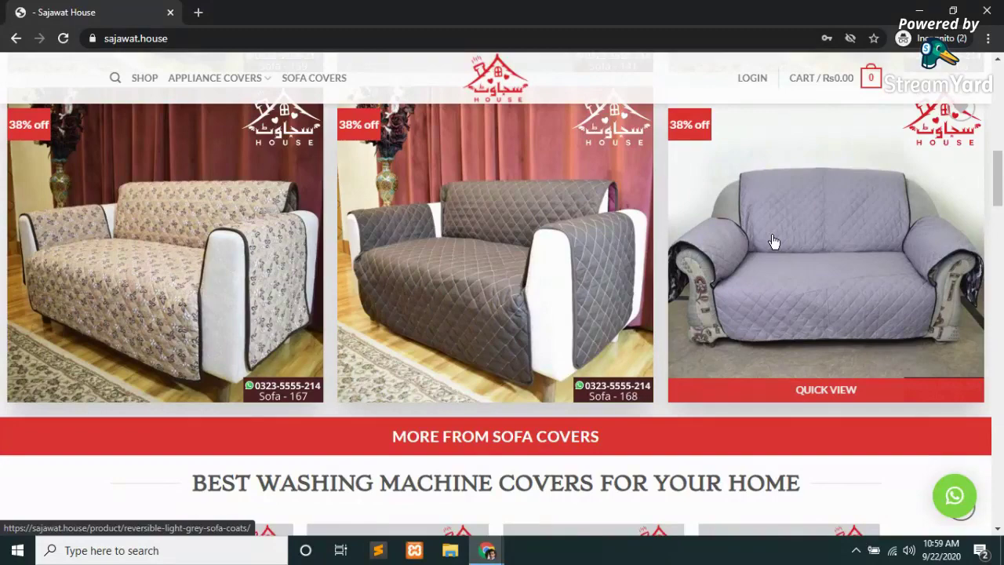
- Return to the seogrowth.tools WordPress admin in the regular browser window and open the installed plugins list
{"action": "key", "text": "alt+Tab"}
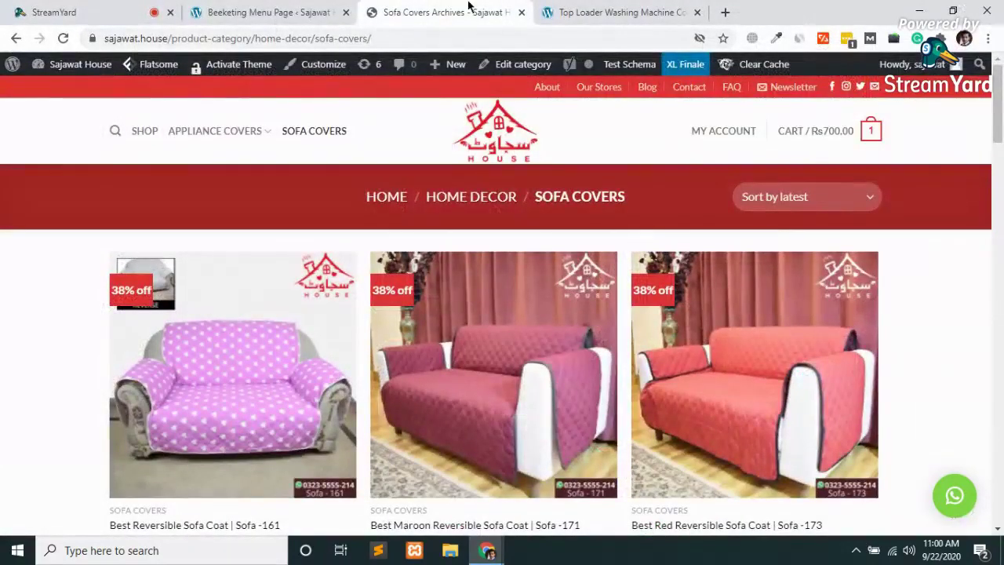
{"action": "left_click", "coordinate": [211, 11]}
{"action": "scroll", "coordinate": [64, 409], "scroll_direction": "down", "scroll_amount": 4}
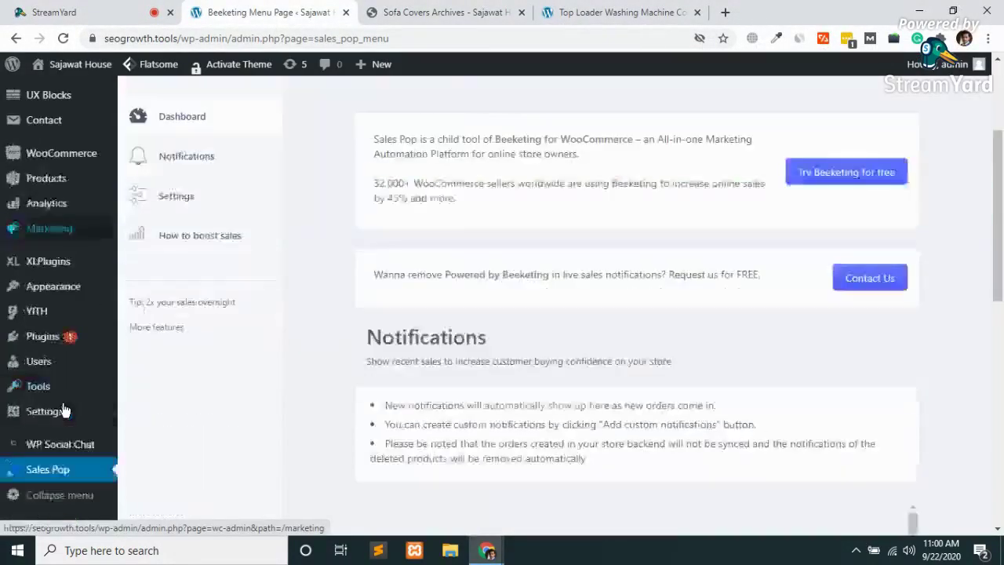
{"action": "scroll", "coordinate": [75, 309], "scroll_direction": "up", "scroll_amount": 2}
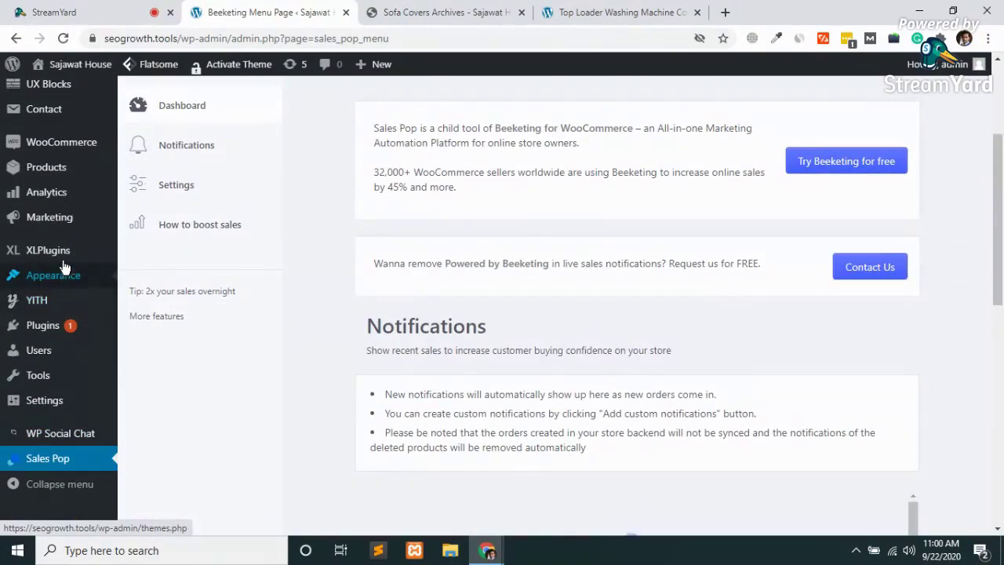
{"action": "left_click", "coordinate": [47, 329]}
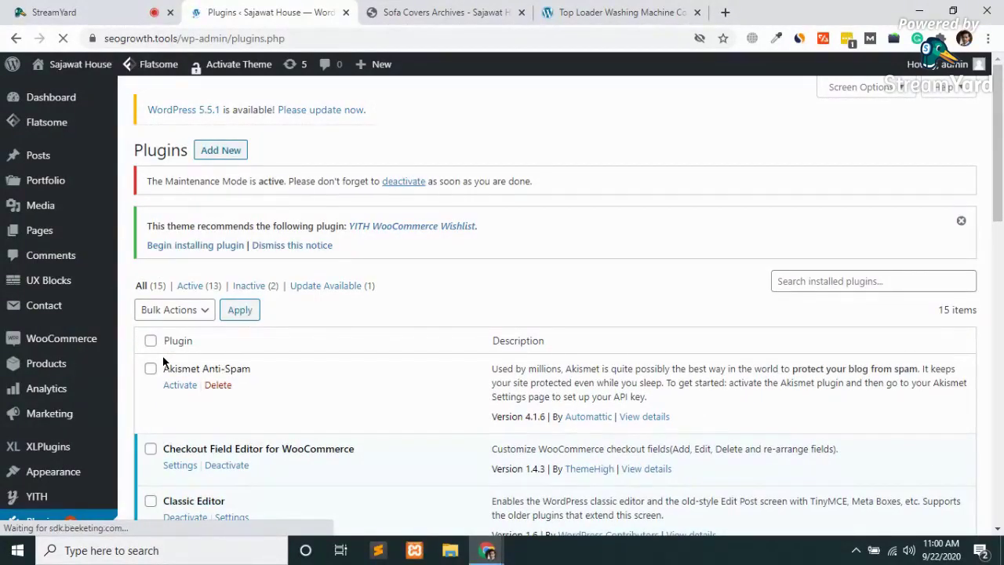
- Find WP Maintenance Mode in the installed plugins list and open its settings
{"action": "scroll", "coordinate": [330, 383], "scroll_direction": "down", "scroll_amount": 3}
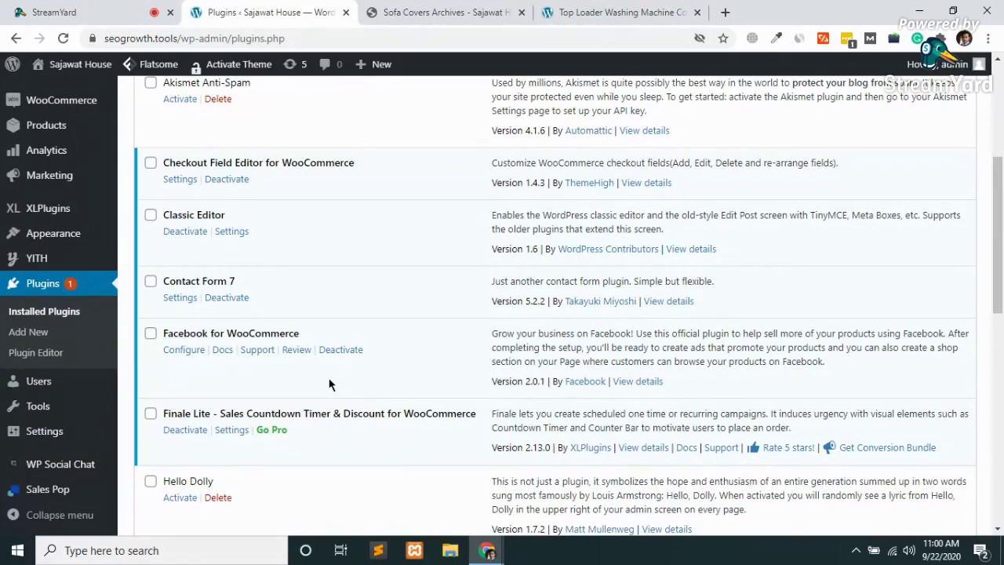
{"action": "scroll", "coordinate": [329, 384], "scroll_direction": "up", "scroll_amount": 2}
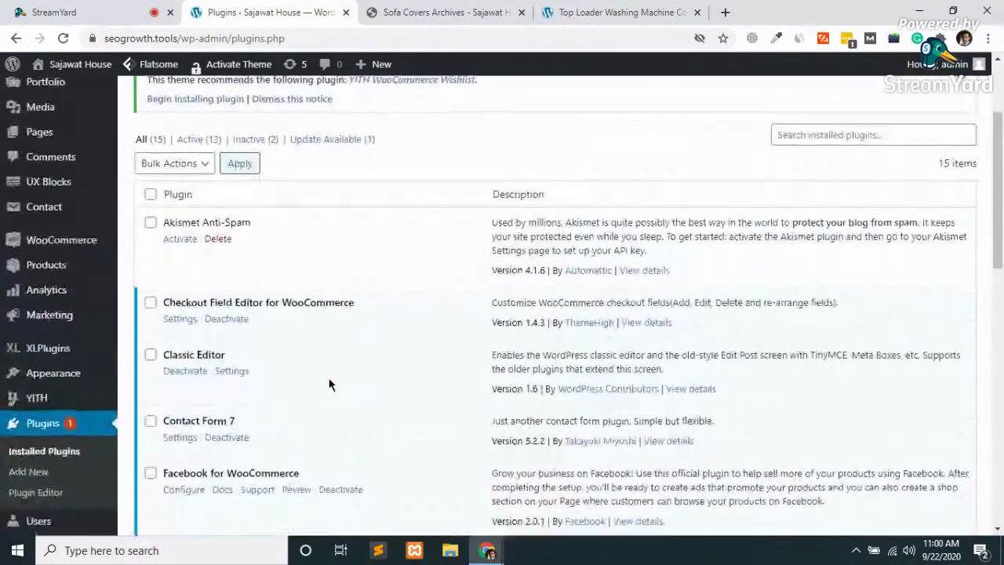
{"action": "scroll", "coordinate": [329, 384], "scroll_direction": "down", "scroll_amount": 2}
{"action": "scroll", "coordinate": [330, 385], "scroll_direction": "down", "scroll_amount": 3}
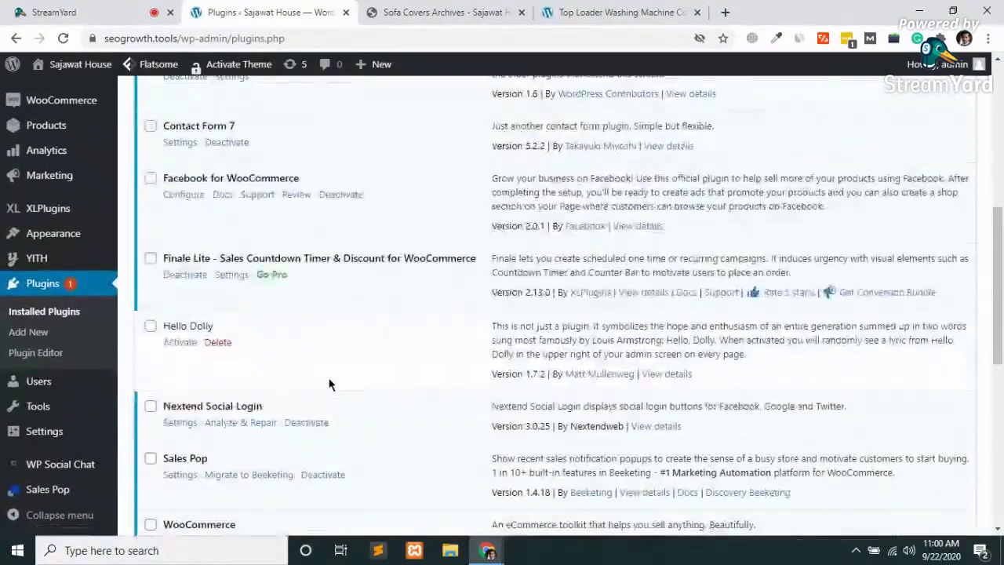
{"action": "scroll", "coordinate": [329, 385], "scroll_direction": "down", "scroll_amount": 4}
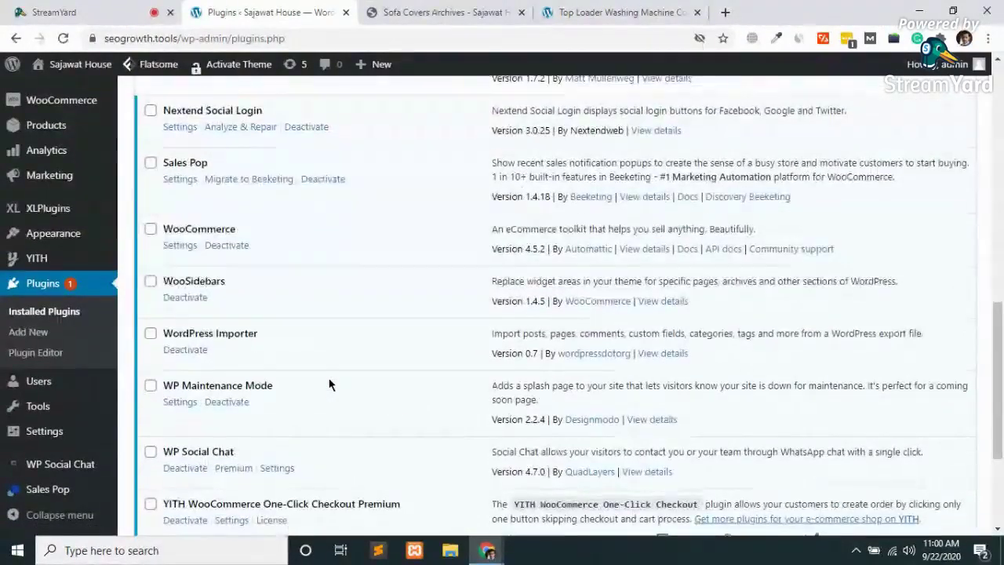
{"action": "scroll", "coordinate": [332, 385], "scroll_direction": "down", "scroll_amount": 3}
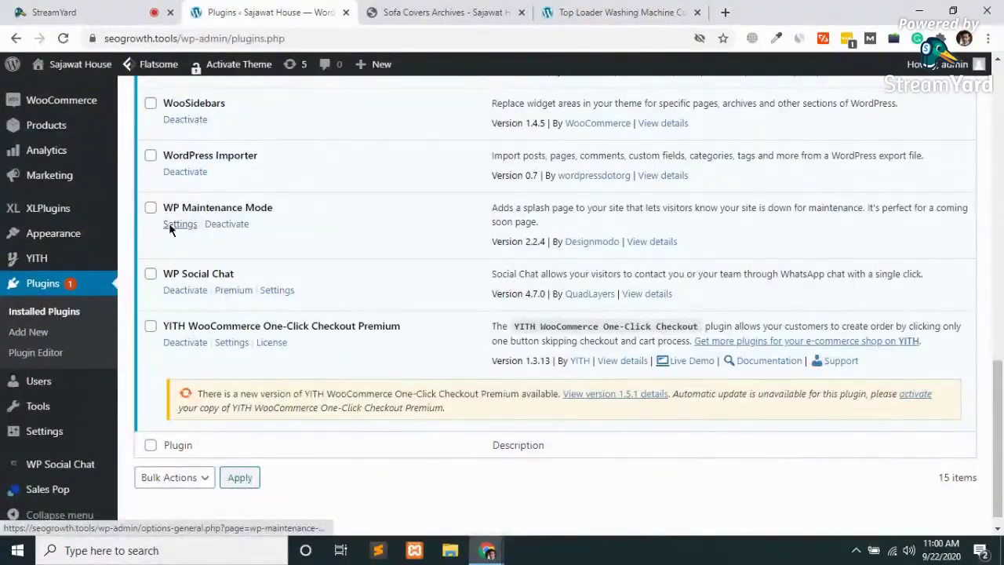
{"action": "left_click", "coordinate": [170, 227]}
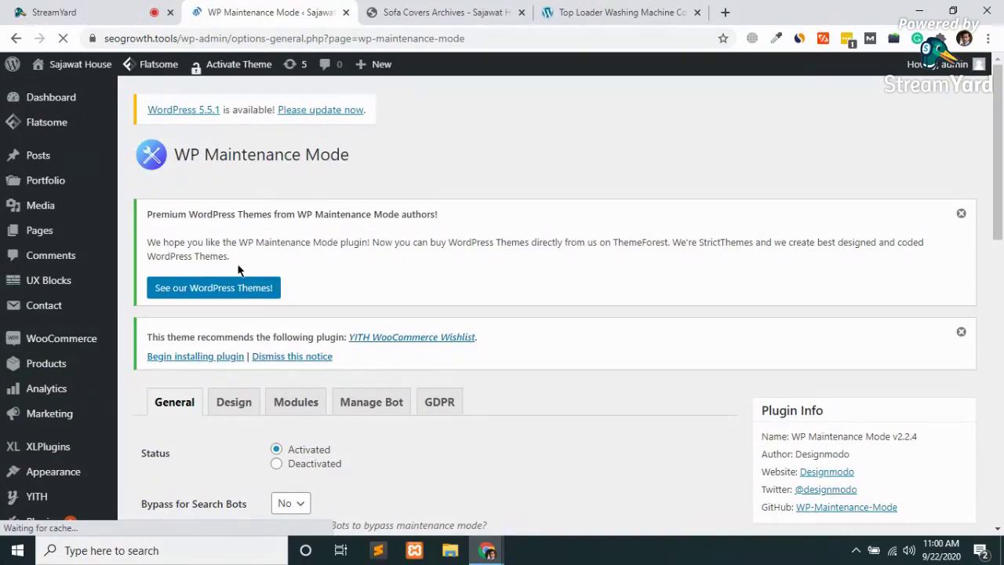
- Set the WP Maintenance Mode status to Deactivated and save the settings
{"action": "scroll", "coordinate": [239, 269], "scroll_direction": "down", "scroll_amount": 3}
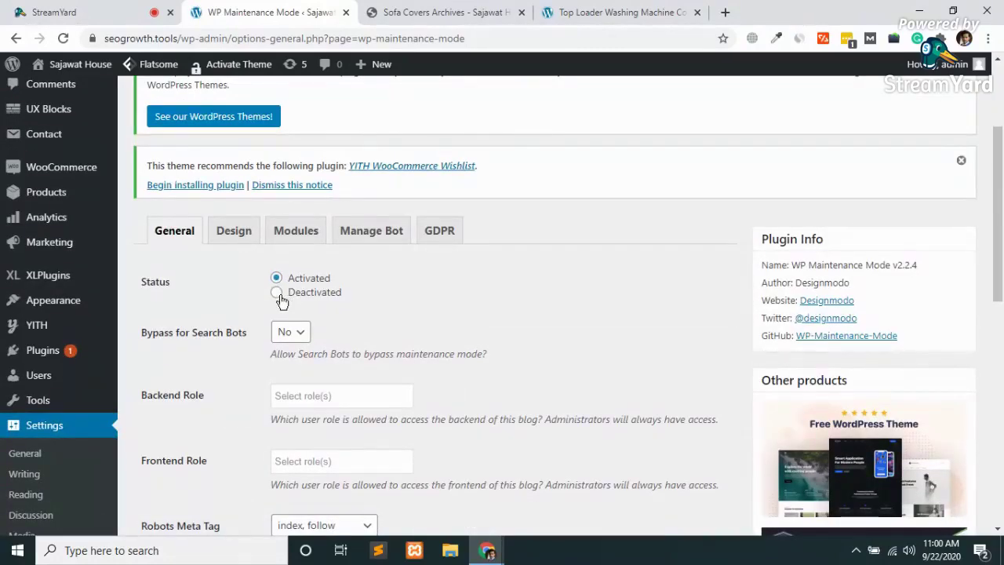
{"action": "scroll", "coordinate": [298, 339], "scroll_direction": "down", "scroll_amount": 10}
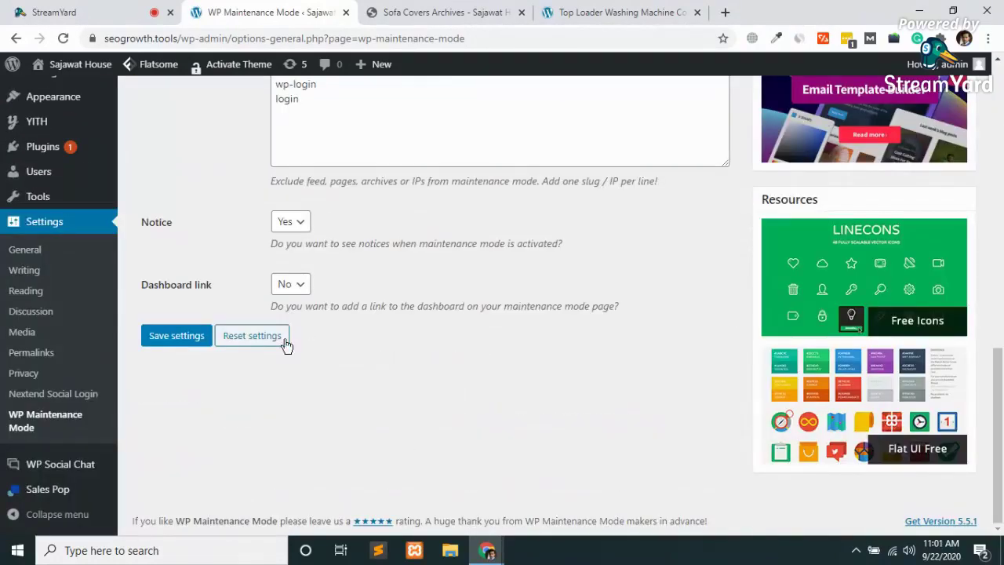
{"action": "left_click", "coordinate": [153, 341]}
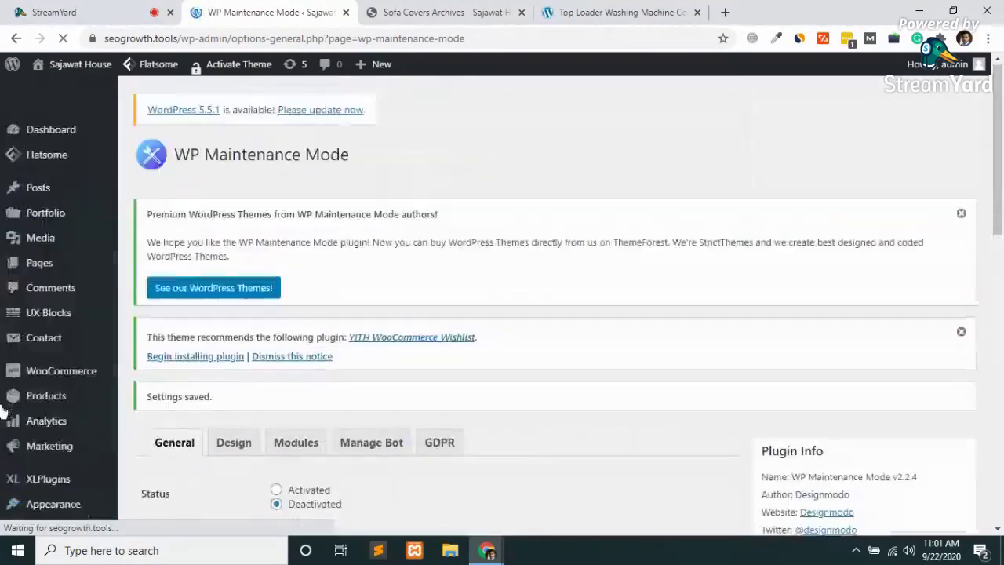
- Open the site's Widgets page and review the available widgets and the sidebar and footer areas
{"action": "scroll", "coordinate": [48, 451], "scroll_direction": "down", "scroll_amount": 1}
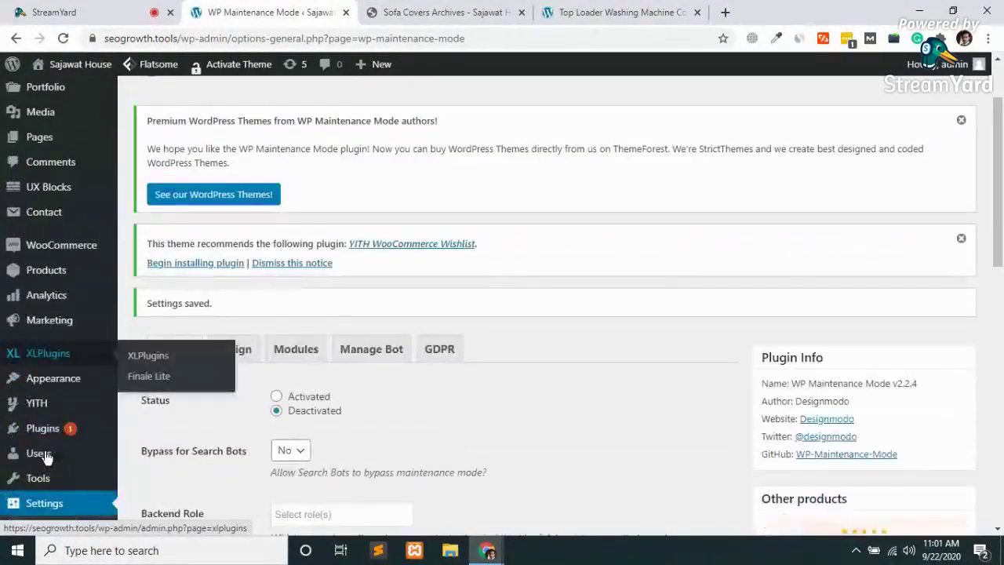
{"action": "scroll", "coordinate": [47, 455], "scroll_direction": "down", "scroll_amount": 2}
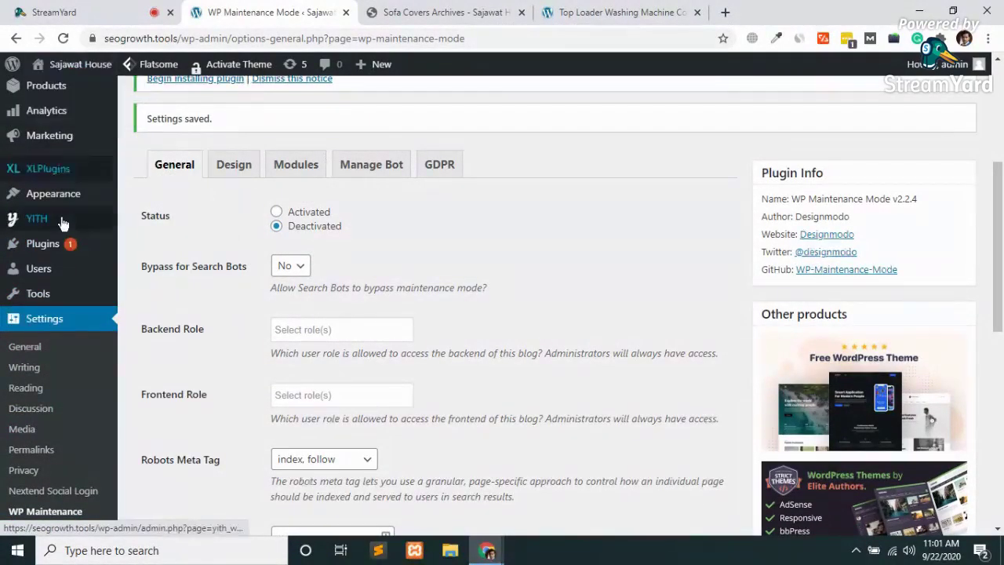
{"action": "mouse_move", "coordinate": [62, 194]}
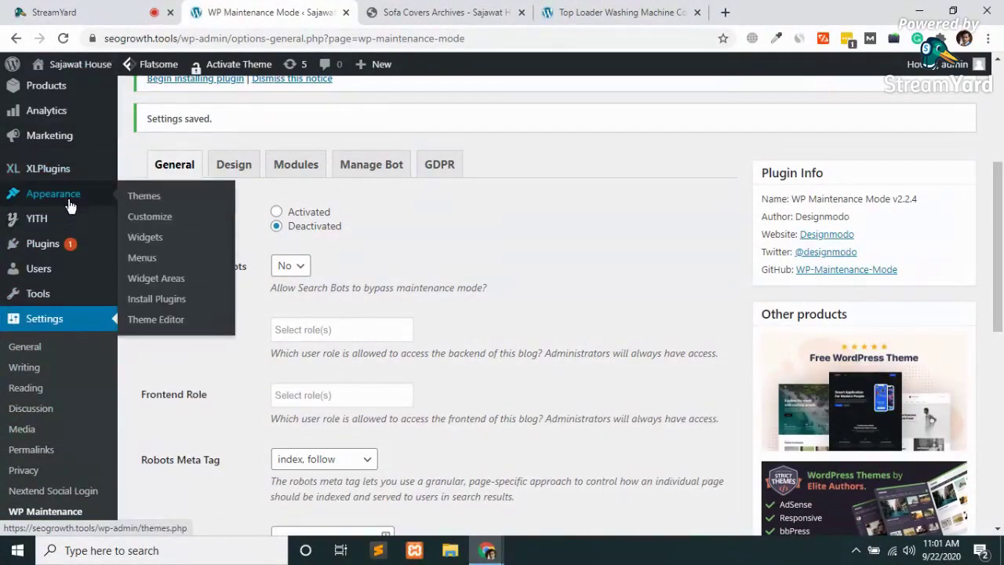
{"action": "left_click", "coordinate": [146, 237]}
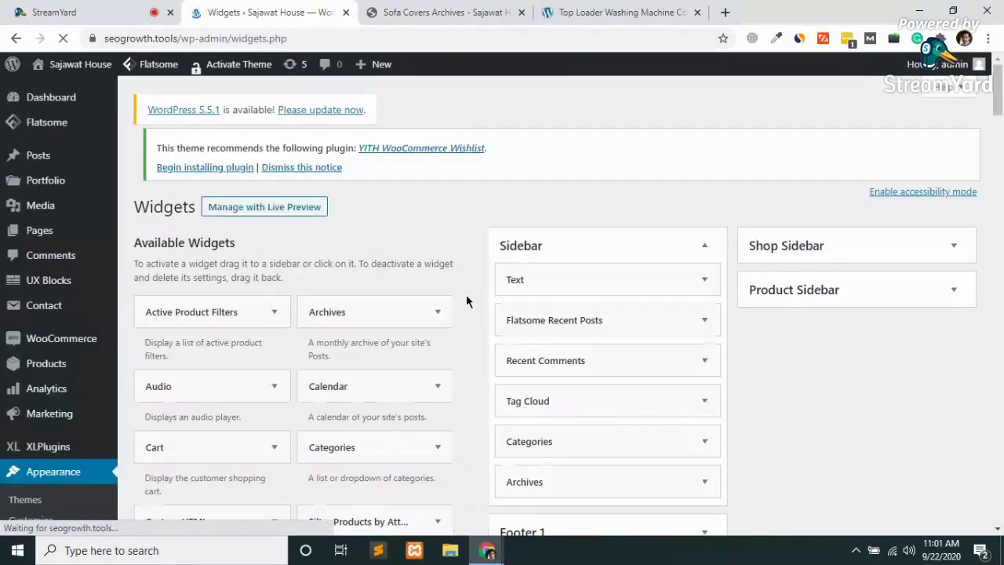
{"action": "scroll", "coordinate": [466, 294], "scroll_direction": "down", "scroll_amount": 2}
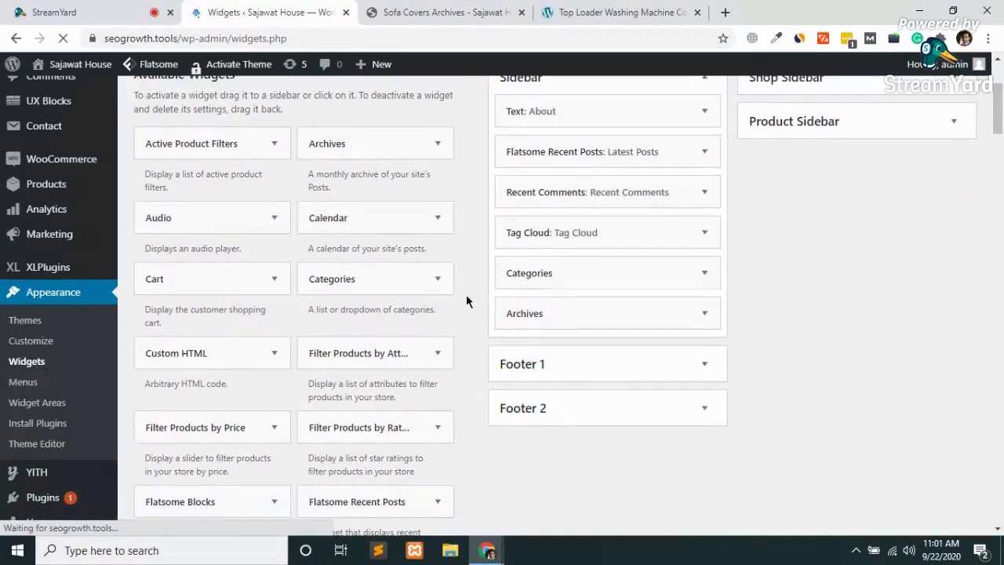
{"action": "scroll", "coordinate": [466, 295], "scroll_direction": "down", "scroll_amount": 2}
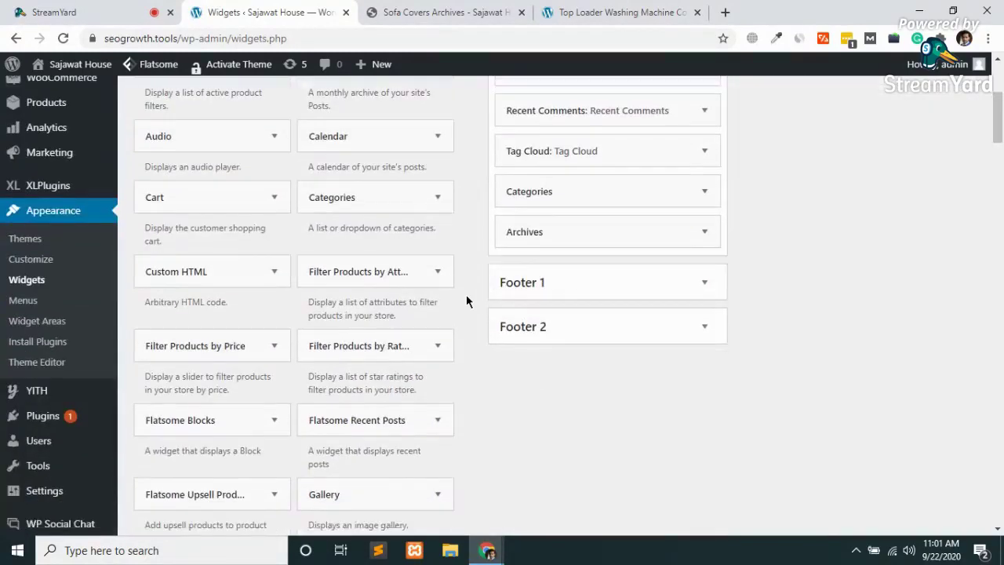
- Examine the available widgets on the Widgets page, including the product, page, search and text widgets
{"action": "scroll", "coordinate": [466, 298], "scroll_direction": "down", "scroll_amount": 4}
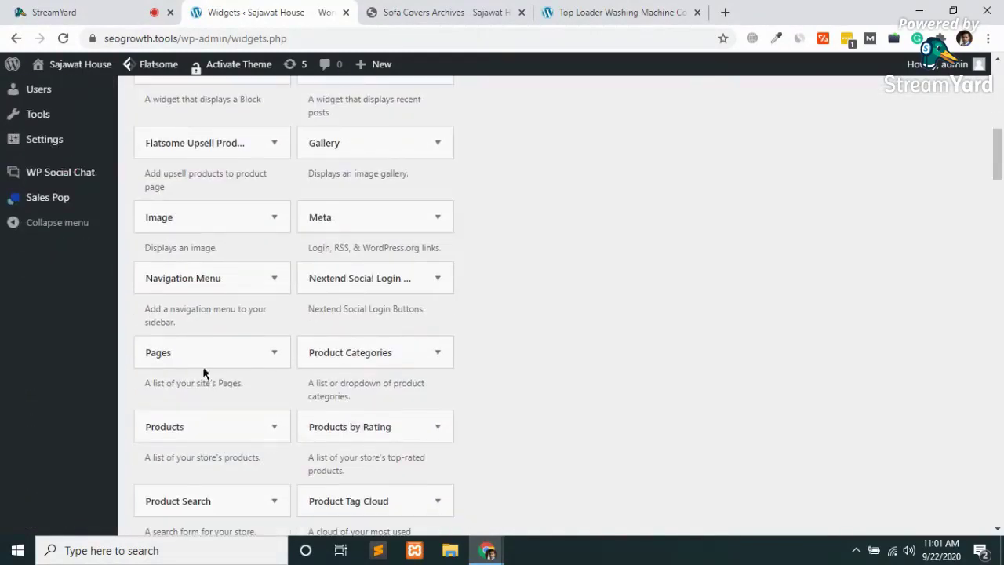
{"action": "scroll", "coordinate": [196, 376], "scroll_direction": "down", "scroll_amount": 4}
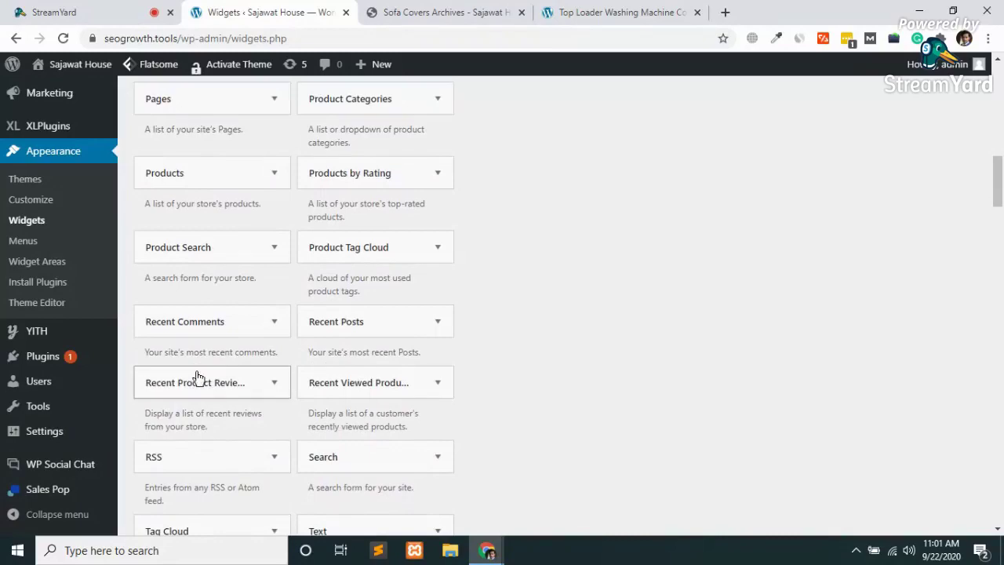
{"action": "scroll", "coordinate": [198, 379], "scroll_direction": "down", "scroll_amount": 3}
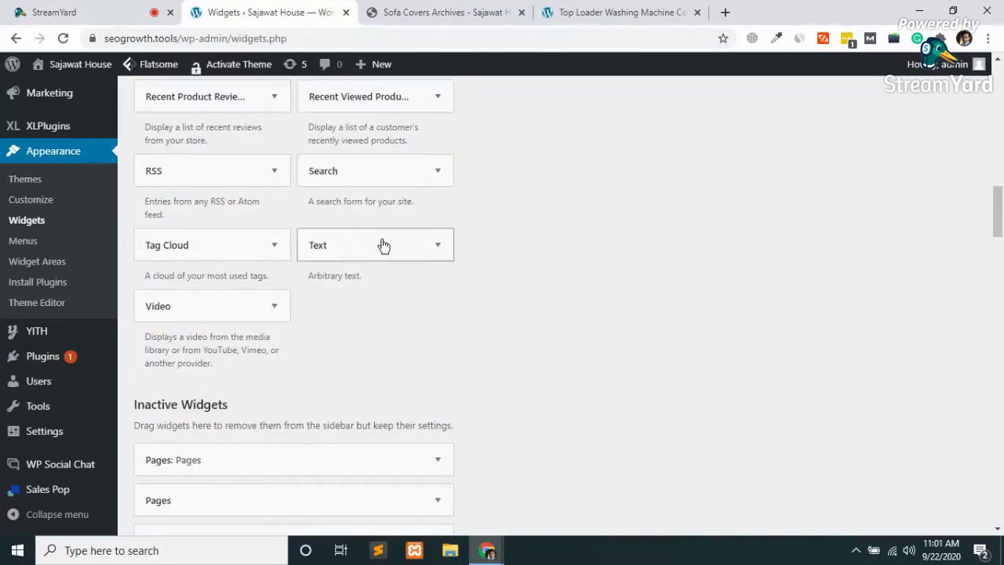
{"action": "scroll", "coordinate": [243, 309], "scroll_direction": "down", "scroll_amount": 2}
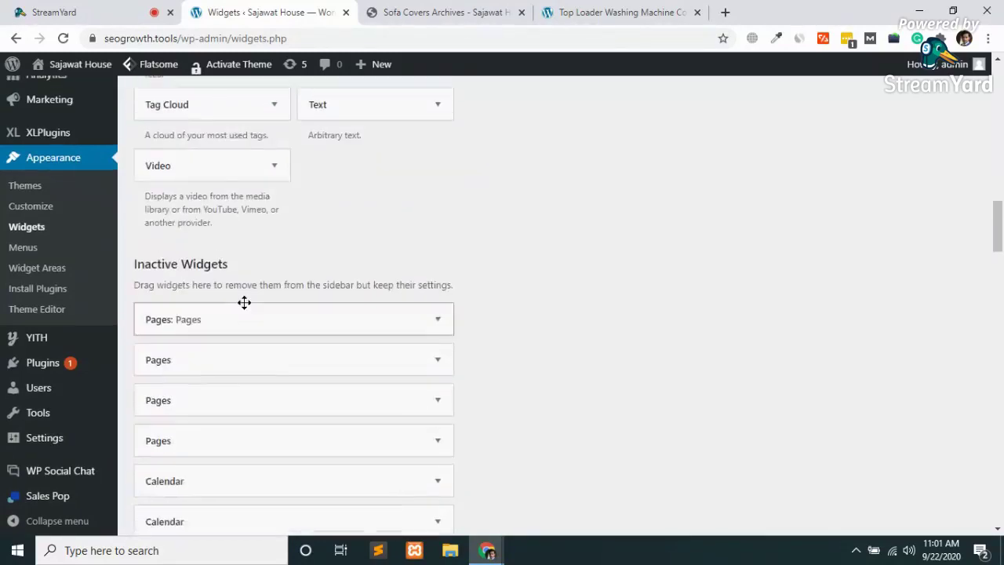
{"action": "scroll", "coordinate": [244, 302], "scroll_direction": "up", "scroll_amount": 4}
{"action": "scroll", "coordinate": [244, 308], "scroll_direction": "up", "scroll_amount": 3}
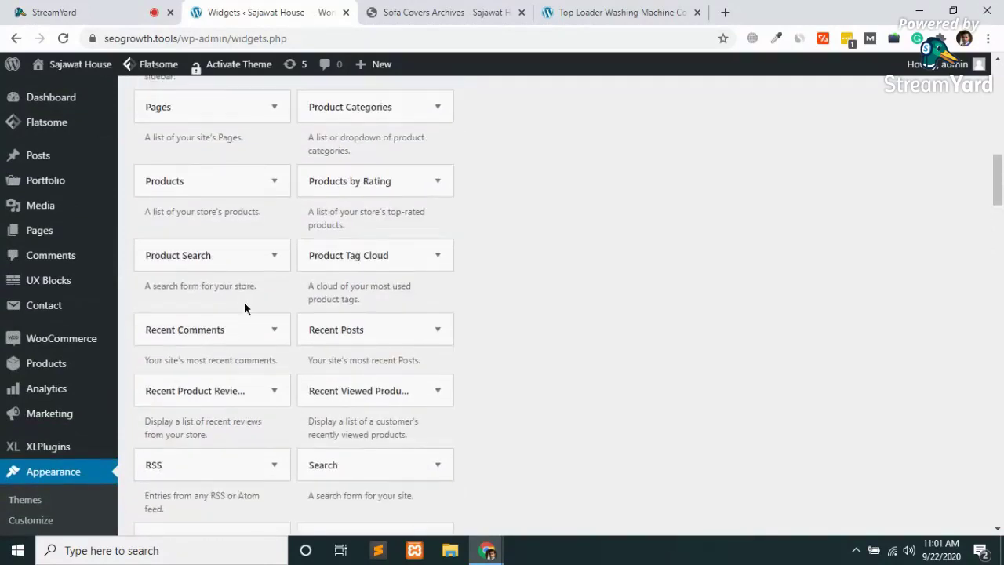
{"action": "scroll", "coordinate": [230, 357], "scroll_direction": "up", "scroll_amount": 2}
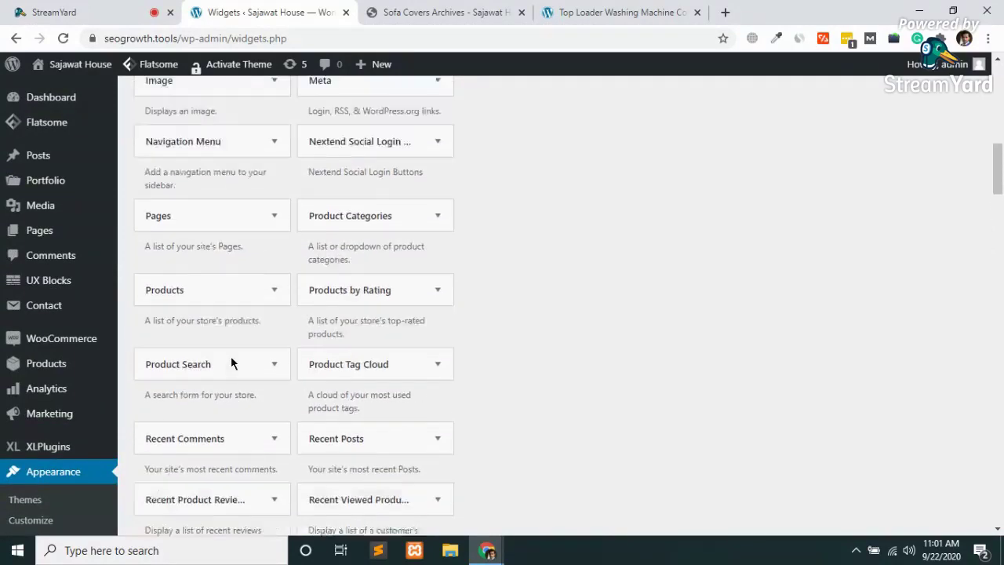
{"action": "scroll", "coordinate": [266, 386], "scroll_direction": "up", "scroll_amount": 3}
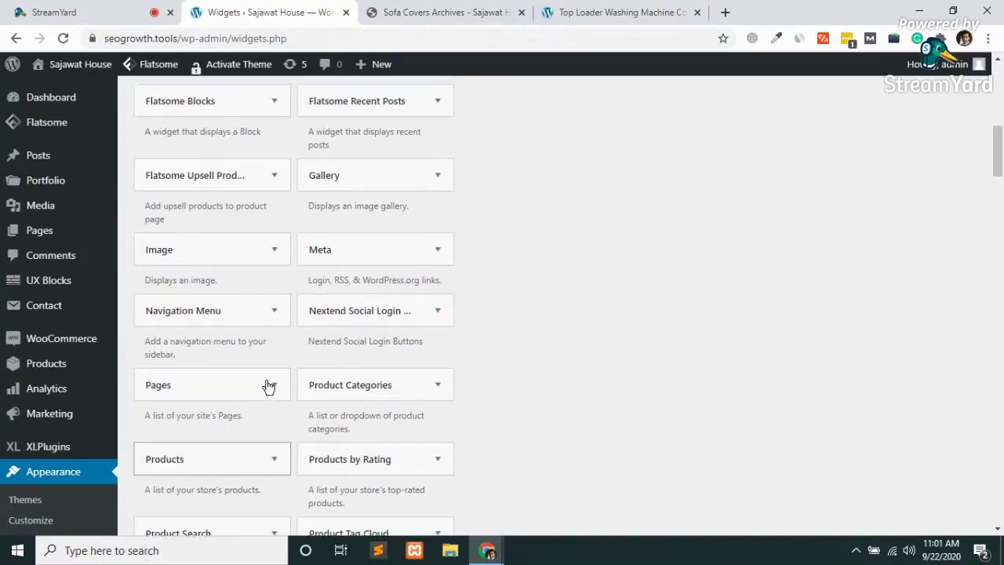
{"action": "scroll", "coordinate": [267, 384], "scroll_direction": "up", "scroll_amount": 3}
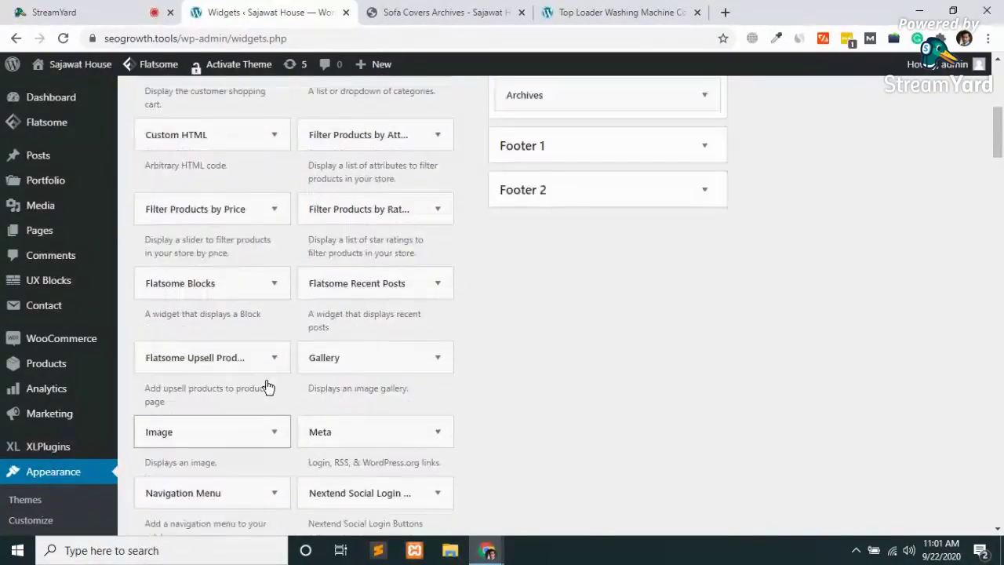
{"action": "scroll", "coordinate": [265, 379], "scroll_direction": "up", "scroll_amount": 1}
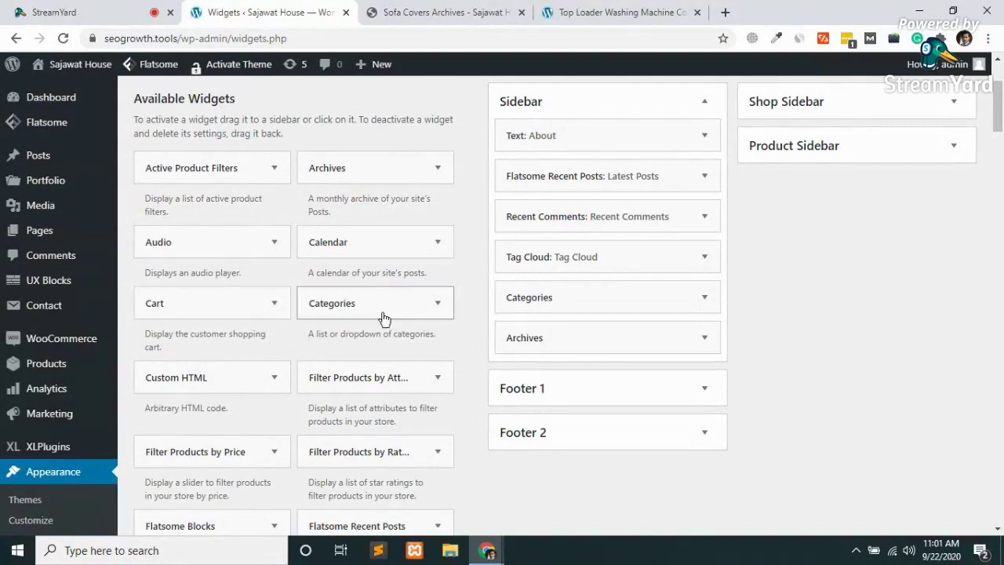
- Check which widget areas the Text widget can be assigned to, and cancel without adding it
{"action": "scroll", "coordinate": [383, 318], "scroll_direction": "down", "scroll_amount": 5}
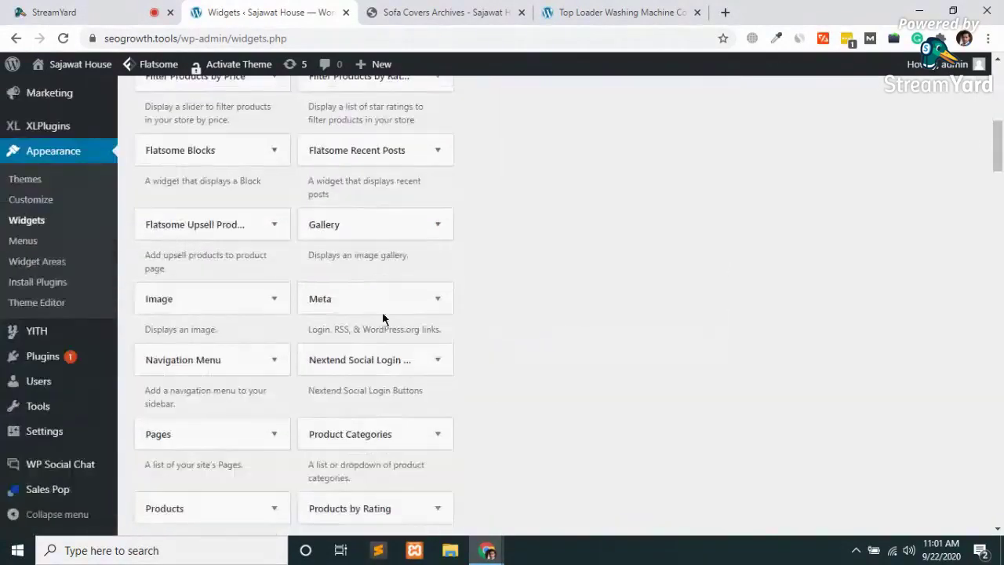
{"action": "scroll", "coordinate": [383, 317], "scroll_direction": "down", "scroll_amount": 3}
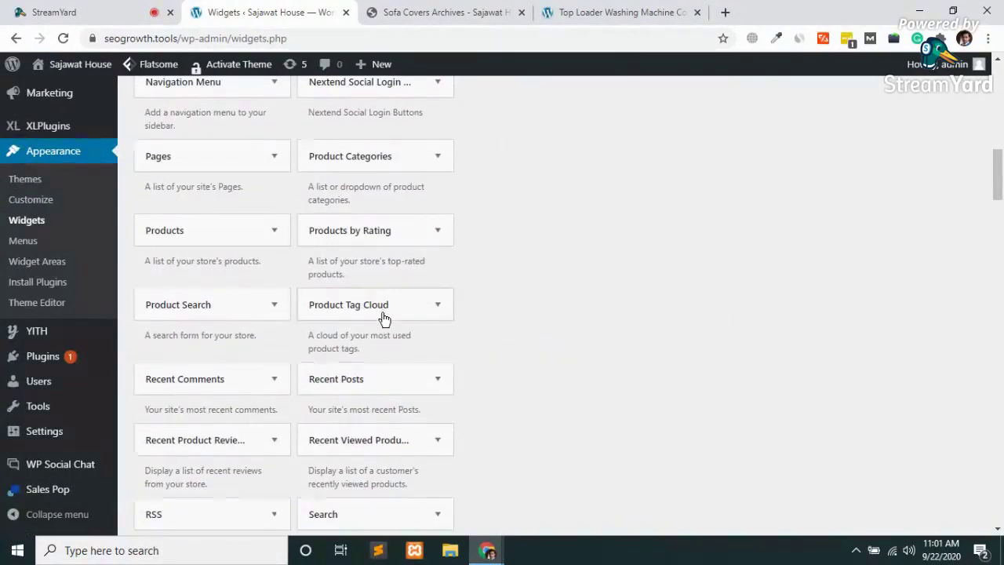
{"action": "scroll", "coordinate": [384, 317], "scroll_direction": "down", "scroll_amount": 2}
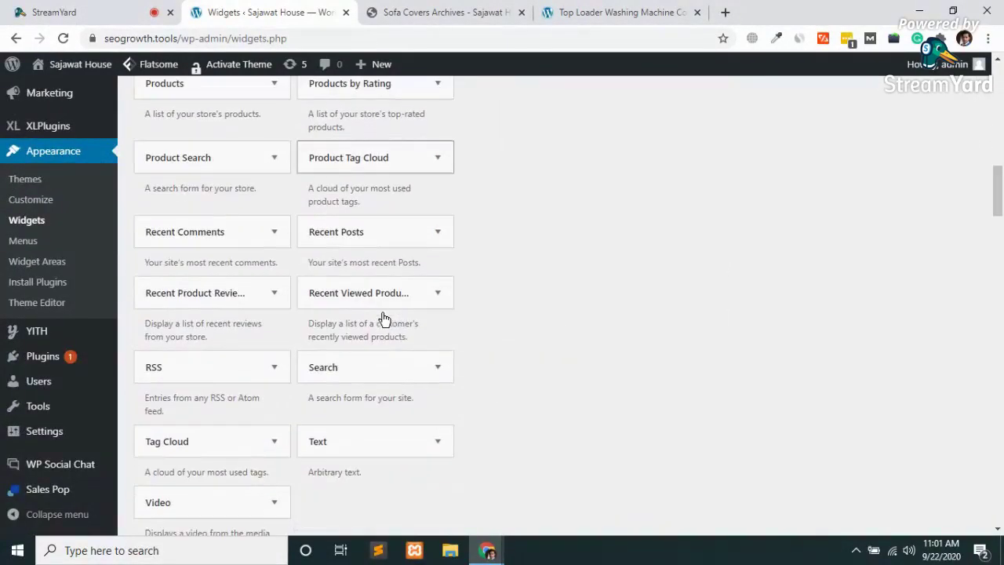
{"action": "left_click", "coordinate": [426, 446]}
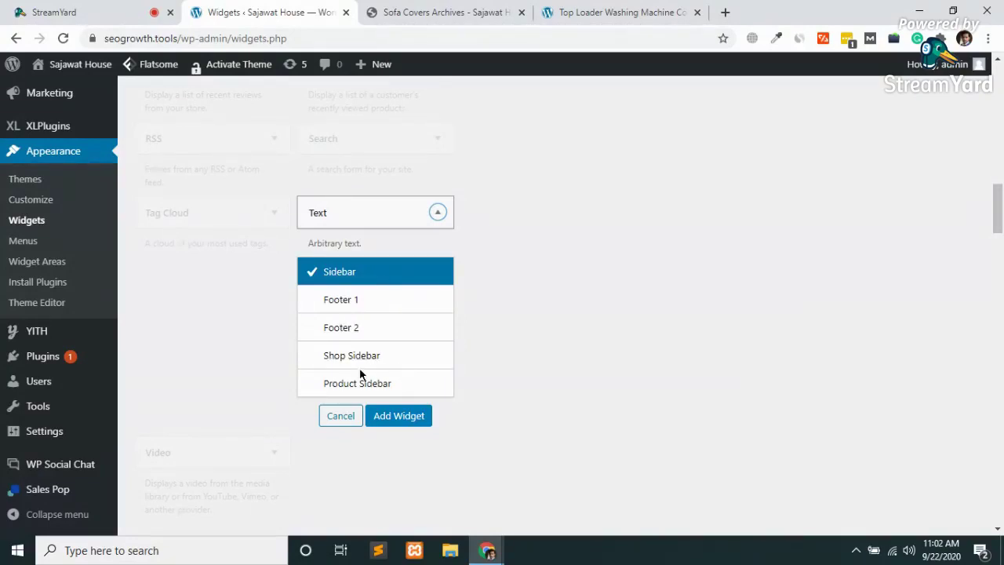
{"action": "left_click", "coordinate": [341, 427]}
- Look through the complete Inactive Widgets list down to its end and return to the available widgets
{"action": "scroll", "coordinate": [338, 424], "scroll_direction": "up", "scroll_amount": 2}
{"action": "scroll", "coordinate": [339, 424], "scroll_direction": "down", "scroll_amount": 3}
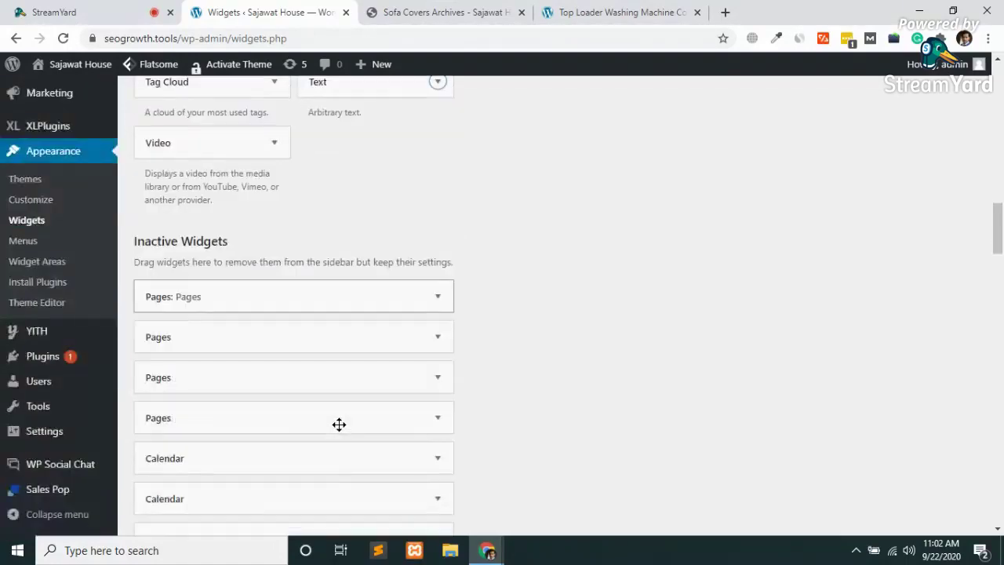
{"action": "scroll", "coordinate": [339, 425], "scroll_direction": "up", "scroll_amount": 1}
{"action": "scroll", "coordinate": [339, 424], "scroll_direction": "down", "scroll_amount": 3}
{"action": "scroll", "coordinate": [339, 425], "scroll_direction": "down", "scroll_amount": 5}
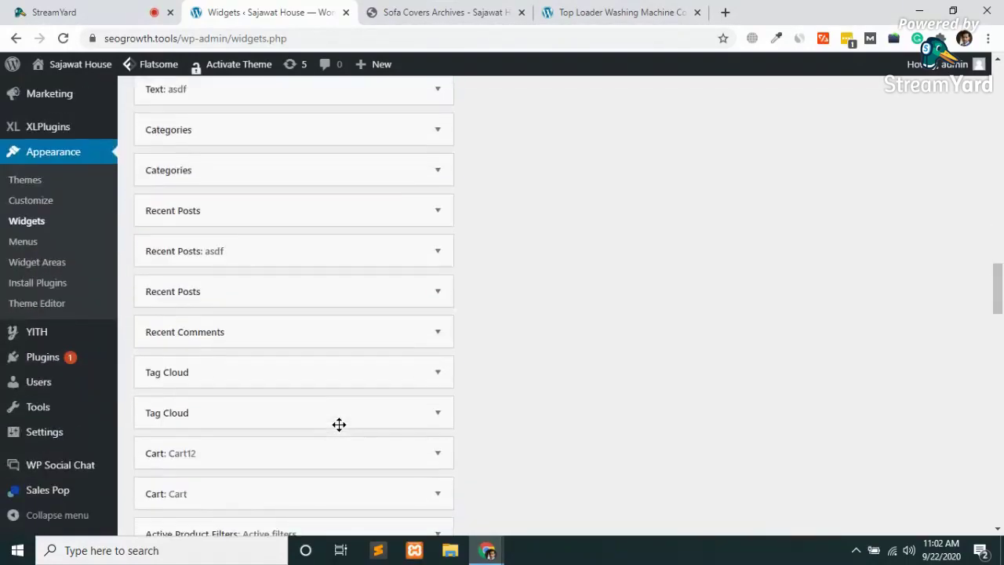
{"action": "scroll", "coordinate": [338, 424], "scroll_direction": "up", "scroll_amount": 1}
{"action": "scroll", "coordinate": [338, 425], "scroll_direction": "down", "scroll_amount": 10}
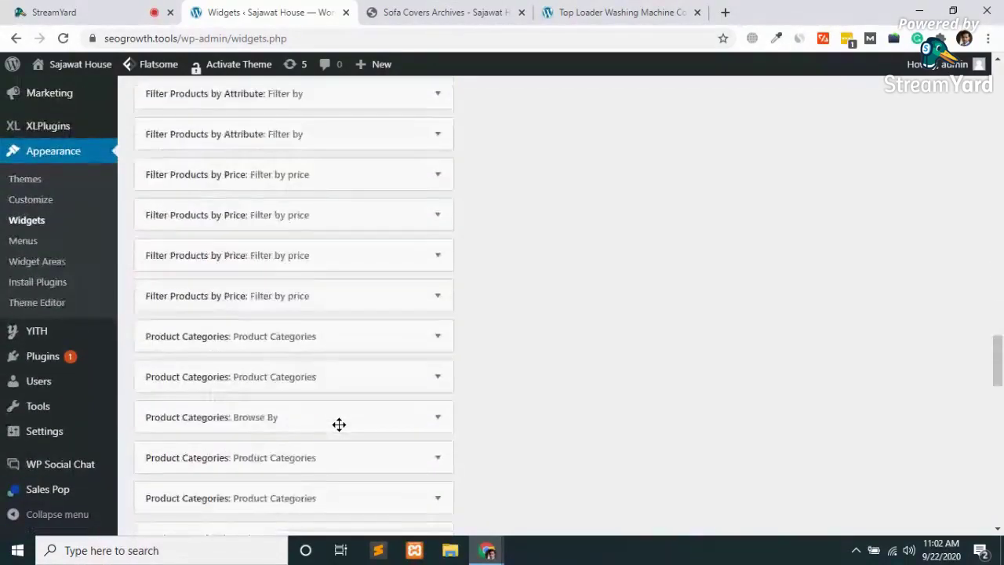
{"action": "scroll", "coordinate": [338, 425], "scroll_direction": "down", "scroll_amount": 15}
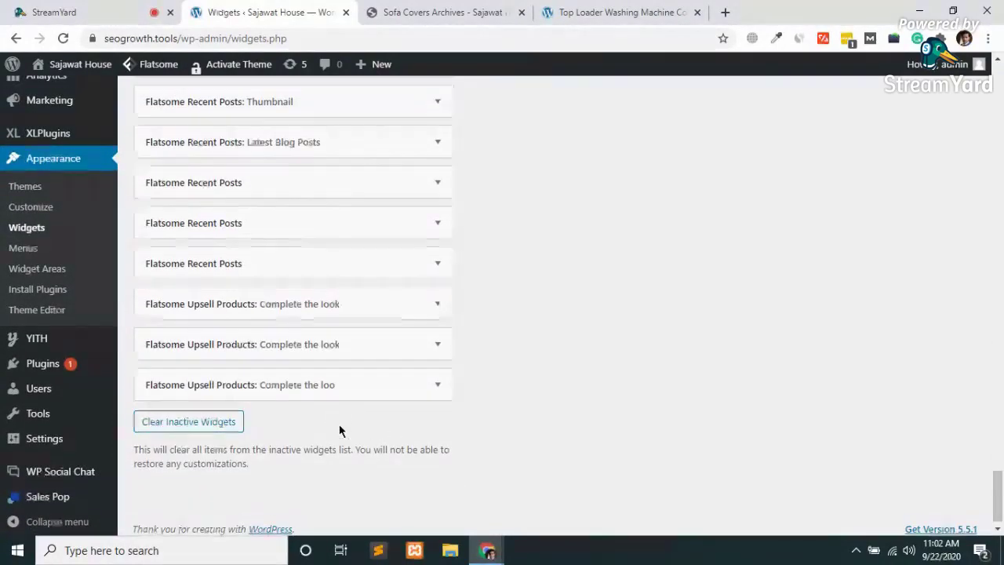
{"action": "scroll", "coordinate": [340, 427], "scroll_direction": "up", "scroll_amount": 2}
{"action": "scroll", "coordinate": [339, 427], "scroll_direction": "up", "scroll_amount": 6}
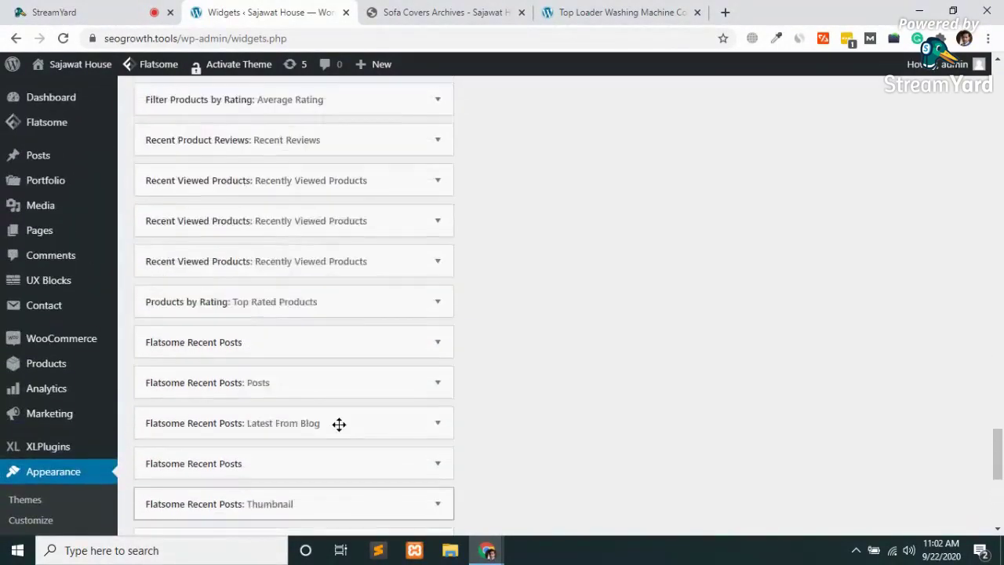
{"action": "scroll", "coordinate": [338, 425], "scroll_direction": "up", "scroll_amount": 5}
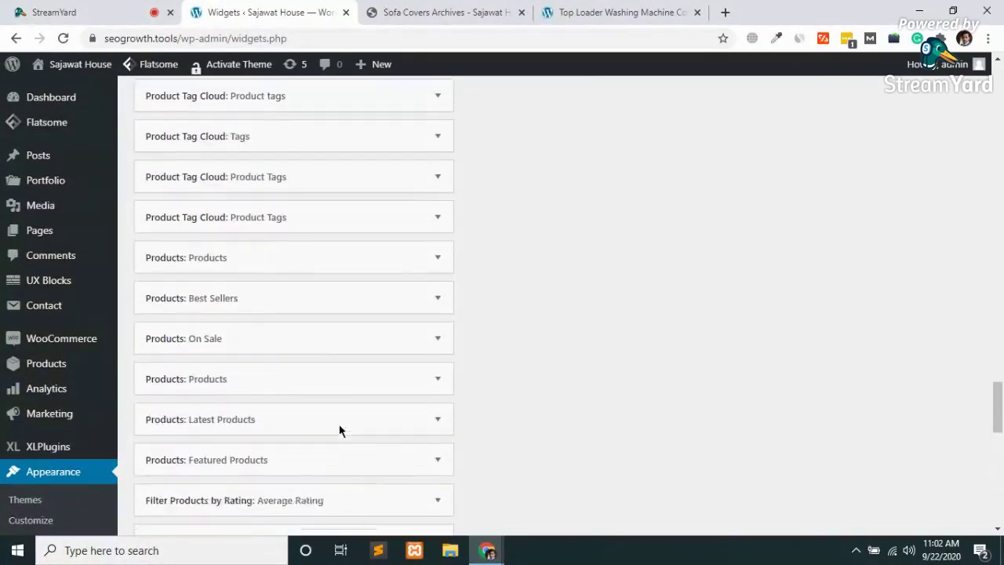
{"action": "scroll", "coordinate": [339, 424], "scroll_direction": "up", "scroll_amount": 8}
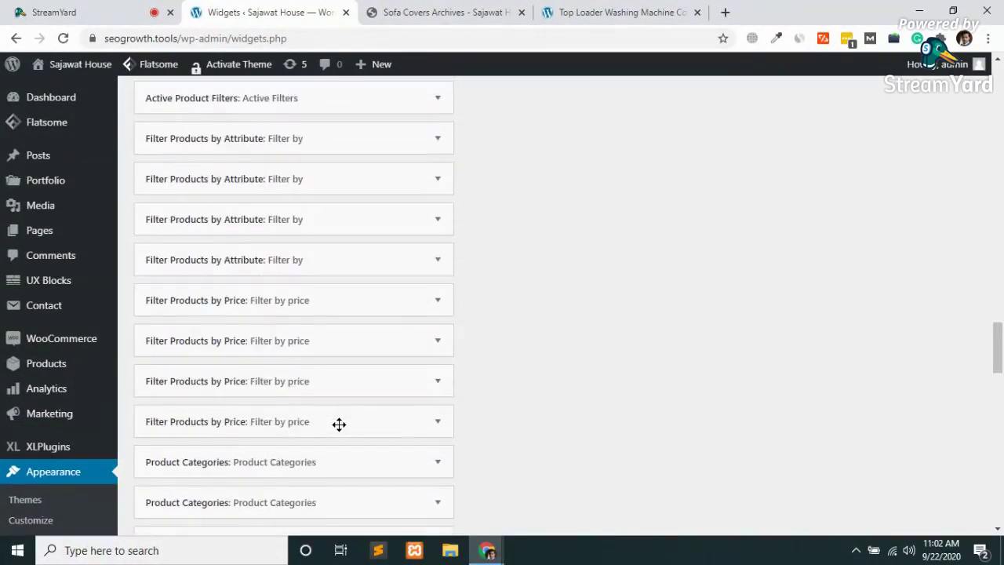
{"action": "scroll", "coordinate": [339, 424], "scroll_direction": "up", "scroll_amount": 6}
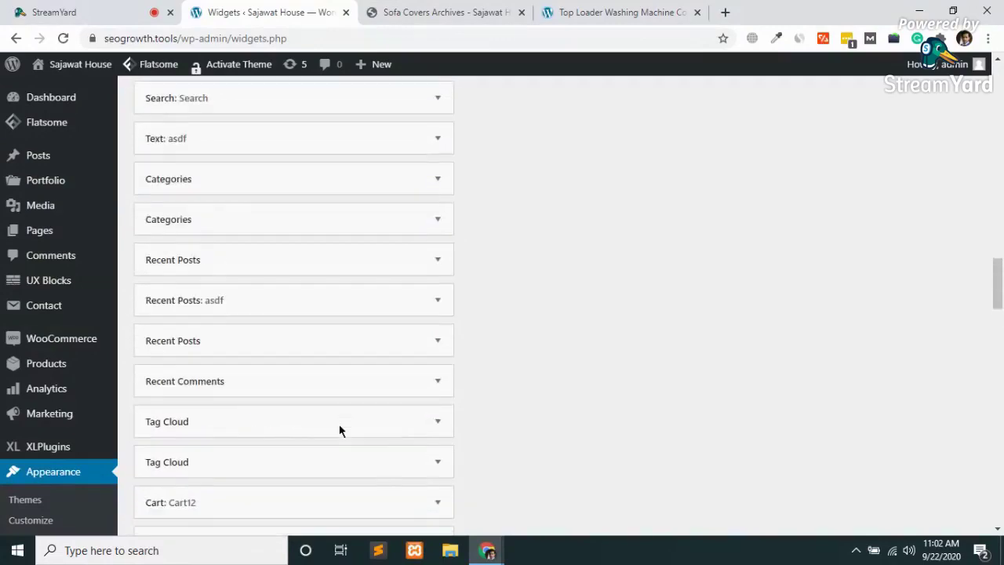
{"action": "scroll", "coordinate": [339, 424], "scroll_direction": "up", "scroll_amount": 8}
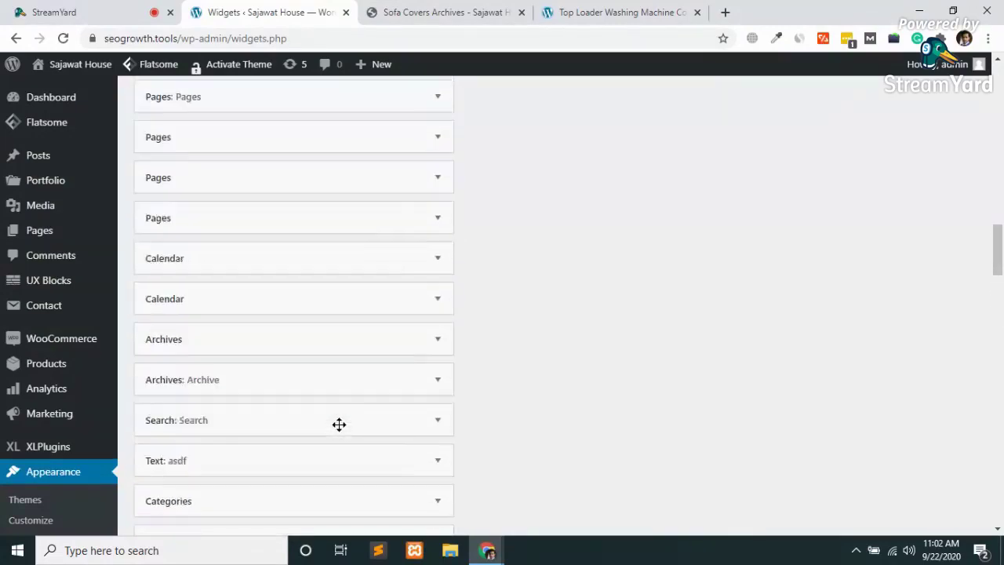
{"action": "scroll", "coordinate": [339, 425], "scroll_direction": "up", "scroll_amount": 3}
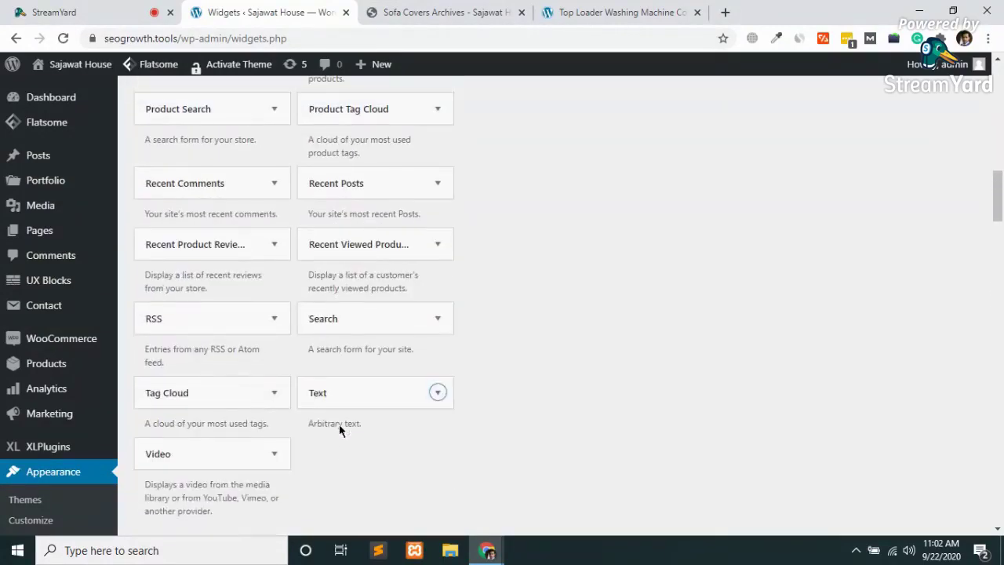
- Compare the available widgets with the Sidebar, Footer 1, Footer 2, Shop Sidebar and Product Sidebar areas
{"action": "scroll", "coordinate": [339, 423], "scroll_direction": "up", "scroll_amount": 3}
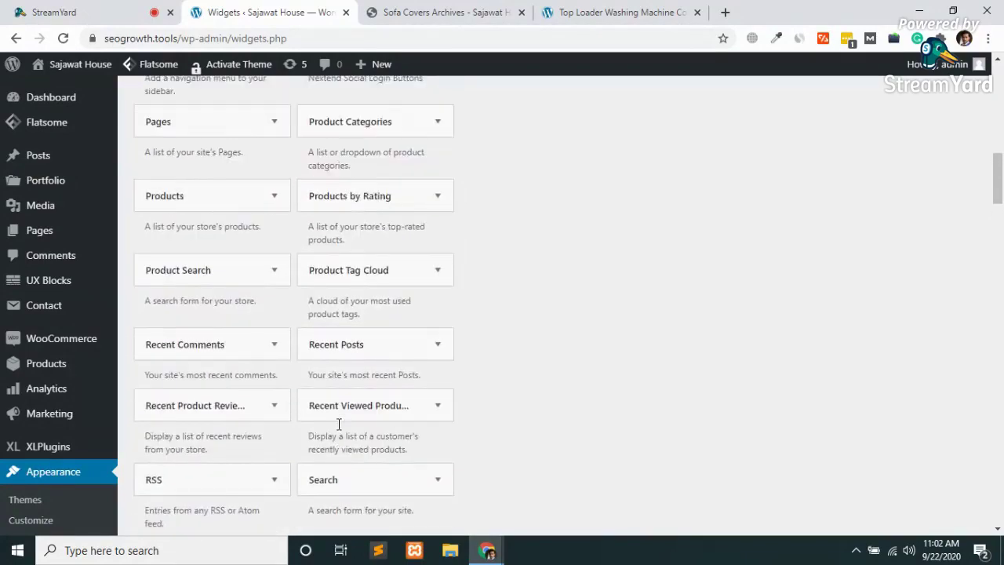
{"action": "scroll", "coordinate": [339, 424], "scroll_direction": "up", "scroll_amount": 2}
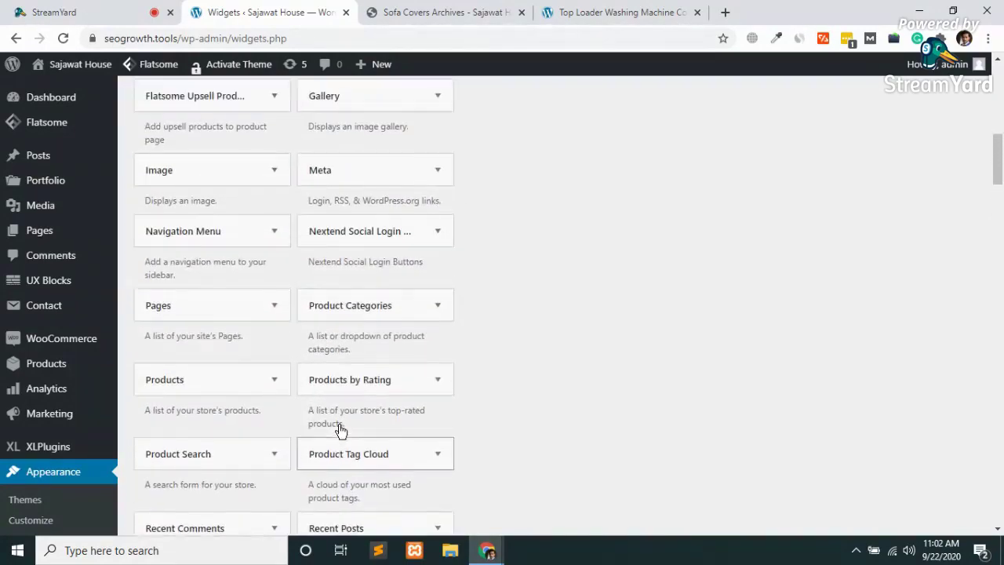
{"action": "scroll", "coordinate": [287, 455], "scroll_direction": "up", "scroll_amount": 1}
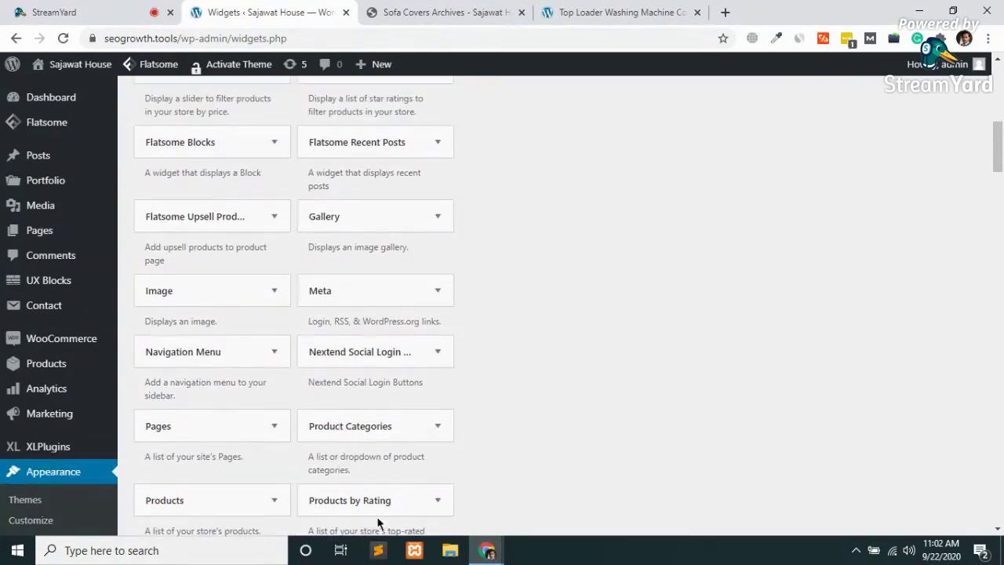
{"action": "scroll", "coordinate": [377, 414], "scroll_direction": "up", "scroll_amount": 1}
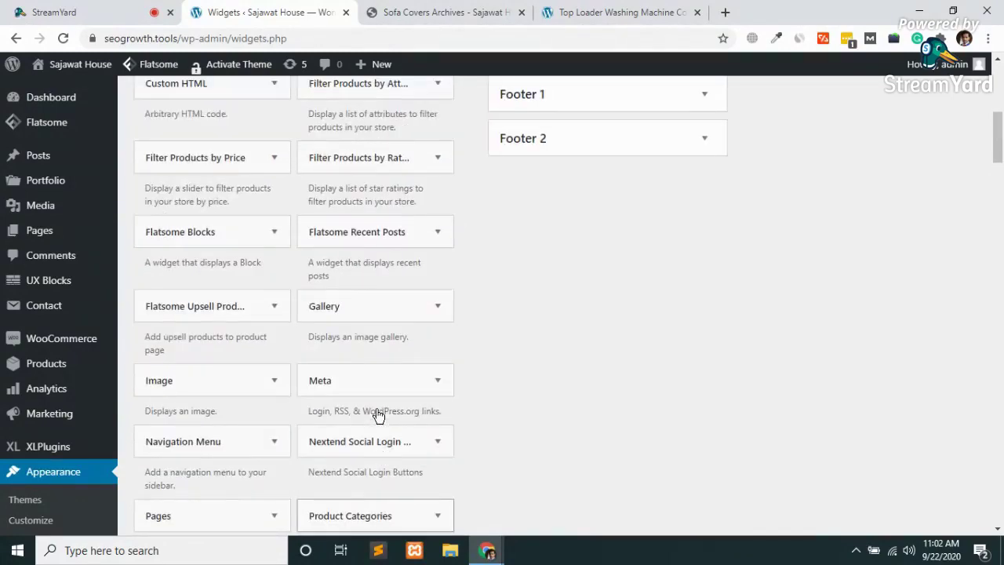
{"action": "scroll", "coordinate": [169, 407], "scroll_direction": "up", "scroll_amount": 2}
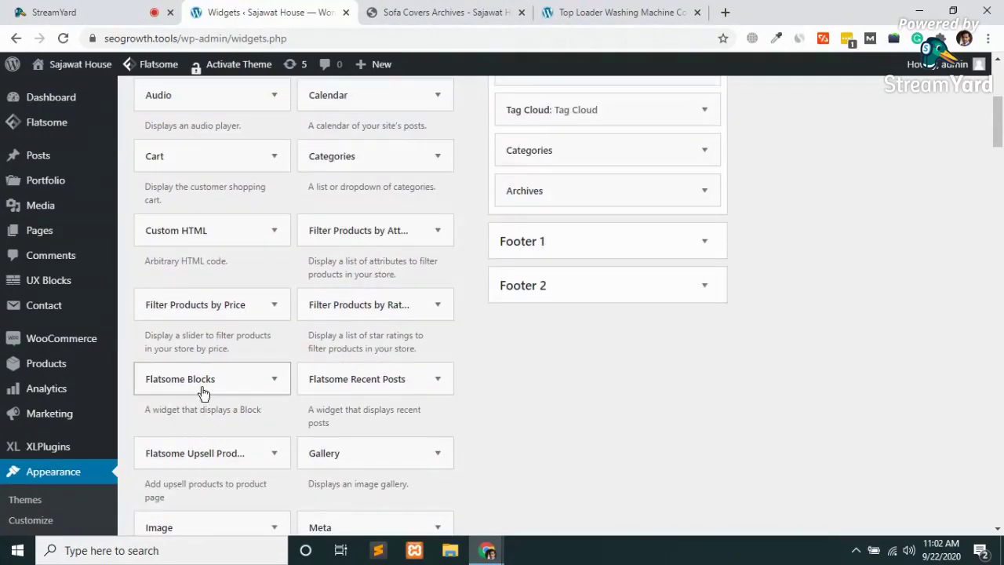
{"action": "scroll", "coordinate": [349, 381], "scroll_direction": "up", "scroll_amount": 1}
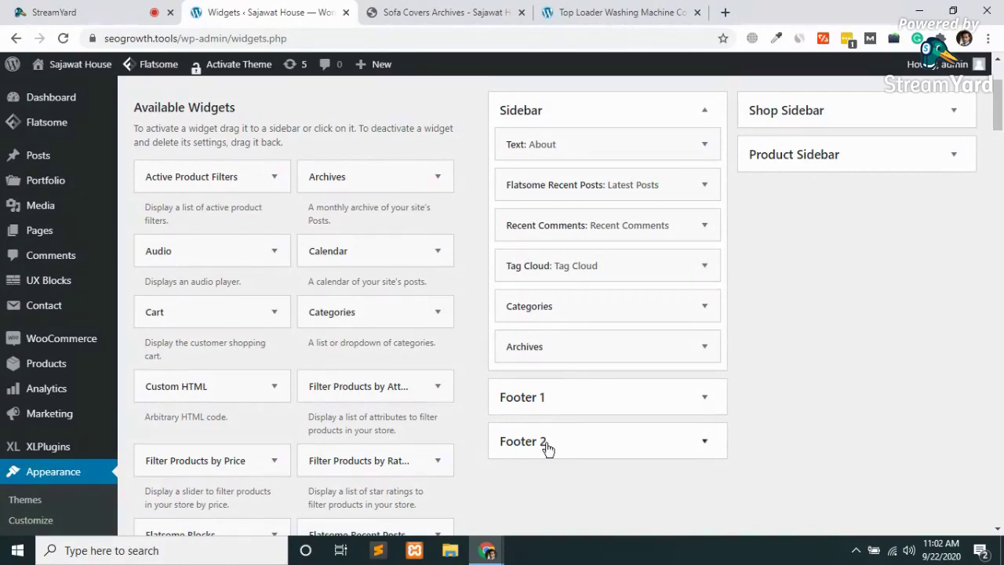
{"action": "scroll", "coordinate": [735, 293], "scroll_direction": "up", "scroll_amount": 2}
{"action": "scroll", "coordinate": [779, 230], "scroll_direction": "down", "scroll_amount": 2}
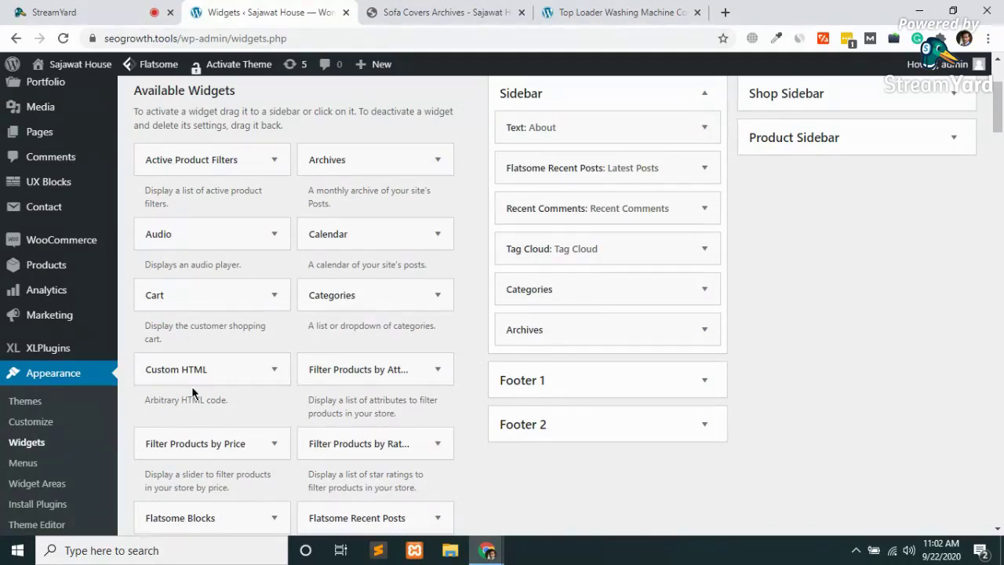
{"action": "scroll", "coordinate": [192, 392], "scroll_direction": "up", "scroll_amount": 3}
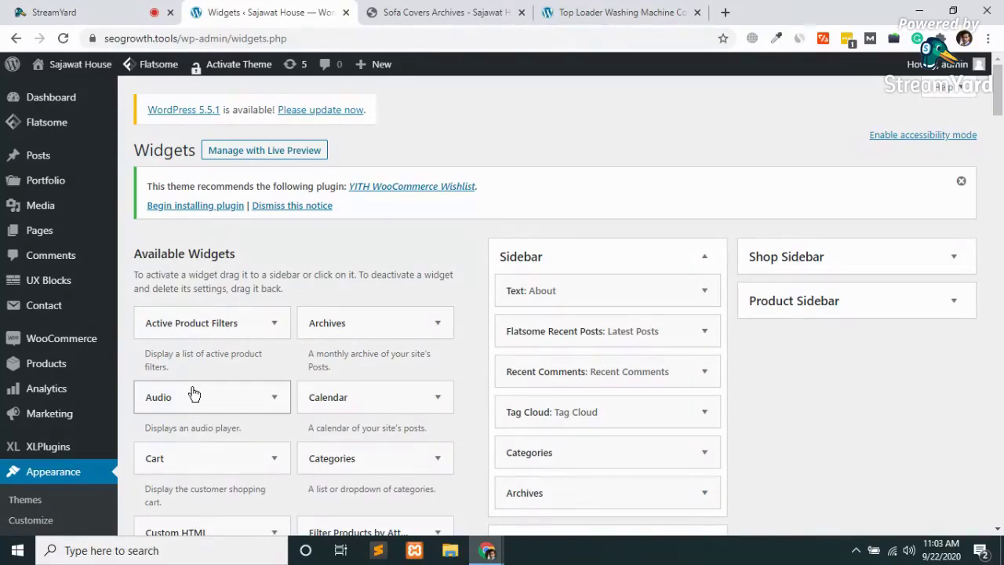
- Switch to the live sajawat.house store, look at the Sofa Covers category page and open the store's homepage
{"action": "left_click", "coordinate": [452, 9]}
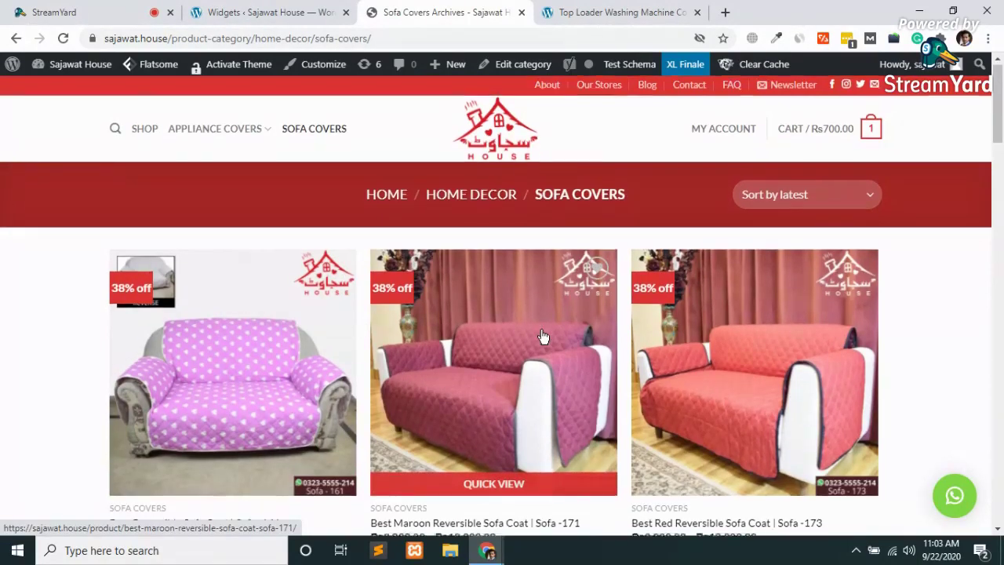
{"action": "scroll", "coordinate": [543, 337], "scroll_direction": "down", "scroll_amount": 1}
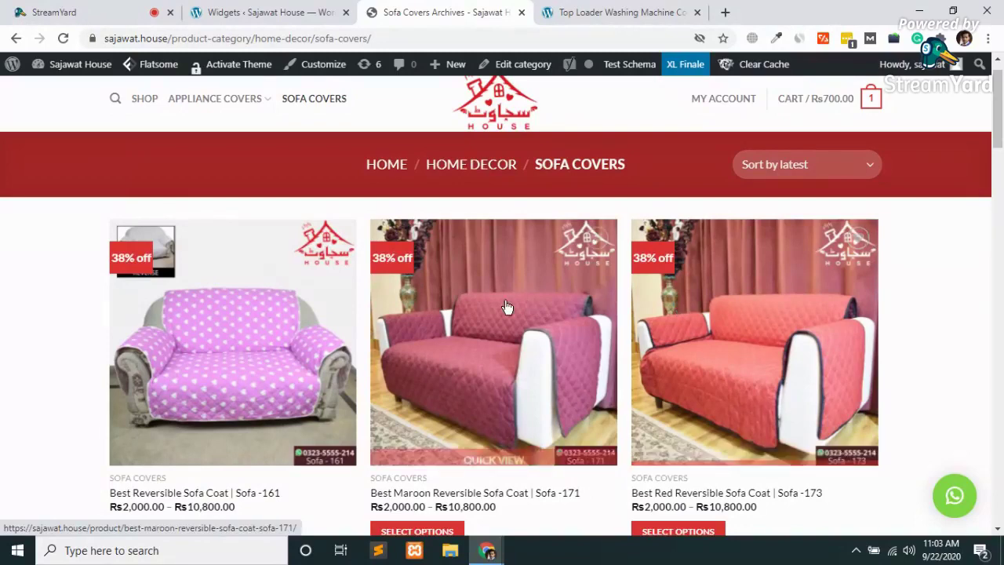
{"action": "scroll", "coordinate": [508, 309], "scroll_direction": "up", "scroll_amount": 1}
{"action": "left_click", "coordinate": [512, 149]}
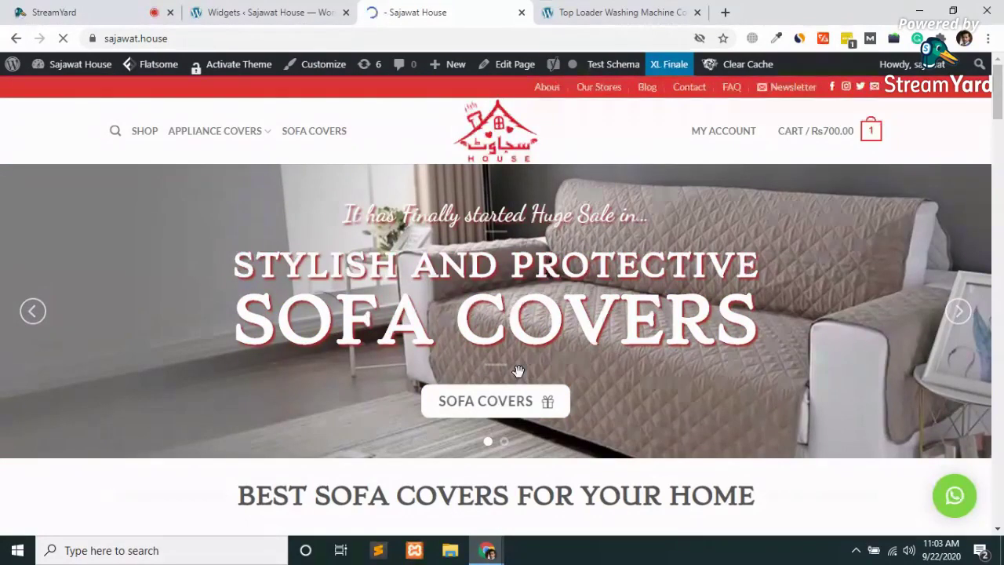
{"action": "left_click", "coordinate": [512, 66]}
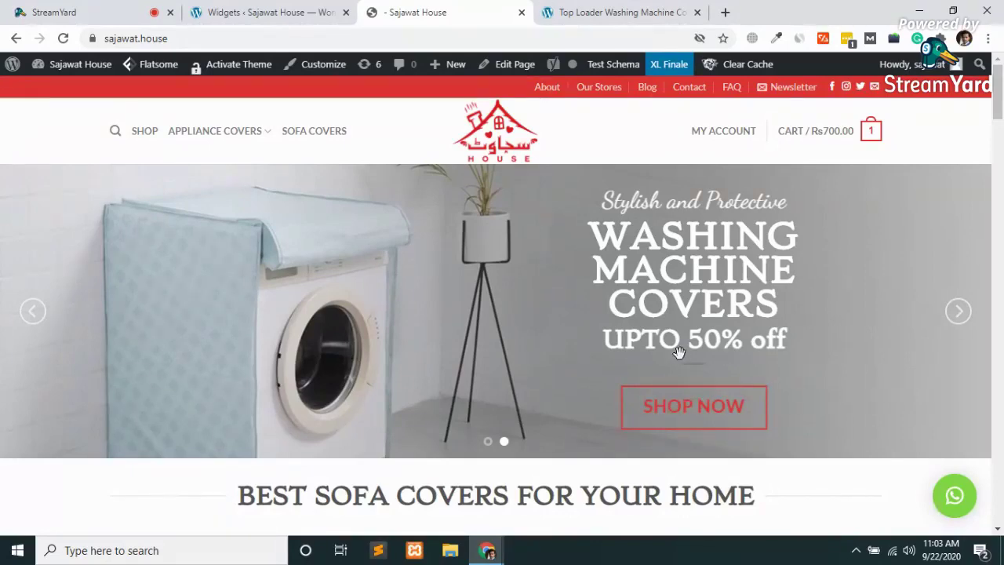
- Look over the sofa cover products on the live store's homepage and return to its banner
{"action": "scroll", "coordinate": [679, 358], "scroll_direction": "down", "scroll_amount": 5}
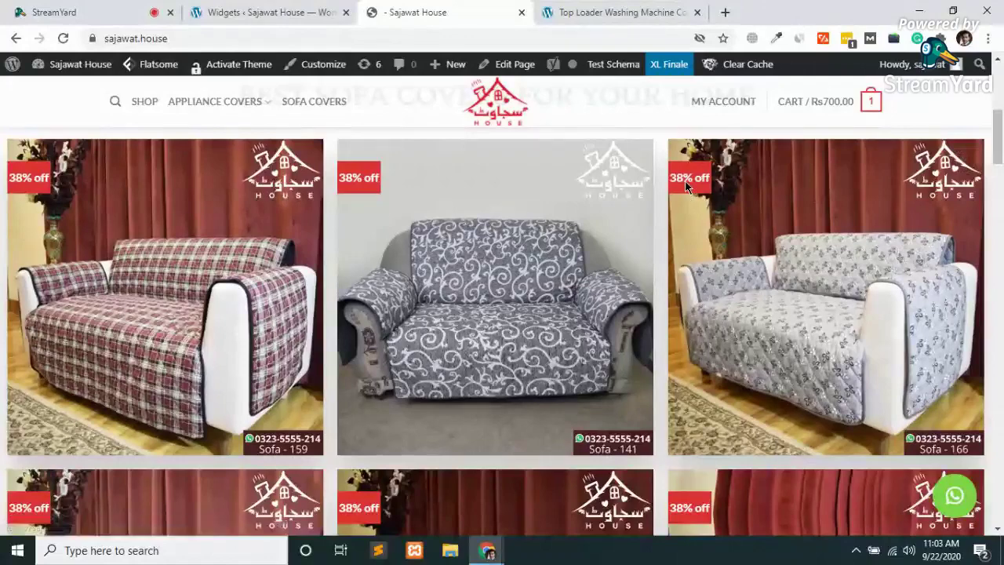
{"action": "scroll", "coordinate": [685, 185], "scroll_direction": "up", "scroll_amount": 5}
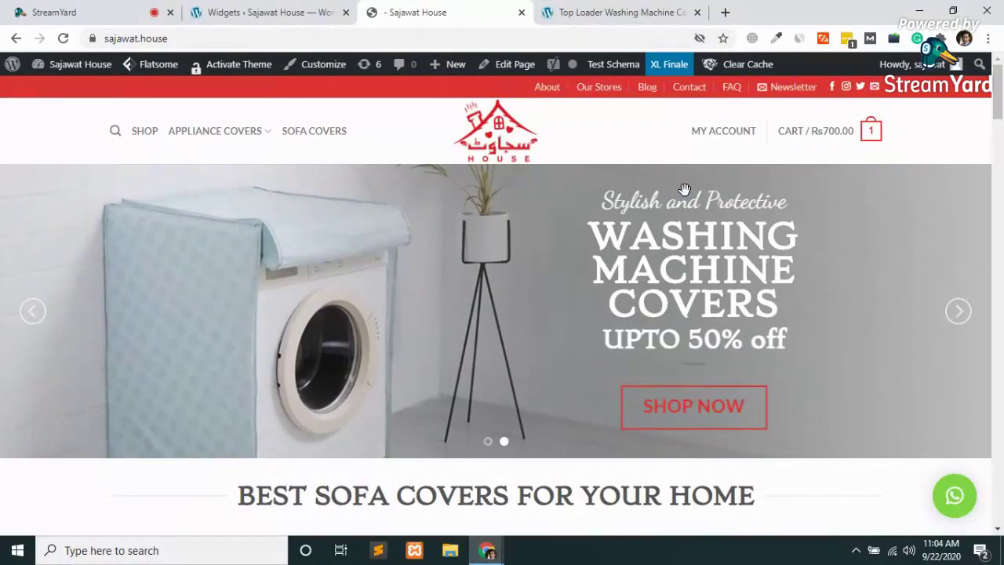
- Close the Top Loader Washing Machine Cover product page and switch past the Widgets page to StreamYard
{"action": "left_click", "coordinate": [683, 13]}
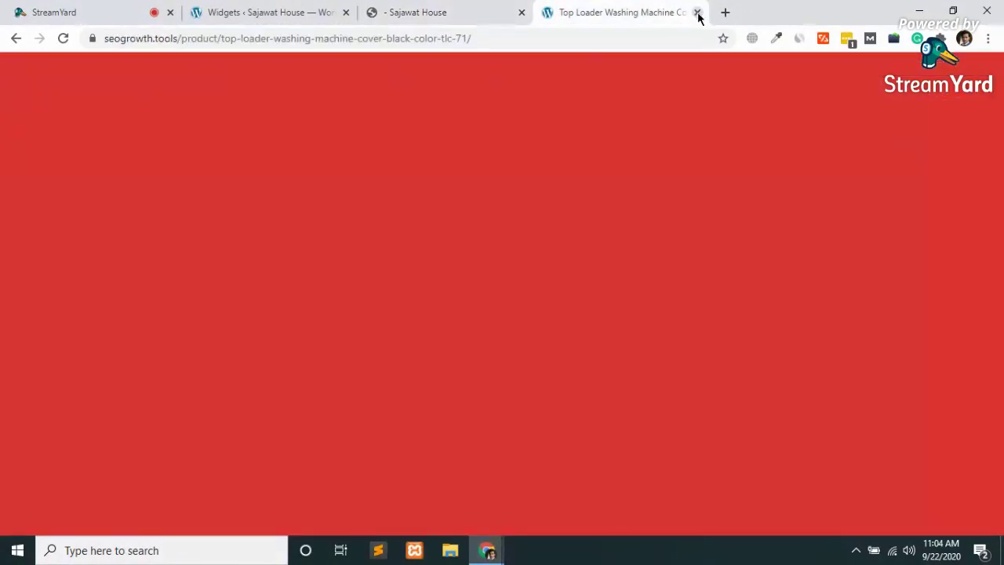
{"action": "left_click", "coordinate": [698, 13]}
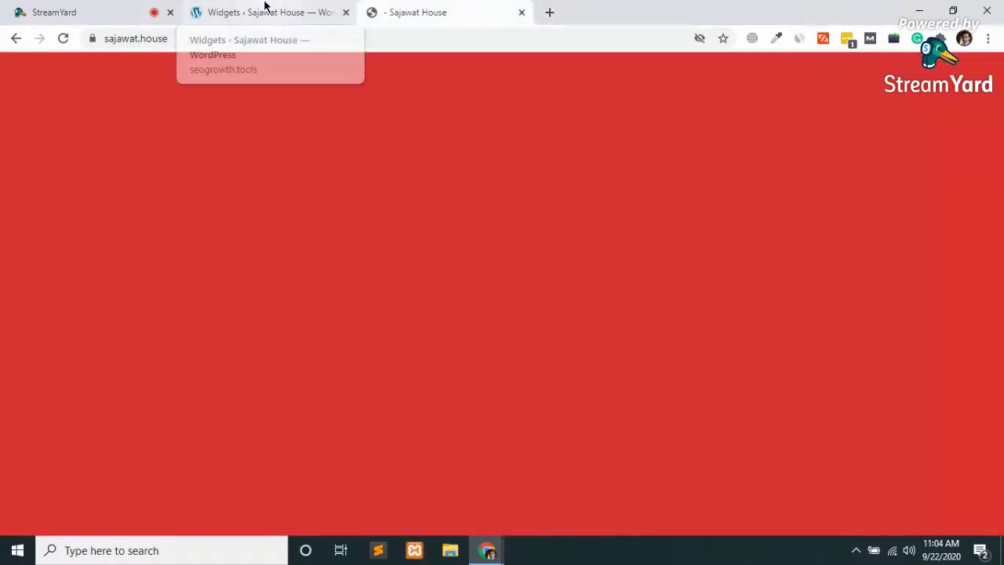
{"action": "left_click", "coordinate": [264, 6]}
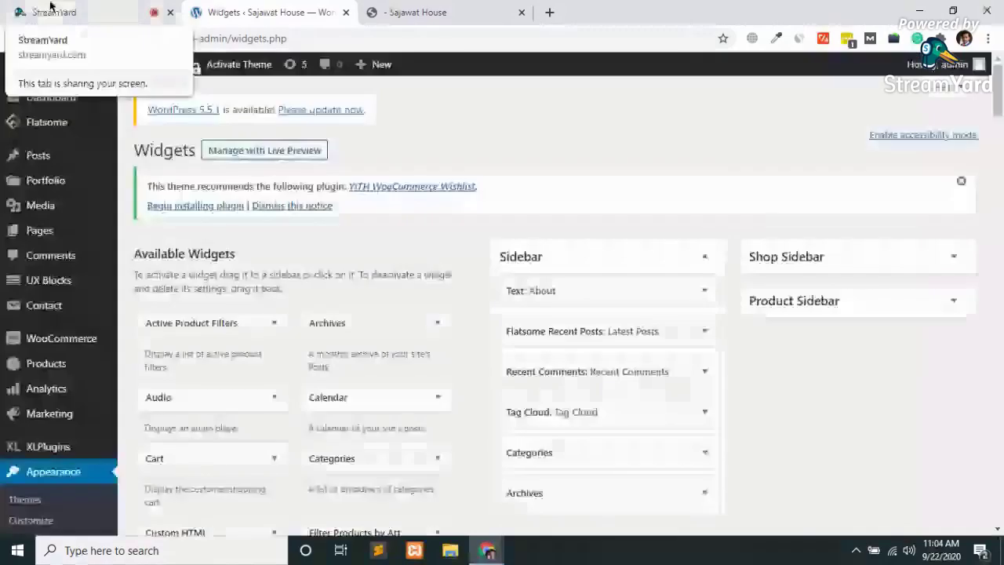
{"action": "left_click", "coordinate": [50, 7]}
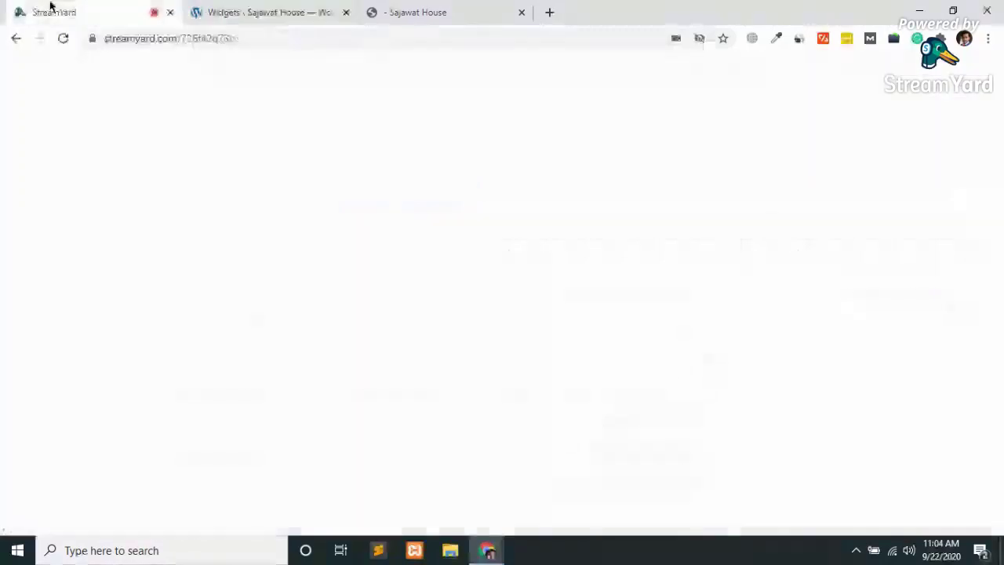